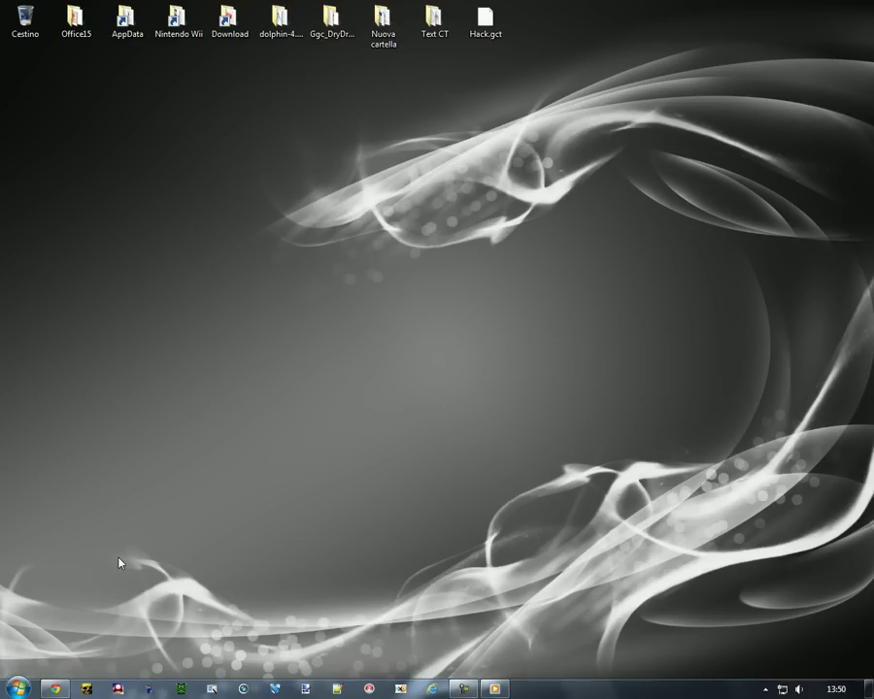
- Launch SketchUp and start a new model with the default Simple Template - Meters
click(17, 688)
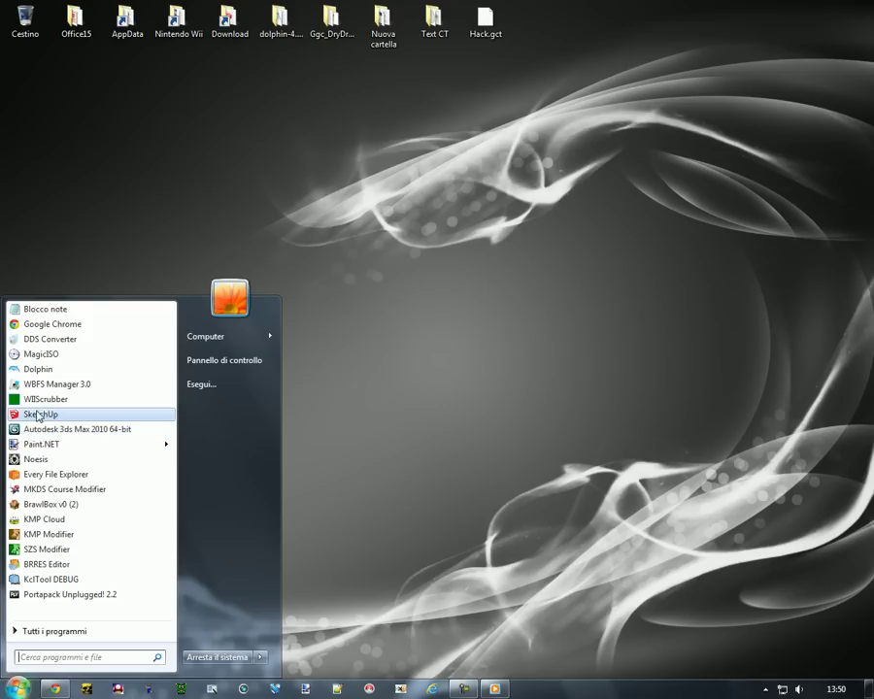
click(44, 414)
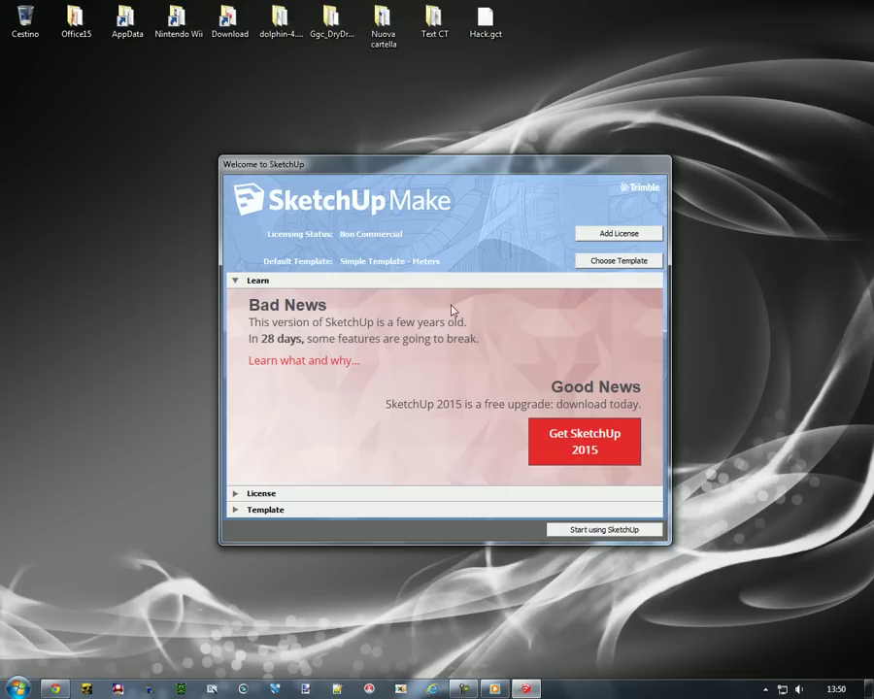
click(603, 529)
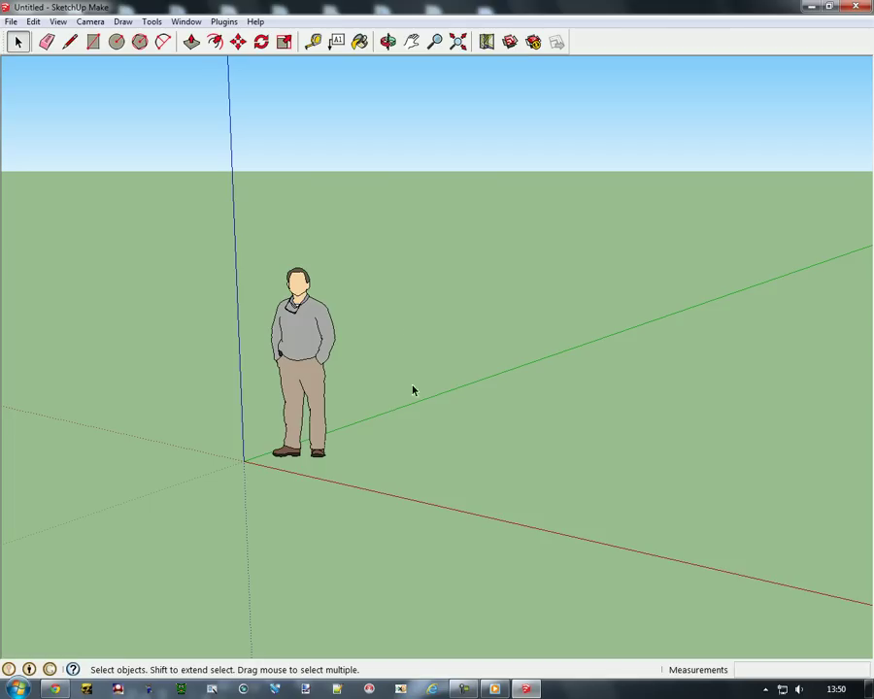
- Erase the default person figure from the SketchUp model and minimize the program
click(301, 330)
right_click(303, 335)
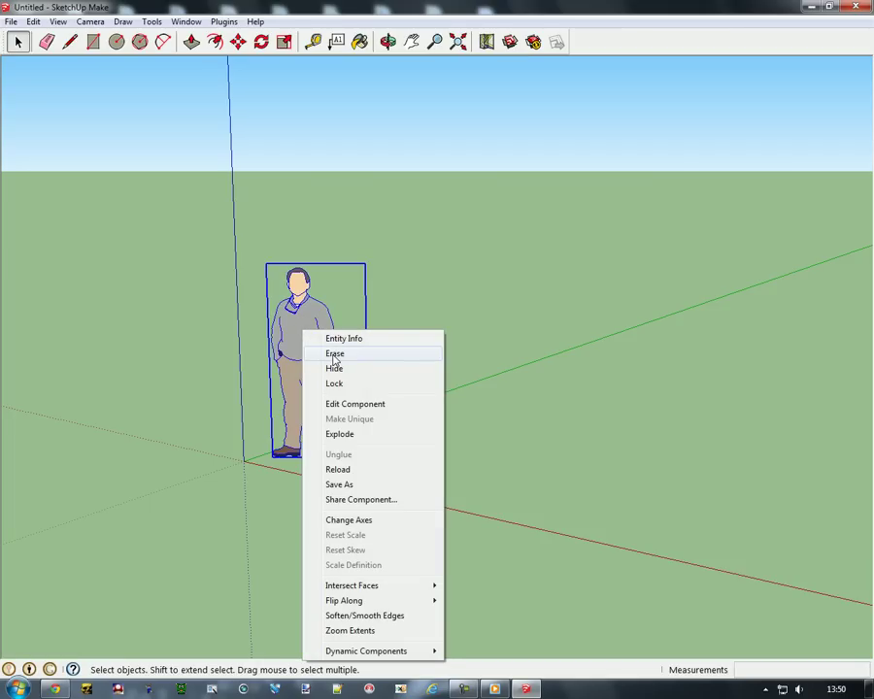
click(335, 355)
mouse_move(386, 460)
middle_down()
mouse_move(524, 421)
mouse_move(186, 362)
mouse_move(4, 361)
mouse_move(656, 398)
mouse_move(89, 373)
mouse_move(244, 396)
mouse_move(458, 404)
middle_up()
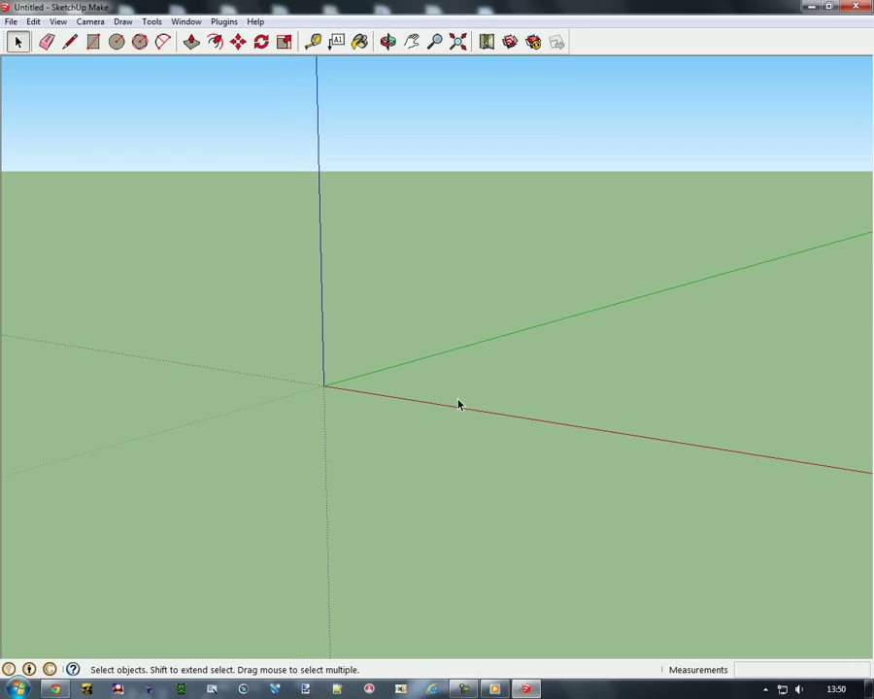
click(809, 11)
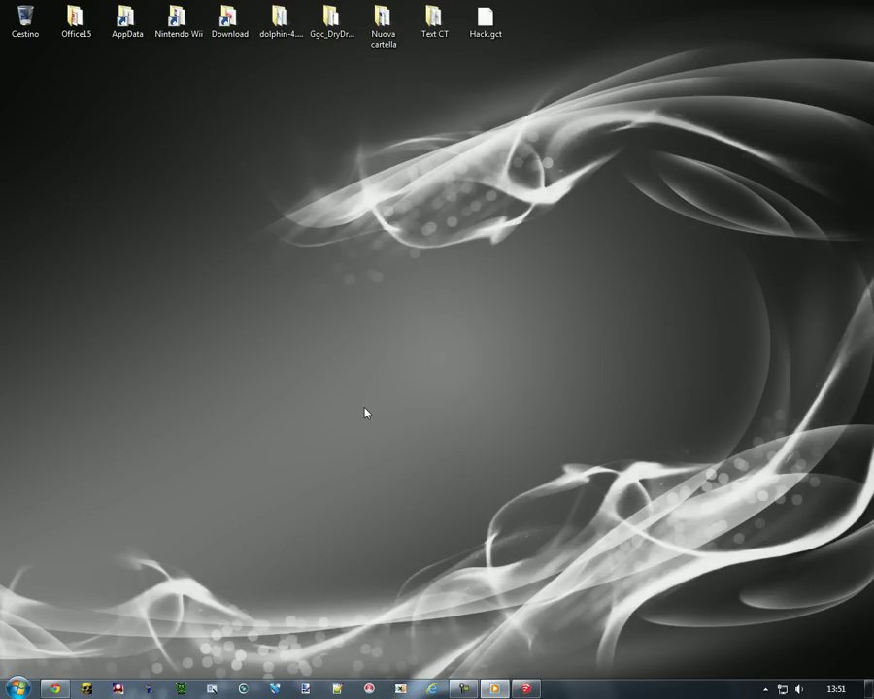
- Launch WIIScrubber, load the MarioKart ISO from the Text CT folder and maximize the window
click(18, 688)
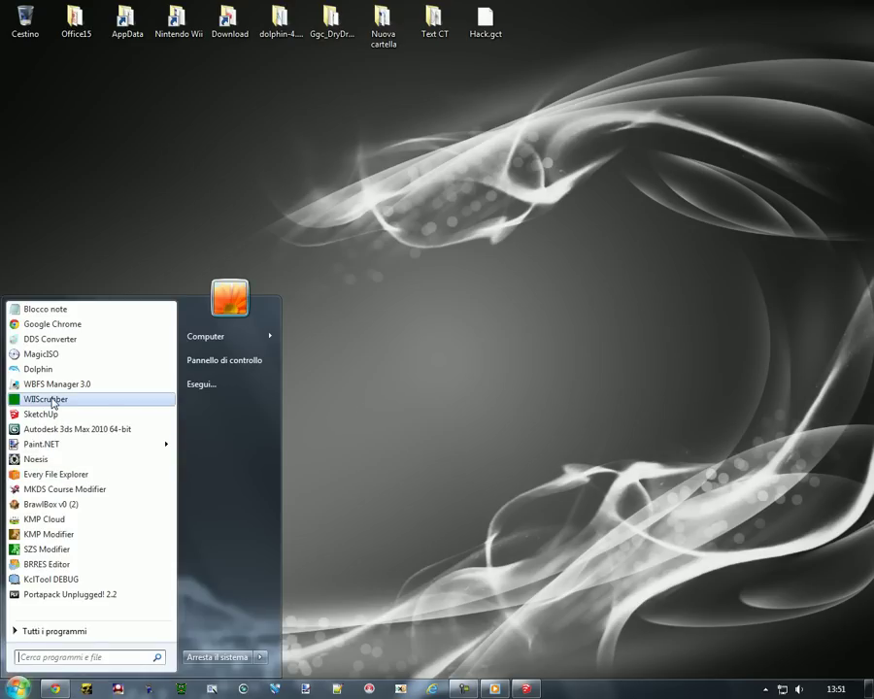
click(54, 400)
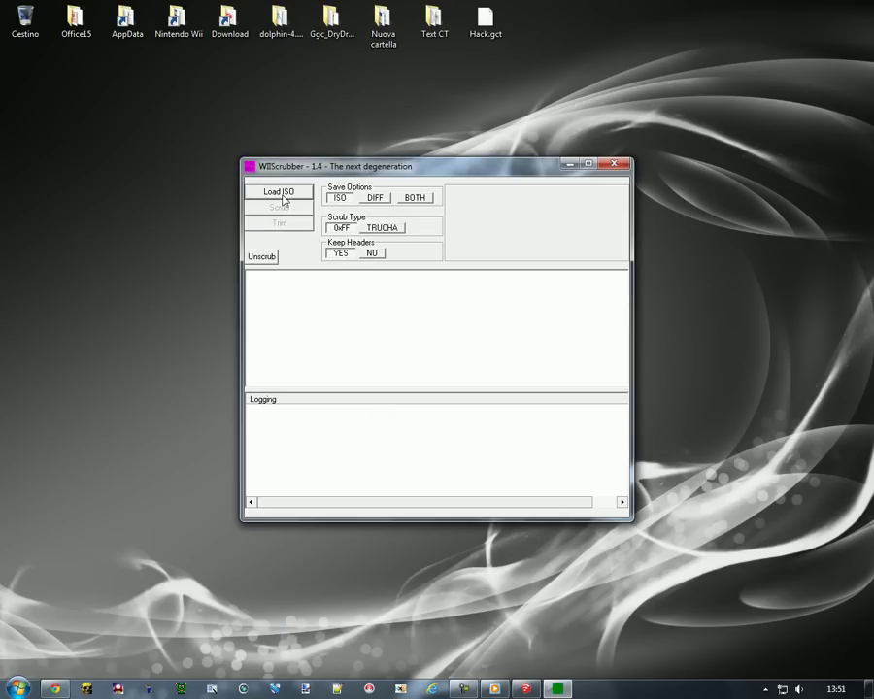
click(281, 194)
click(412, 59)
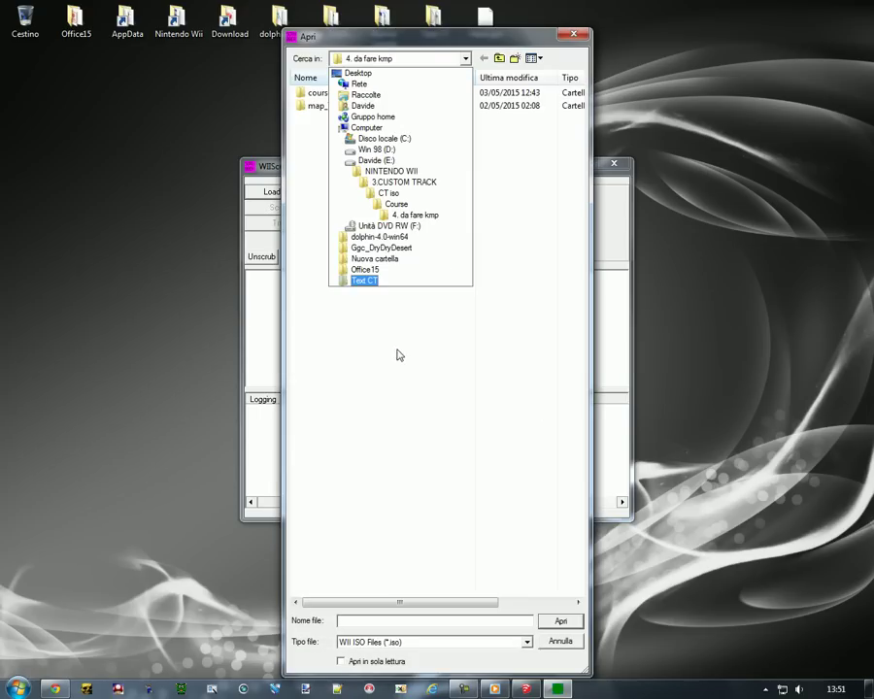
click(367, 280)
double_click(468, 107)
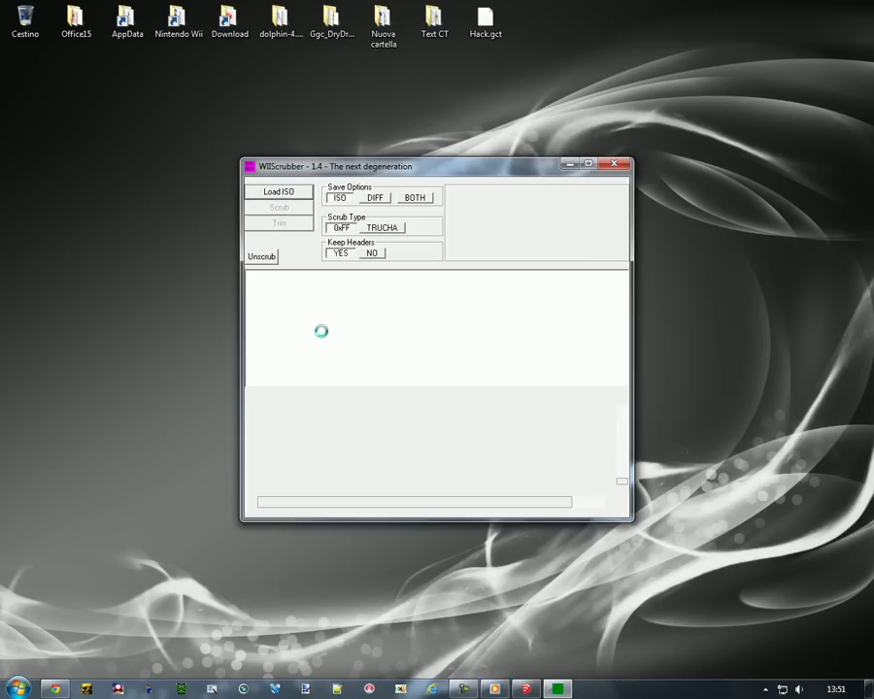
double_click(468, 170)
- Expand the MarioKartWii DATA partition down to the Race/Course folder
click(7, 136)
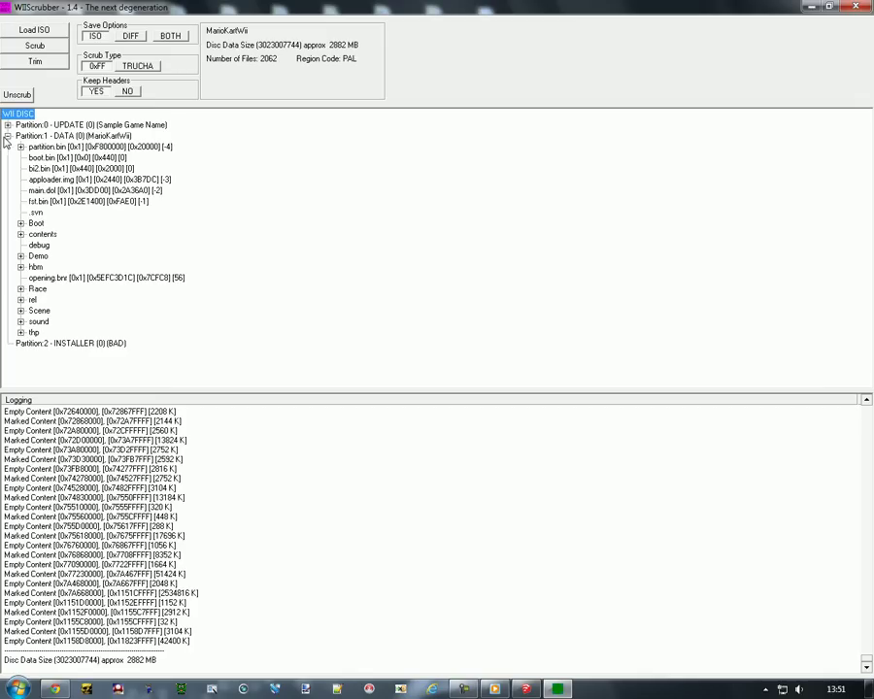
click(20, 289)
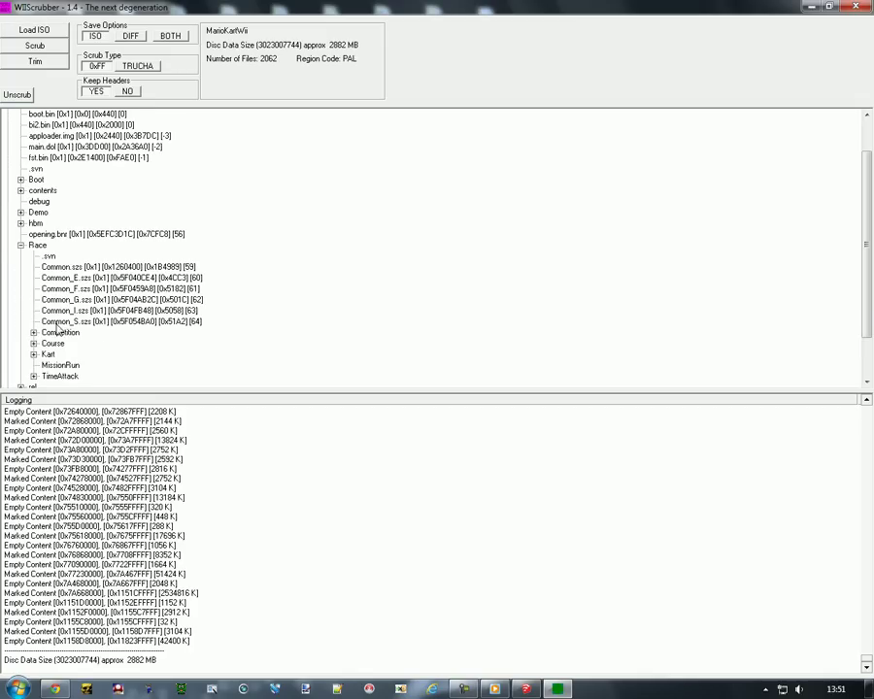
click(33, 345)
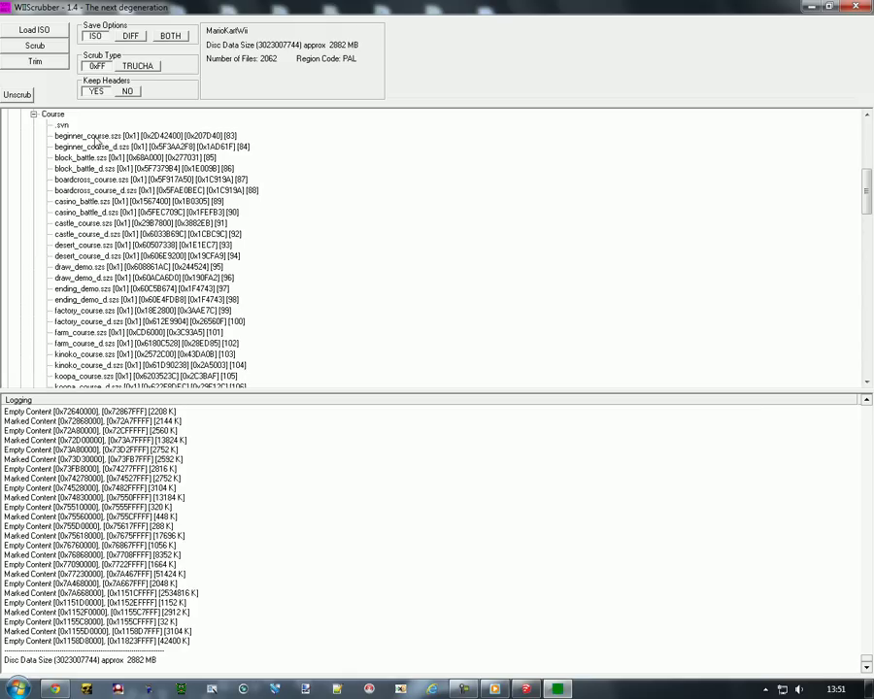
click(76, 137)
right_click(97, 138)
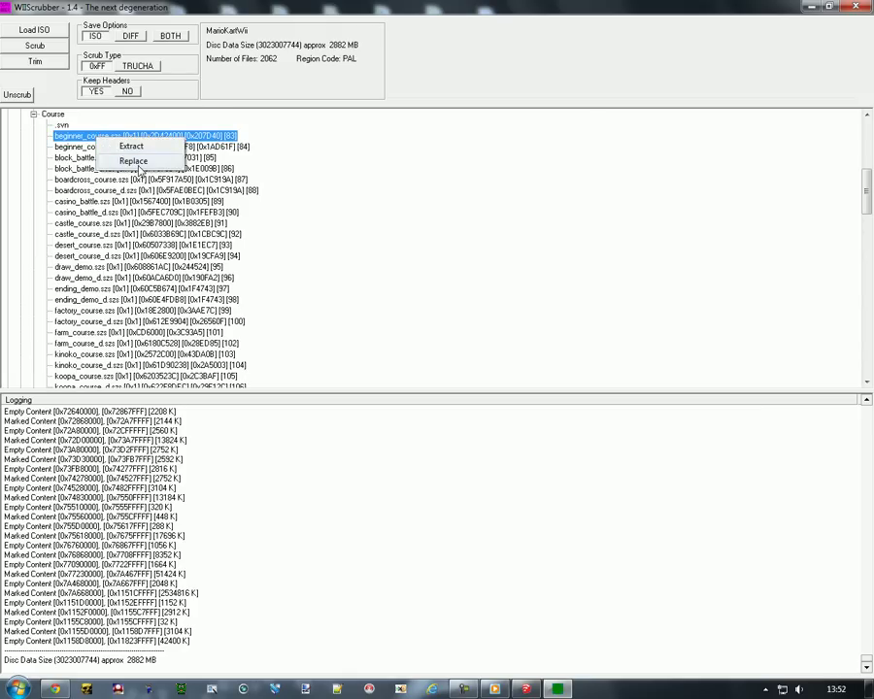
click(126, 159)
click(466, 58)
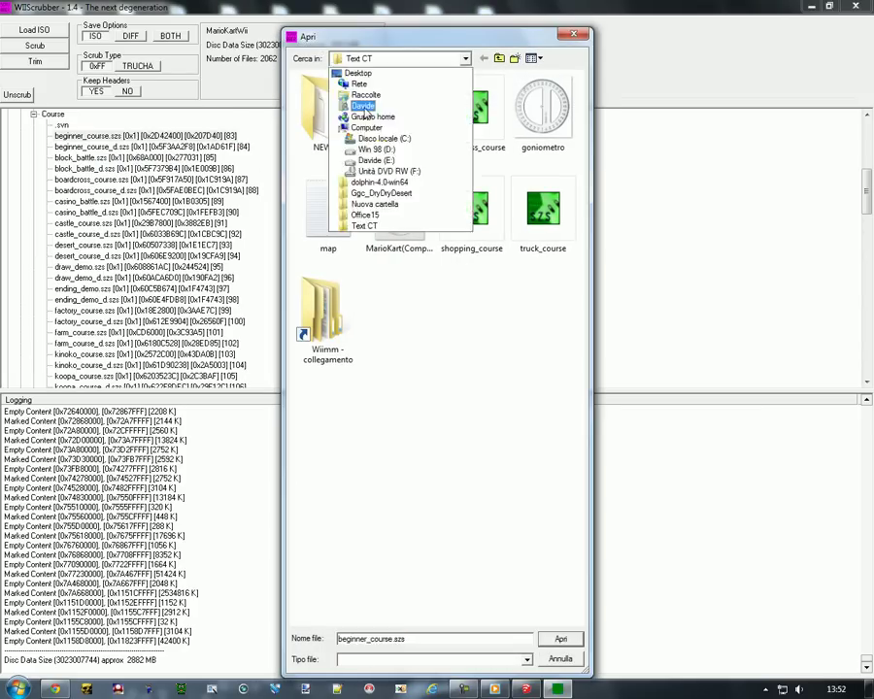
click(361, 71)
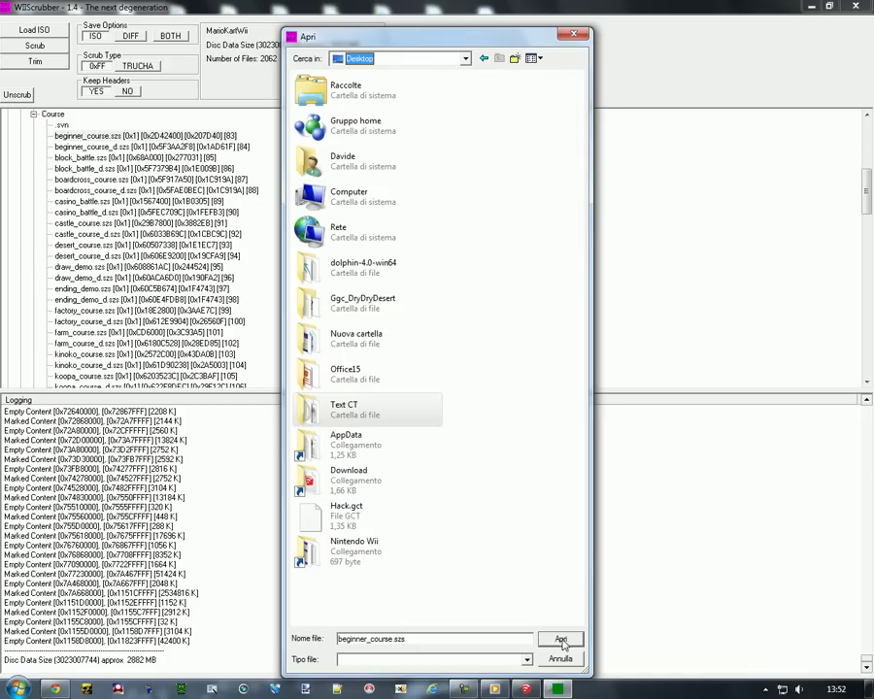
double_click(349, 408)
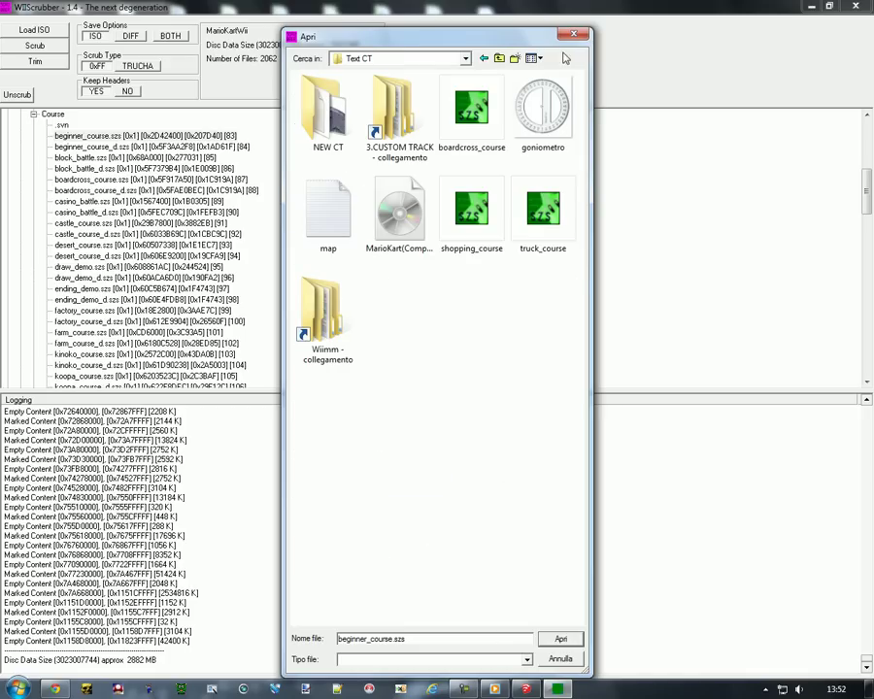
key(Escape)
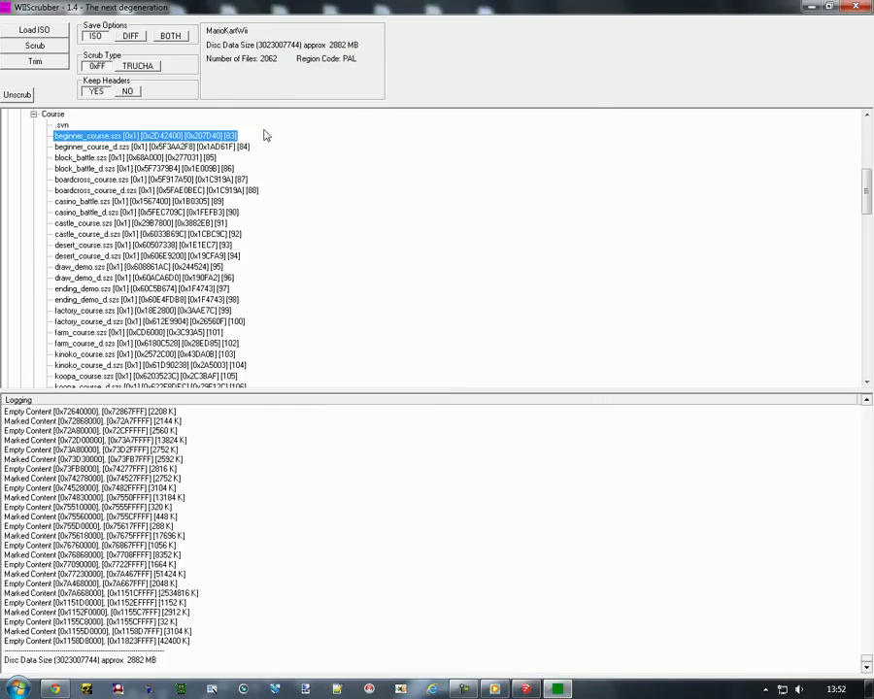
- Extract beginner_course.szs from the disc's Course folder to the Desktop
right_click(243, 136)
click(261, 140)
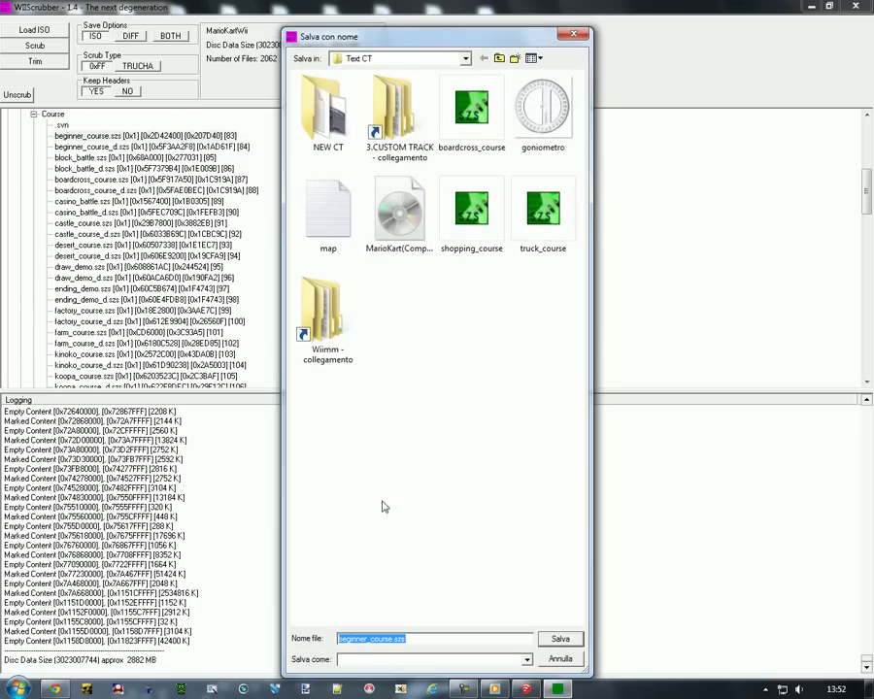
click(357, 60)
click(359, 77)
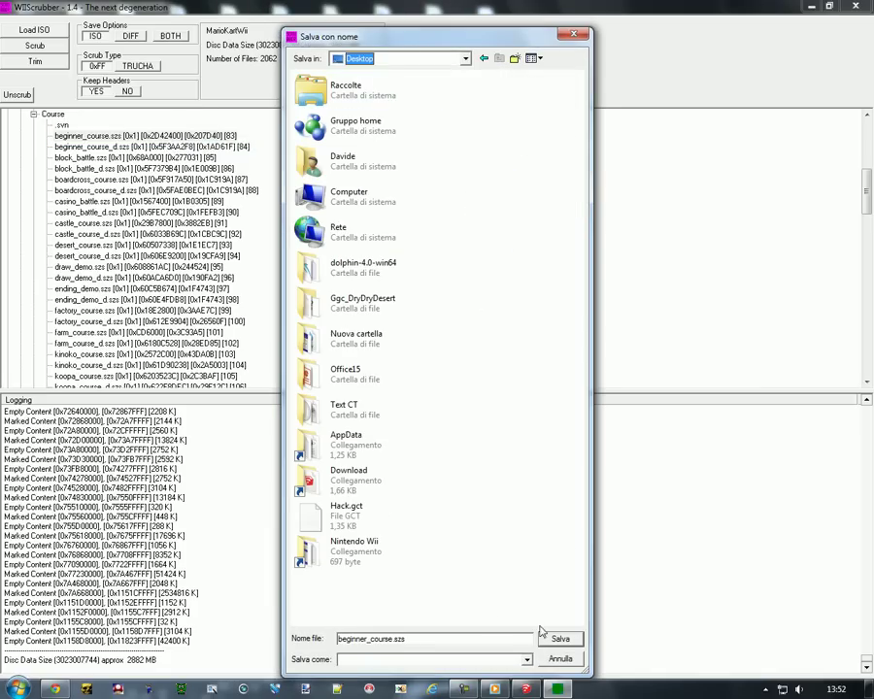
click(558, 638)
- Exit WIIScrubber and move the extracted course file from the desktop to the recycle bin
key(Escape)
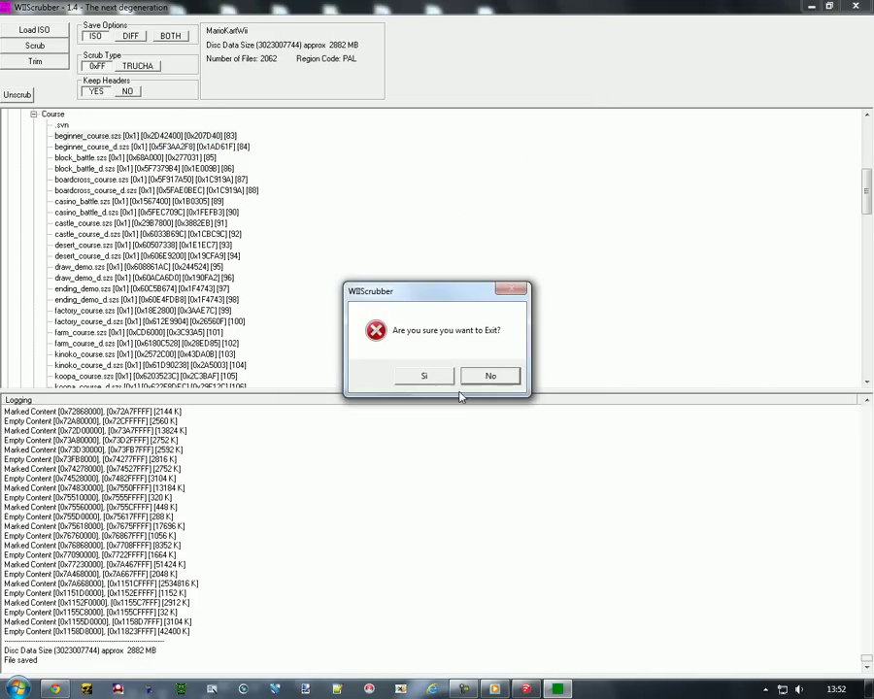
click(424, 374)
drag(19, 86, 25, 21)
- Open the NINTENDO WII/3.CUSTOM TRACK/1.Creare CT/Course/Course folder from the Nintendo Wii desktop shortcut
double_click(179, 20)
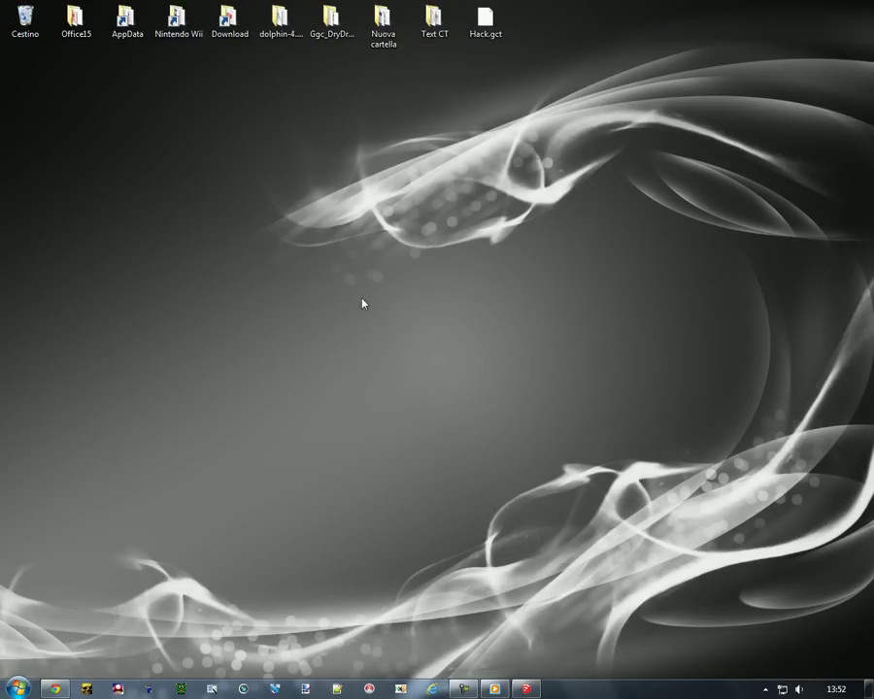
double_click(142, 136)
double_click(140, 107)
click(139, 109)
double_click(139, 109)
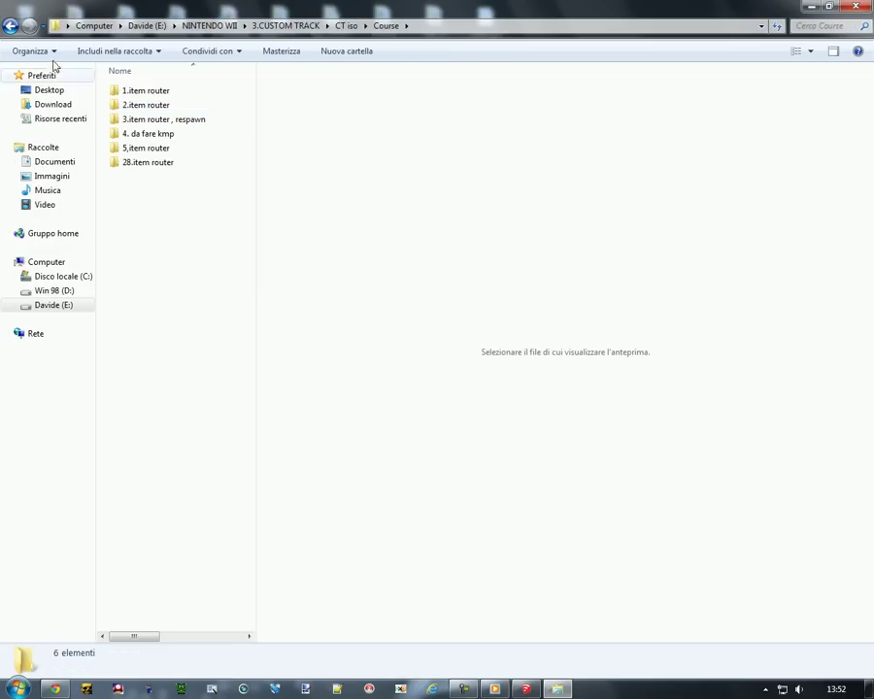
click(11, 27)
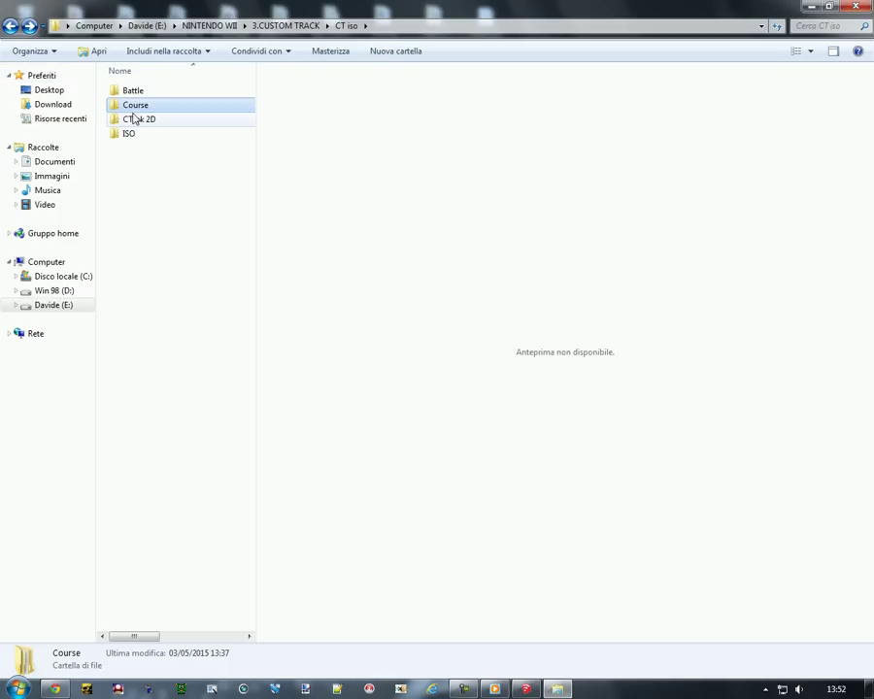
click(11, 27)
double_click(147, 98)
double_click(144, 105)
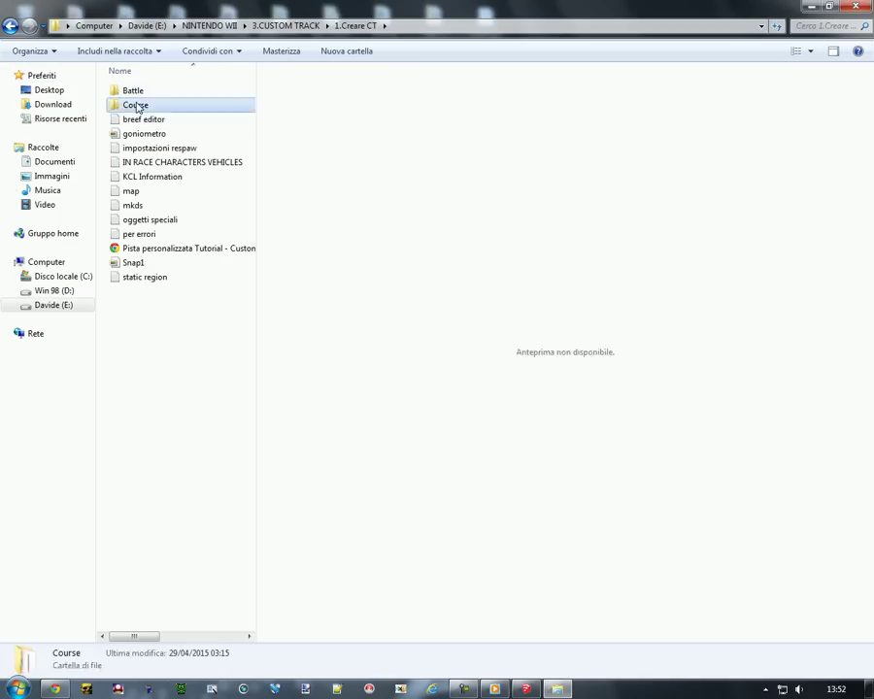
double_click(137, 93)
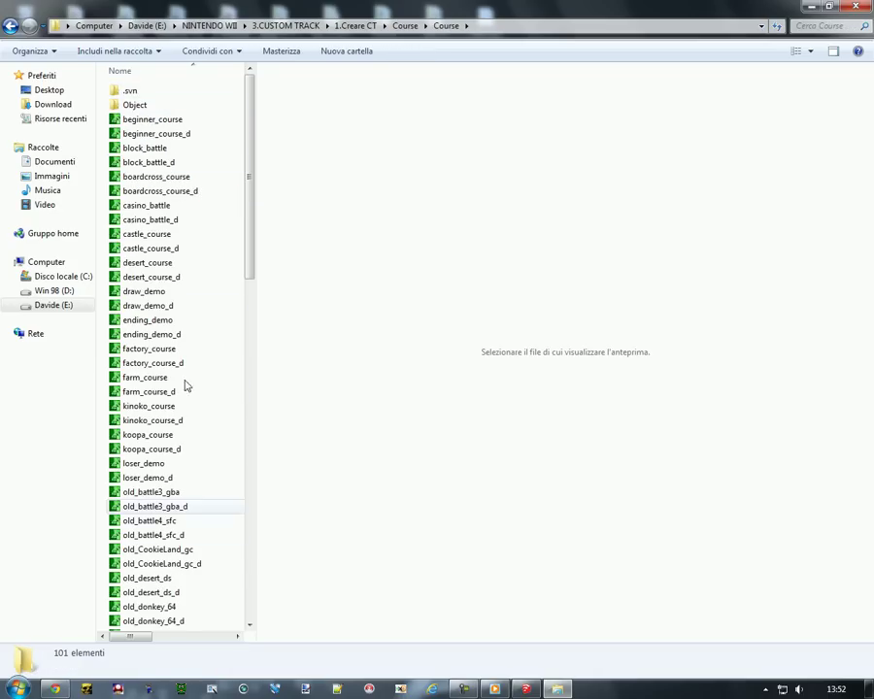
- Copy the beginner_course file to the clipboard and put the Course folder window away
right_click(165, 121)
click(196, 264)
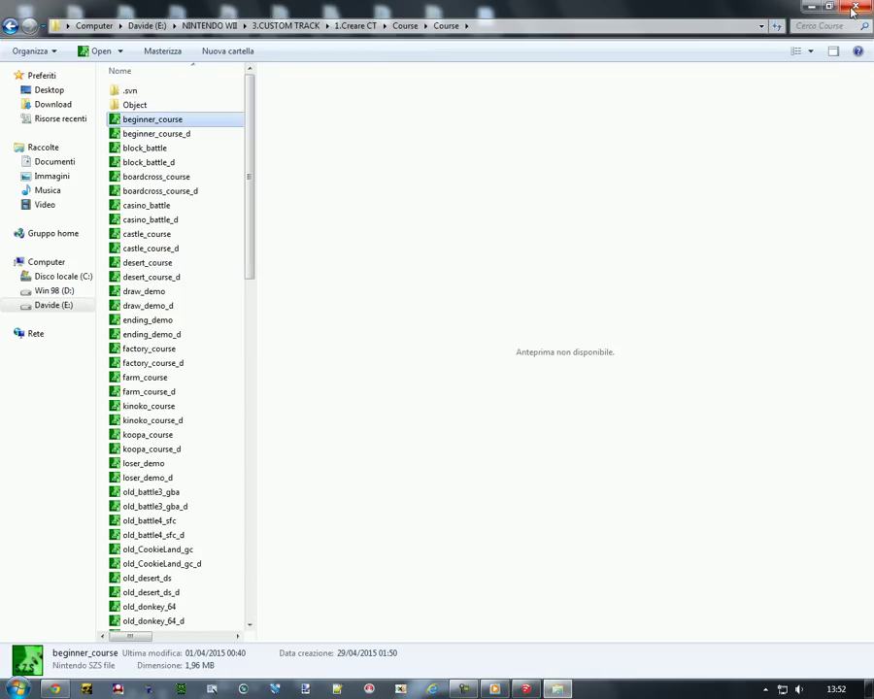
click(812, 6)
- Create a new folder named Tutorial on the desktop
right_click(275, 245)
mouse_move(402, 357)
click(475, 353)
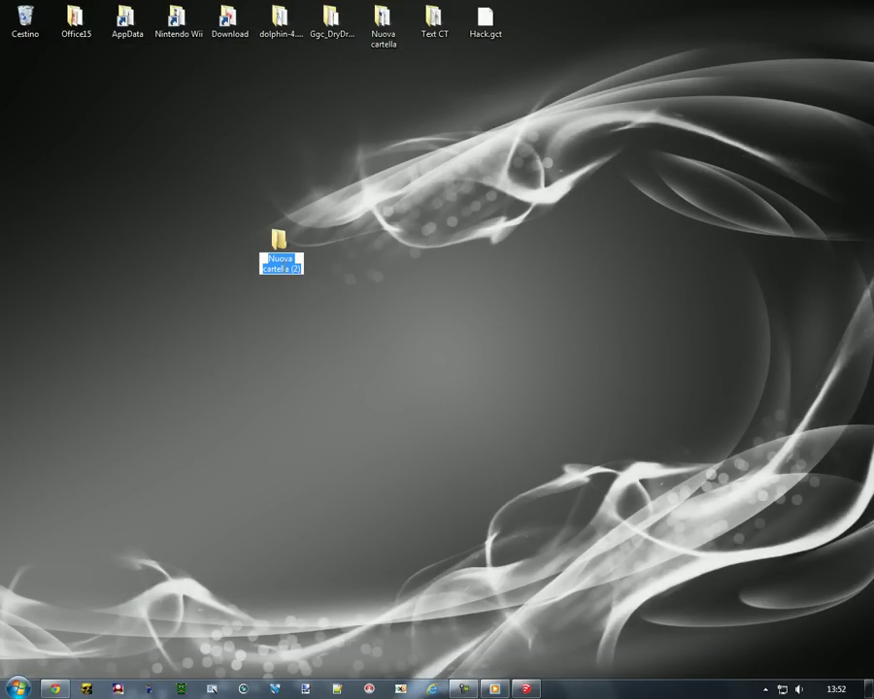
text(Tutorial)
key(Return)
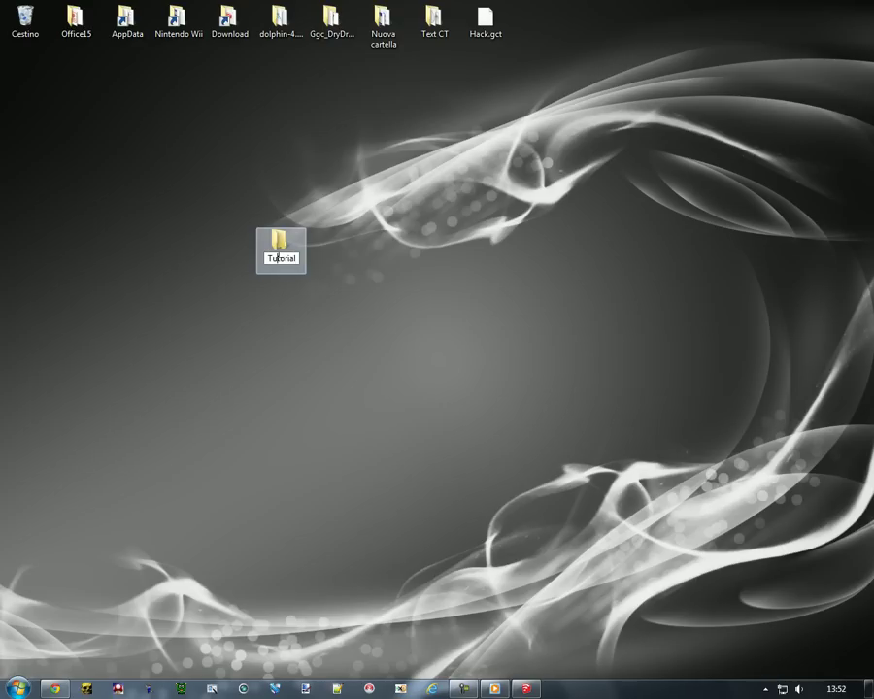
- Open the Tutorial folder and paste the copied beginner_course file into it
double_click(287, 252)
right_click(482, 222)
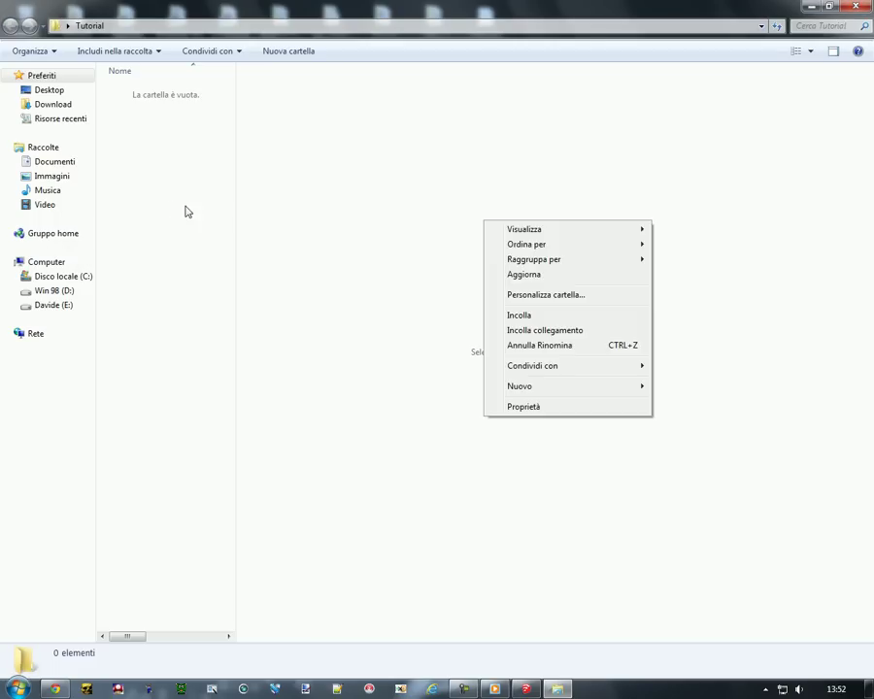
right_click(168, 205)
click(203, 297)
- Dock the Tutorial window to the right half of the screen and place the Tutorial folder icon below the recycle bin
drag(572, 16, 873, 117)
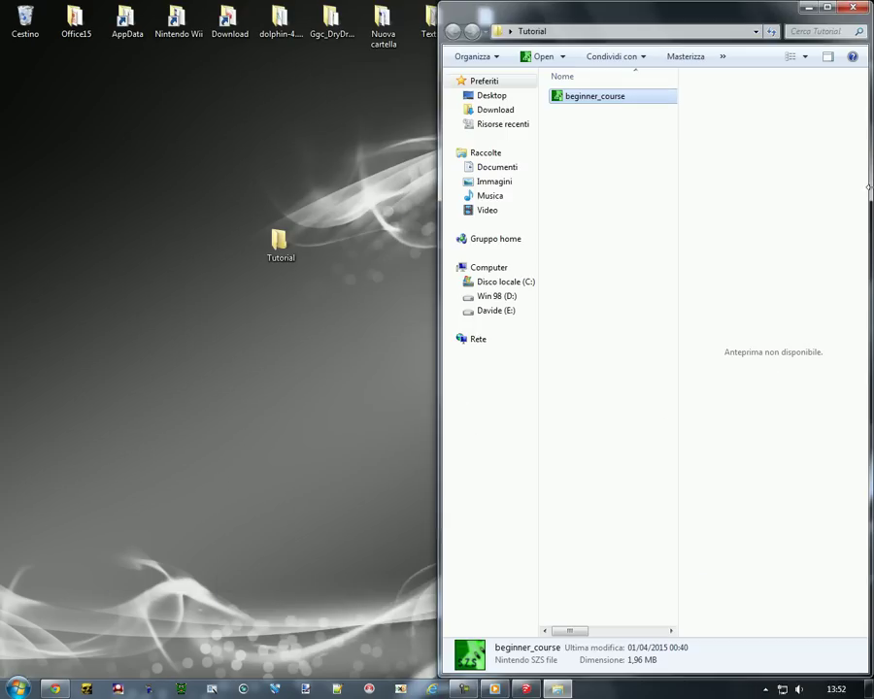
drag(279, 244, 24, 75)
right_click(110, 98)
click(216, 137)
click(599, 250)
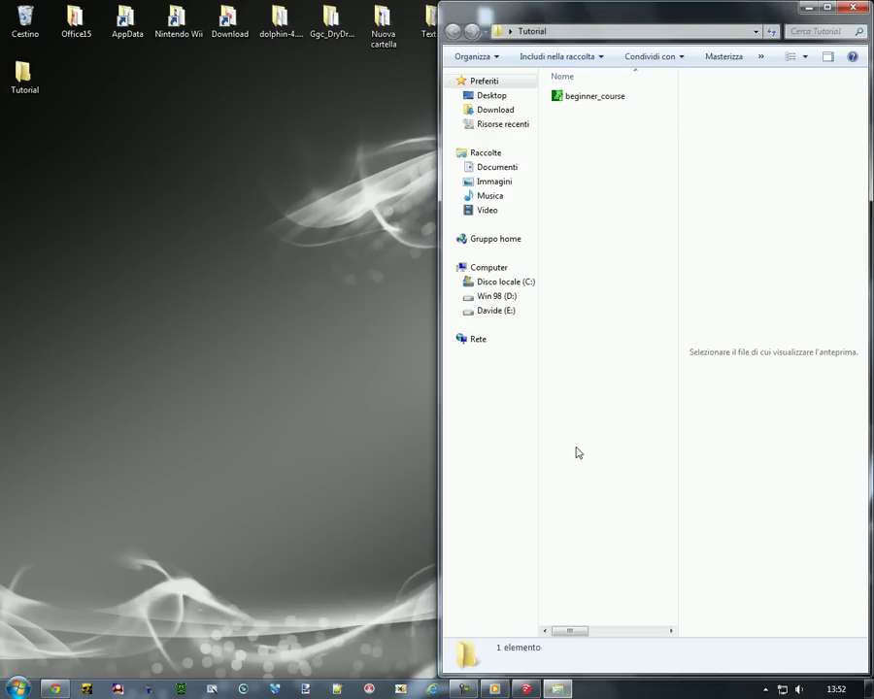
- Open beginner_course in SZS Modifier, dock its window to the left half of the screen and expand the archive's root folder
double_click(589, 97)
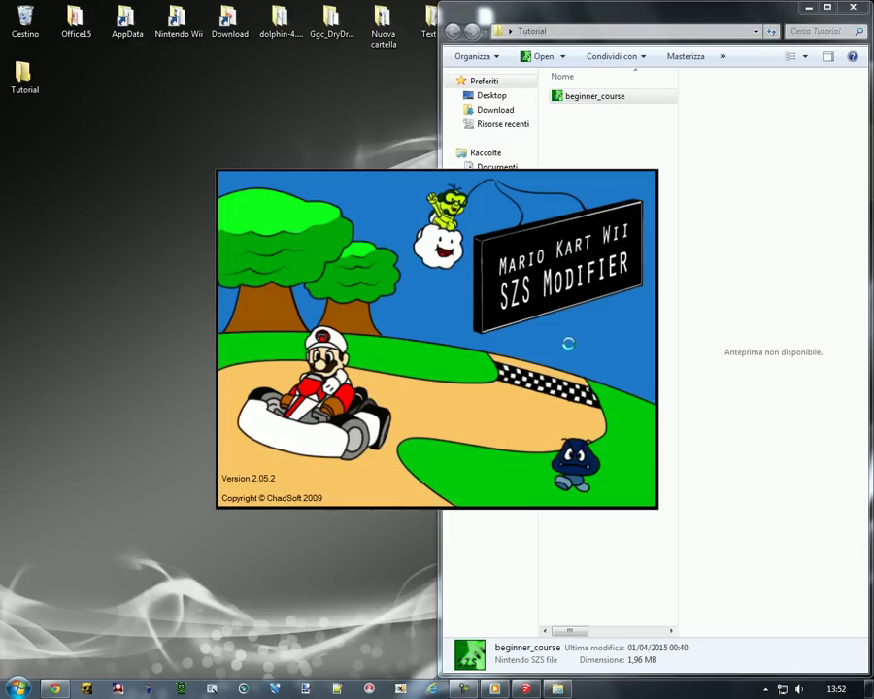
drag(218, 115, 1, 114)
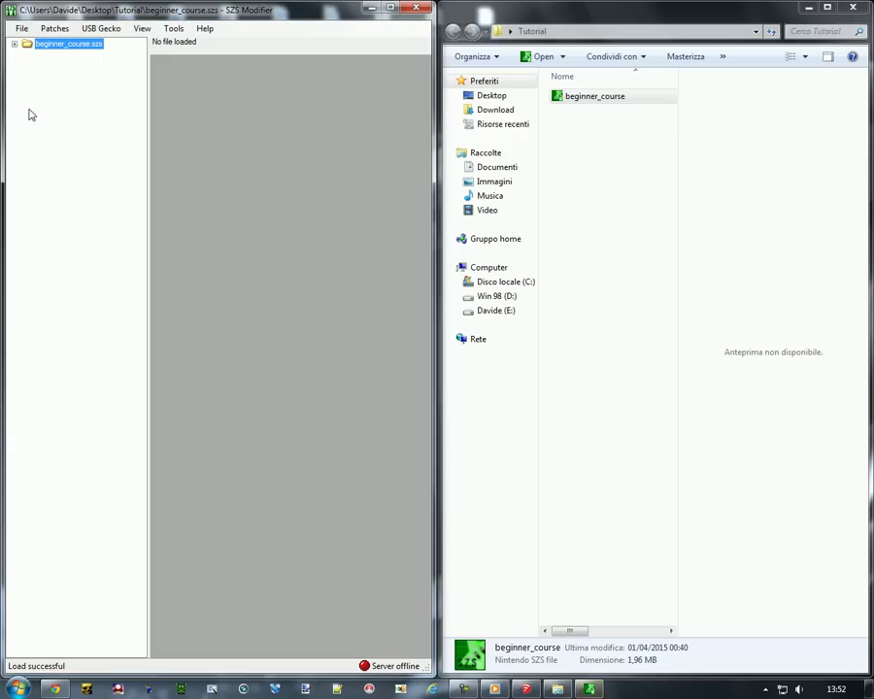
click(15, 44)
click(27, 54)
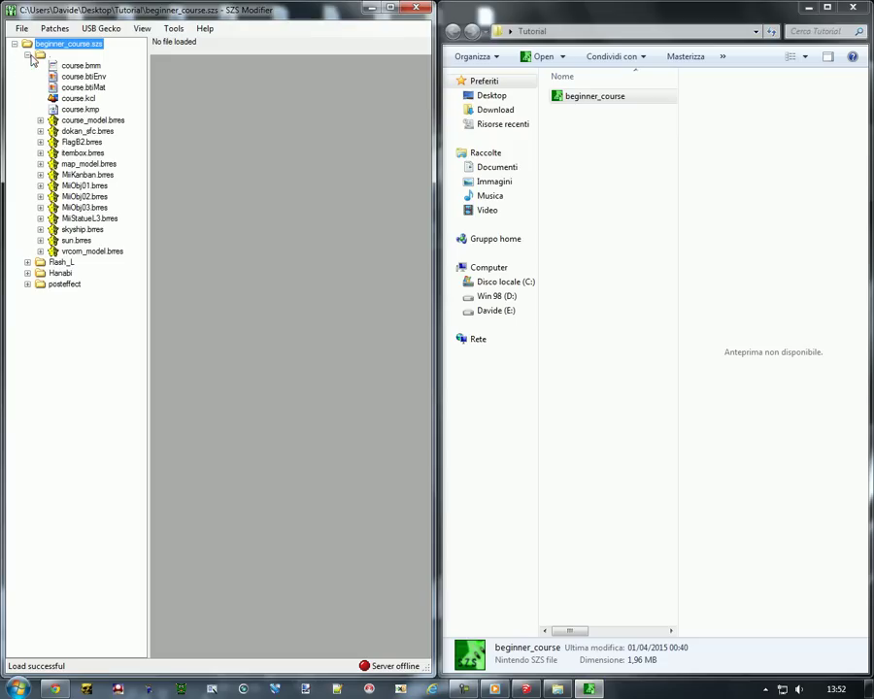
- Open the course model from the 3DModels folder of course_model.brres in the Model Editor and maximise its window
double_click(83, 120)
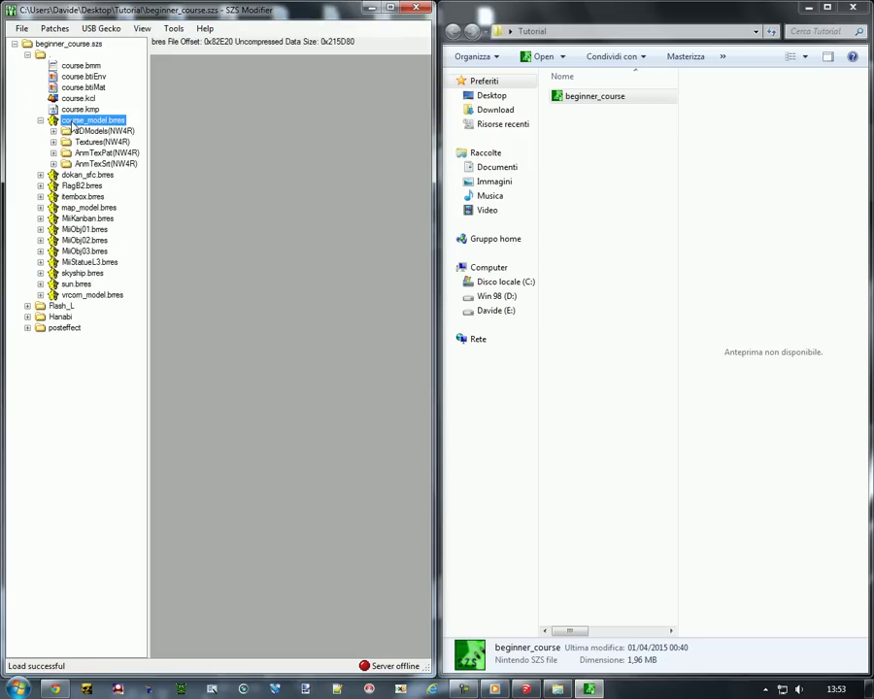
double_click(97, 131)
double_click(98, 142)
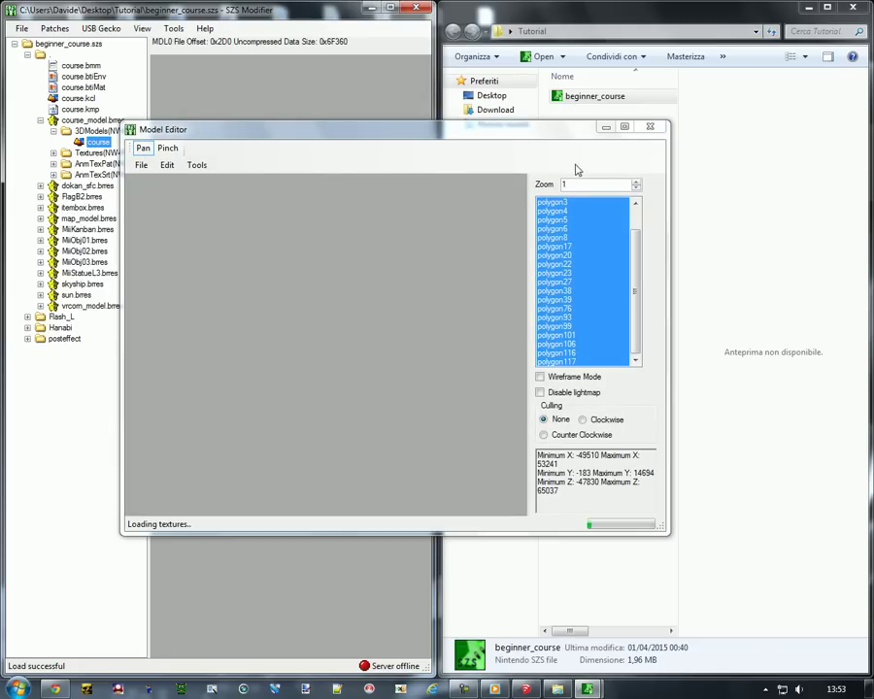
click(624, 126)
- Examine the layout of the whole course model, close the Model Editor and minimise SZS Modifier
scroll(464, 332, up, 10)
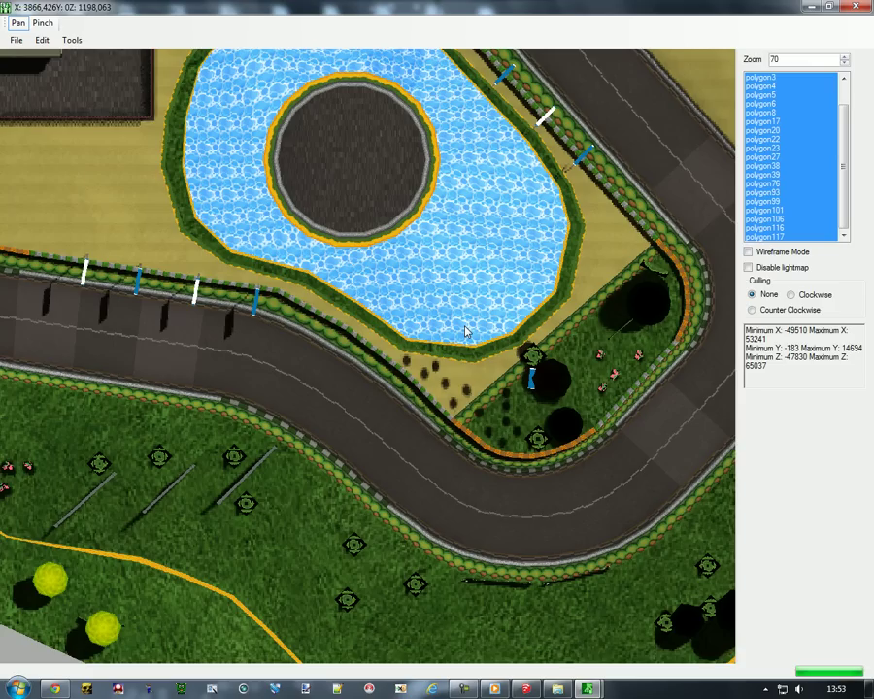
scroll(464, 332, down, 10)
drag(464, 332, 766, 338)
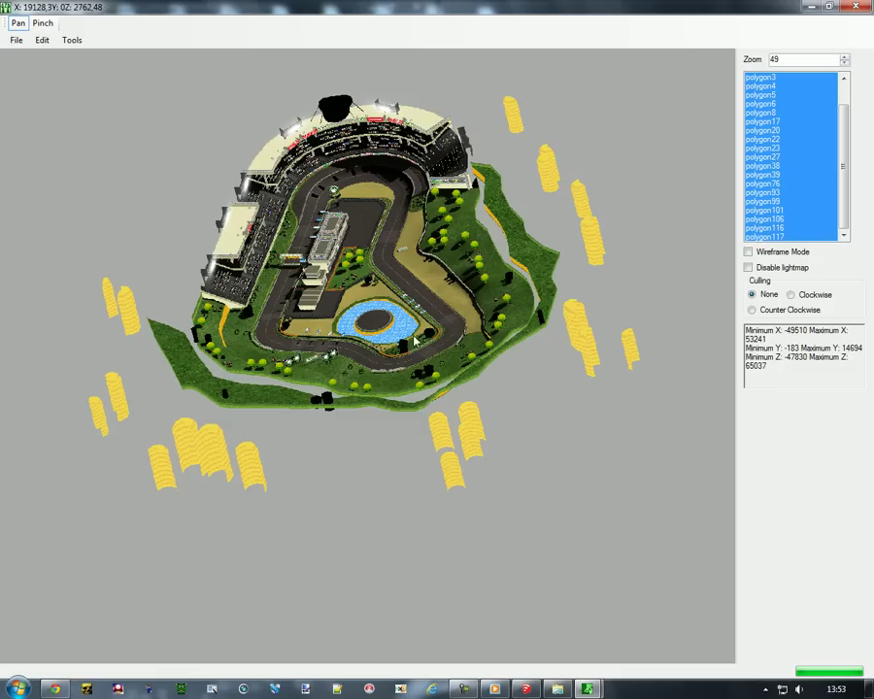
click(854, 7)
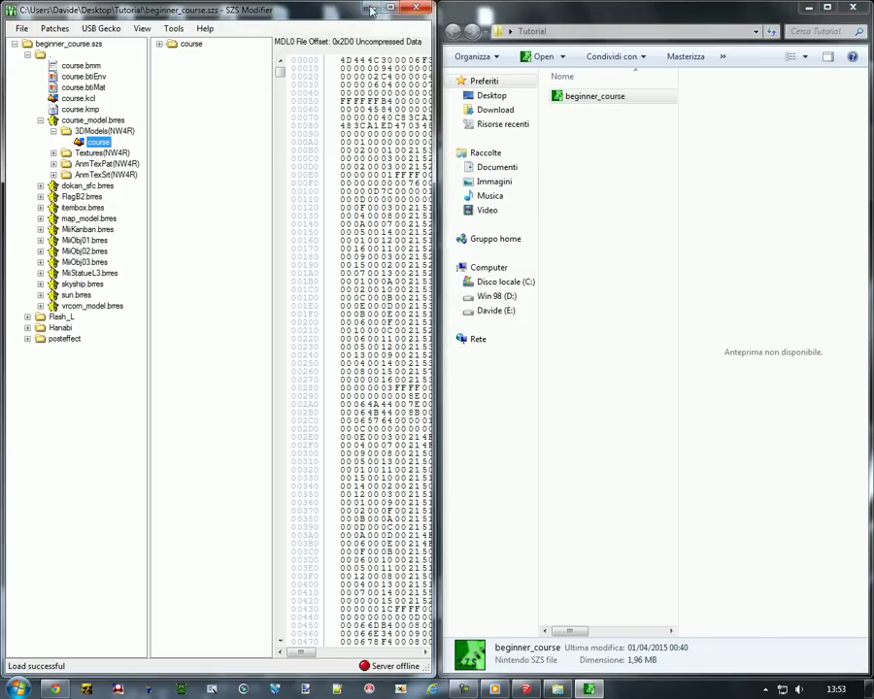
click(416, 8)
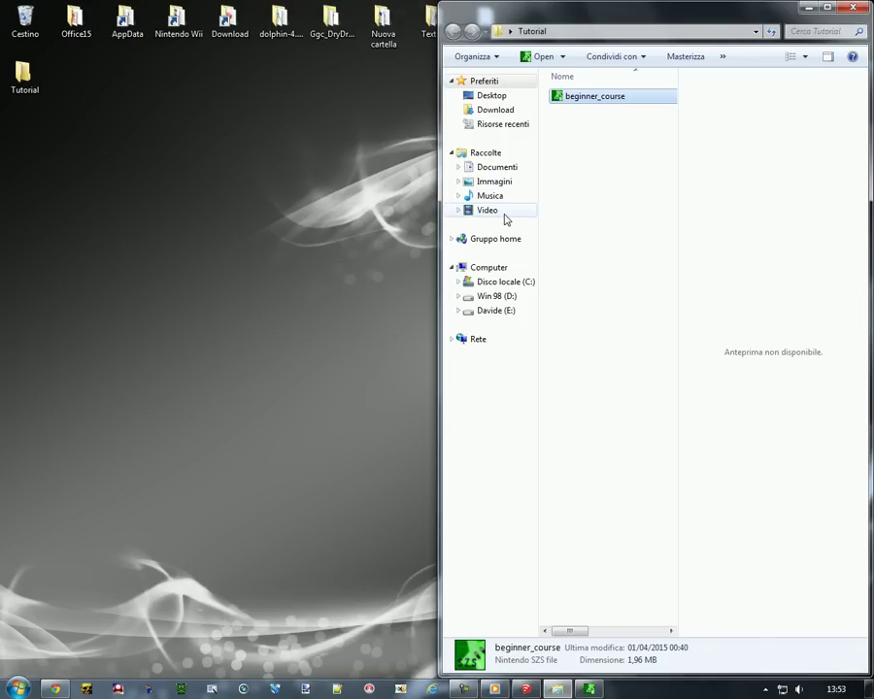
- Switch to SketchUp and draw a 24-sided circle centred on the origin with a radius of about 65,328 m
click(525, 689)
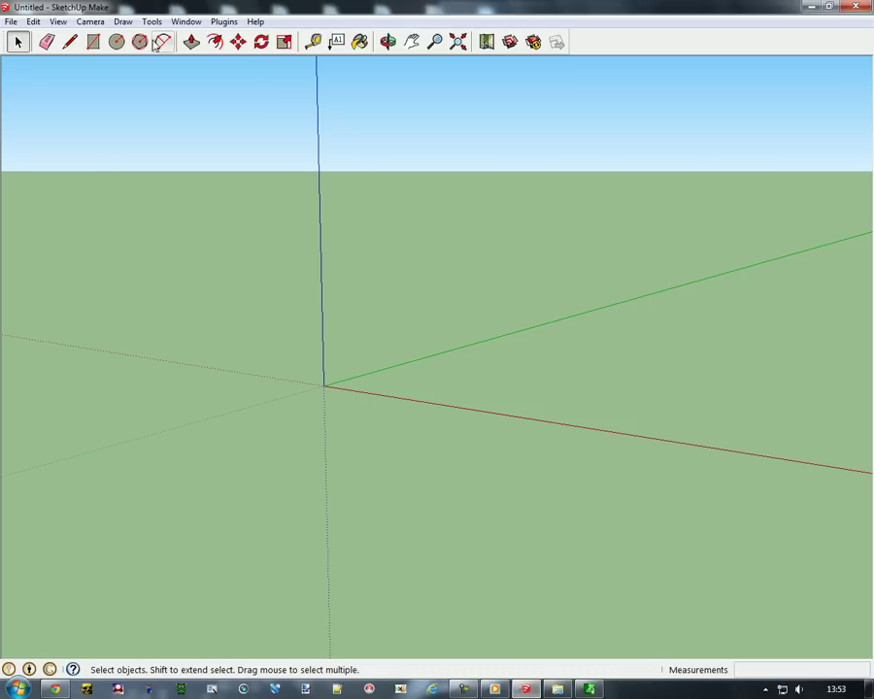
click(117, 42)
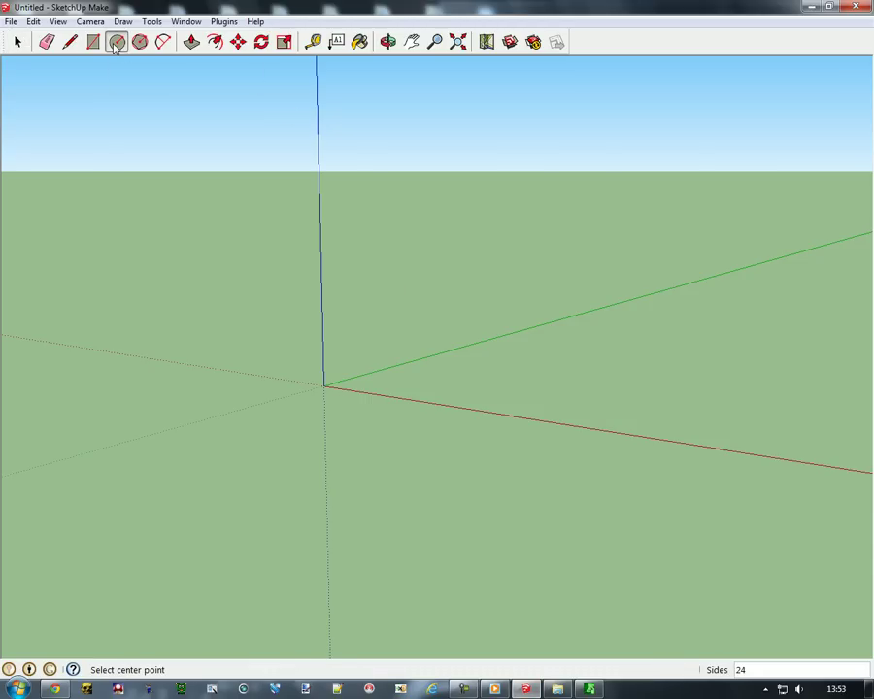
click(323, 385)
scroll(106, 366, down, 1)
scroll(106, 367, down, 2)
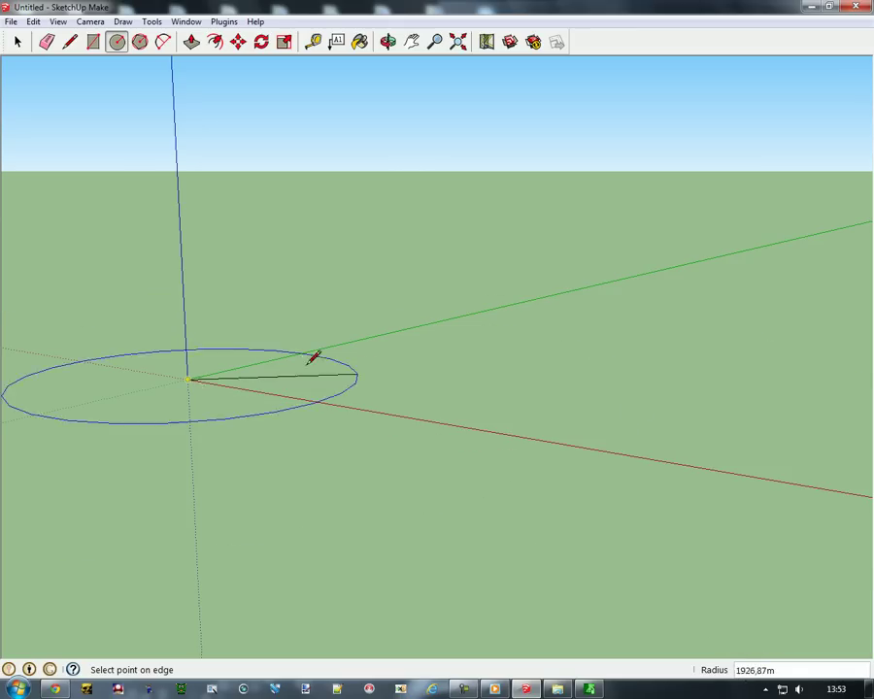
scroll(107, 342, up, 3)
scroll(615, 433, down, 5)
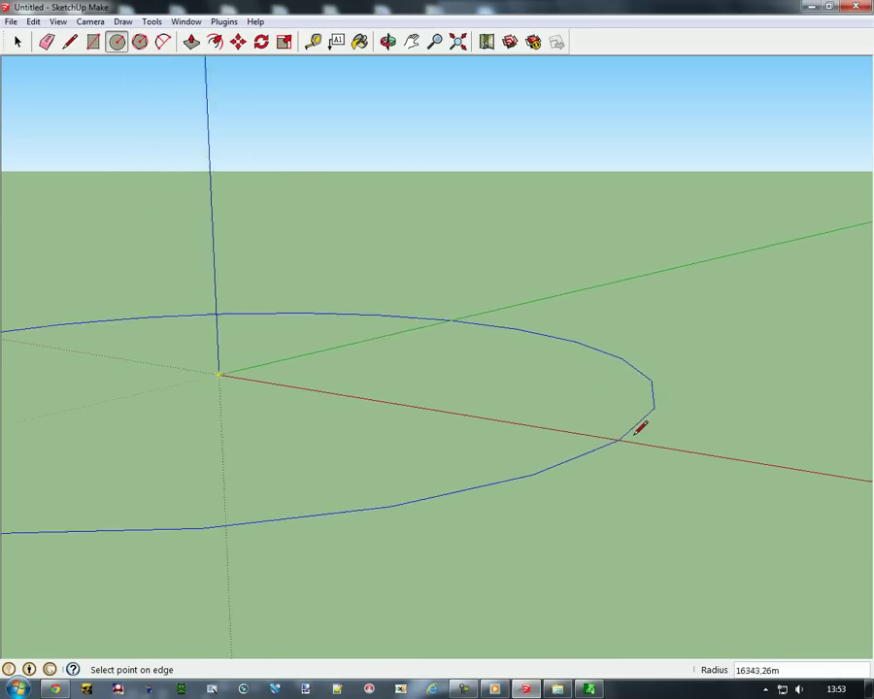
scroll(167, 357, down, 2)
scroll(167, 356, down, 4)
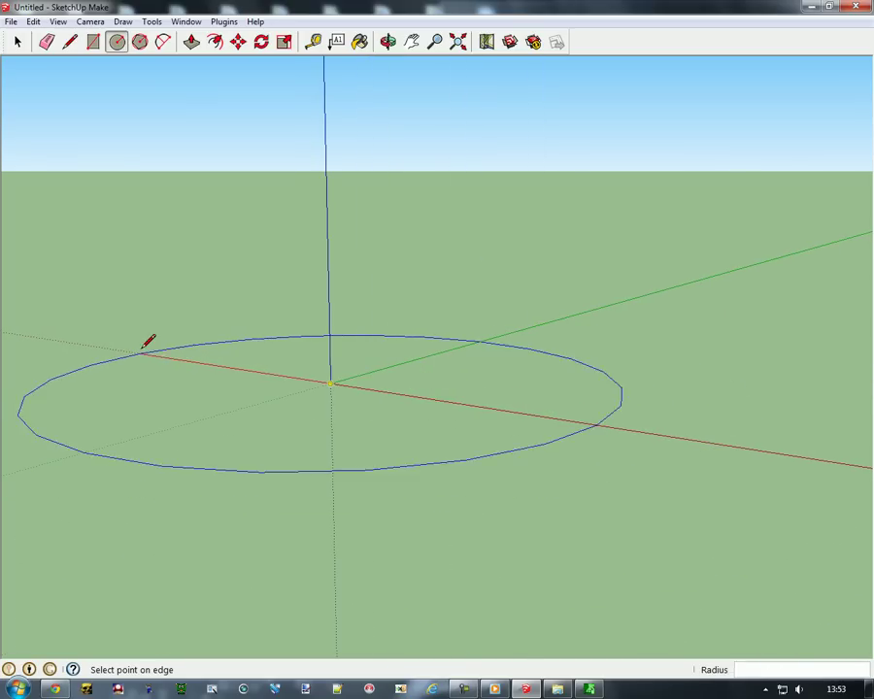
scroll(199, 366, down, 2)
scroll(199, 366, down, 1)
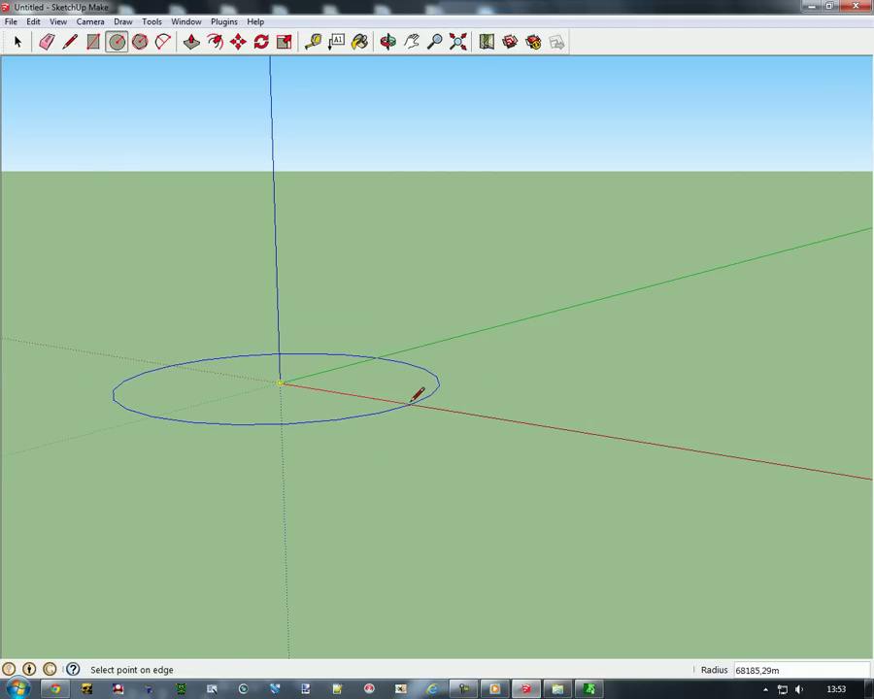
click(408, 401)
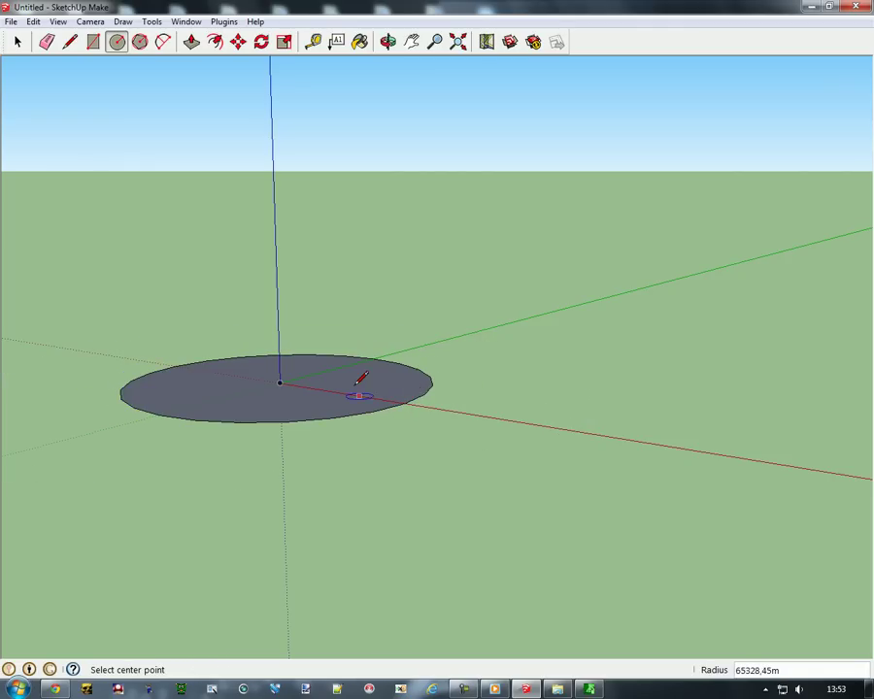
- Reverse the circle's face so that its front side points upwards, and deselect it
click(387, 40)
drag(293, 250, 523, 464)
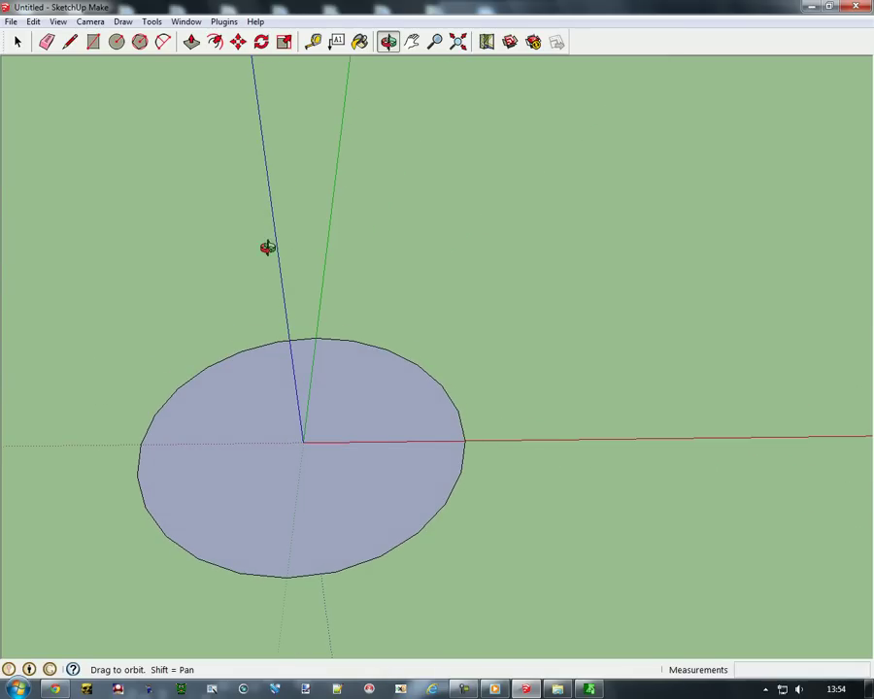
click(18, 42)
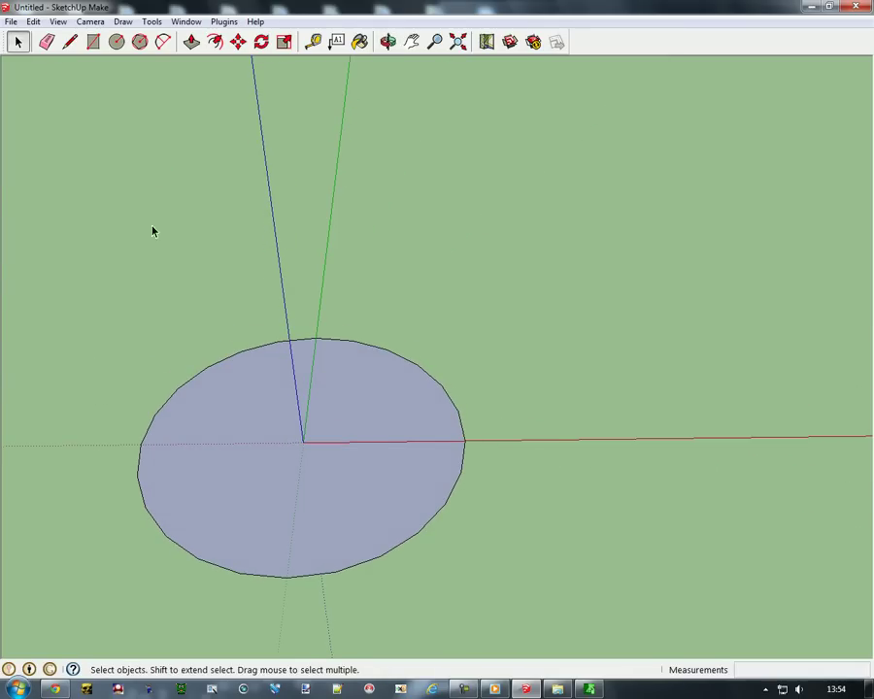
click(312, 473)
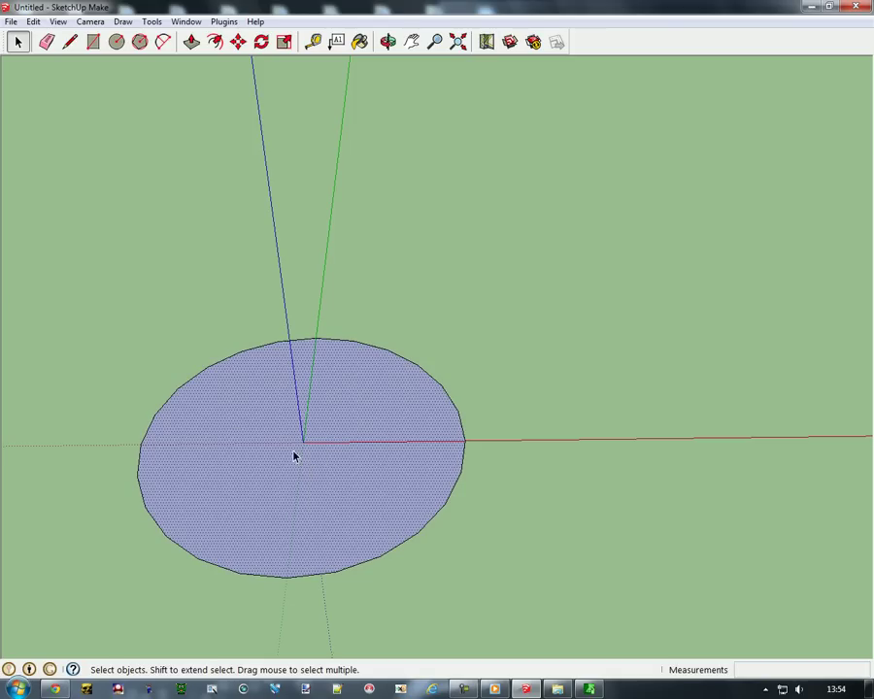
right_click(306, 471)
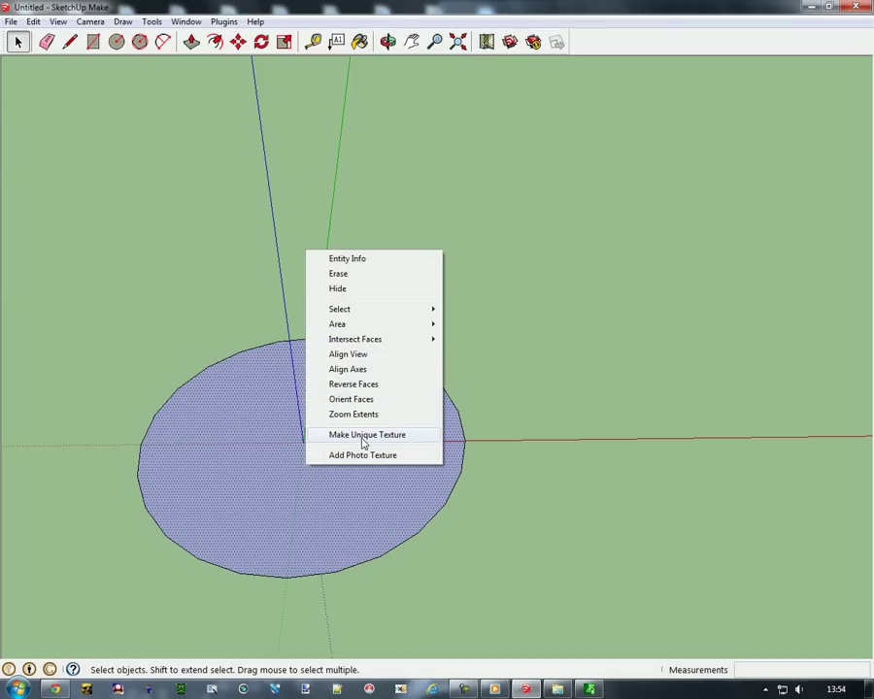
click(349, 385)
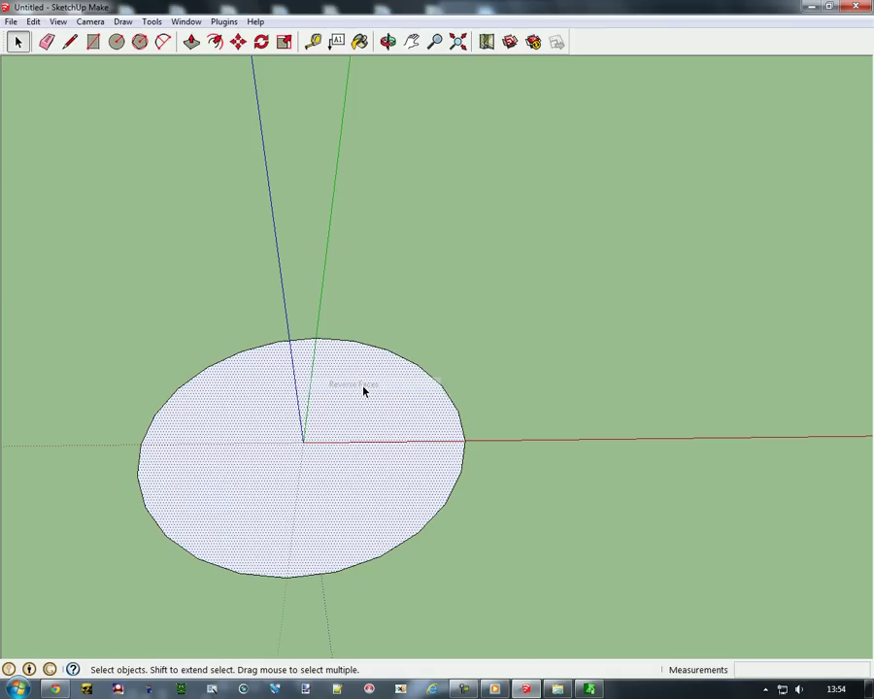
click(516, 406)
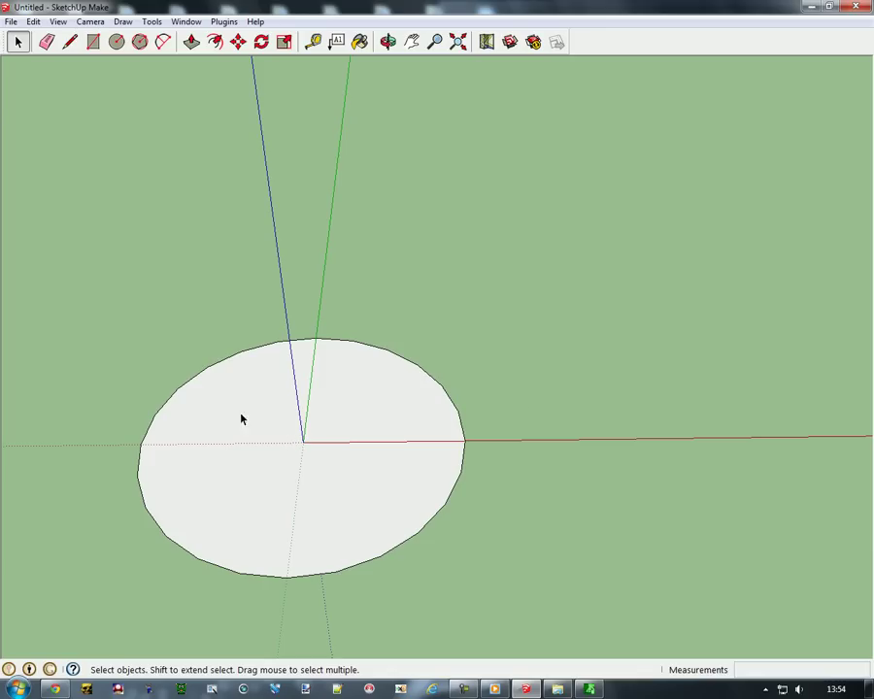
click(326, 474)
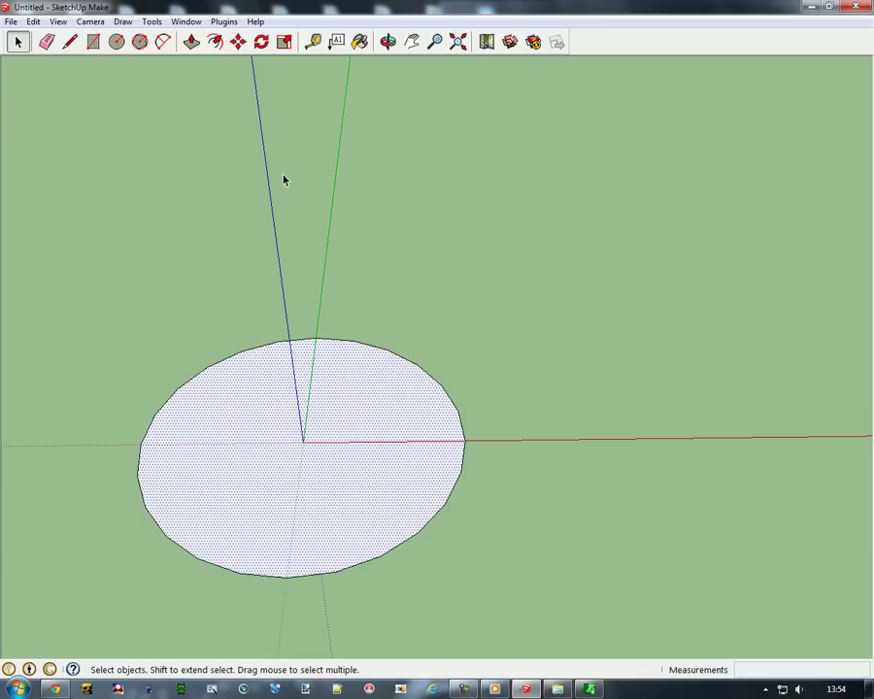
click(388, 41)
drag(383, 404, 357, 329)
drag(400, 97, 302, 369)
click(18, 42)
click(607, 418)
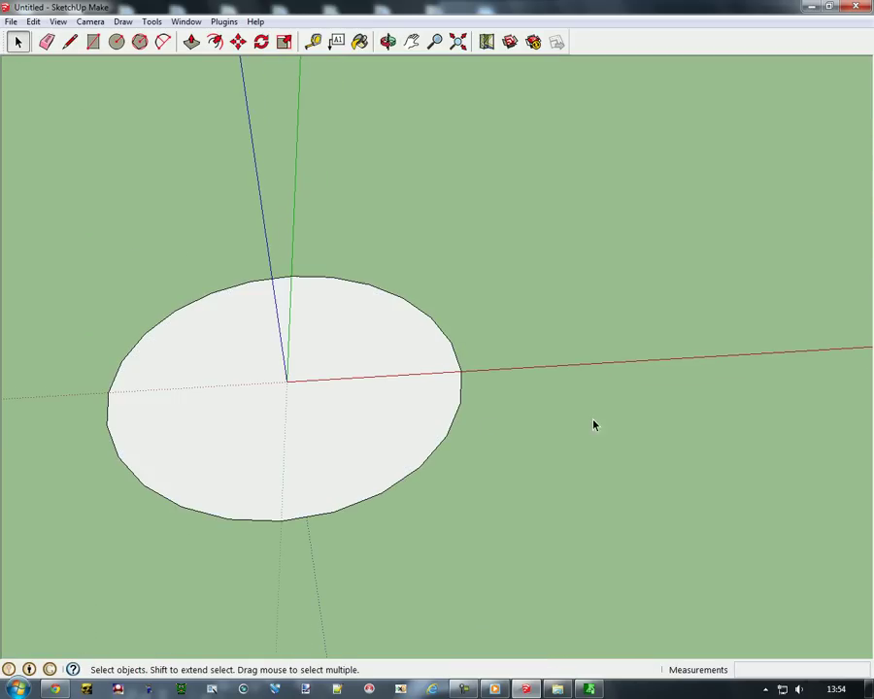
scroll(243, 367, up, 2)
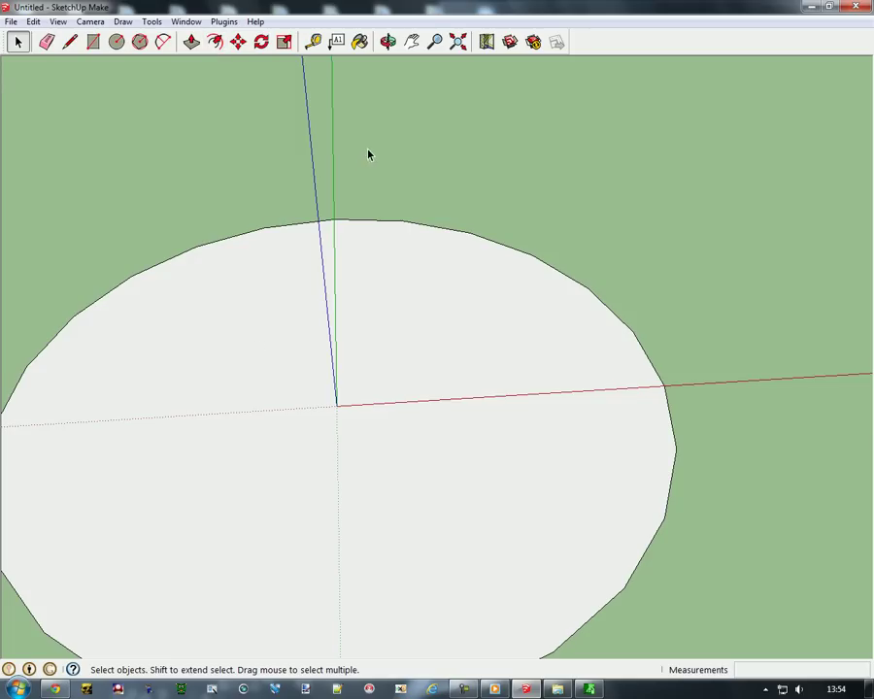
- Switch to SZS Modifier, open course.kmp in the KMP Editor and examine the start position on the track map
click(590, 689)
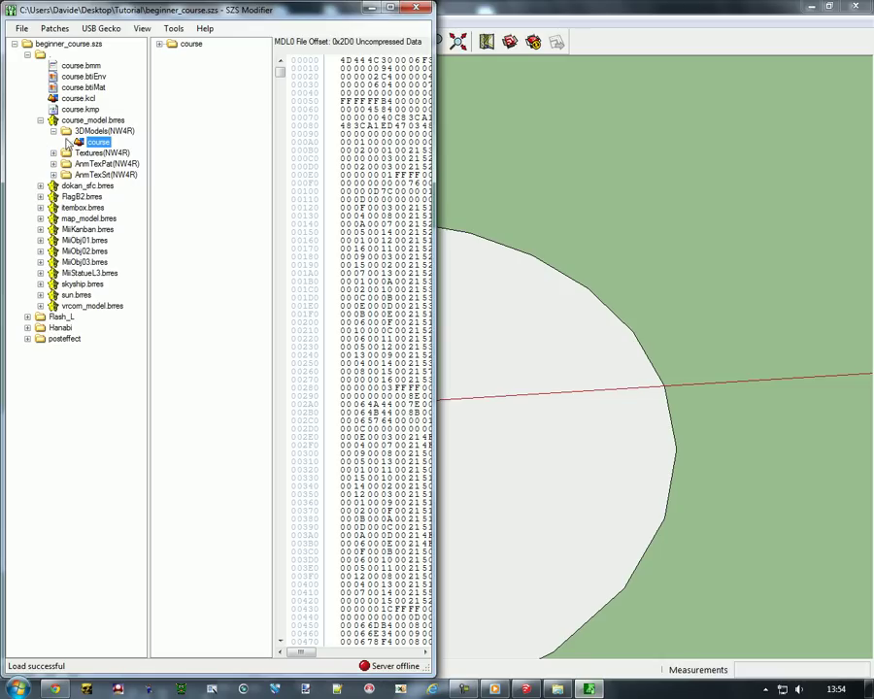
click(40, 120)
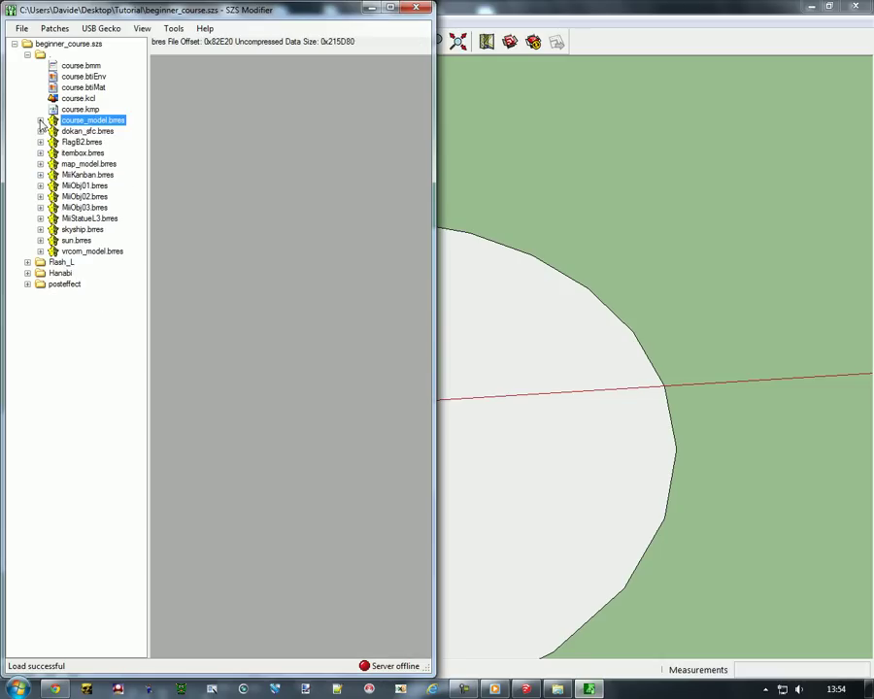
double_click(73, 109)
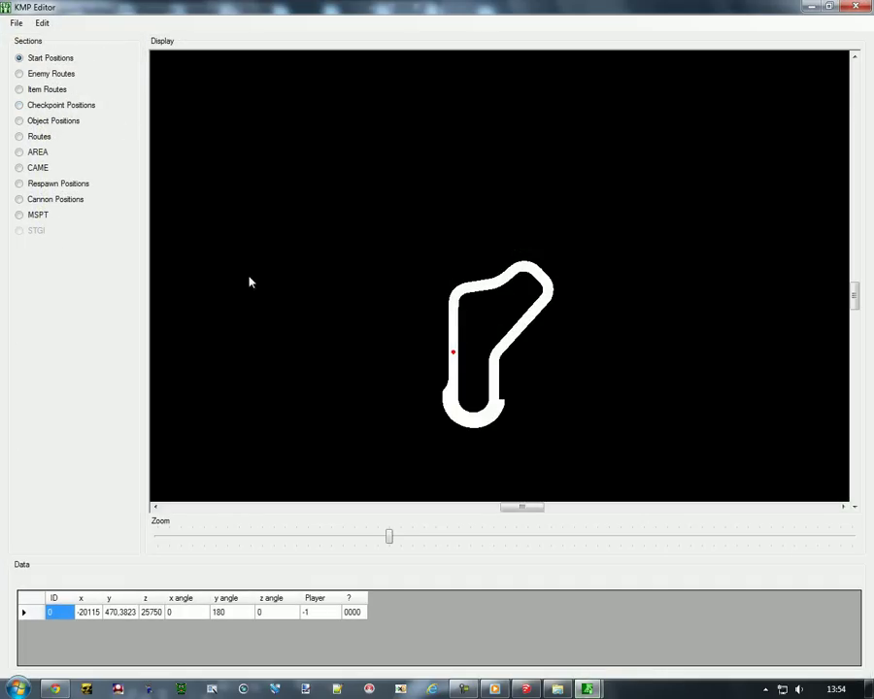
drag(390, 537, 158, 537)
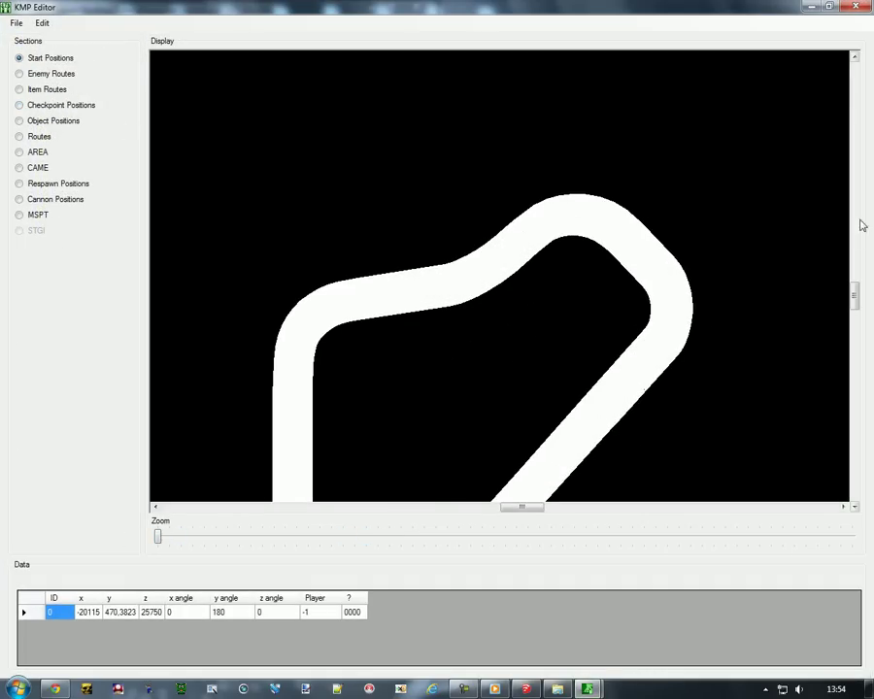
drag(853, 294, 864, 370)
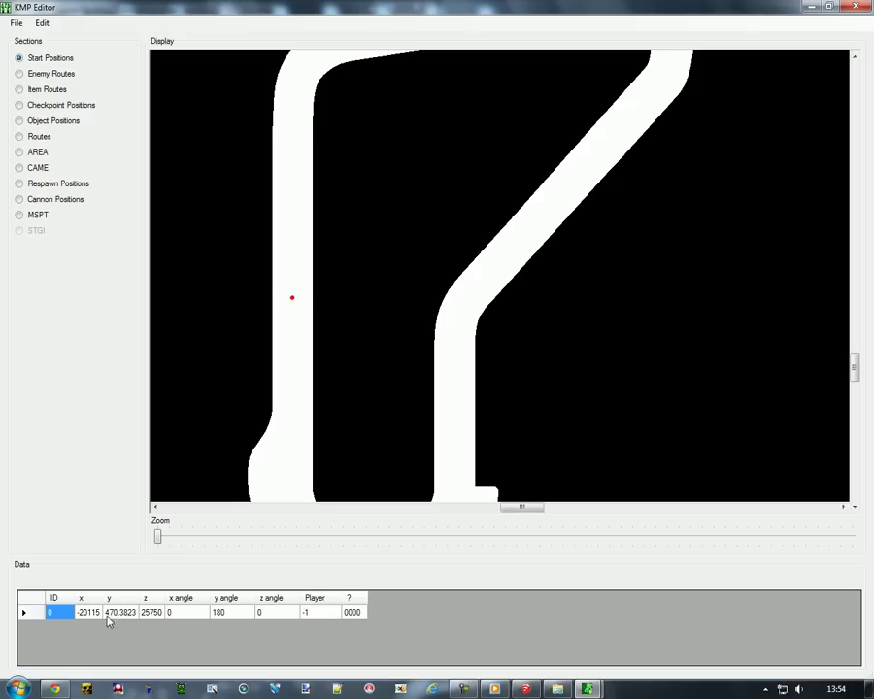
- Examine the checkpoint positions, the dokan_sfc.brres and itembox.brres object positions, the routes and the AREA section
click(41, 105)
click(39, 121)
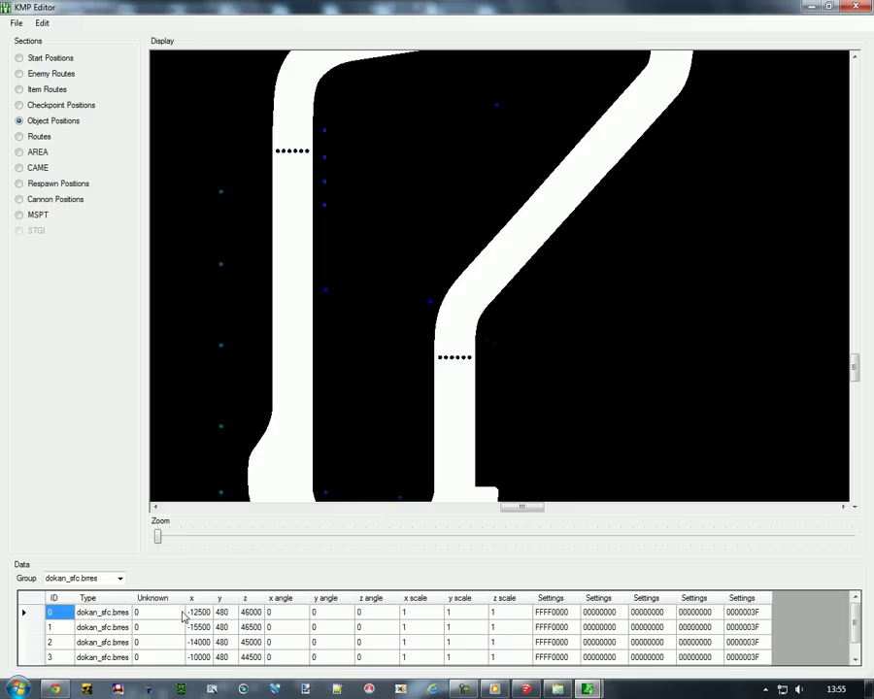
drag(56, 613, 56, 665)
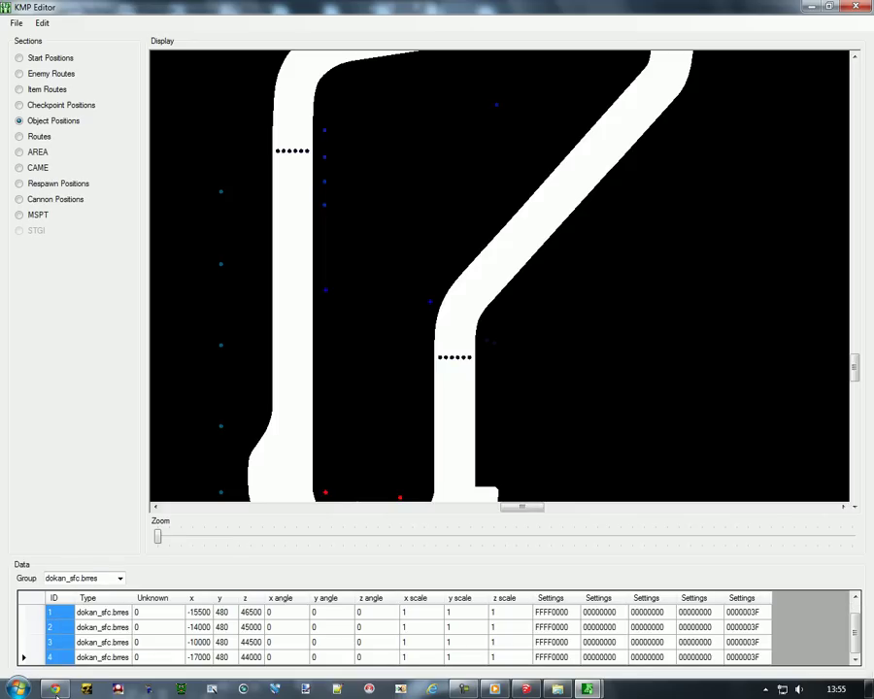
scroll(90, 587, down, 1)
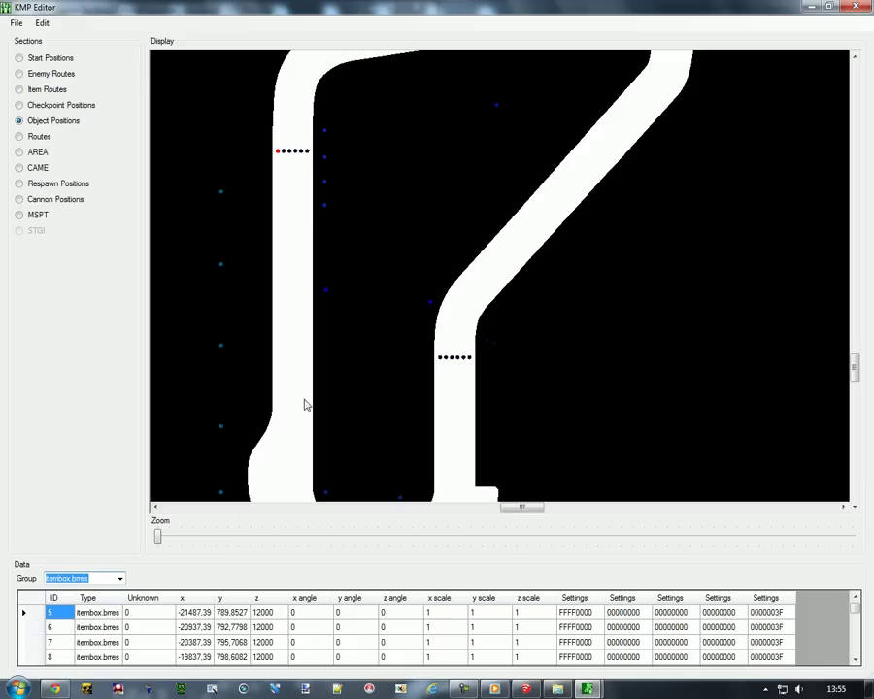
drag(233, 612, 233, 670)
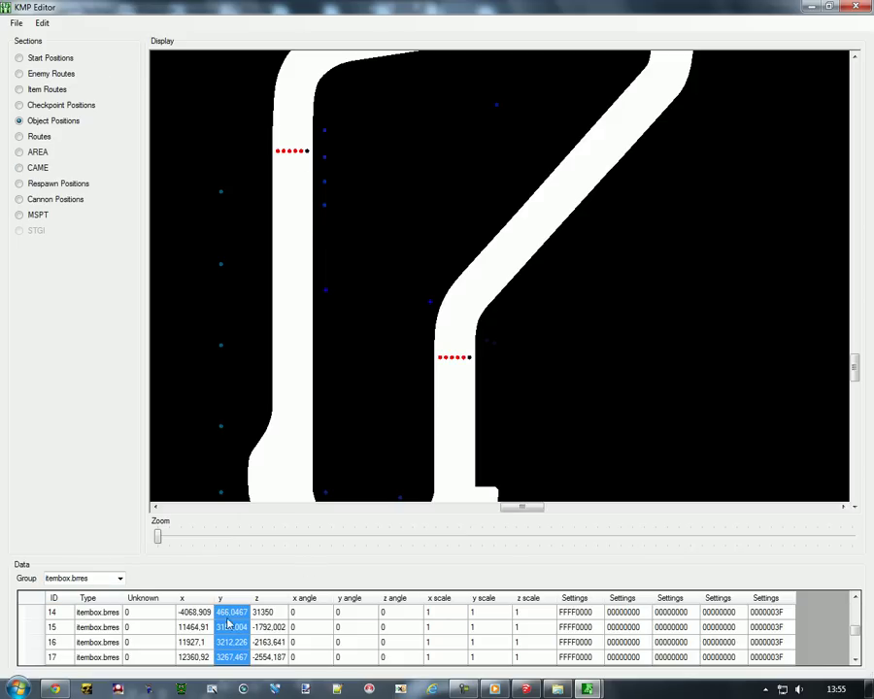
click(19, 137)
click(23, 153)
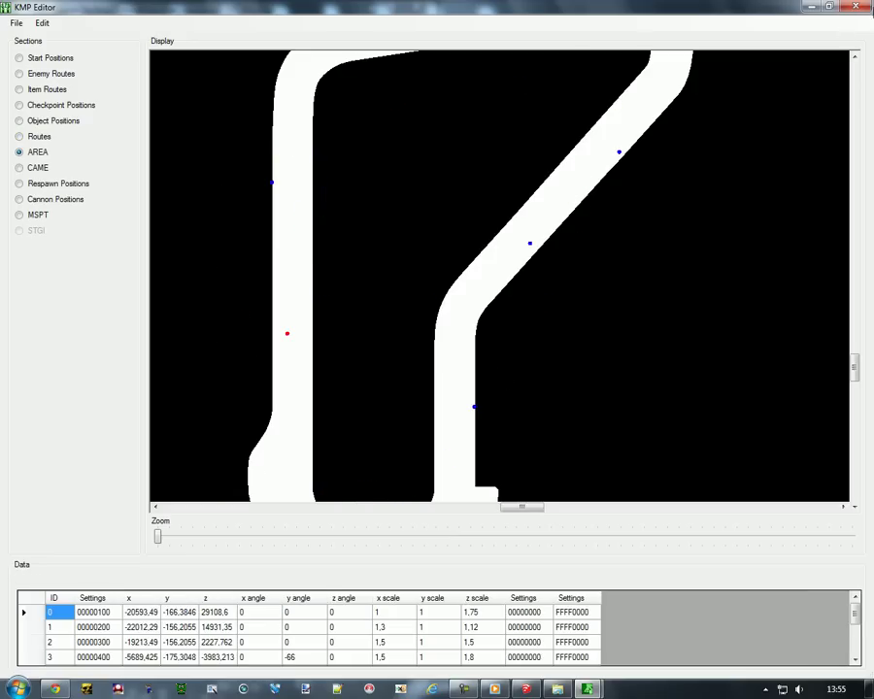
- Close the KMP Editor and SZS Modifier and return to the circle in SketchUp
key(alt+F4)
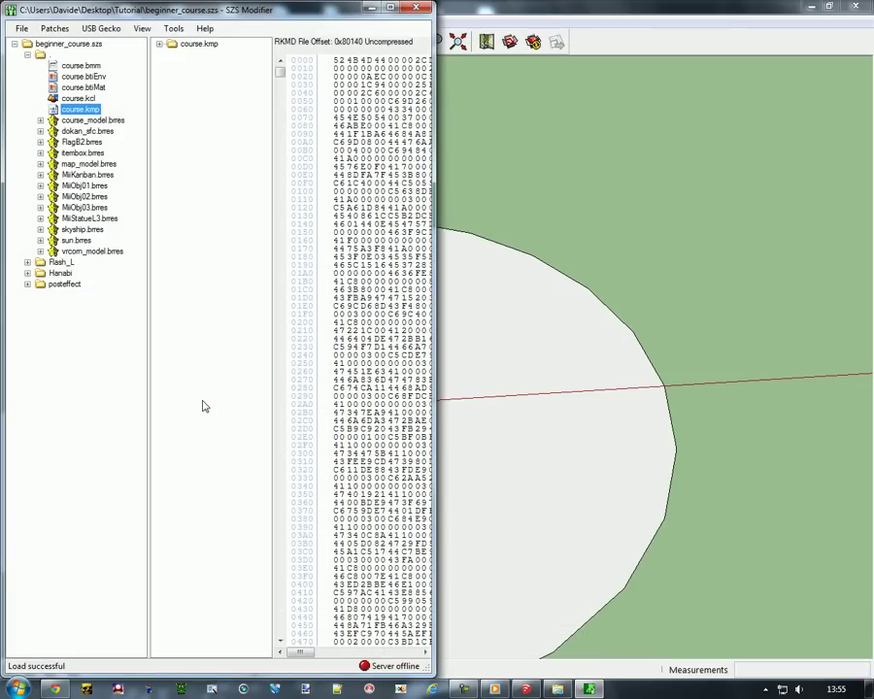
click(416, 9)
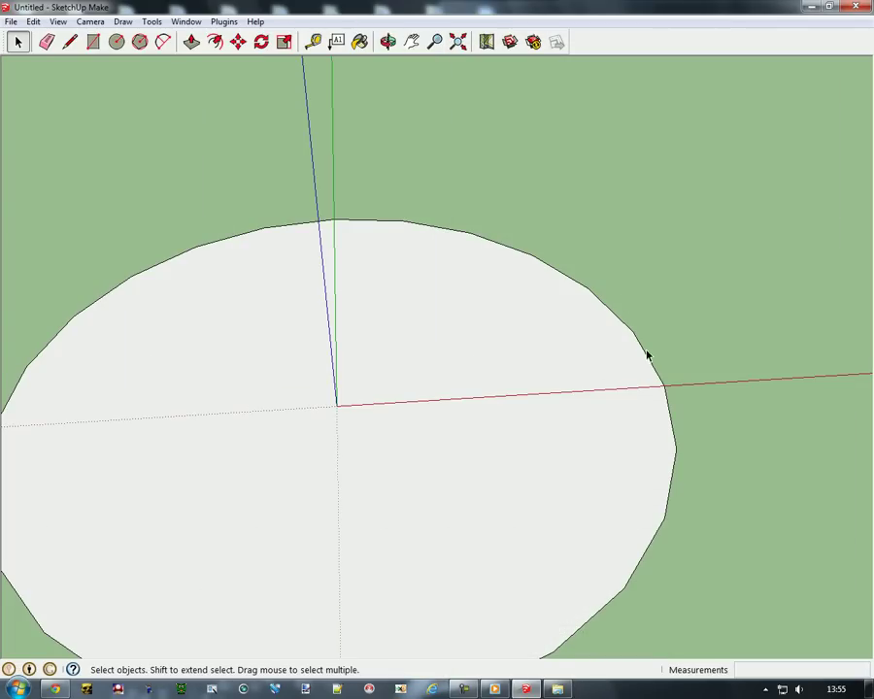
scroll(760, 399, down, 5)
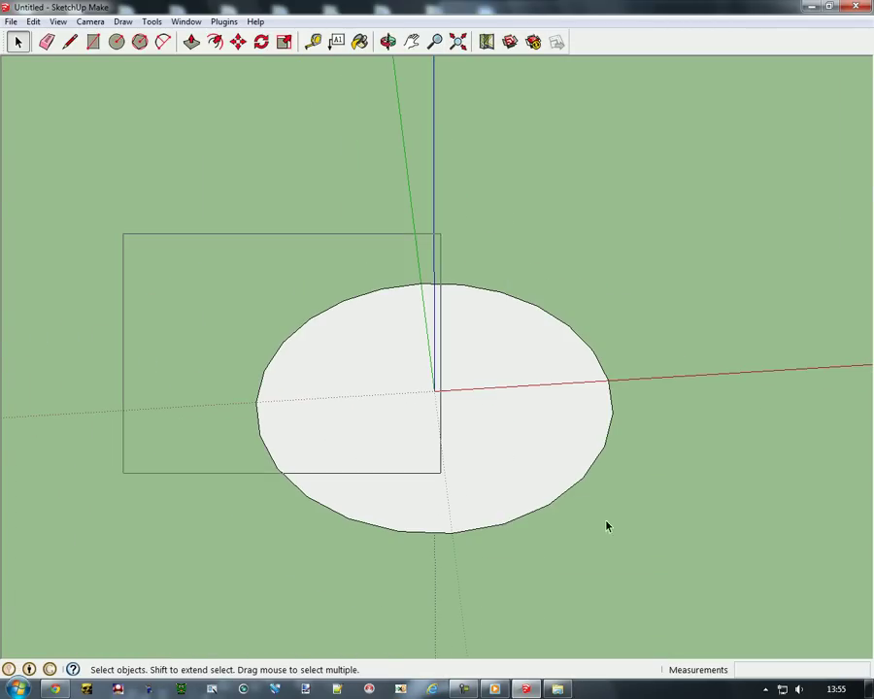
- Move the whole circle about 4000 m up the blue axis from the origin, and deselect it
double_click(365, 448)
click(387, 40)
drag(508, 371, 474, 419)
scroll(474, 420, up, 3)
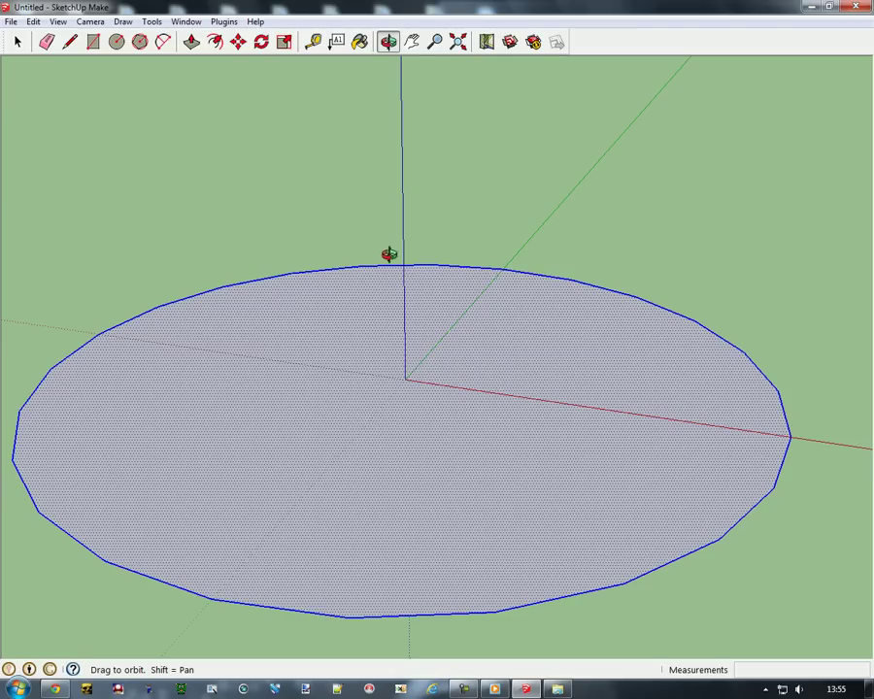
drag(409, 218, 366, 306)
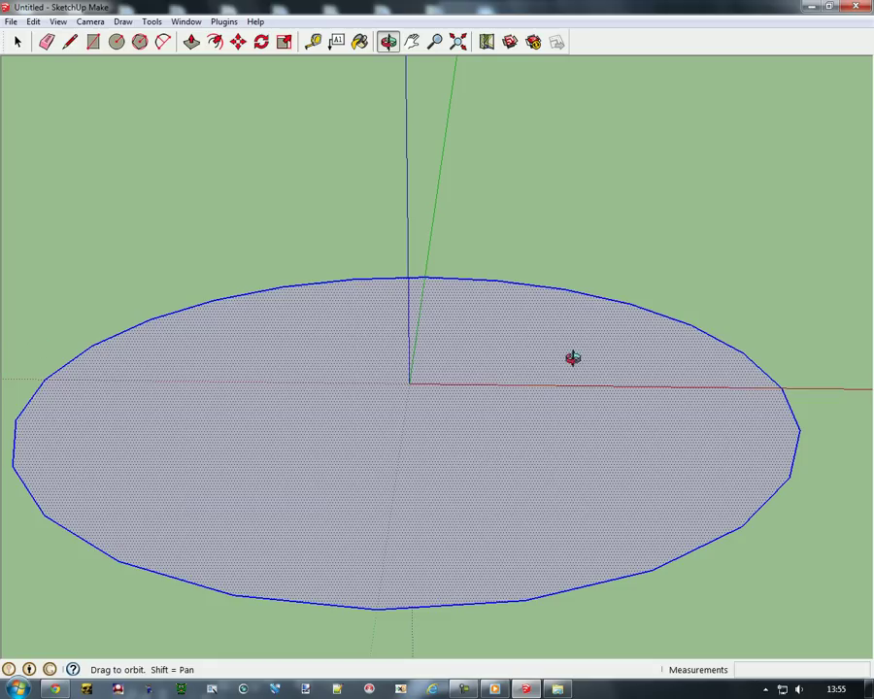
click(238, 42)
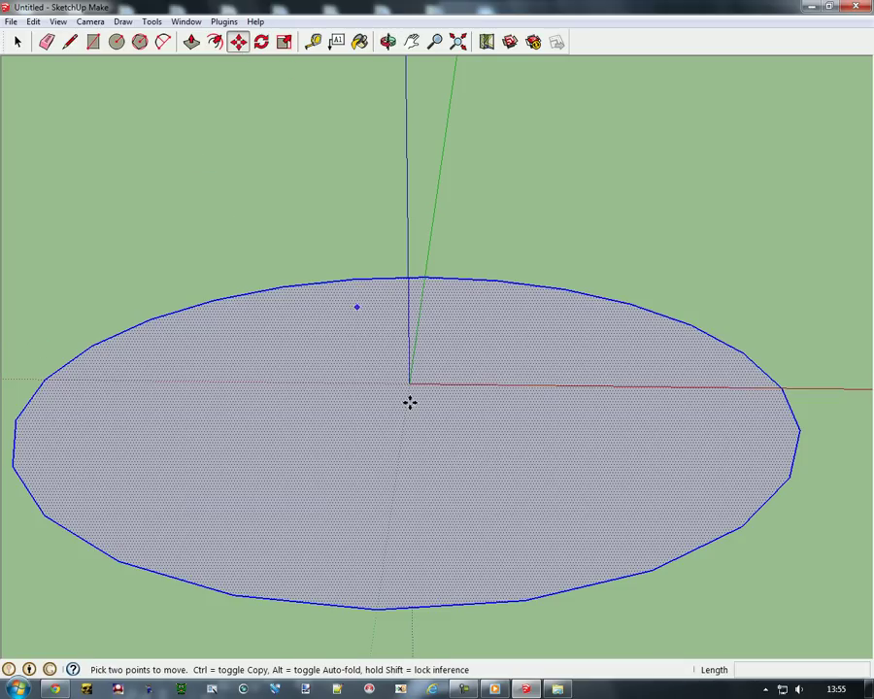
click(409, 383)
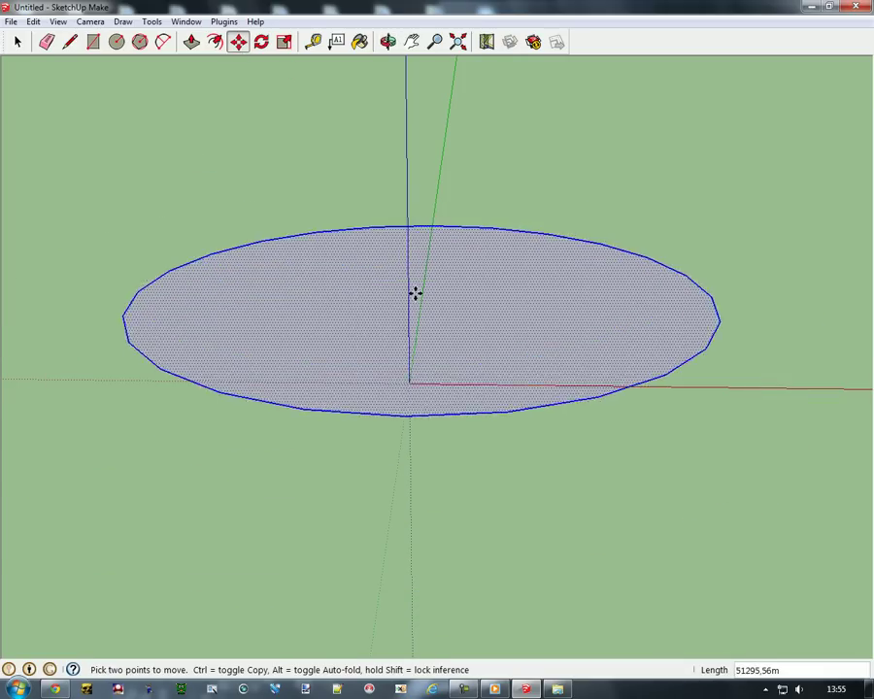
scroll(398, 383, up, 5)
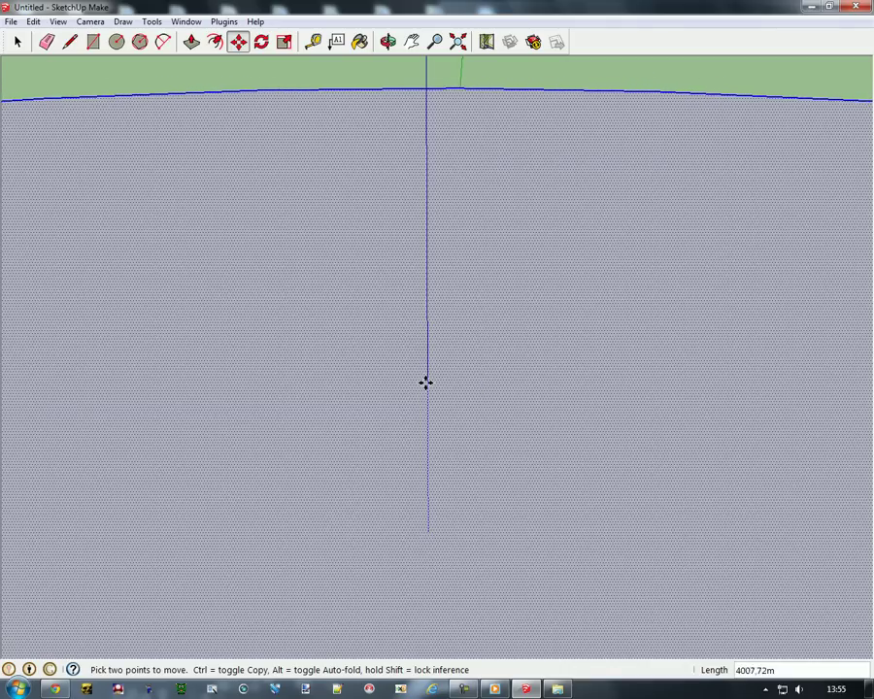
click(426, 384)
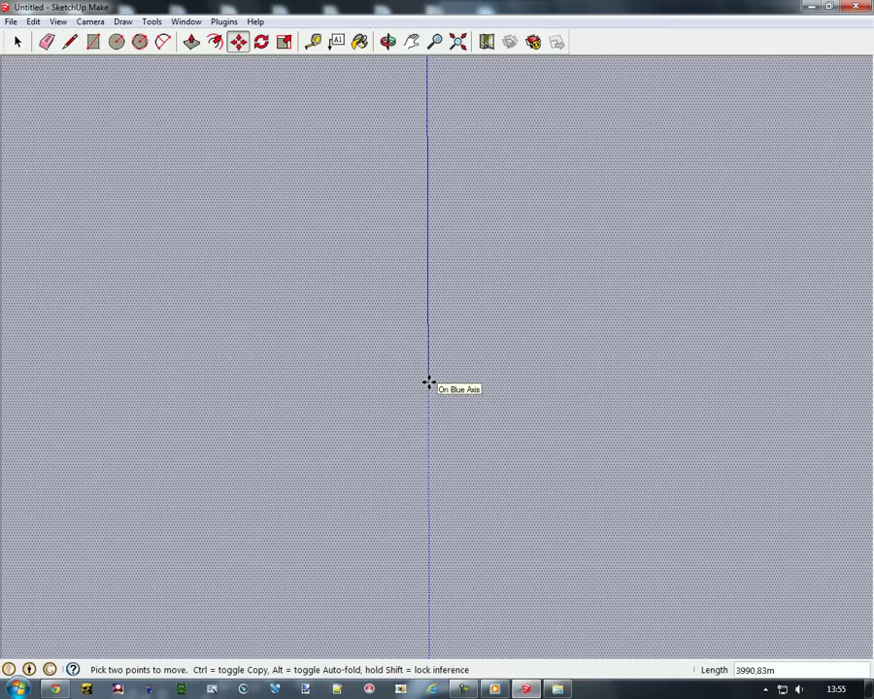
key(Escape)
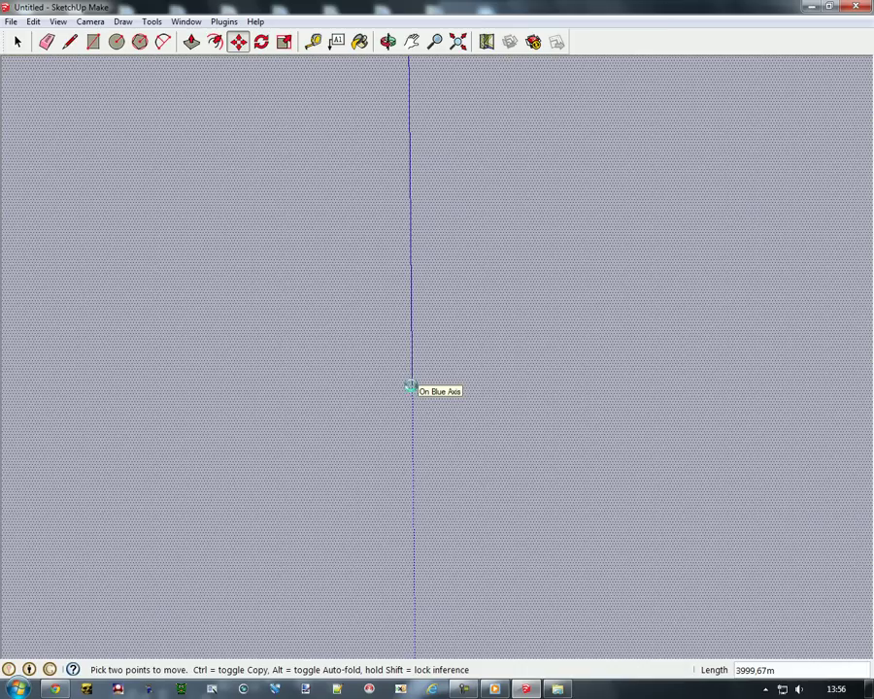
scroll(523, 427, down, 3)
scroll(410, 364, down, 5)
scroll(585, 403, down, 10)
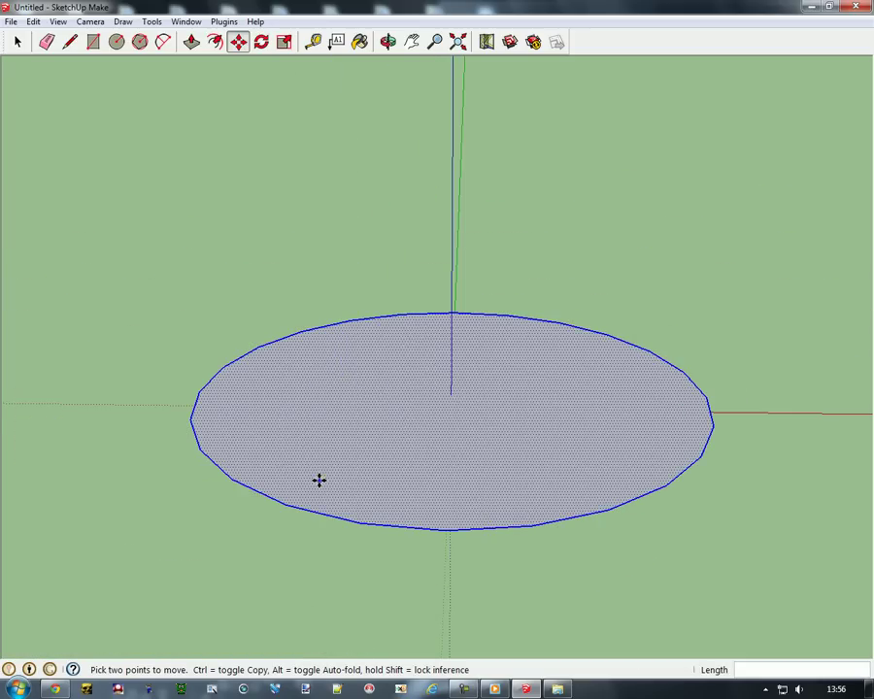
click(17, 41)
click(60, 122)
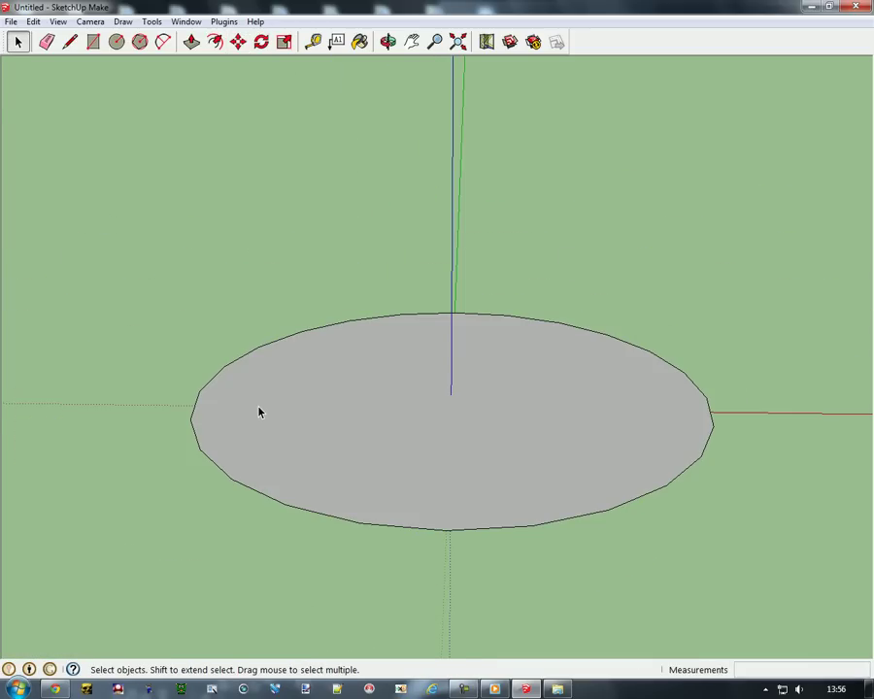
- Open Notepad, note "impostazione mare 4000" and "start 4000", and return to the SketchUp model
key(super)
click(37, 311)
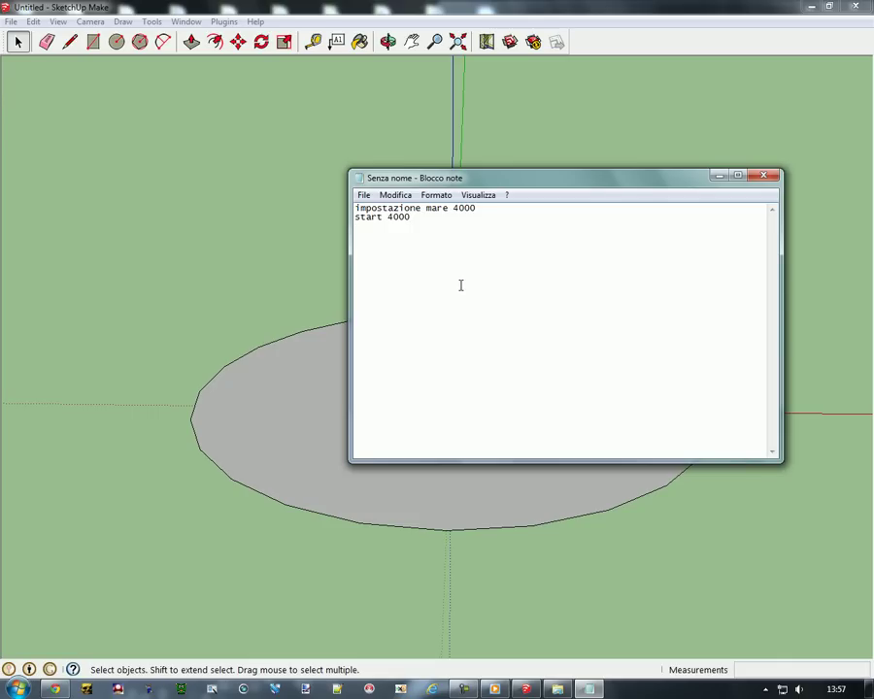
click(720, 176)
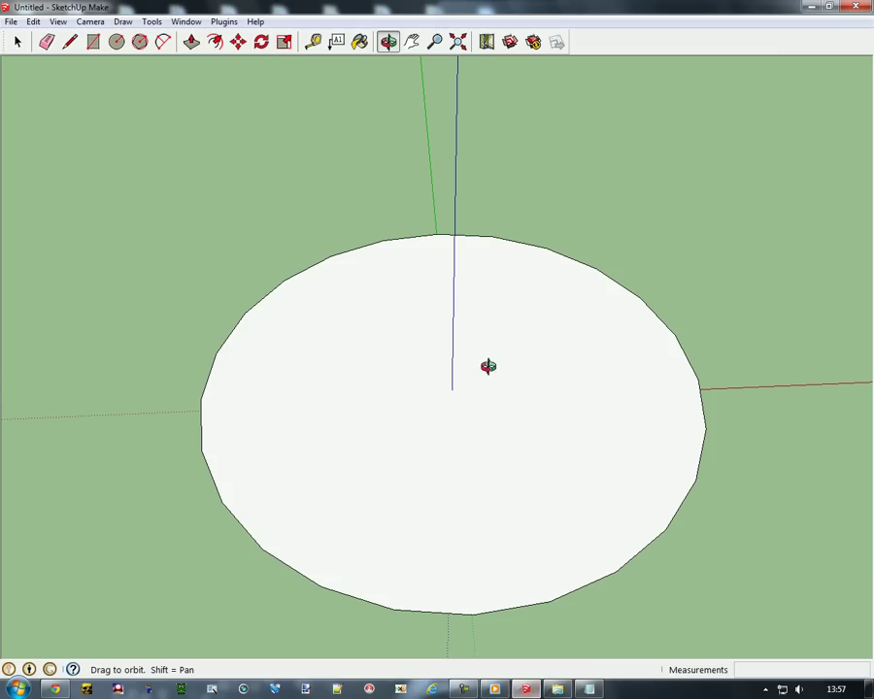
- Try an inward offset of the circle's edge and undo it
scroll(461, 388, up, 3)
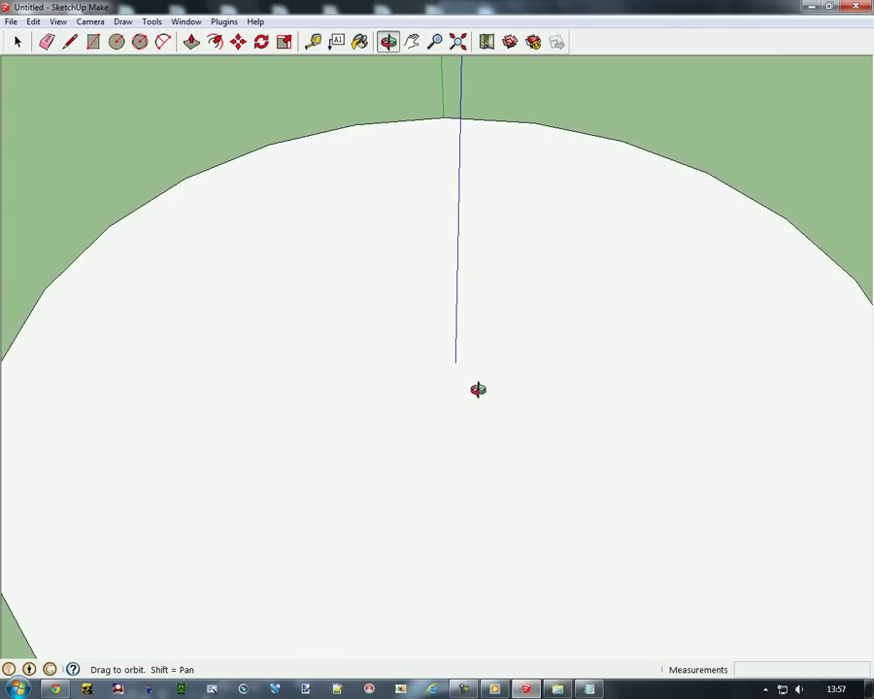
click(18, 43)
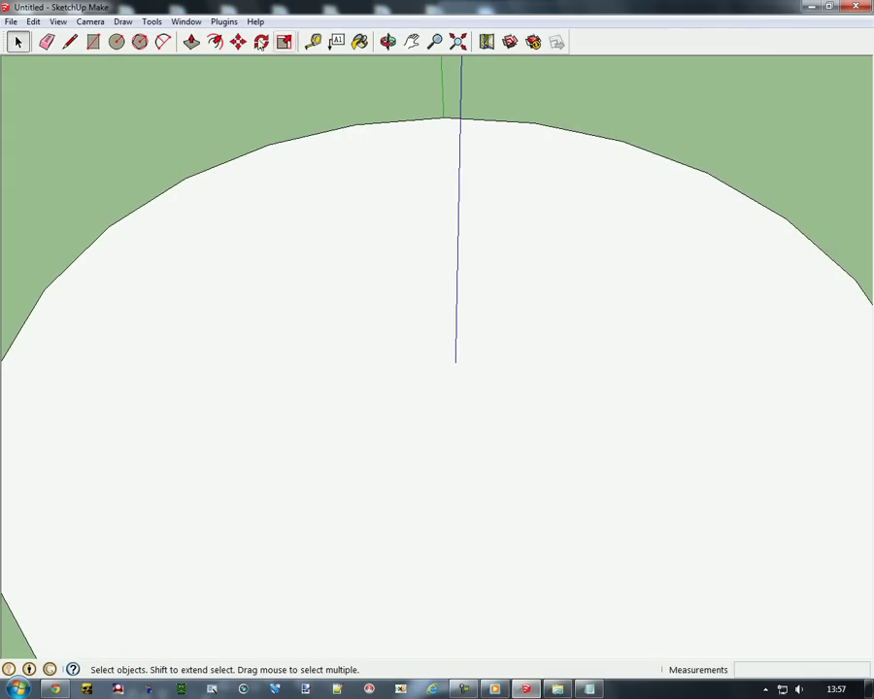
click(94, 43)
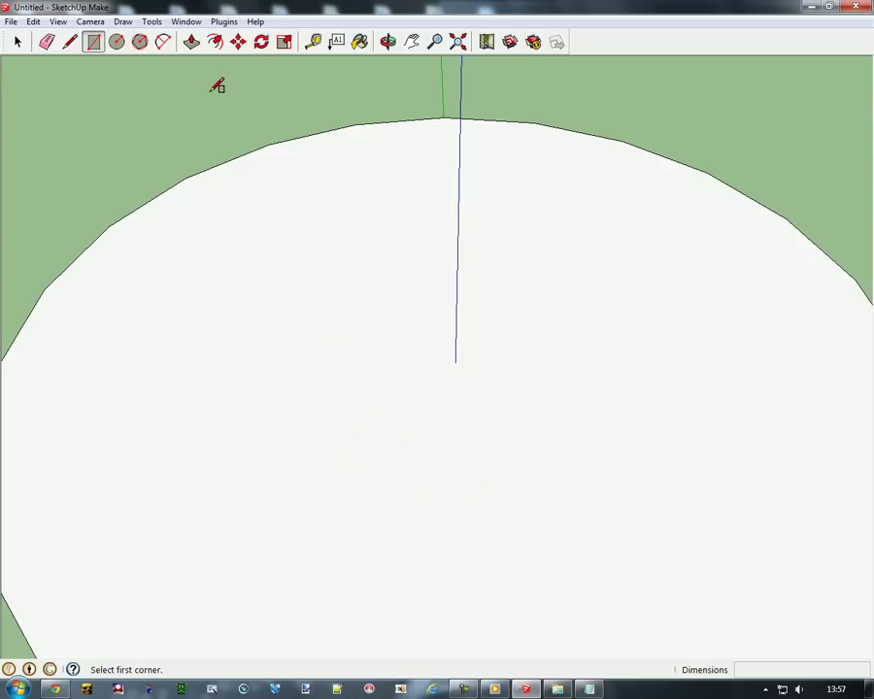
click(215, 43)
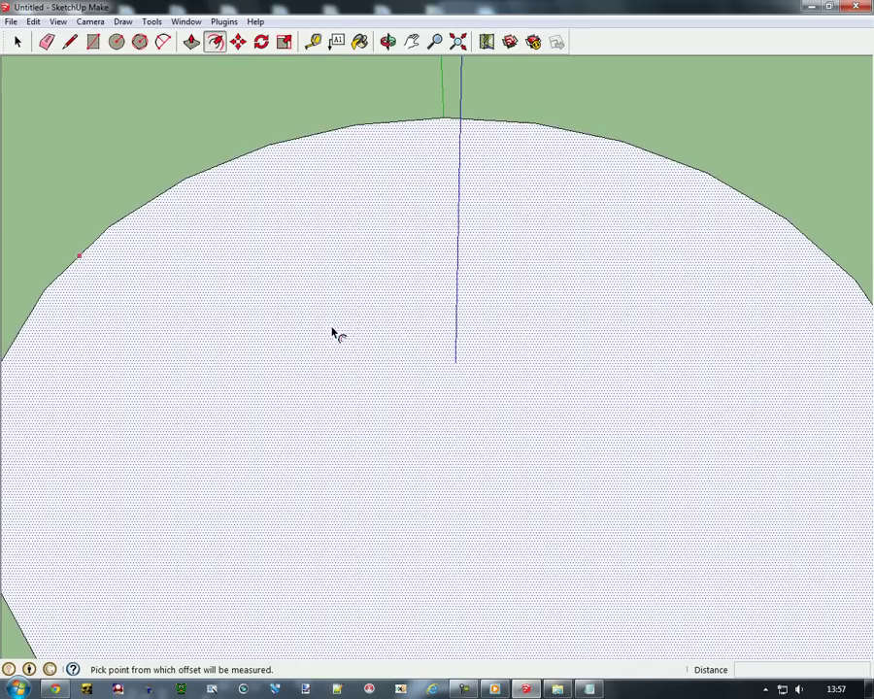
click(276, 259)
click(287, 275)
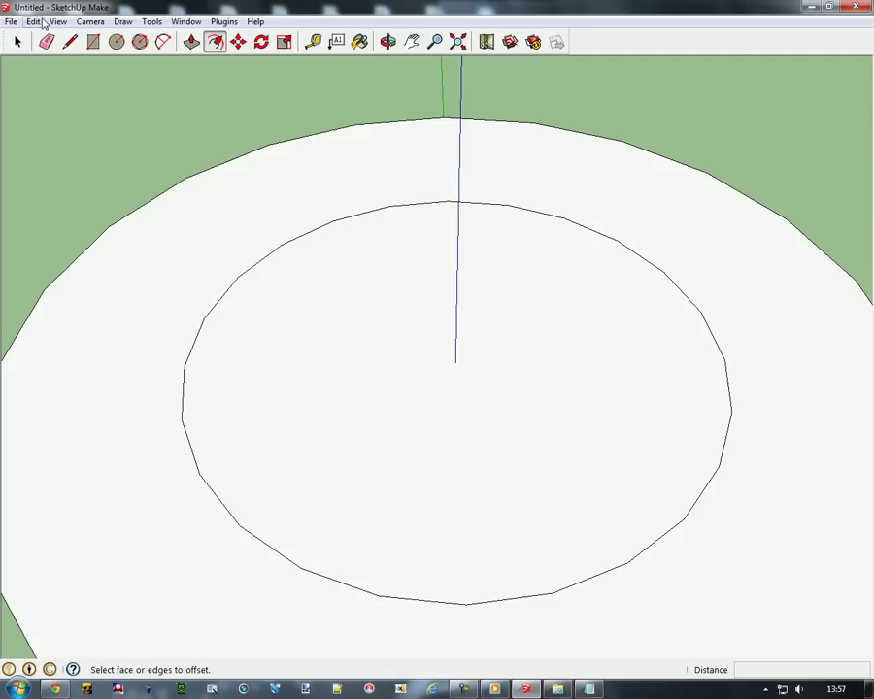
click(39, 22)
click(44, 35)
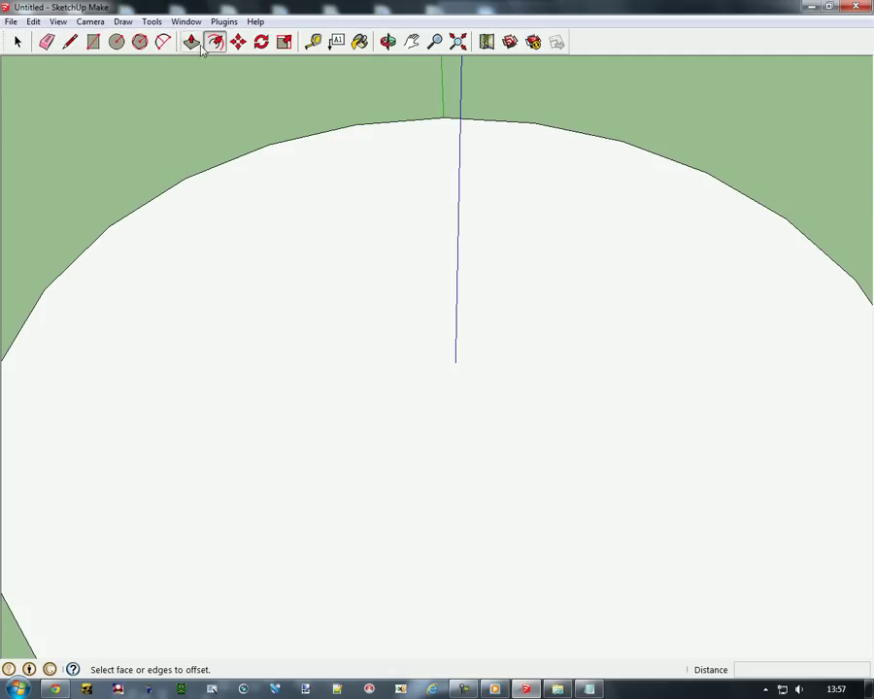
- Offset the circle's edge inward to form a concentric outer ring
click(214, 168)
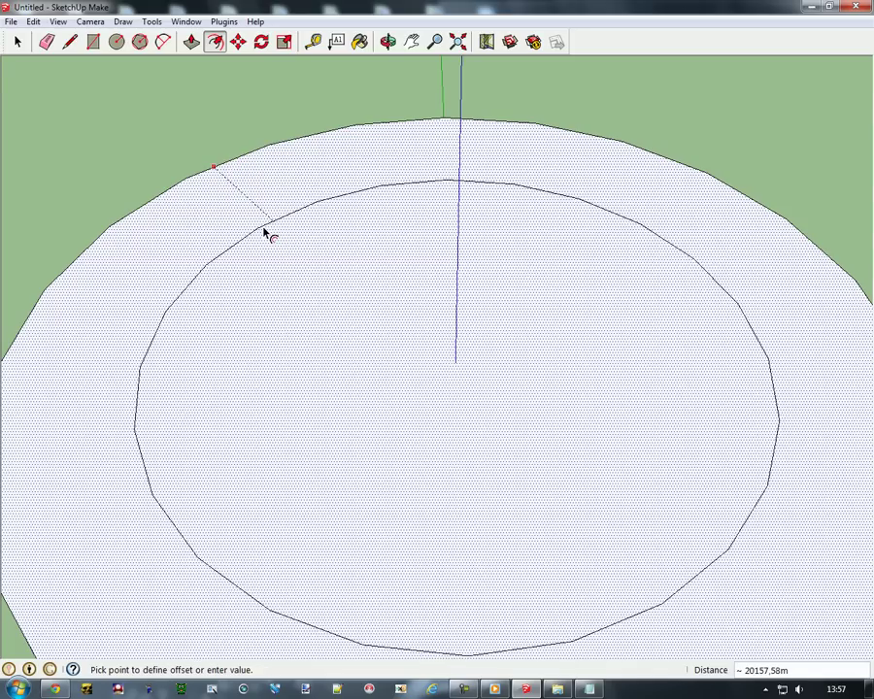
click(244, 222)
click(15, 42)
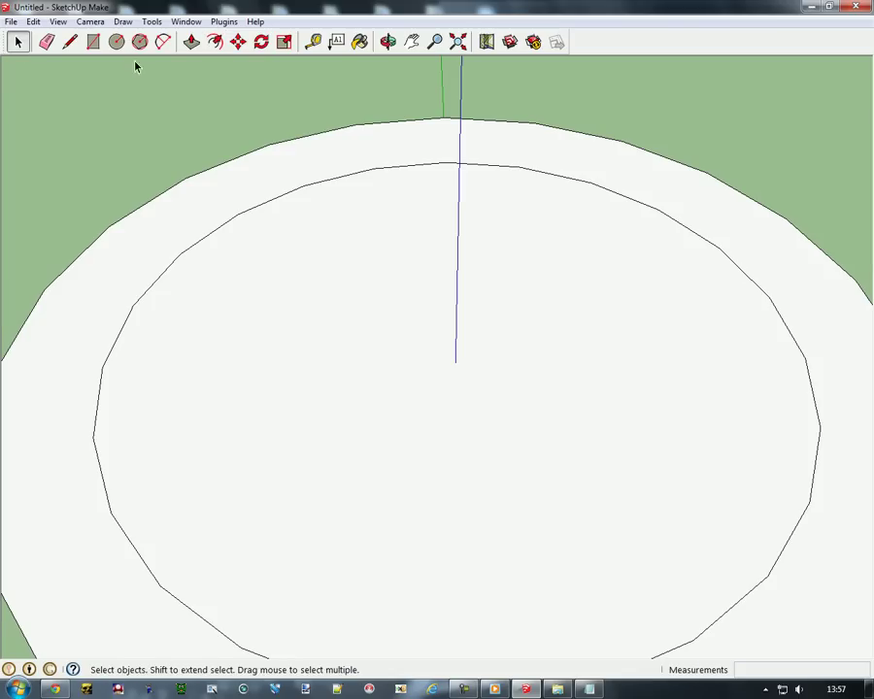
- Draw a rectangle of about 9062 by 3389 m on the inner circle's face, near the blue axis
click(94, 42)
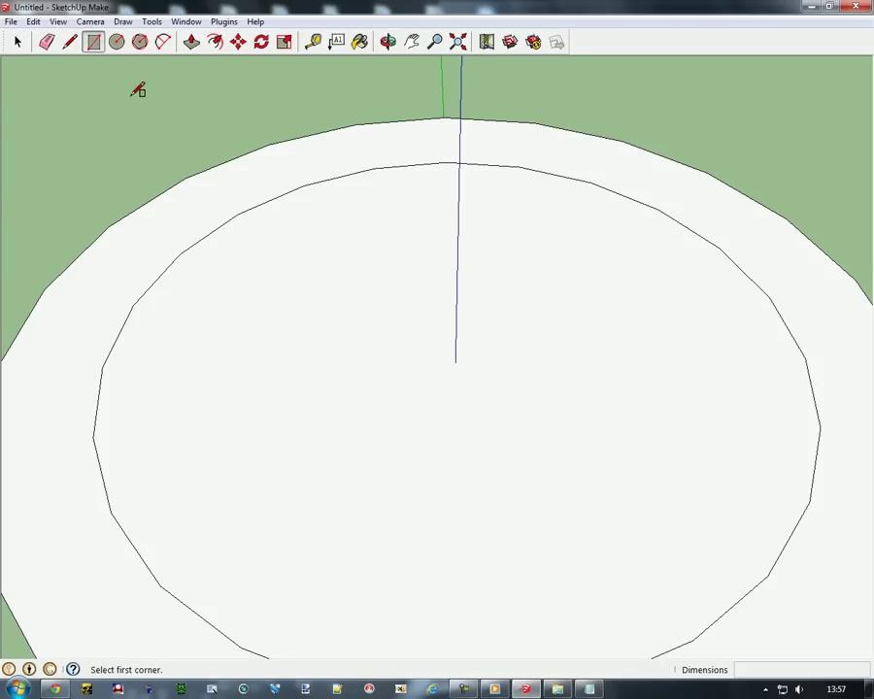
click(348, 405)
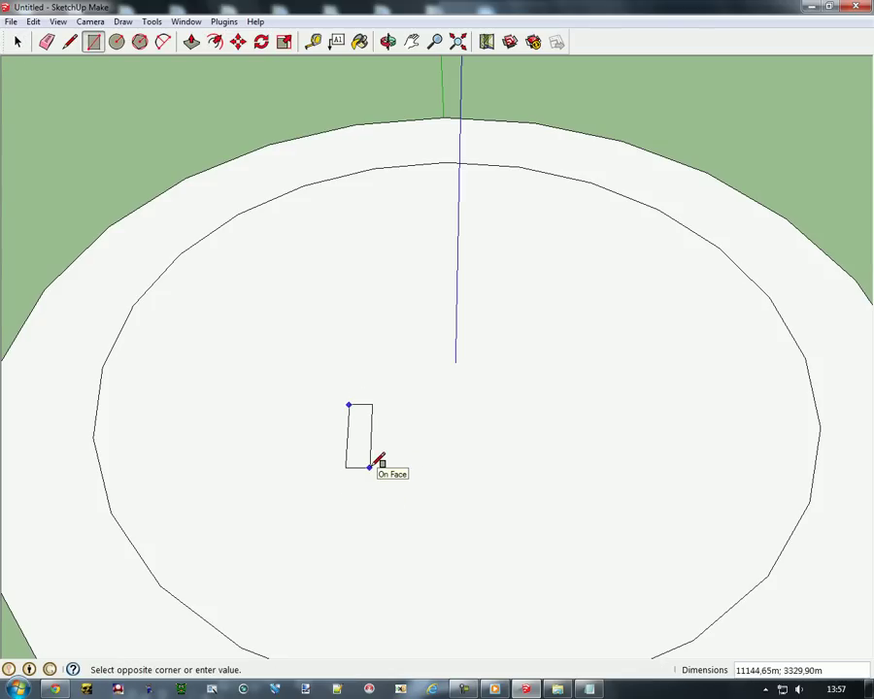
scroll(379, 460, up, 6)
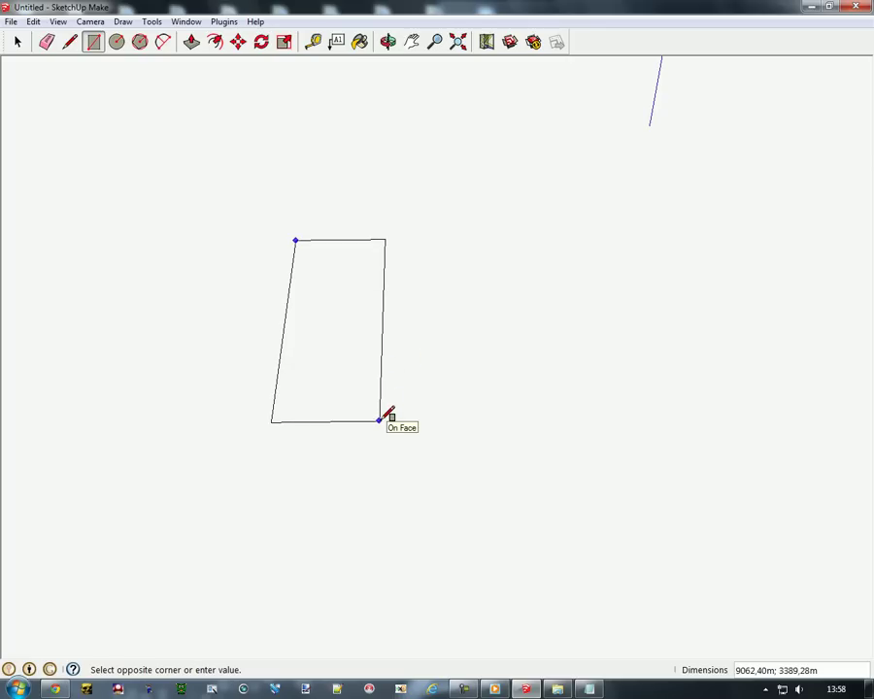
click(379, 420)
- Measure off about 300 m along the rectangle's long edge, starting from its far corner nearest the blue axis
scroll(524, 451, down, 5)
scroll(460, 355, up, 2)
scroll(344, 304, up, 2)
scroll(434, 336, up, 2)
scroll(386, 365, up, 1)
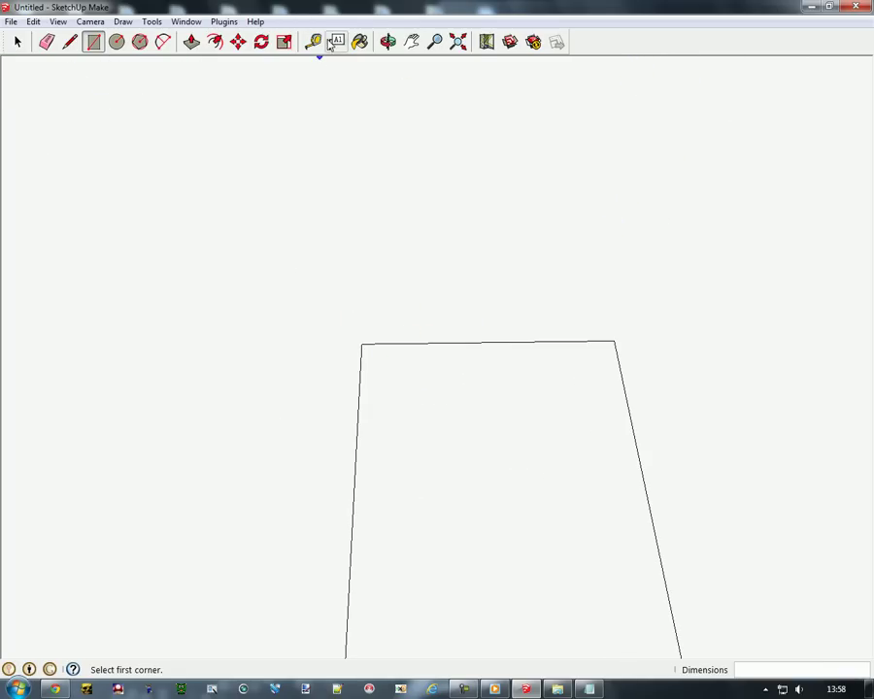
click(313, 41)
click(615, 342)
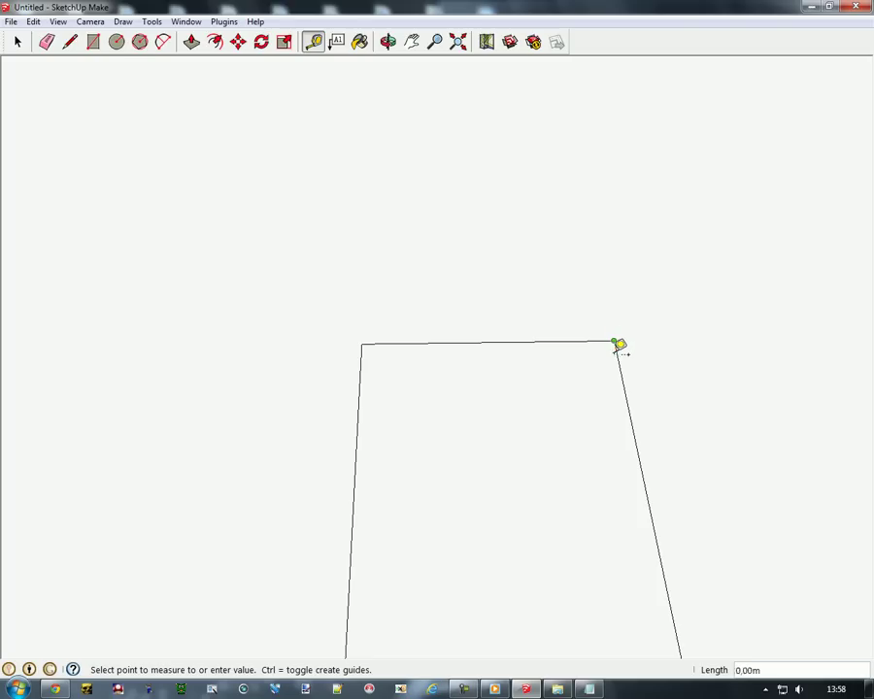
scroll(619, 351, up, 3)
scroll(624, 346, up, 2)
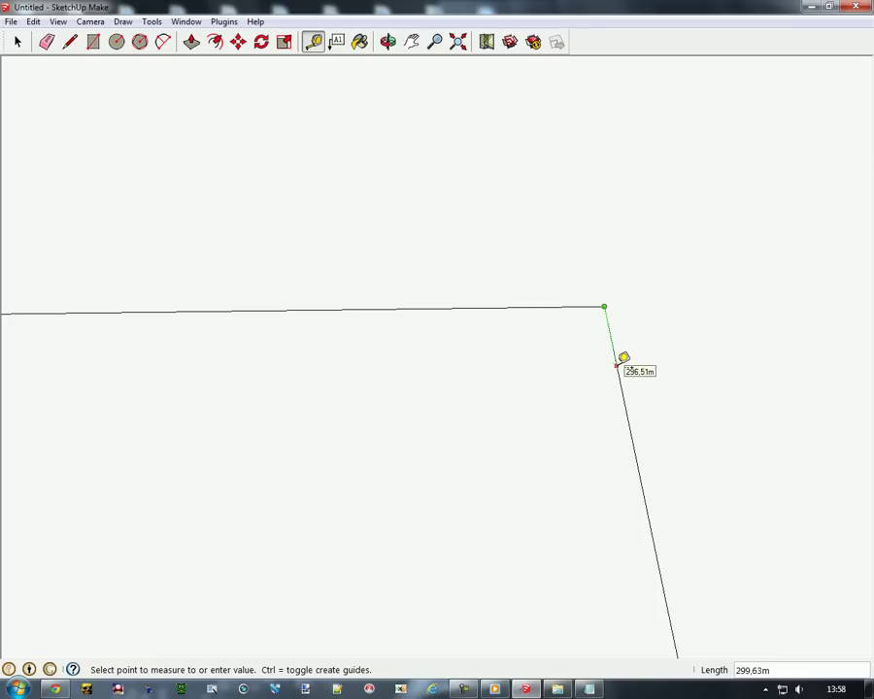
click(622, 360)
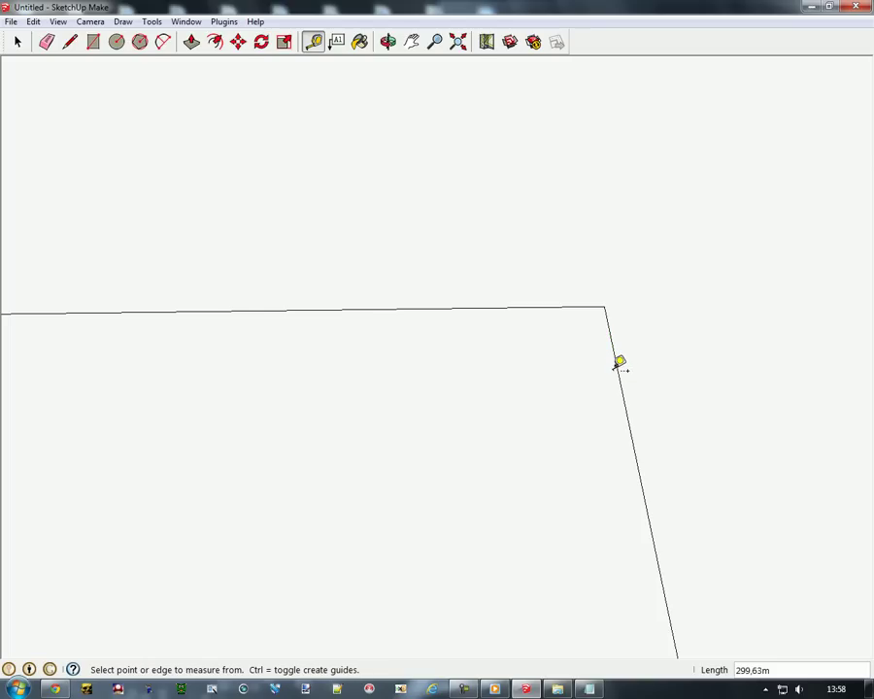
- Draw a line across the rectangle, parallel to its far short edge and about 300 m from it
click(70, 41)
scroll(789, 355, down, 5)
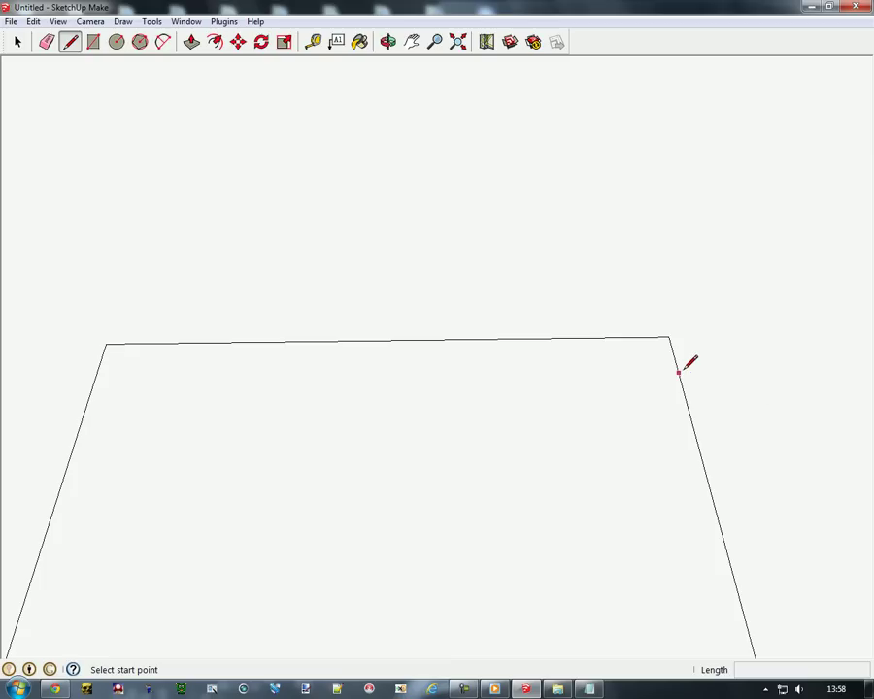
click(677, 372)
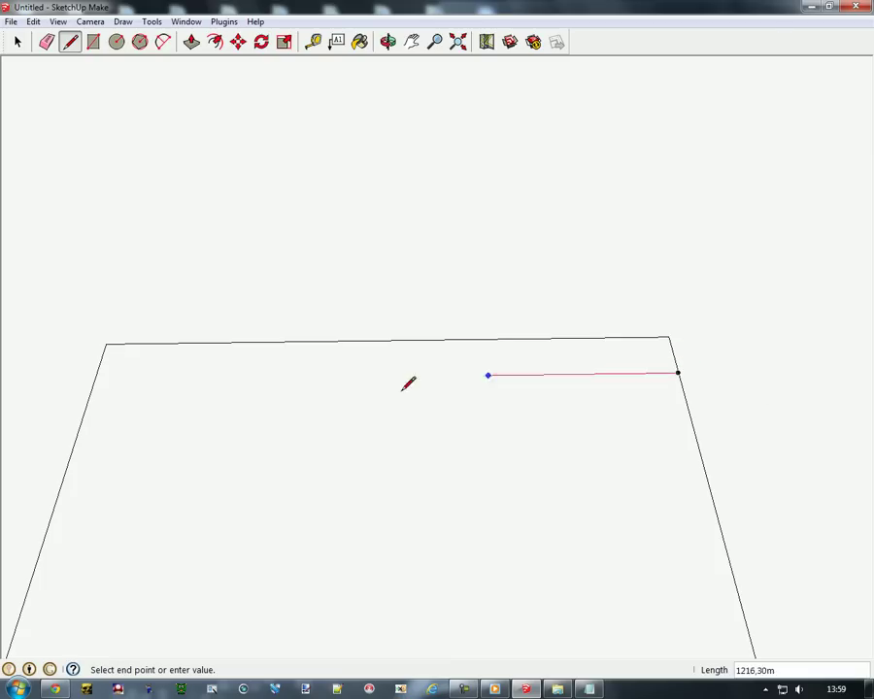
click(95, 379)
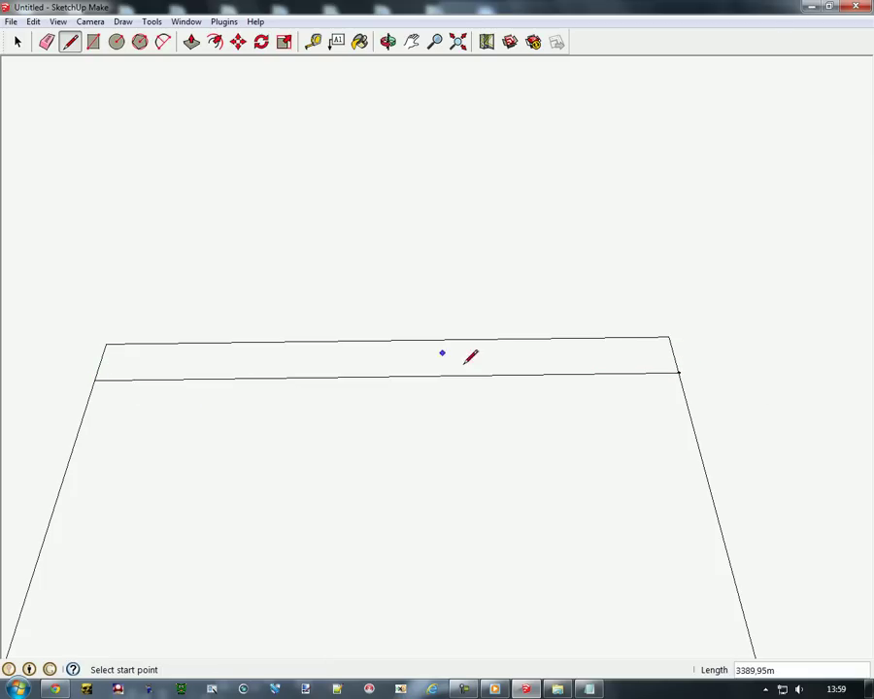
- Draw a second, larger rectangle of about 20217 by 9243 m extending from the first rectangle's far corner away from the blue axis
scroll(629, 391, down, 3)
scroll(150, 356, down, 5)
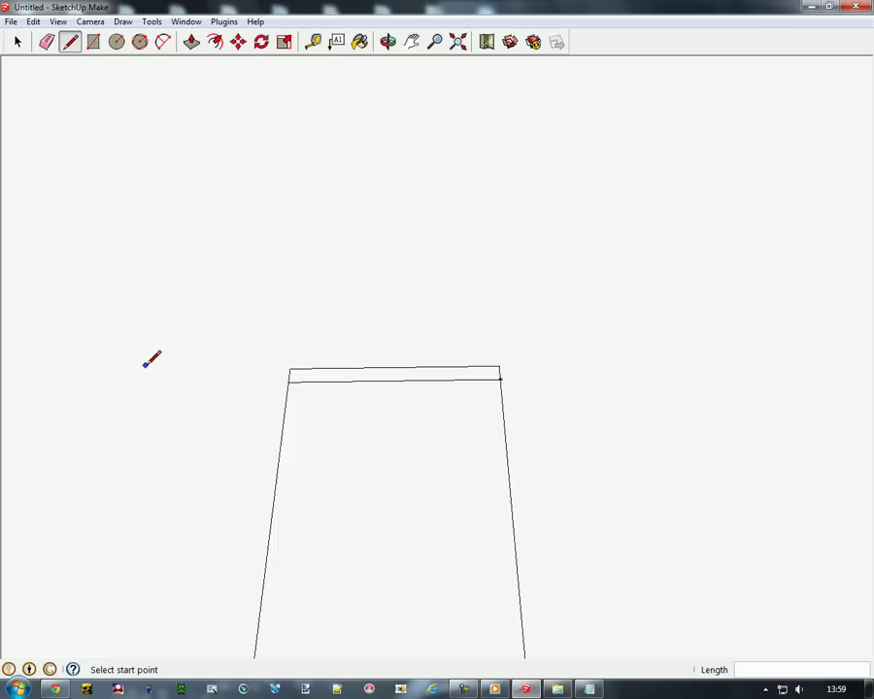
scroll(213, 292, down, 5)
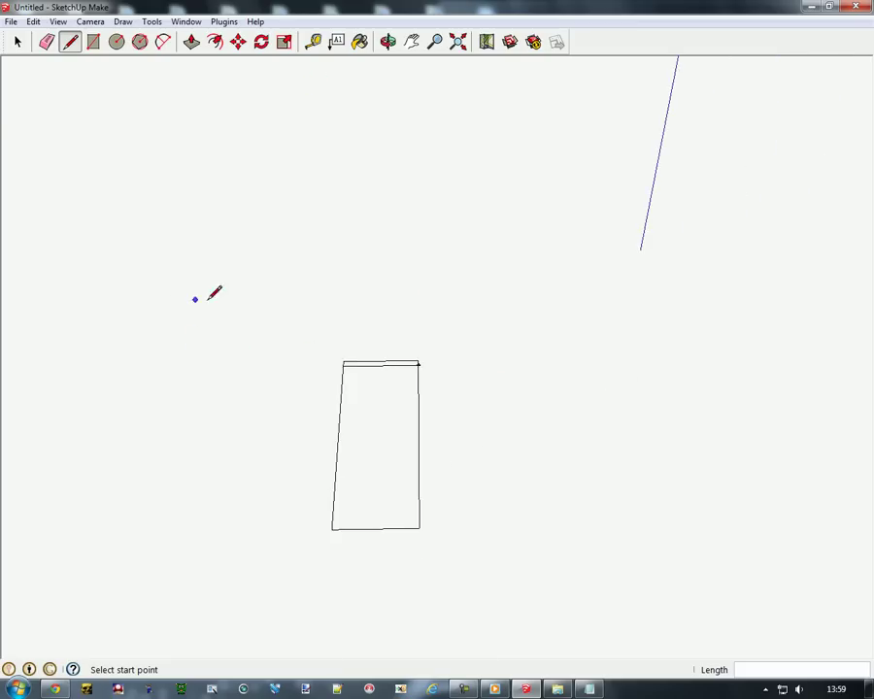
click(93, 42)
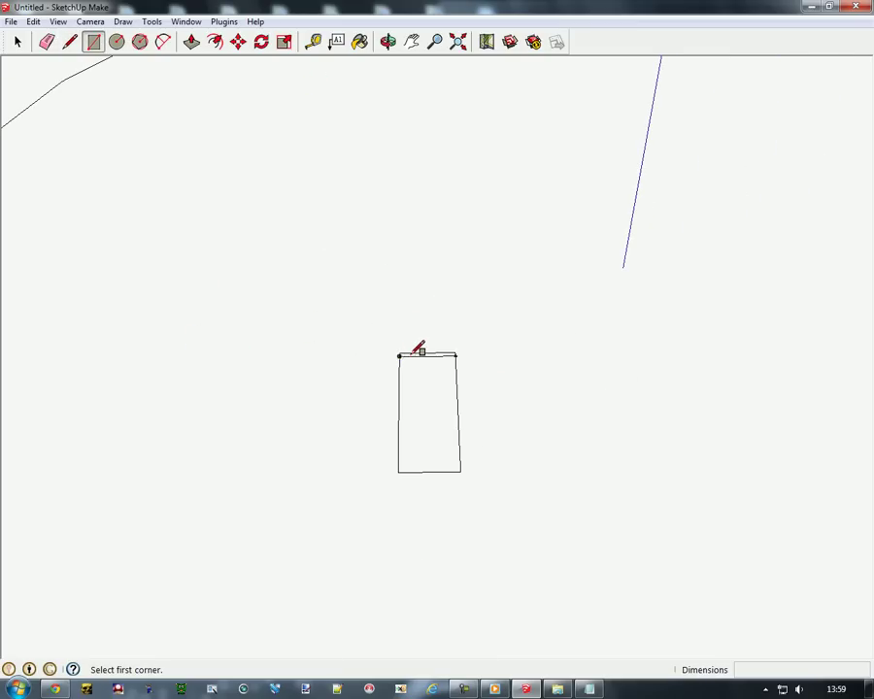
click(399, 353)
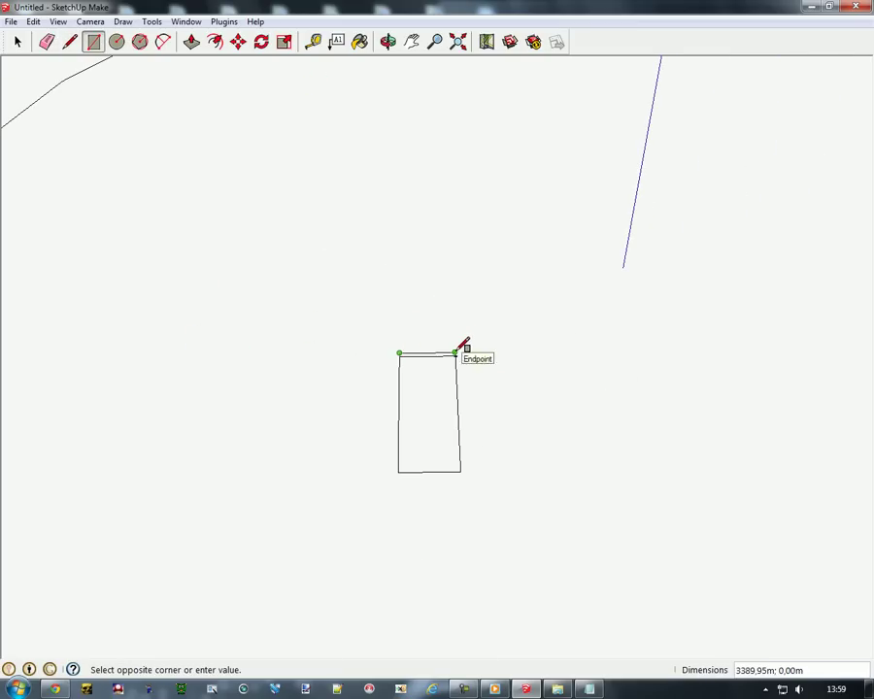
scroll(476, 174, down, 3)
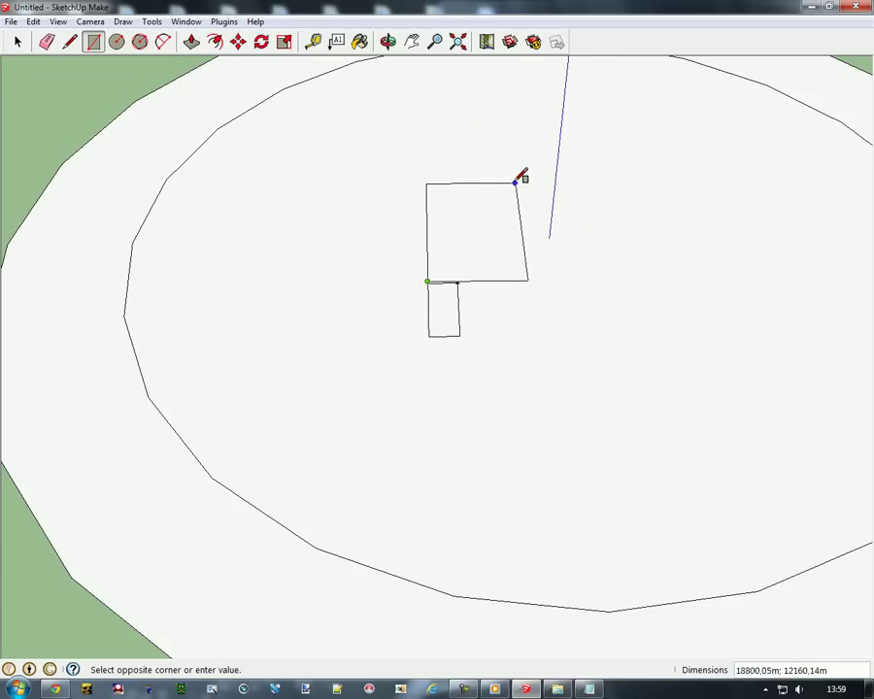
click(500, 178)
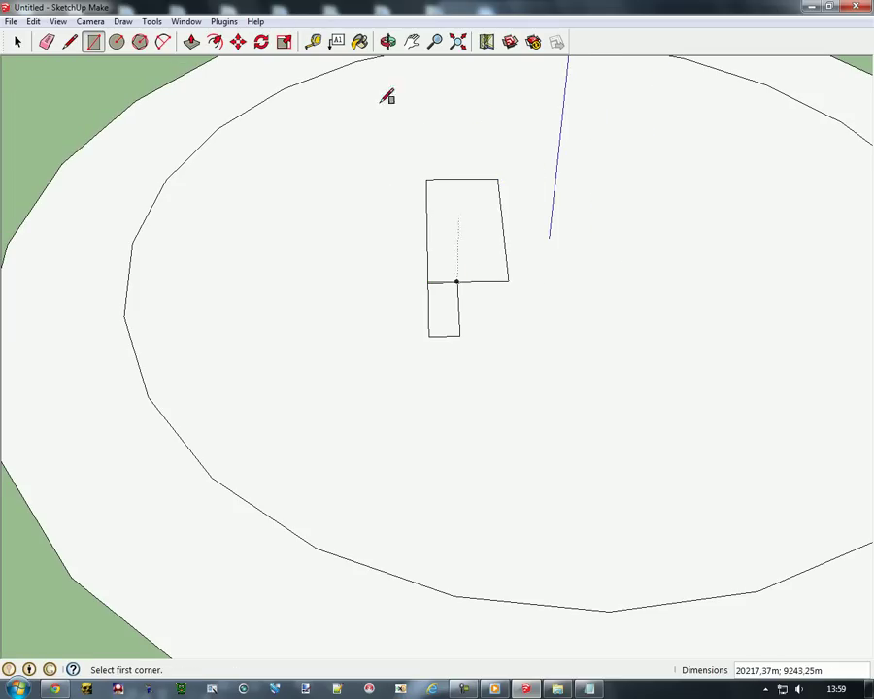
- Draw a line across the larger rectangle, extending the first rectangle's long edge to the larger rectangle's far edge
click(70, 42)
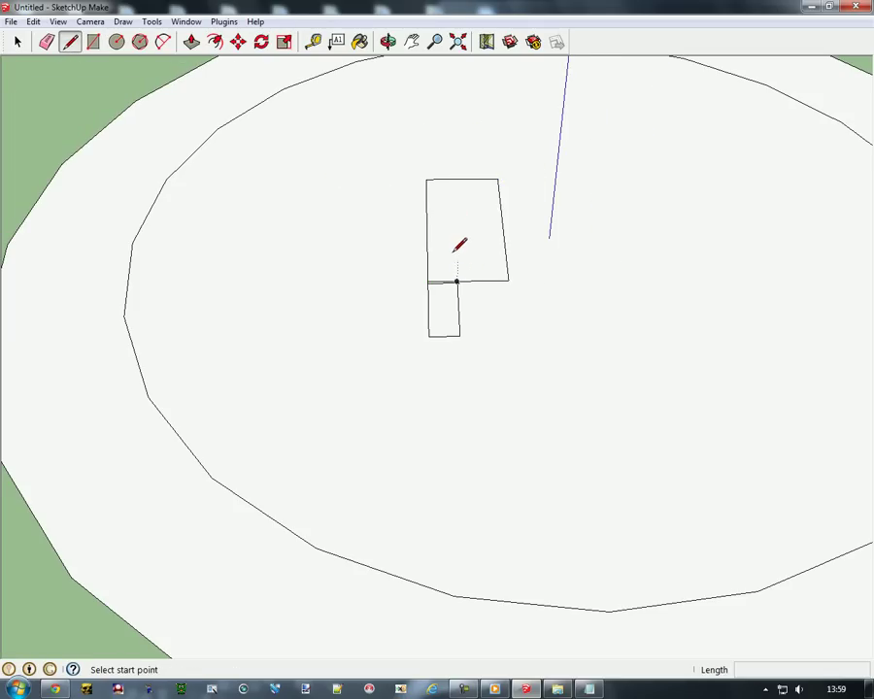
scroll(459, 245, up, 3)
click(461, 312)
click(452, 114)
- Erase the face on the blue-axis side of the new line and its leftover edges, keeping only the track-wide strip
right_click(550, 190)
click(583, 215)
click(47, 41)
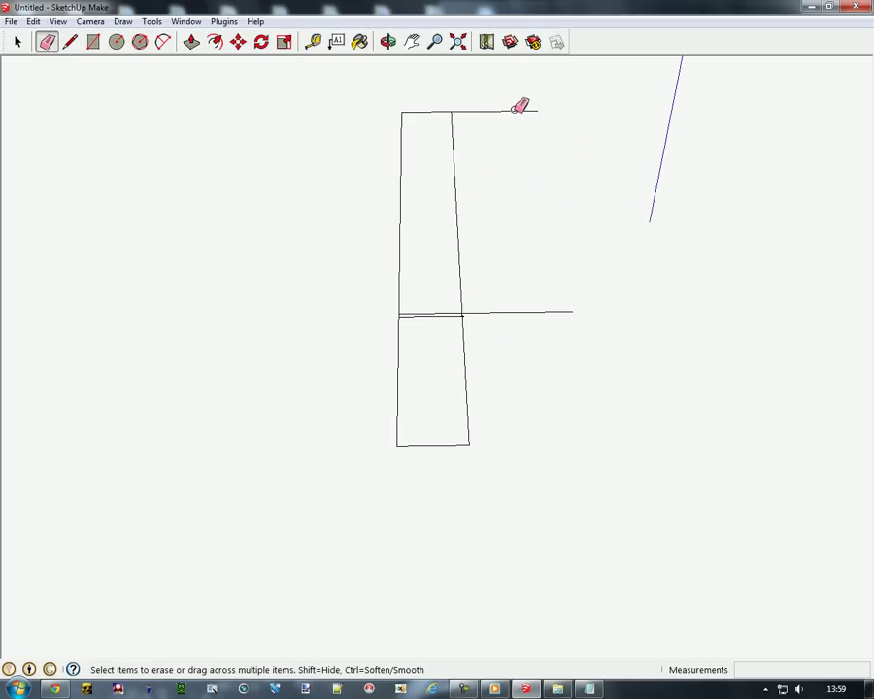
drag(512, 310, 512, 310)
drag(493, 110, 499, 111)
scroll(573, 299, down, 2)
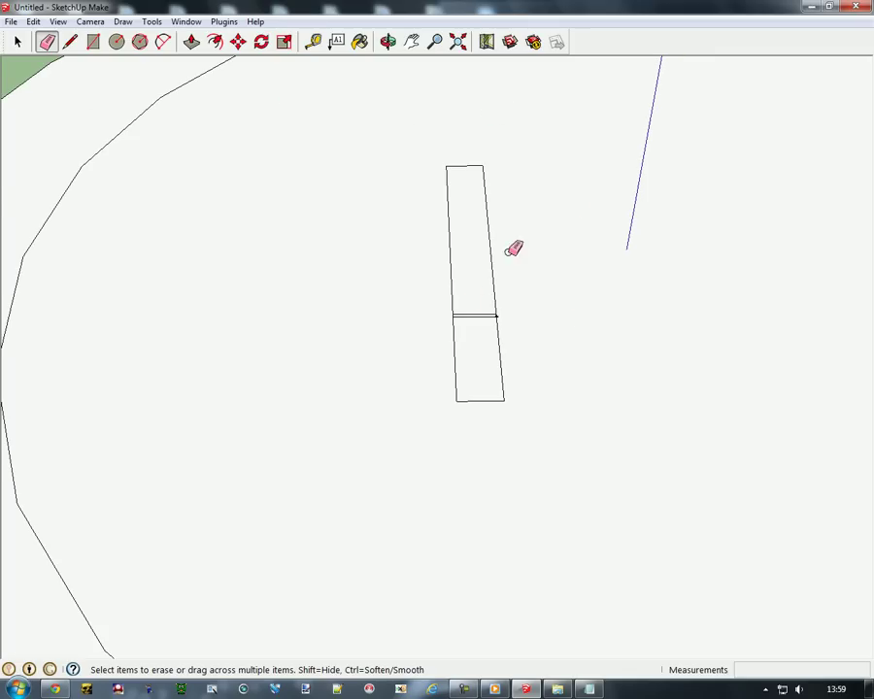
- Draw a circle of about 3390 m radius at the strip's far inner corner and a track-wide rectangle from it past the blue axis
click(116, 42)
click(482, 165)
click(447, 166)
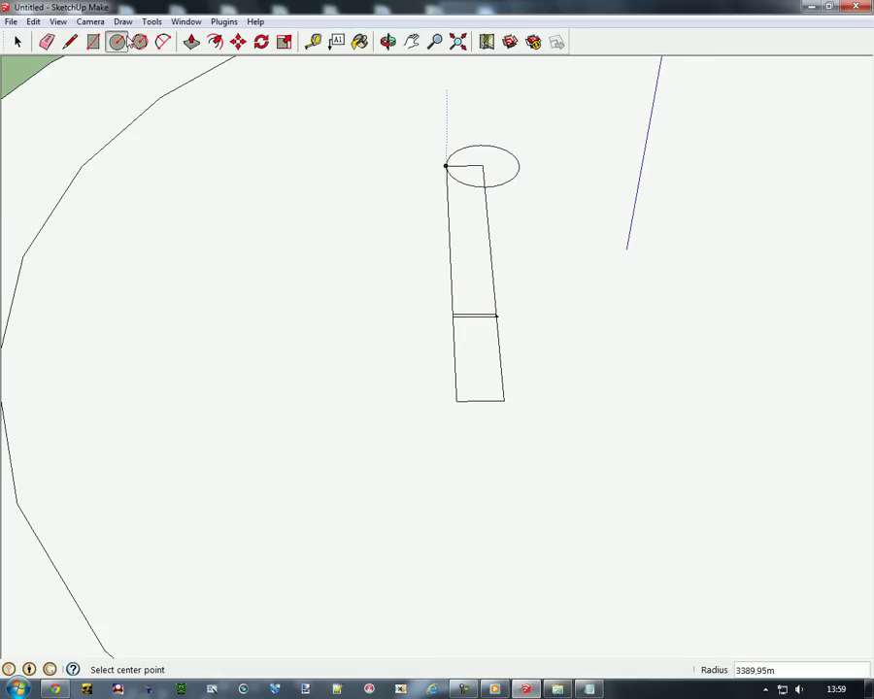
click(93, 42)
click(482, 165)
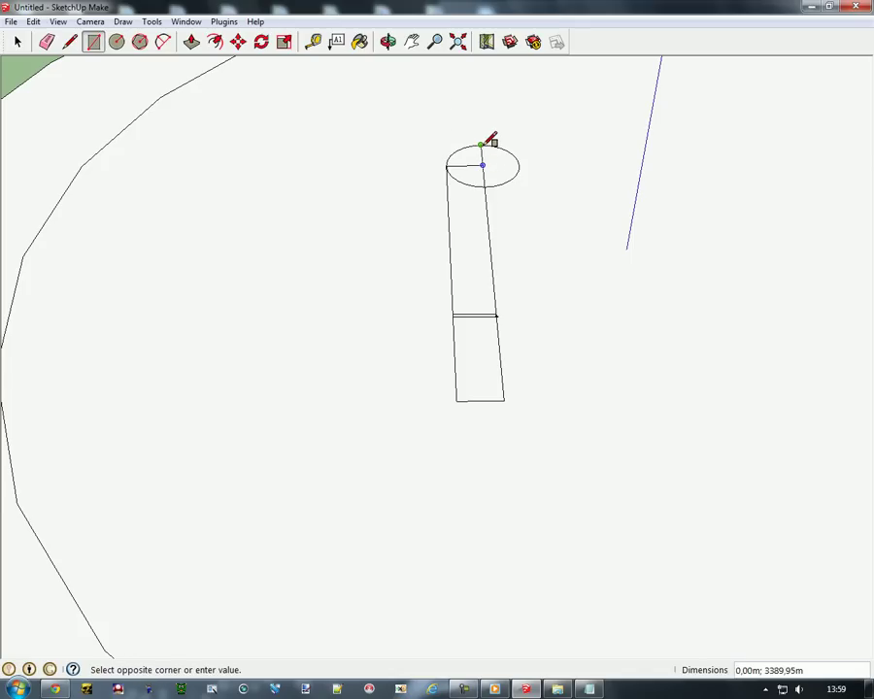
click(717, 162)
- Draw a circle of about 3390 m radius at that rectangle's inner end corner and an adjoining rectangle of about 21022 by 3390 m heading back
click(116, 42)
click(718, 162)
click(714, 143)
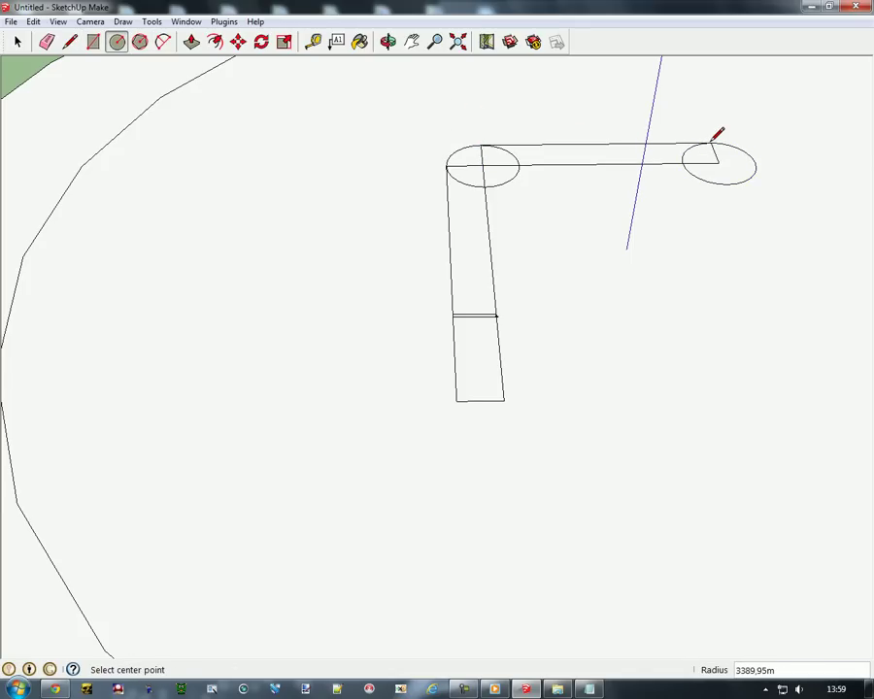
click(94, 42)
click(718, 163)
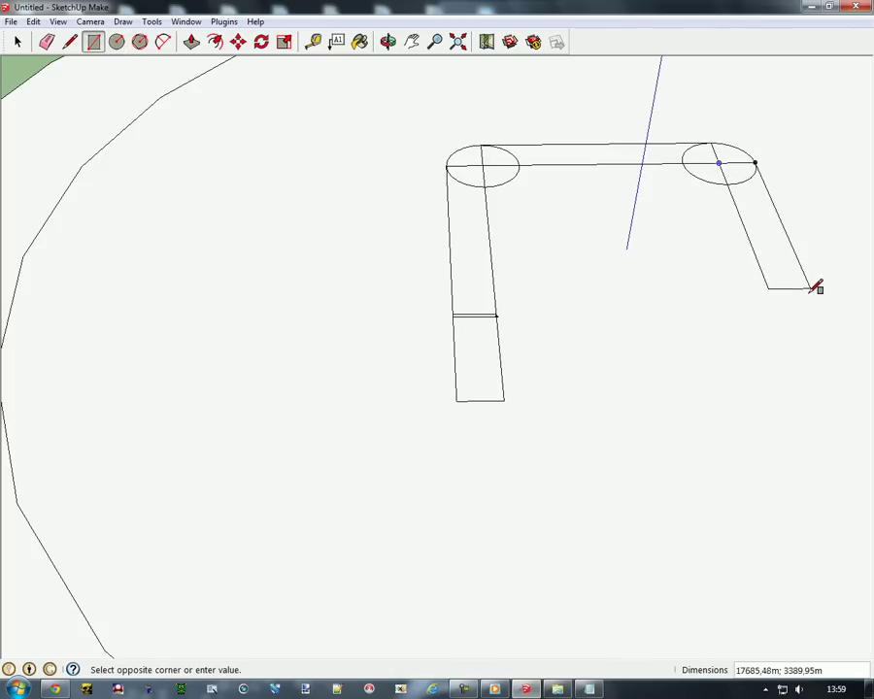
click(822, 315)
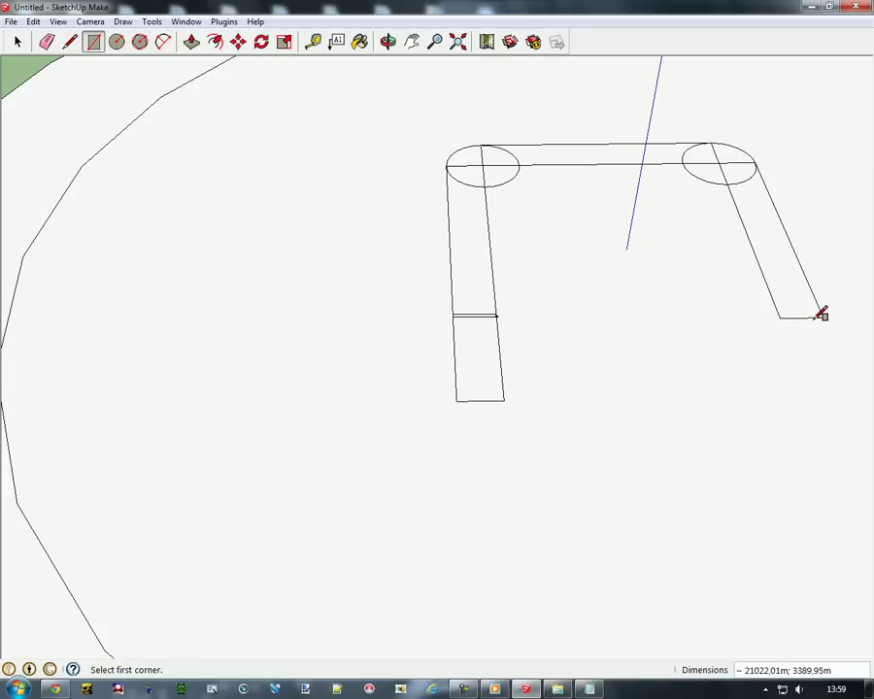
- Draw a third circle of about 3390 m radius at the new straight's inner end corner and a rectangle of about 11606 by 3390 m towards the start strip
click(116, 43)
click(779, 318)
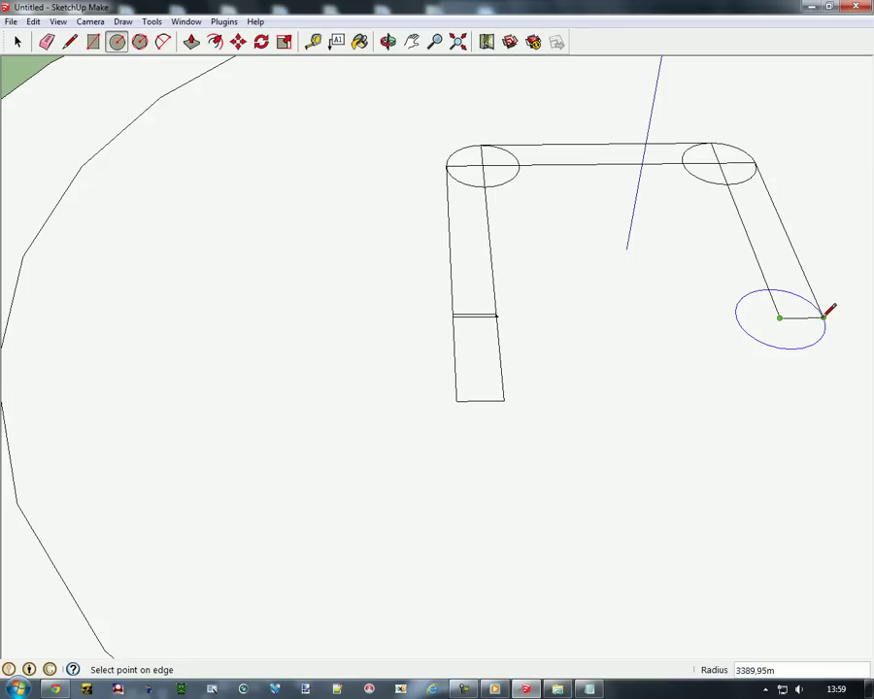
click(824, 315)
click(93, 42)
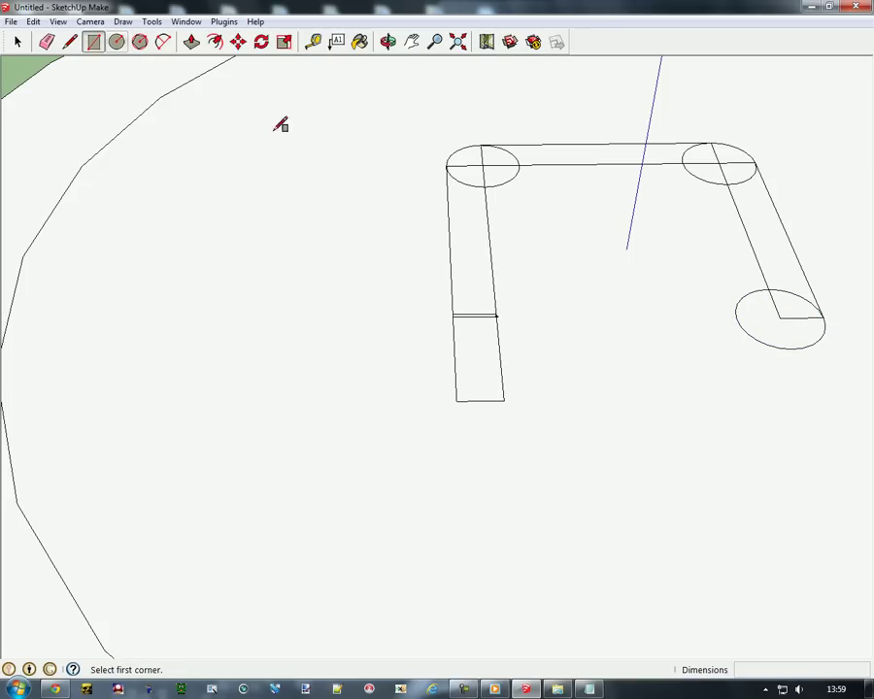
click(780, 316)
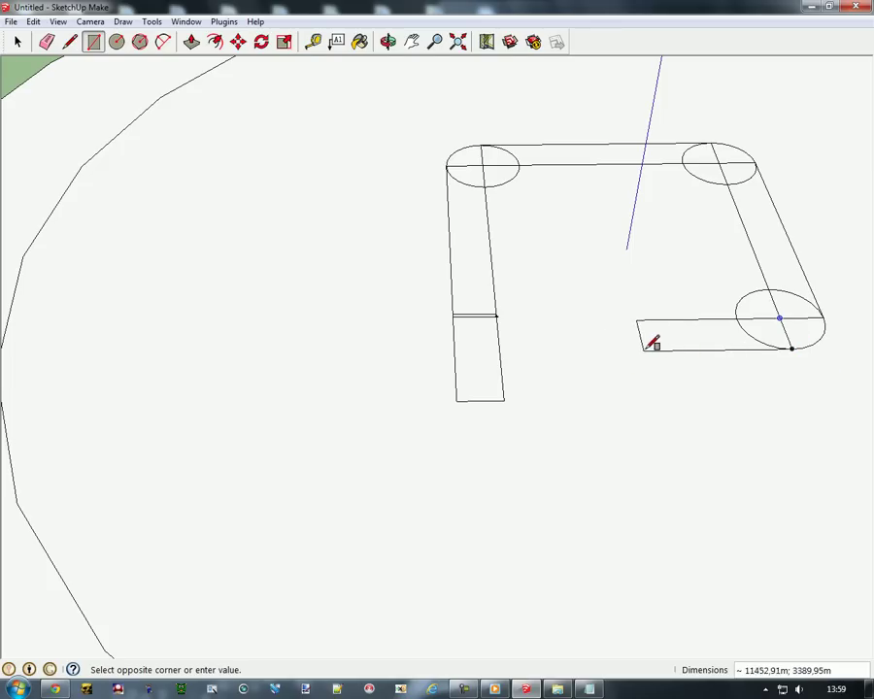
click(626, 348)
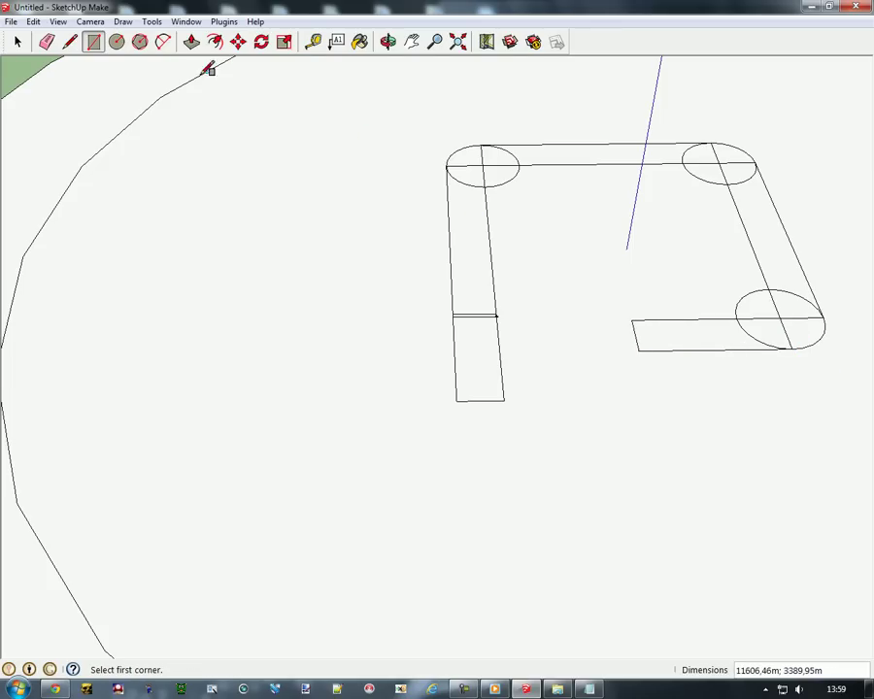
- Draw a fourth circle centred on the last rectangle's outer end corner and a rectangle of about 10463 by 4802 m joining the start strip
click(117, 42)
click(637, 351)
click(632, 320)
click(93, 42)
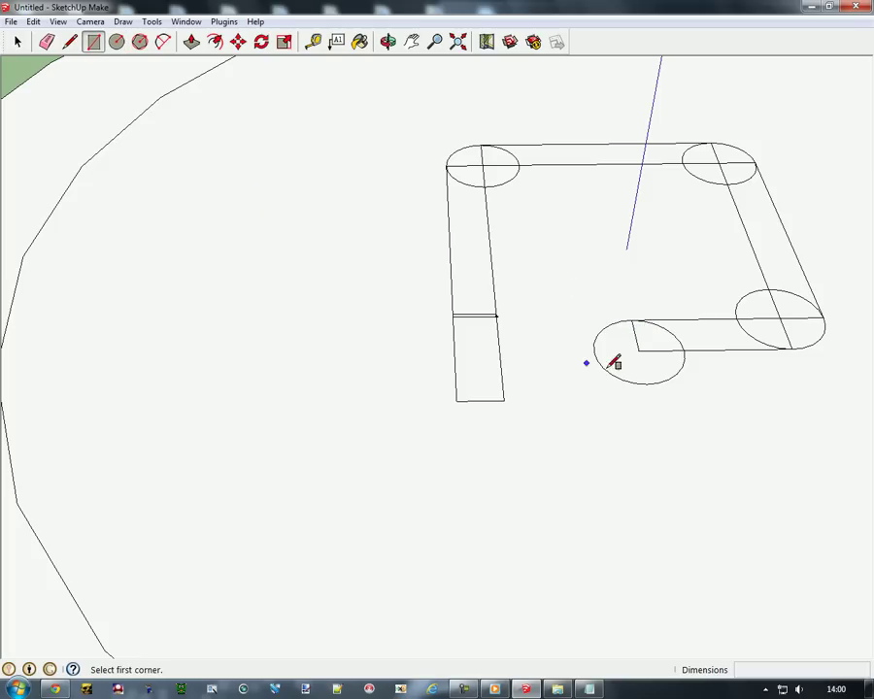
click(639, 350)
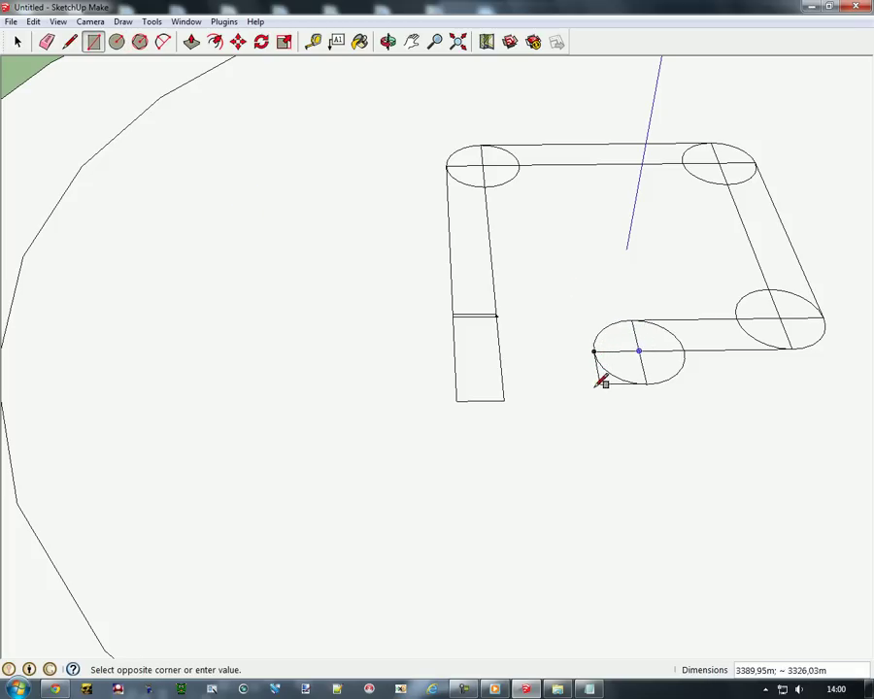
click(505, 399)
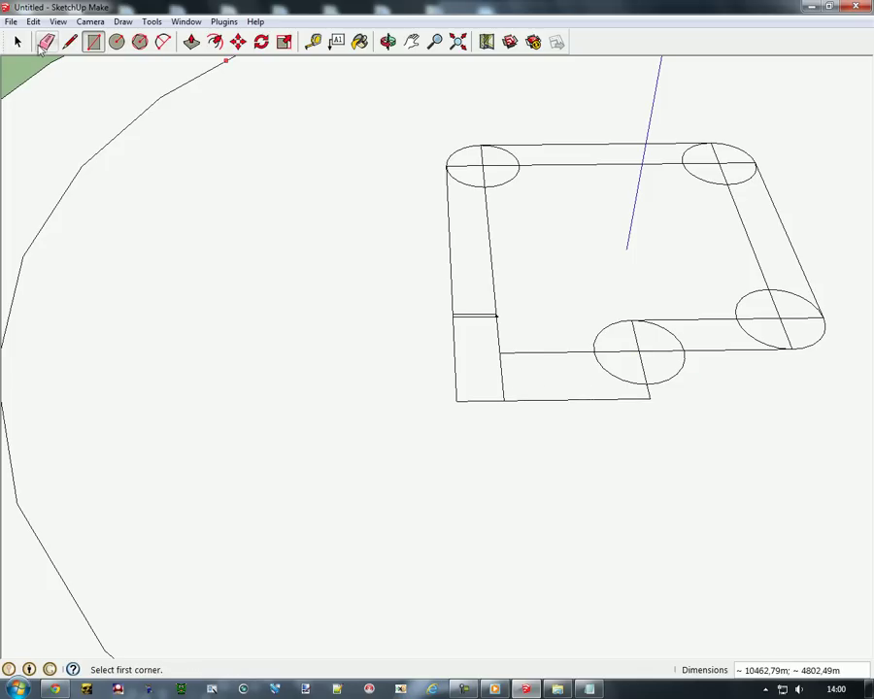
- Erase the quarter arcs of the four corner circles that lie outside the track strips
click(48, 45)
click(514, 179)
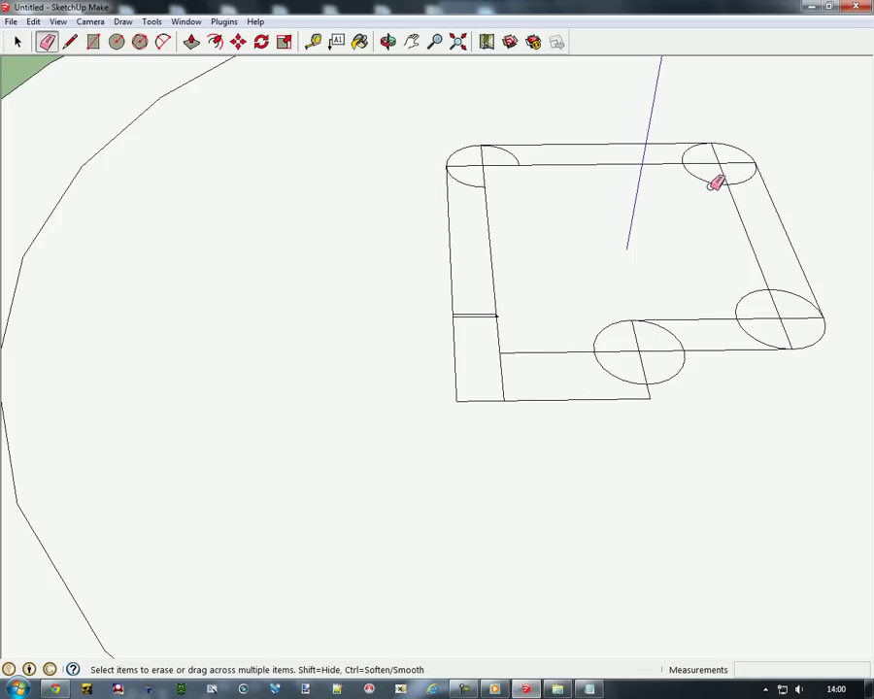
click(743, 298)
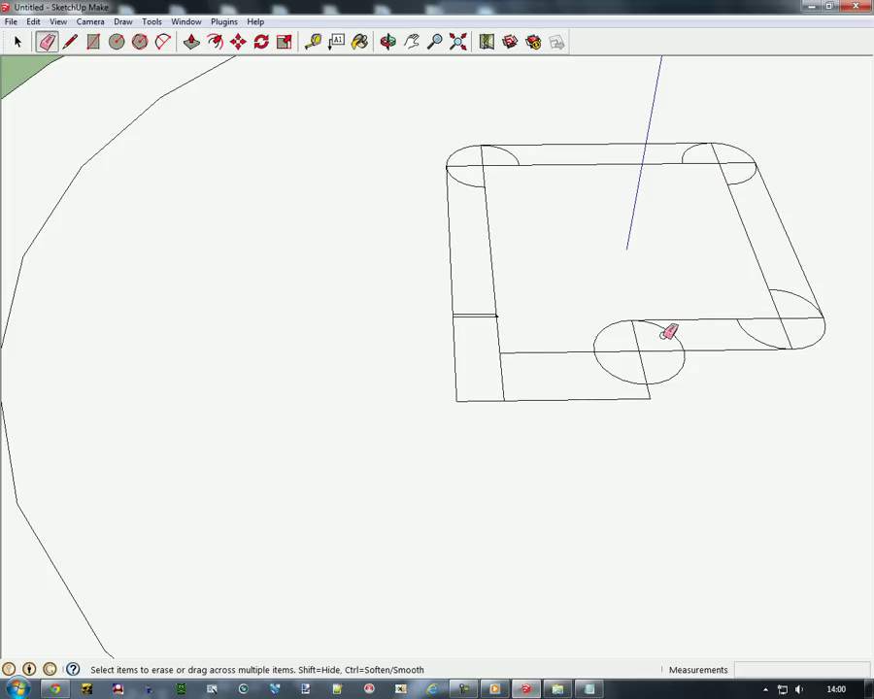
click(672, 377)
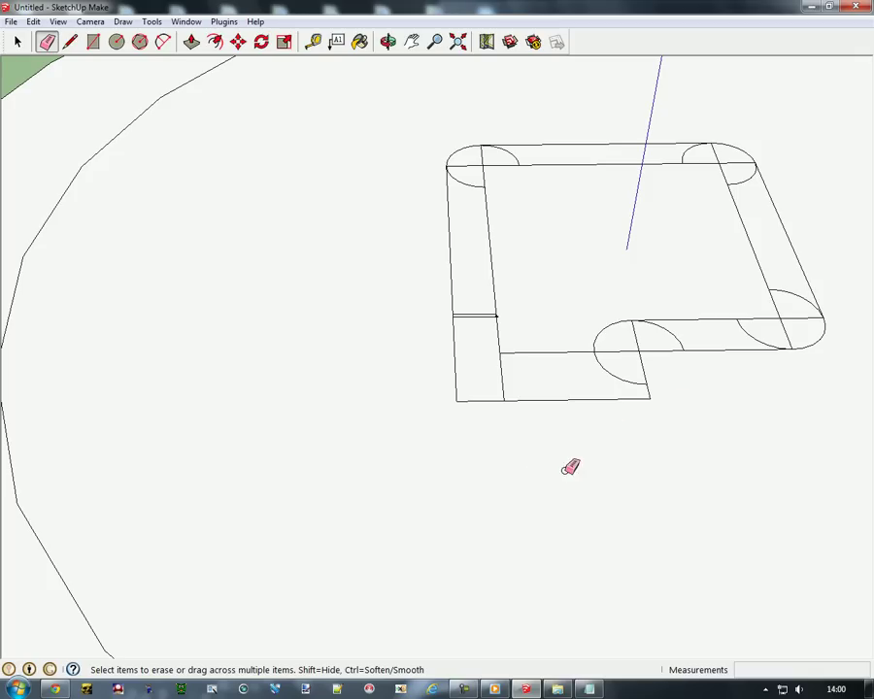
- Erase the remaining circle arcs that cut across the straights, keeping only the quarter arc that rounds each bend
click(652, 330)
click(793, 293)
click(755, 174)
click(510, 153)
click(468, 183)
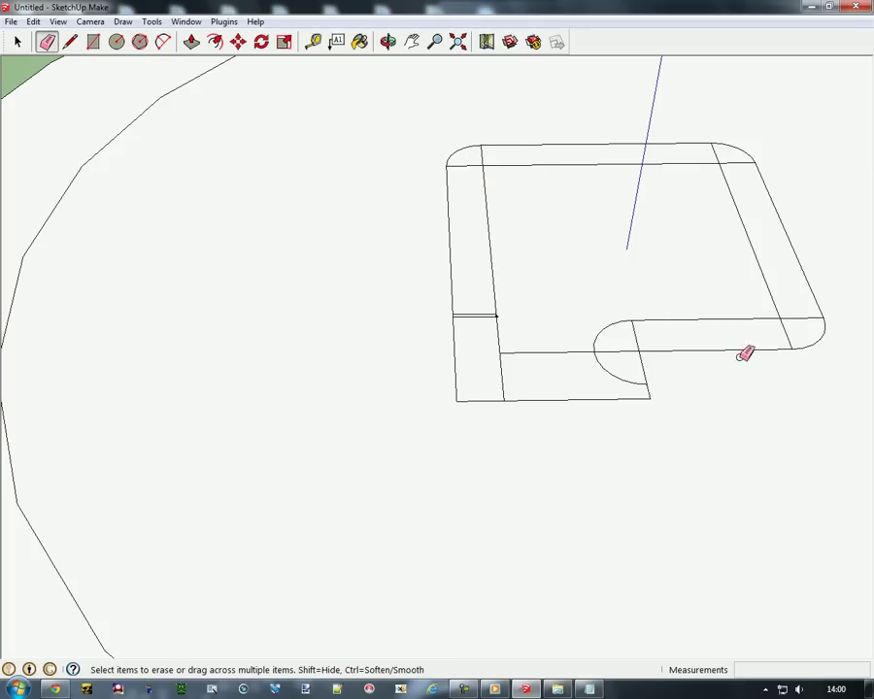
click(611, 374)
- Erase the leftover straight lines that divide the track surface at its corners, leaving one continuous road outline
click(503, 379)
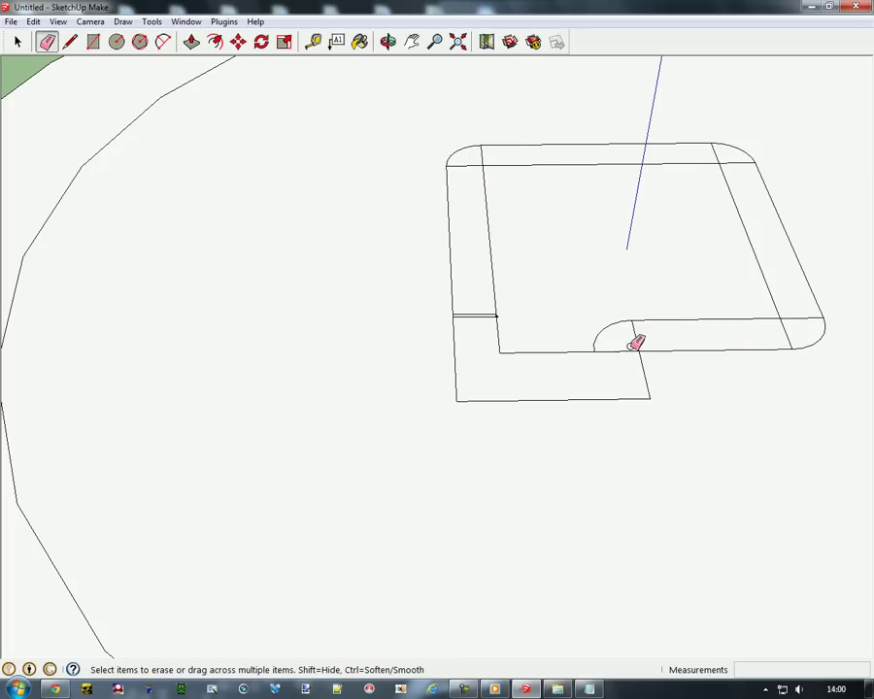
click(638, 337)
click(619, 350)
click(786, 330)
click(791, 317)
click(741, 162)
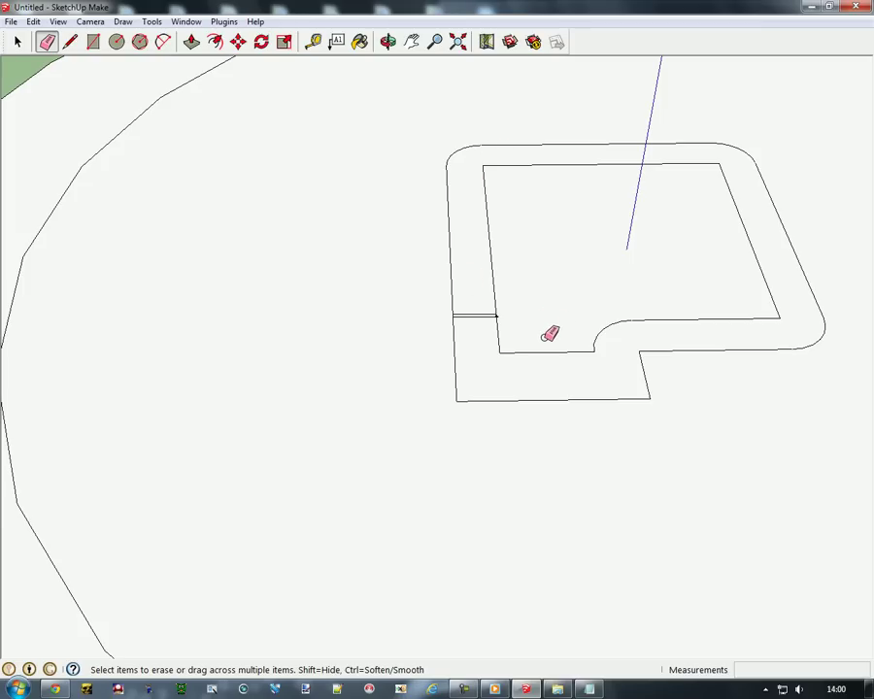
- Save the model as Tutorial in the Tutorial folder on the Desktop
scroll(473, 273, down, 5)
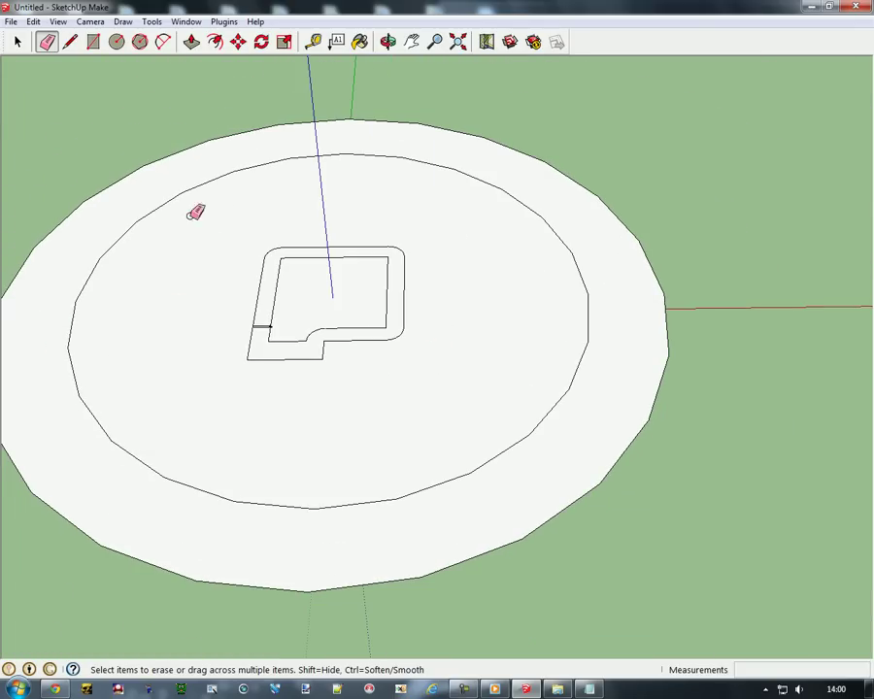
click(10, 21)
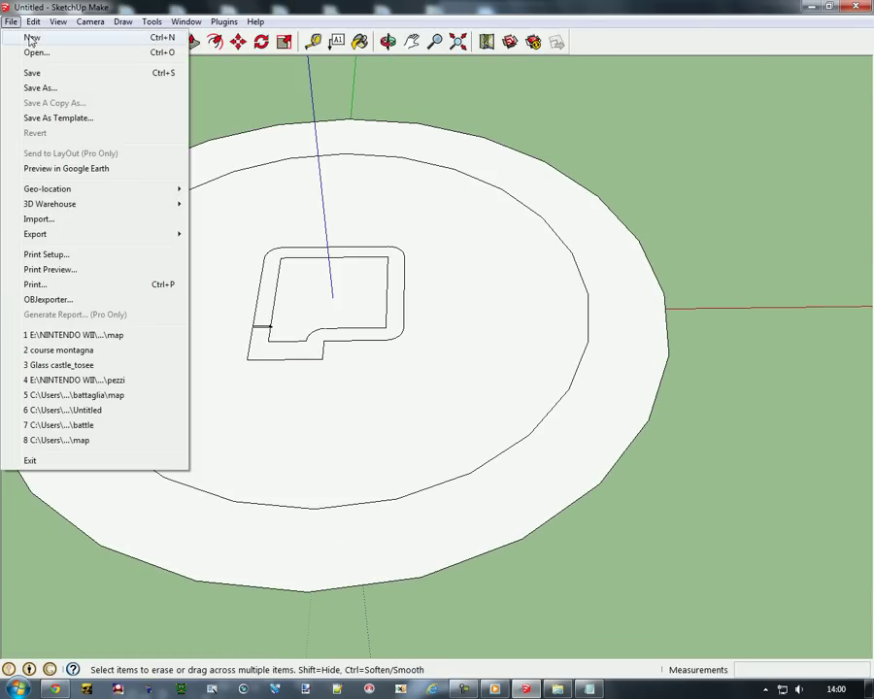
click(39, 88)
click(123, 121)
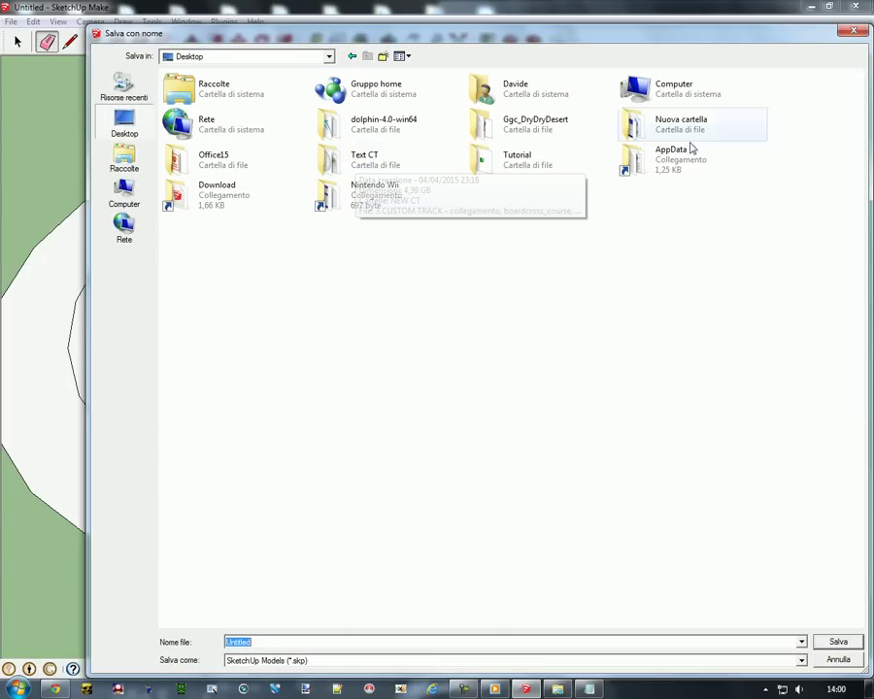
double_click(503, 161)
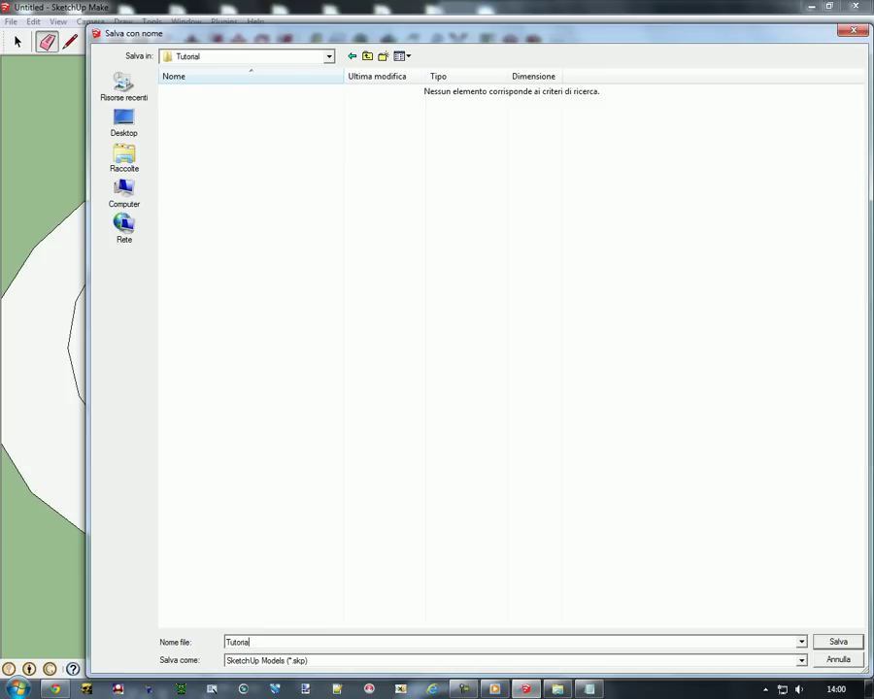
click(841, 643)
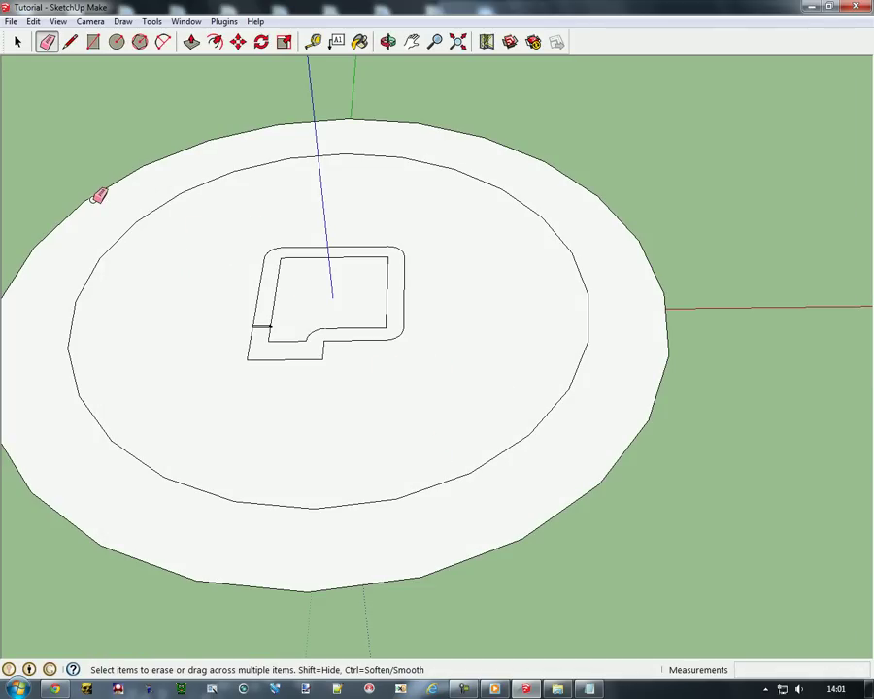
- Erase the outer and inner circles around the track and the face enclosed by the track loop
click(95, 194)
click(135, 223)
right_click(330, 280)
click(336, 303)
- Erase the two short side edges of the narrow strip across the starting straight to open a gap, plus the guide point at its corner
scroll(220, 302, up, 5)
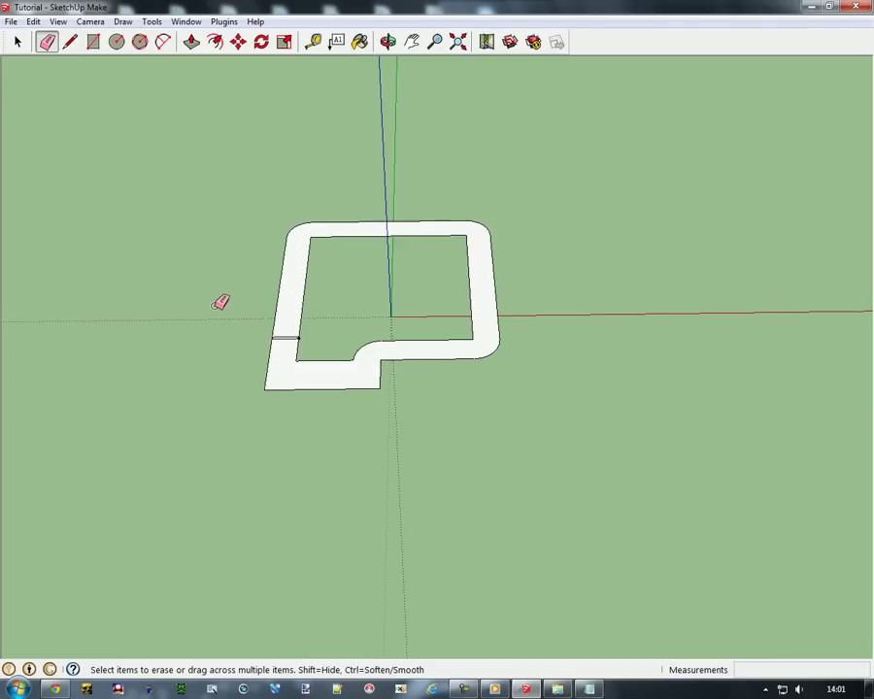
scroll(75, 320, up, 2)
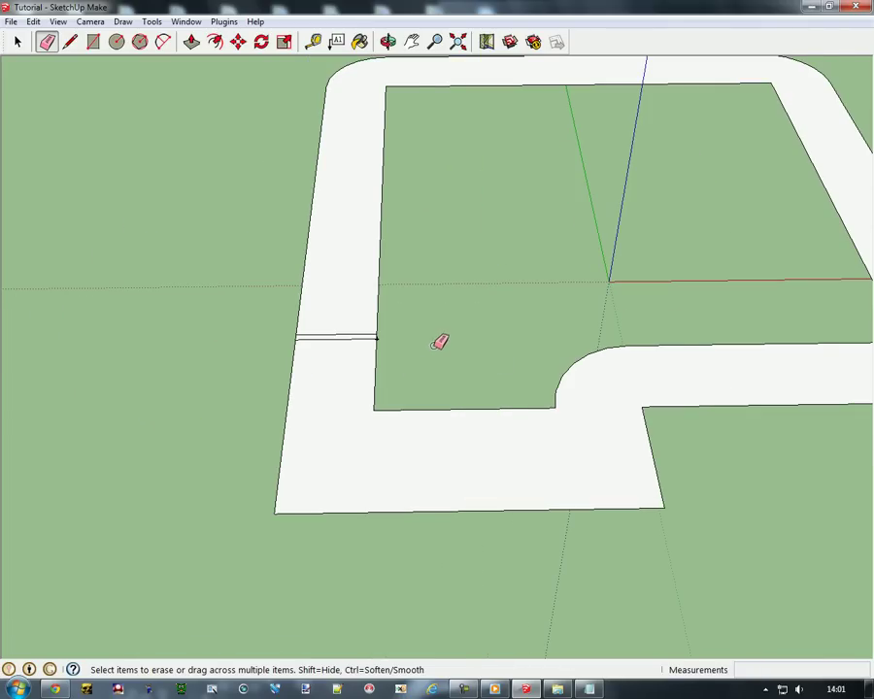
scroll(439, 342, up, 3)
scroll(156, 347, up, 2)
scroll(440, 384, up, 2)
scroll(10, 293, up, 4)
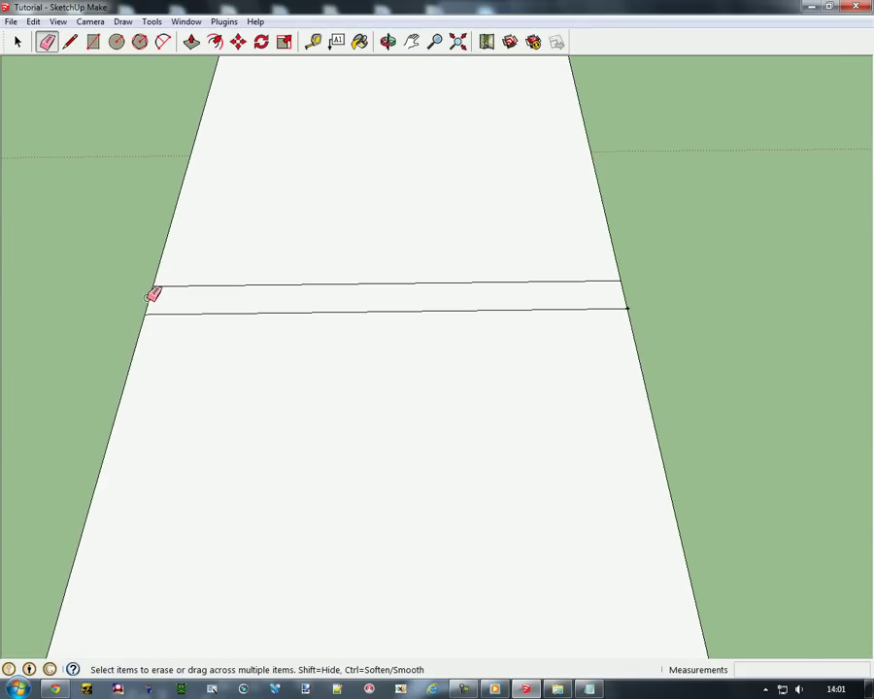
click(153, 294)
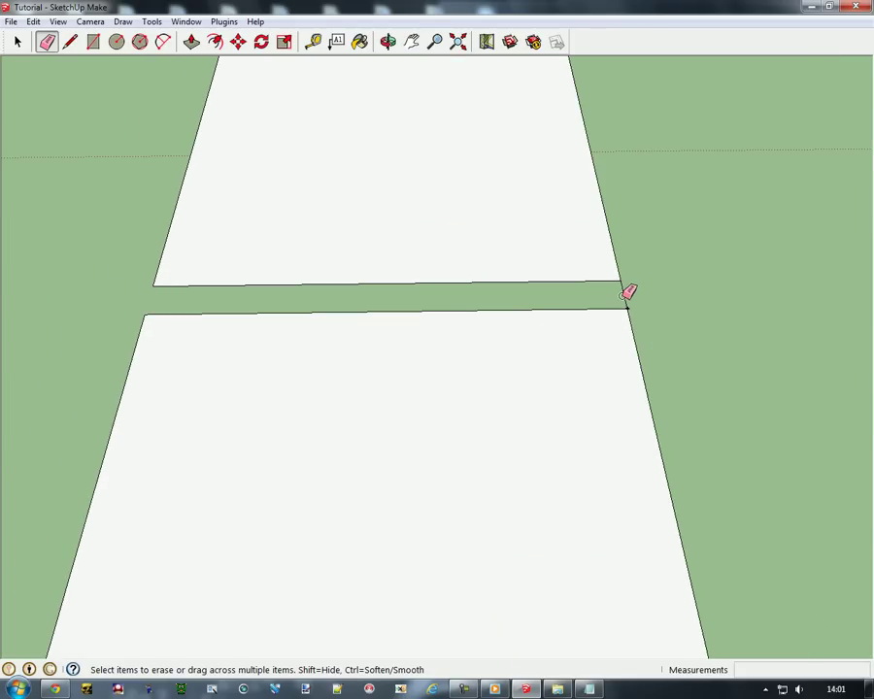
scroll(633, 289, up, 5)
scroll(610, 331, down, 3)
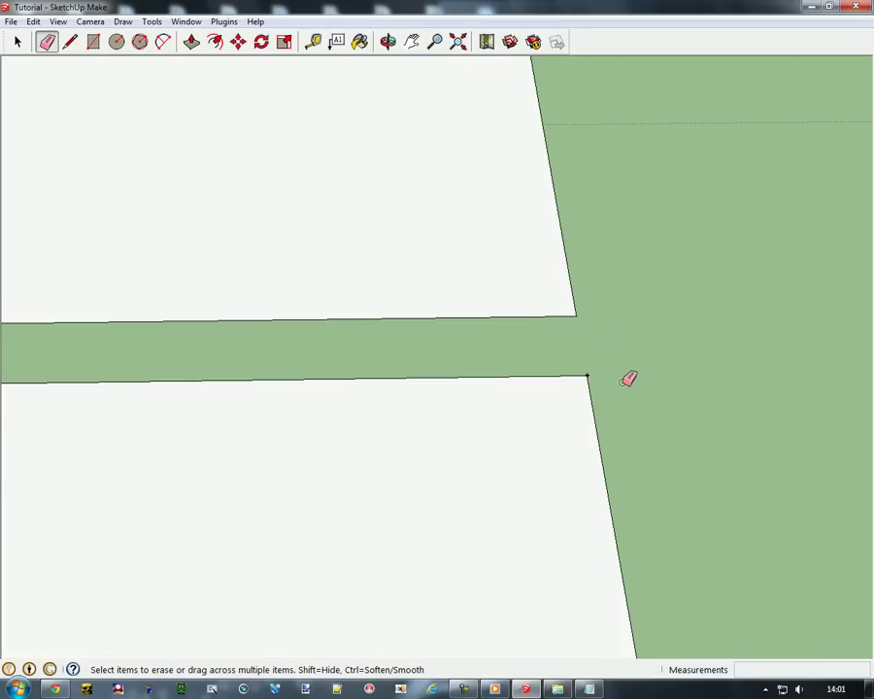
right_click(591, 375)
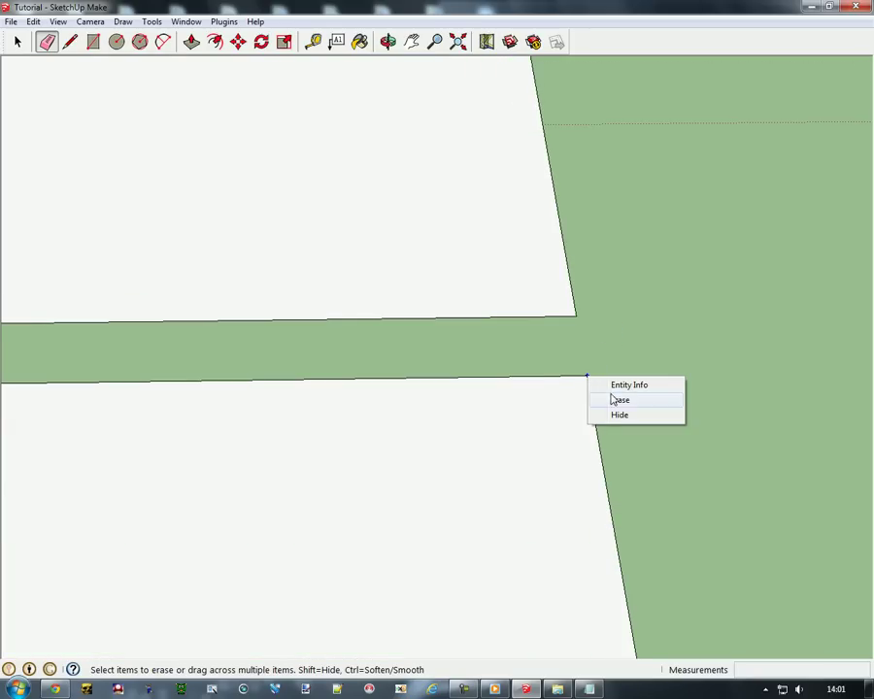
click(614, 397)
scroll(710, 419, down, 3)
scroll(418, 389, down, 3)
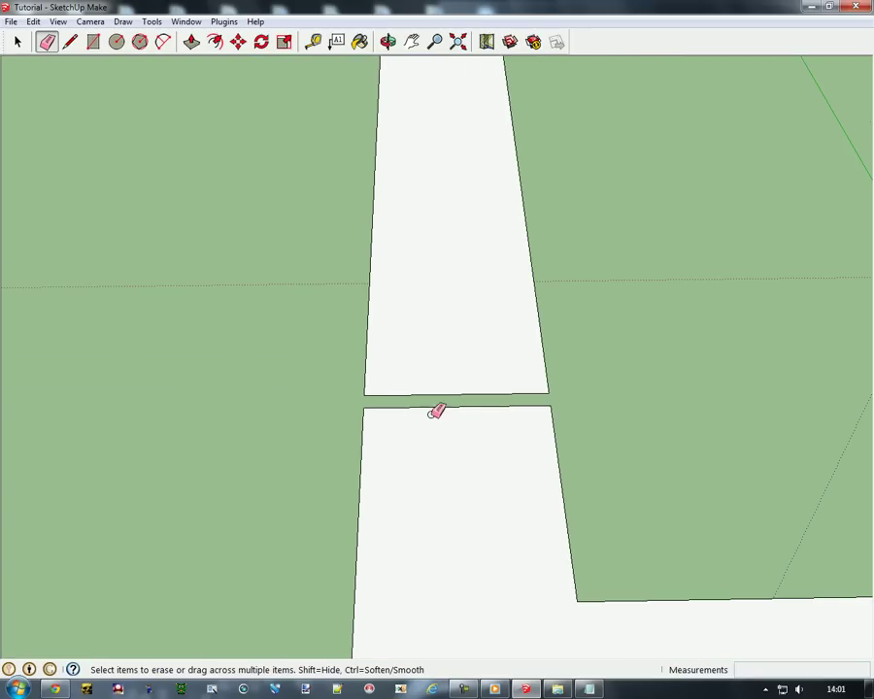
scroll(235, 407, down, 3)
scroll(185, 392, down, 3)
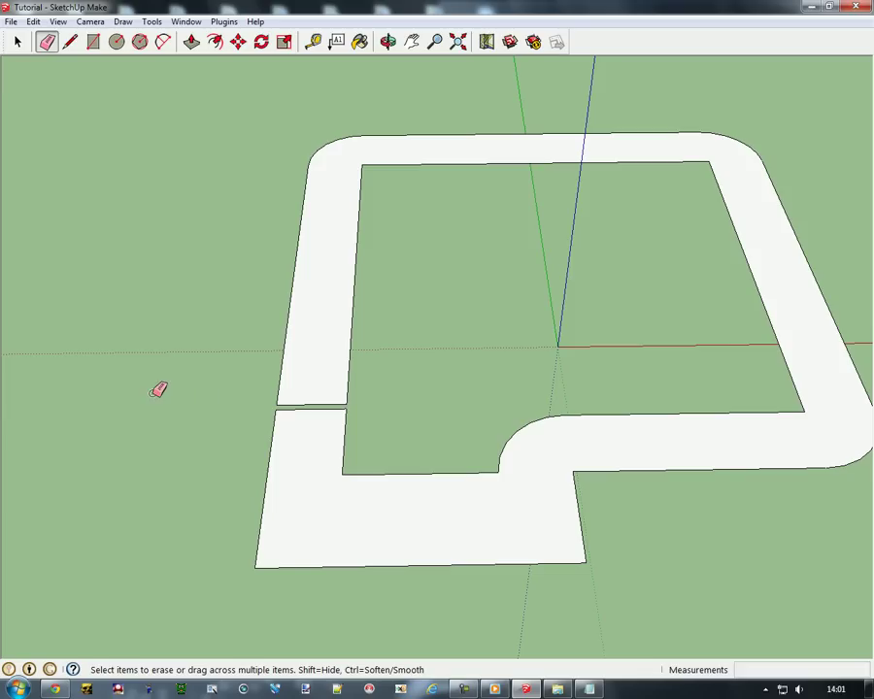
scroll(131, 388, down, 2)
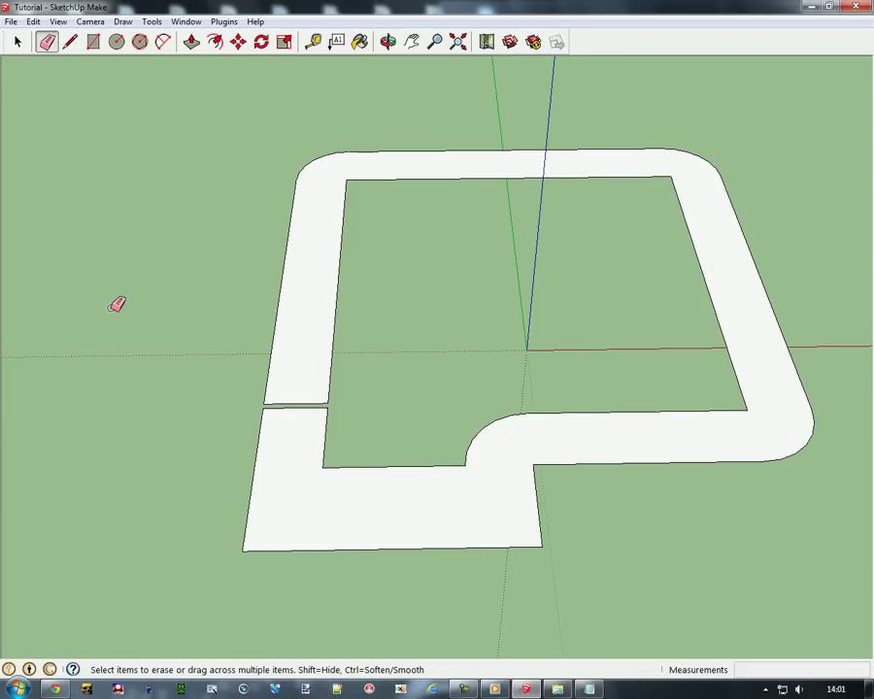
- Save the track model under the new name map in the Tutorial folder
scroll(117, 304, down, 1)
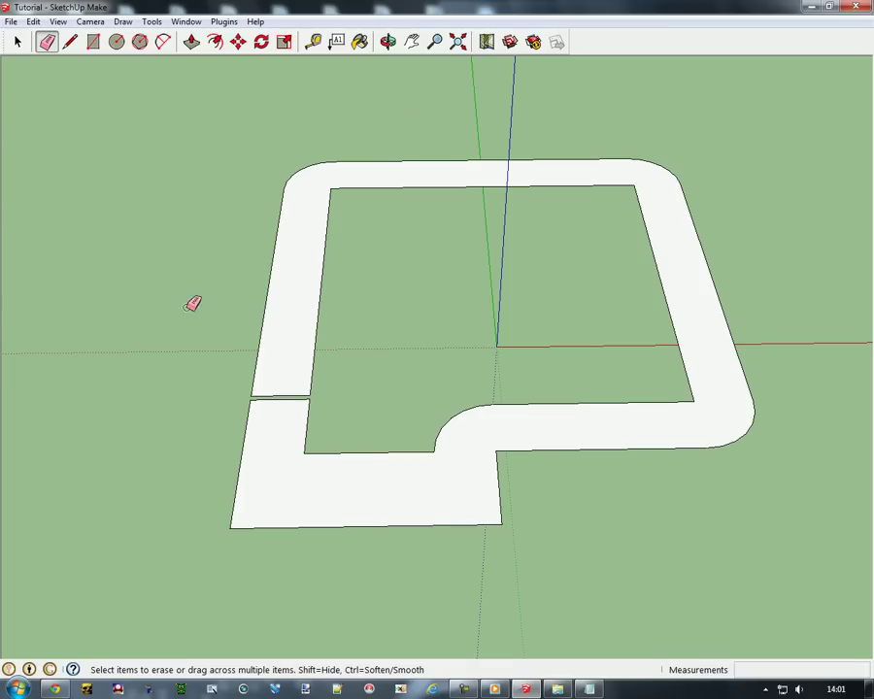
scroll(147, 369, down, 2)
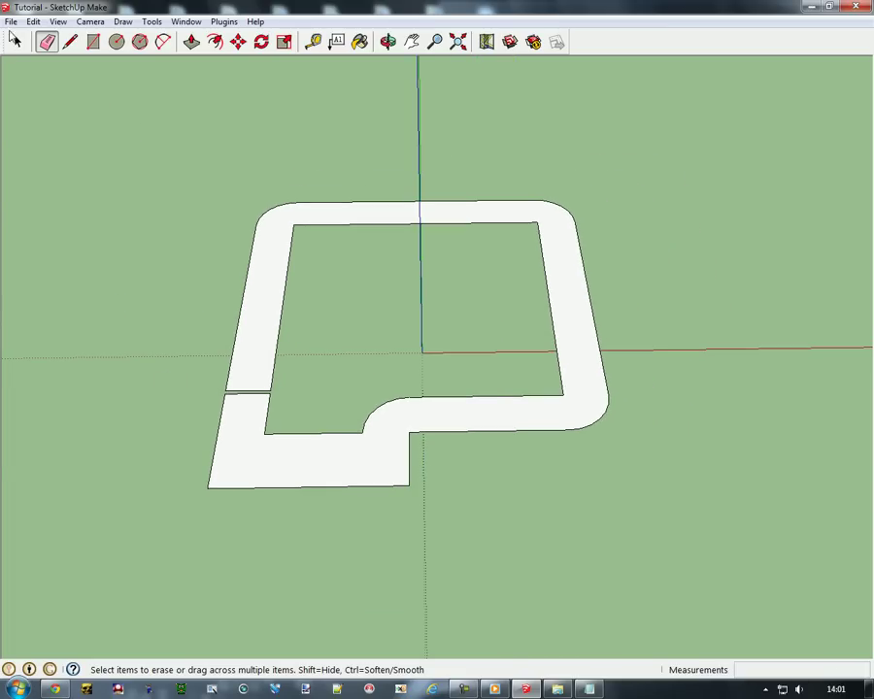
click(12, 21)
click(44, 86)
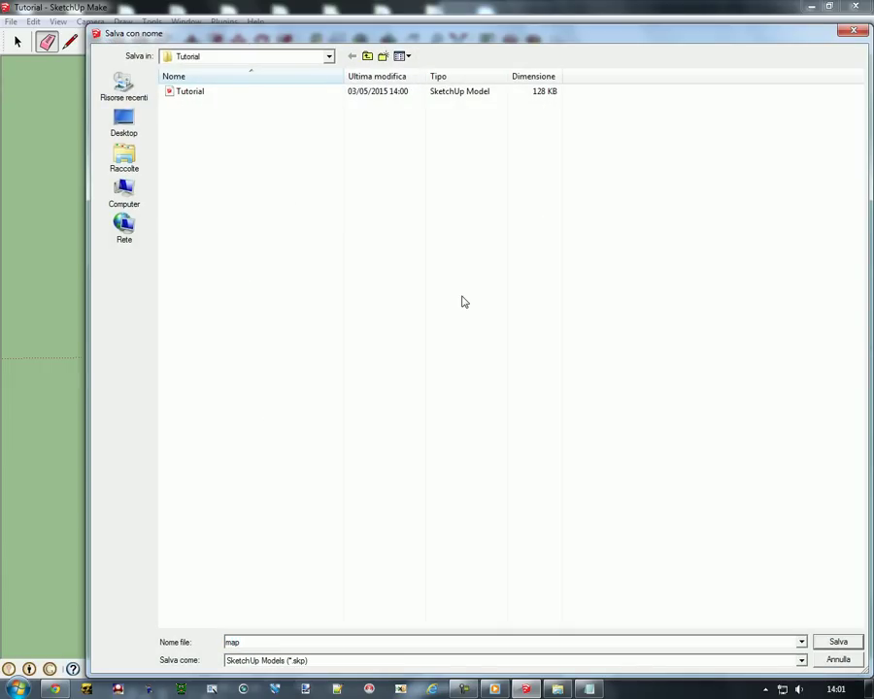
key(Return)
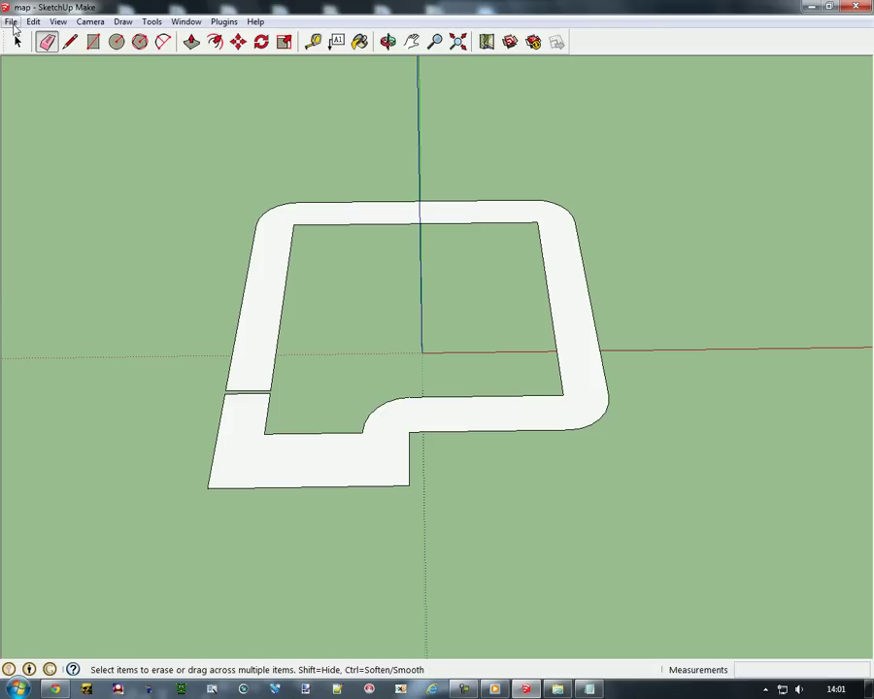
- Export the track with OBJexporter as map in the Tutorial folder, converting all texture files to PNG, and bring up that folder
click(11, 22)
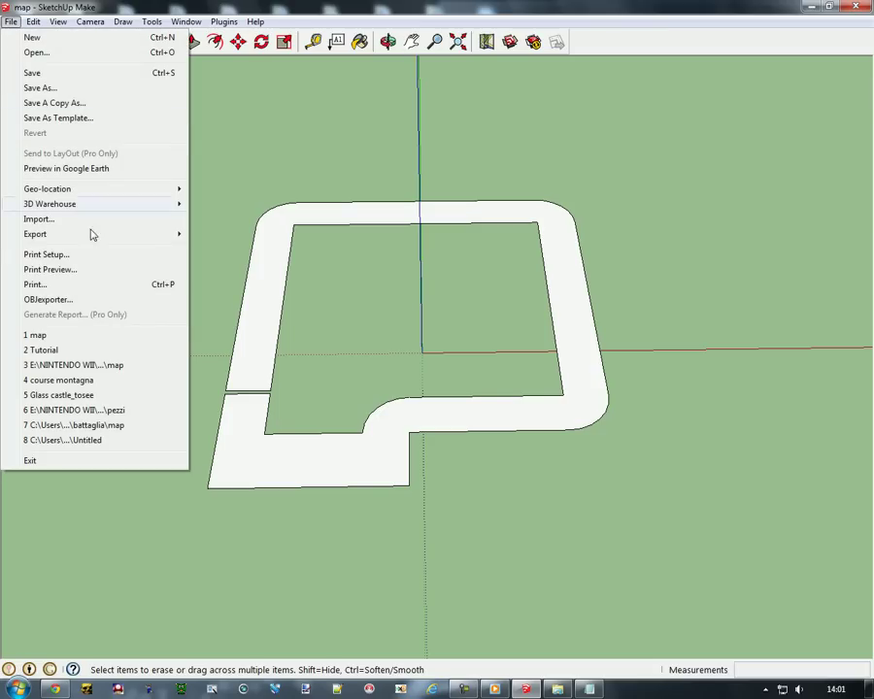
click(49, 301)
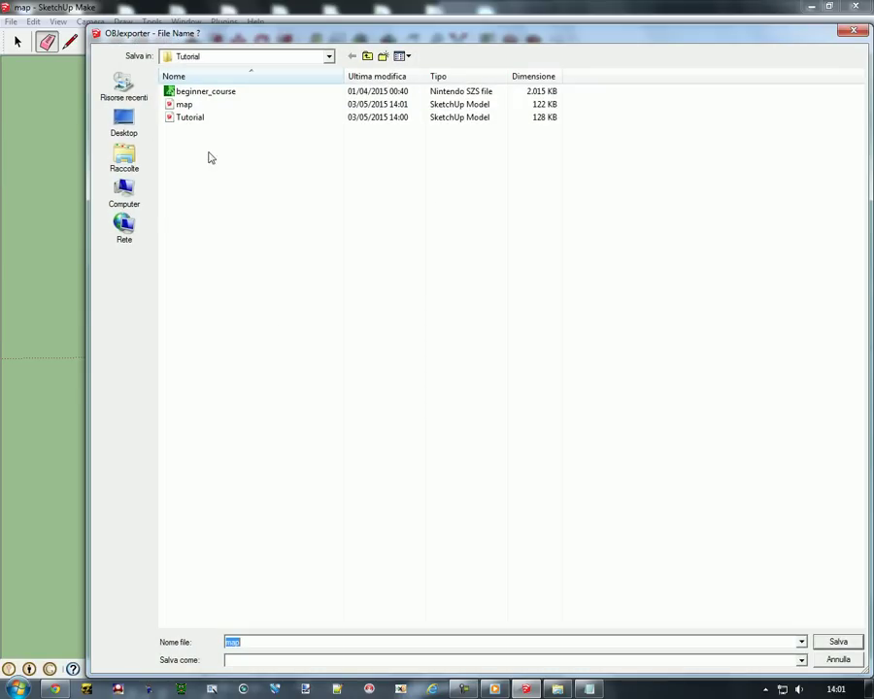
click(838, 642)
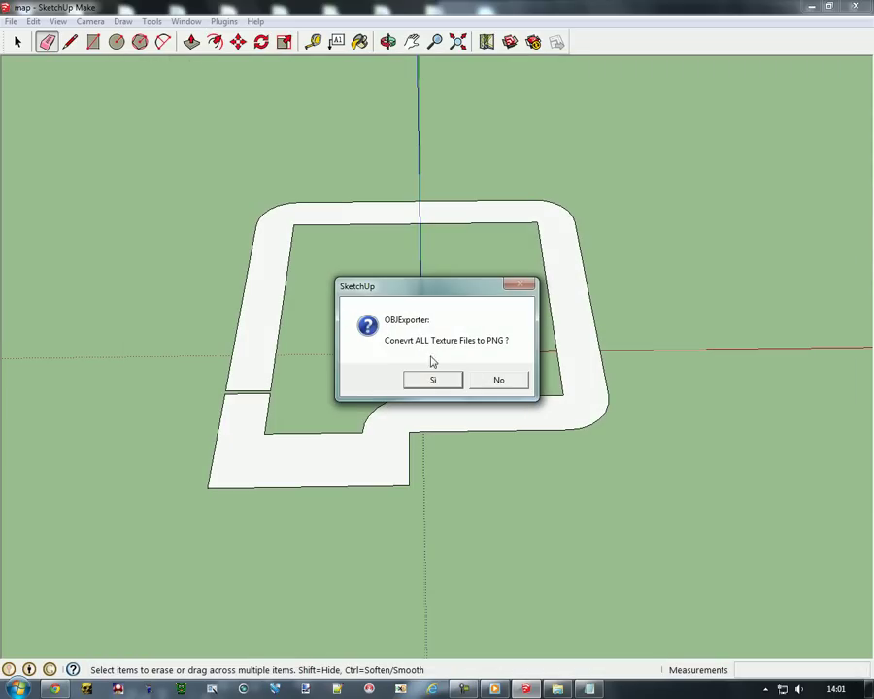
click(434, 377)
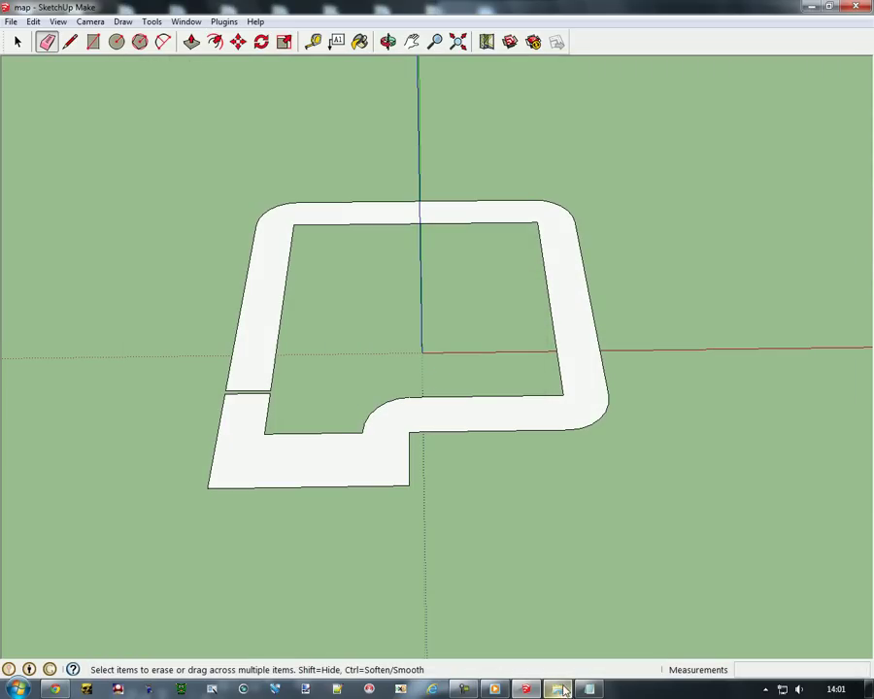
click(557, 688)
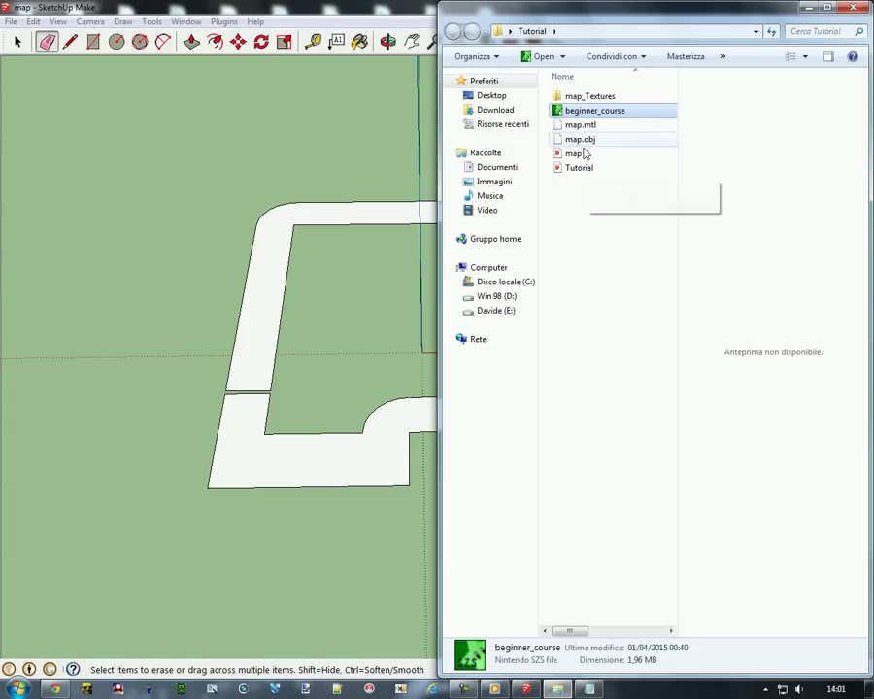
click(628, 253)
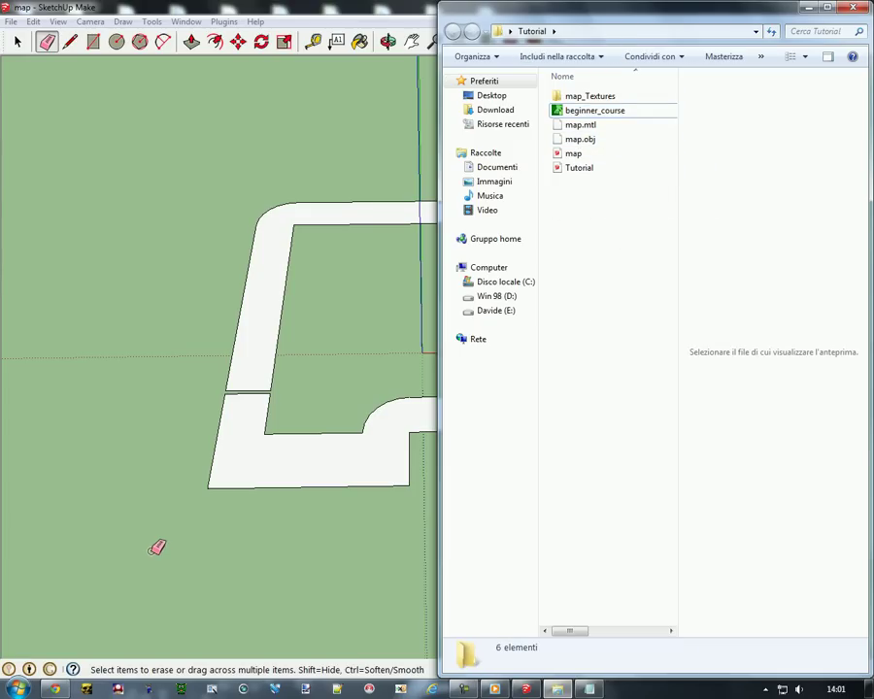
- Switch to BRRES Editor and import the map obj model from the Tutorial folder on the Desktop, keeping the default import options
click(8, 686)
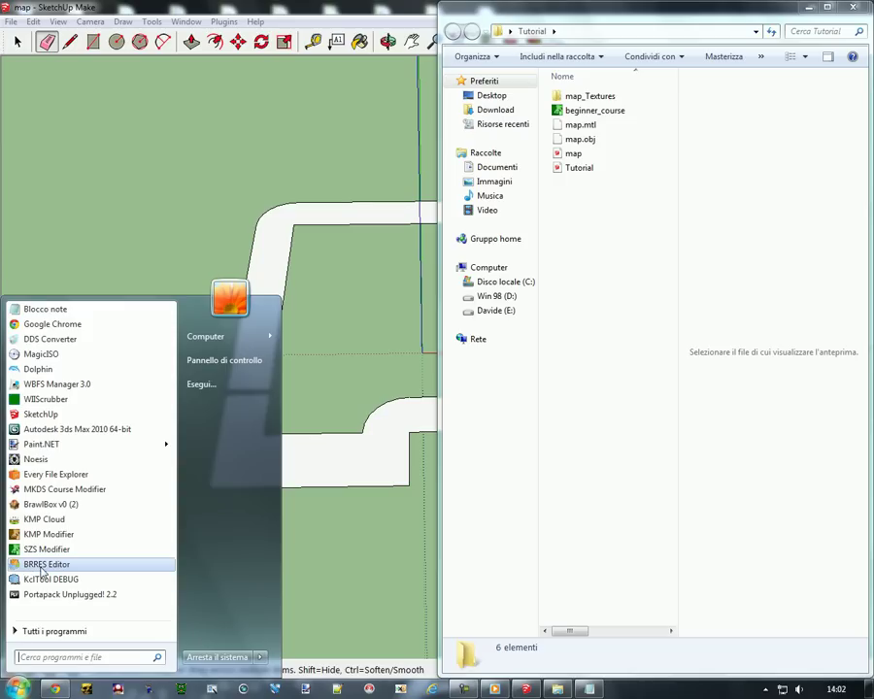
click(50, 567)
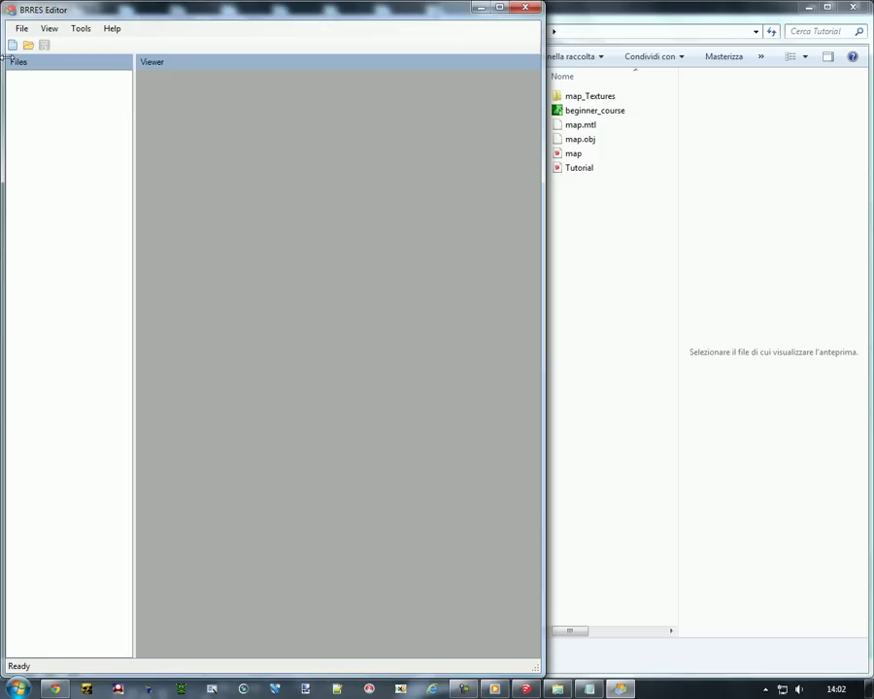
click(13, 45)
click(21, 28)
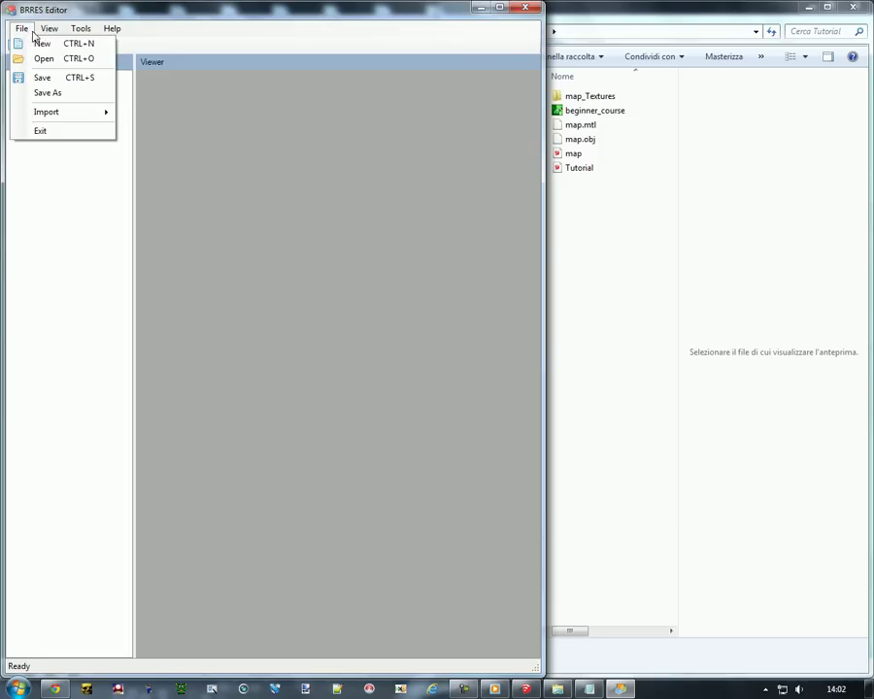
mouse_move(92, 116)
click(167, 114)
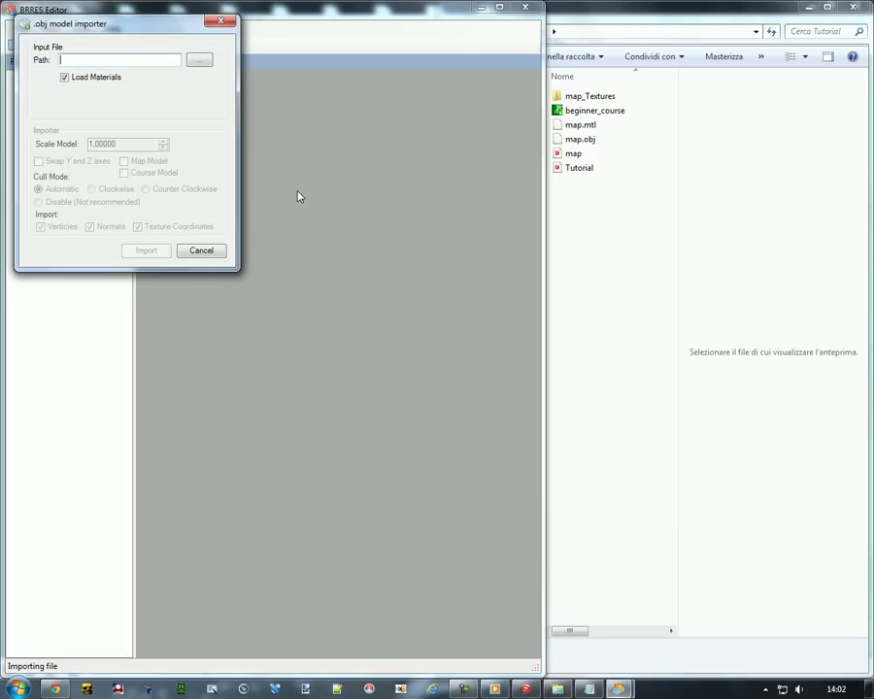
click(199, 63)
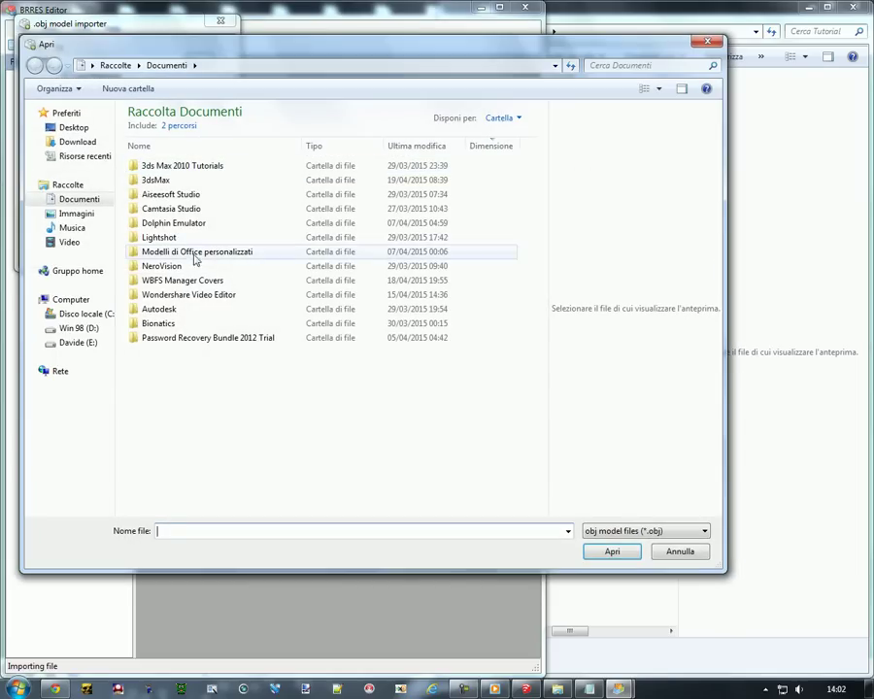
click(72, 127)
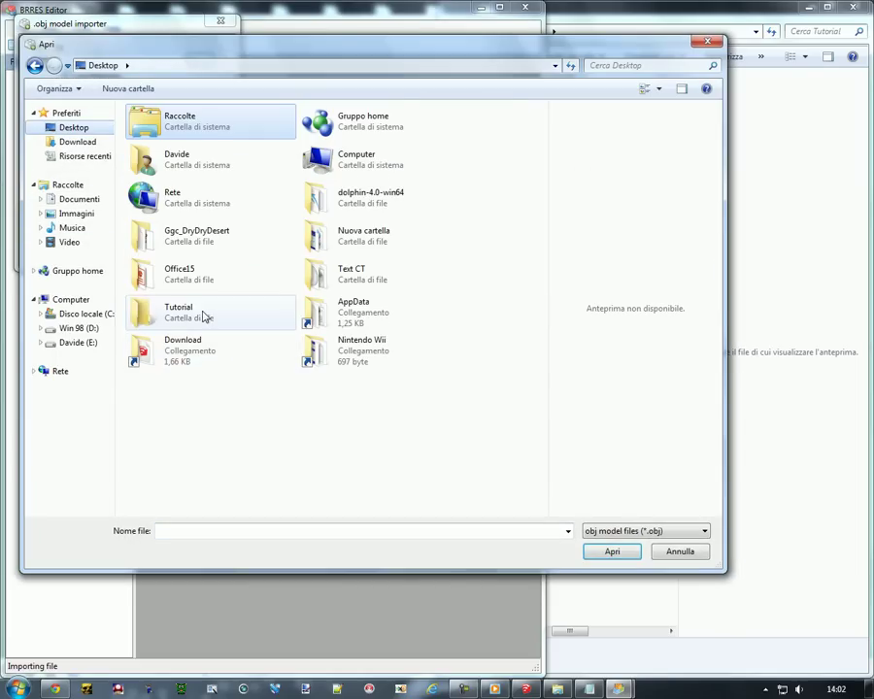
double_click(205, 319)
double_click(160, 143)
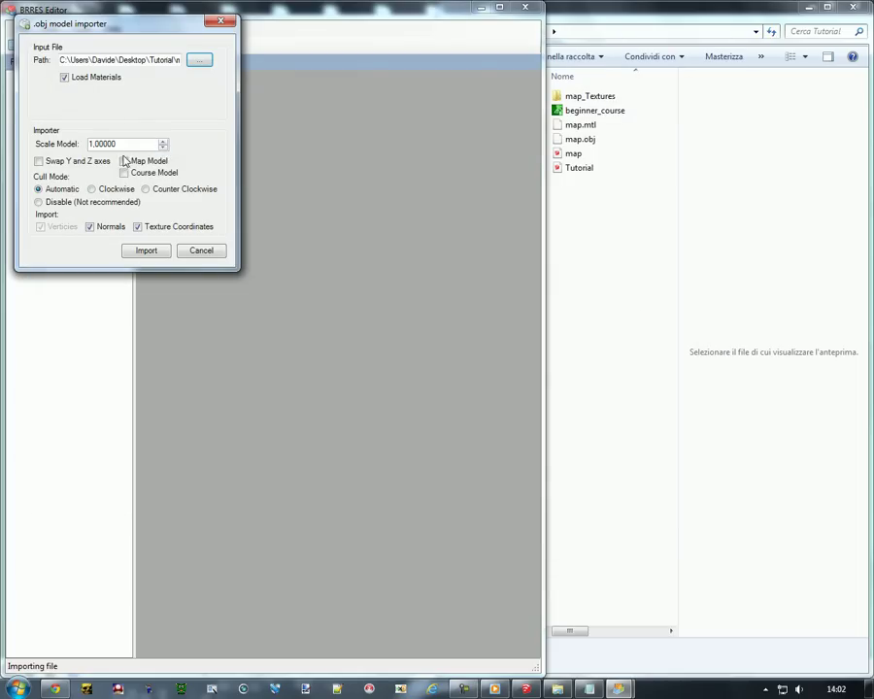
click(145, 254)
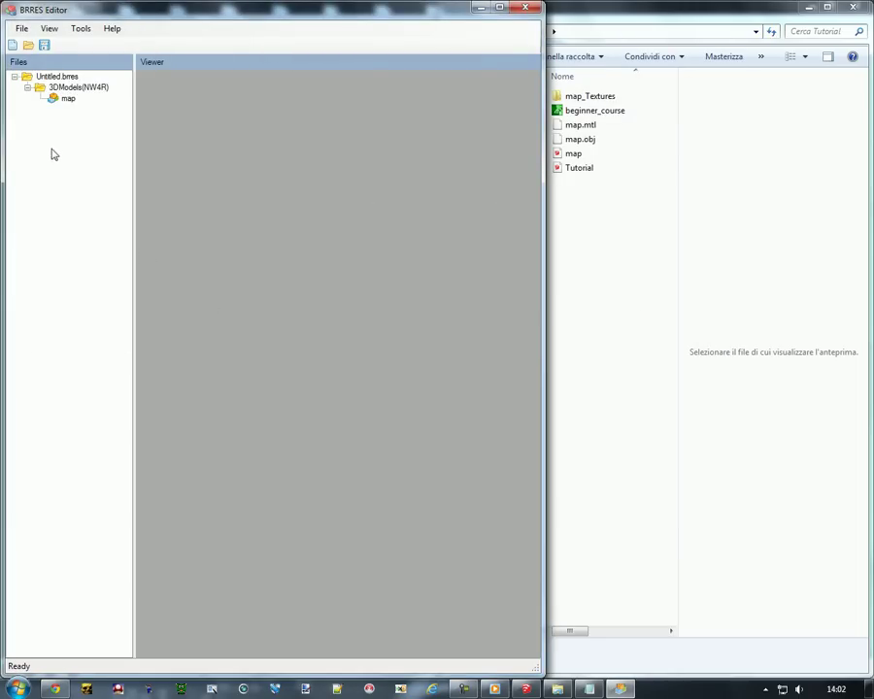
- Save the imported model as a brres file named map in the Tutorial folder
click(44, 45)
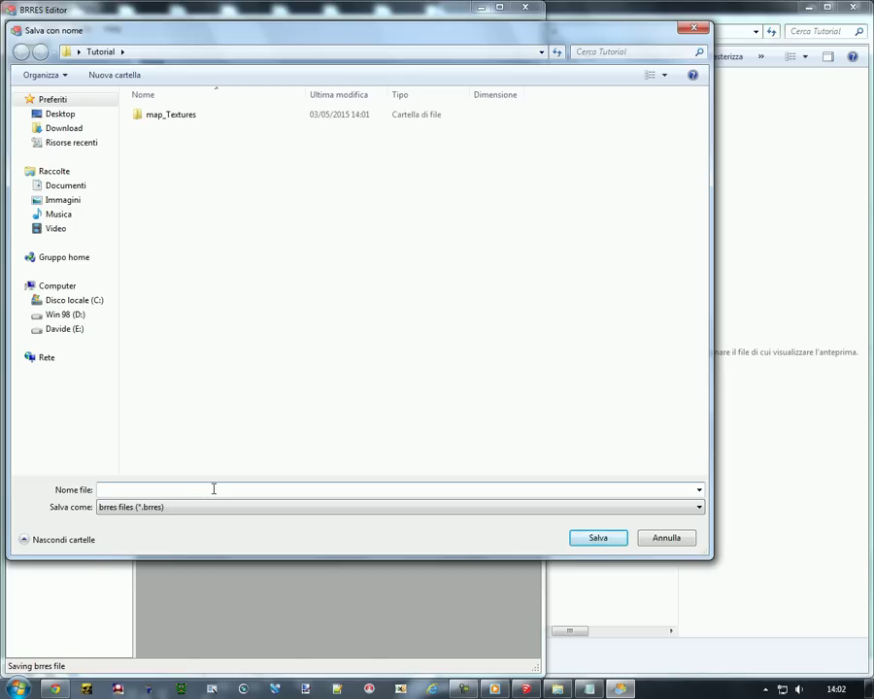
text(map)
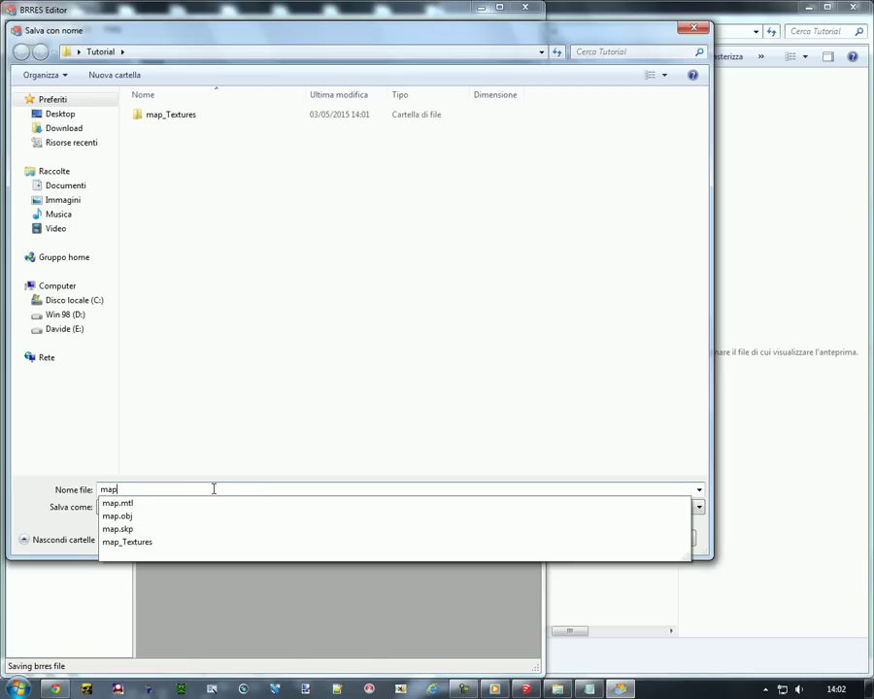
key(Return)
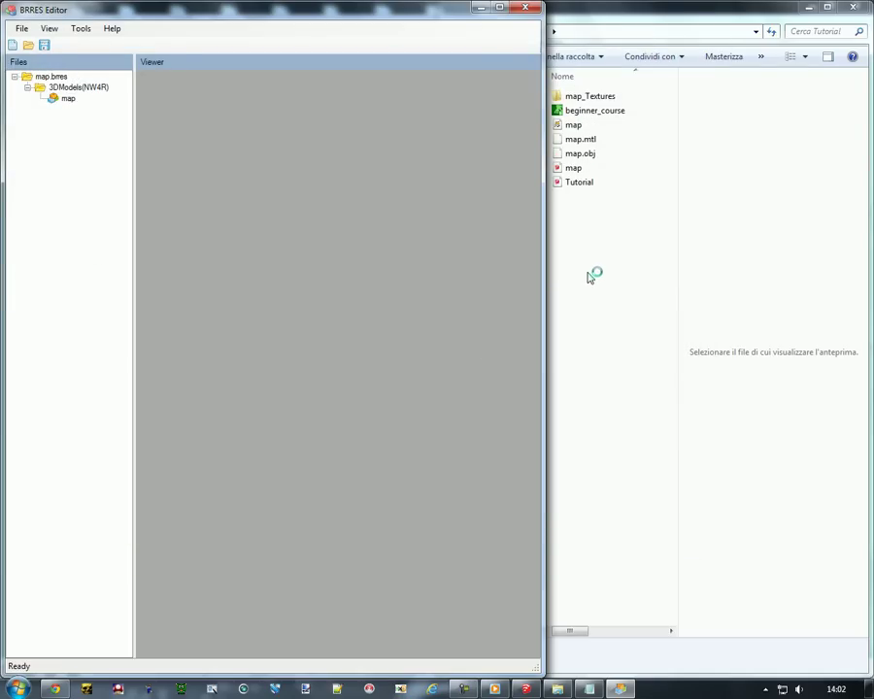
click(577, 126)
click(598, 273)
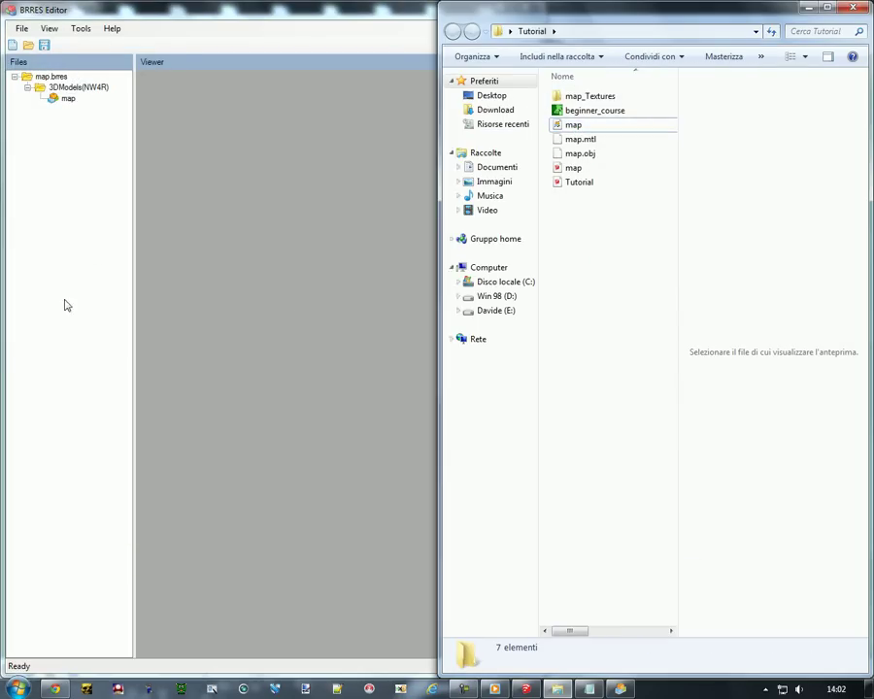
- Close BRRES Editor and the SketchUp window holding the map model
click(401, 5)
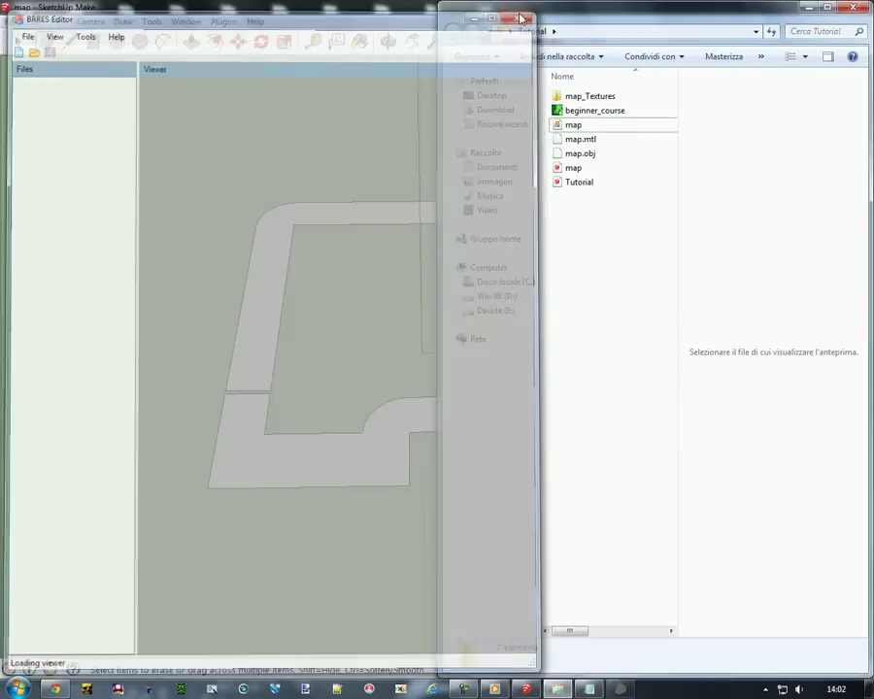
click(379, 6)
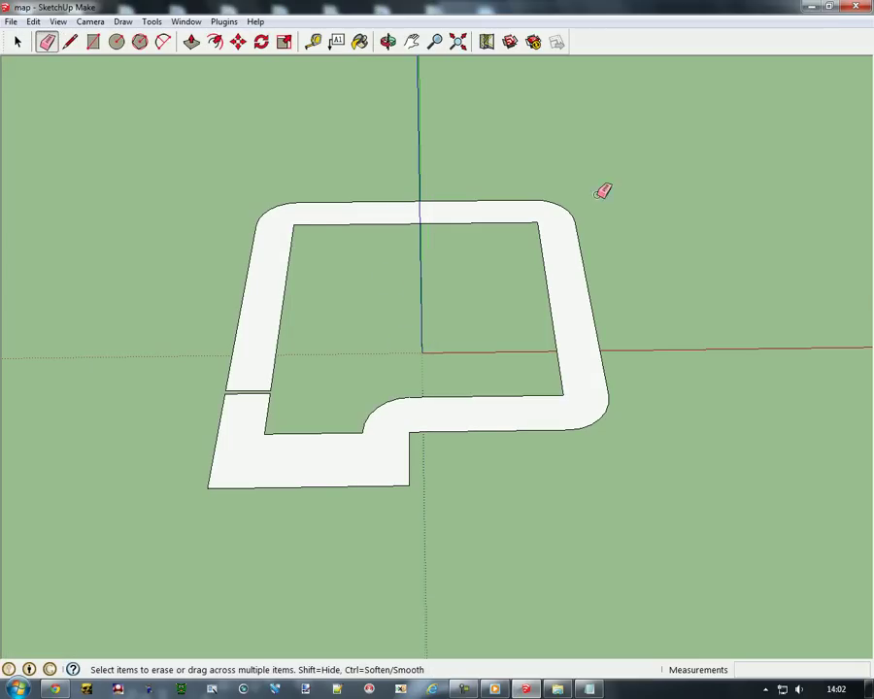
click(852, 8)
click(447, 375)
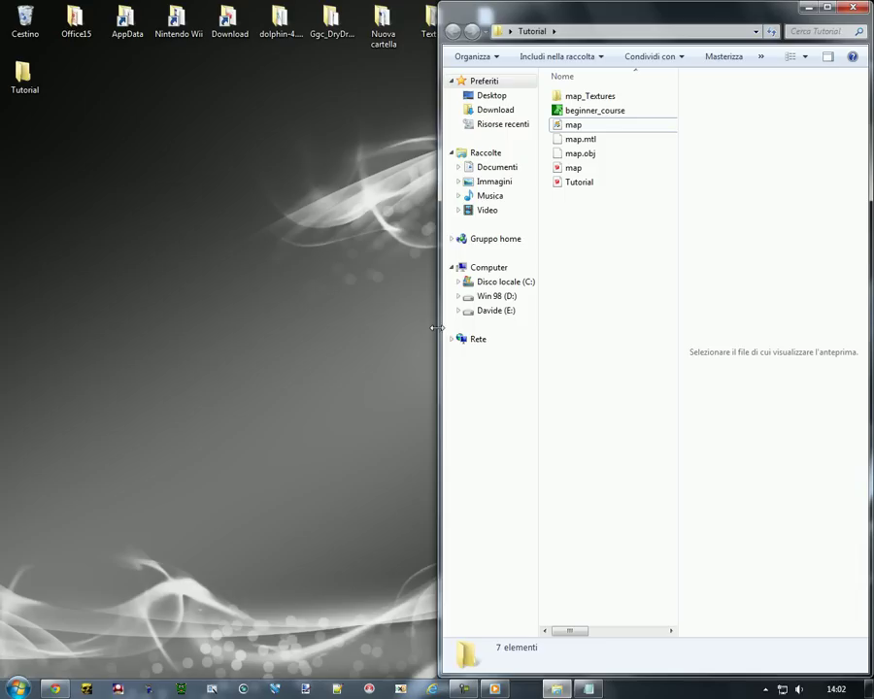
- Open the Tutorial model in SketchUp from the Tutorial folder and erase the outermost circle around the track
double_click(580, 182)
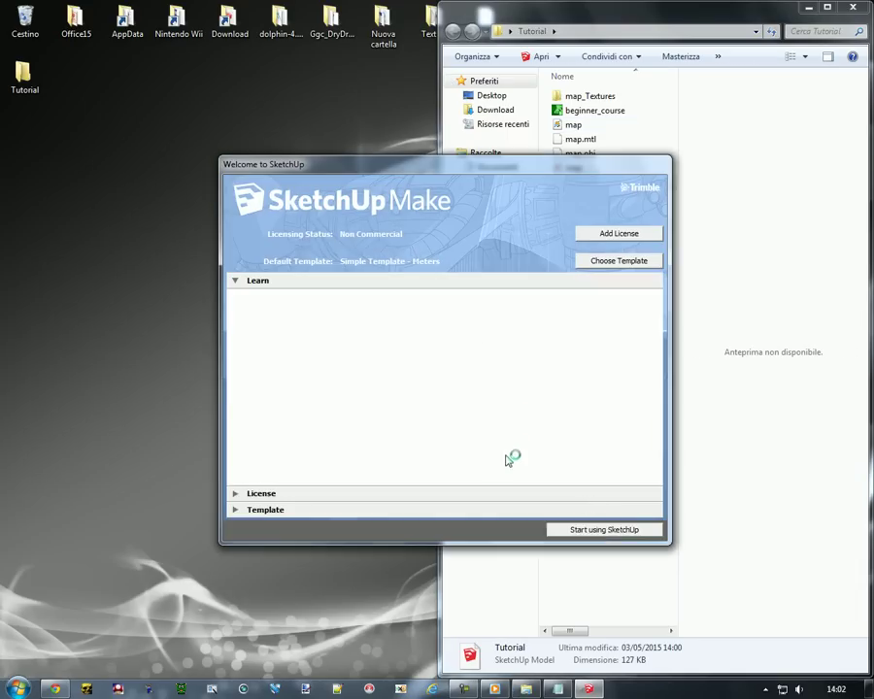
click(606, 530)
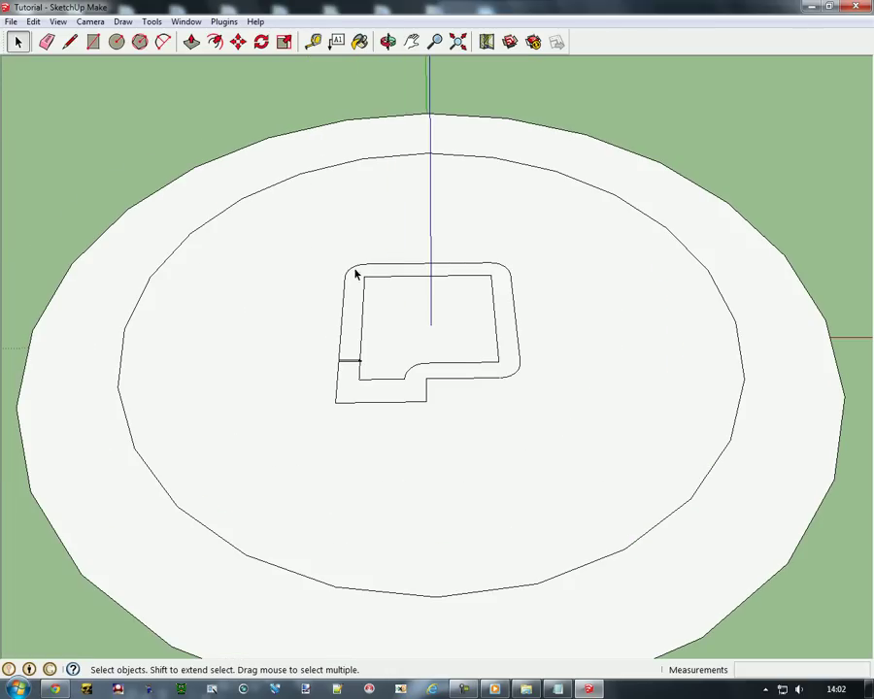
click(45, 41)
click(146, 196)
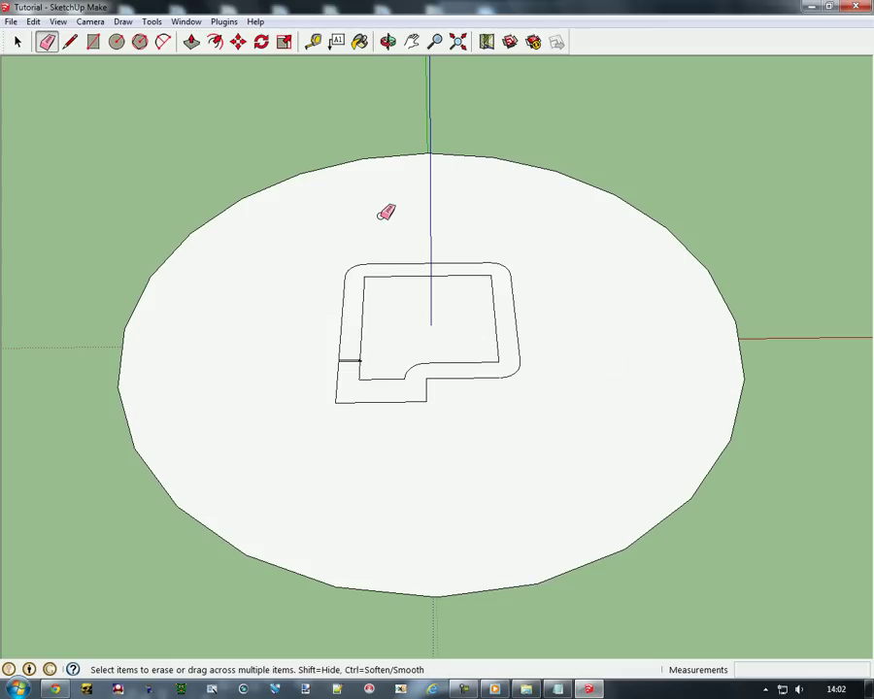
- Draw two lines from the track's upper-left and lower-right bends out to the surrounding circle, the lower-right one about 34567 m long
click(69, 41)
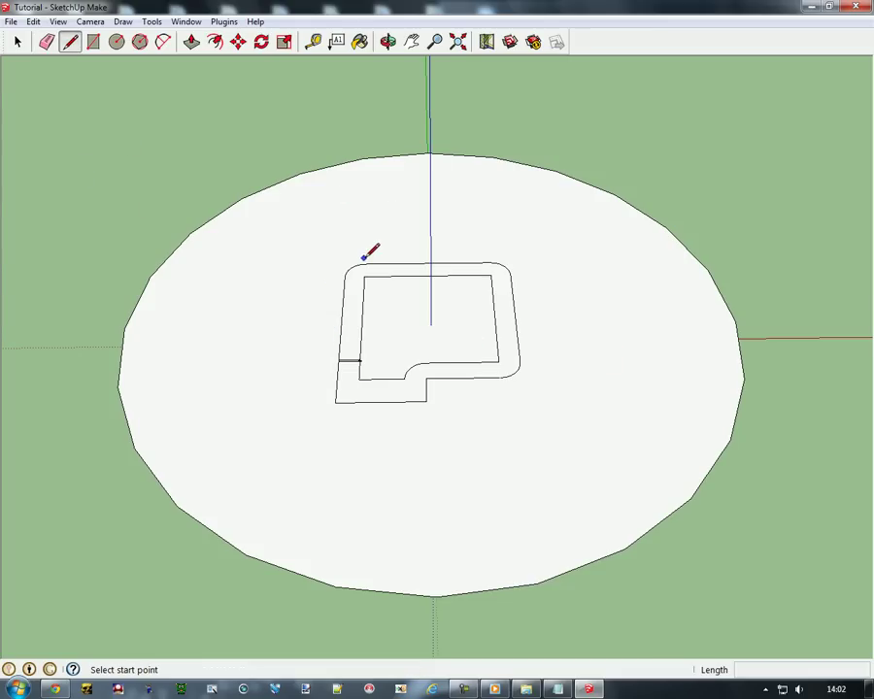
drag(365, 262, 242, 199)
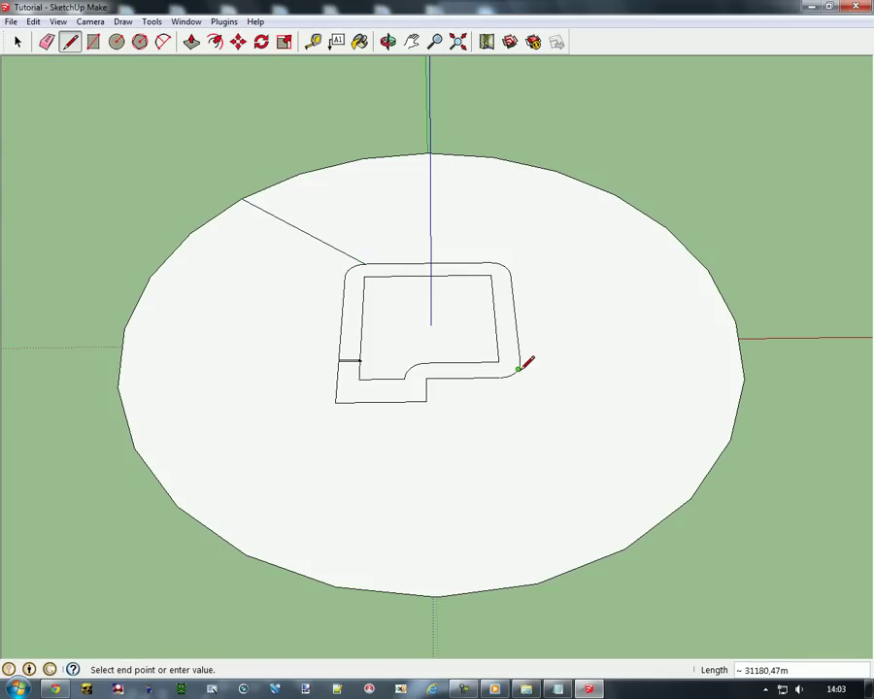
click(70, 42)
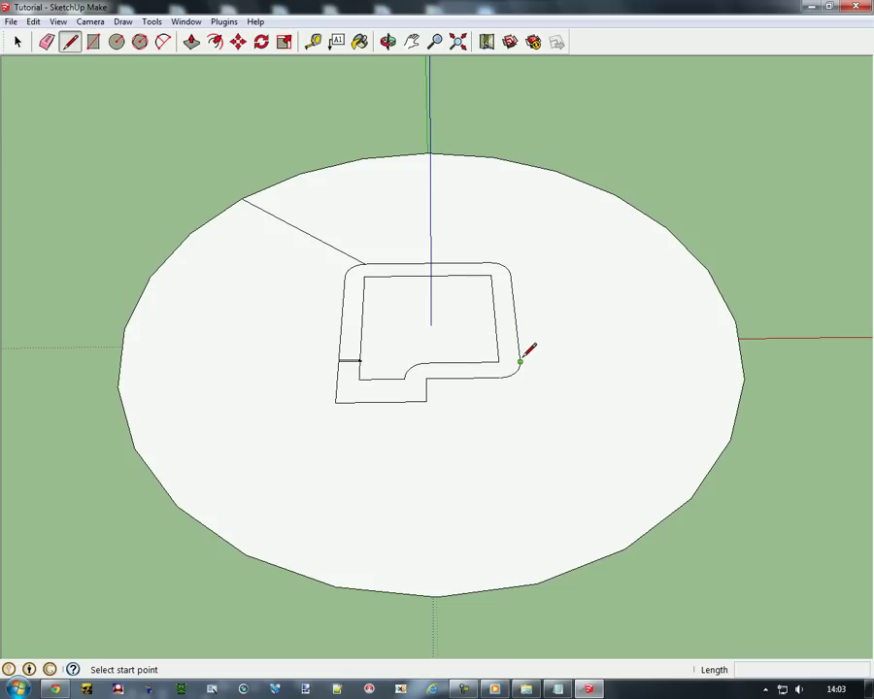
click(520, 361)
click(691, 498)
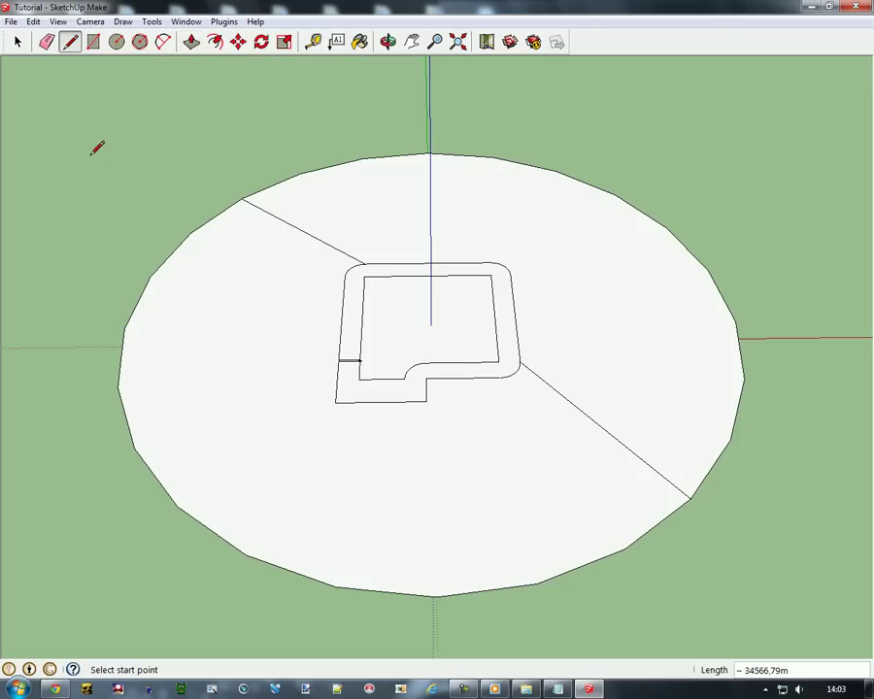
- Erase the stray short edges at the inner end of the narrow strip crossing the track
scroll(345, 360, up, 8)
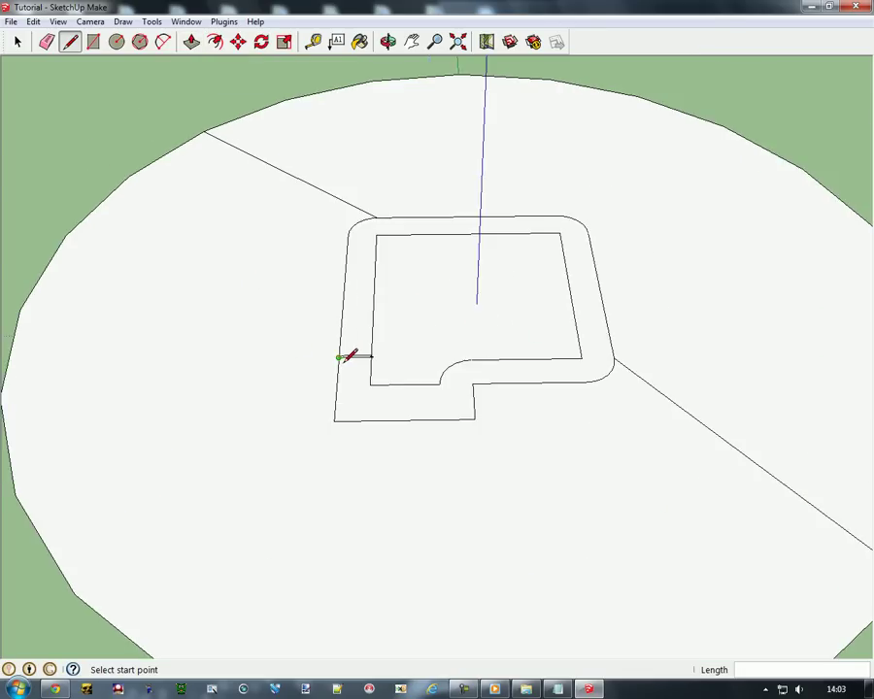
right_click(351, 337)
right_click(352, 339)
right_click(351, 336)
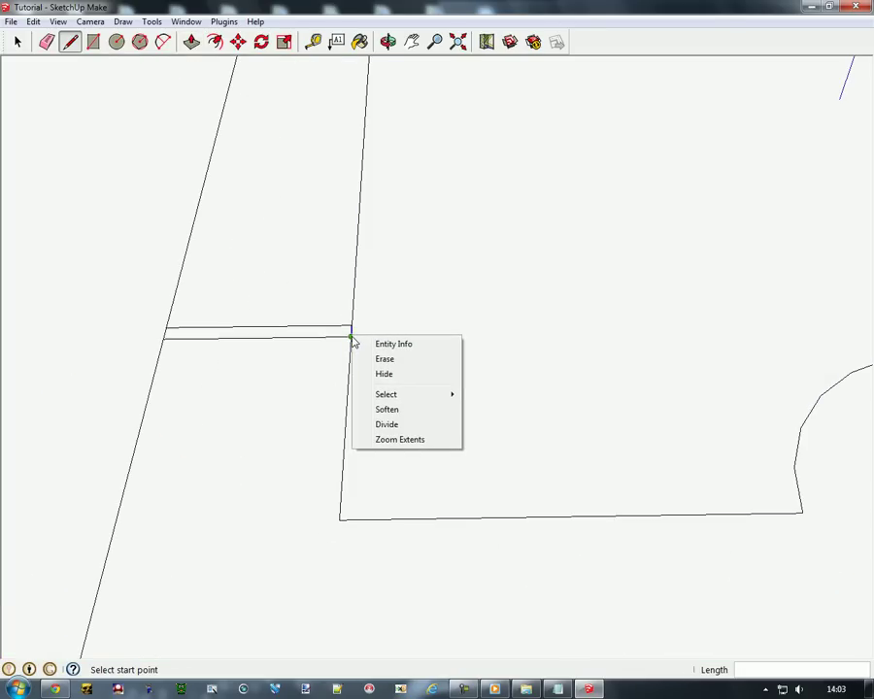
right_click(351, 339)
click(410, 279)
scroll(384, 308, up, 3)
right_click(323, 353)
right_click(323, 352)
click(351, 379)
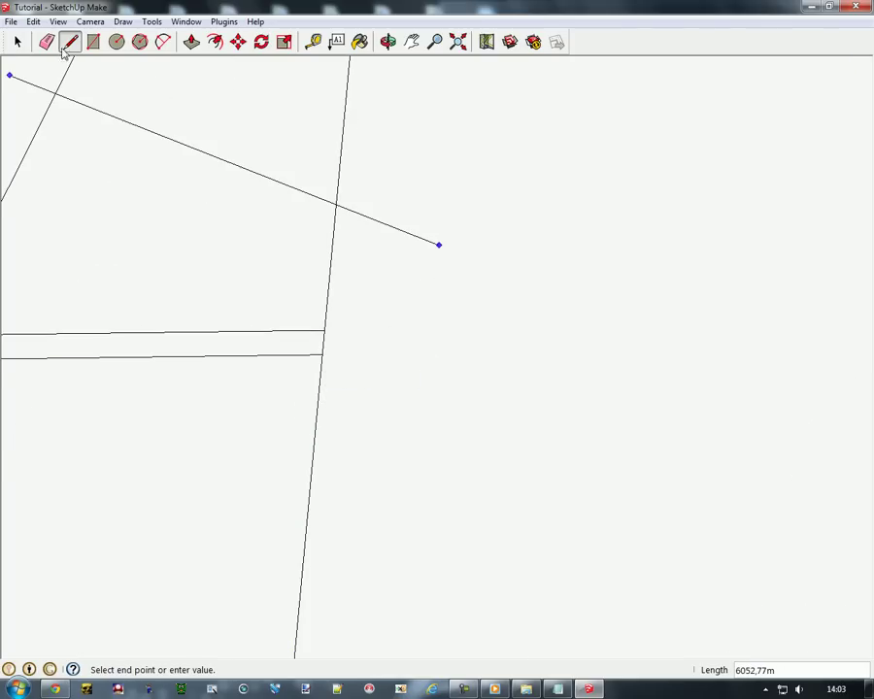
click(17, 41)
scroll(532, 398, down, 5)
scroll(127, 349, down, 8)
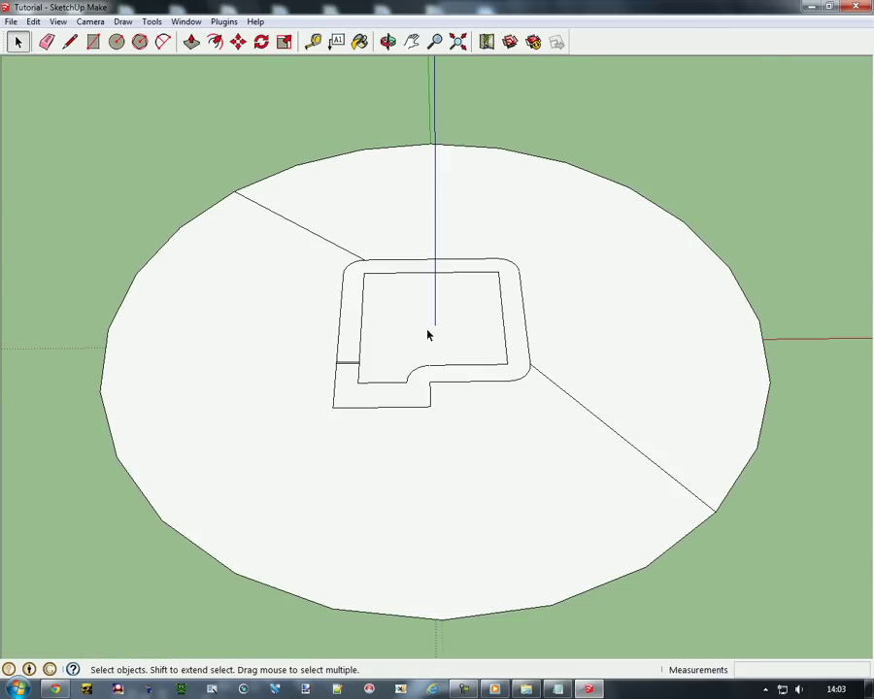
- Push the face beyond the two dividing lines, on the red-axis side of the disc, down about 450 m
click(191, 42)
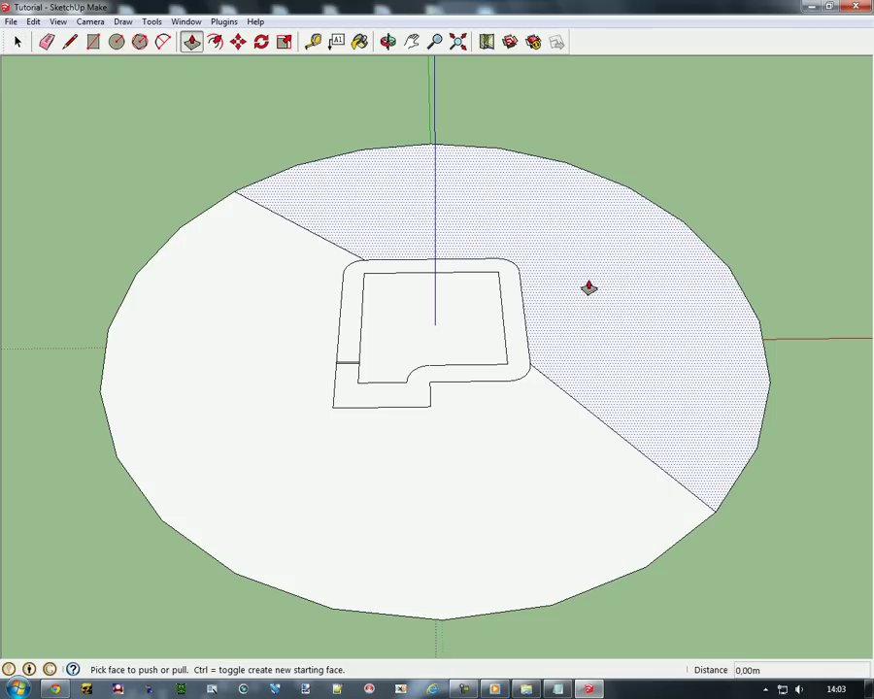
click(587, 285)
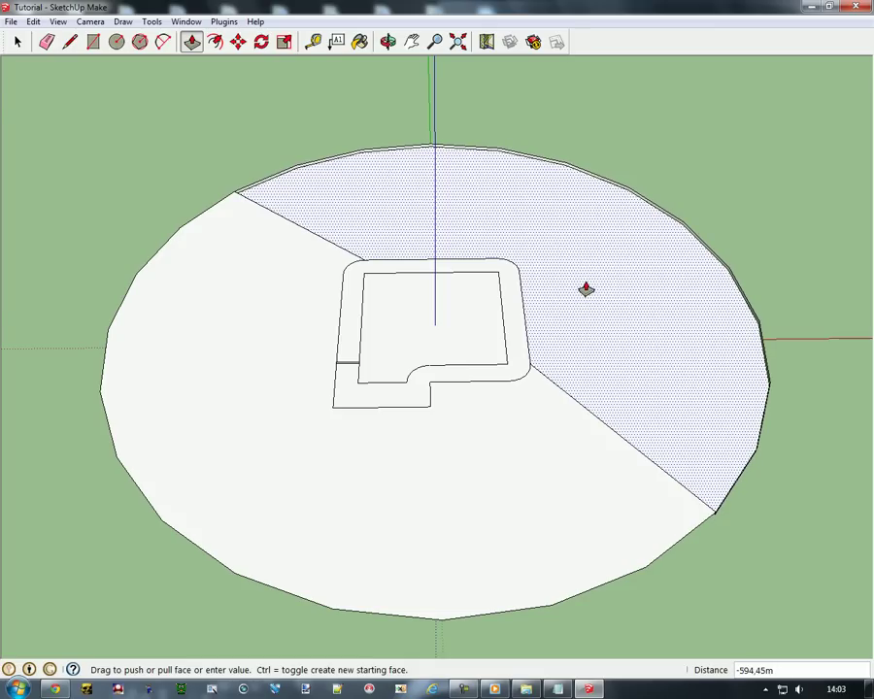
click(586, 288)
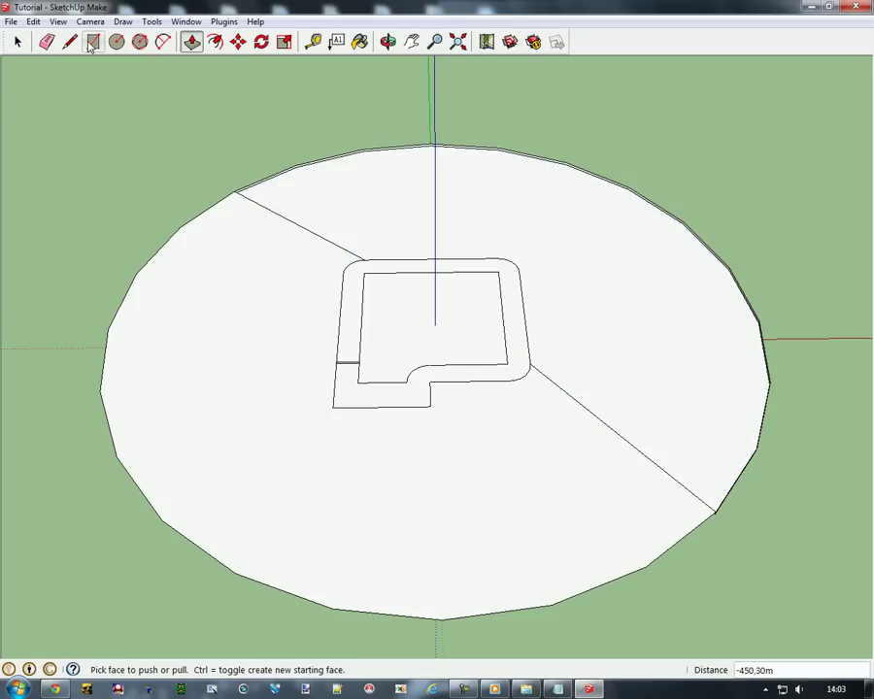
click(17, 41)
- Paint the lowered face with the Water_Stream material from the Water collection
key(b)
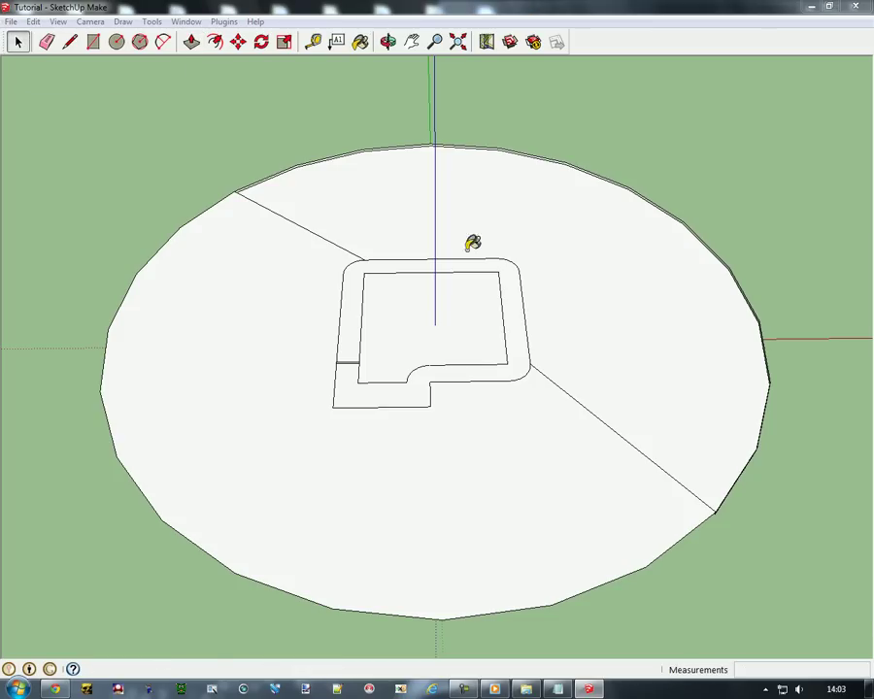
click(60, 479)
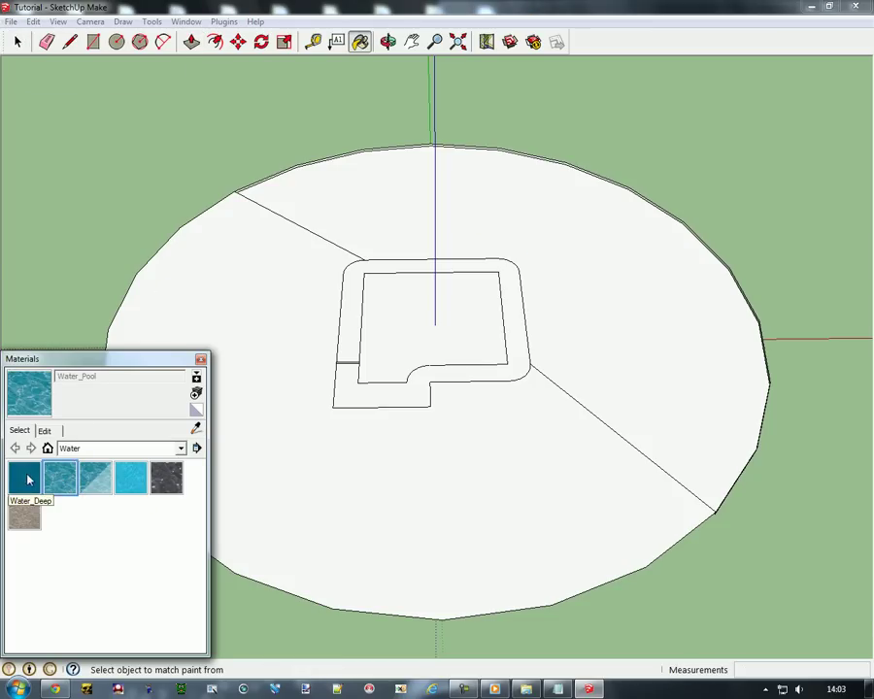
click(170, 482)
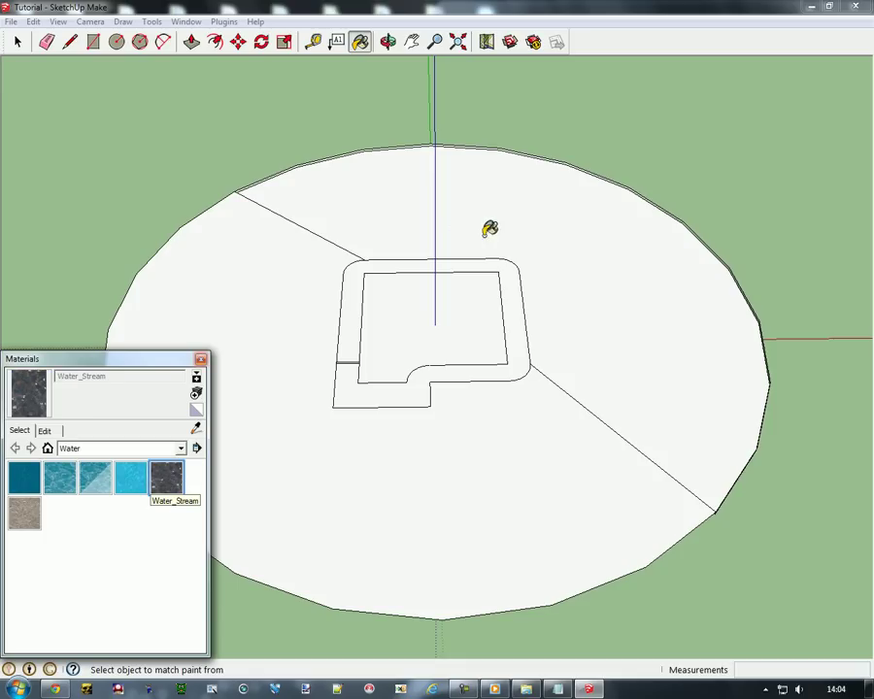
click(551, 236)
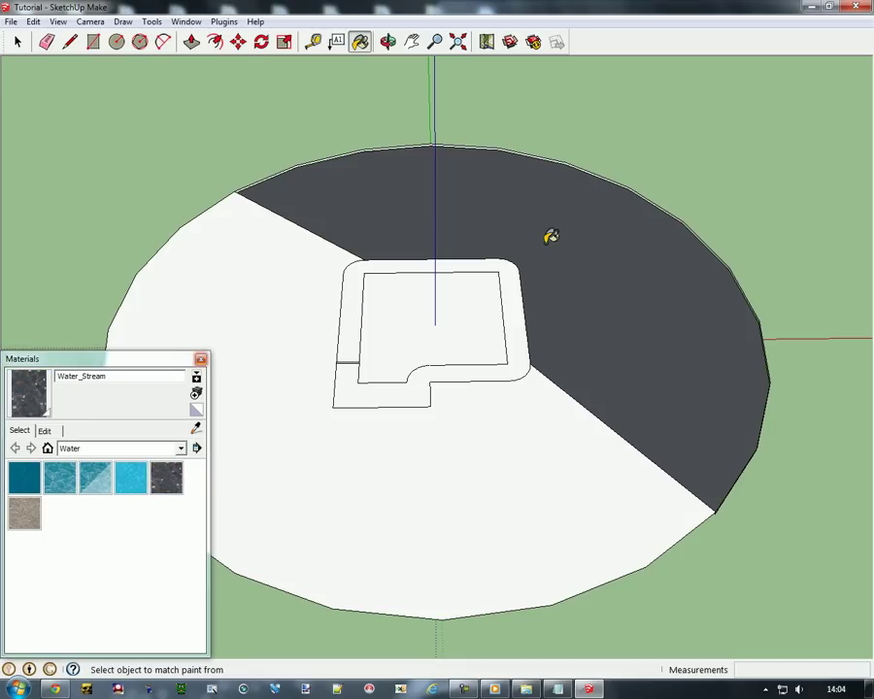
- Set the water material's texture width to 400 m and rename the material sfondo mare
click(56, 432)
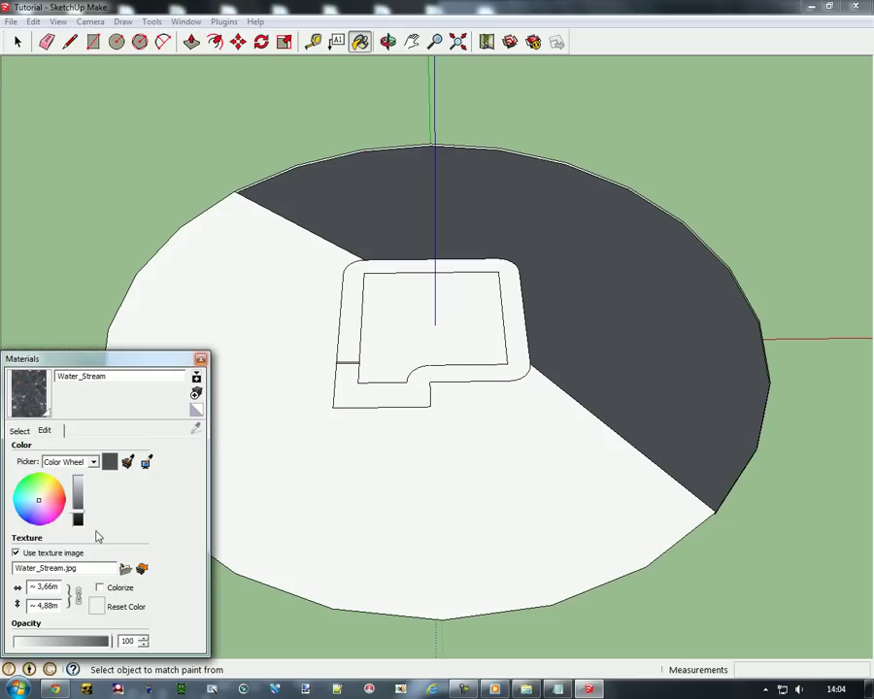
drag(58, 587, 3, 587)
text(900)
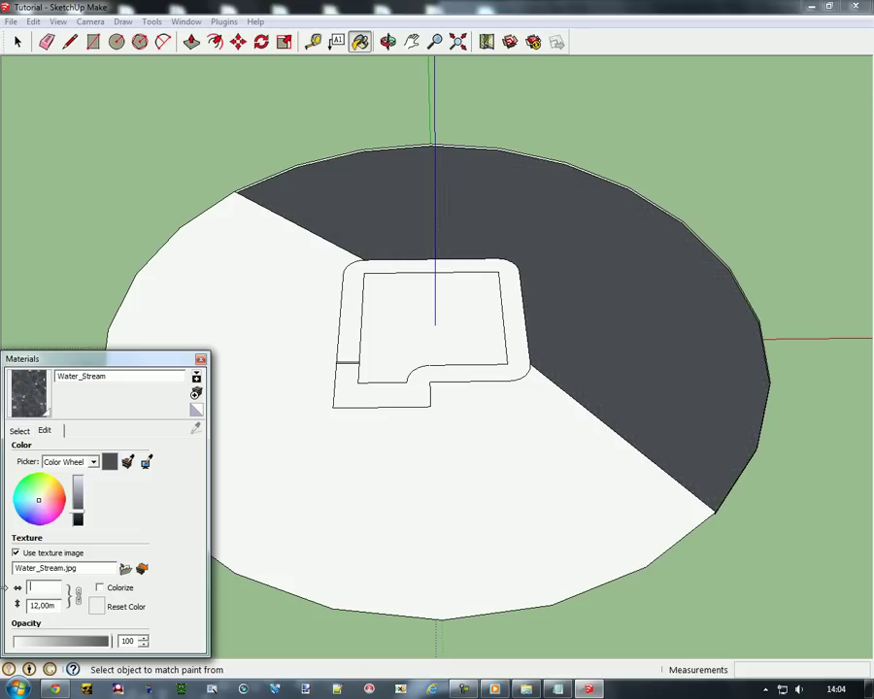
text(40)
click(82, 376)
text(sfondo mare)
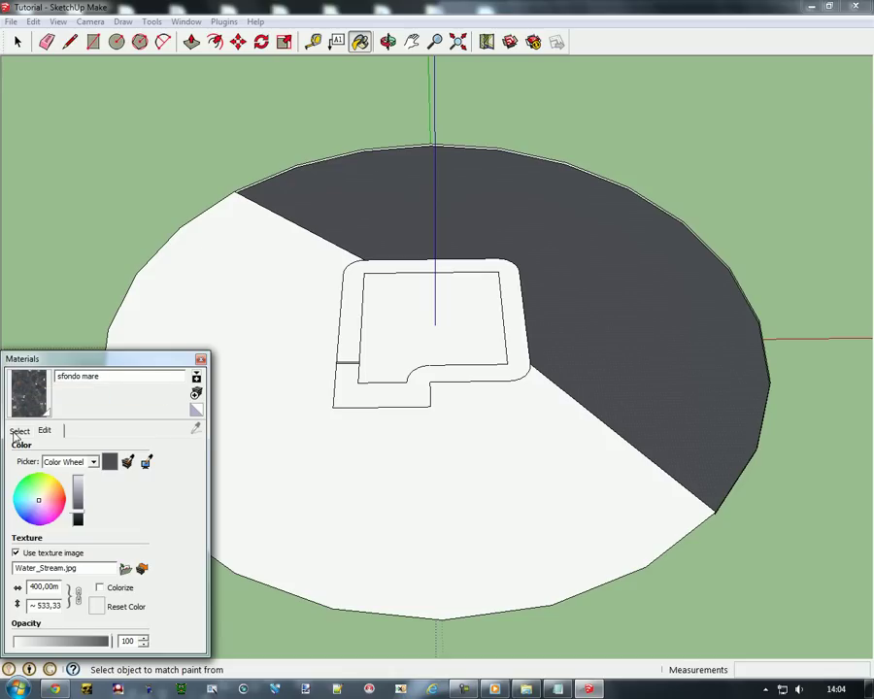
click(16, 432)
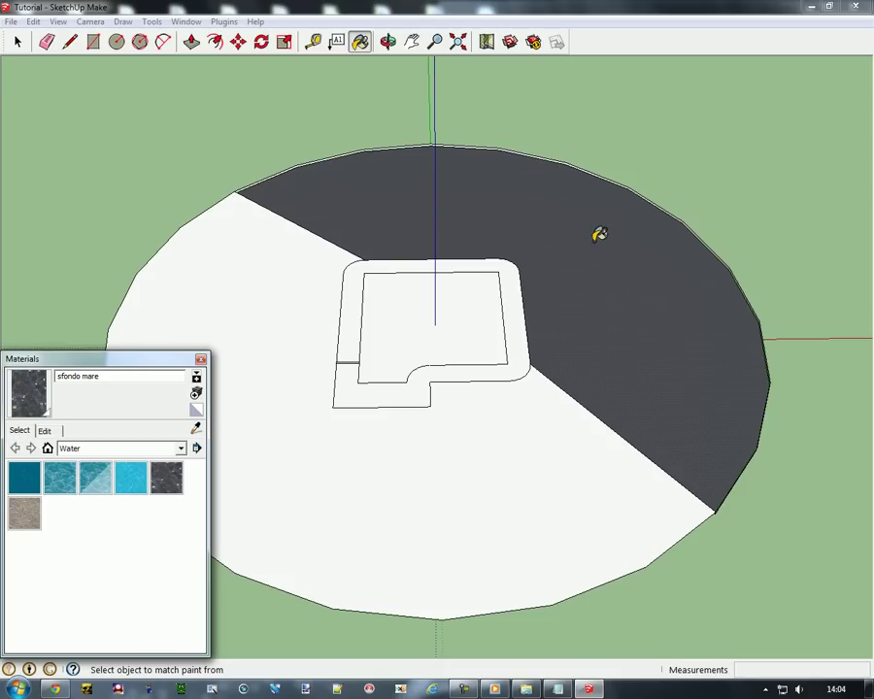
- Paint the outer rim wall around the lowered area with Stone_Flagstone_Ashlar from the Stone collection
scroll(355, 165, up, 2)
scroll(365, 170, up, 3)
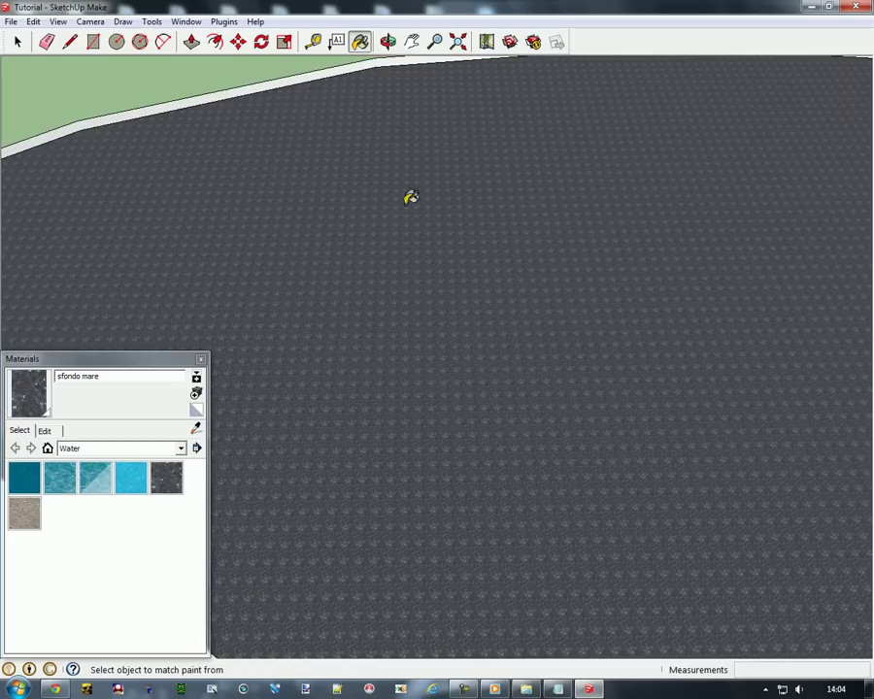
scroll(410, 340, down, 1)
scroll(393, 325, down, 1)
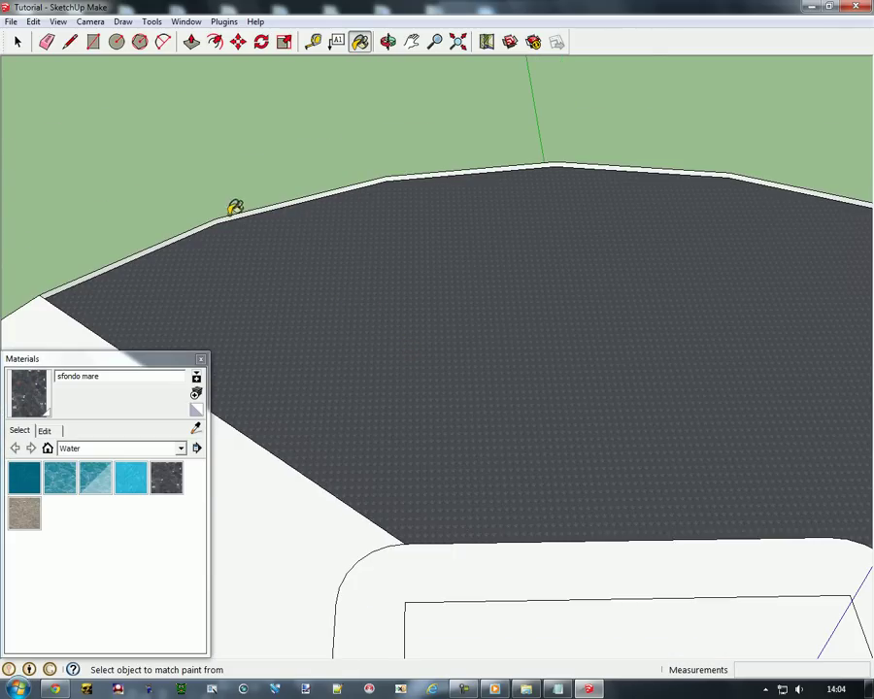
click(387, 42)
mouse_move(320, 243)
mouse_down()
mouse_move(156, 326)
mouse_move(168, 374)
mouse_move(166, 321)
mouse_move(217, 256)
mouse_move(534, 271)
mouse_move(682, 354)
mouse_move(611, 340)
mouse_move(726, 367)
mouse_move(765, 352)
mouse_move(711, 298)
mouse_move(738, 260)
mouse_move(267, 305)
mouse_move(199, 274)
mouse_move(298, 248)
mouse_up()
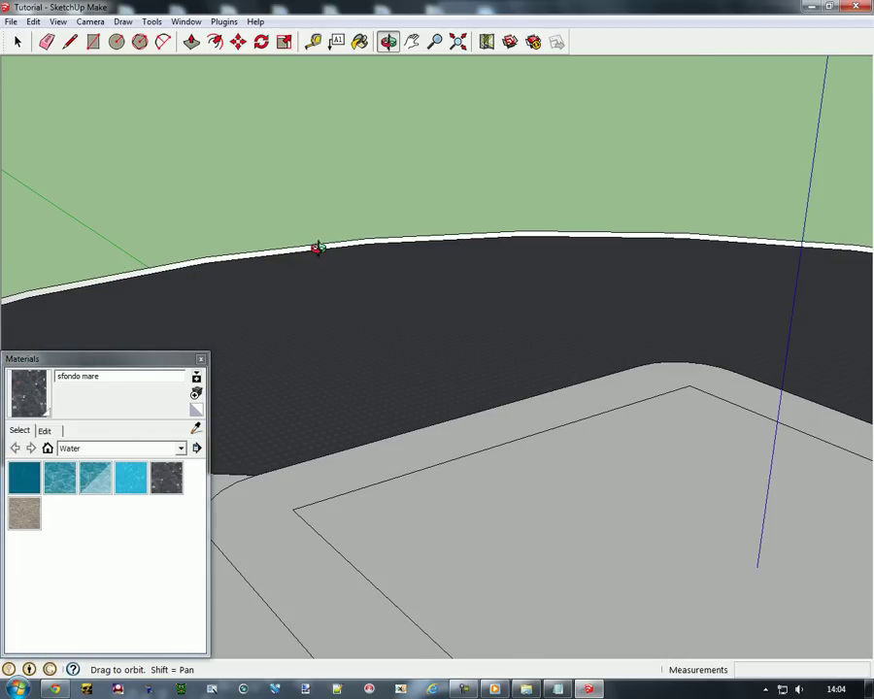
click(83, 448)
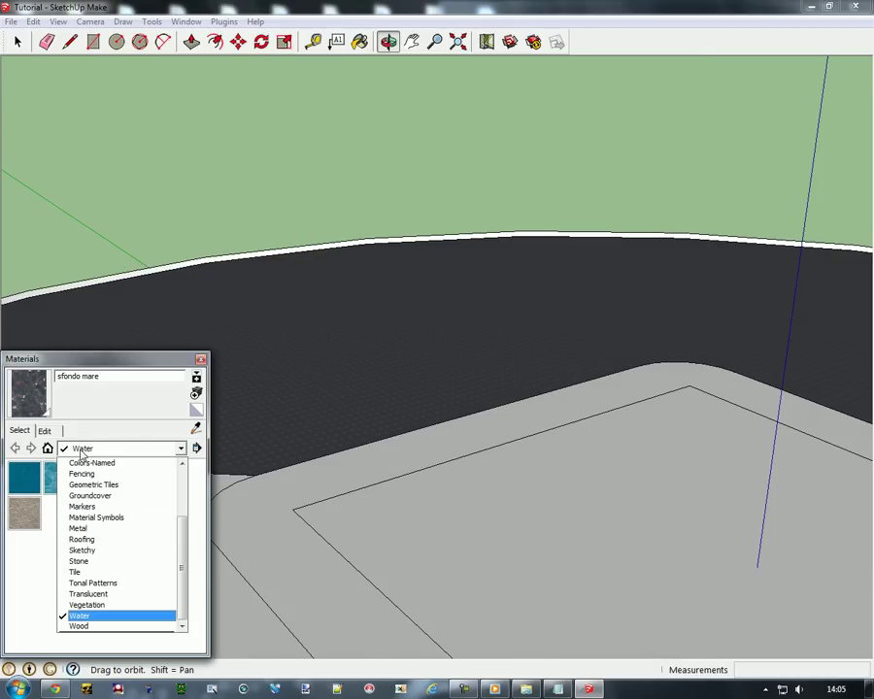
click(83, 563)
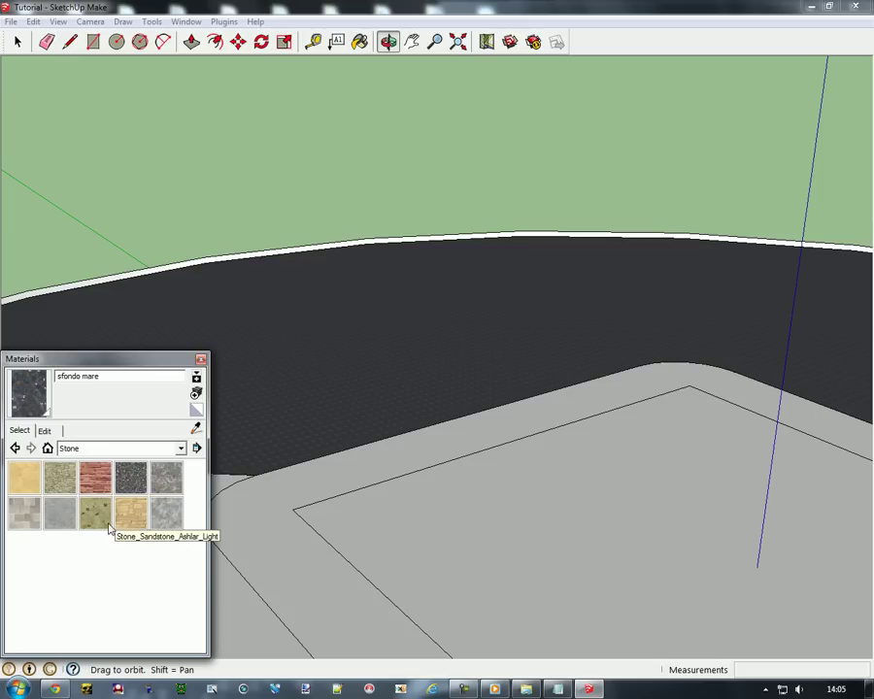
click(95, 478)
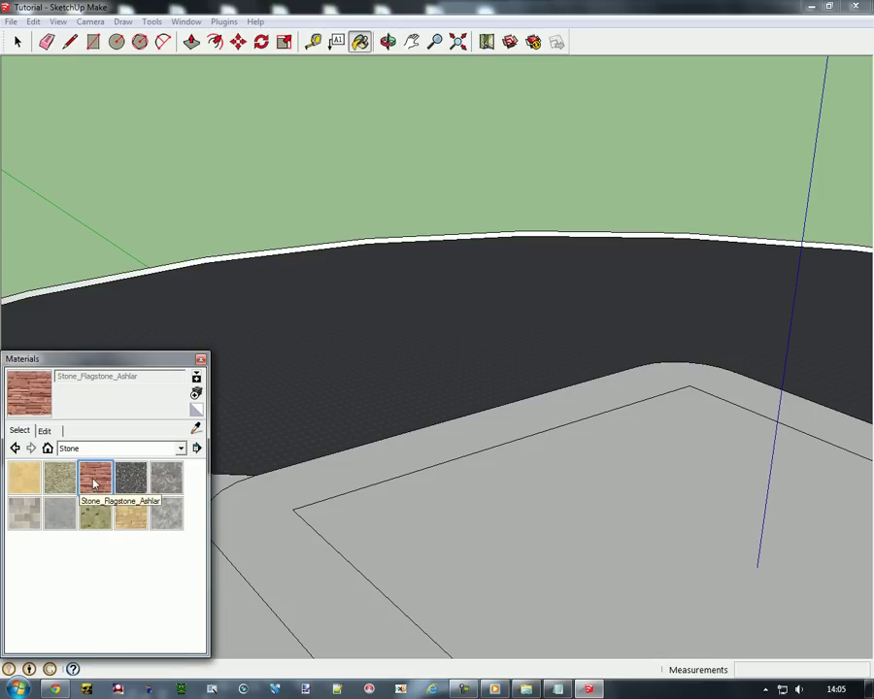
click(175, 256)
scroll(167, 261, up, 5)
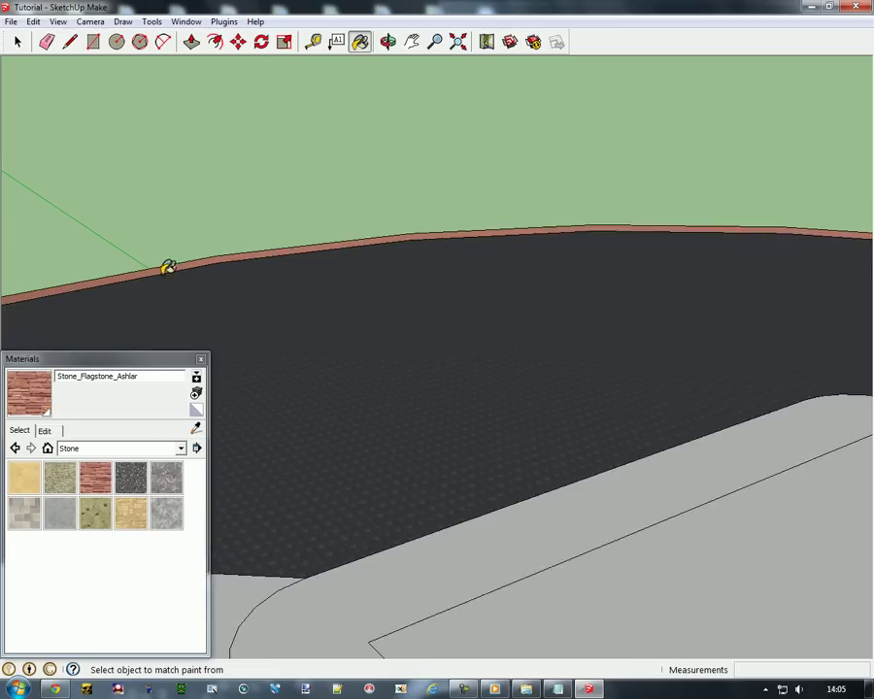
- Rename the wall material muro mare and set its texture width to 400 m
click(45, 431)
double_click(149, 377)
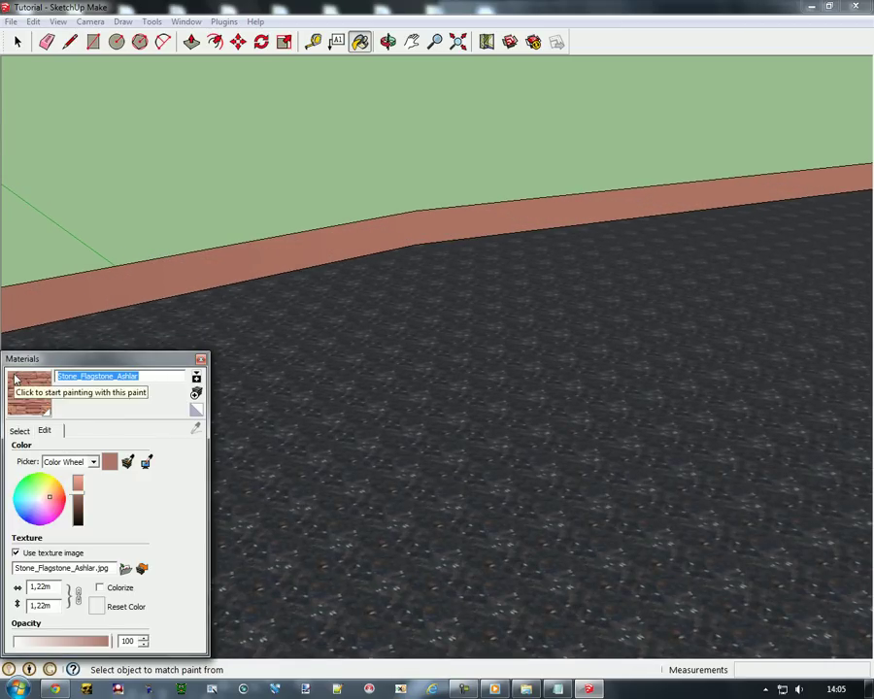
text(muro mare)
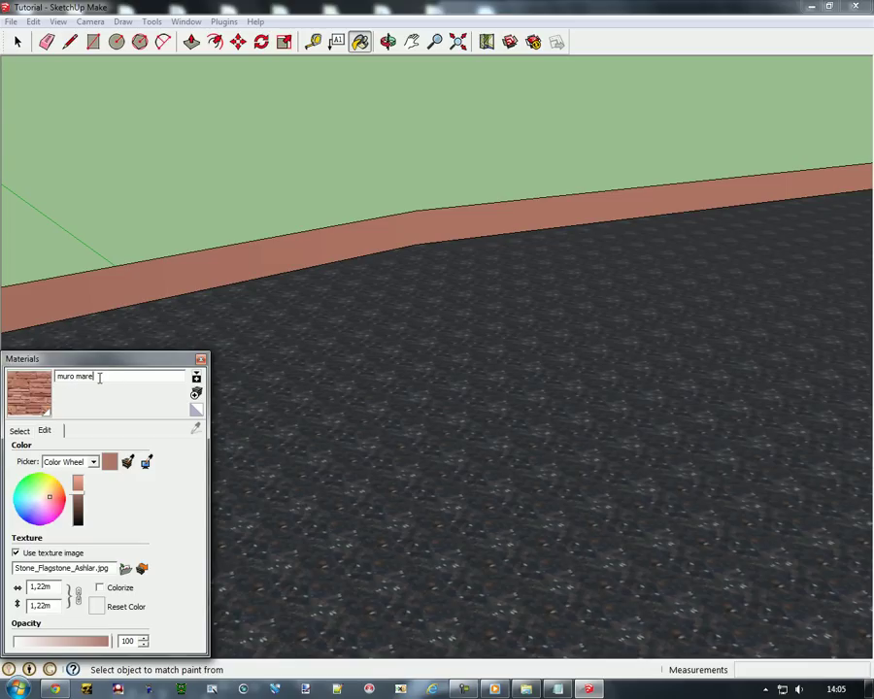
drag(58, 581, 10, 583)
text(200)
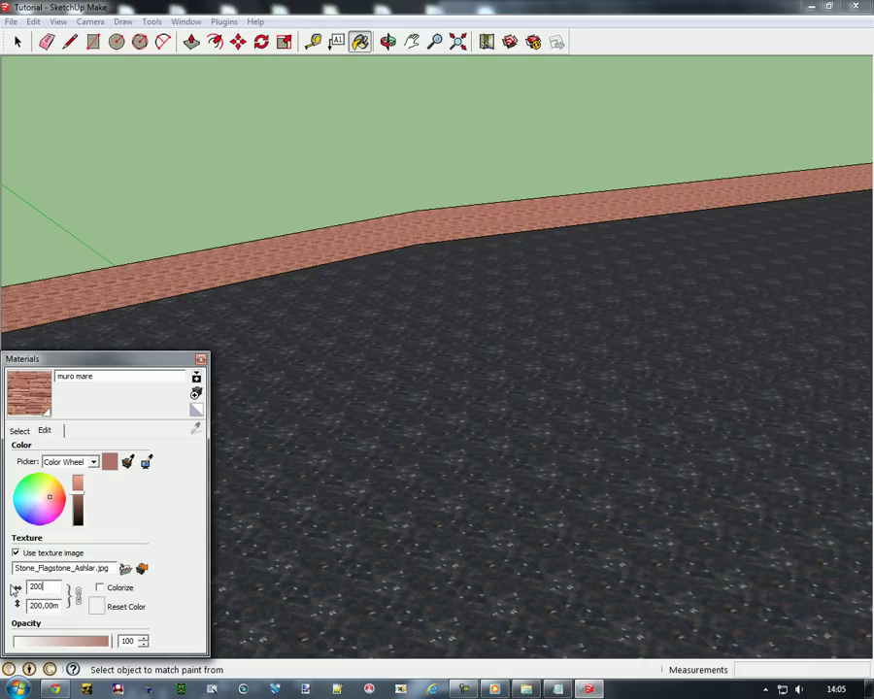
key(BackSpace)
key(BackSpace)
key(BackSpace)
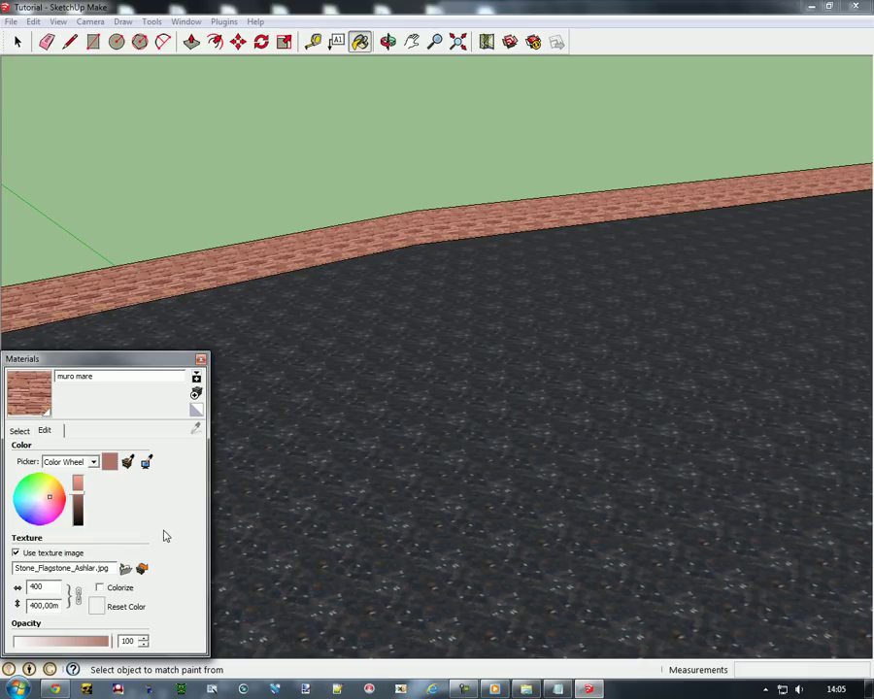
click(19, 431)
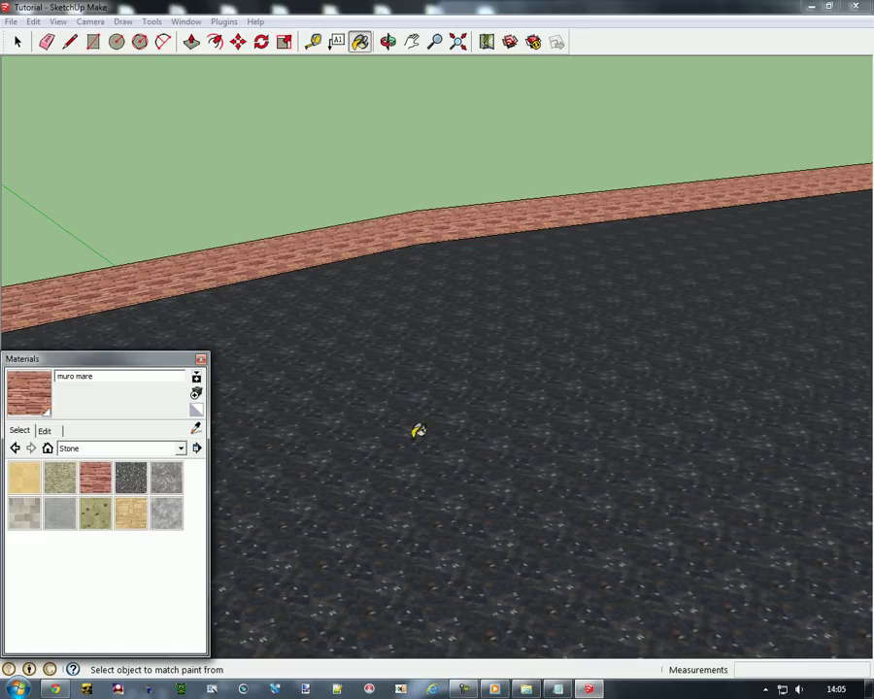
- Paint the remaining walls between the raised land and the lowered area, including those along the track, with muro mare
scroll(120, 281, down, 1)
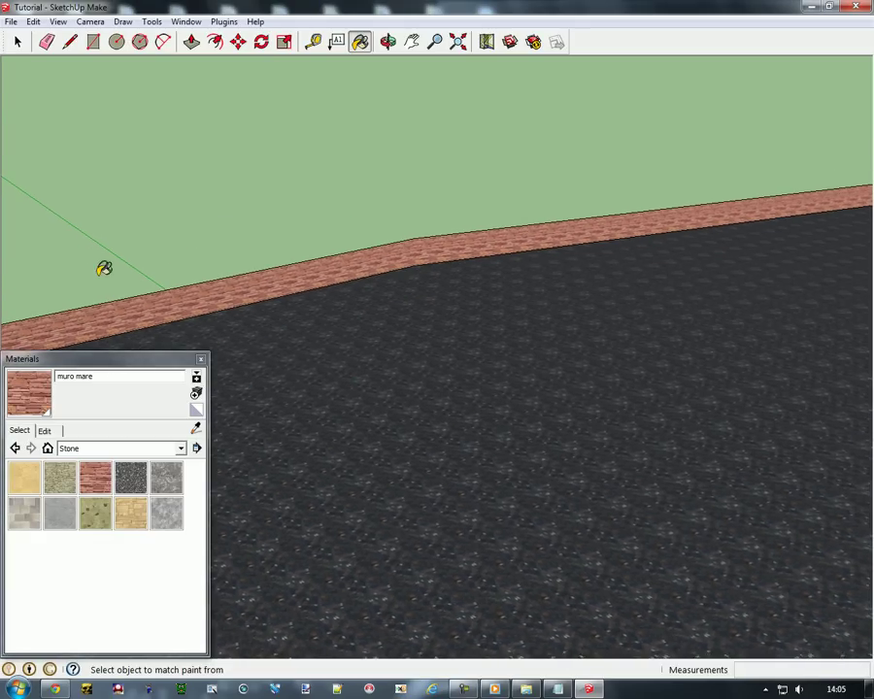
scroll(765, 400, down, 2)
click(388, 42)
drag(466, 369, 535, 160)
scroll(552, 77, up, 3)
click(359, 42)
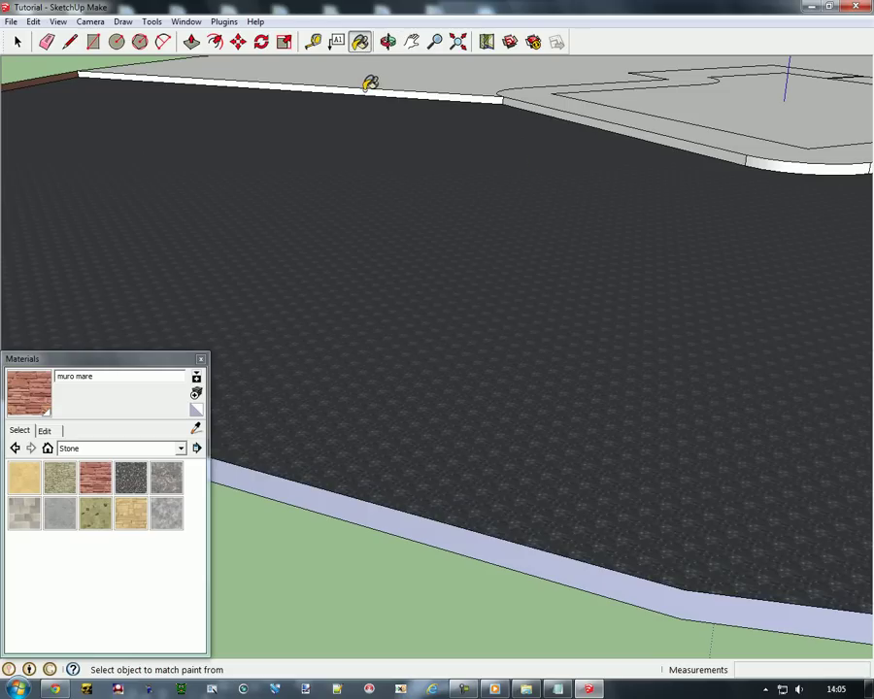
click(369, 89)
click(757, 148)
click(766, 153)
mouse_move(292, 152)
middle_down()
mouse_move(147, 143)
mouse_move(565, 133)
middle_up()
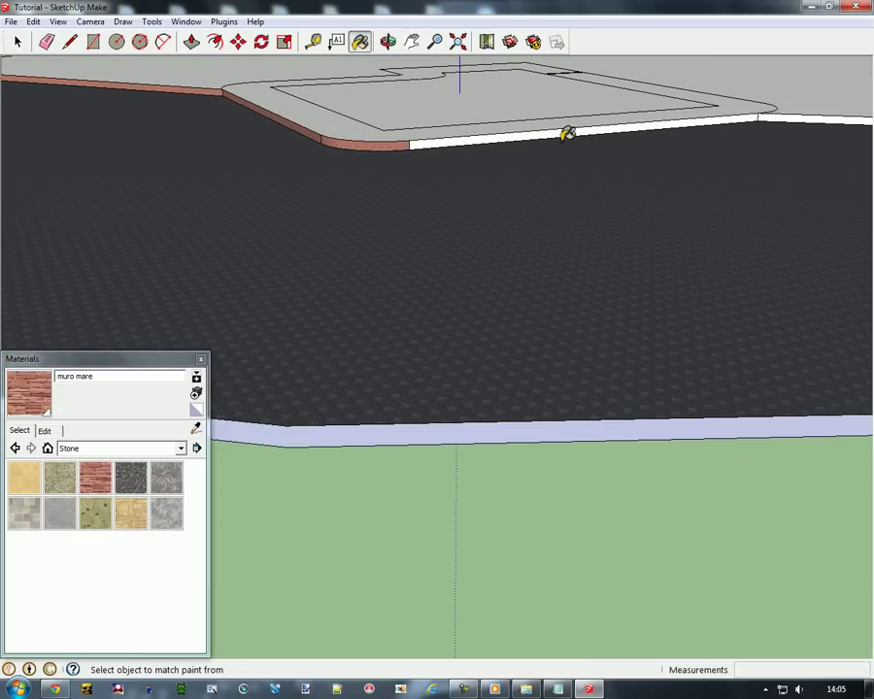
click(541, 134)
middle_drag(123, 175, 757, 137)
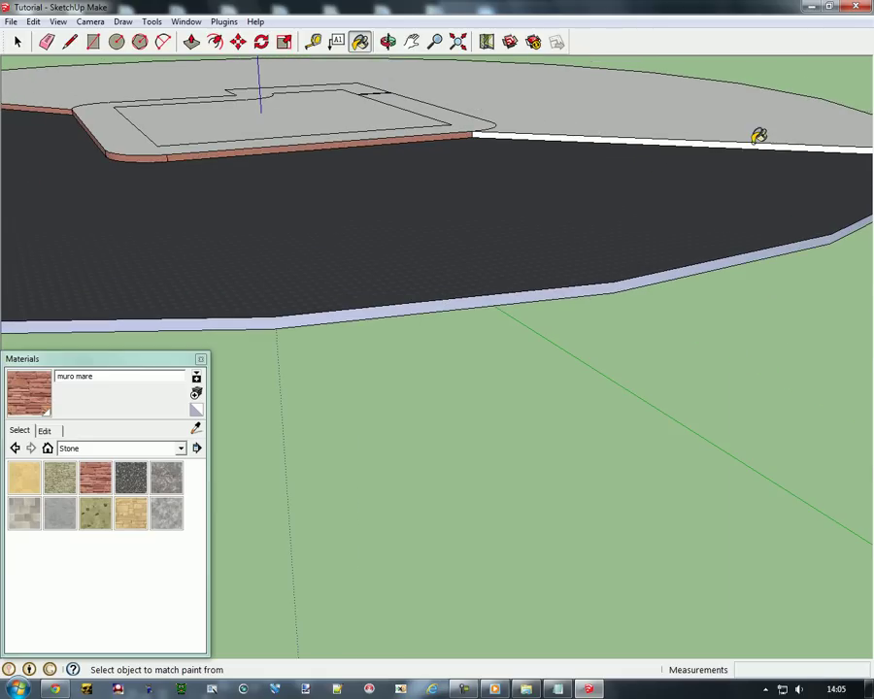
click(758, 137)
- Try raising the flat land area around the track by about 1043 m with Push/Pull
scroll(456, 196, down, 3)
click(387, 40)
drag(525, 194, 785, 293)
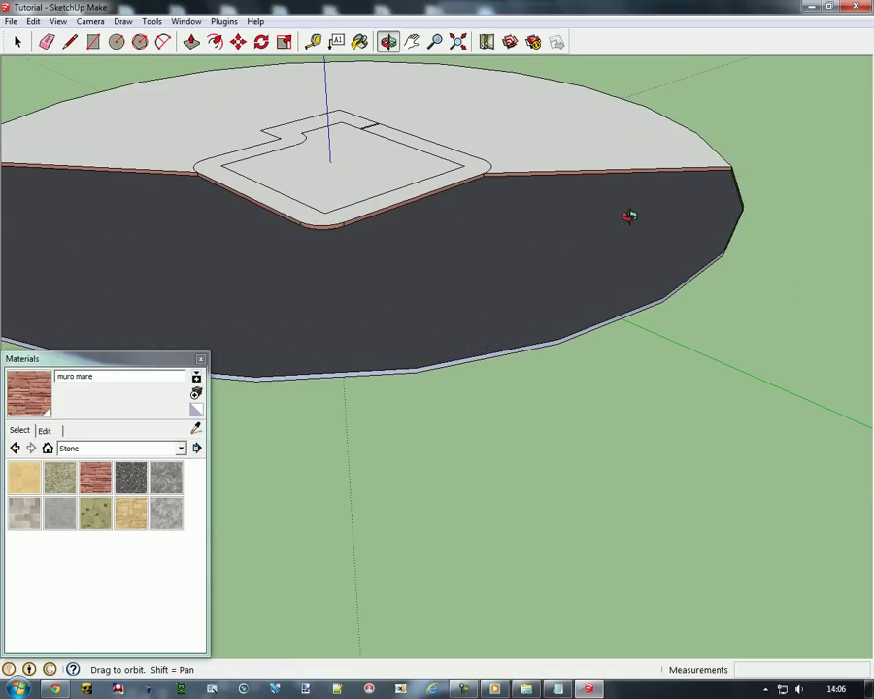
scroll(629, 216, down, 2)
drag(193, 139, 640, 398)
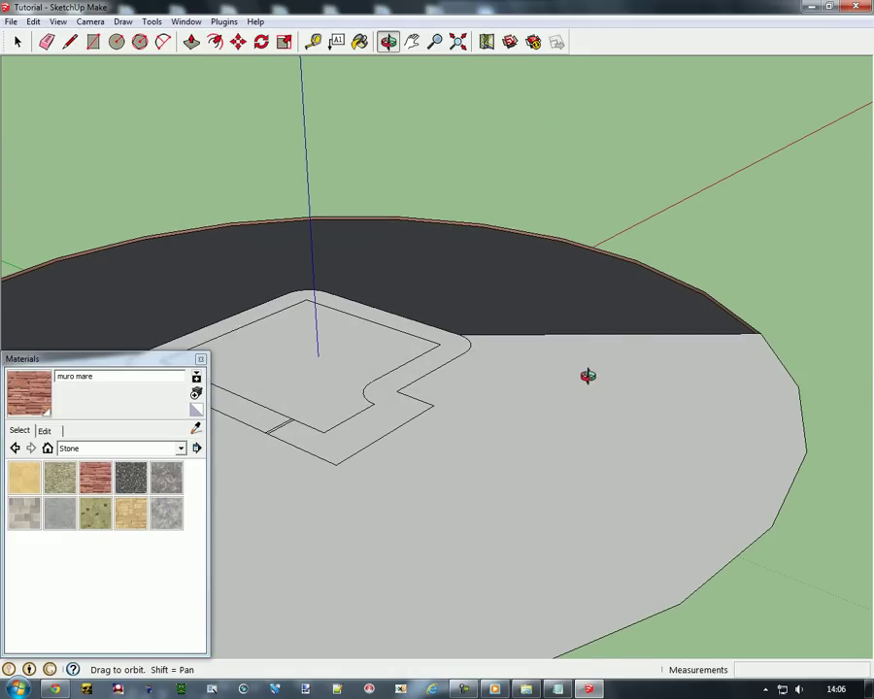
drag(588, 375, 392, 112)
drag(410, 161, 525, 369)
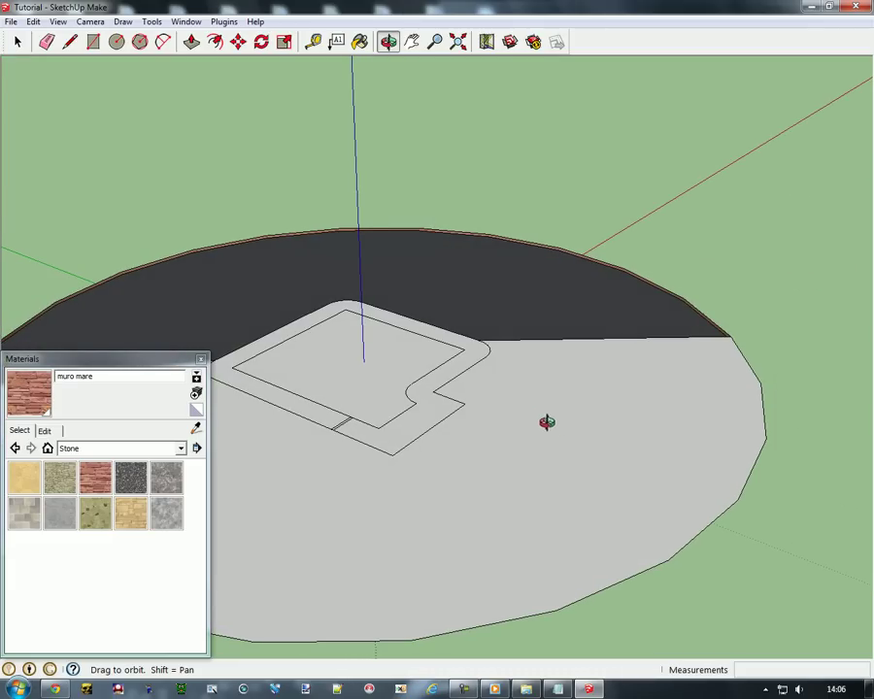
click(17, 42)
click(517, 445)
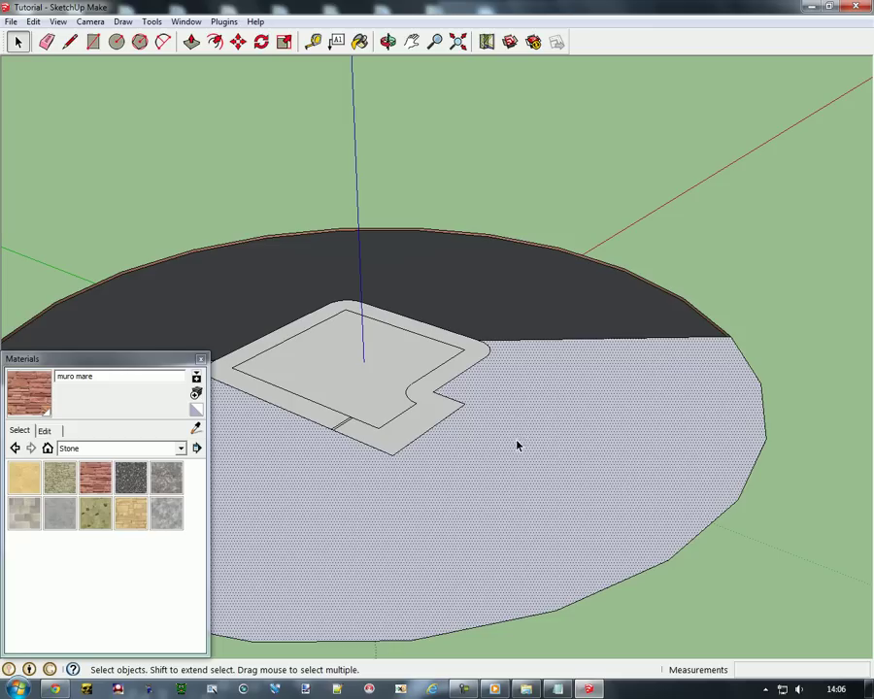
click(192, 41)
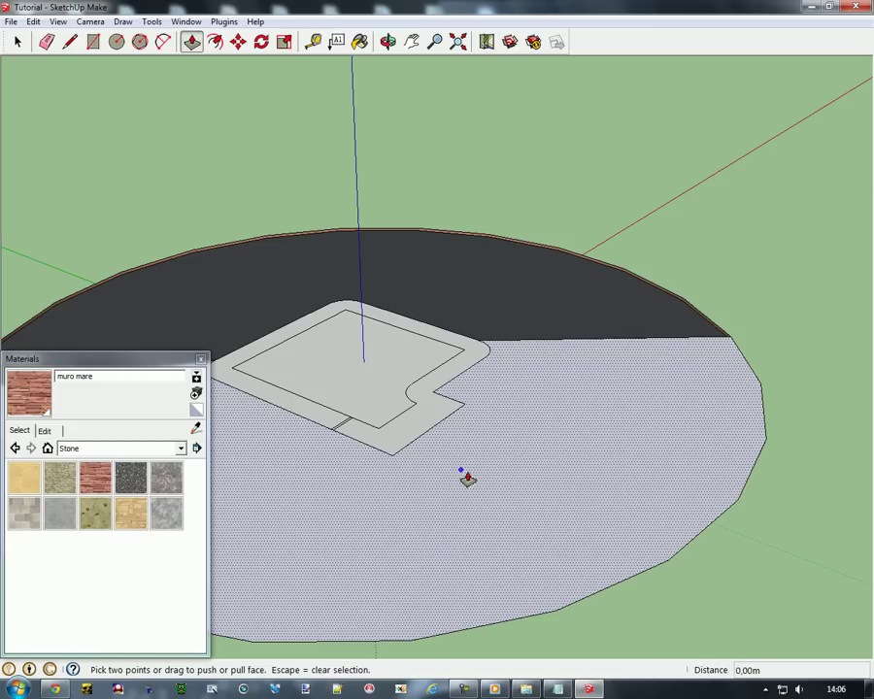
drag(470, 478, 468, 470)
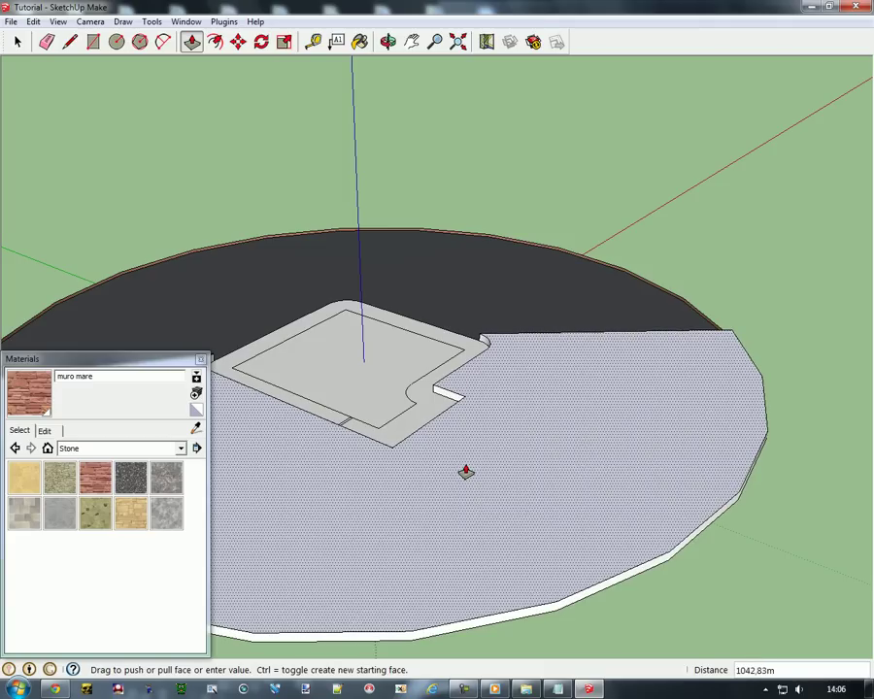
click(465, 472)
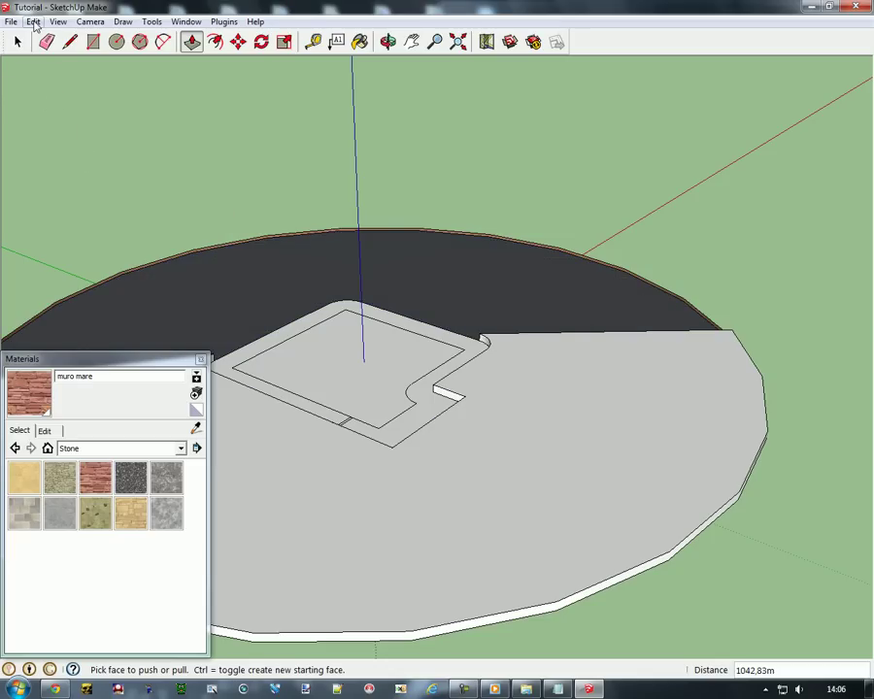
click(34, 24)
click(44, 36)
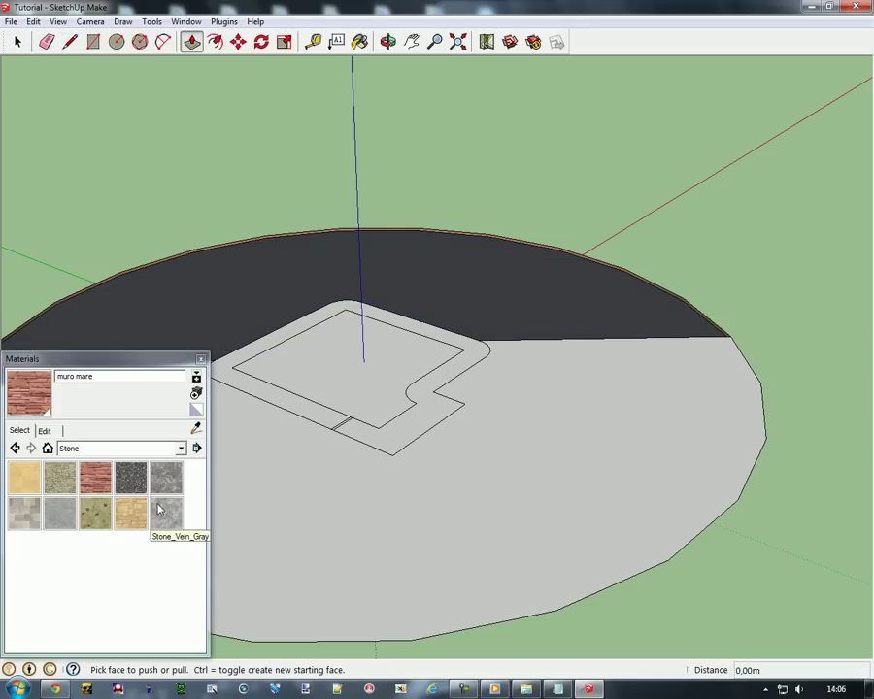
- Paint the land area around the track with Stone_Masonry_Multi and rename the material muro
click(23, 515)
click(356, 559)
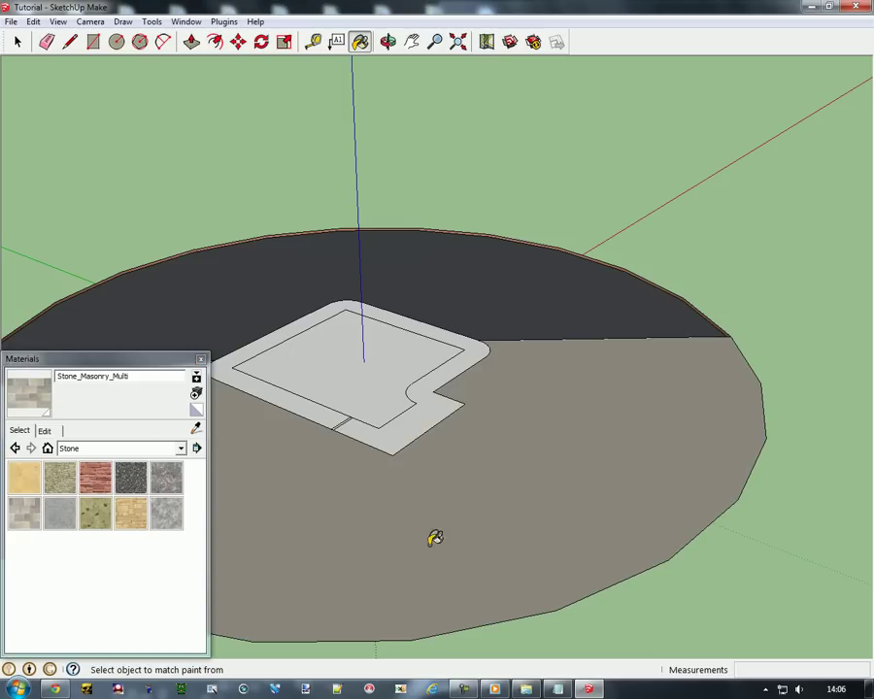
click(44, 431)
double_click(139, 377)
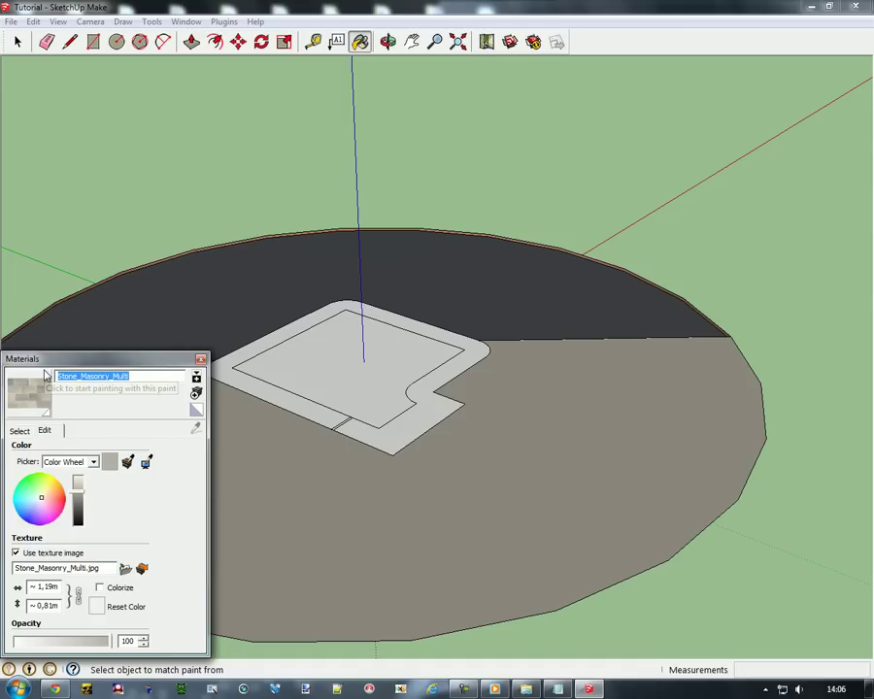
text(muro)
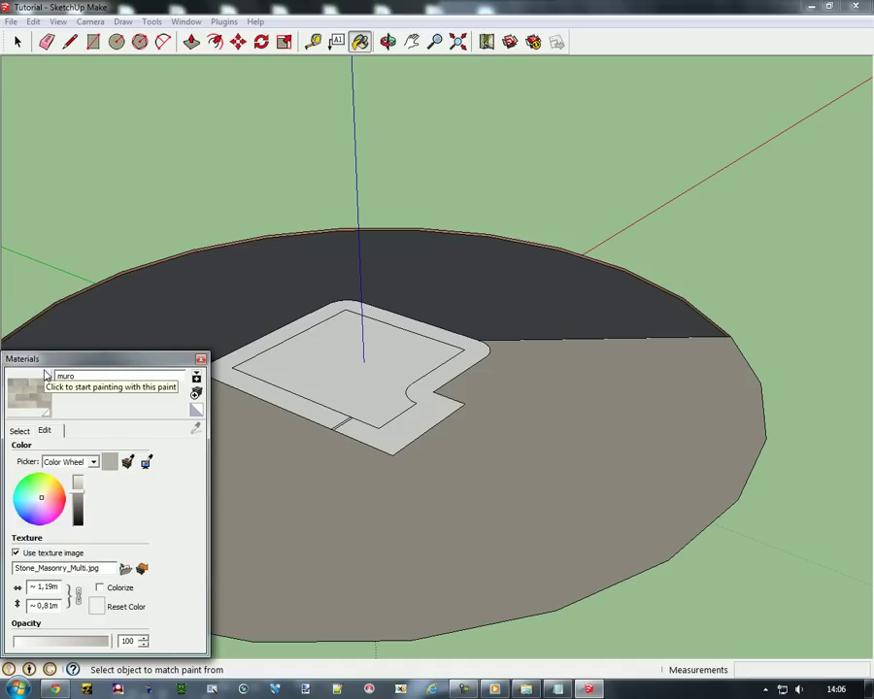
- Set the muro material's texture width to 700 m and check the brick size beside the track
drag(45, 586, 16, 589)
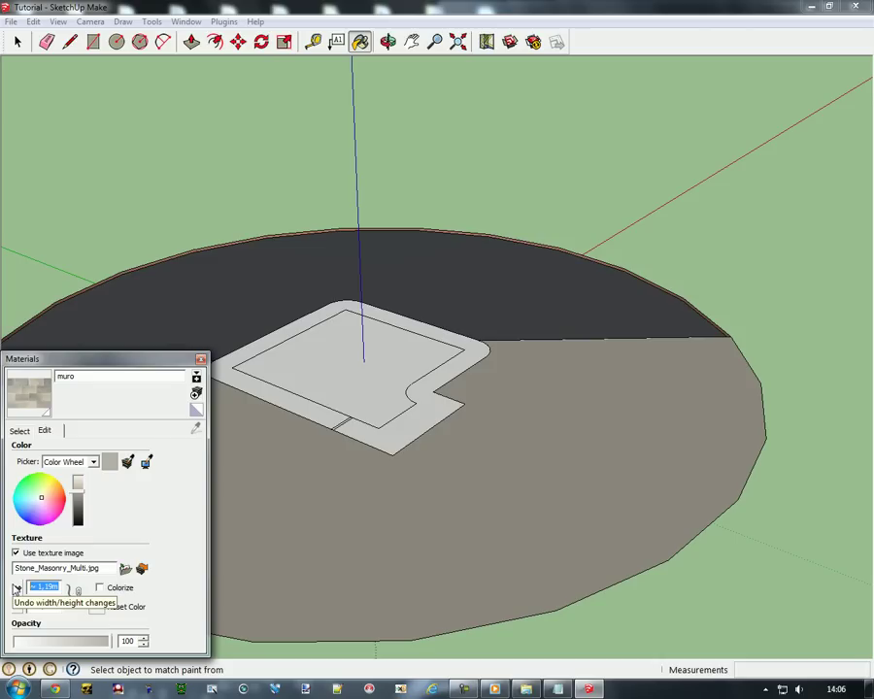
text(70)
key(Return)
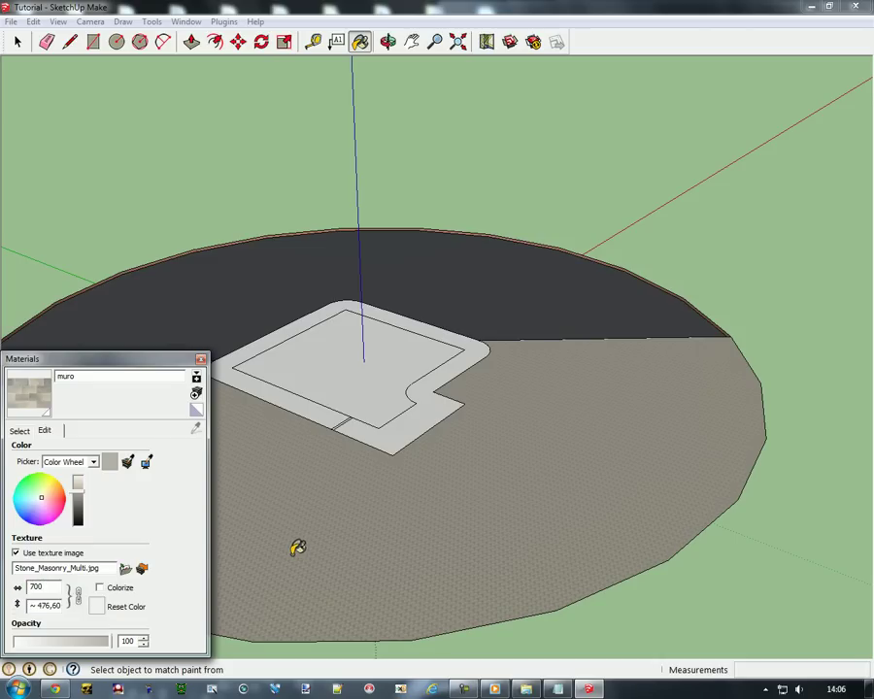
scroll(332, 447, up, 5)
scroll(363, 388, up, 4)
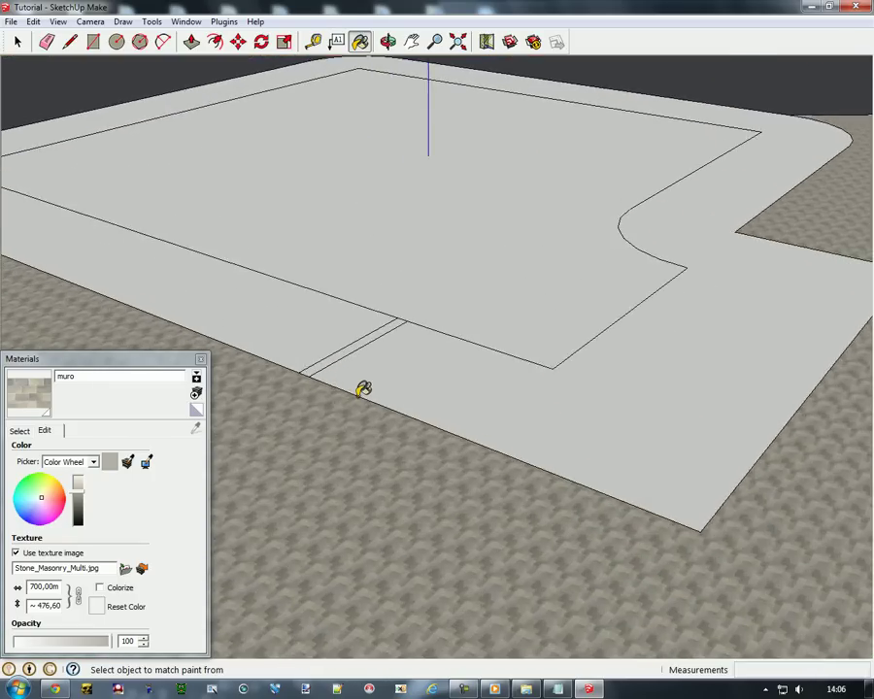
- Set the muro material's texture width to 900 m
click(30, 586)
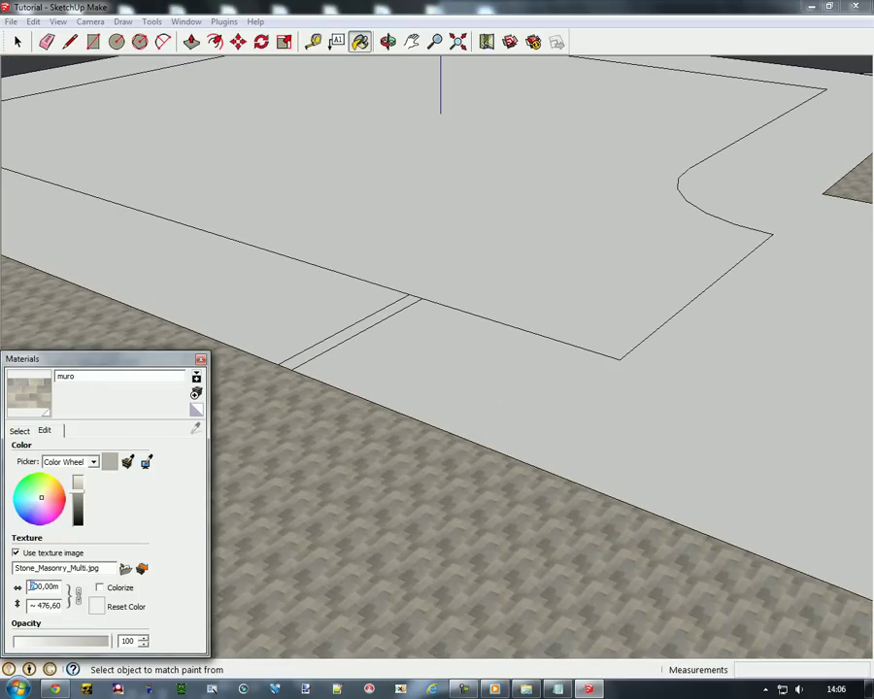
text(9)
key(Return)
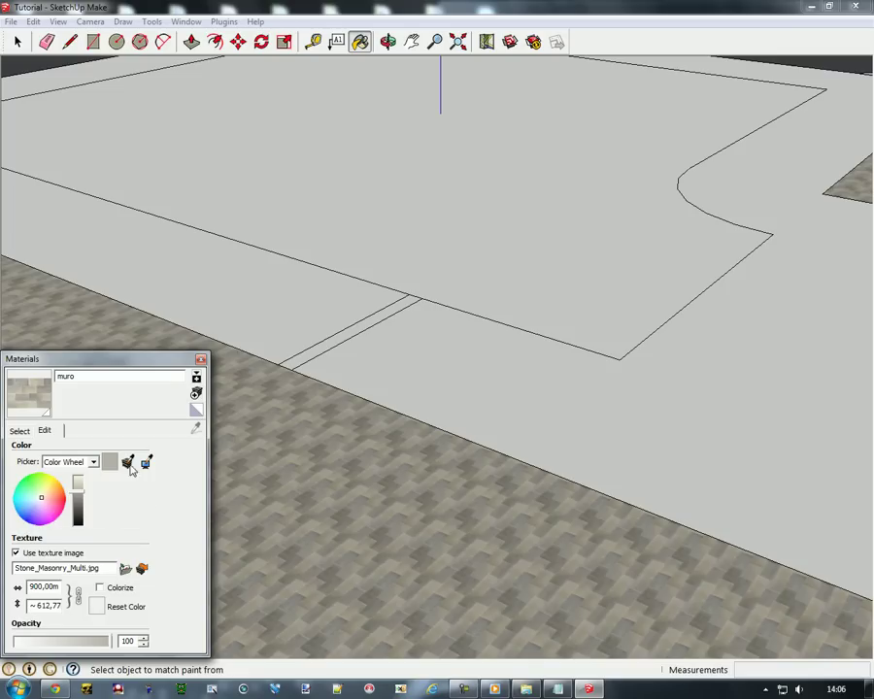
click(18, 431)
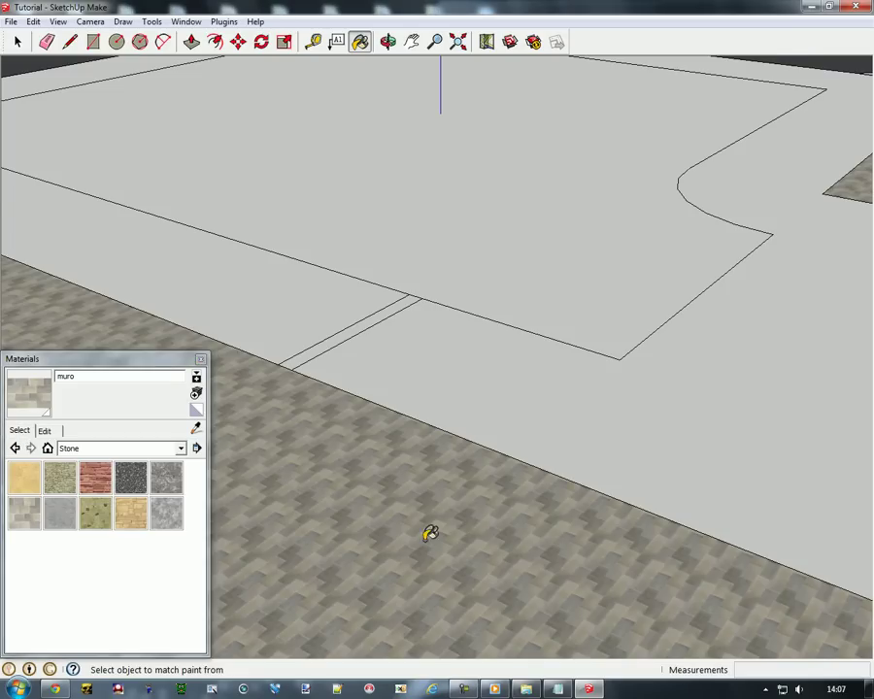
- Raise the muro-painted land area around the track by about 1017 m with Push/Pull
scroll(310, 501, down, 6)
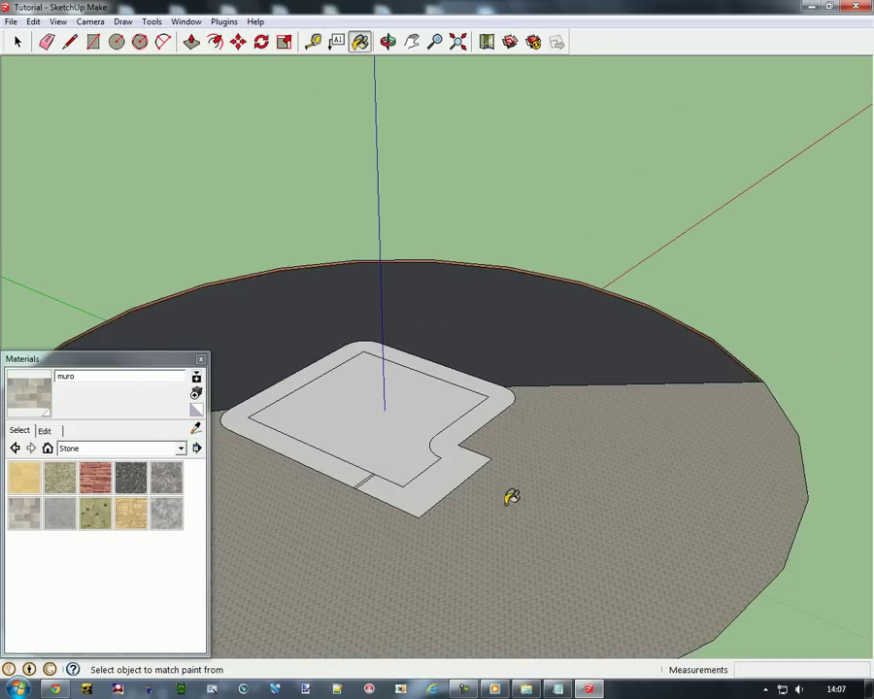
scroll(512, 497, down, 2)
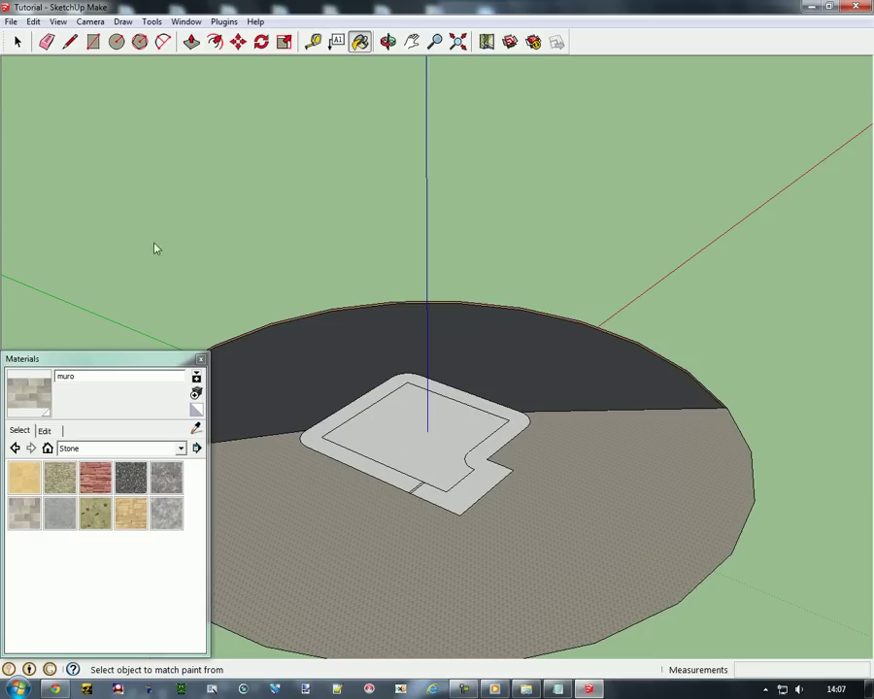
click(192, 40)
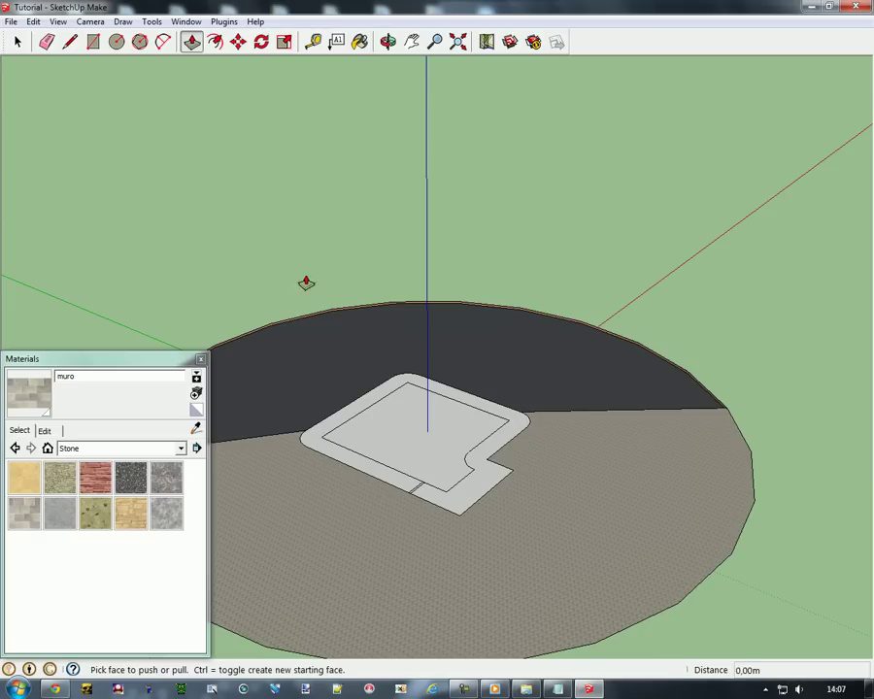
click(433, 574)
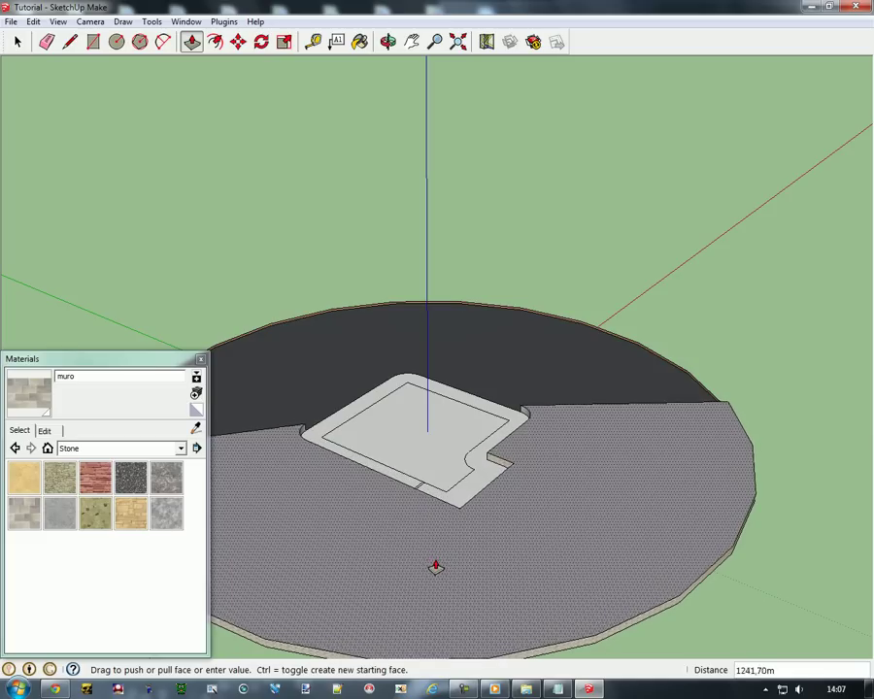
click(436, 568)
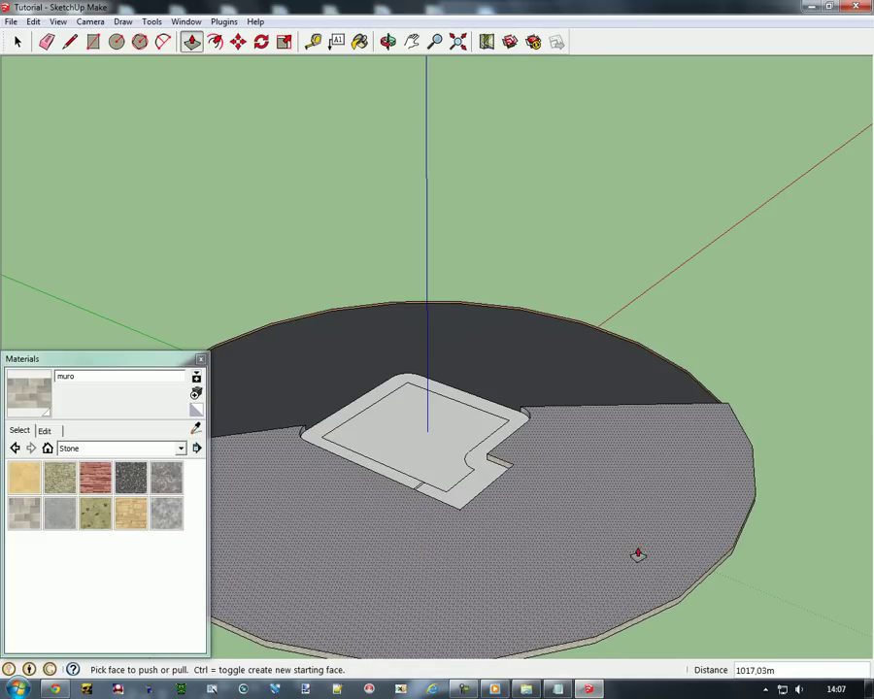
- Examine the raised land and the new walls along the track from several sides
click(387, 42)
drag(544, 538, 622, 516)
drag(521, 433, 221, 304)
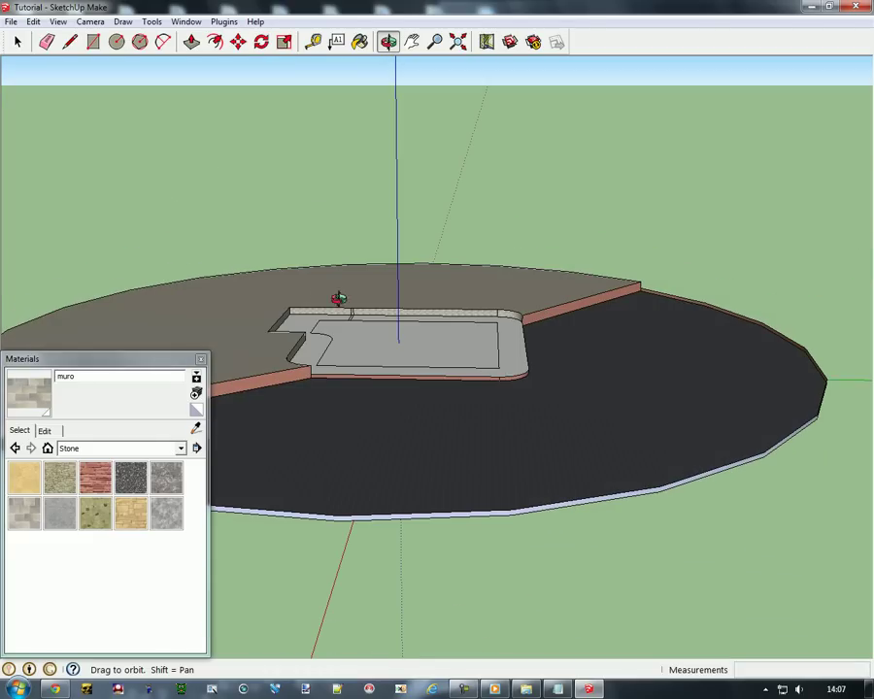
drag(443, 347, 303, 215)
scroll(369, 215, up, 2)
scroll(377, 363, up, 2)
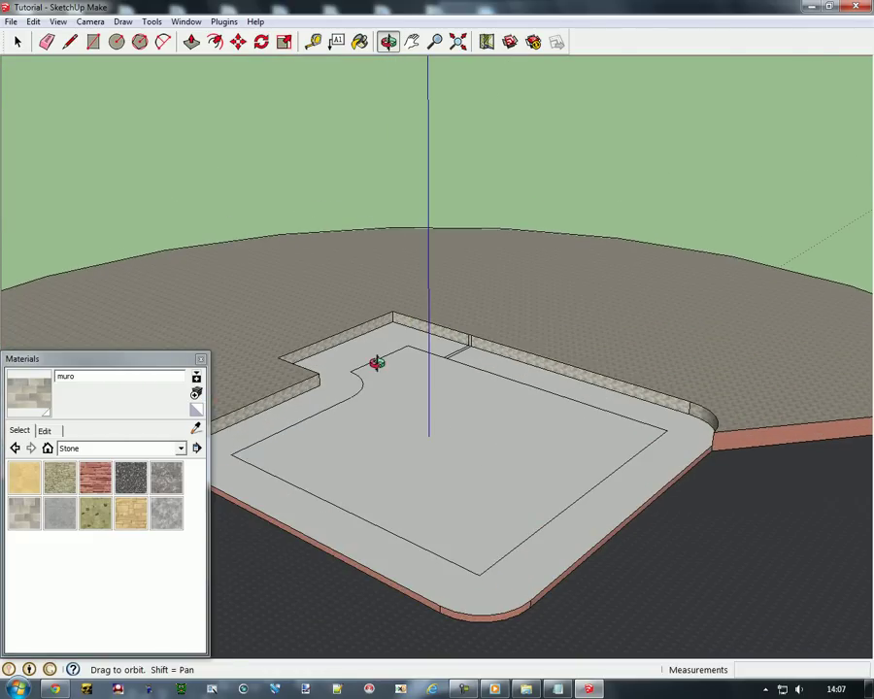
scroll(262, 365, up, 1)
scroll(326, 367, up, 2)
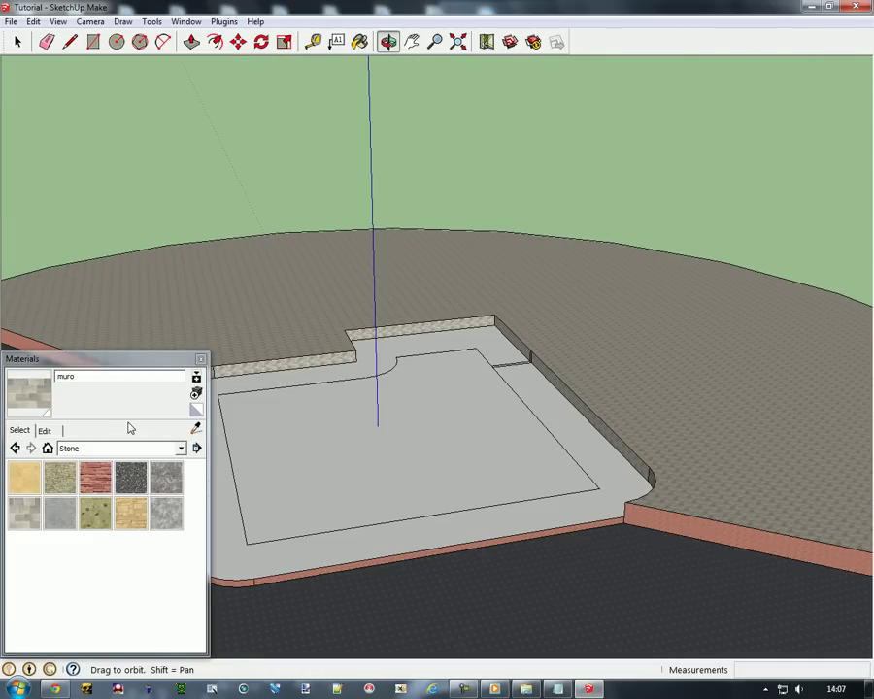
click(17, 42)
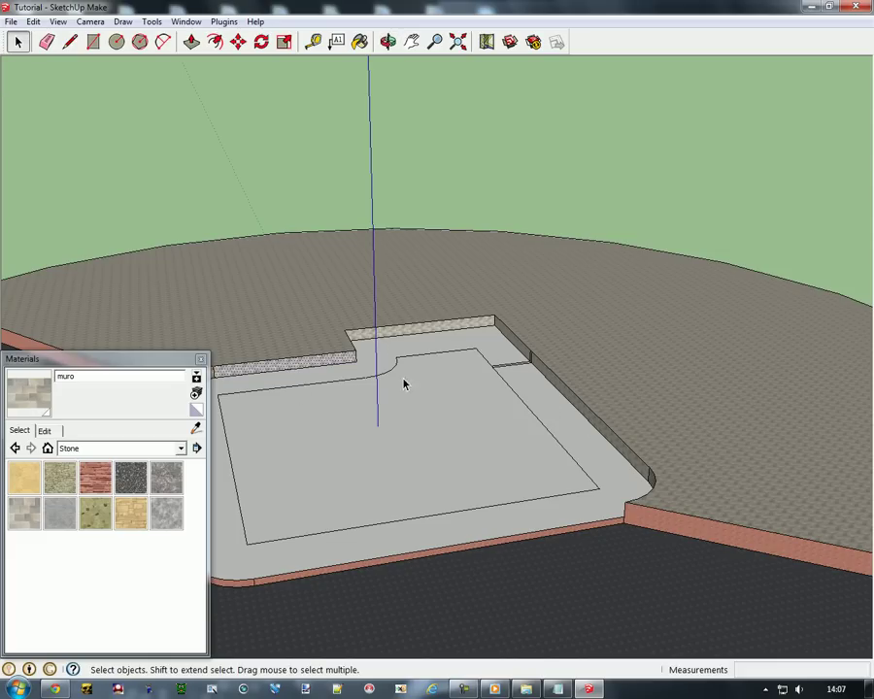
- Paint the narrow start-line strip across the road with Tile_Checker_BW from the Tile collection
click(387, 42)
drag(364, 203, 432, 367)
scroll(431, 367, up, 10)
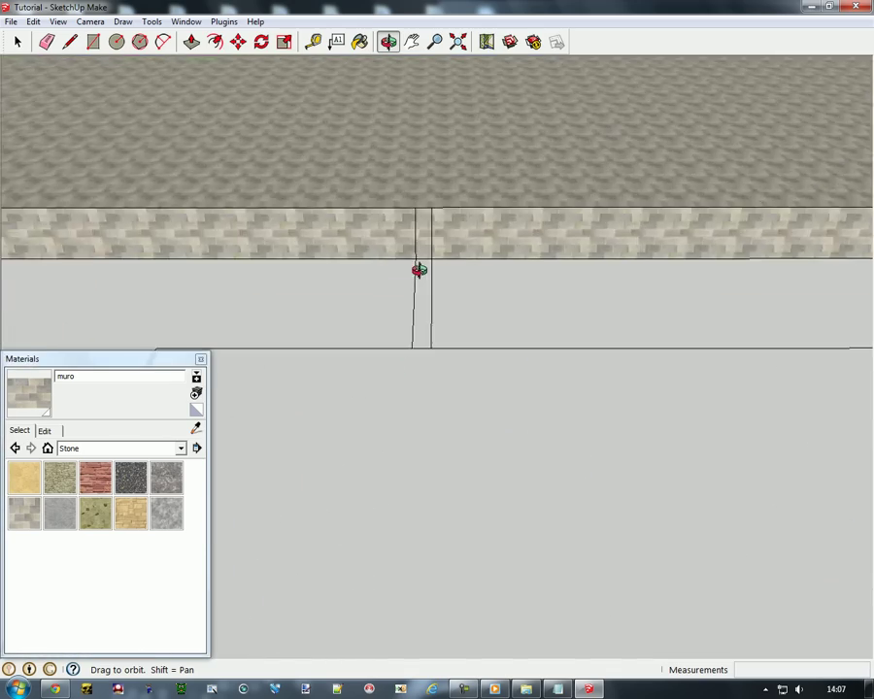
drag(420, 269, 618, 444)
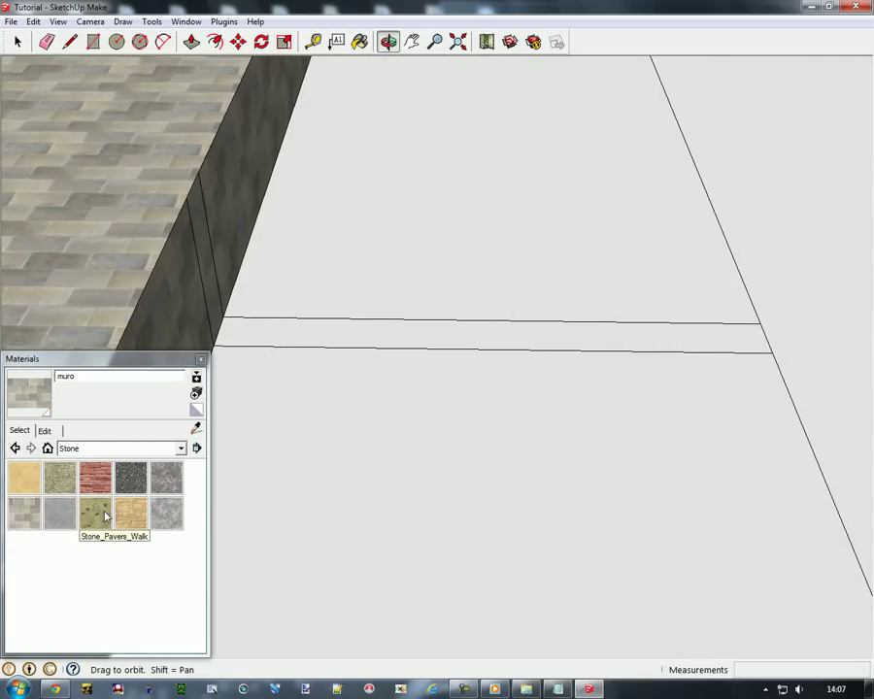
click(44, 430)
click(19, 430)
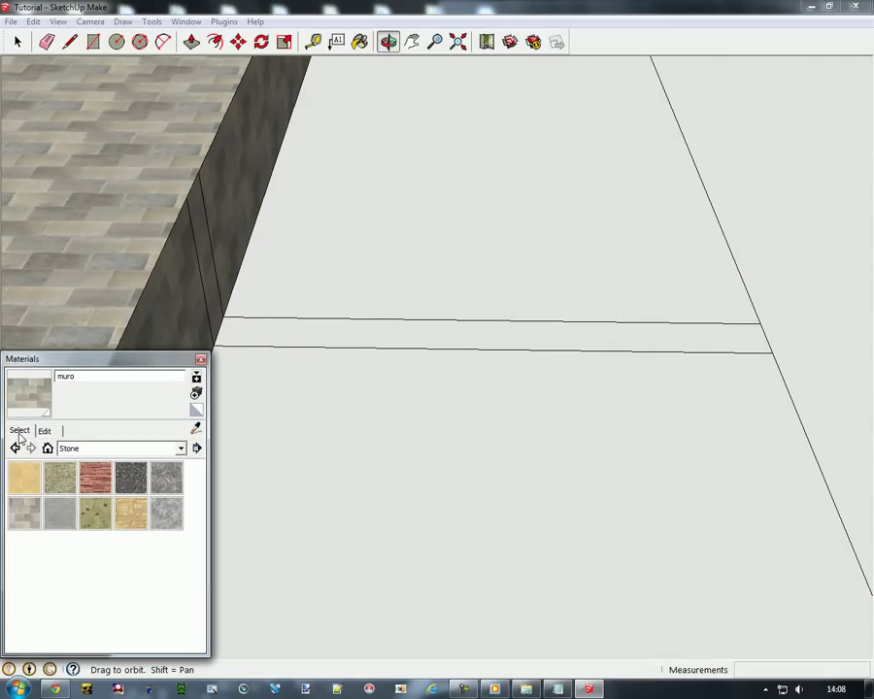
click(112, 448)
click(78, 571)
click(143, 483)
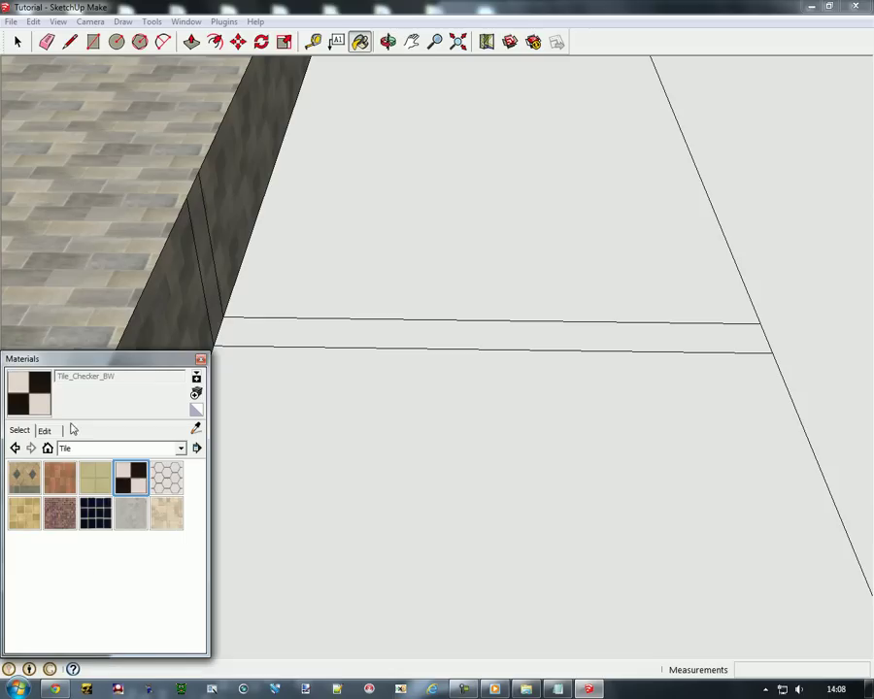
click(325, 332)
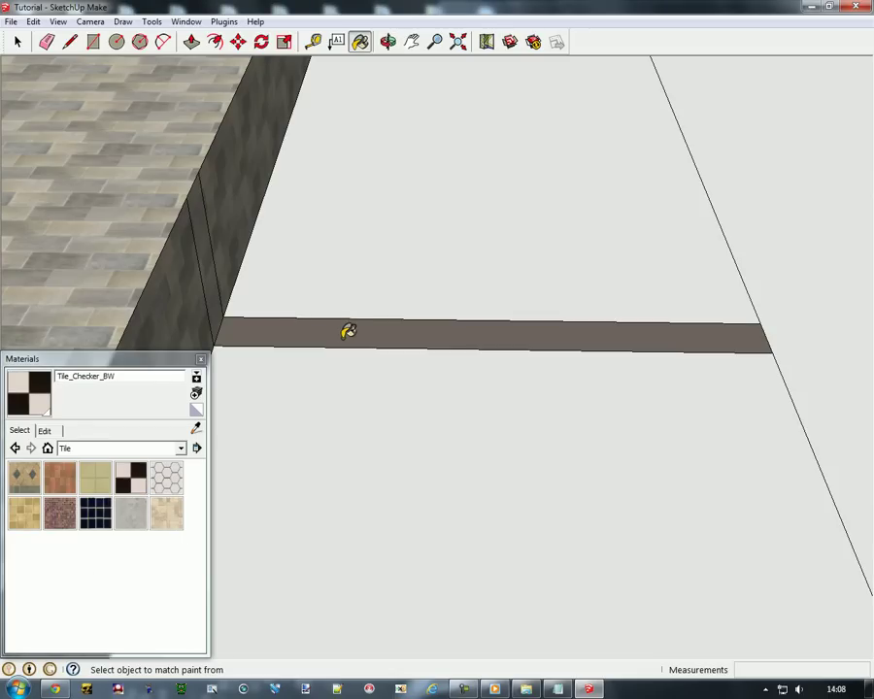
- Set the Tile_Checker_BW texture width to 200 m and check how the squares fit the start line
click(45, 431)
click(57, 586)
text(200,00m)
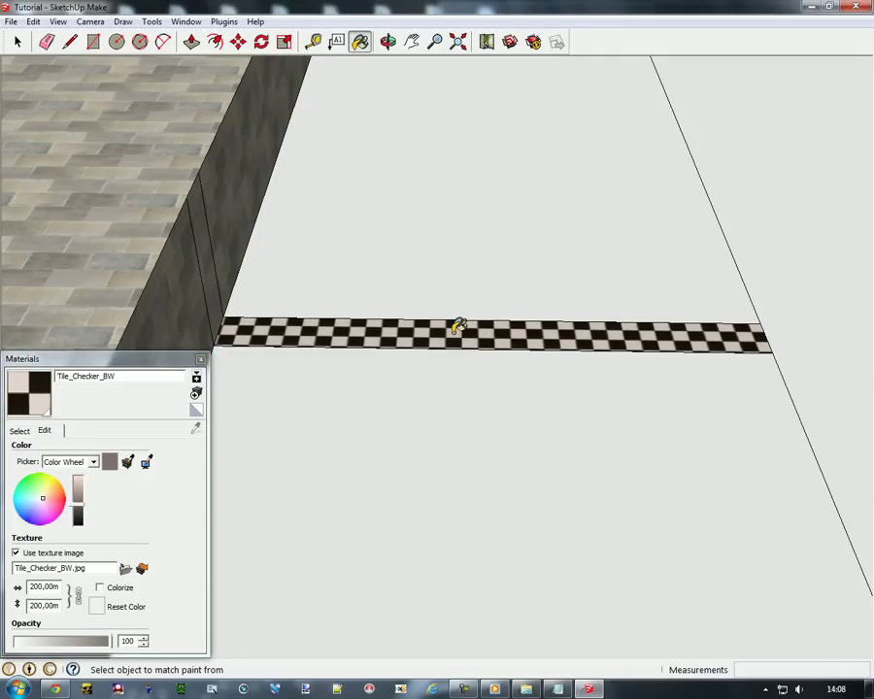
scroll(463, 328, up, 5)
scroll(456, 355, up, 3)
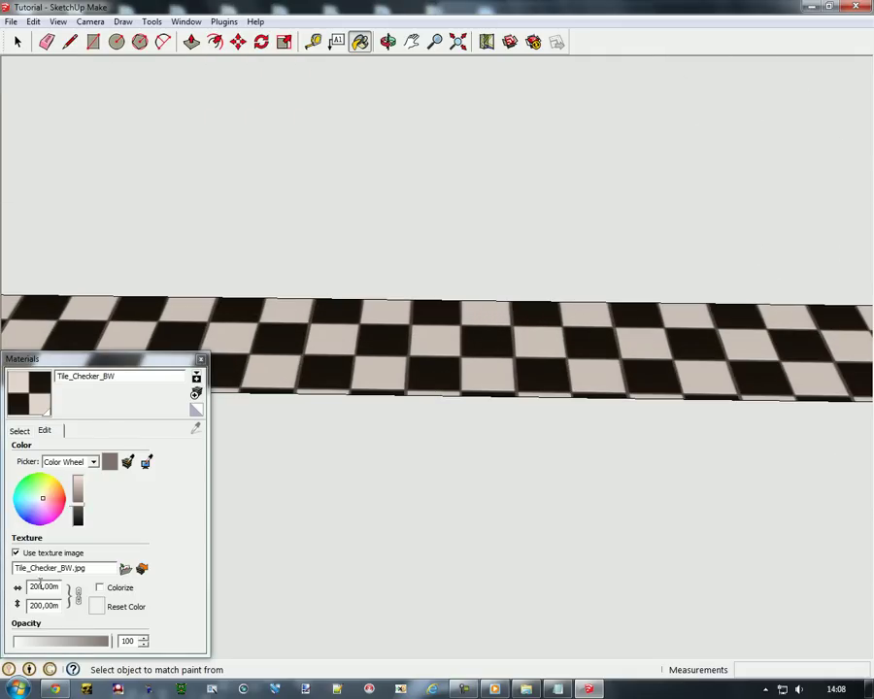
- Try texture widths of 210 m and 300 m for the checkered start-line material
drag(58, 587, 15, 590)
text(210)
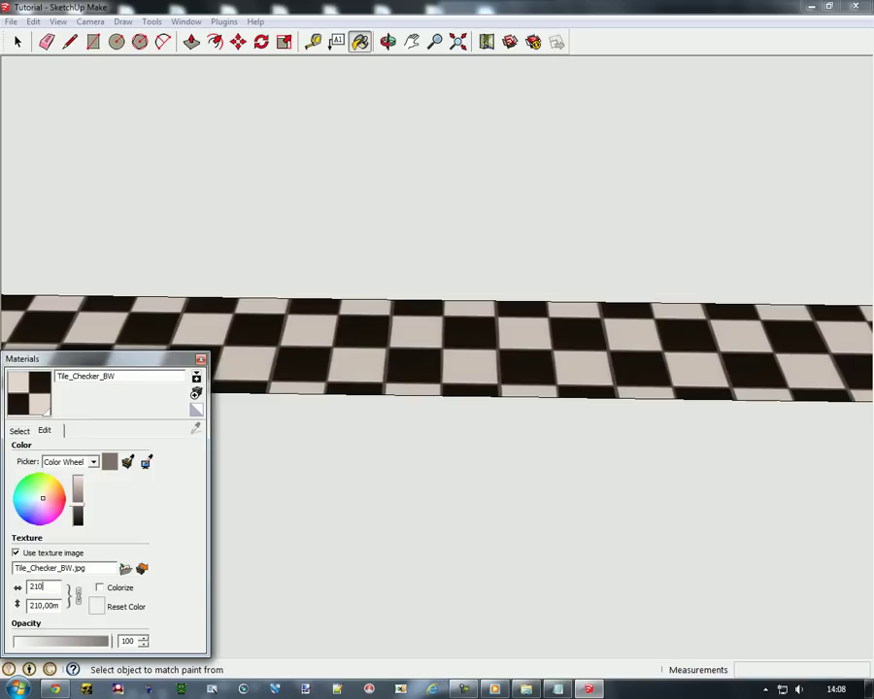
key(BackSpace)
key(BackSpace)
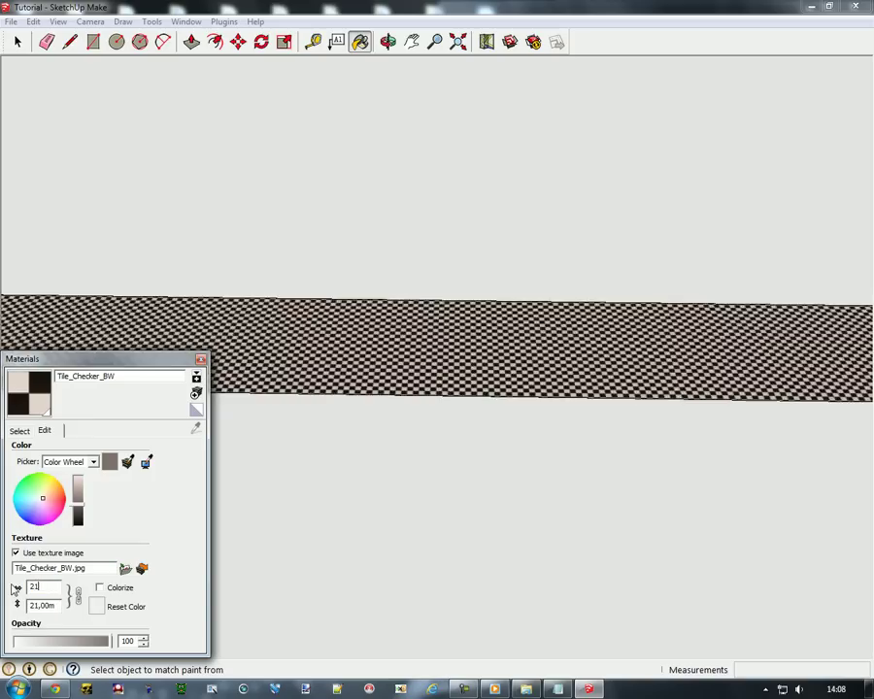
text(0)
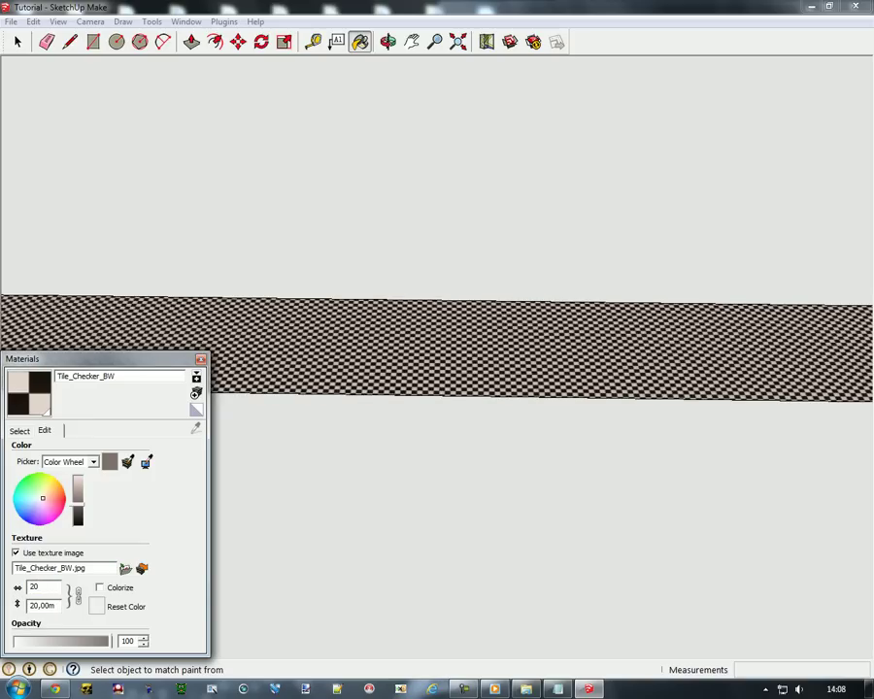
text(5)
key(BackSpace)
key(BackSpace)
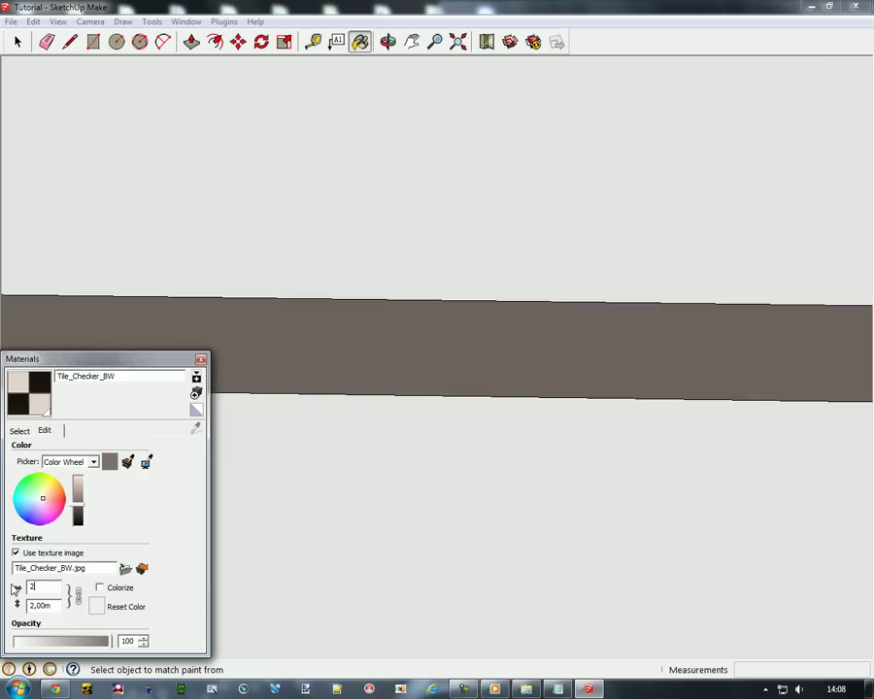
text(300)
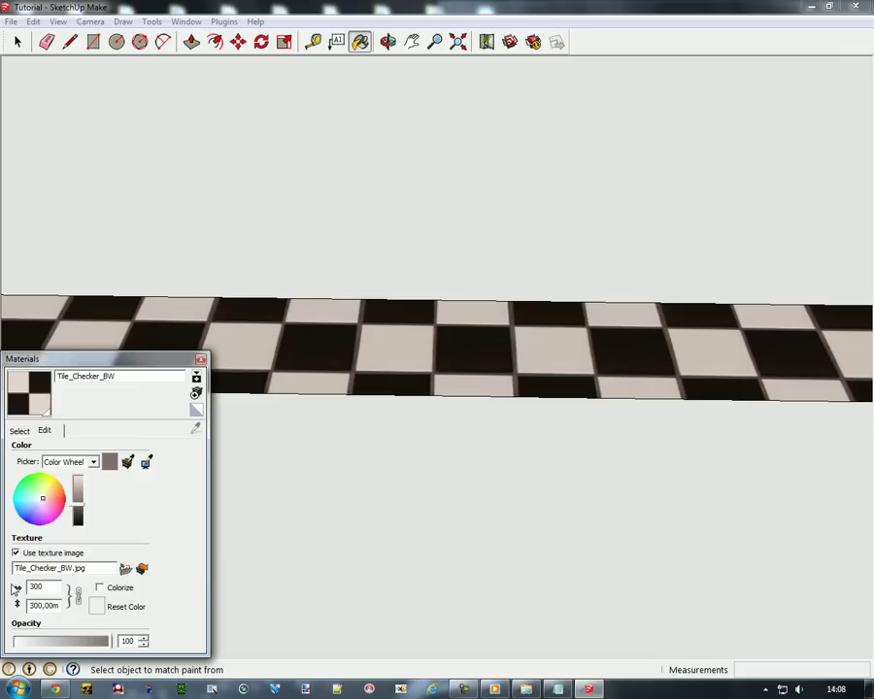
- Set the start-line checker texture width to 251 m and rename the material start
key(BackSpace)
key(BackSpace)
text(250)
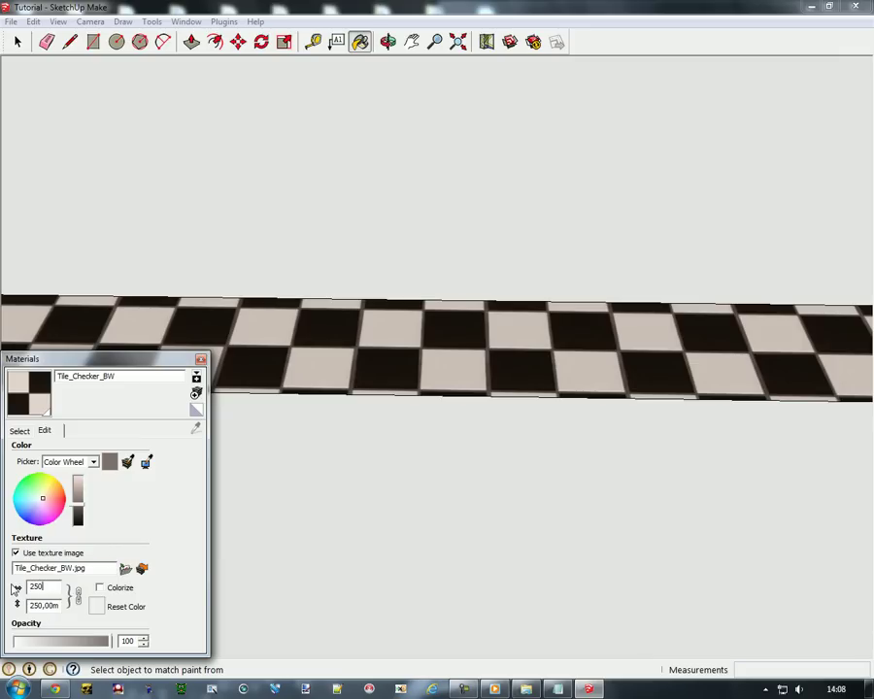
key(BackSpace)
text(1)
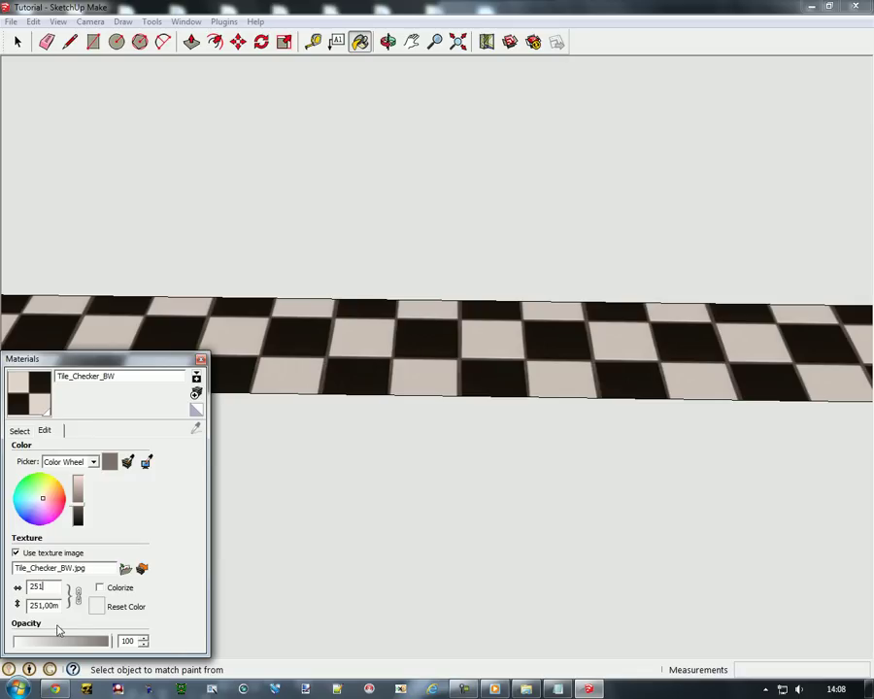
click(20, 431)
double_click(124, 379)
text(start)
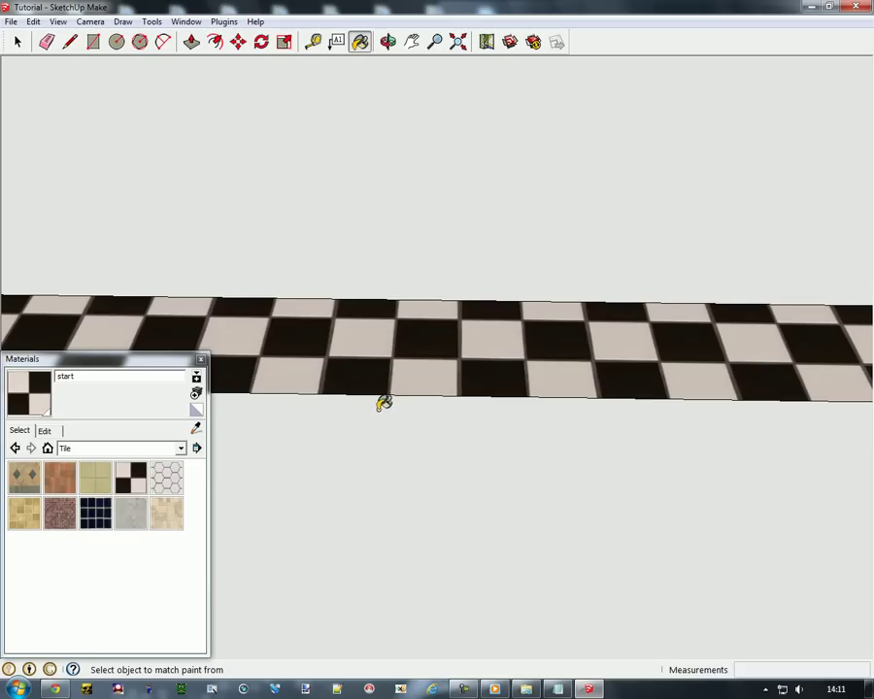
- Paint the infield enclosed by the road with Vegetation_Grass_Artificial from the Vegetation collection
scroll(400, 396, down, 8)
scroll(385, 409, down, 2)
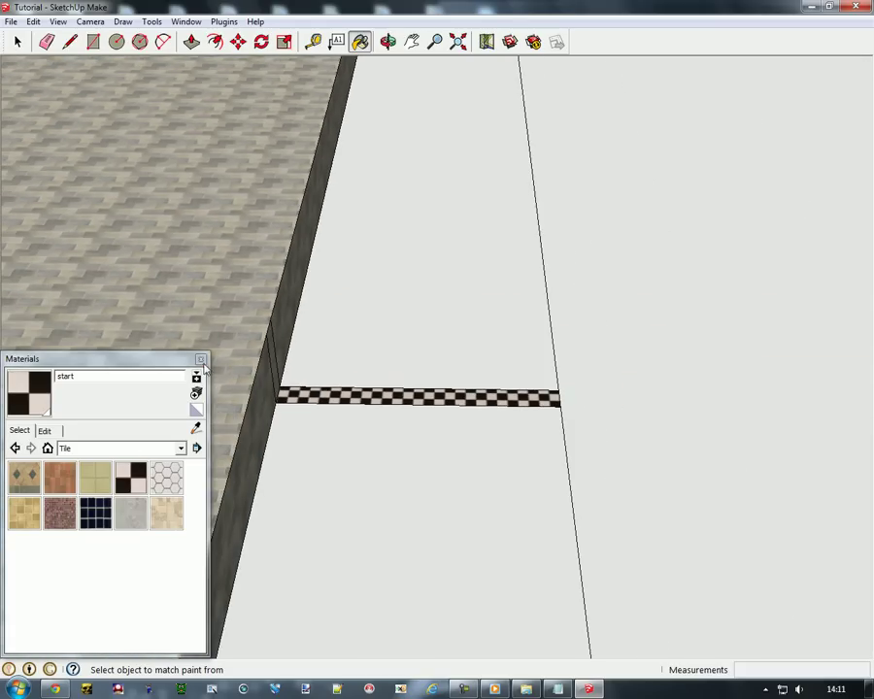
click(200, 359)
middle_drag(538, 429, 240, 398)
scroll(240, 397, down, 4)
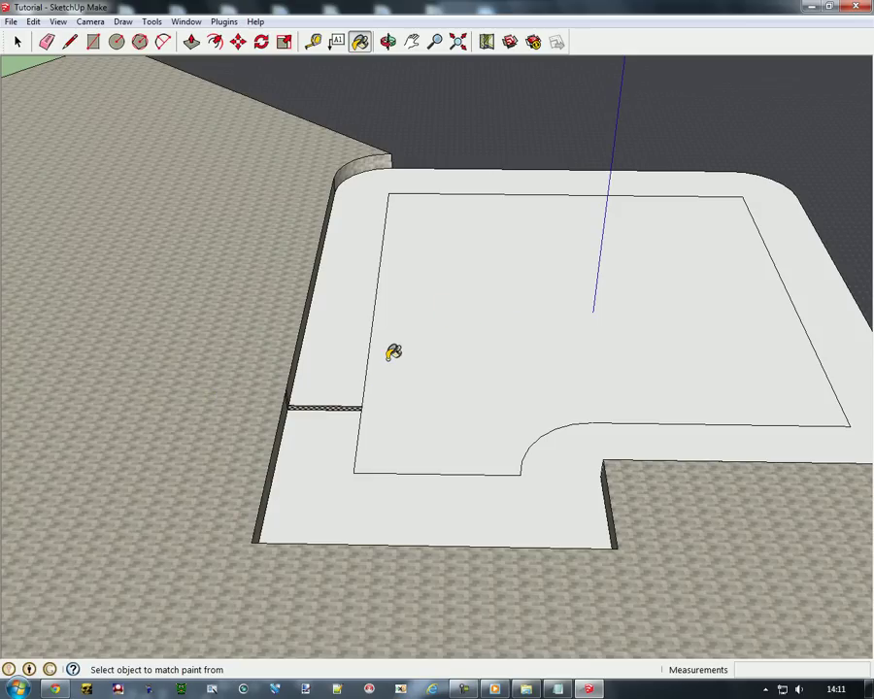
click(360, 41)
click(72, 448)
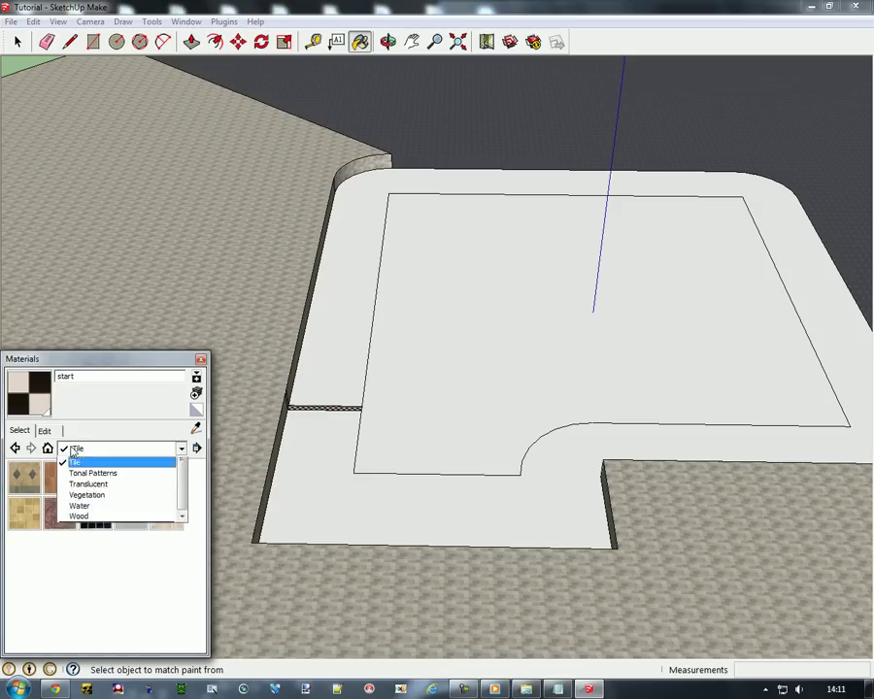
click(144, 577)
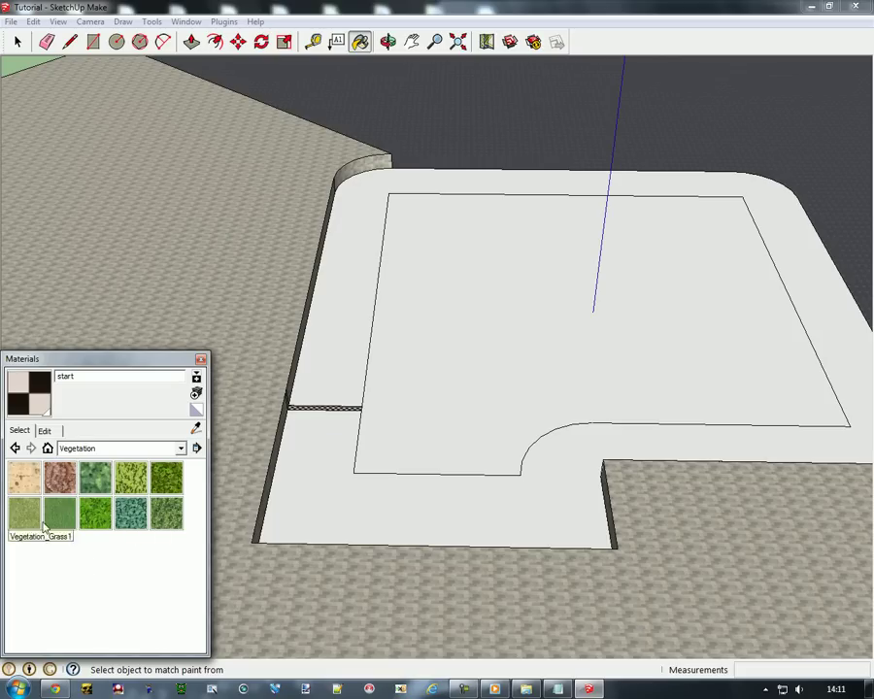
click(61, 515)
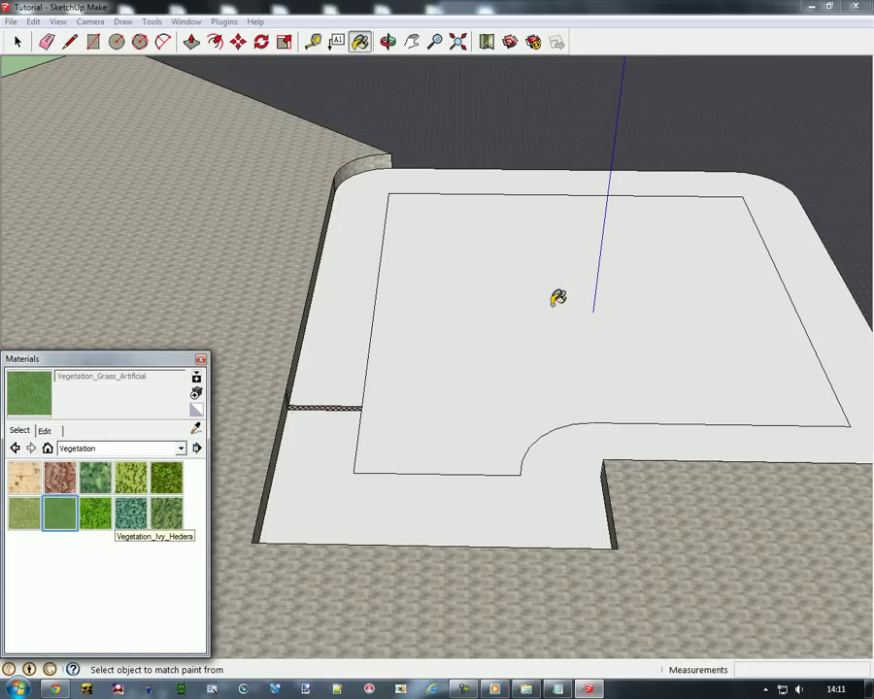
click(557, 299)
- Set the infield grass texture width to 700 m and rename the material erba
click(44, 430)
drag(51, 587, 18, 588)
text(50)
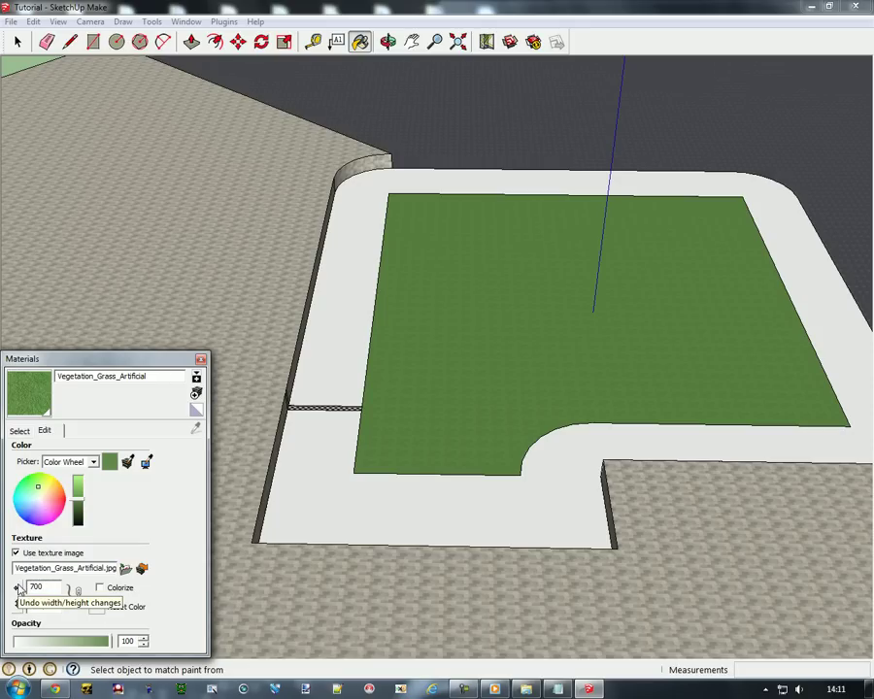
double_click(145, 377)
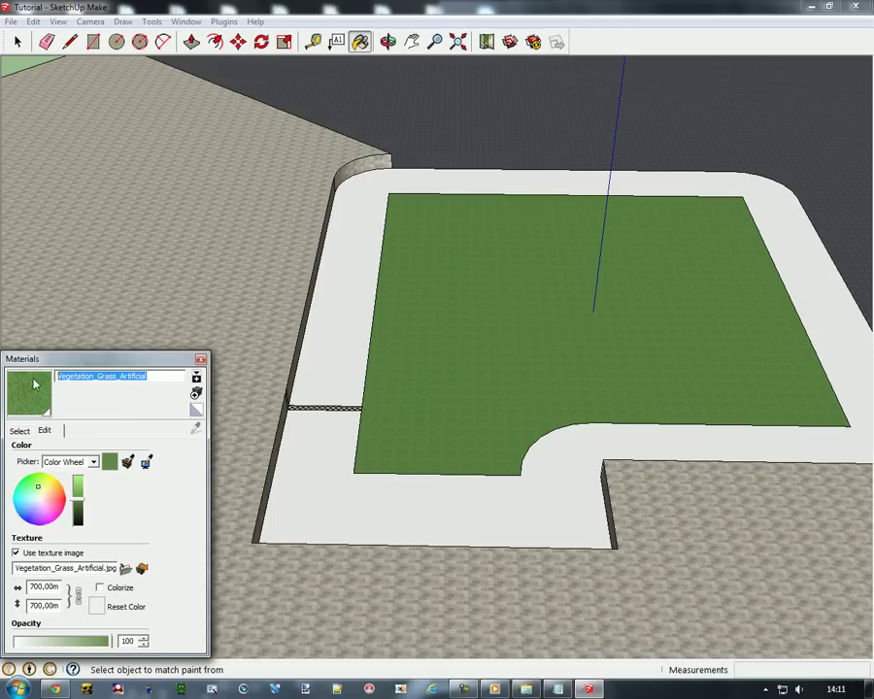
text(erba)
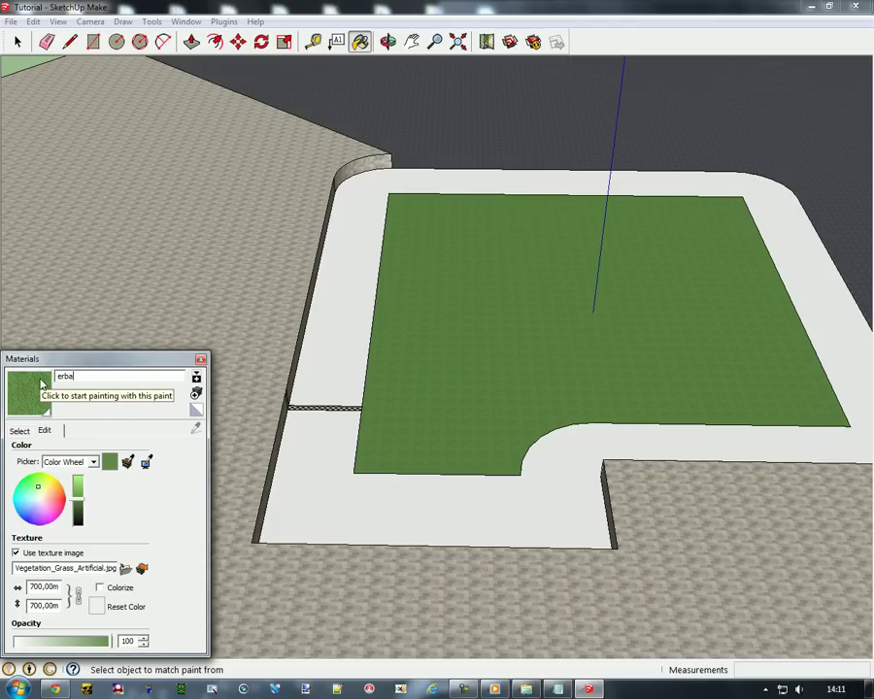
click(21, 430)
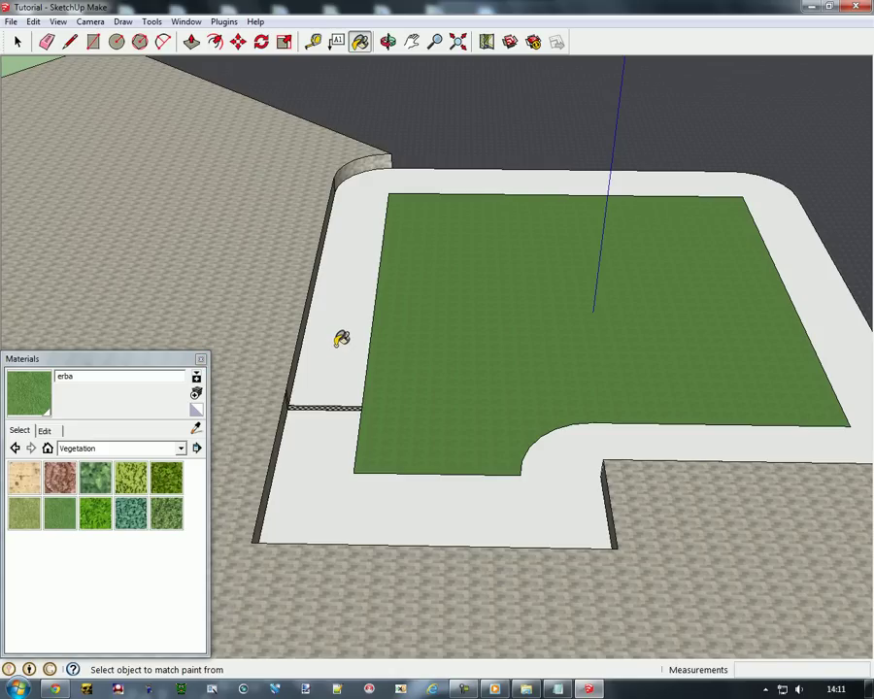
- Paint the road around the grass infield with Stone_Granite_Midnite from the Stone collection
click(100, 450)
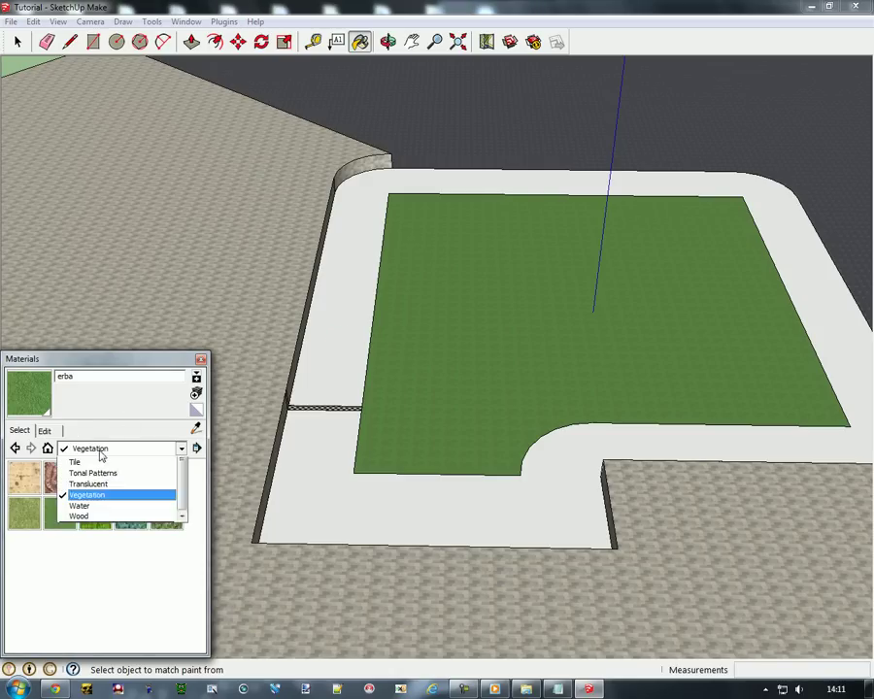
click(133, 562)
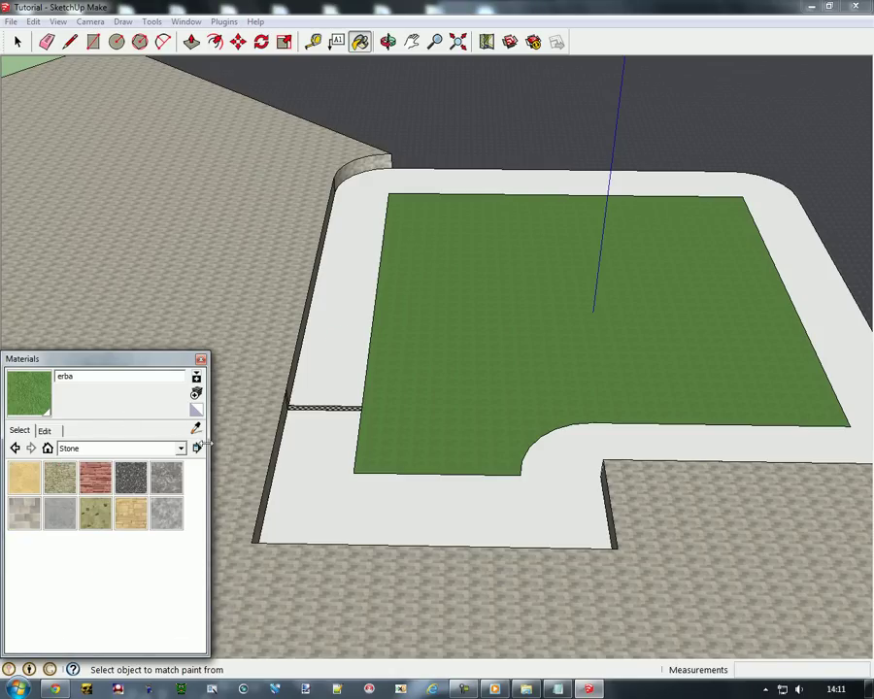
click(134, 478)
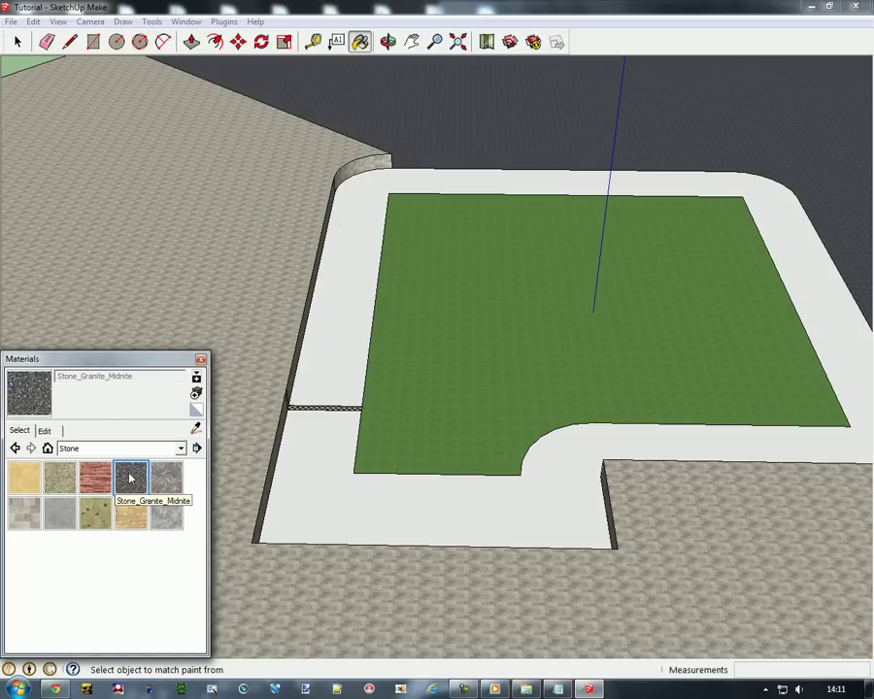
click(52, 430)
click(330, 342)
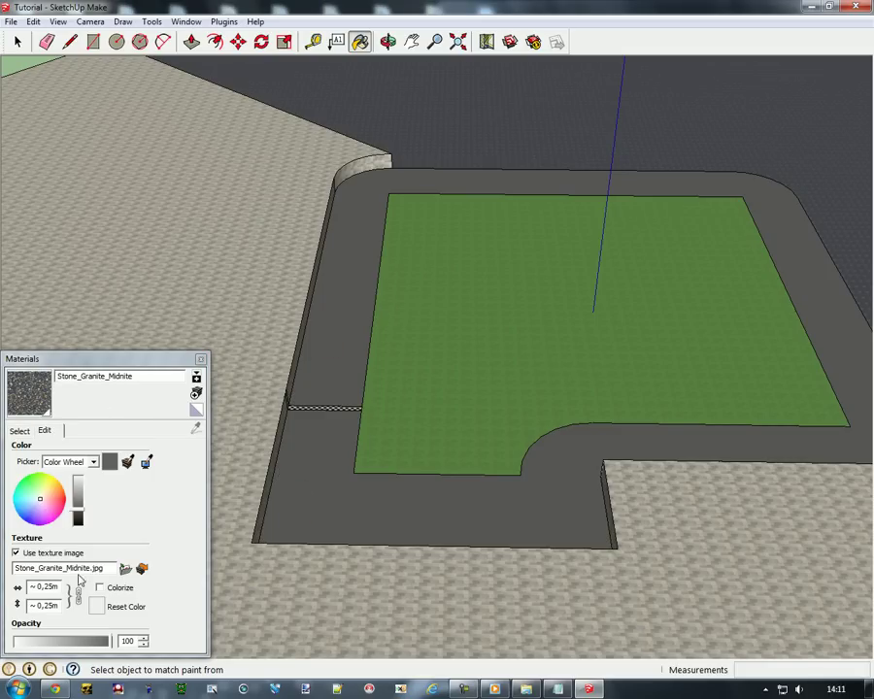
- Rename the road material strada, set its texture width to 900 m, and close the material settings
double_click(56, 379)
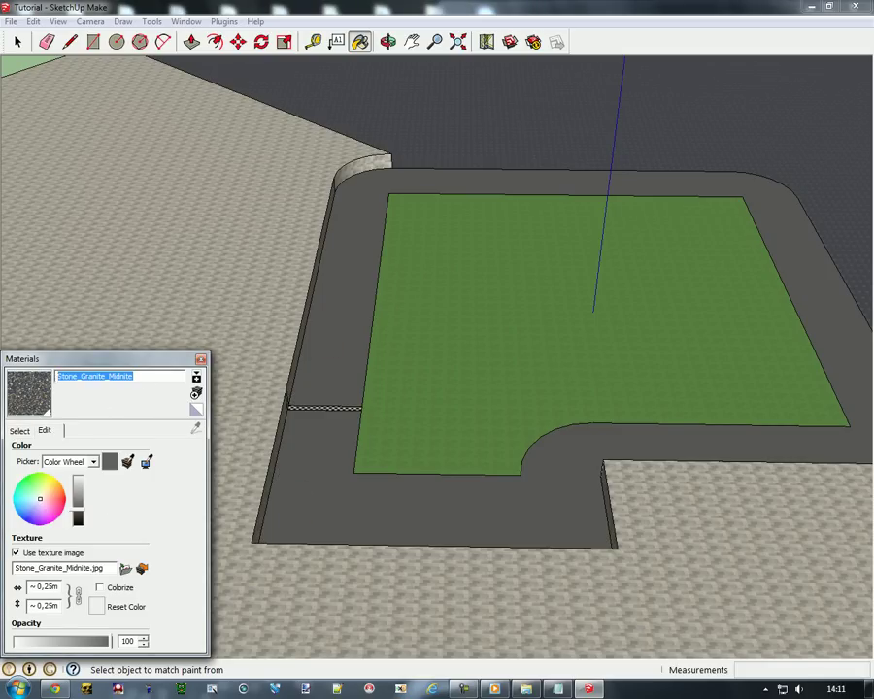
text(strada)
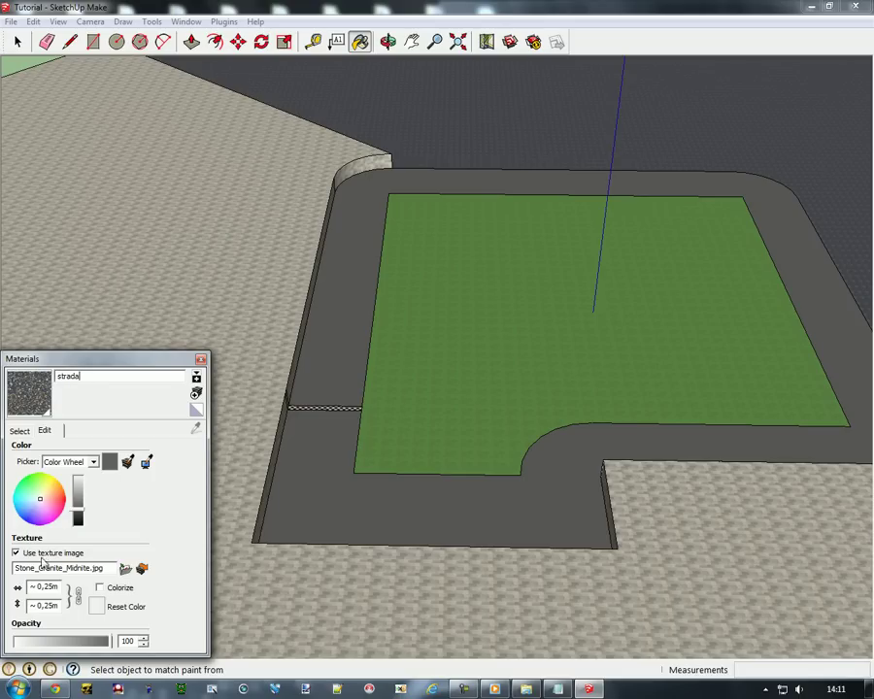
double_click(60, 587)
text(70)
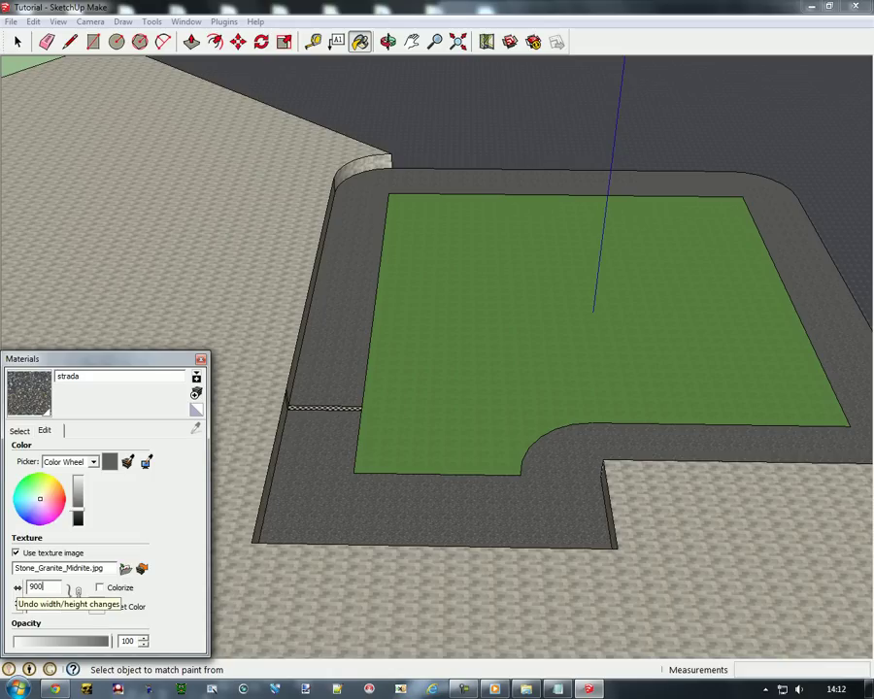
click(20, 430)
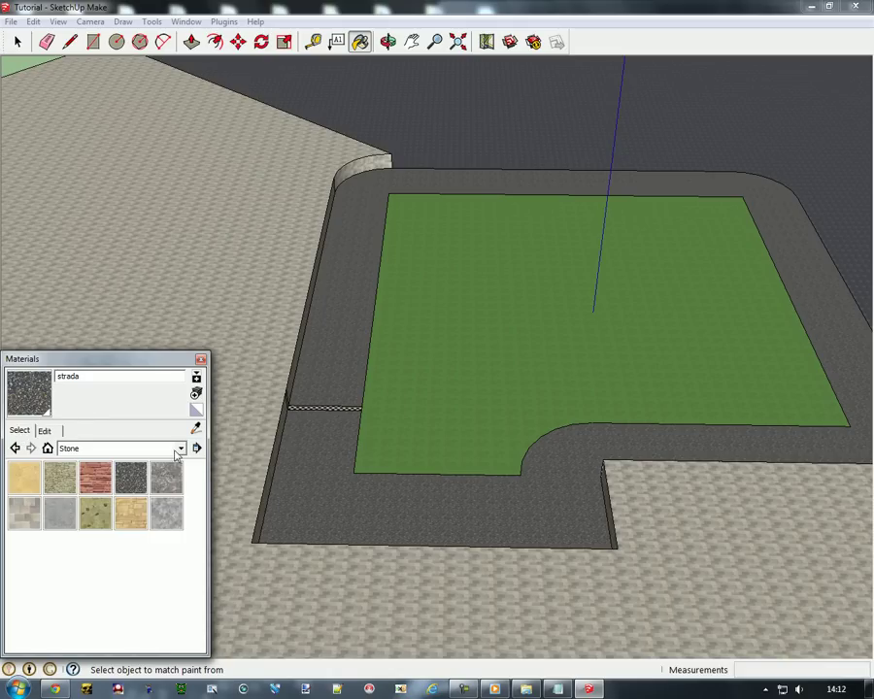
click(201, 359)
- Examine the textured track, the raised land and the sea area from the opposite side
scroll(152, 408, down, 6)
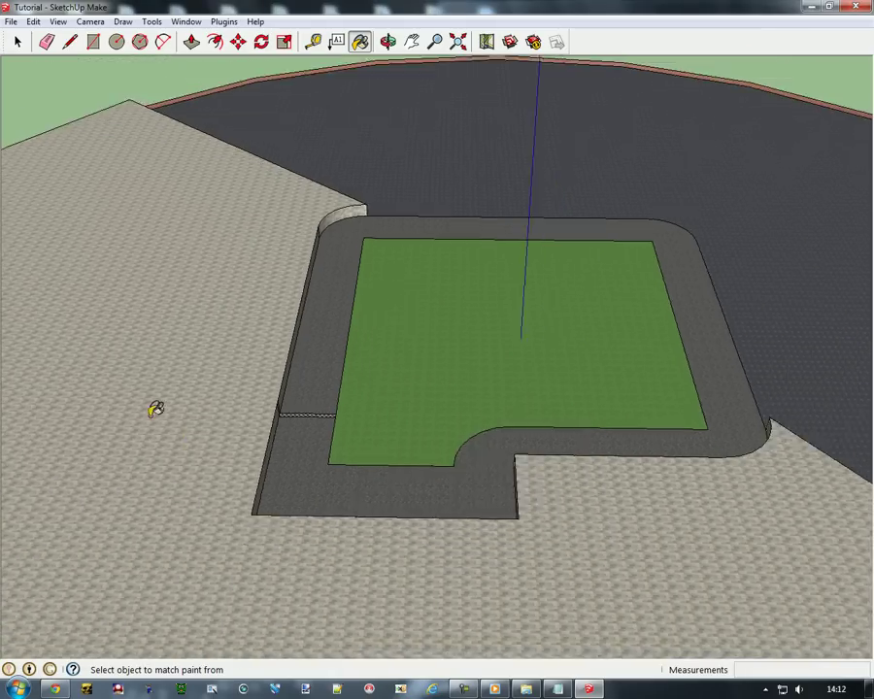
scroll(388, 246, up, 5)
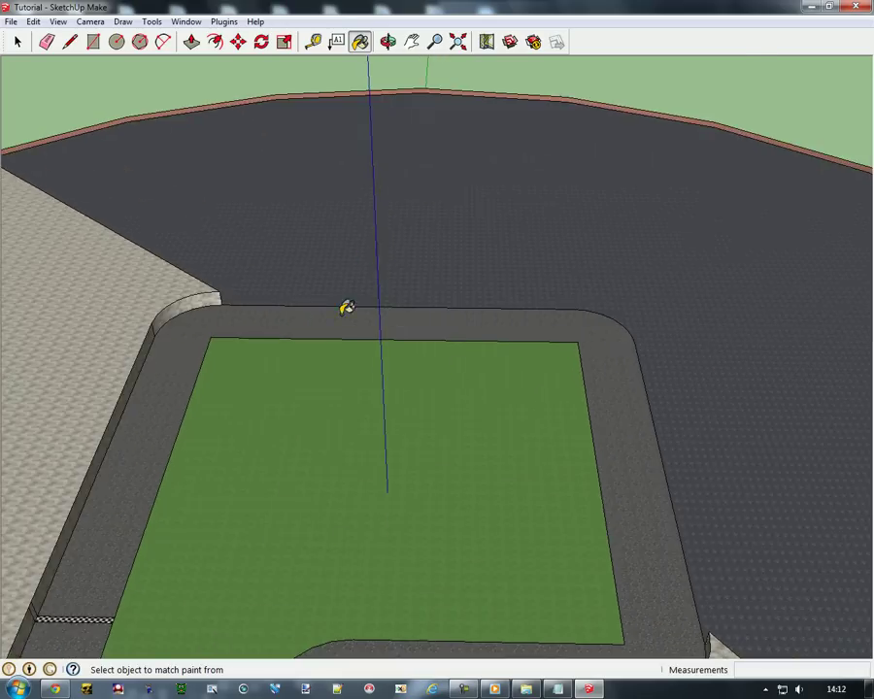
scroll(347, 450, down, 2)
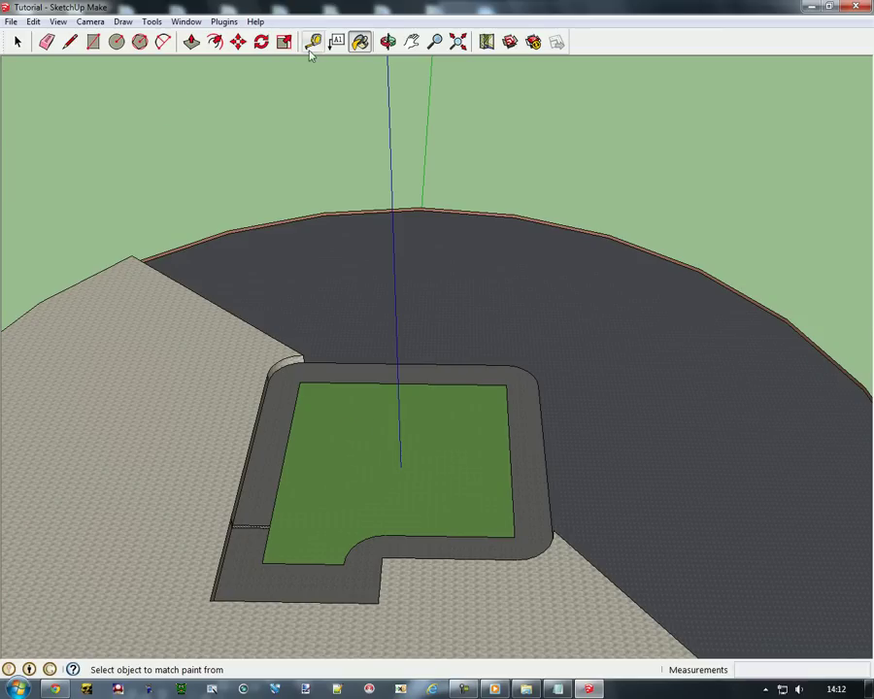
click(387, 42)
drag(121, 384, 362, 295)
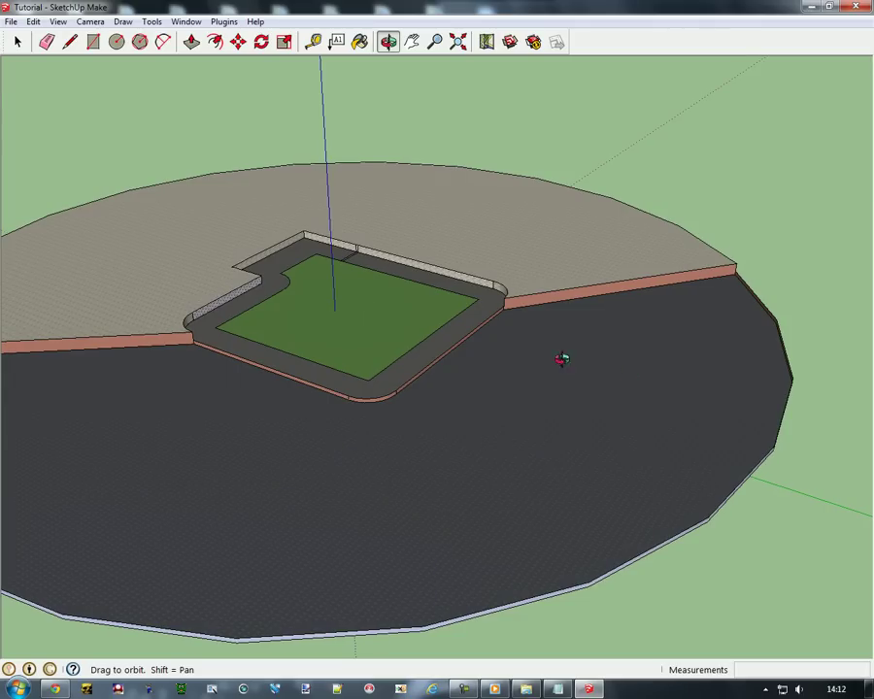
drag(706, 382, 567, 437)
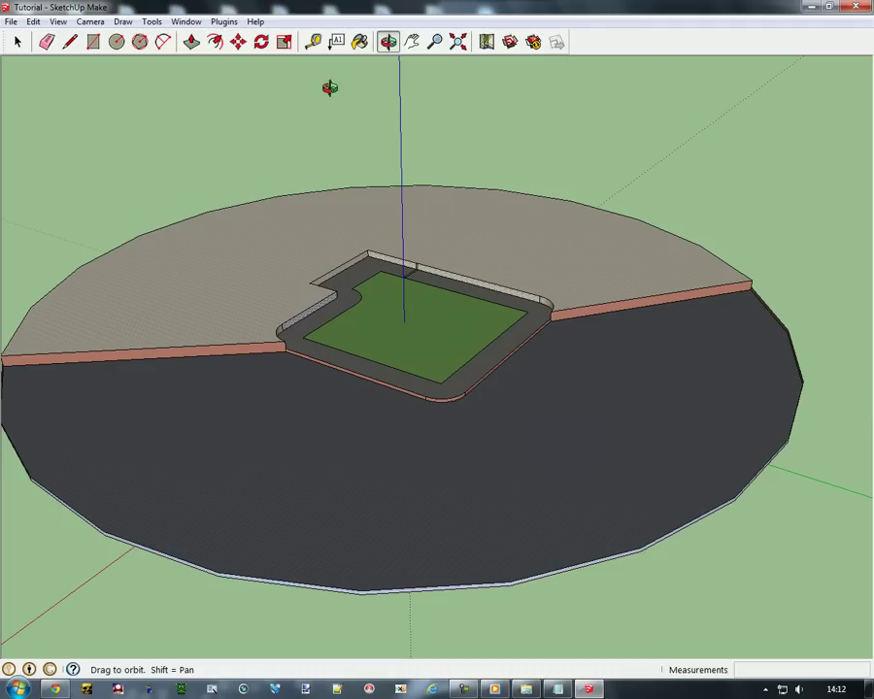
- Try to divide the sea surface with three connected lines between the raised wall's ends and the outer rim
click(69, 41)
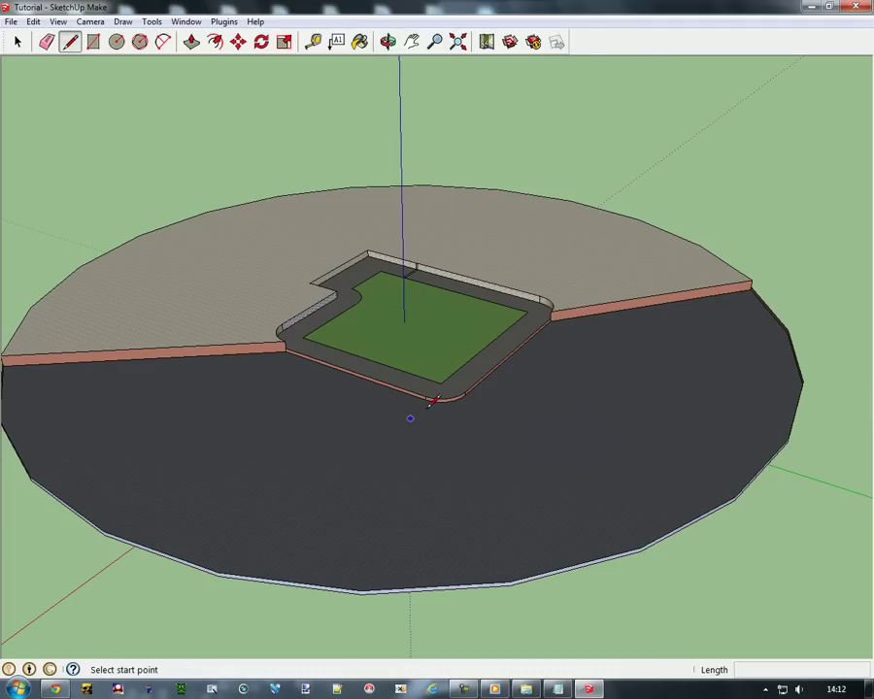
scroll(289, 347, up, 3)
click(287, 346)
scroll(293, 447, down, 10)
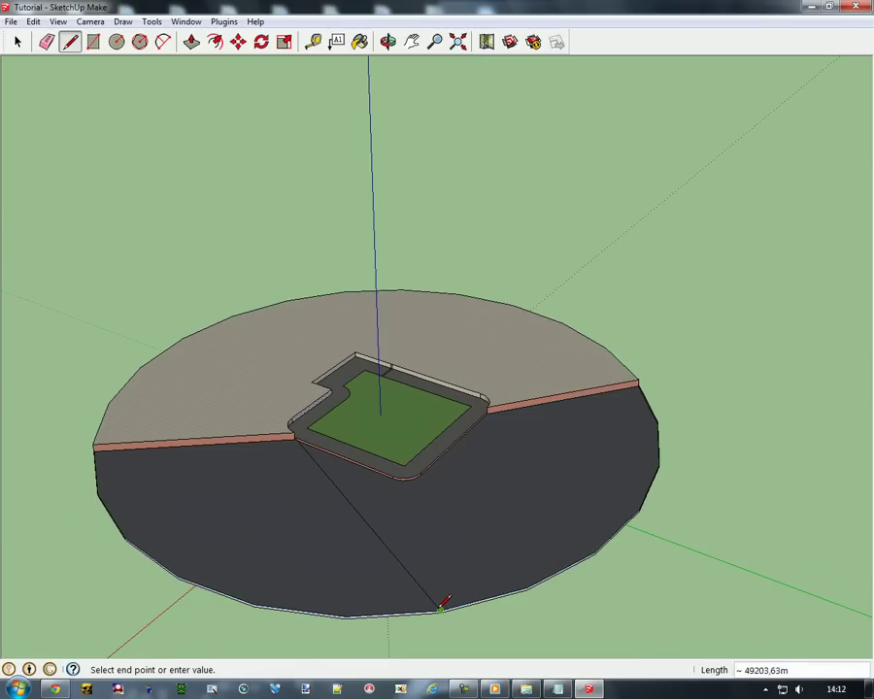
scroll(443, 606, up, 2)
scroll(443, 606, up, 3)
click(470, 607)
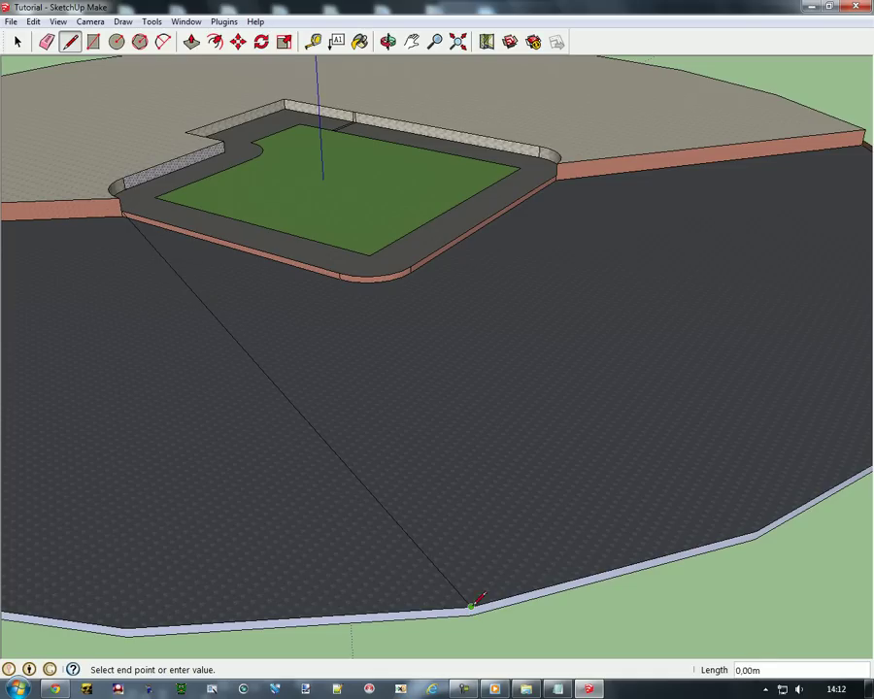
scroll(520, 434, down, 5)
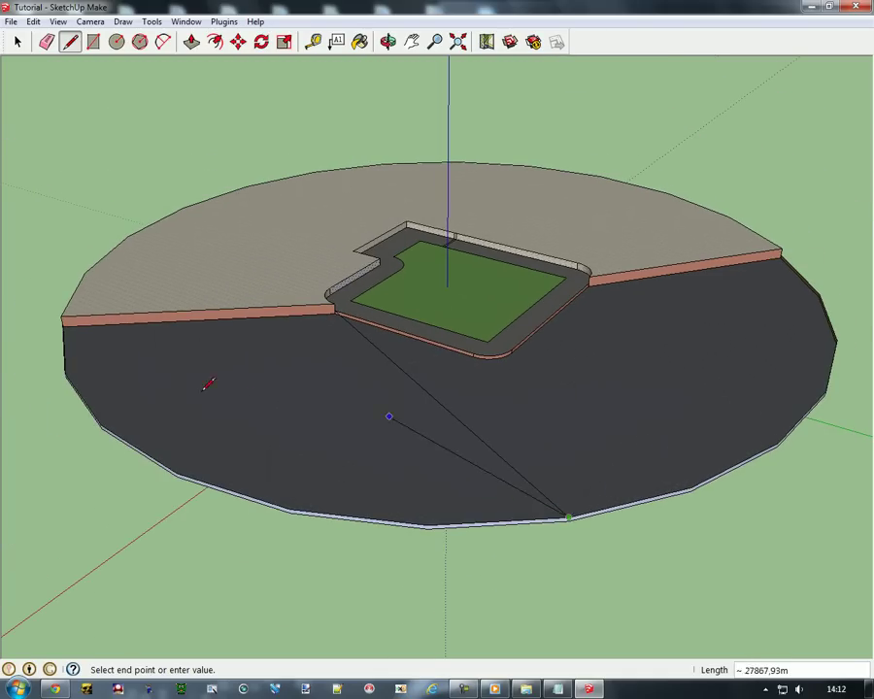
click(64, 323)
click(289, 509)
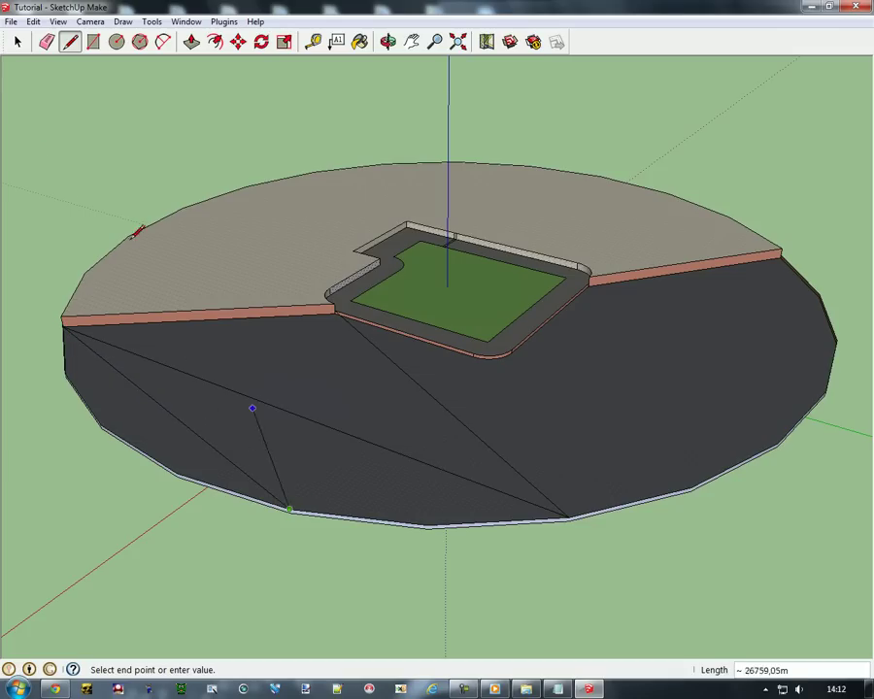
- Undo the three lines drawn across the sea surface
click(33, 21)
click(58, 37)
click(33, 21)
click(45, 37)
click(33, 20)
click(46, 37)
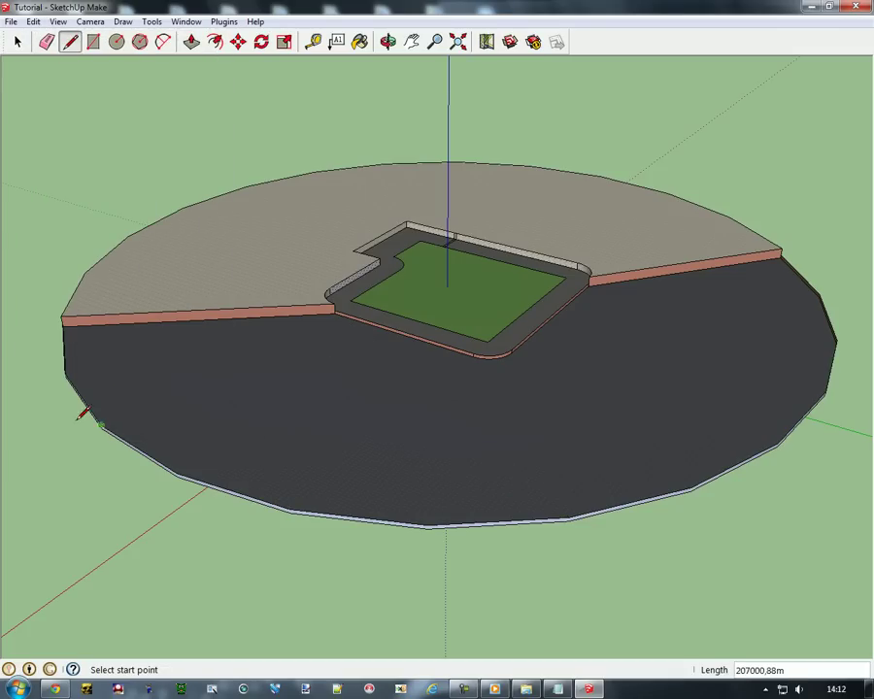
- Start a line across the sea from the outer-rim corner nearest the end of the raised land's wall
scroll(67, 372, up, 4)
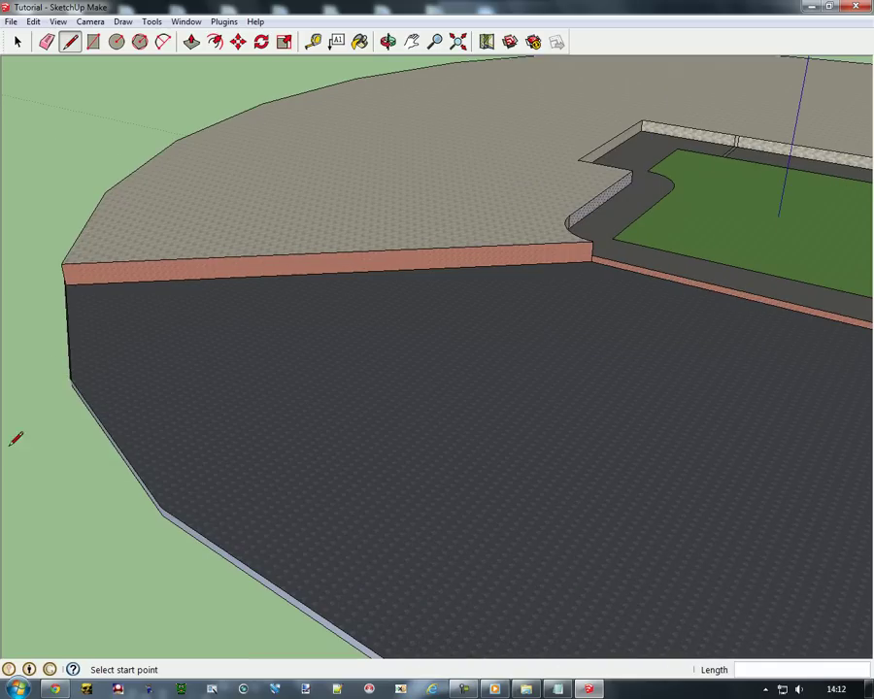
click(70, 375)
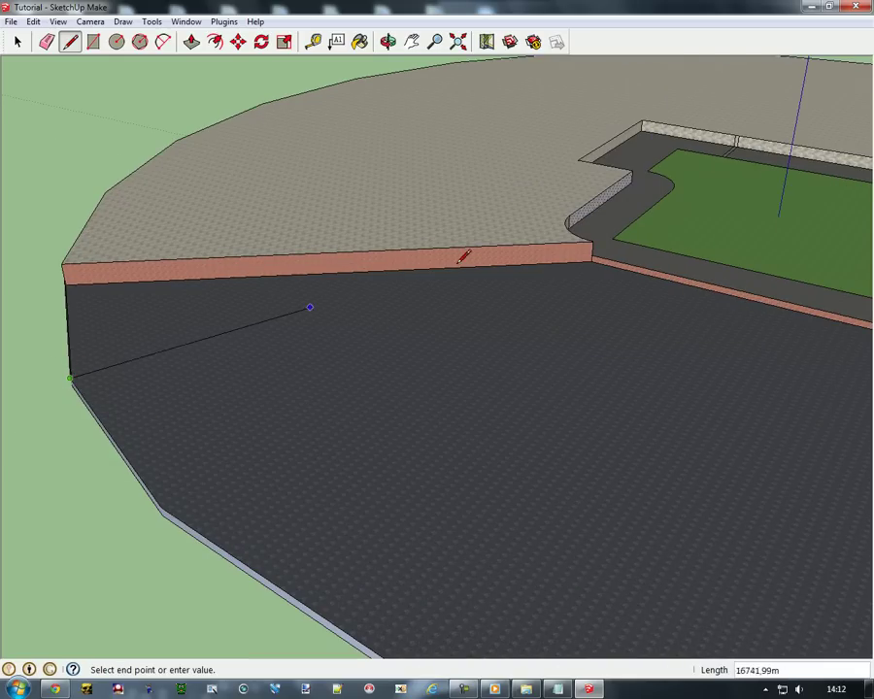
- Close the water area with lines through the road corner to the brick wall's outer end, and erase the leftover diagonal edge
click(591, 256)
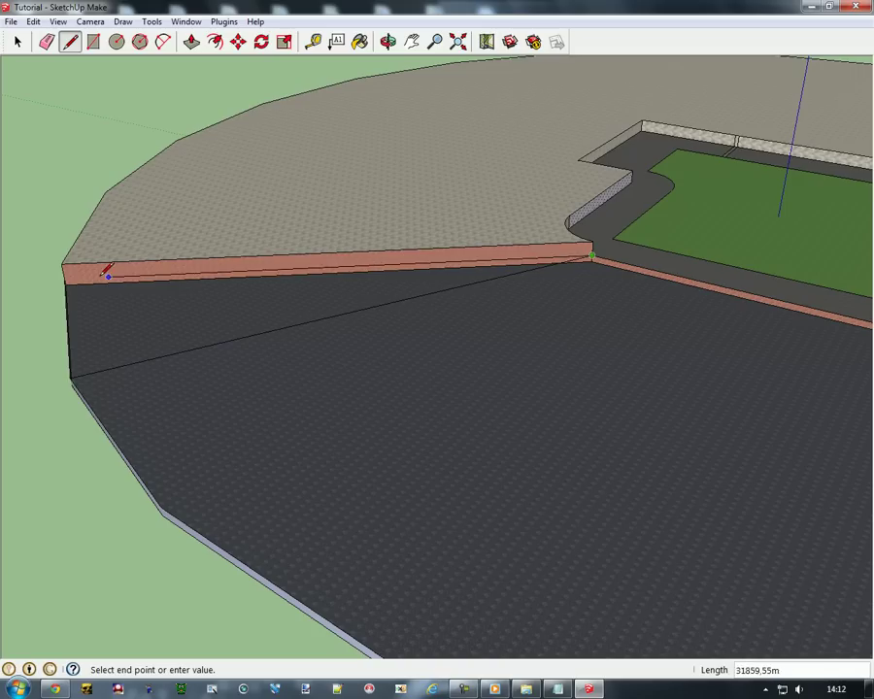
click(70, 276)
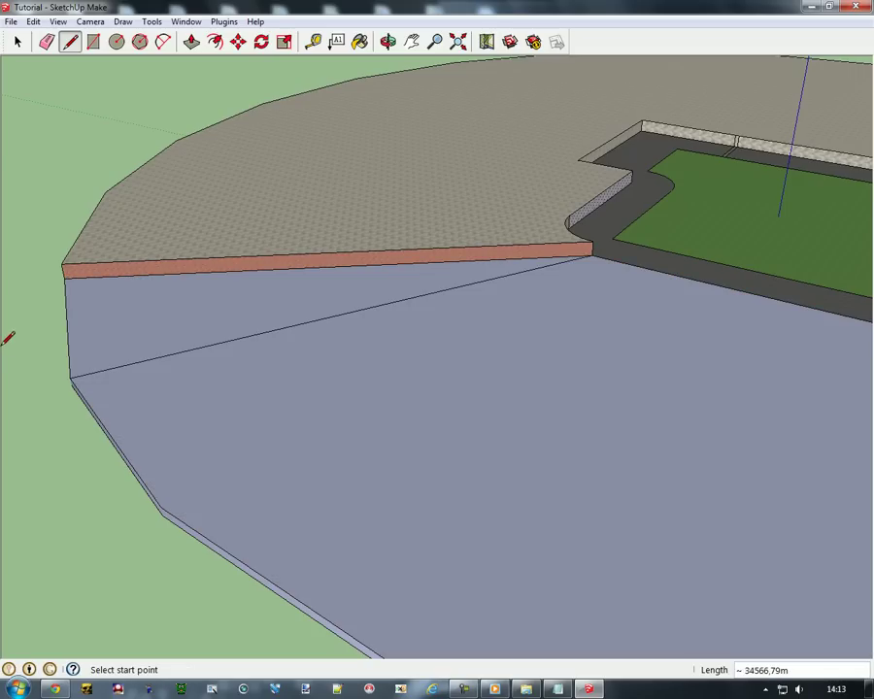
scroll(8, 337, down, 3)
scroll(137, 339, down, 1)
right_click(137, 339)
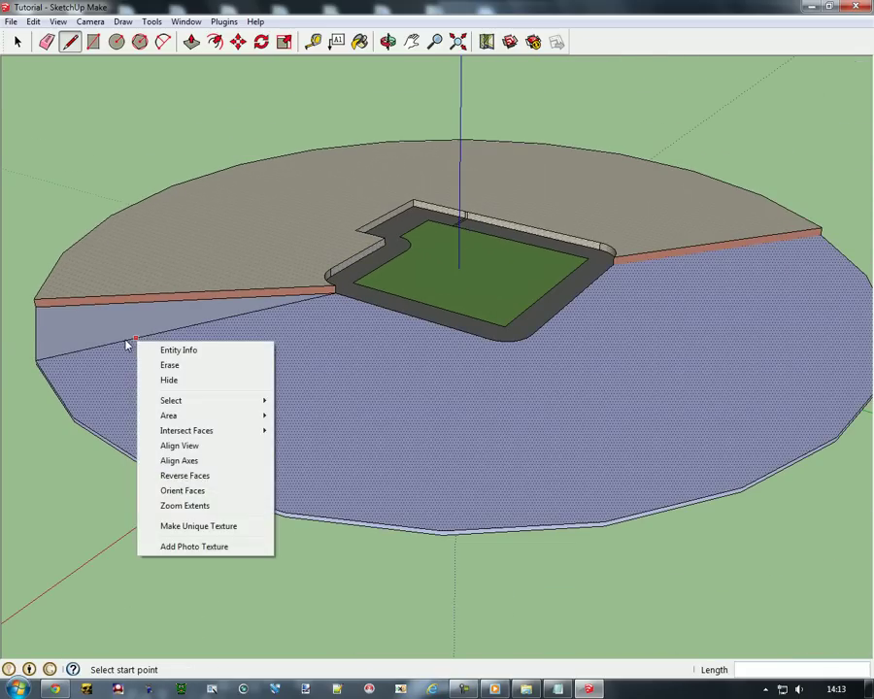
right_click(114, 347)
click(196, 364)
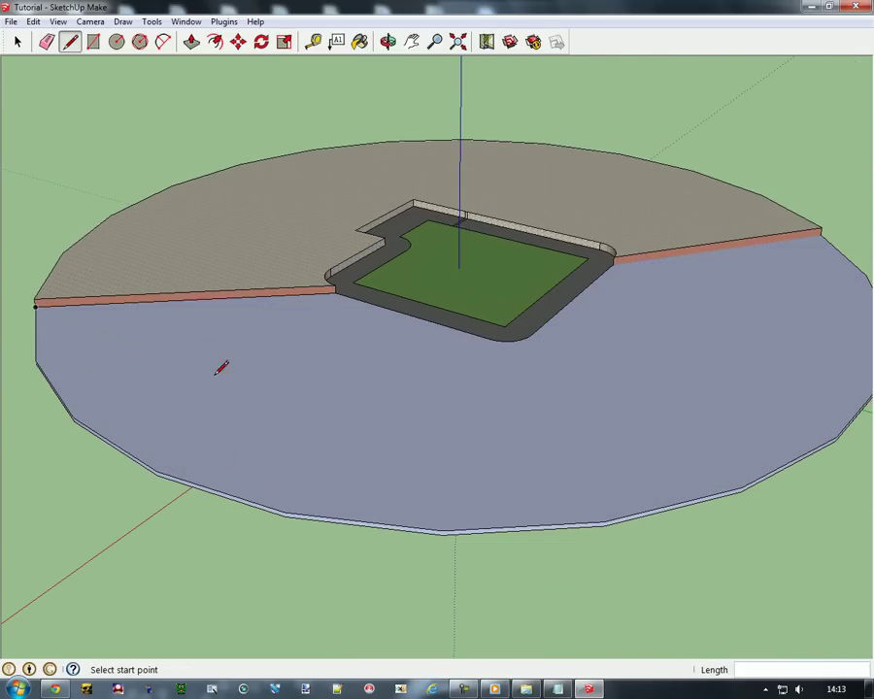
- Reverse the new face beside the track and paint it with the Water_Pool_Light material
right_click(417, 400)
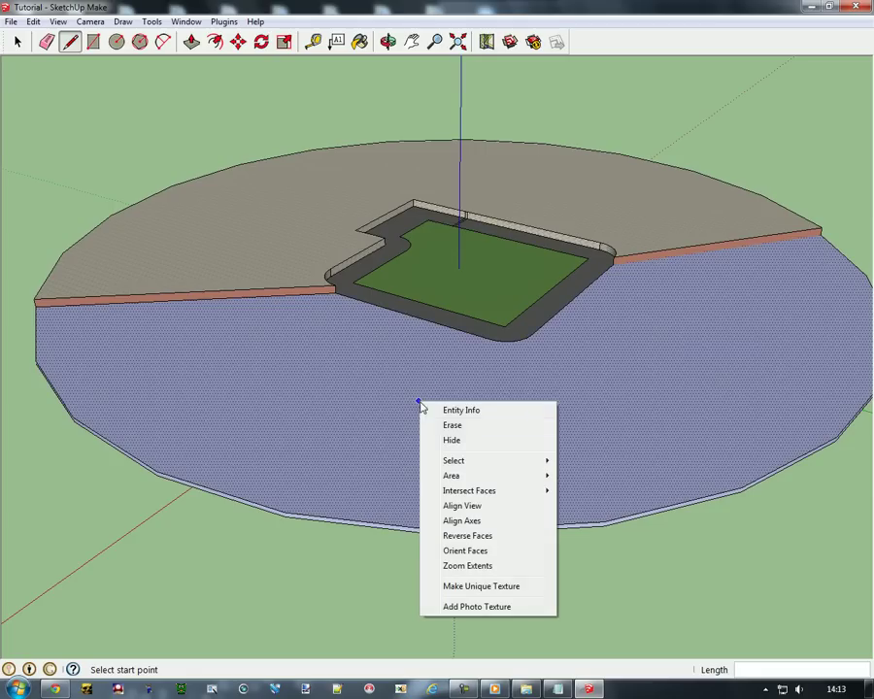
click(468, 535)
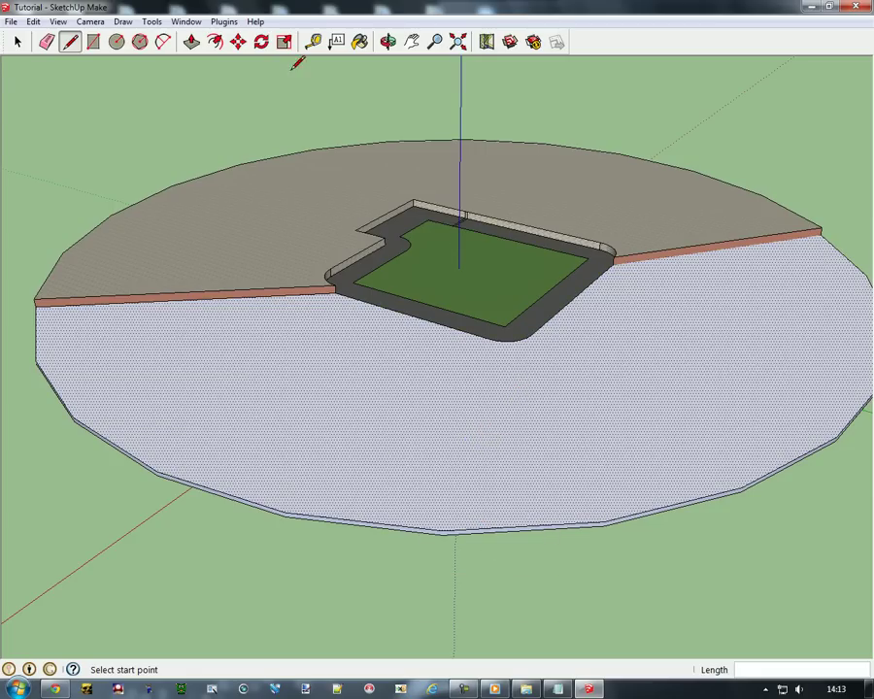
click(360, 41)
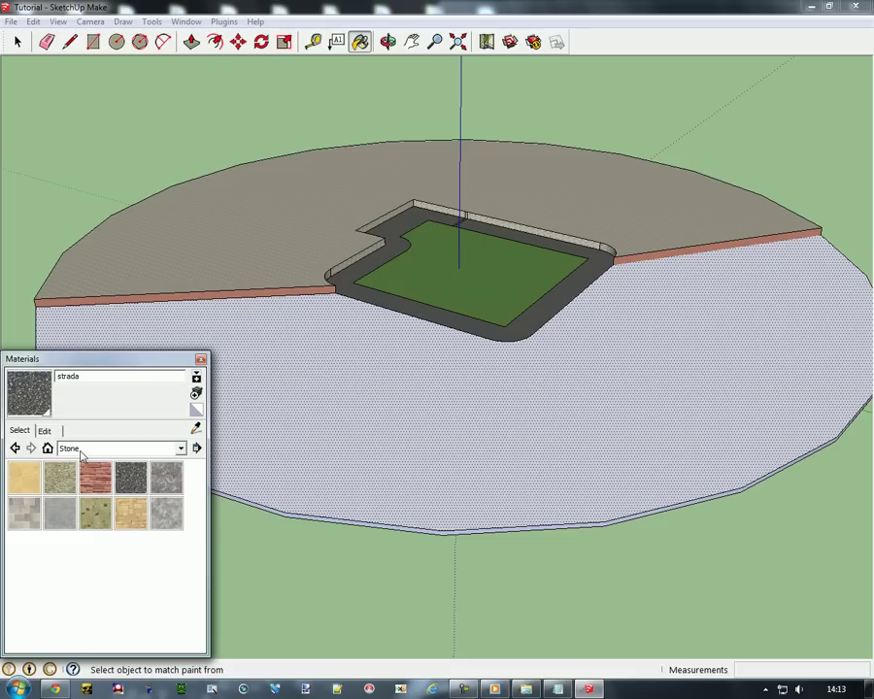
click(83, 449)
click(91, 666)
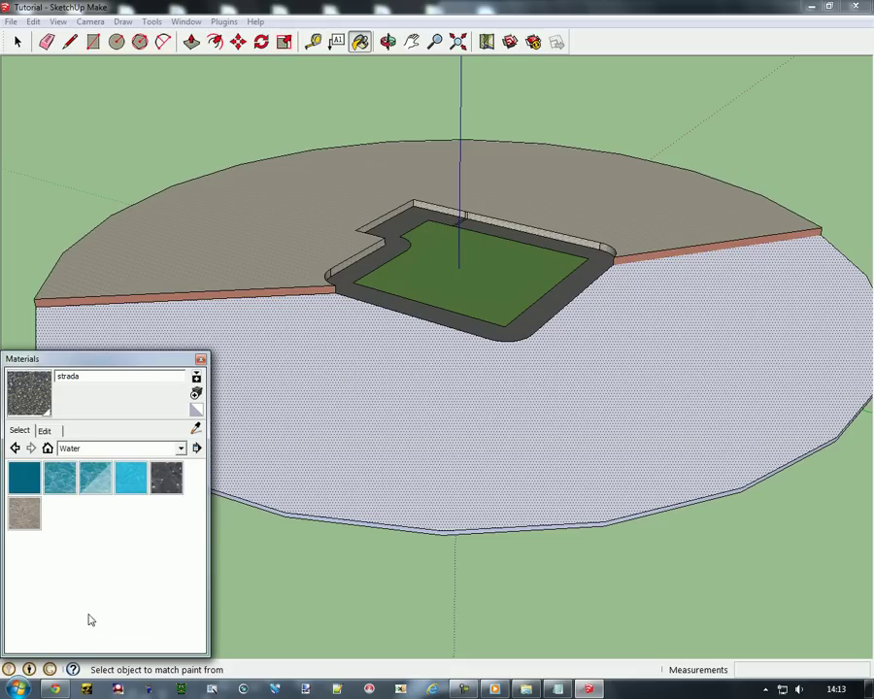
click(101, 485)
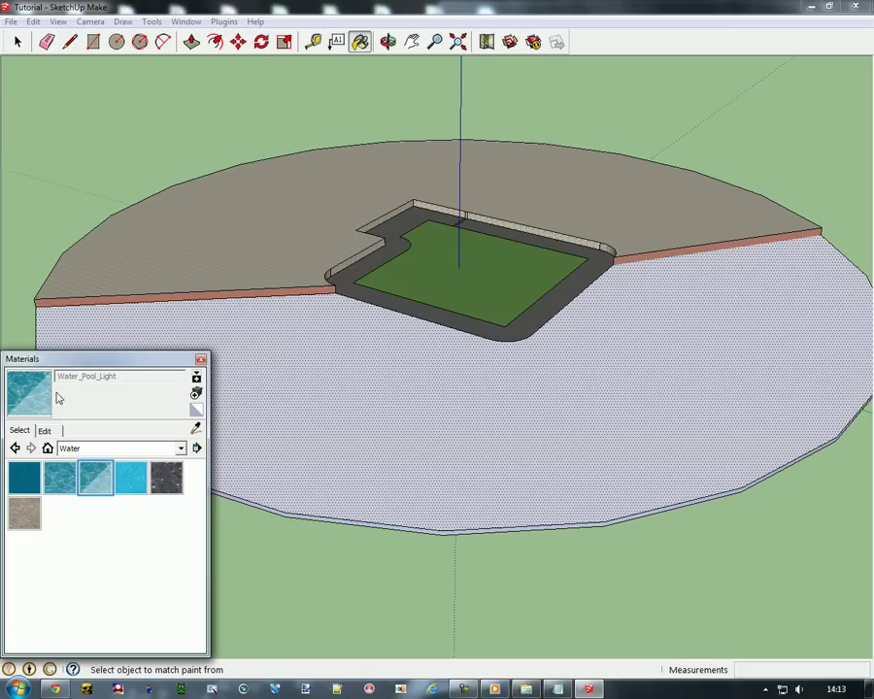
click(45, 431)
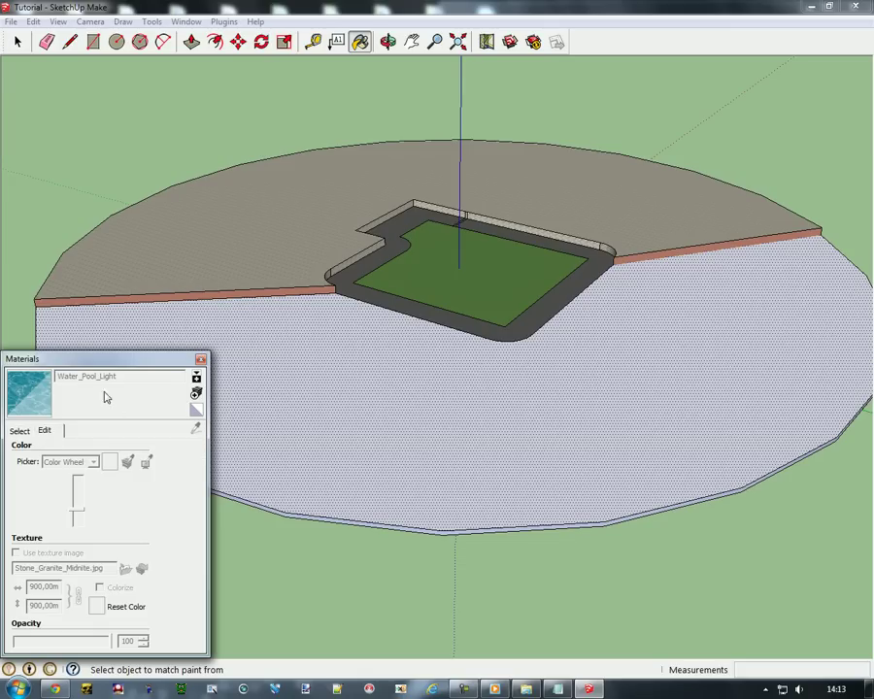
click(410, 412)
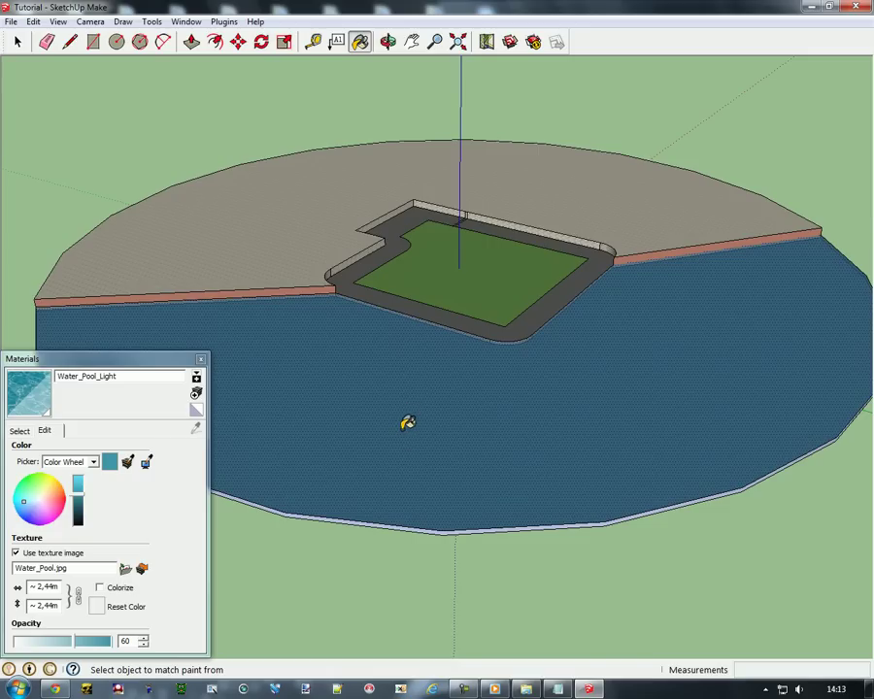
- Set the water material's texture size to 300 m and check the pattern on the surface
drag(61, 586, 9, 586)
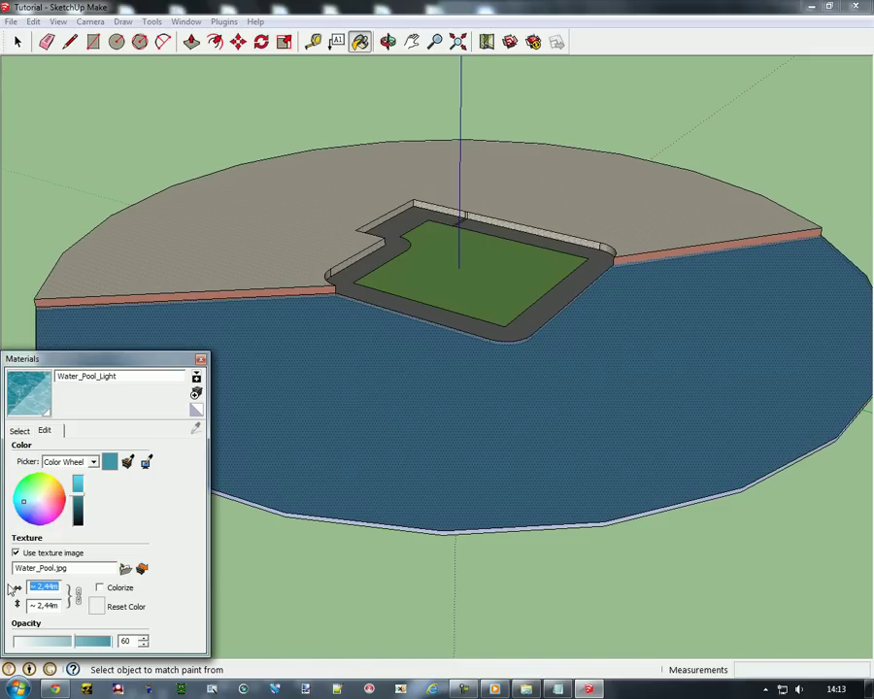
text(300)
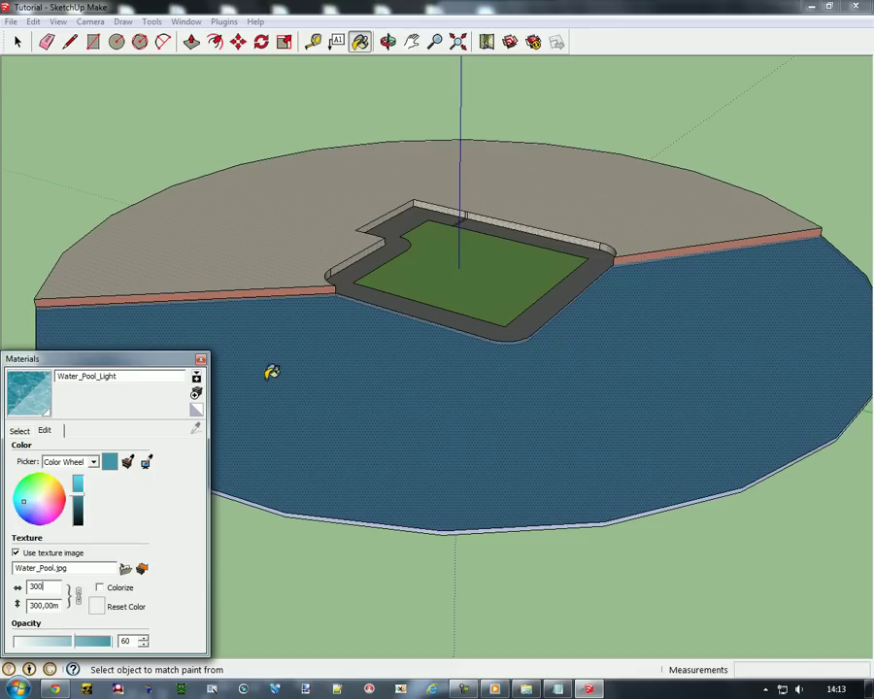
click(163, 361)
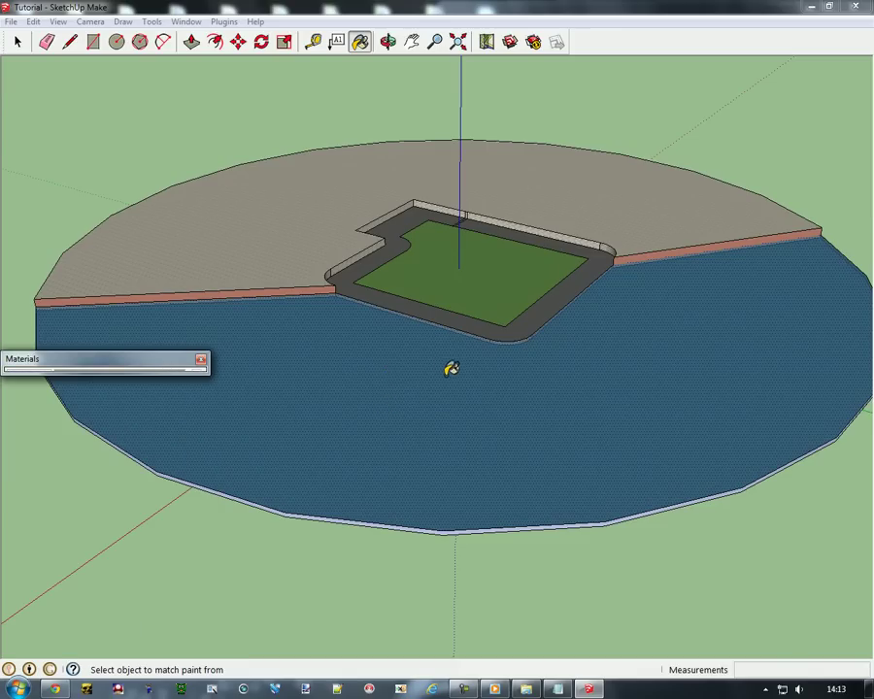
click(187, 361)
scroll(464, 385, up, 5)
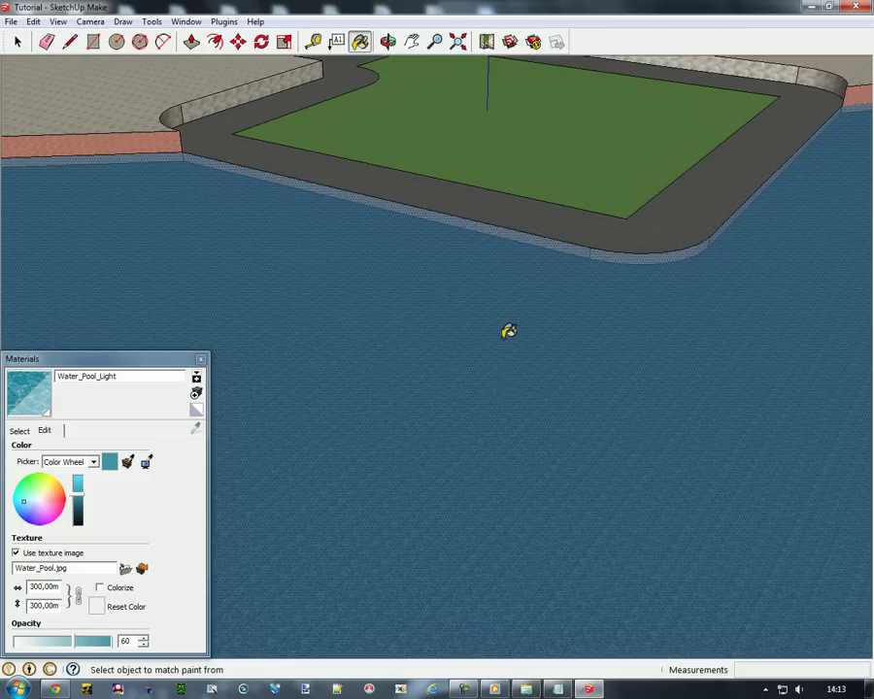
scroll(508, 331, up, 4)
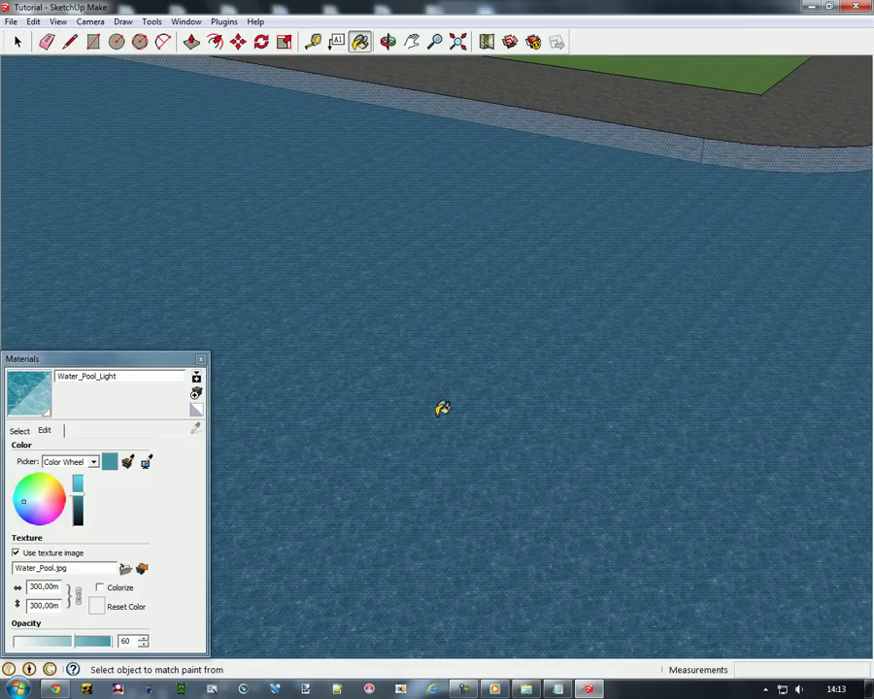
scroll(442, 408, down, 8)
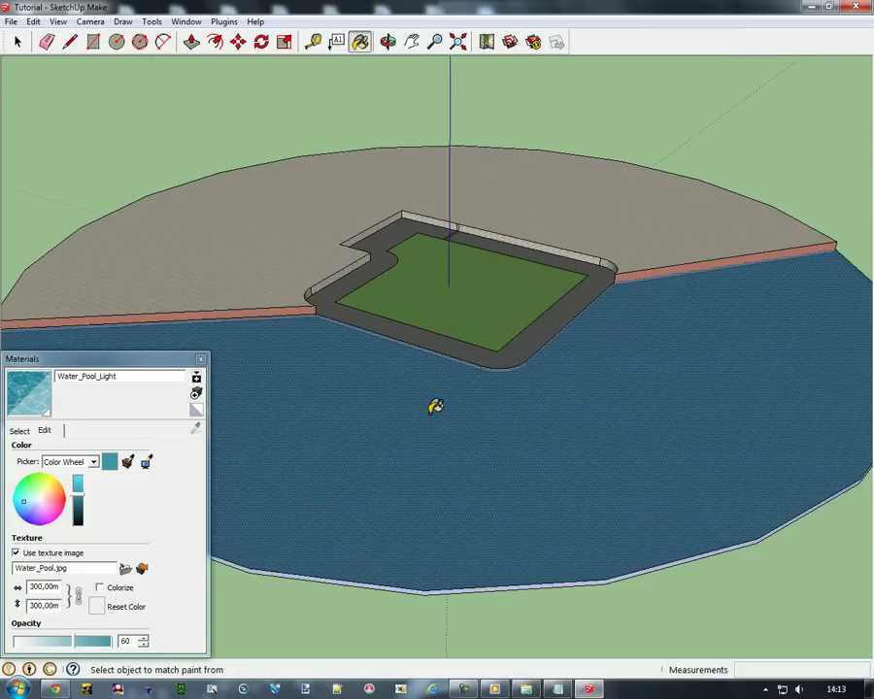
scroll(435, 406, down, 2)
- Draw two separate small rectangles on the waterside road strip, the second about 1782 by 1257 m
scroll(634, 396, up, 4)
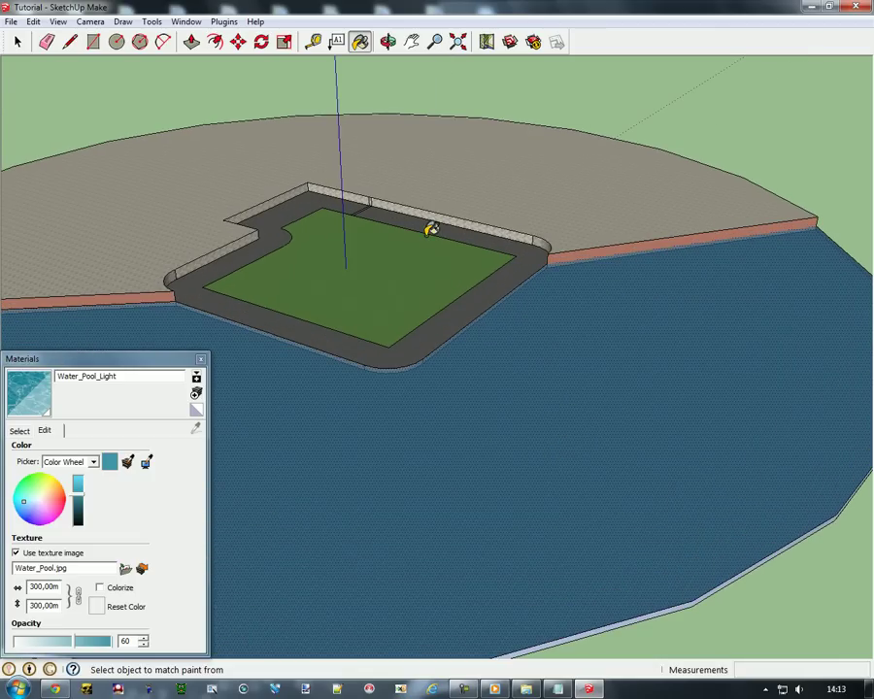
scroll(432, 238, up, 4)
middle_drag(547, 229, 282, 254)
middle_drag(440, 338, 411, 322)
click(199, 360)
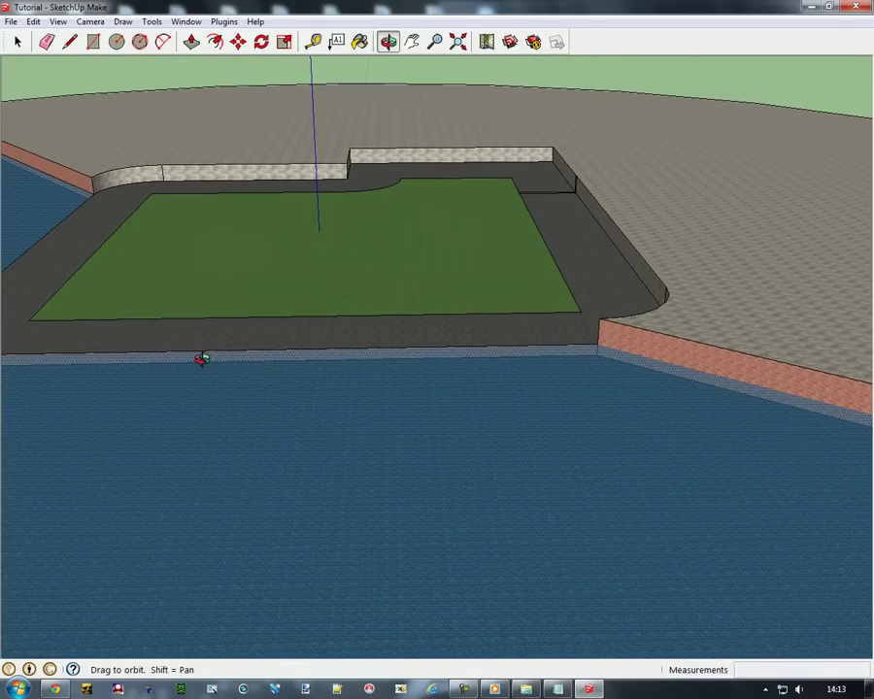
click(93, 42)
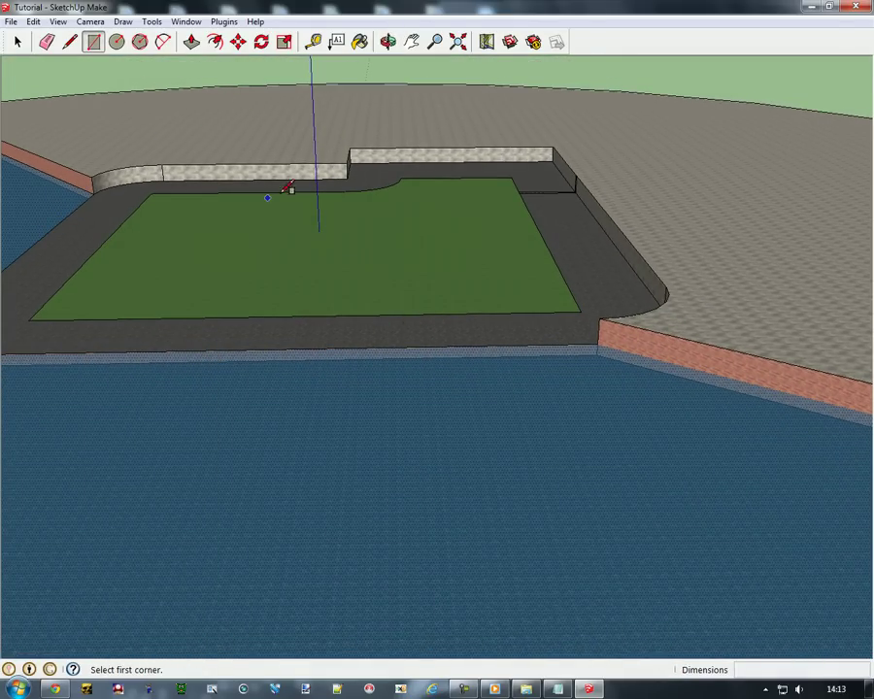
click(404, 325)
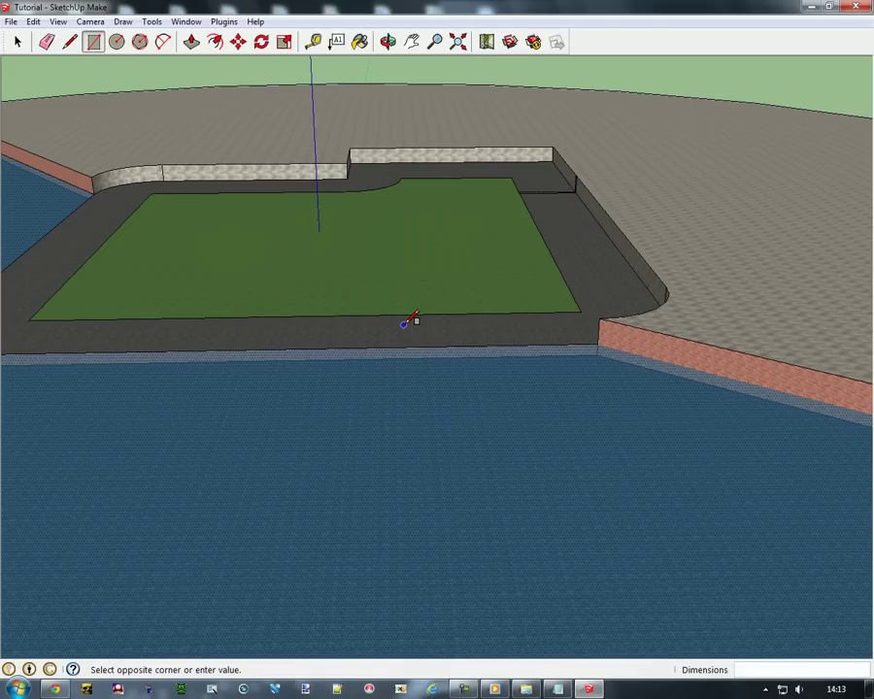
click(482, 337)
click(124, 331)
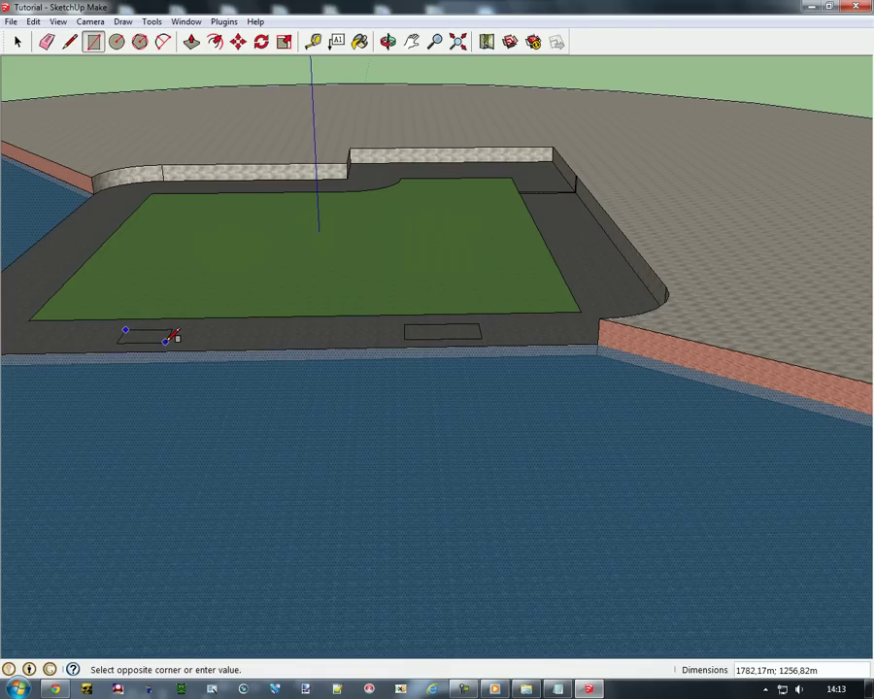
click(170, 336)
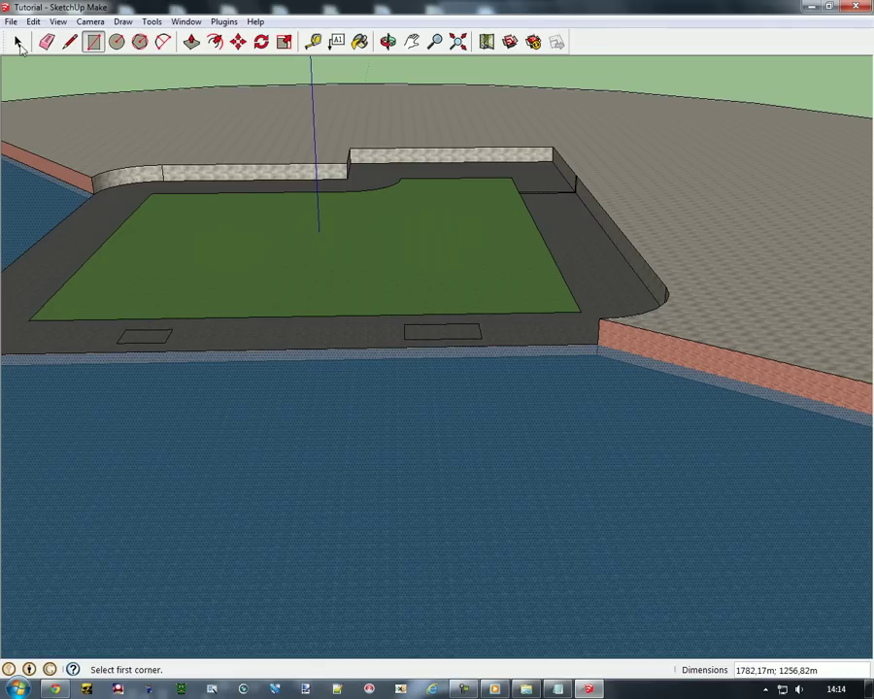
- Paint both small road rectangles with the red Color_A01 from the Colors material collection
click(18, 42)
click(359, 41)
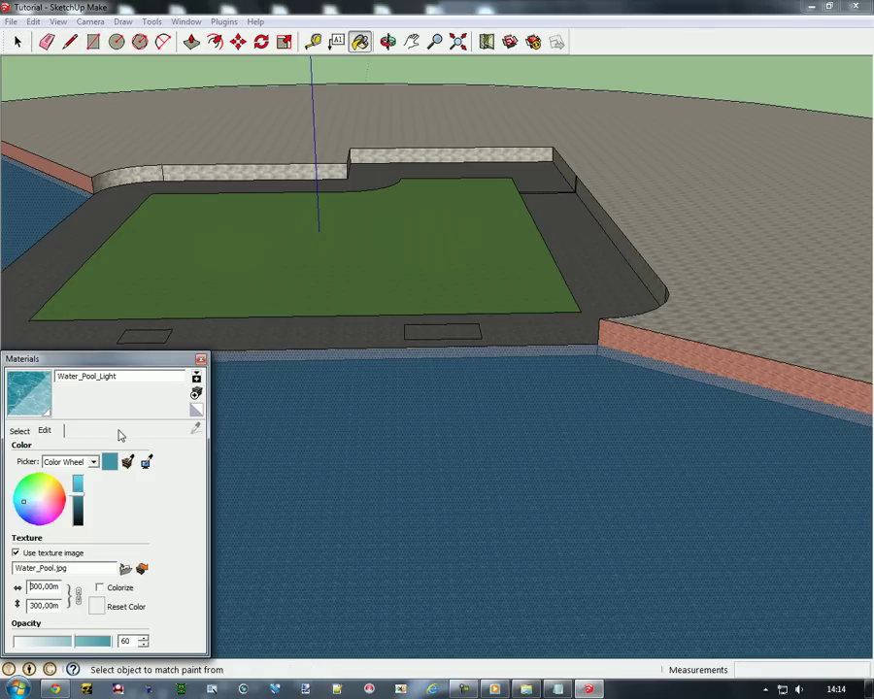
click(19, 430)
click(80, 449)
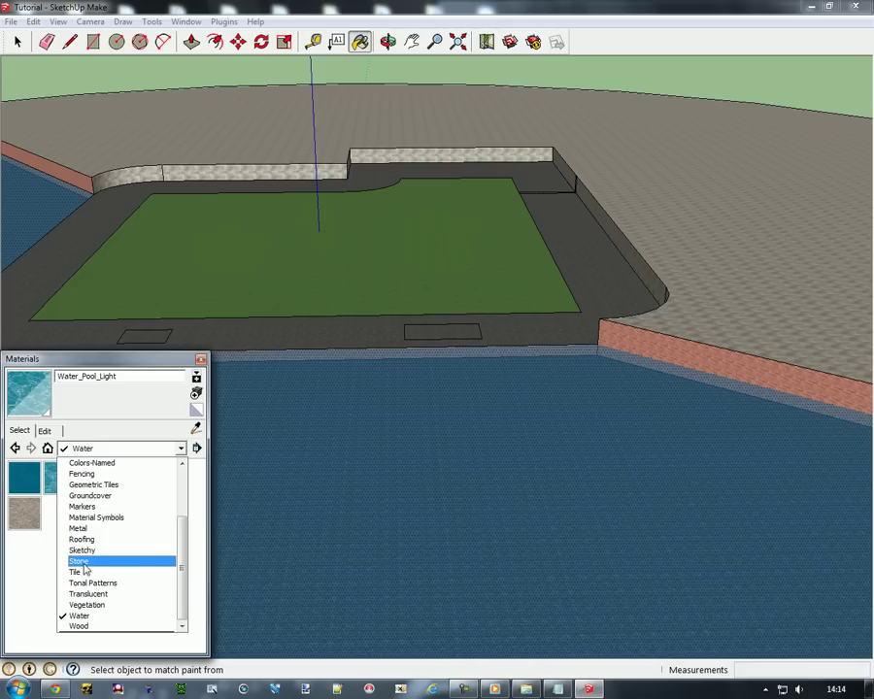
click(84, 563)
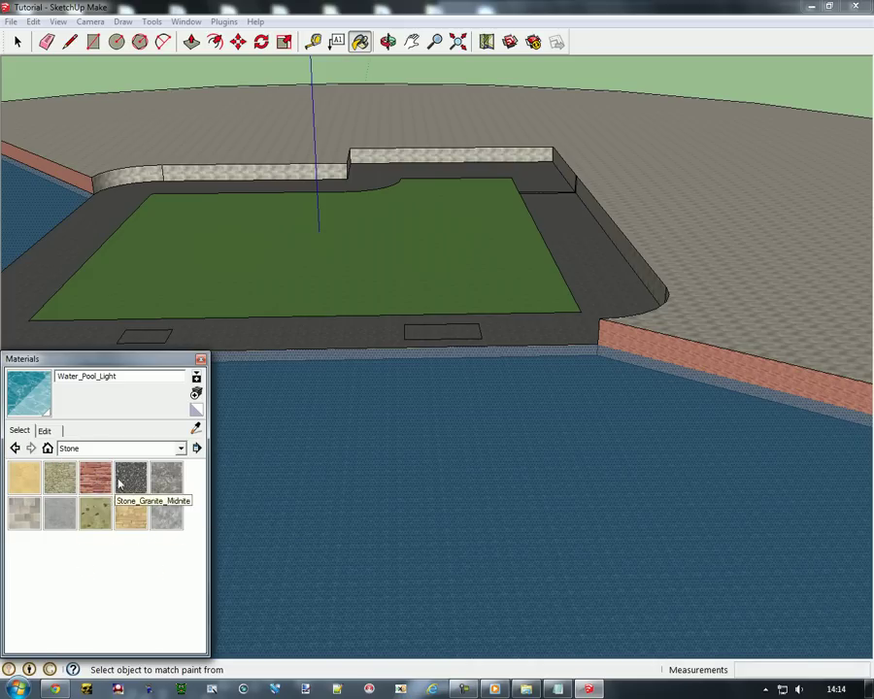
click(25, 480)
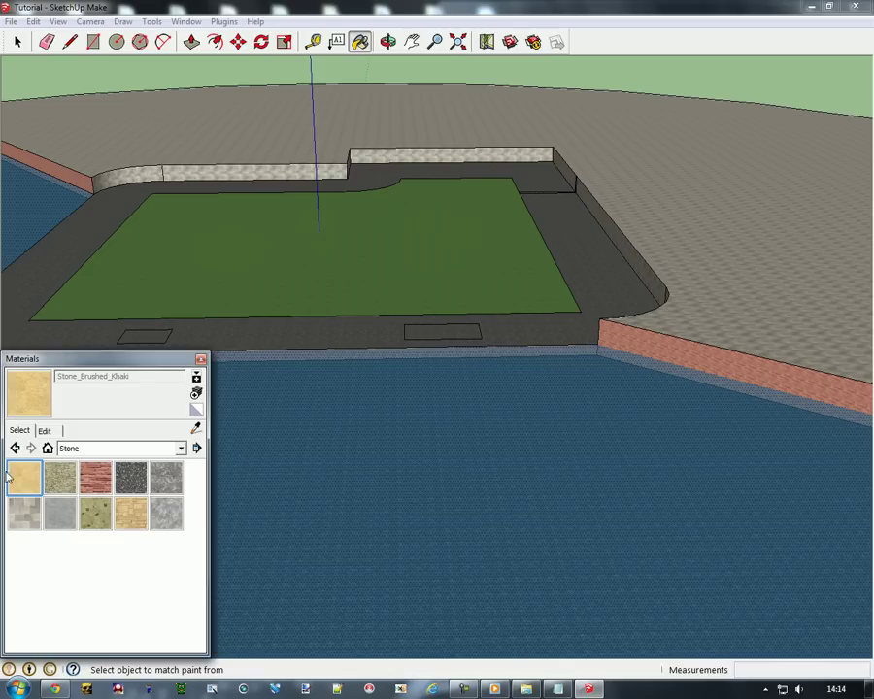
click(68, 450)
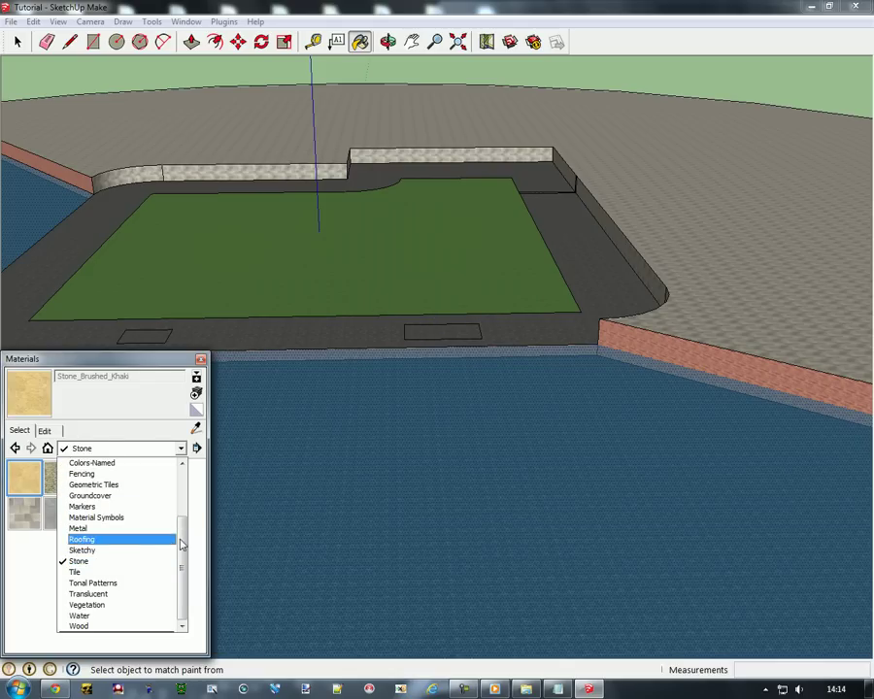
scroll(126, 485, up, 3)
click(83, 529)
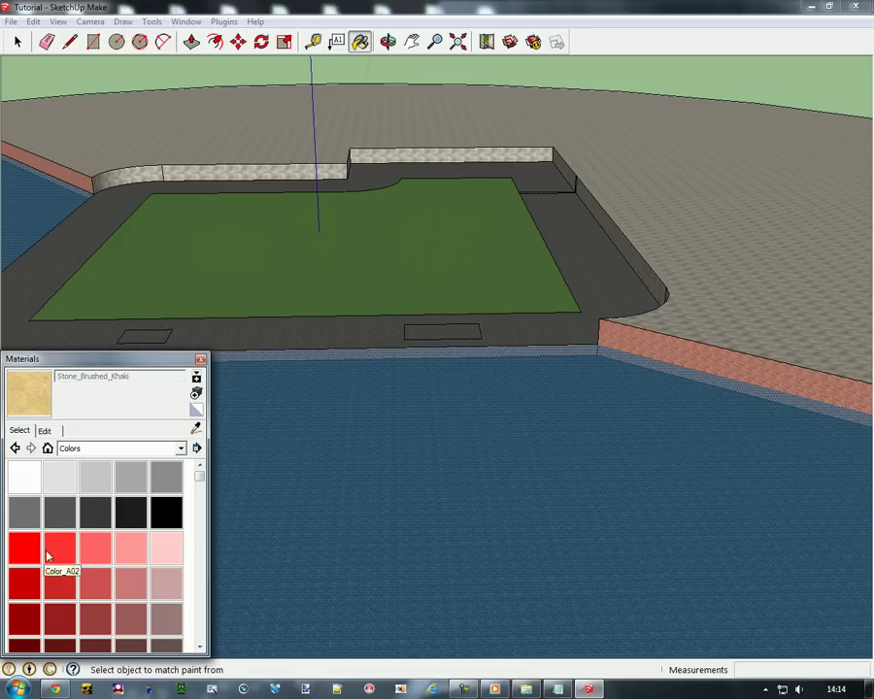
click(24, 550)
click(437, 331)
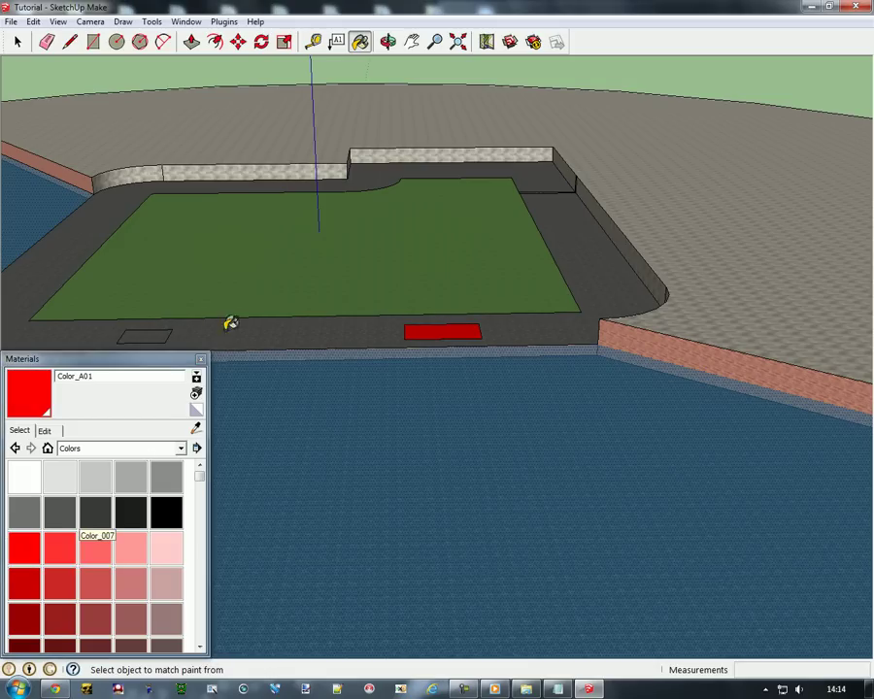
click(145, 335)
- Rename the red material as boost and return to the material swatches
click(45, 431)
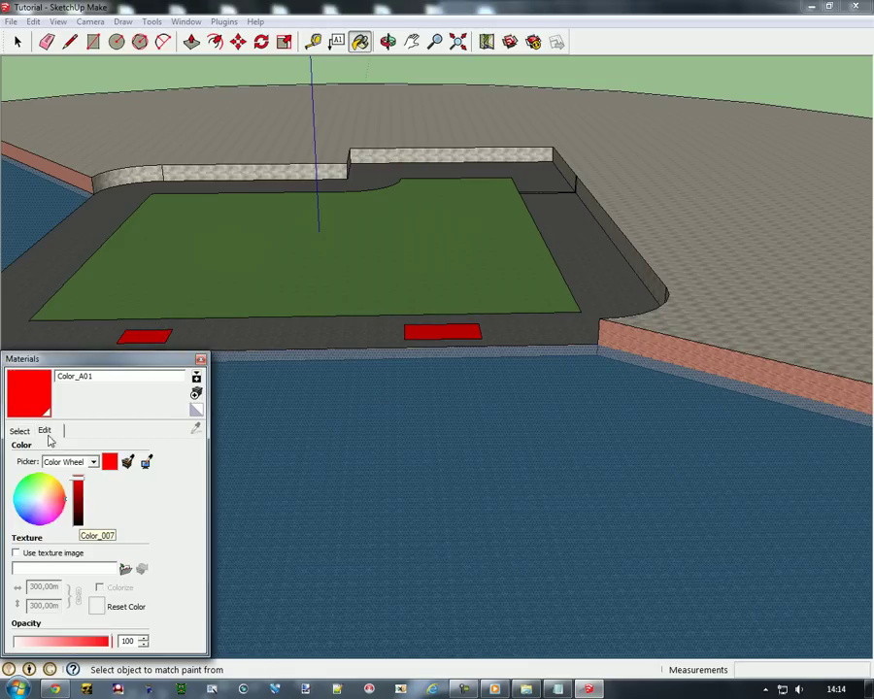
double_click(86, 376)
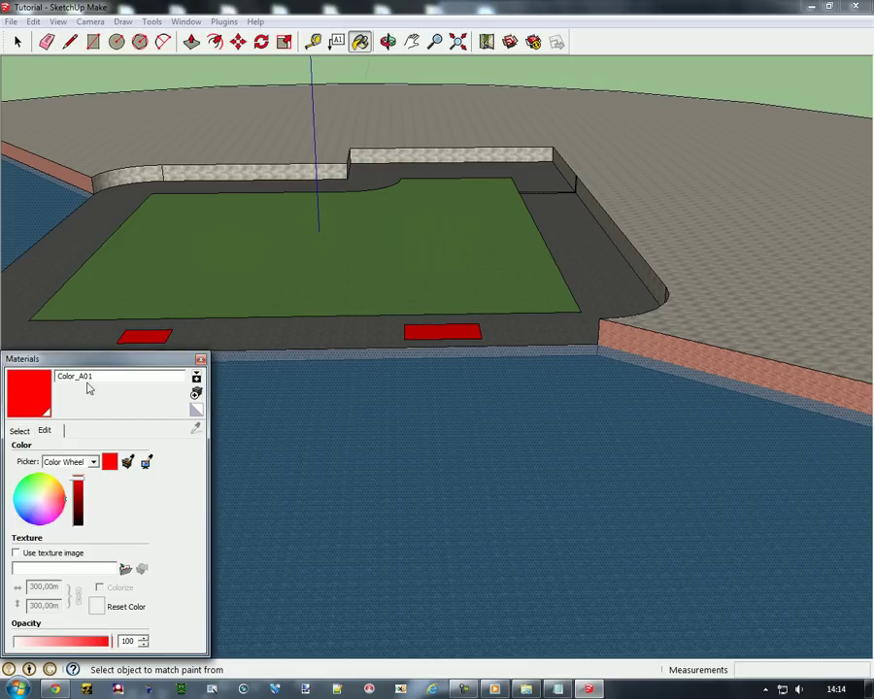
text(boost)
click(19, 434)
click(20, 434)
click(19, 434)
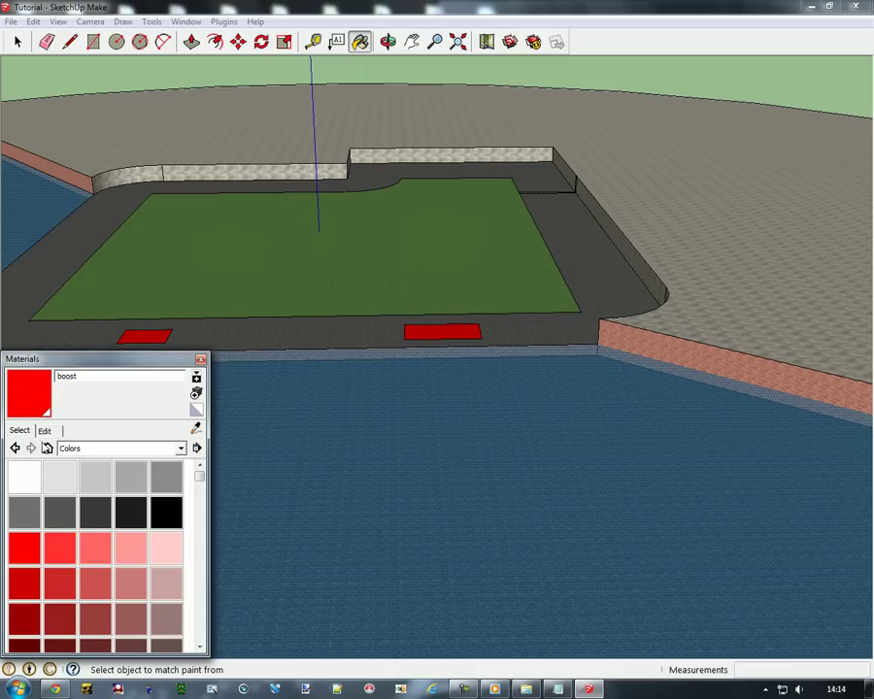
scroll(680, 447, down, 5)
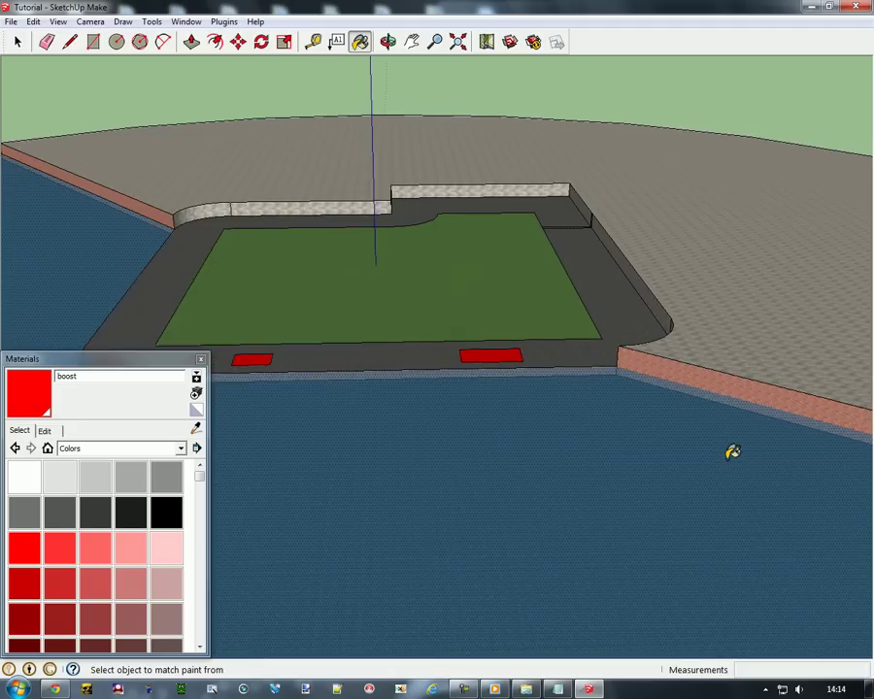
click(388, 42)
drag(315, 278, 153, 170)
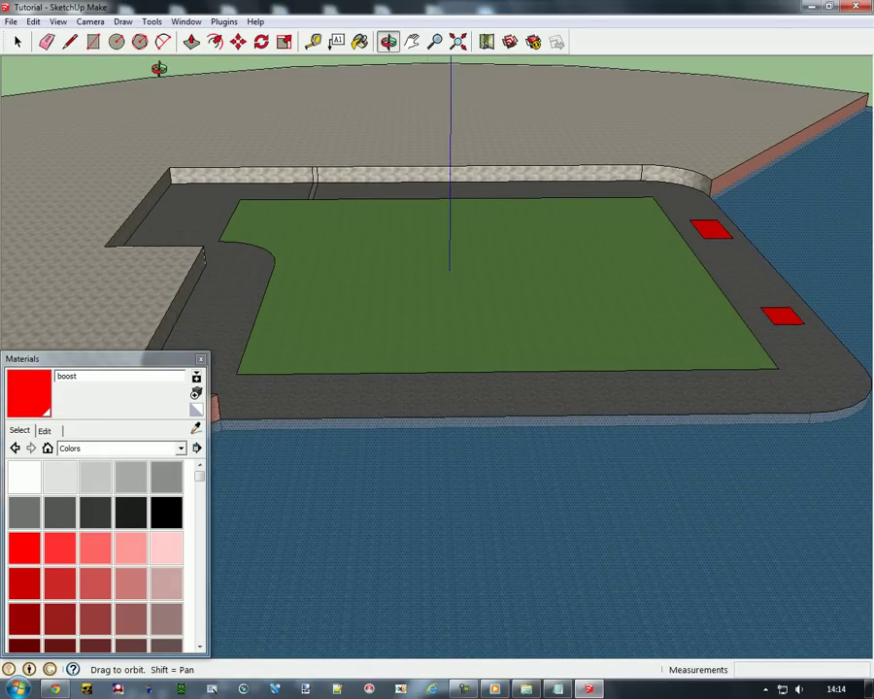
click(69, 42)
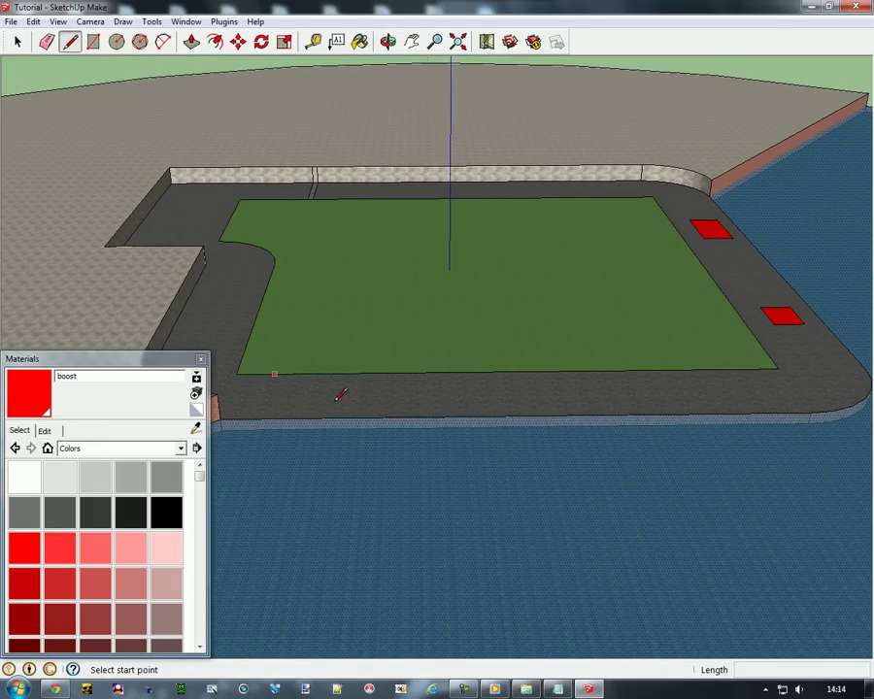
click(260, 347)
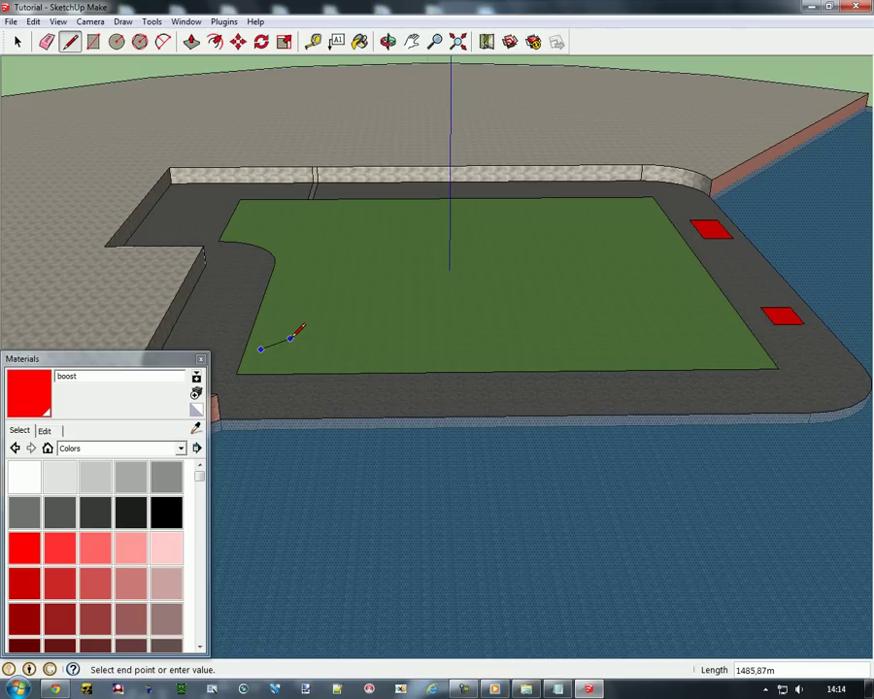
click(288, 338)
click(305, 359)
click(33, 21)
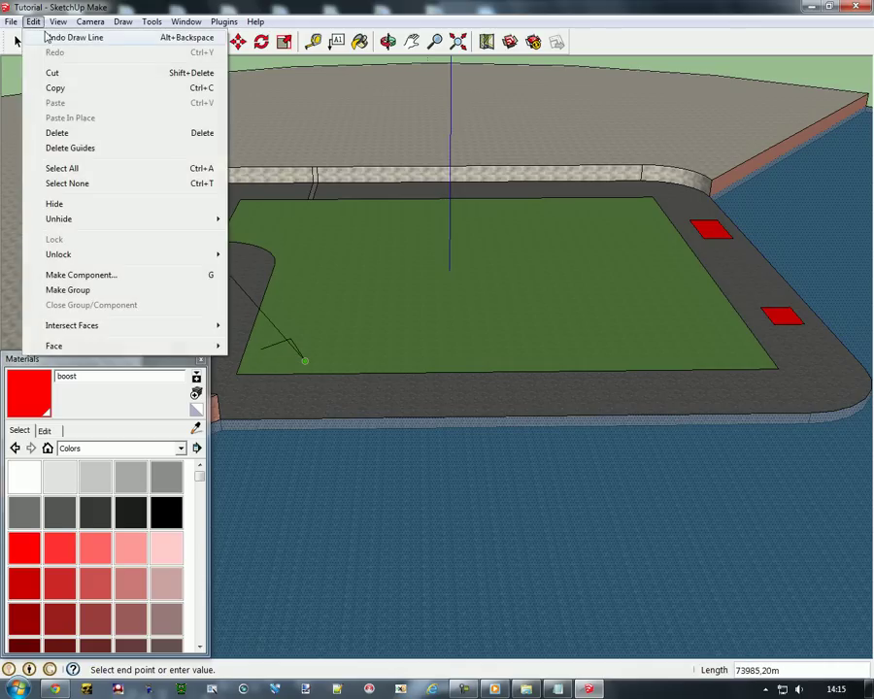
click(68, 36)
click(33, 21)
click(68, 36)
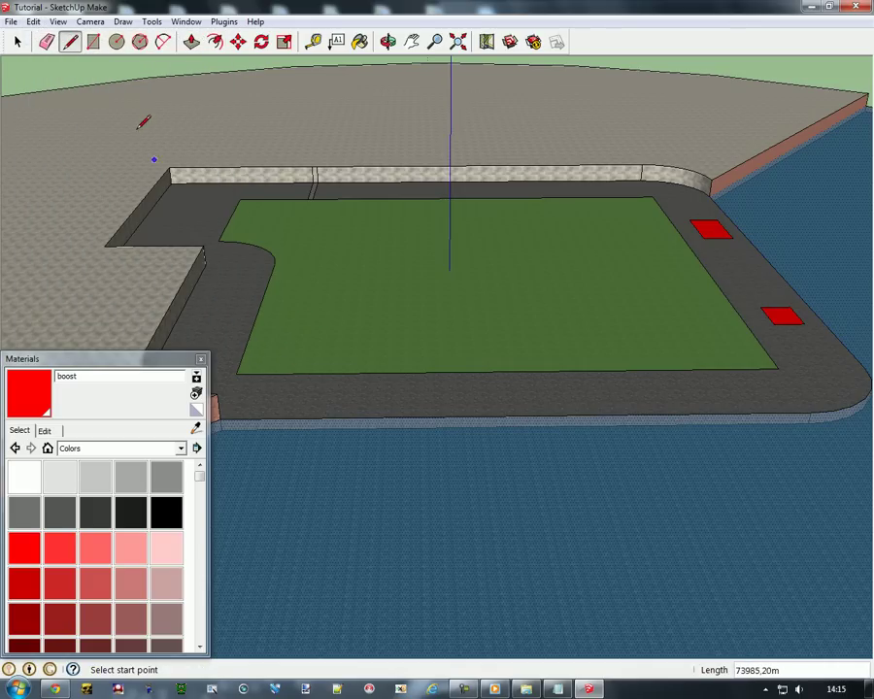
- Draw a rectangle about 2048 by 1266 m on the grass near its rounded inner corner
click(92, 41)
click(319, 319)
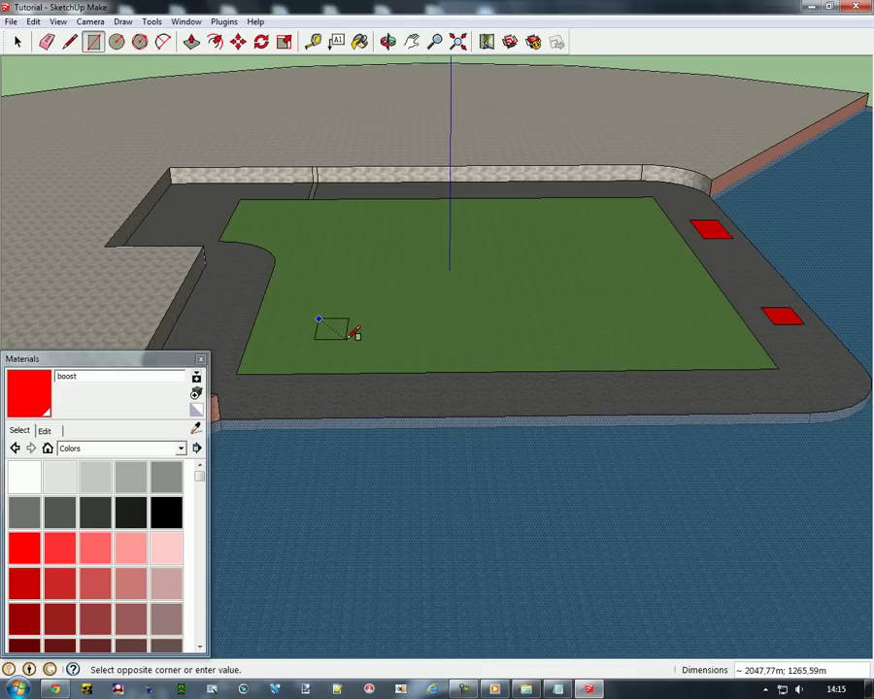
click(348, 338)
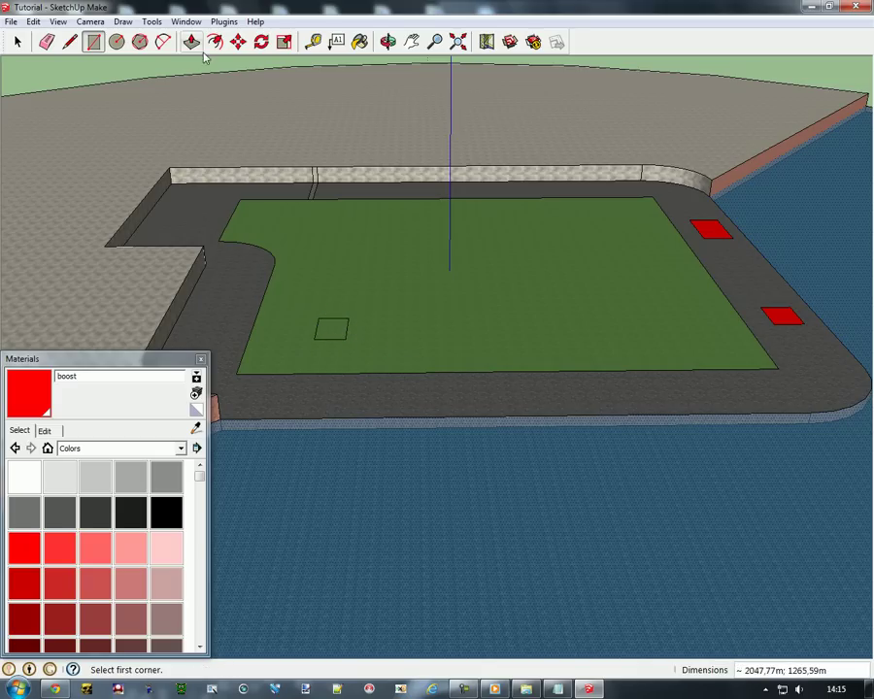
- Draw an upright rectangle about 364 m high and 1294 m wide on the grass rectangle's far edge and reverse its face
scroll(369, 316, up, 5)
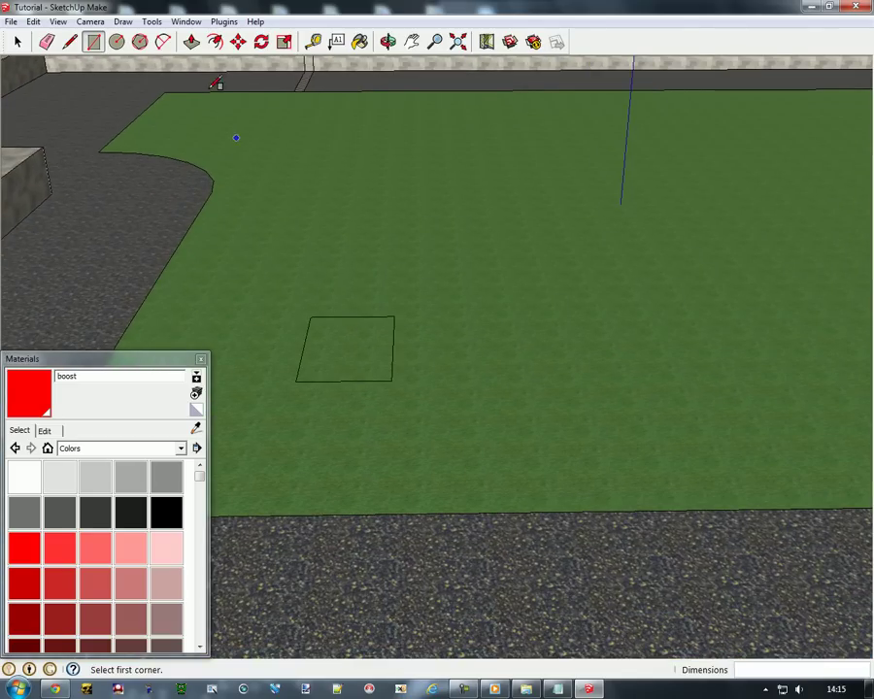
click(69, 40)
click(308, 317)
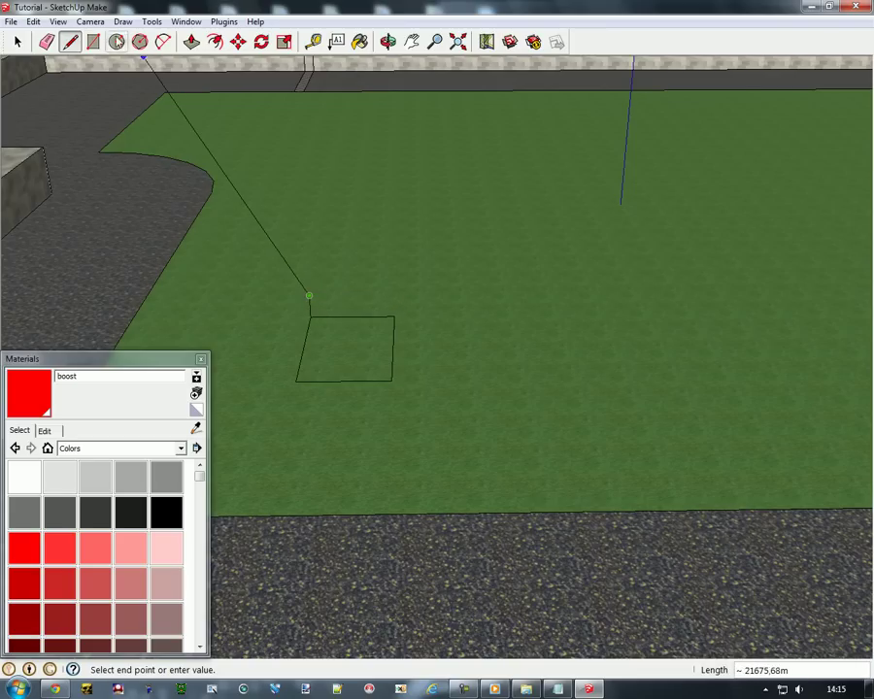
click(92, 41)
click(310, 295)
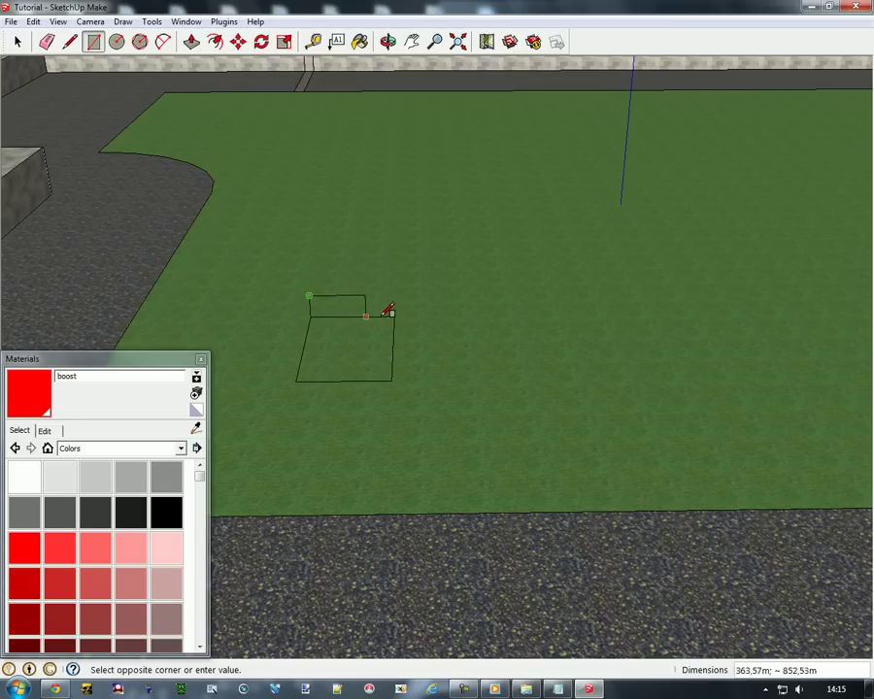
click(395, 316)
right_click(358, 307)
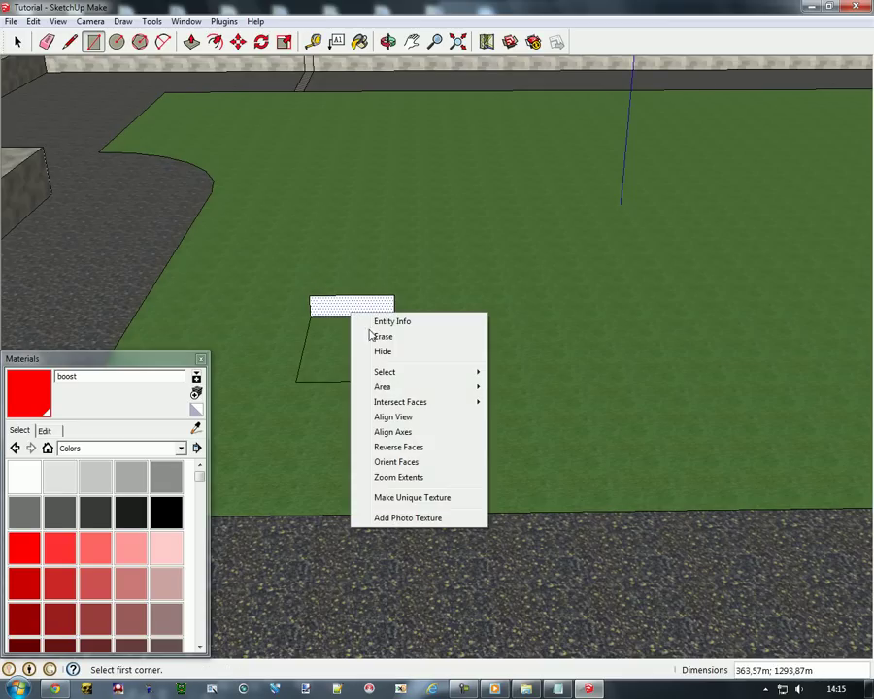
click(410, 441)
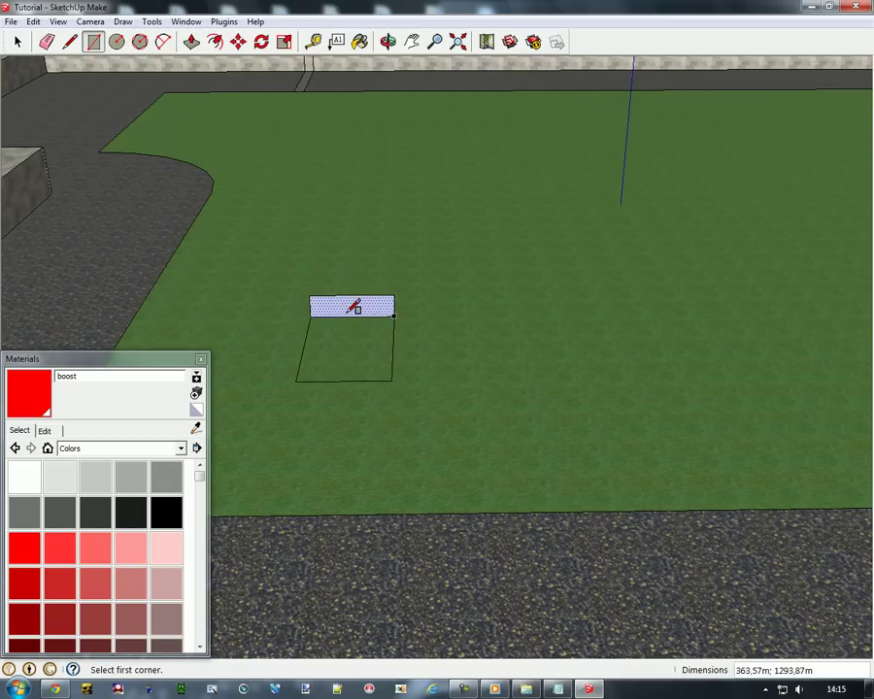
- Draw two sloping lines from the upright rectangle's upper corners to the base's near corners to form a wedge-shaped ramp
click(387, 40)
mouse_move(456, 427)
mouse_down()
mouse_move(651, 404)
mouse_move(583, 427)
mouse_move(352, 432)
mouse_move(362, 344)
mouse_move(325, 220)
mouse_up()
click(70, 42)
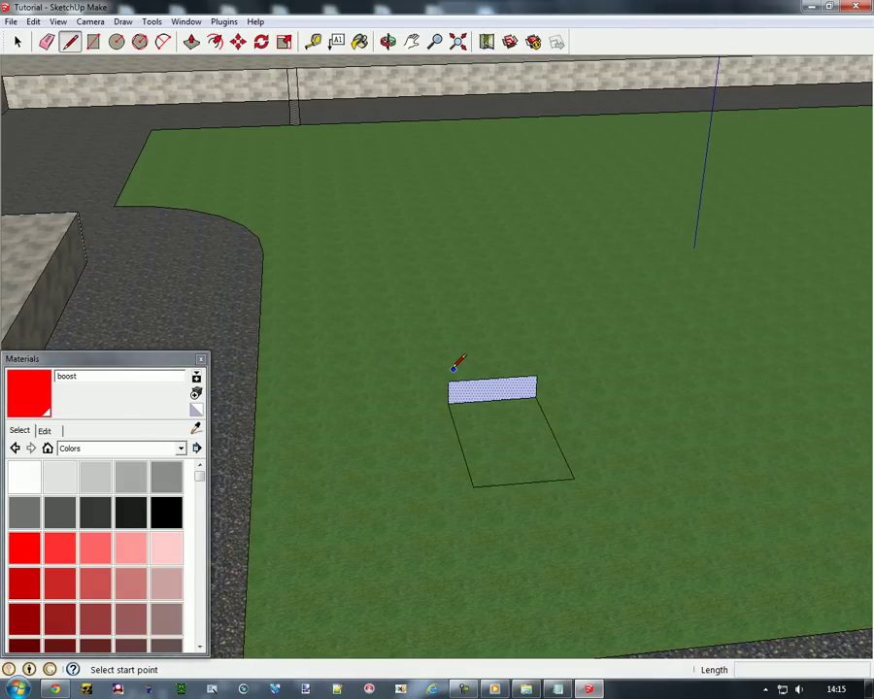
click(449, 379)
click(475, 482)
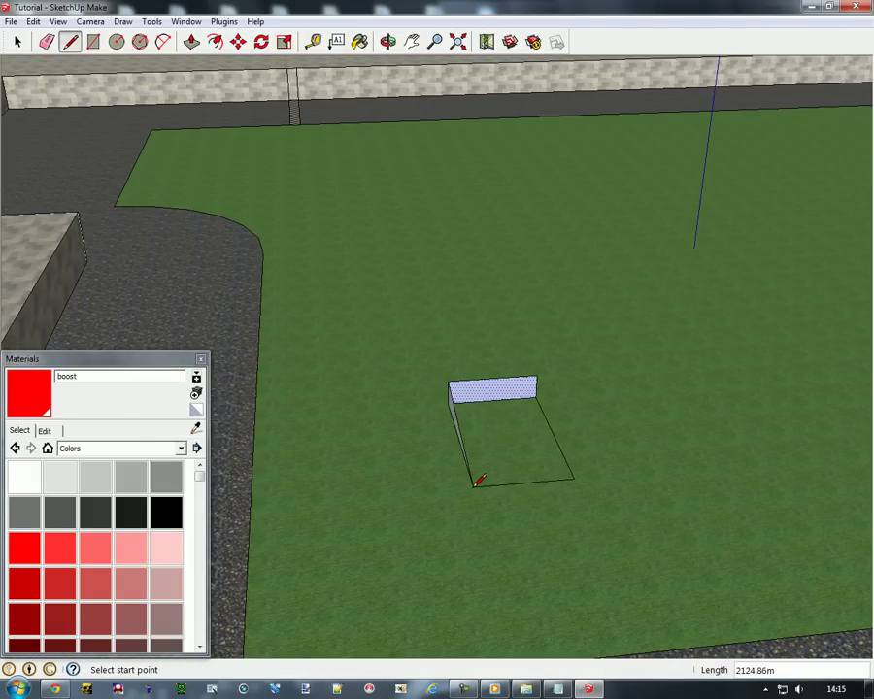
click(537, 378)
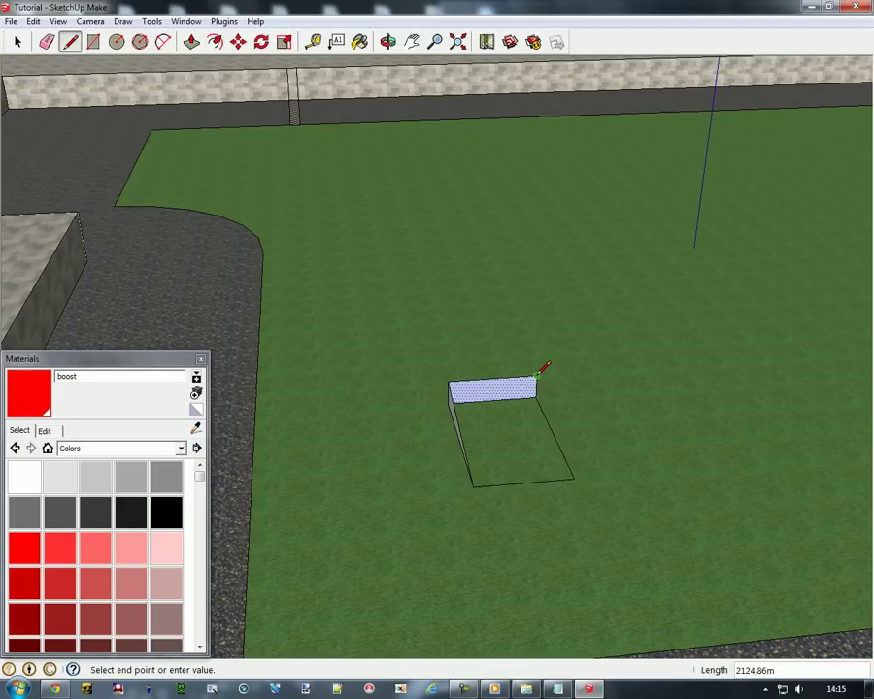
click(573, 479)
- Select the whole ramp and move it about 2585 m across the grass towards the nearest grass corner
key(space)
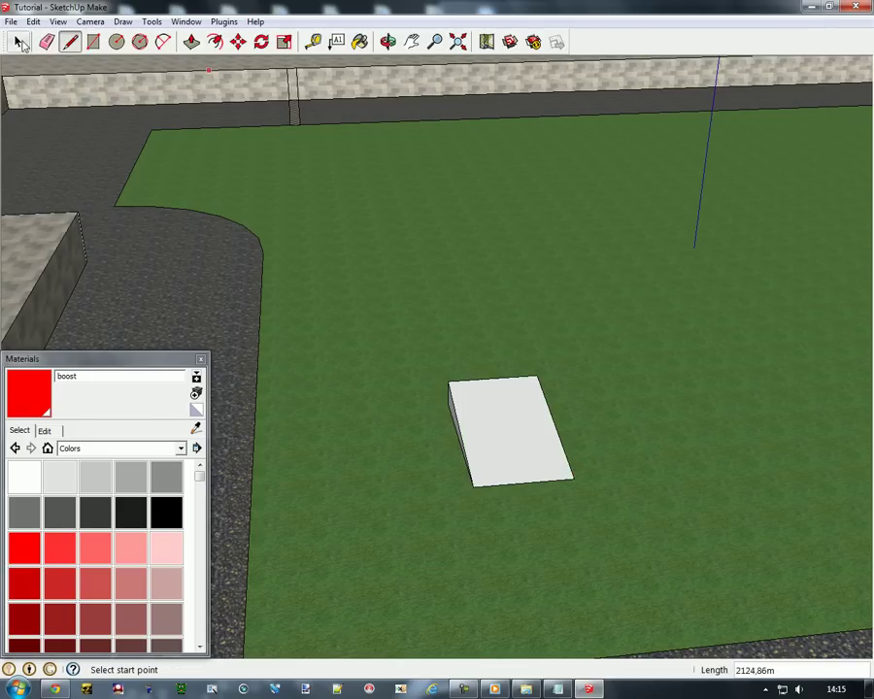
drag(401, 358, 575, 512)
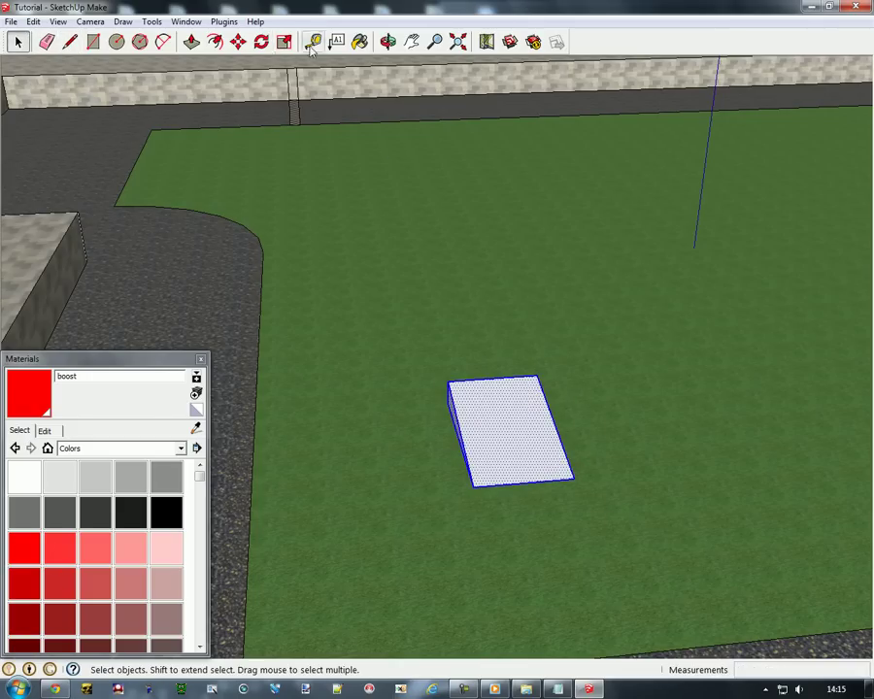
click(238, 40)
click(507, 430)
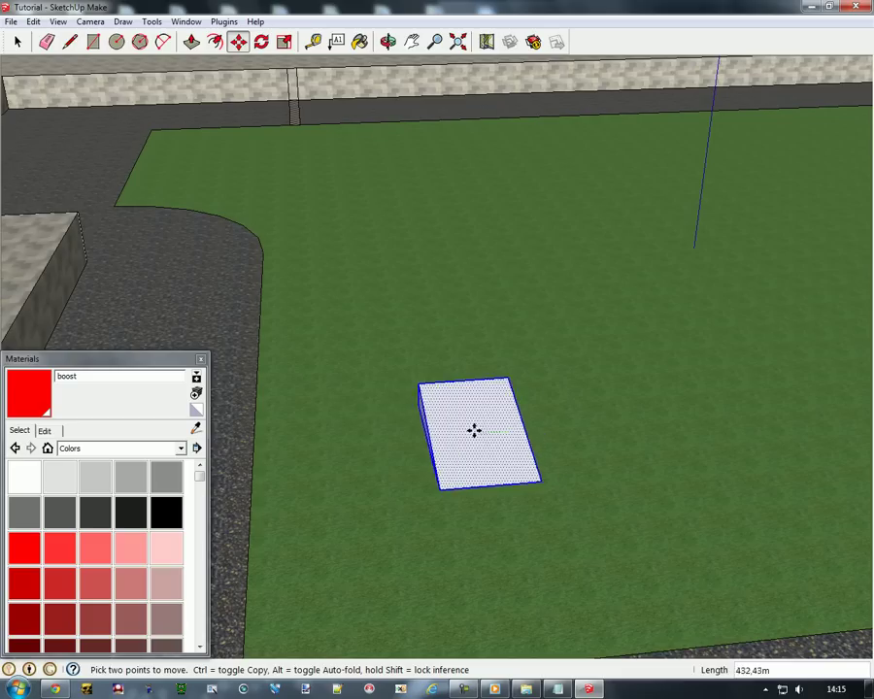
click(393, 529)
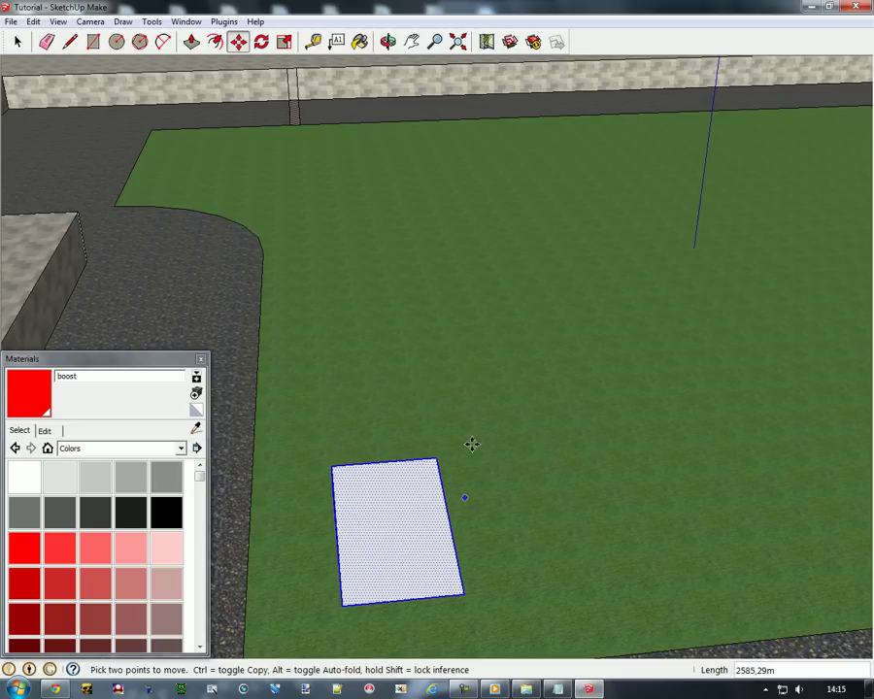
- Rotate the ramp about 22 degrees around the midpoint of its high edge
click(262, 40)
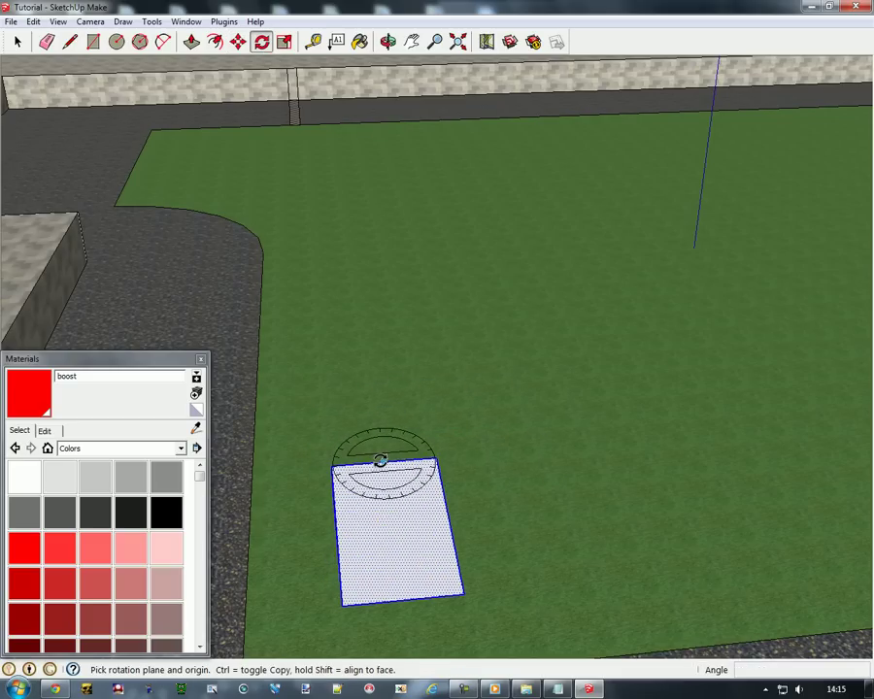
click(384, 461)
click(507, 455)
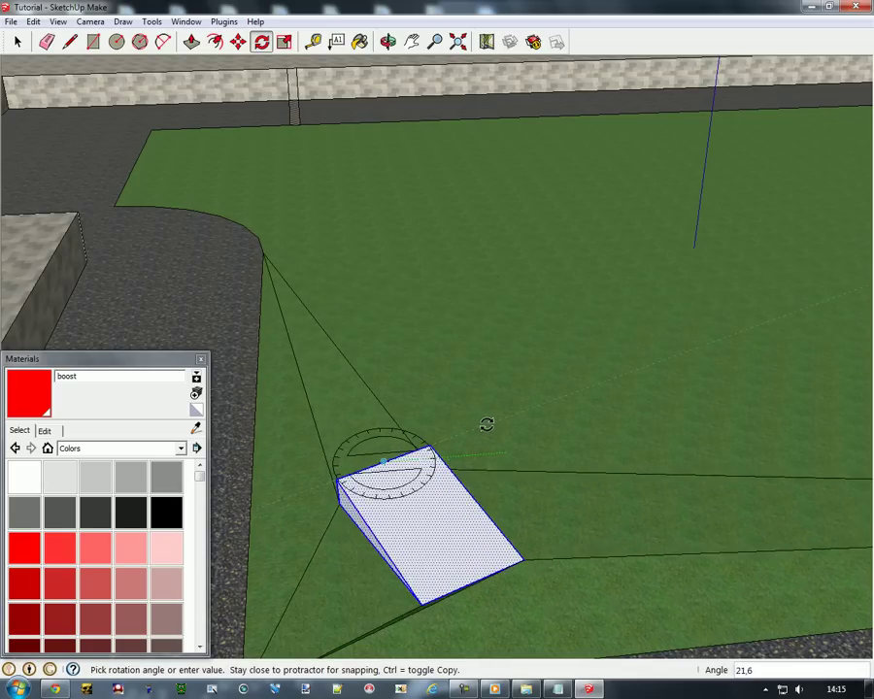
click(488, 424)
scroll(446, 464, down, 2)
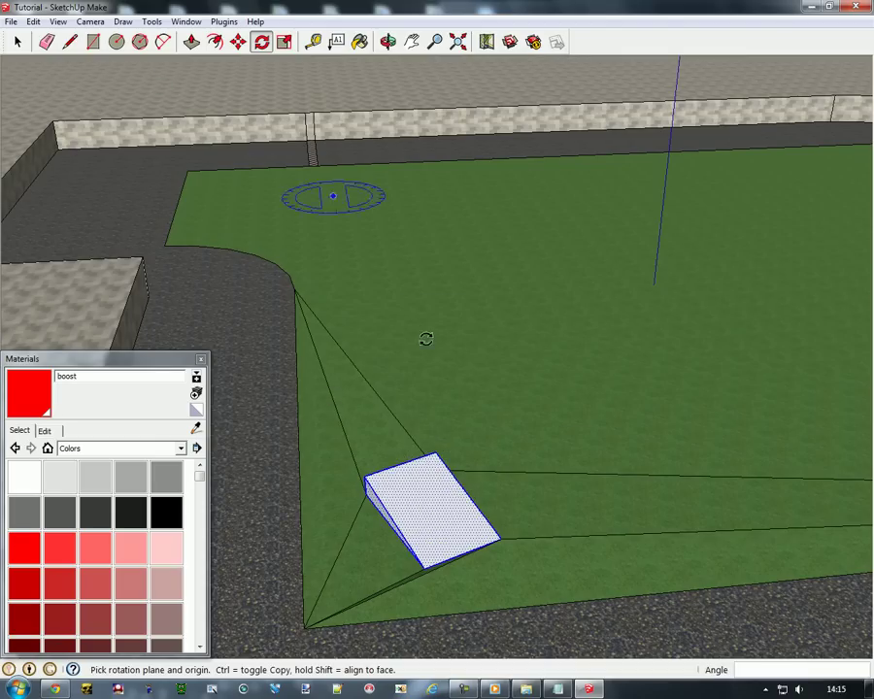
click(387, 41)
drag(391, 171, 569, 612)
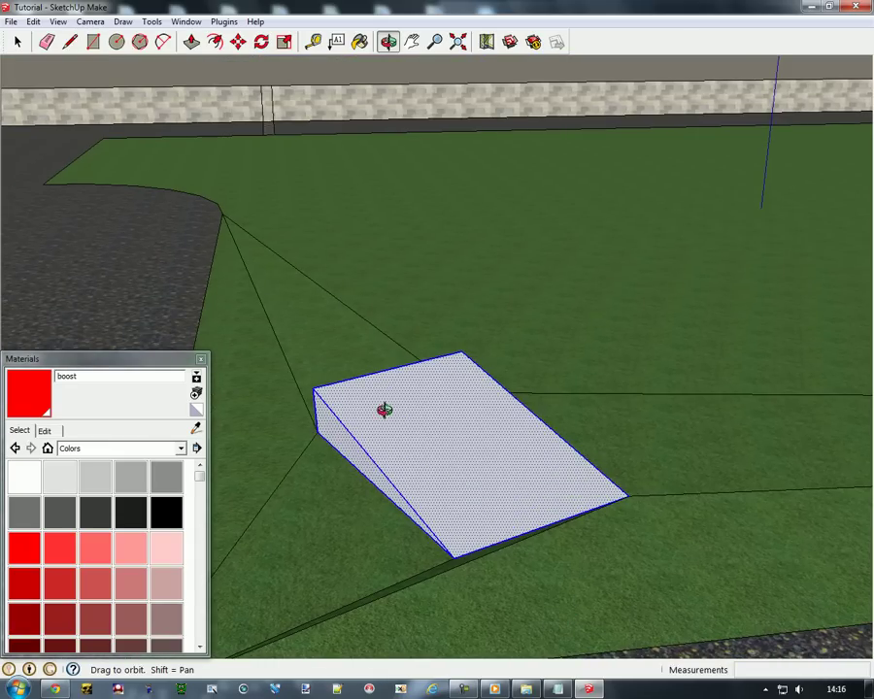
click(70, 42)
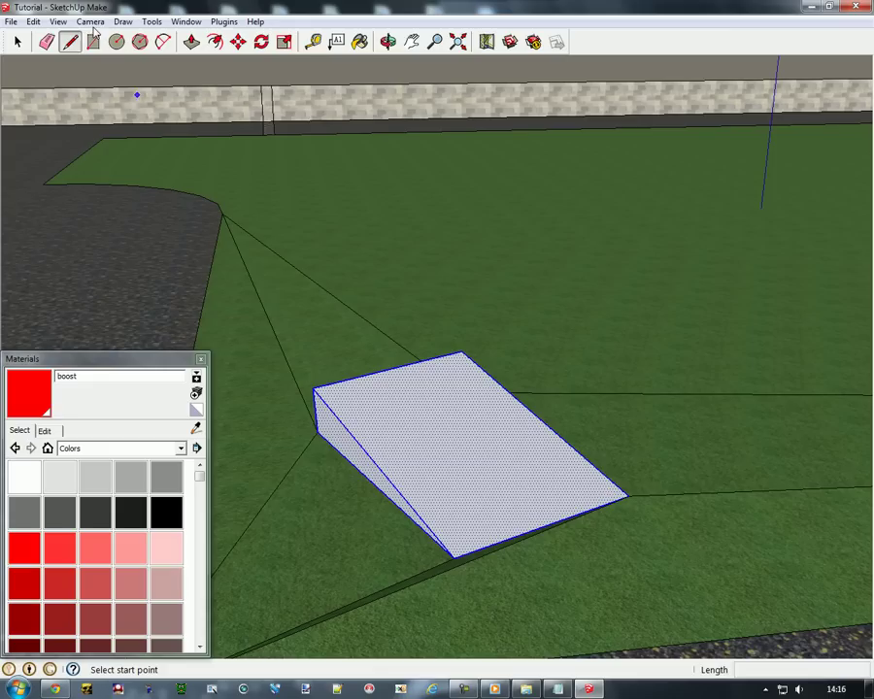
click(215, 42)
click(18, 41)
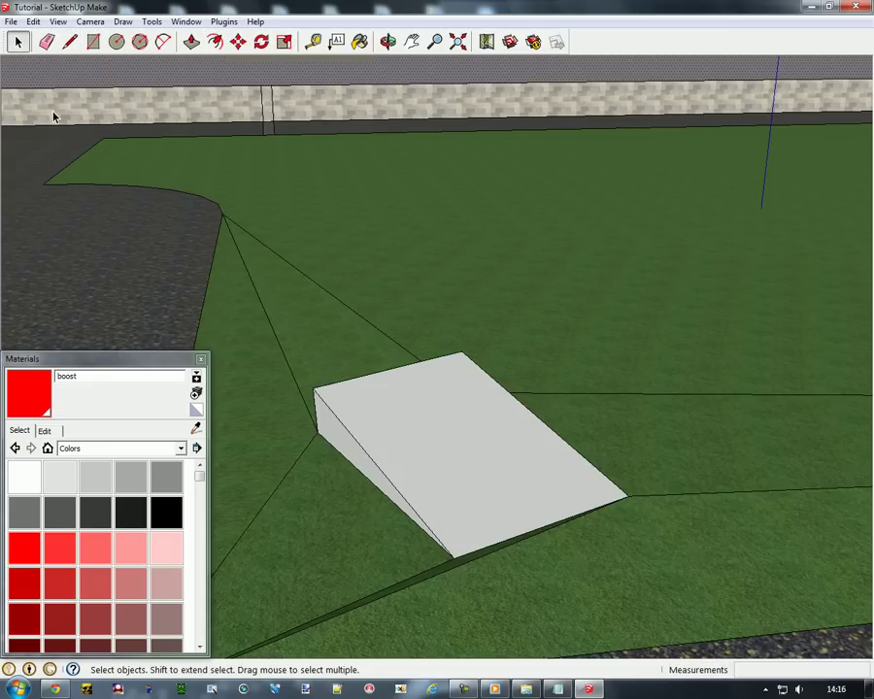
click(215, 43)
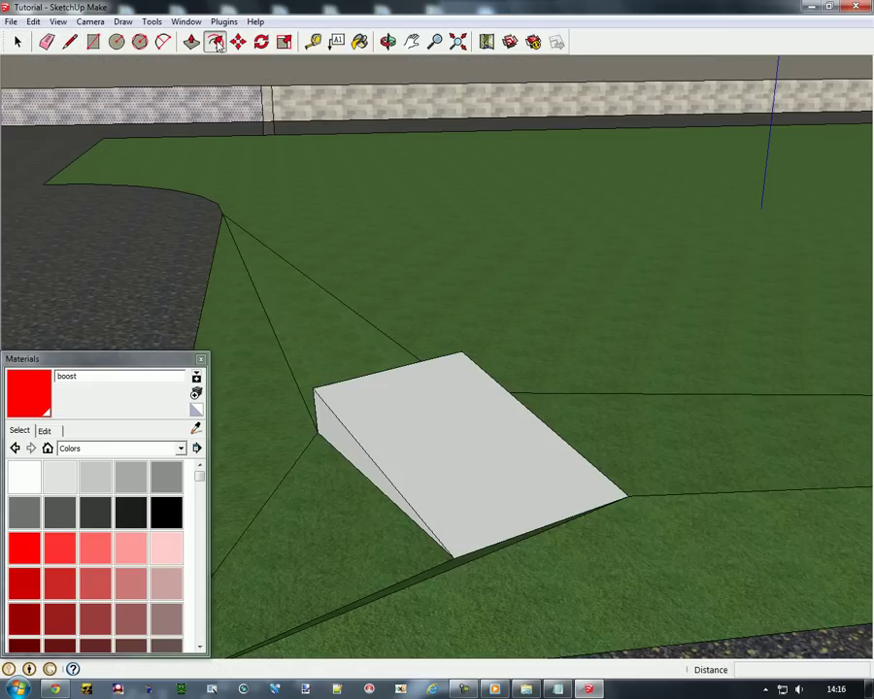
click(411, 418)
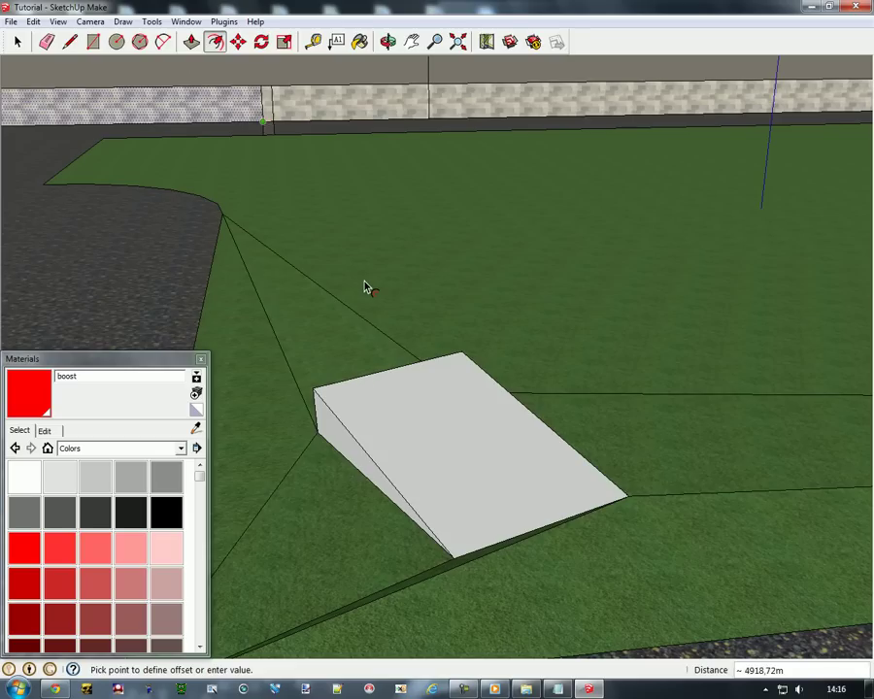
right_click(435, 425)
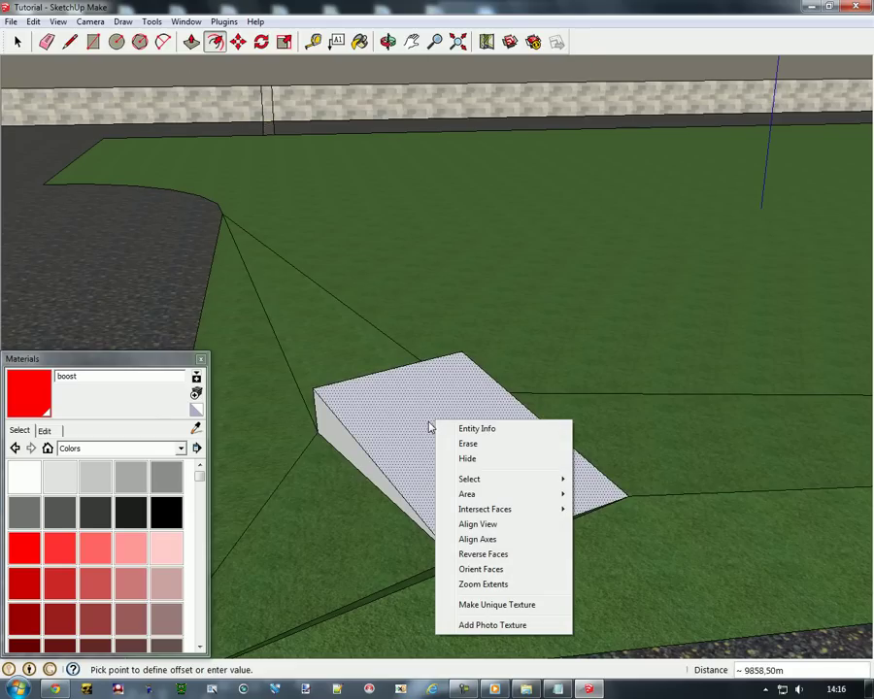
key(Escape)
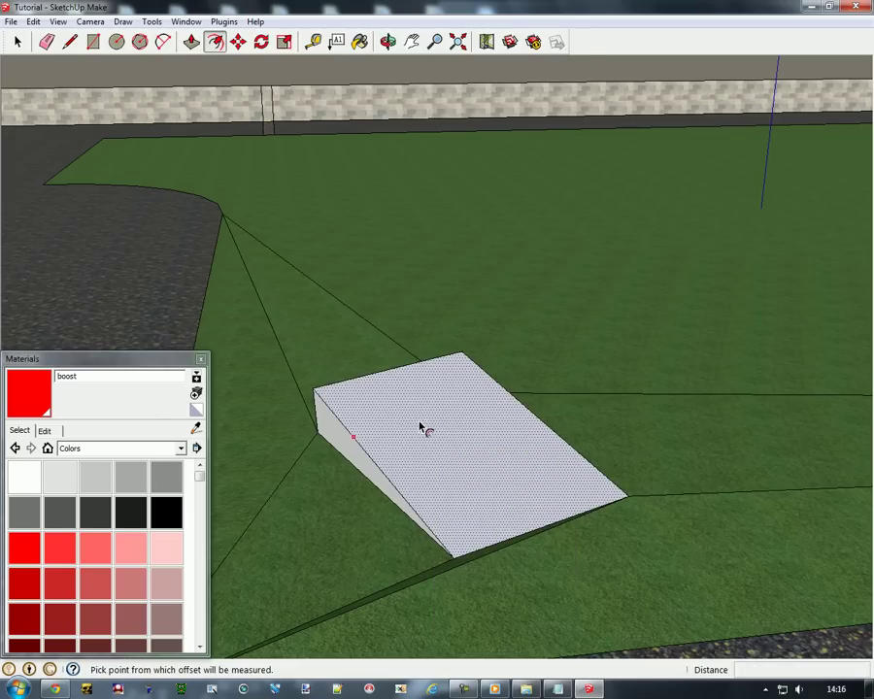
- Offset the outline of the ramp's sloped face inward by about 153 m
click(384, 473)
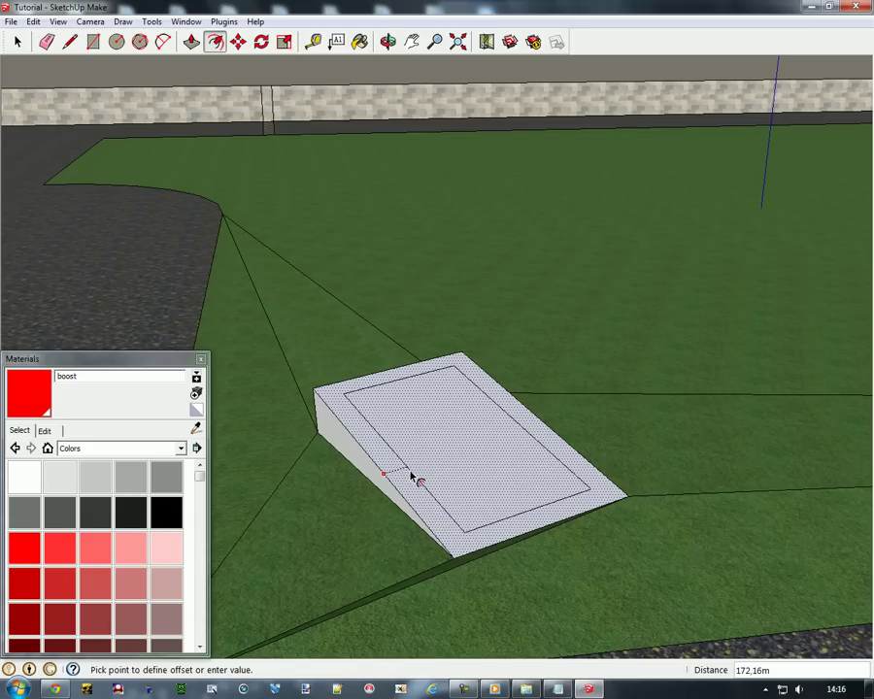
click(406, 475)
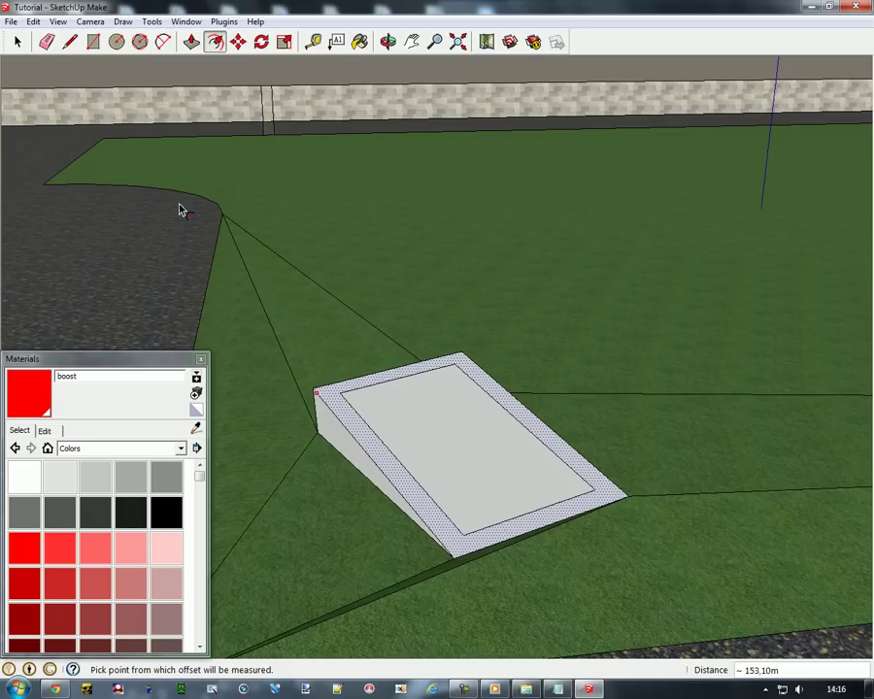
click(18, 42)
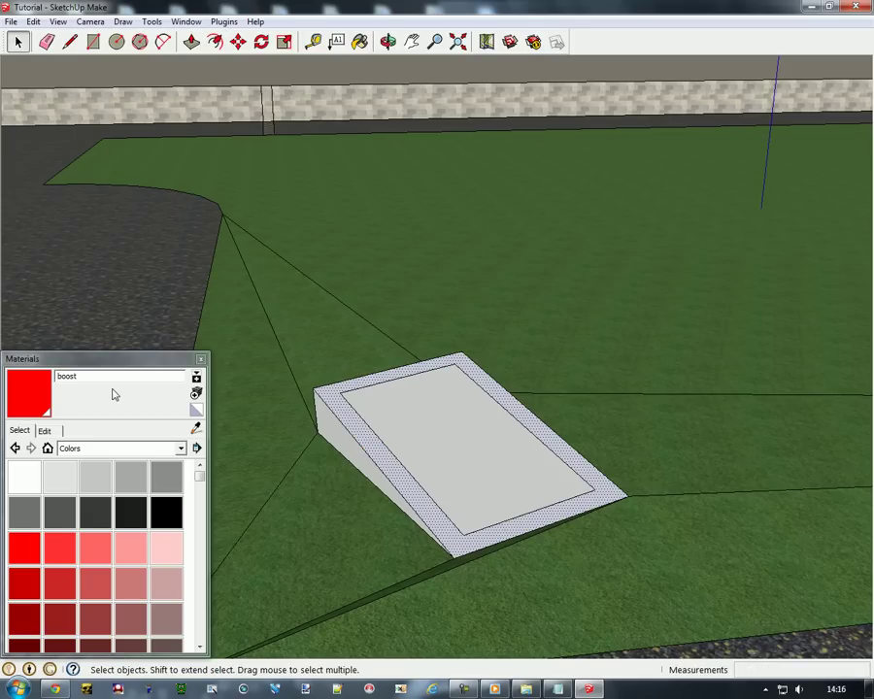
click(89, 450)
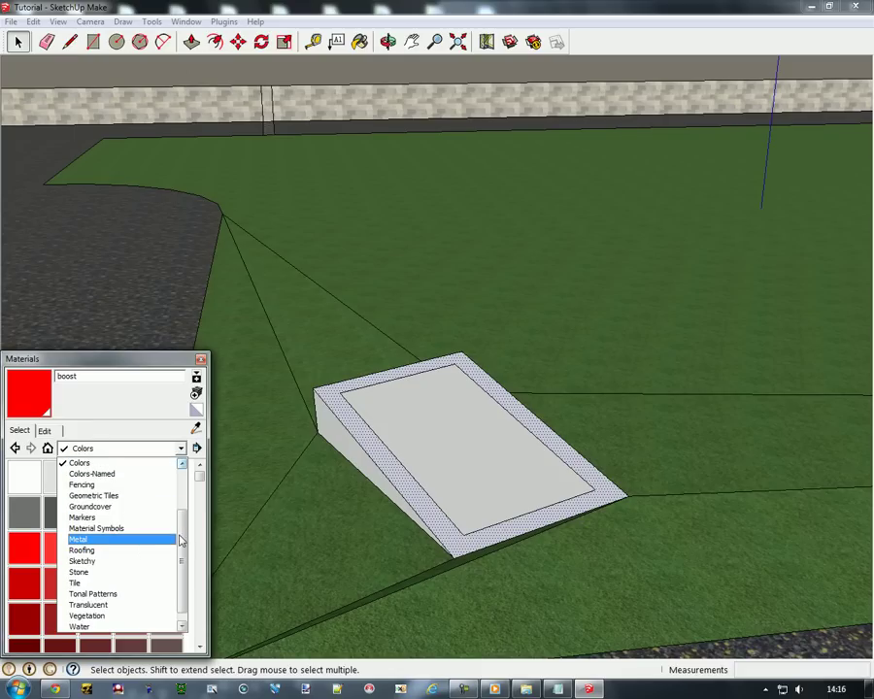
scroll(97, 582, down, 1)
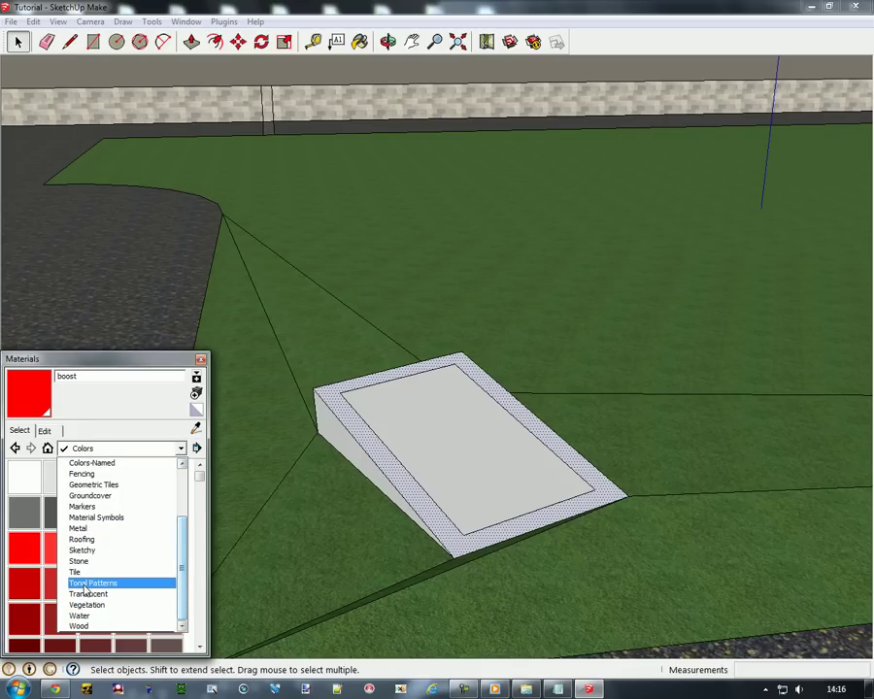
click(79, 564)
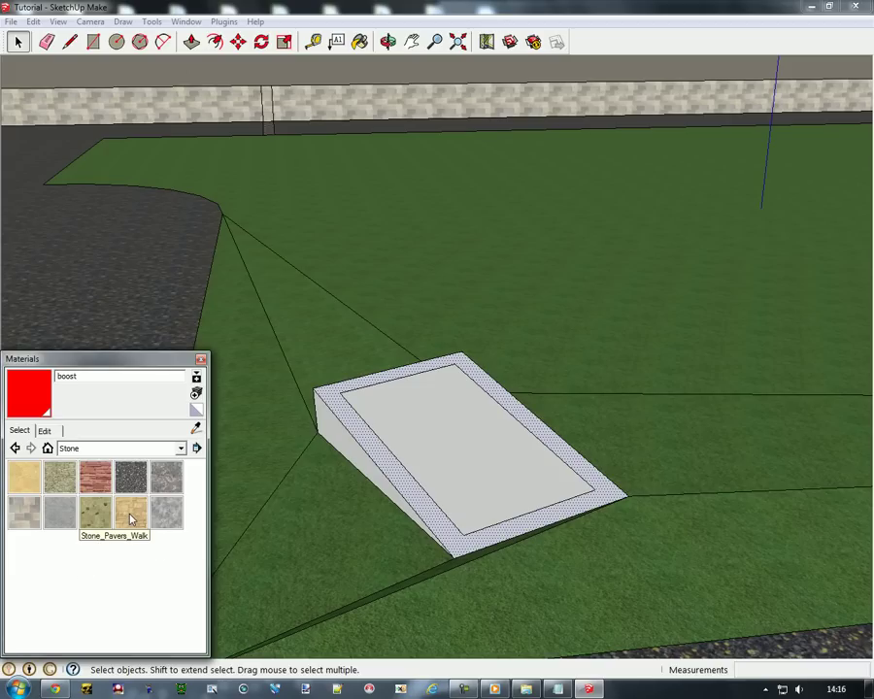
click(166, 476)
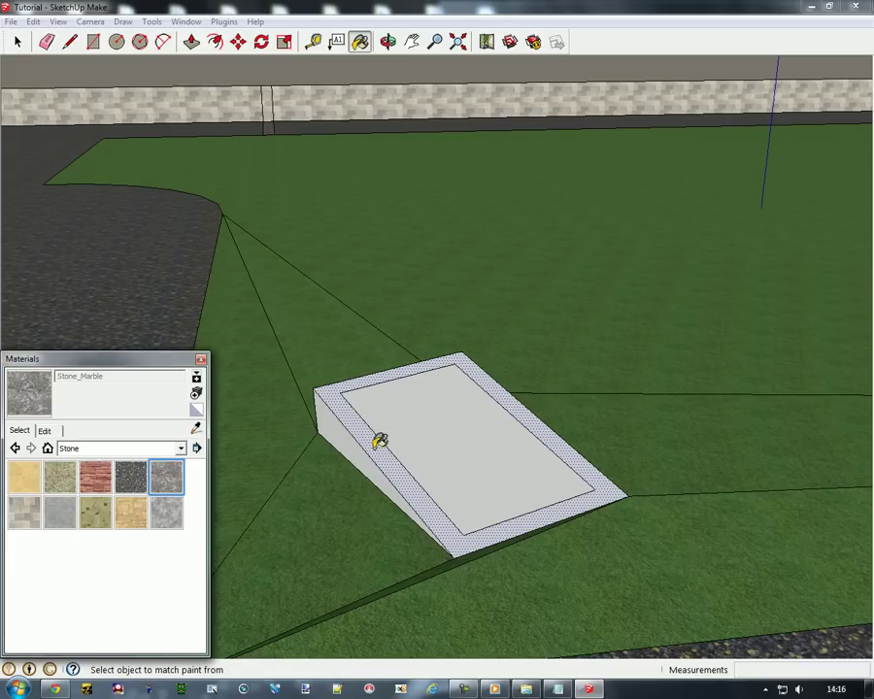
- Paint the ramp's high end wall and both triangular side walls with the Wood_Bamboo_Medium material
click(387, 42)
drag(544, 408, 456, 378)
click(70, 452)
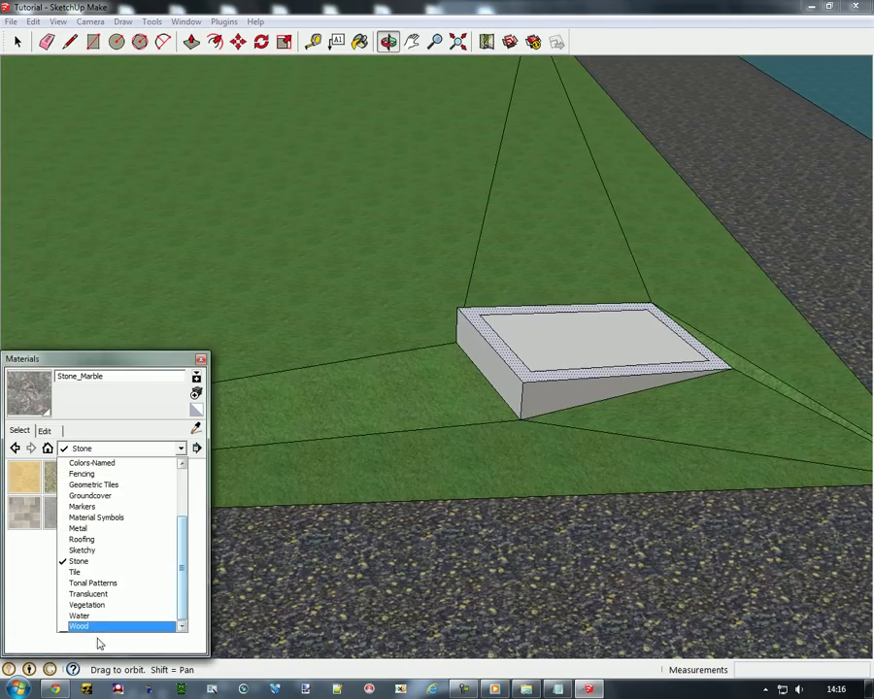
click(97, 626)
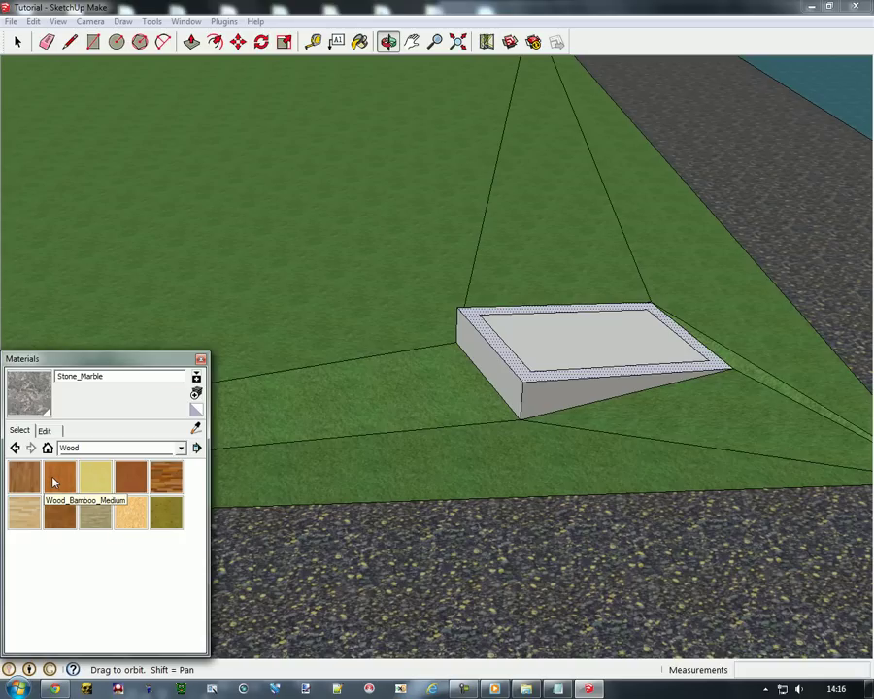
click(55, 482)
click(566, 388)
click(489, 352)
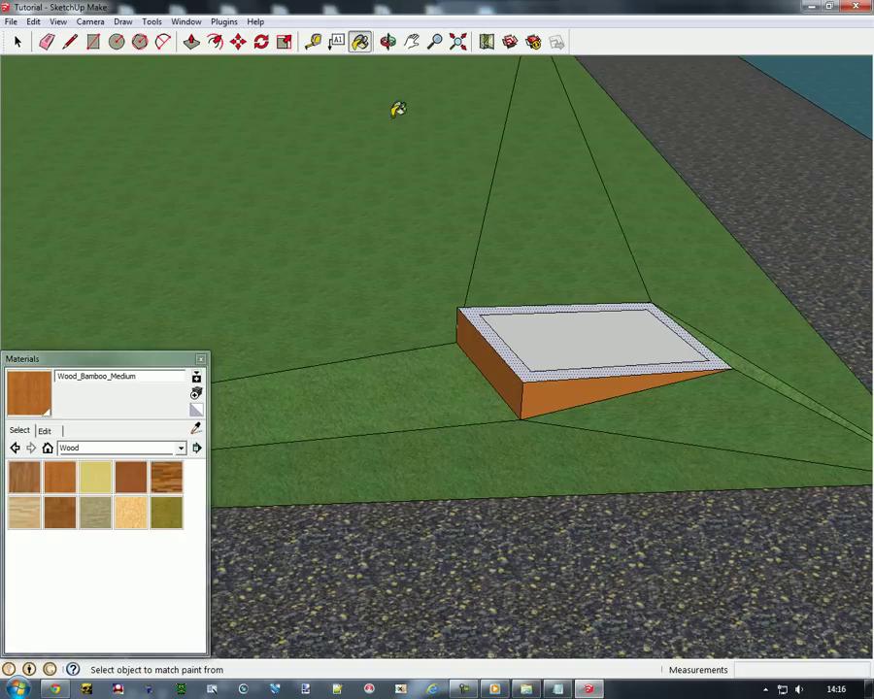
click(385, 44)
drag(383, 342, 526, 288)
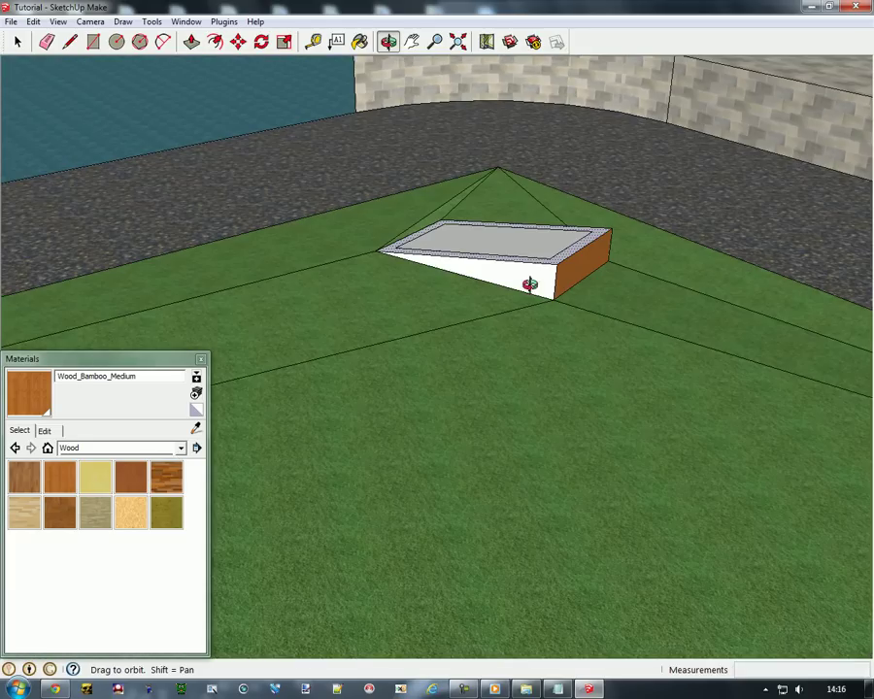
click(359, 40)
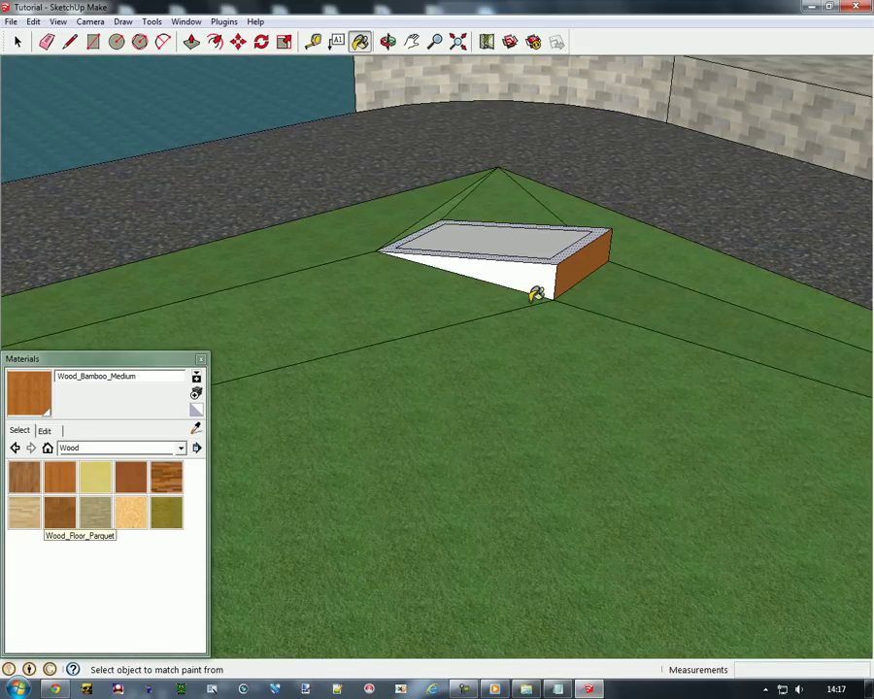
click(514, 286)
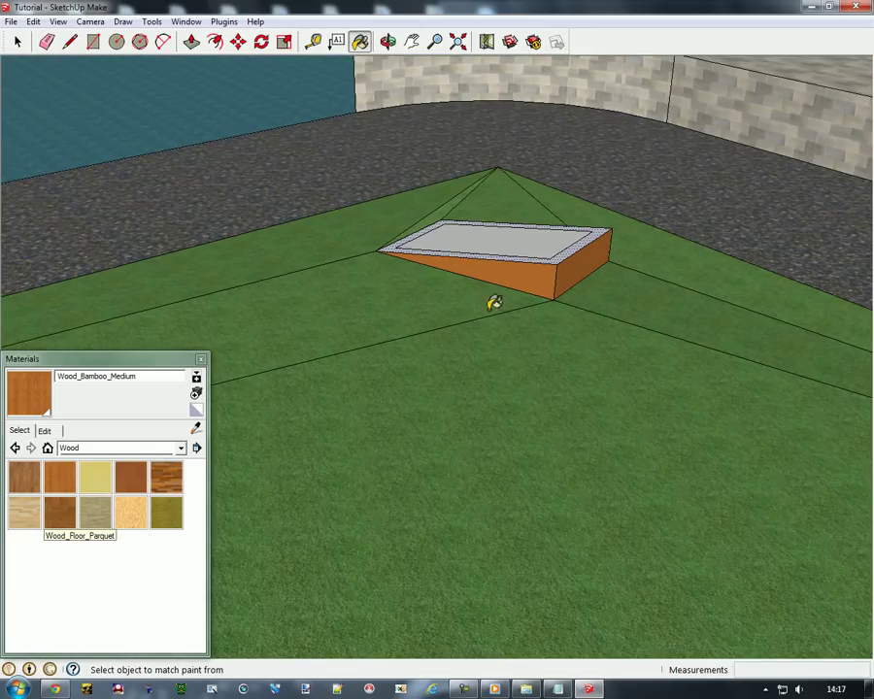
- Rename the ramp walls' bamboo material to muro rampa and enlarge its texture
click(98, 376)
text(muro rampa)
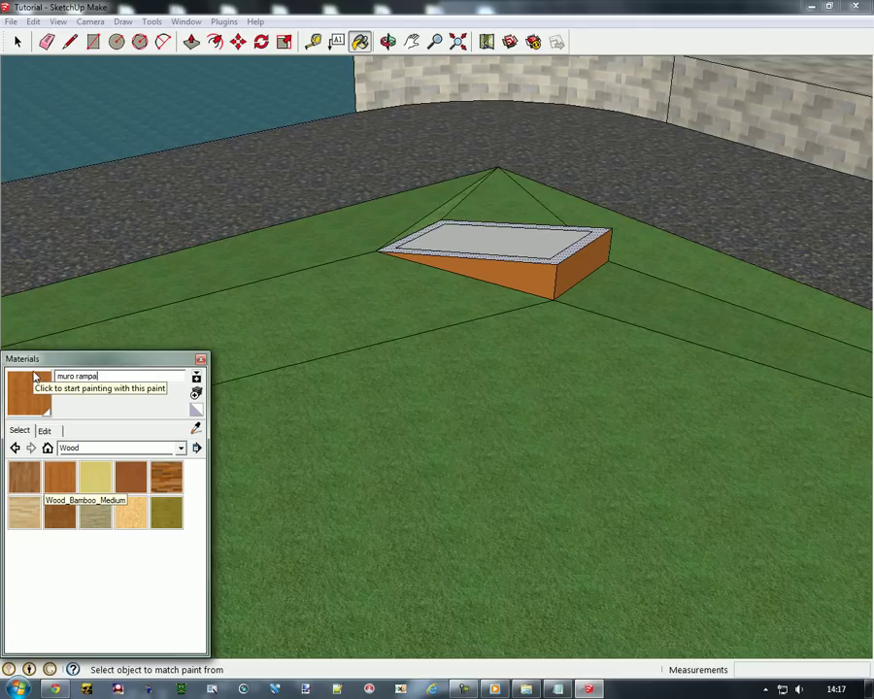
click(44, 431)
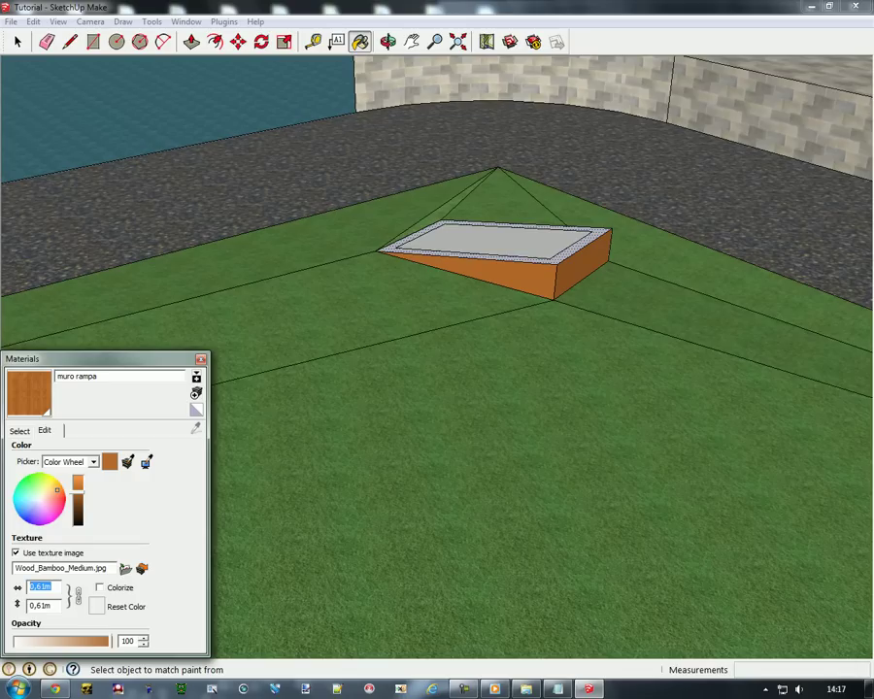
- Paint the border around the ramp's sloped face with the Wood_Plywood_Knots material
click(22, 431)
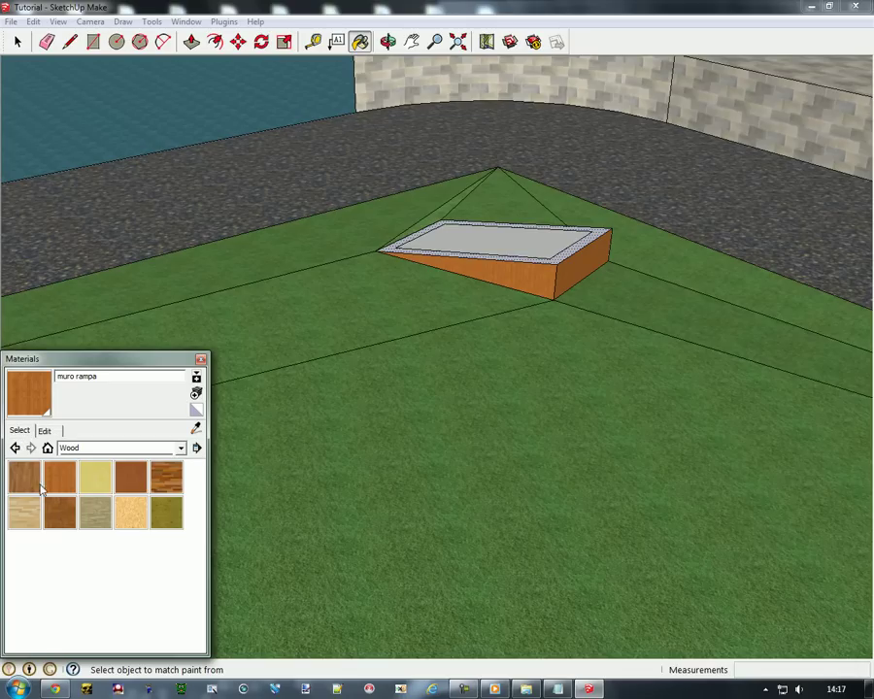
click(166, 514)
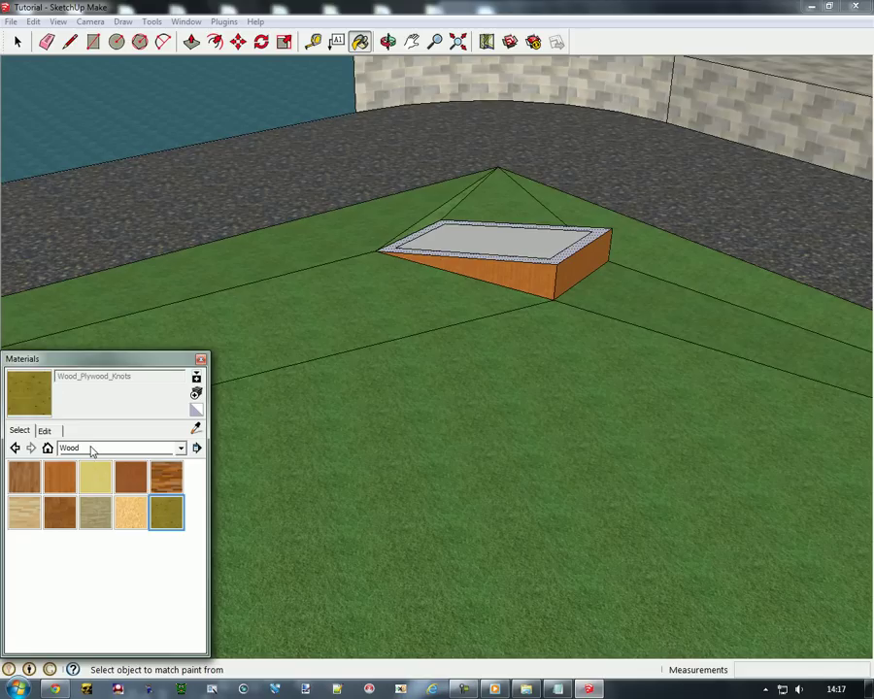
click(573, 245)
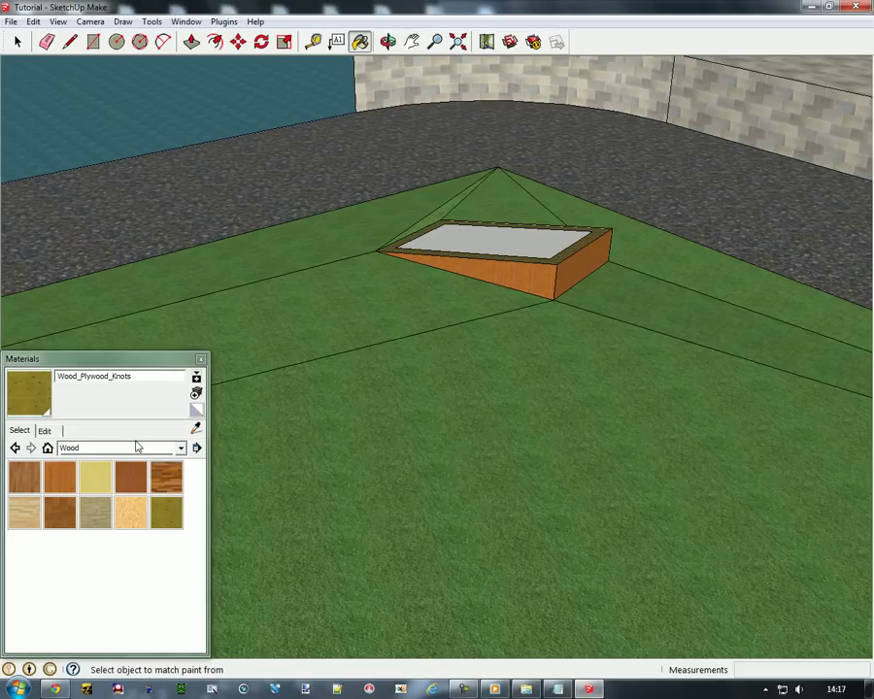
- Rename the border's plywood material to rampa road and set its texture width to 200 m
click(57, 433)
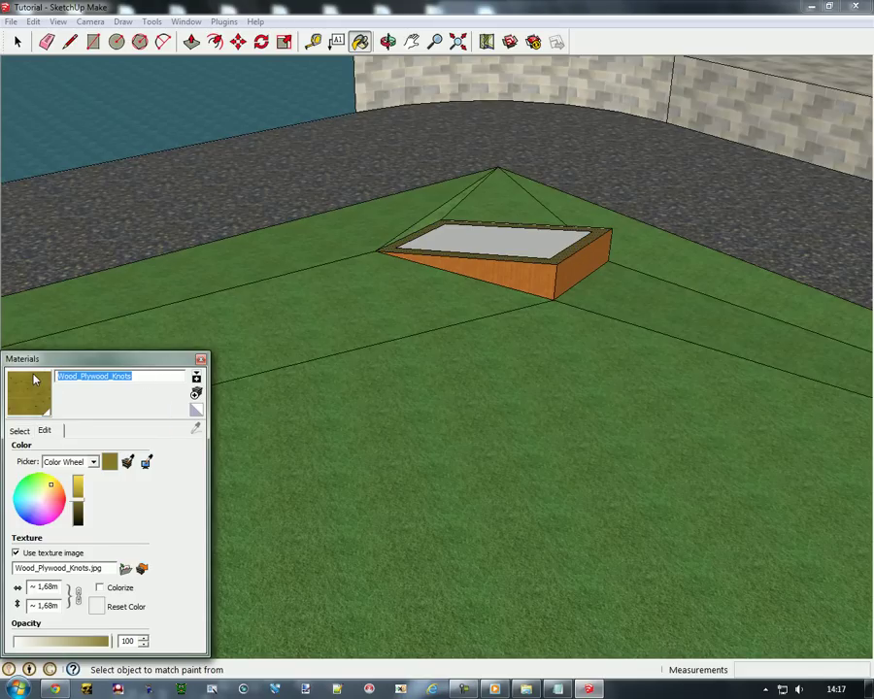
text(rampa road)
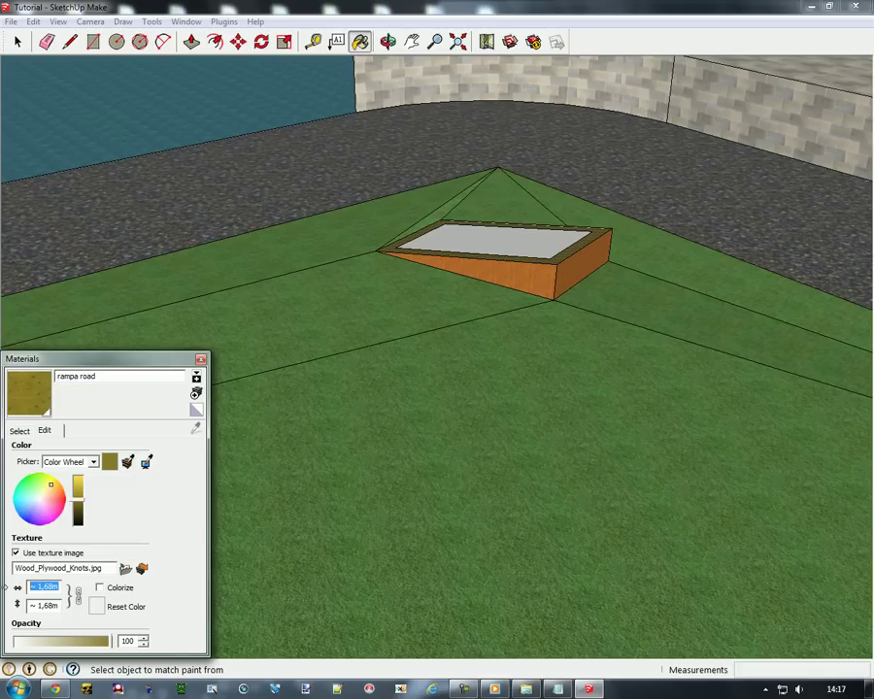
text(200)
click(19, 430)
- Paint the inner panel of the ramp's sloped face with the orange Color_C01
click(119, 448)
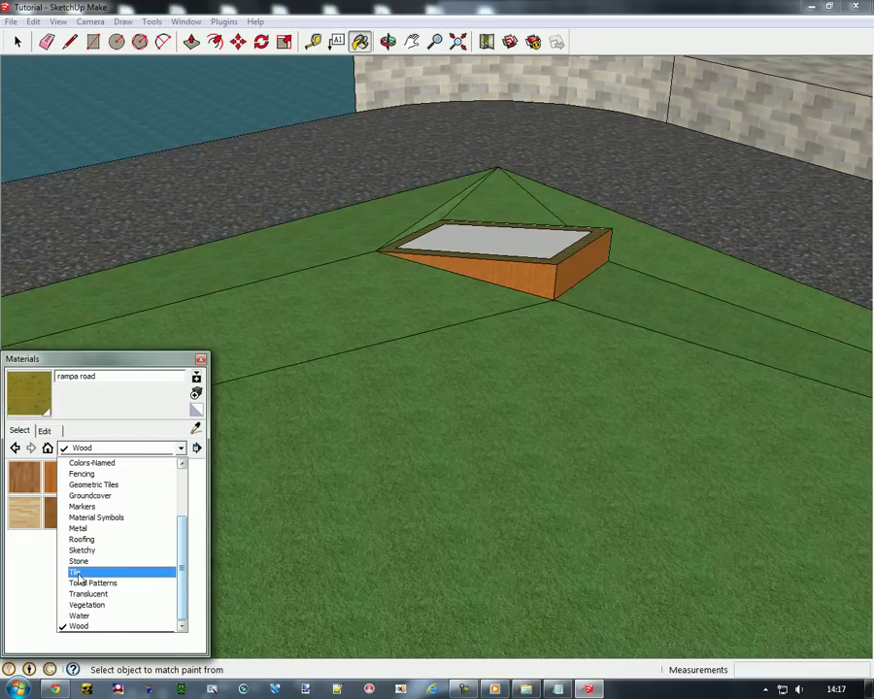
click(184, 495)
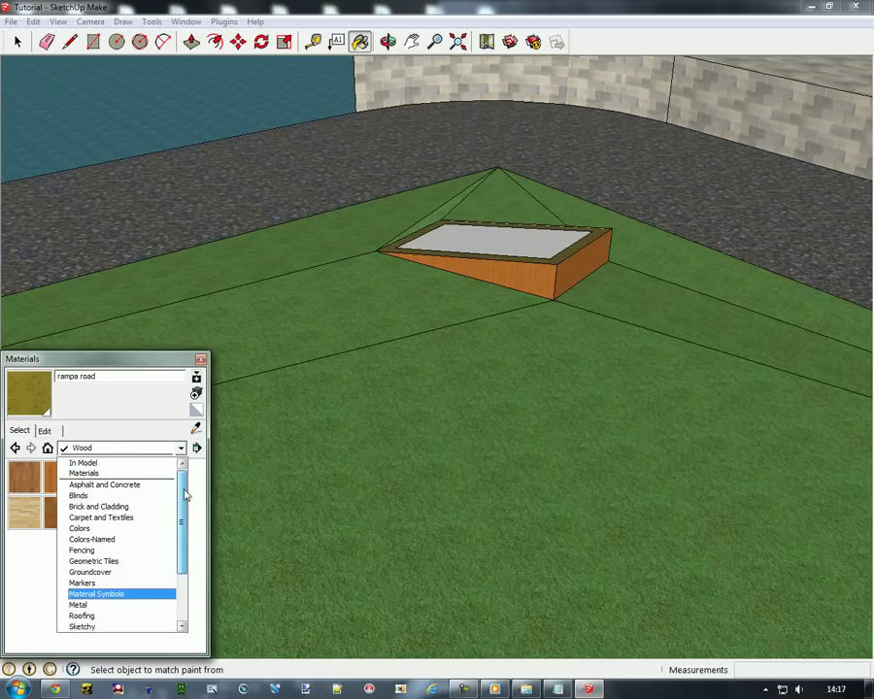
click(81, 528)
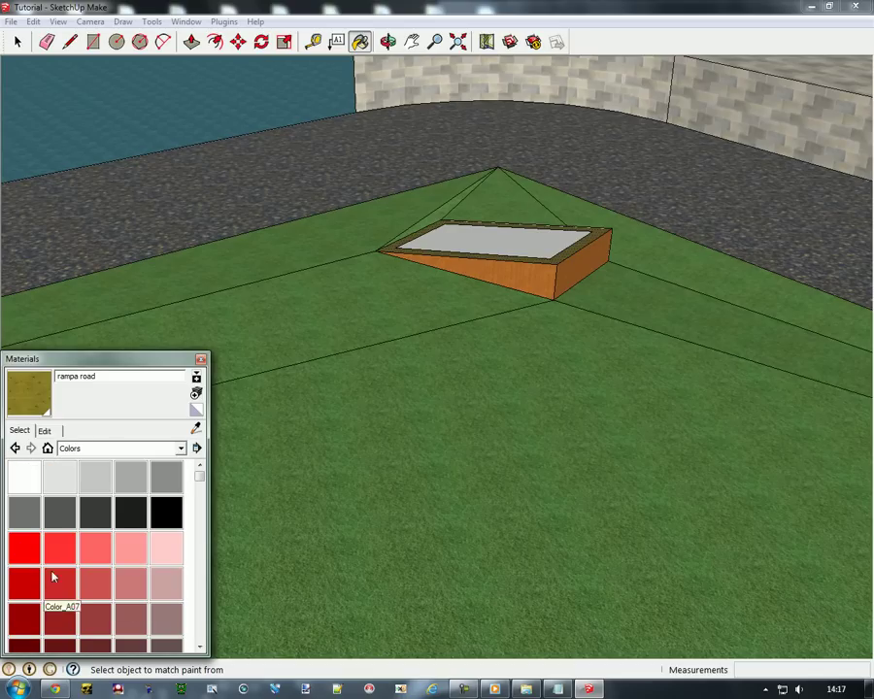
drag(199, 476, 201, 512)
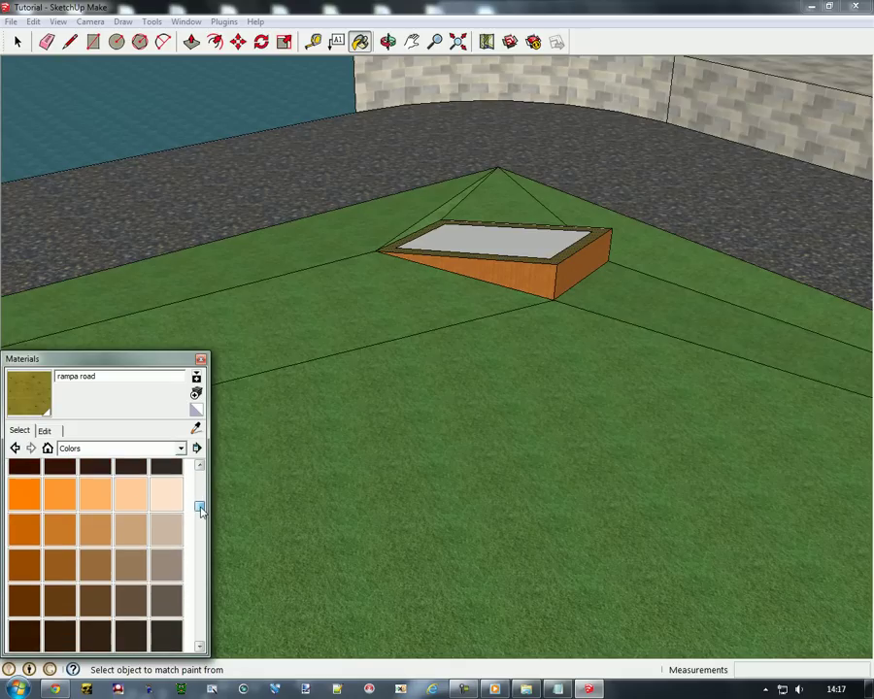
click(25, 498)
click(515, 233)
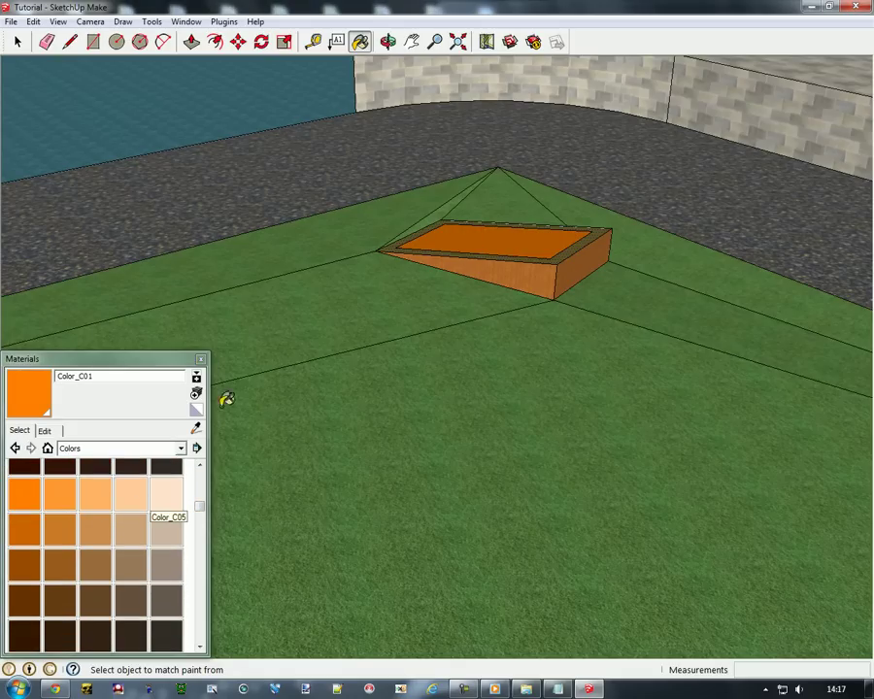
- Rename the inner panel's orange material to fast trick and close the material browser
click(45, 431)
click(18, 431)
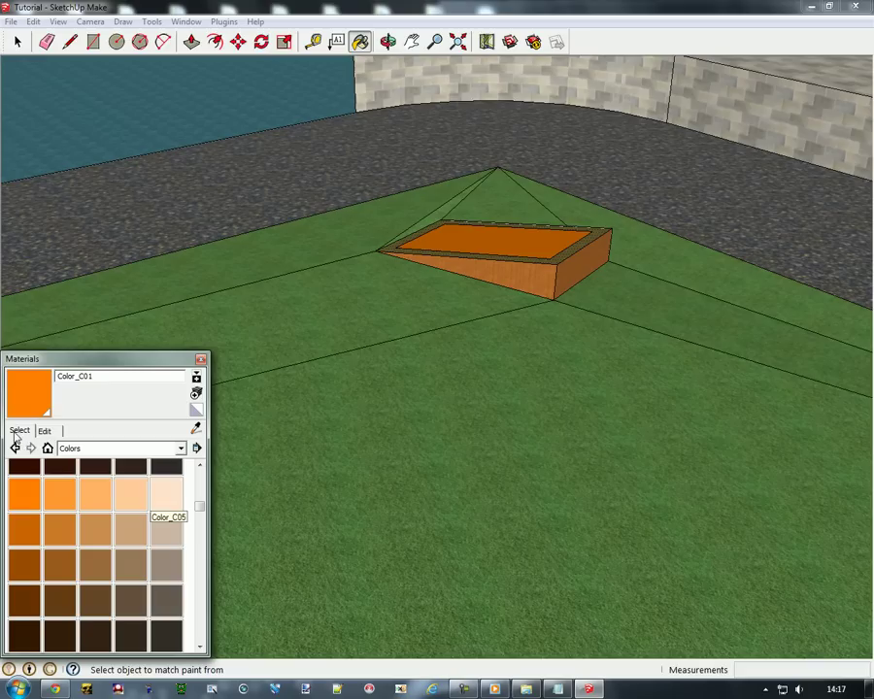
double_click(97, 378)
text(fast tric)
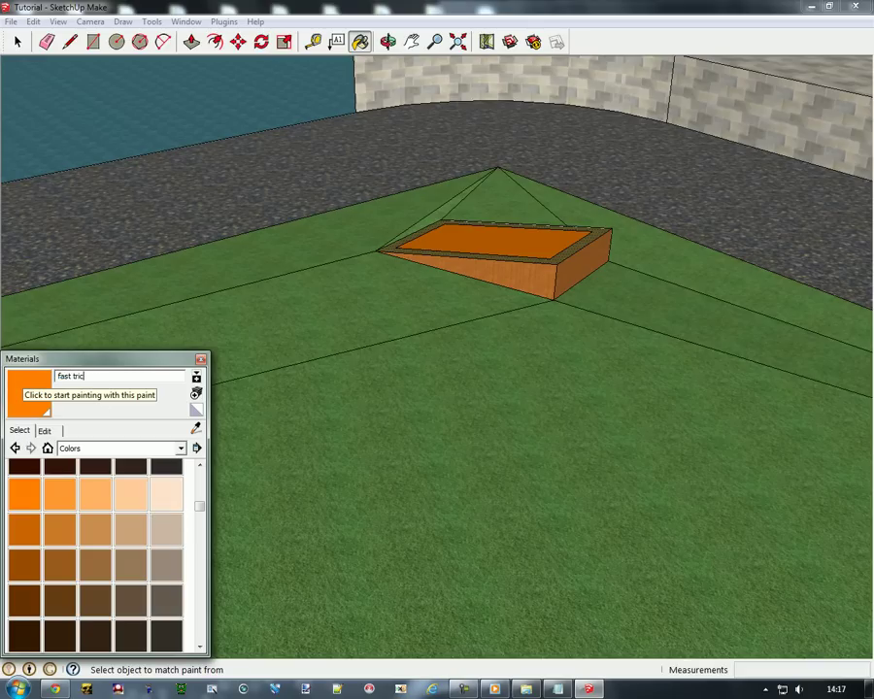
text(k)
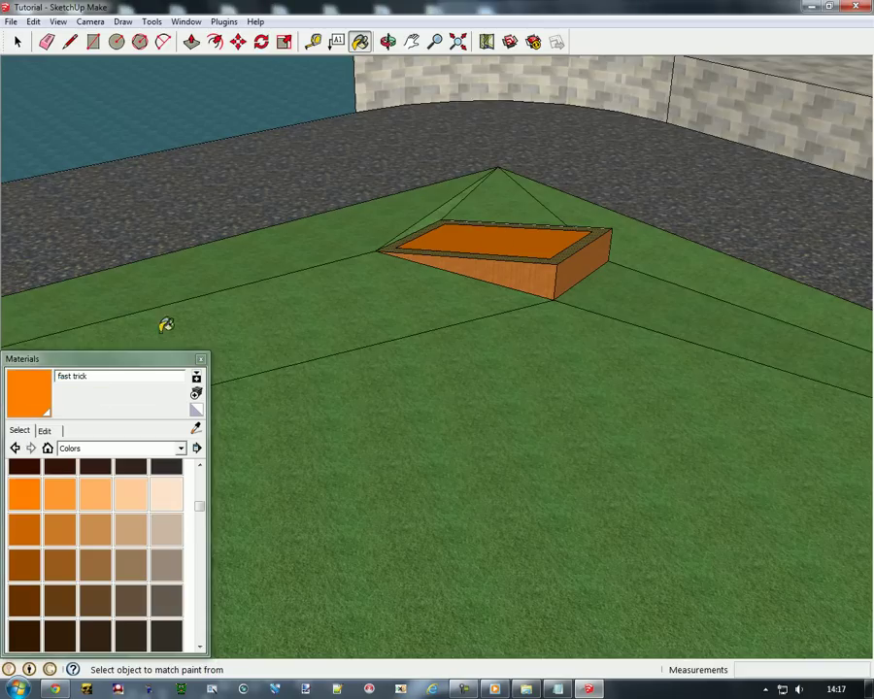
middle_drag(166, 325, 35, 304)
scroll(35, 304, down, 3)
click(190, 358)
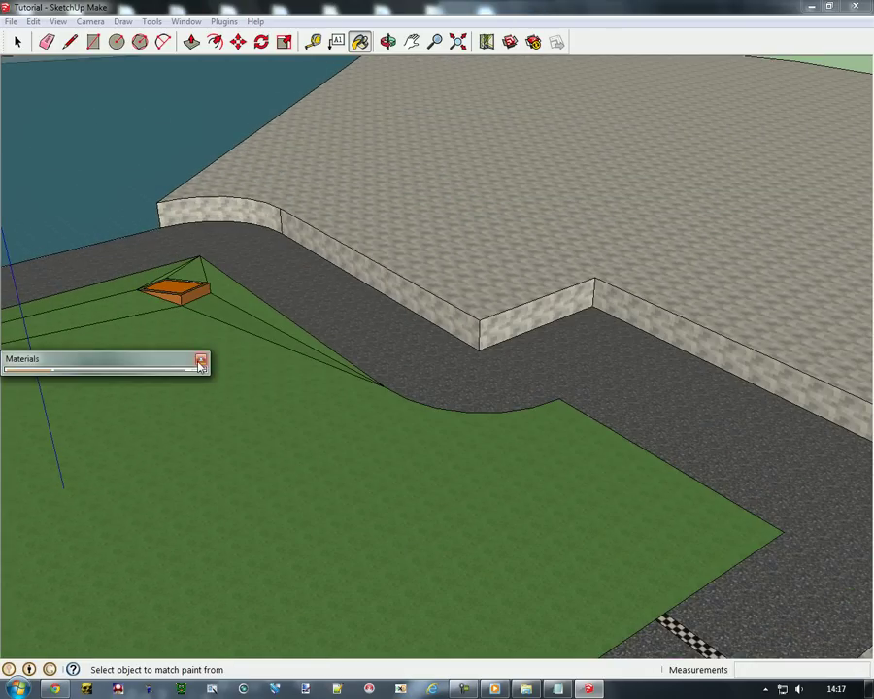
click(200, 358)
- Draw a rectangle about 300 by 102 m on the grass at the inner end of the checkered finish line
scroll(476, 426, down, 5)
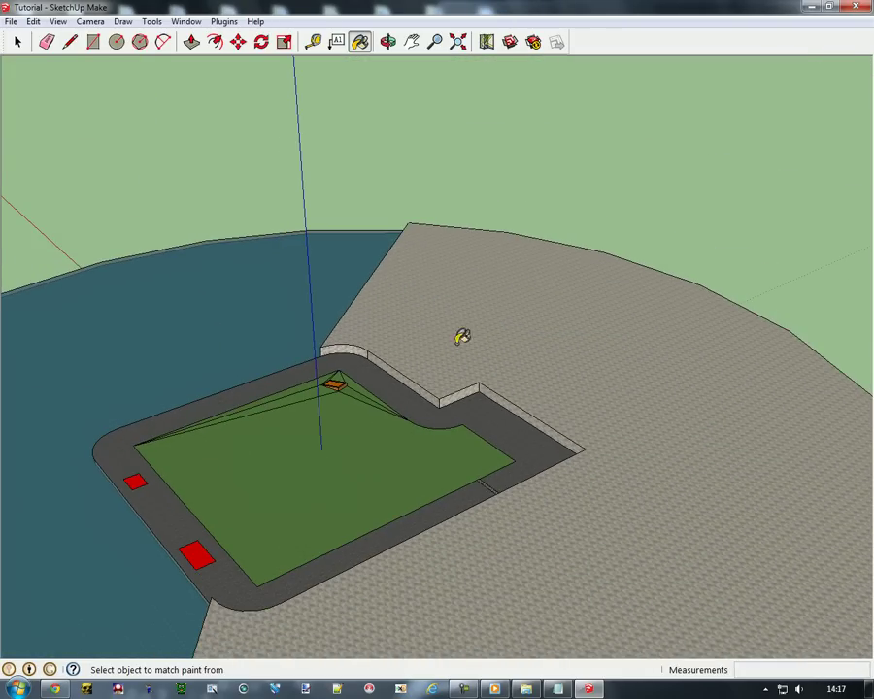
click(387, 42)
drag(409, 95, 288, 154)
scroll(282, 328, up, 5)
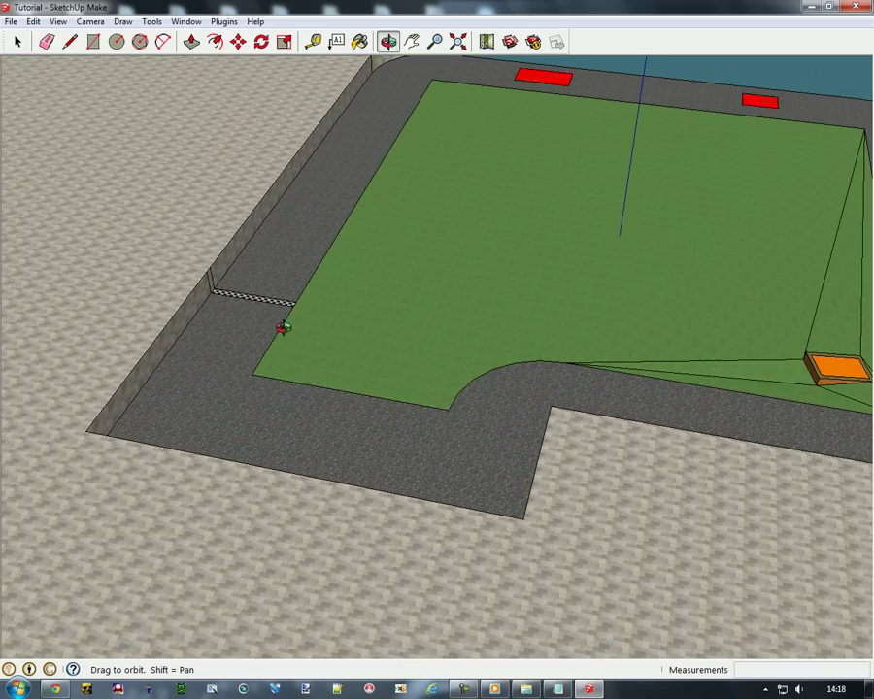
scroll(255, 333, up, 6)
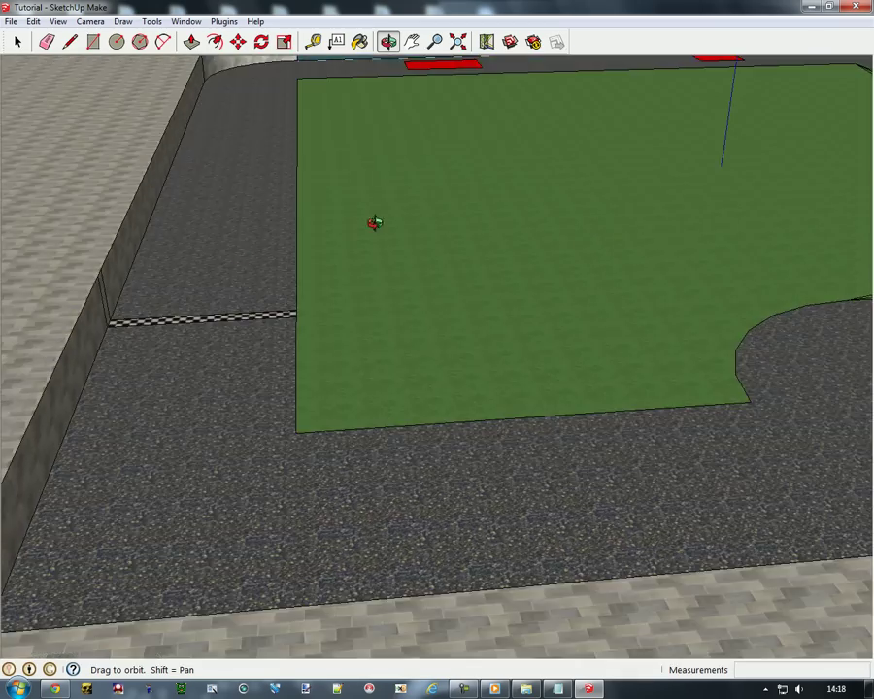
drag(375, 223, 188, 287)
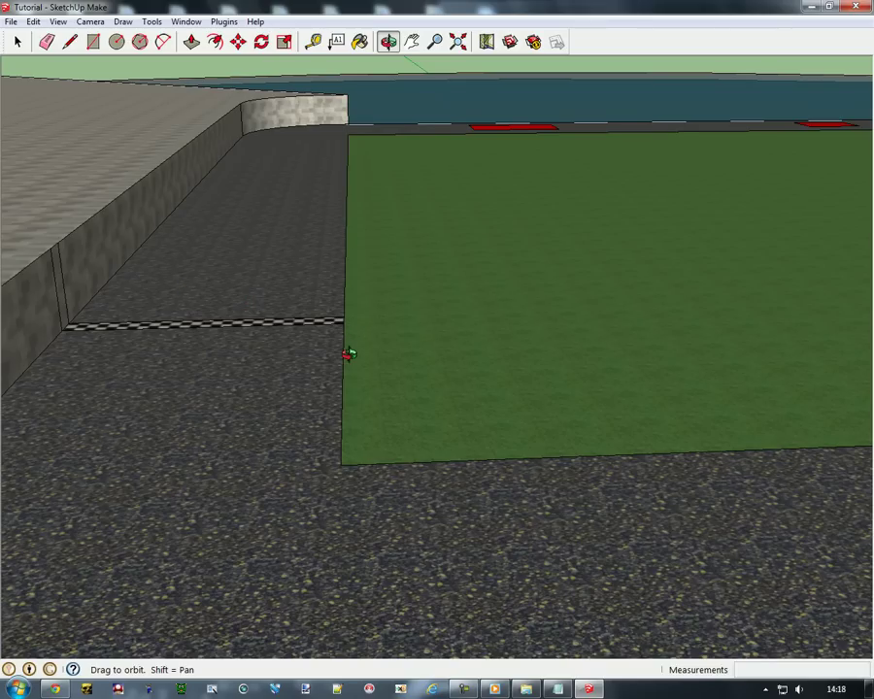
click(94, 42)
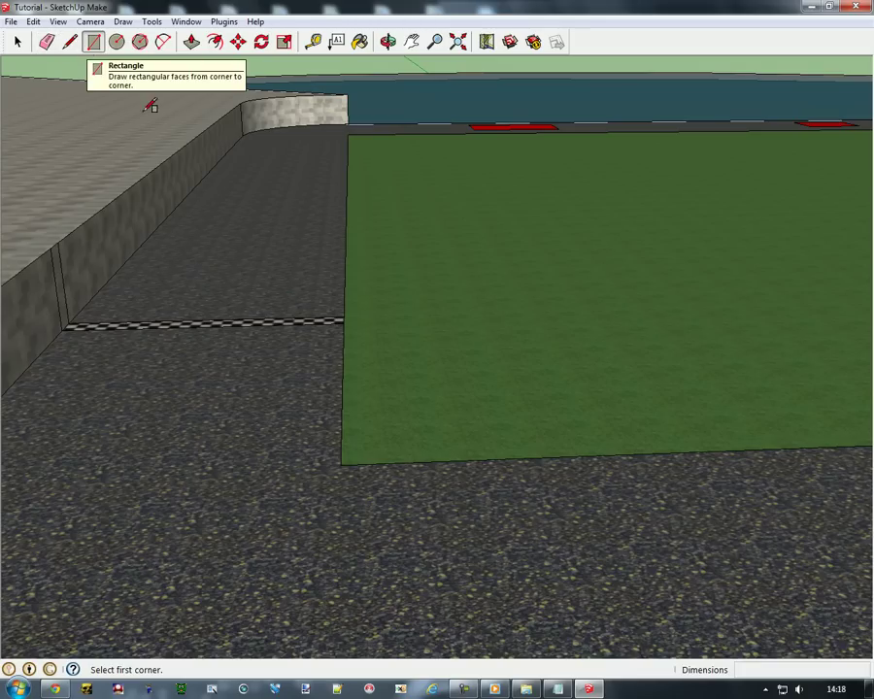
scroll(335, 323, up, 5)
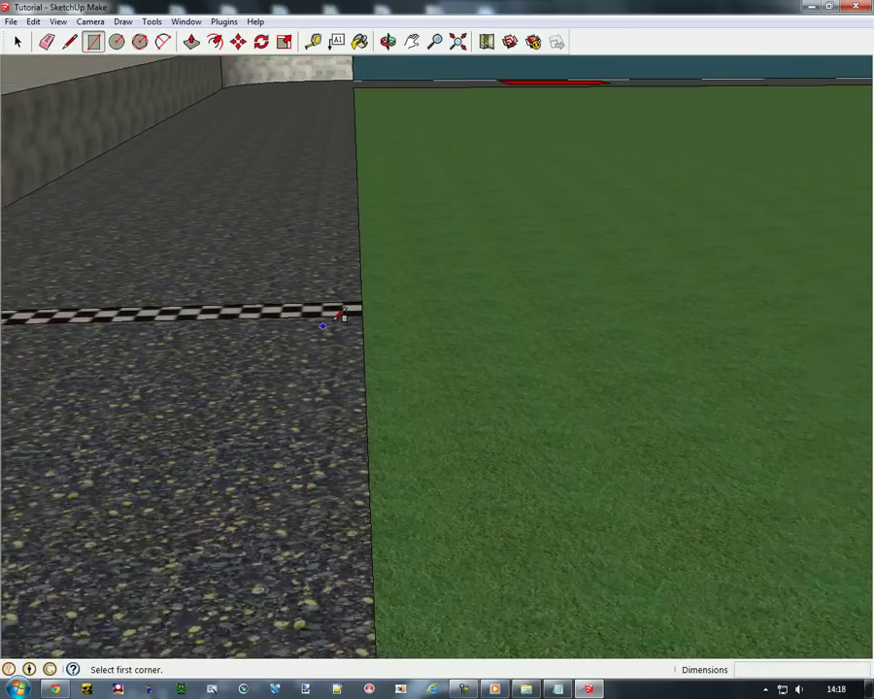
click(367, 306)
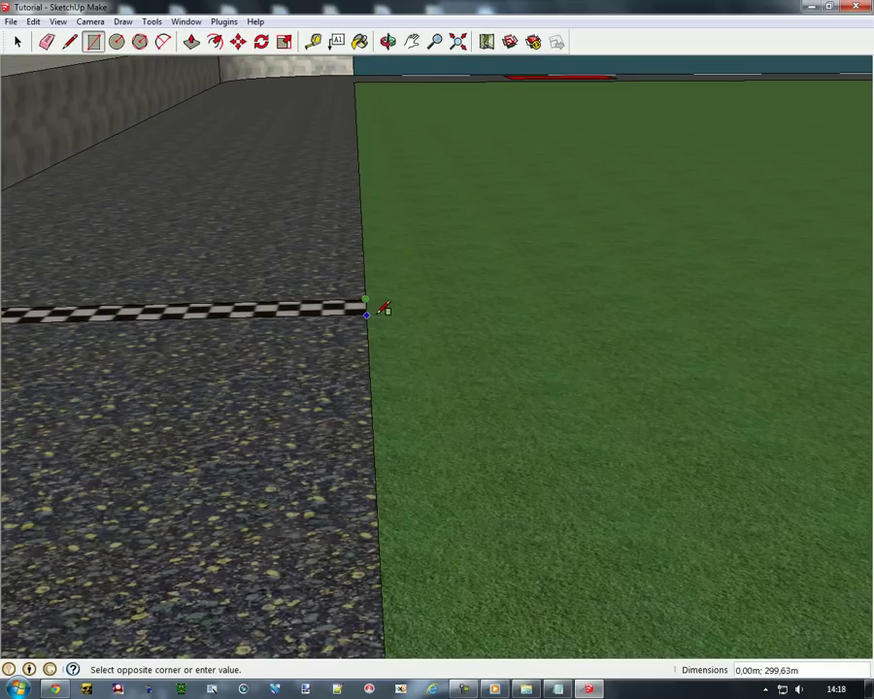
click(384, 309)
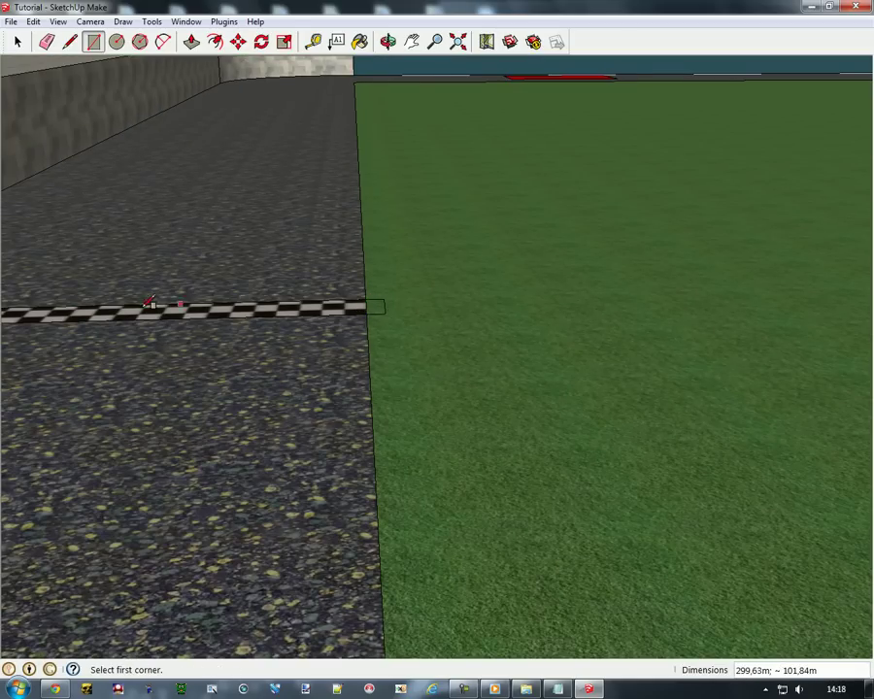
scroll(155, 301, down, 5)
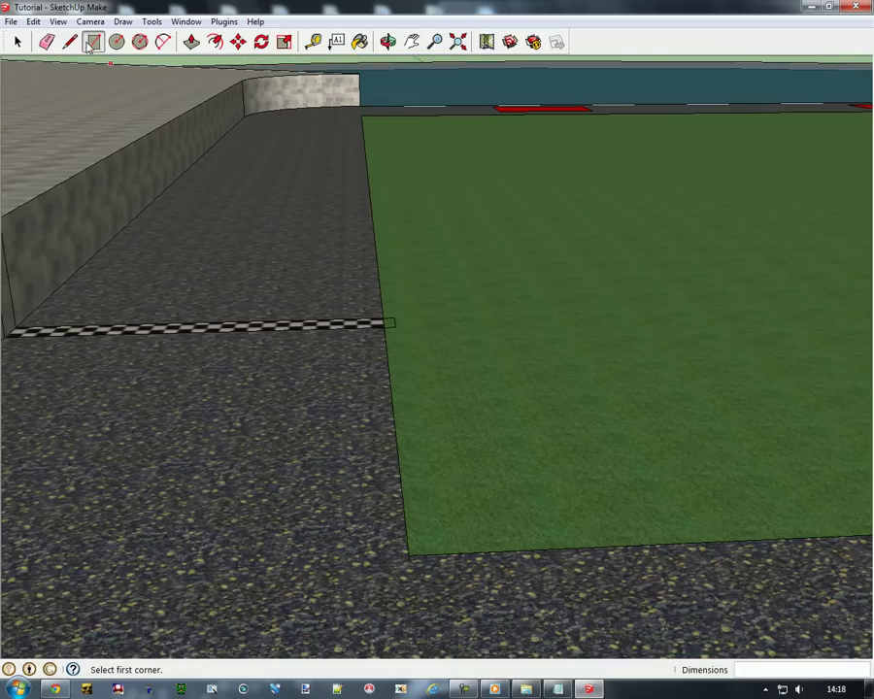
- Paint the small rectangle at the inner end of the finish line with the model's muro material
key(b)
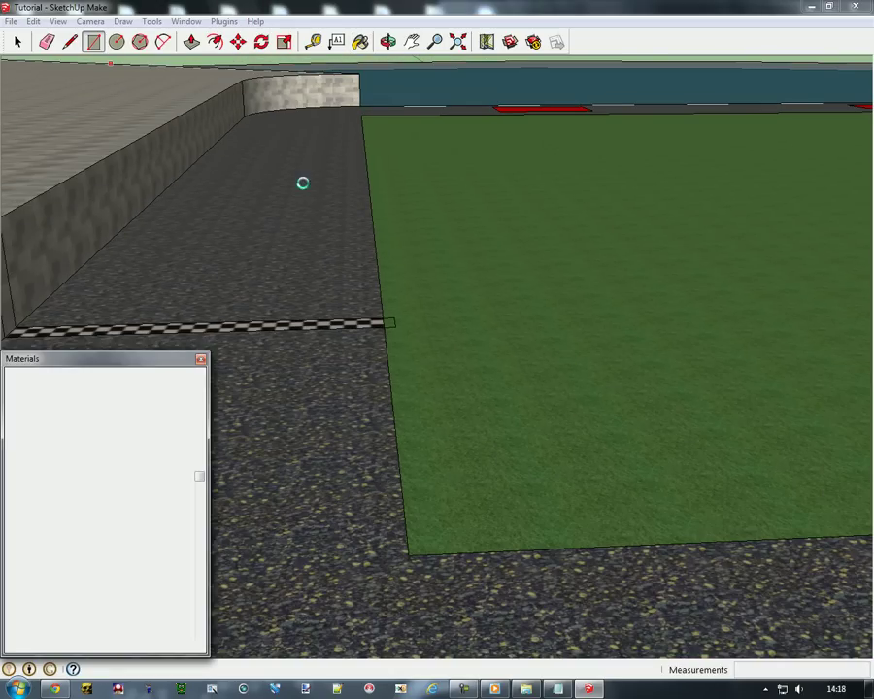
click(181, 448)
scroll(181, 503, up, 5)
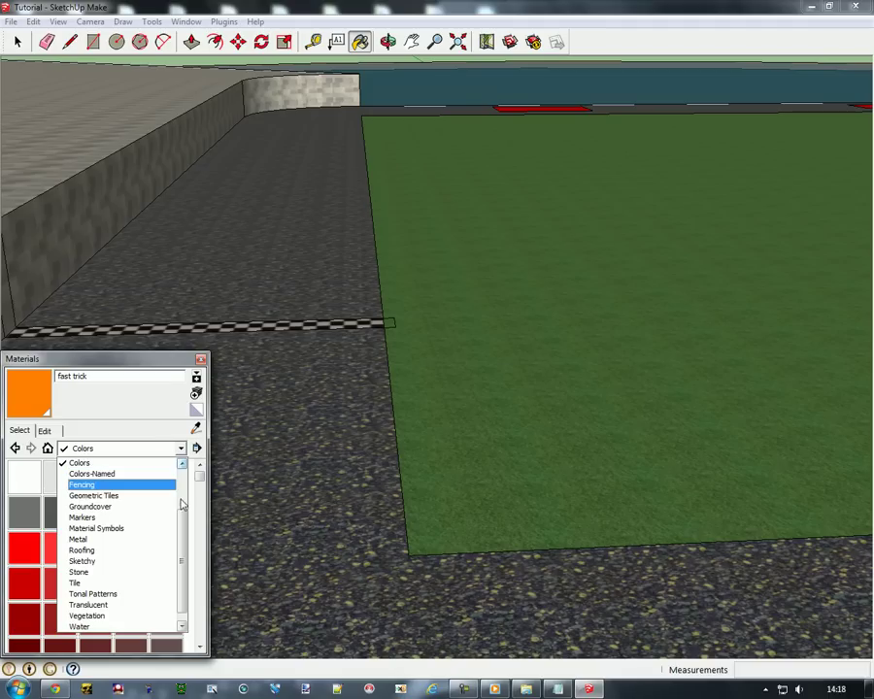
click(95, 464)
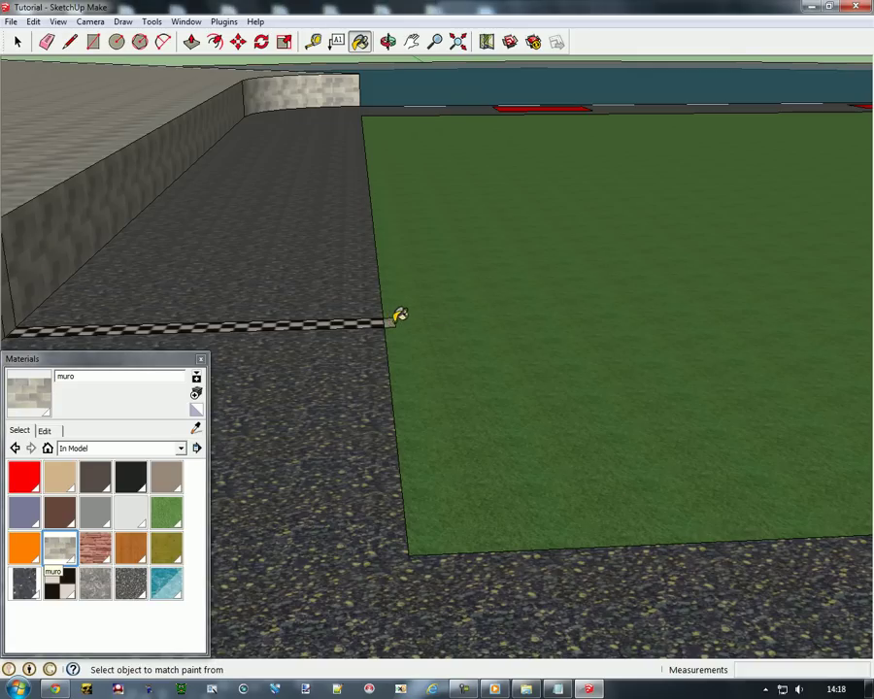
- Pull the muro rectangle up about 1017 m into a pillar level with the top of the outer wall
click(191, 40)
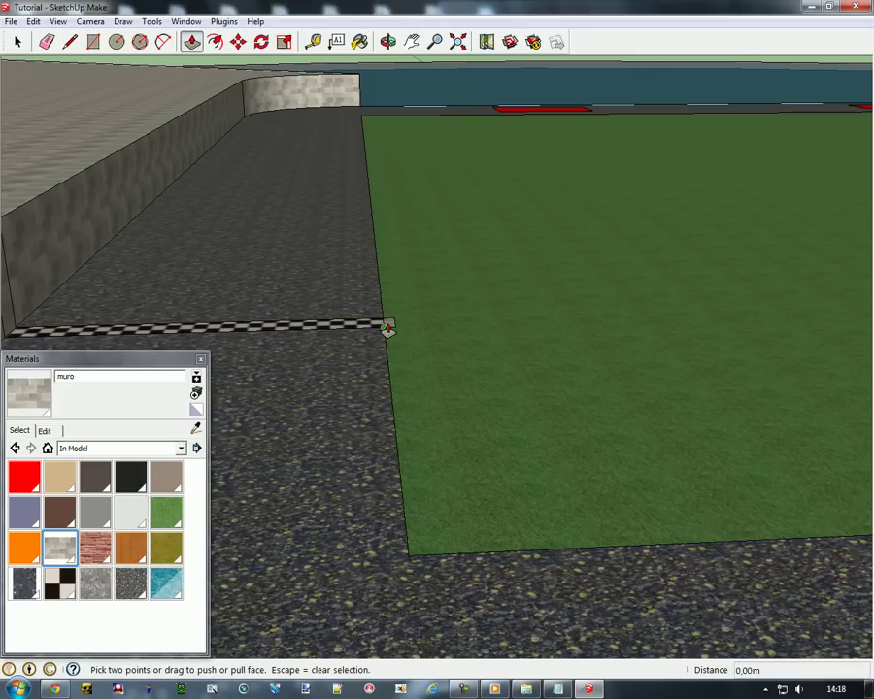
right_click(387, 328)
drag(388, 328, 70, 191)
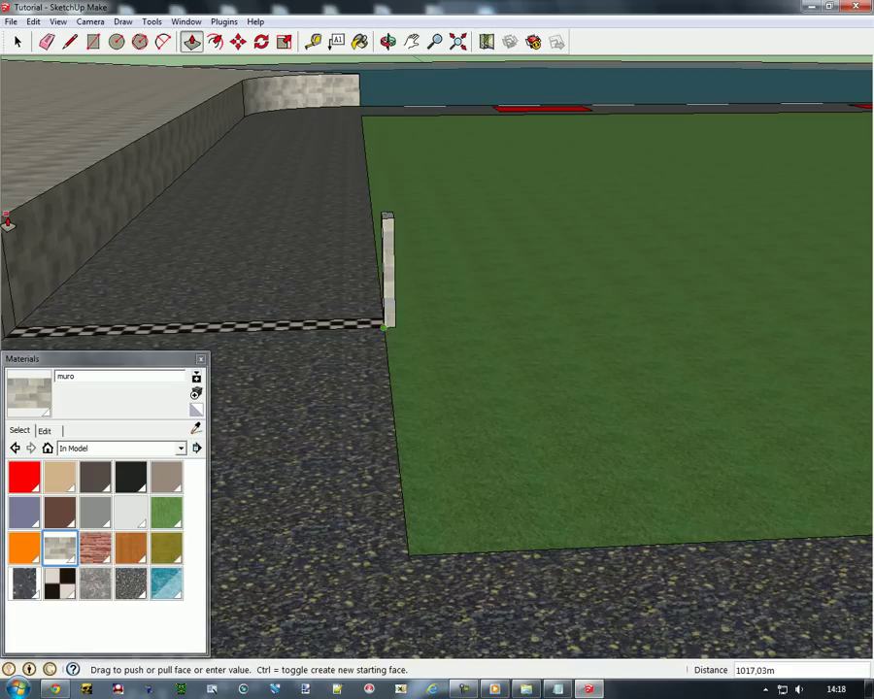
drag(8, 221, 8, 221)
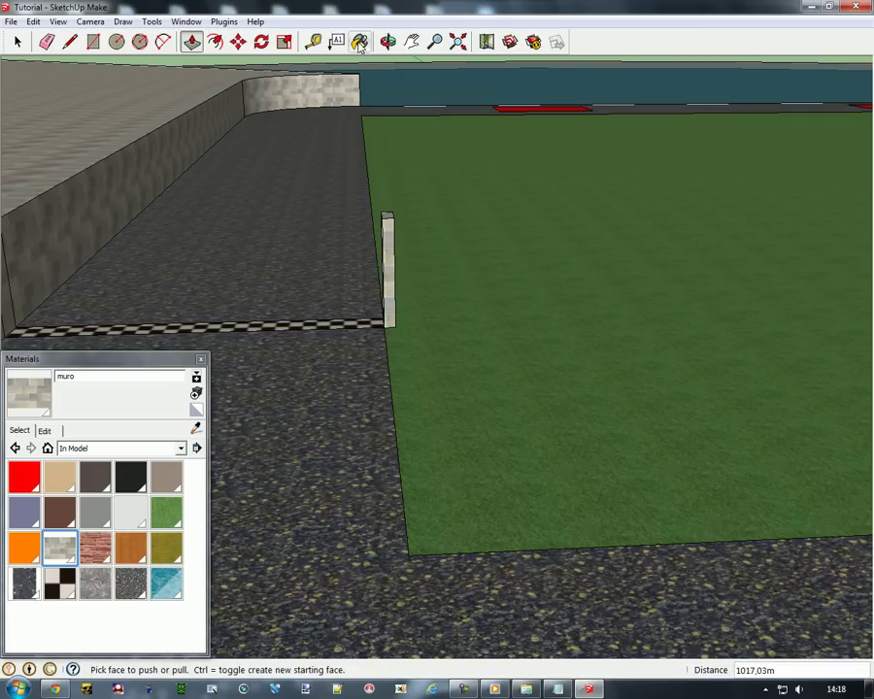
- Draw a horizontal line about 300 m long across the pillar's track-facing side, just below its top
middle_drag(445, 297, 514, 215)
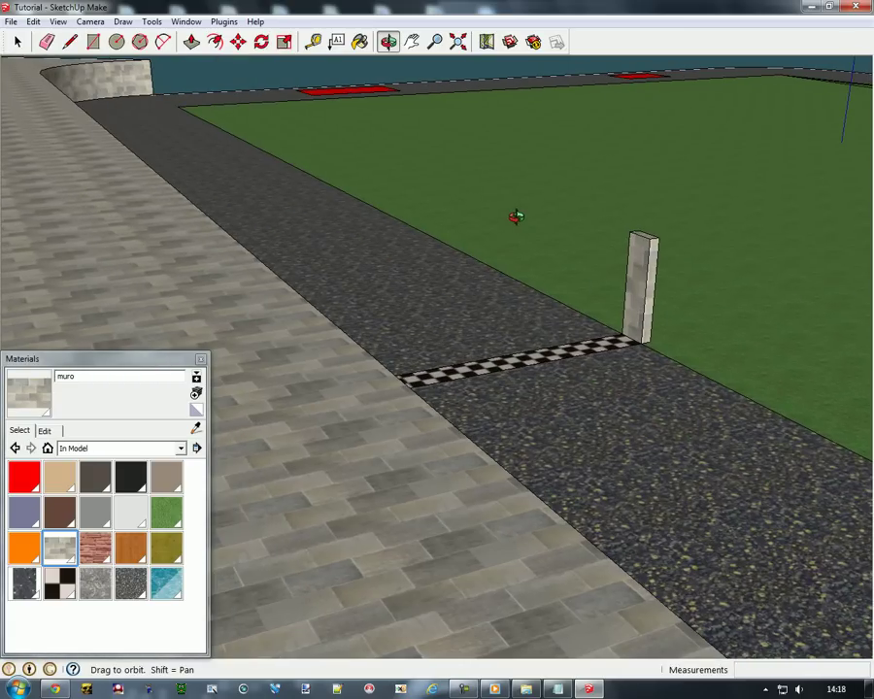
click(69, 40)
scroll(655, 237, up, 3)
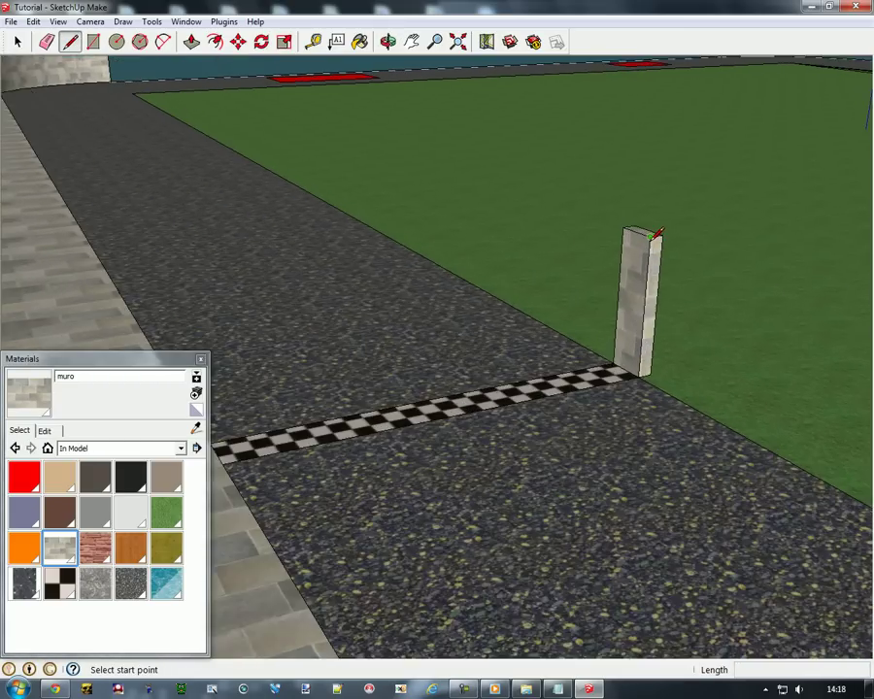
click(622, 233)
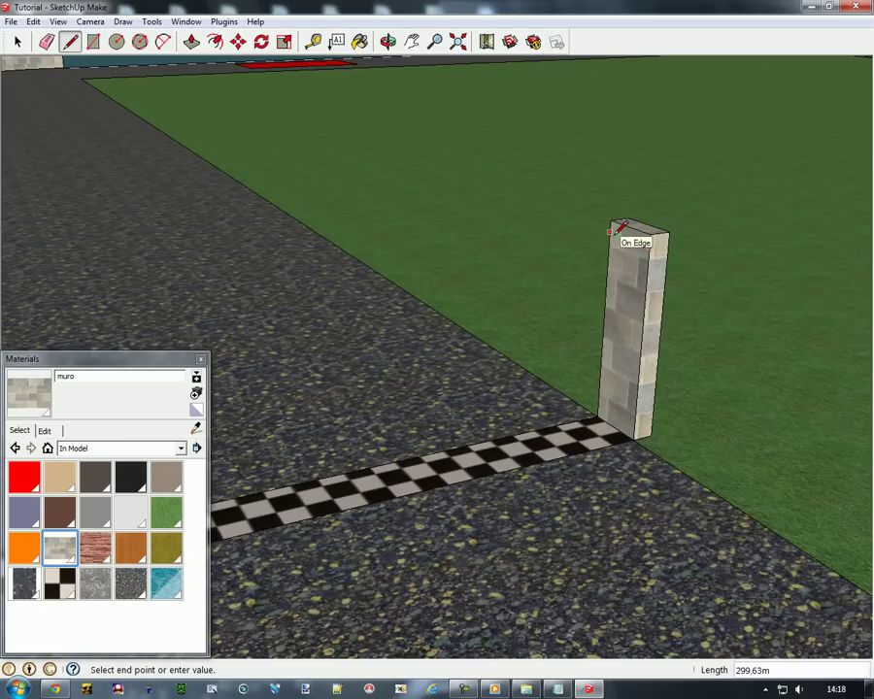
click(612, 231)
- Pull the pillar's upper strip about 3440 m across the track to the outer wall as a crossbeam
key(p)
middle_drag(835, 389, 712, 289)
click(678, 269)
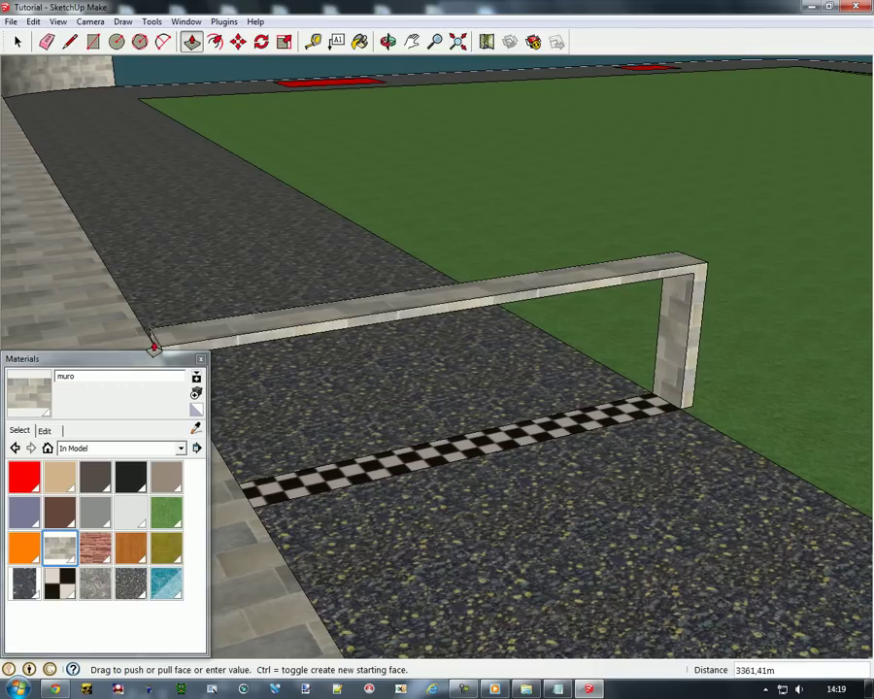
click(140, 351)
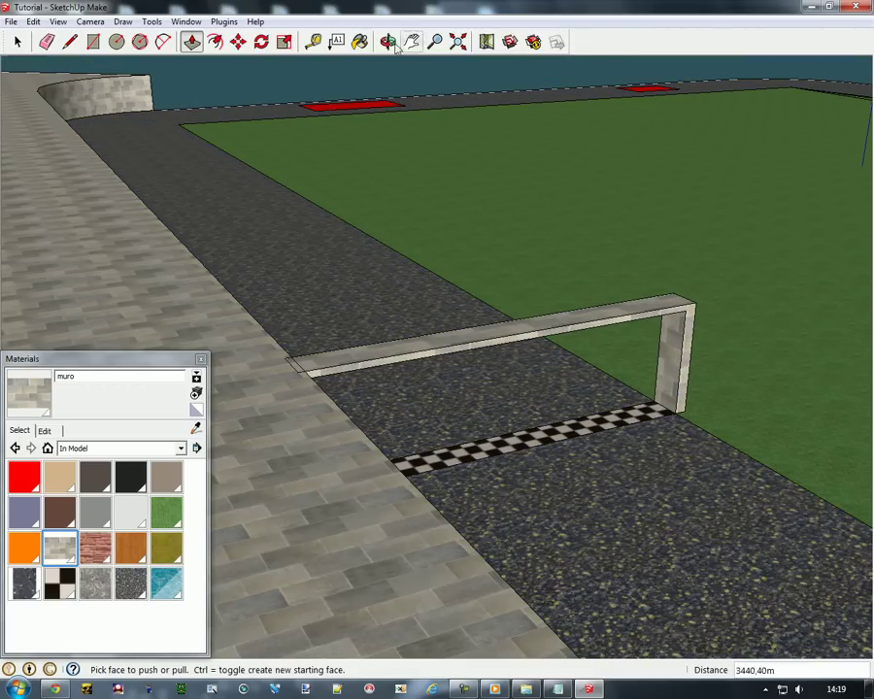
- Pull the face under the crossbeam's wall end about 121 m out from the outer wall as a second pillar
key(o)
drag(549, 317, 384, 210)
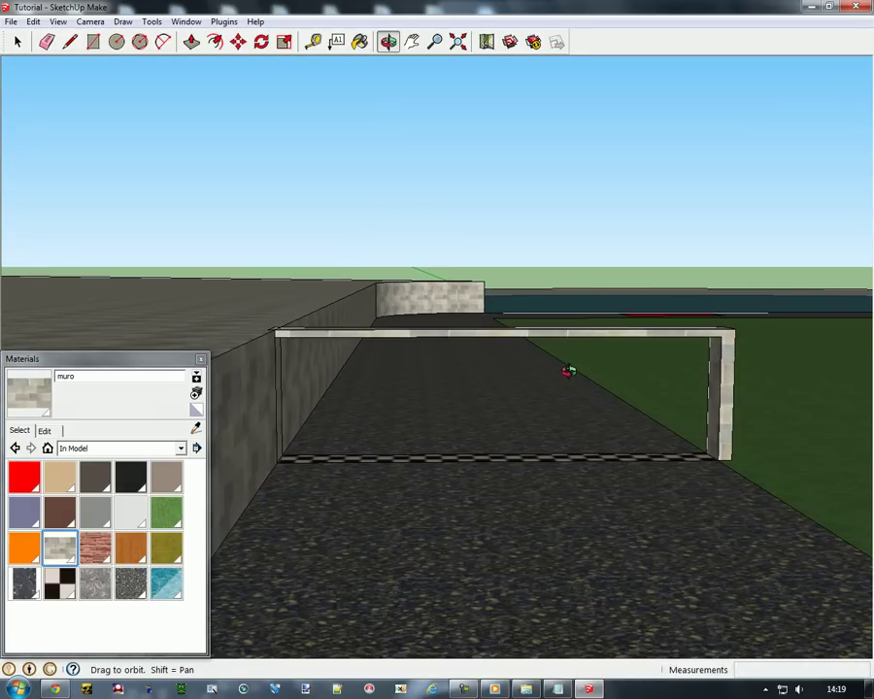
click(190, 41)
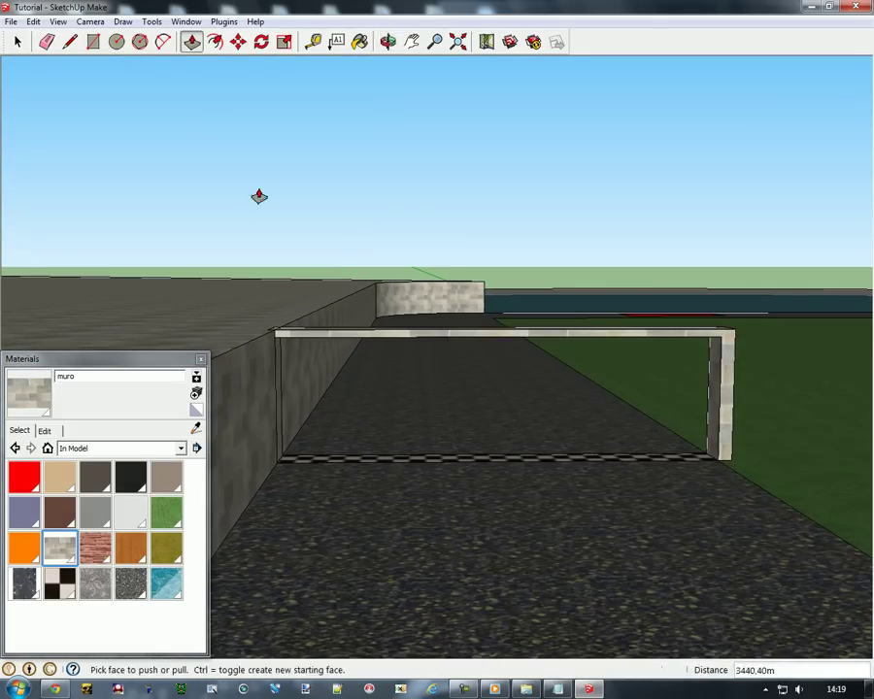
click(278, 407)
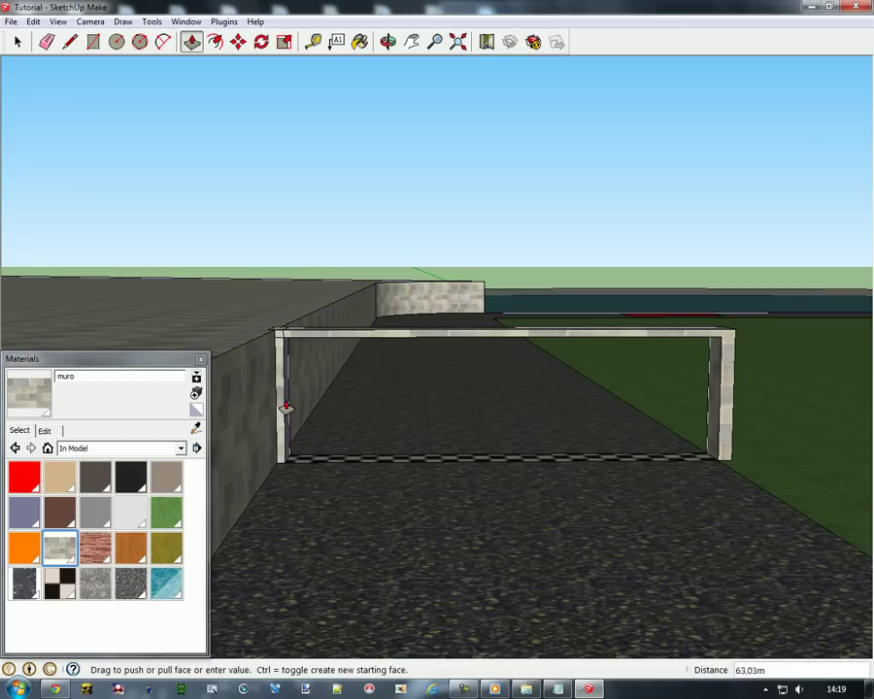
click(294, 409)
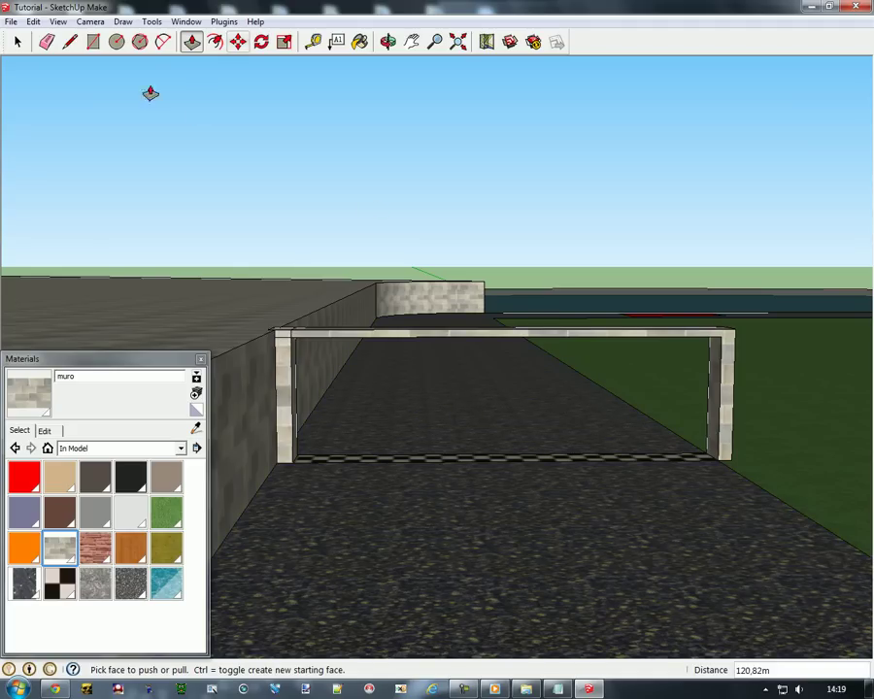
- Switch to the file explorer and find the cartello image in drive E's NINTENDO WII, 4.TEXTURE, Texture MK8 folder
click(16, 42)
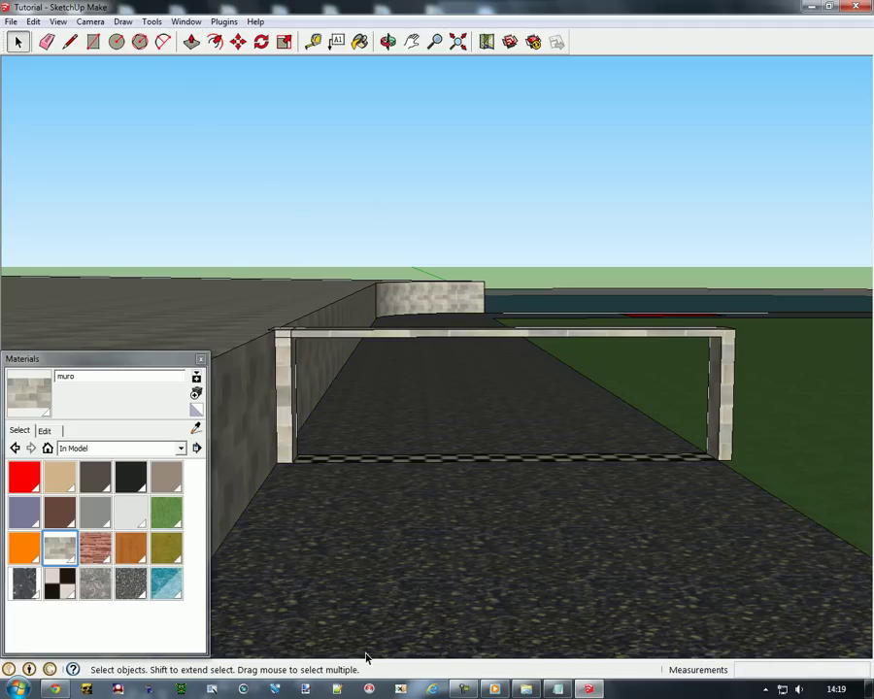
click(524, 689)
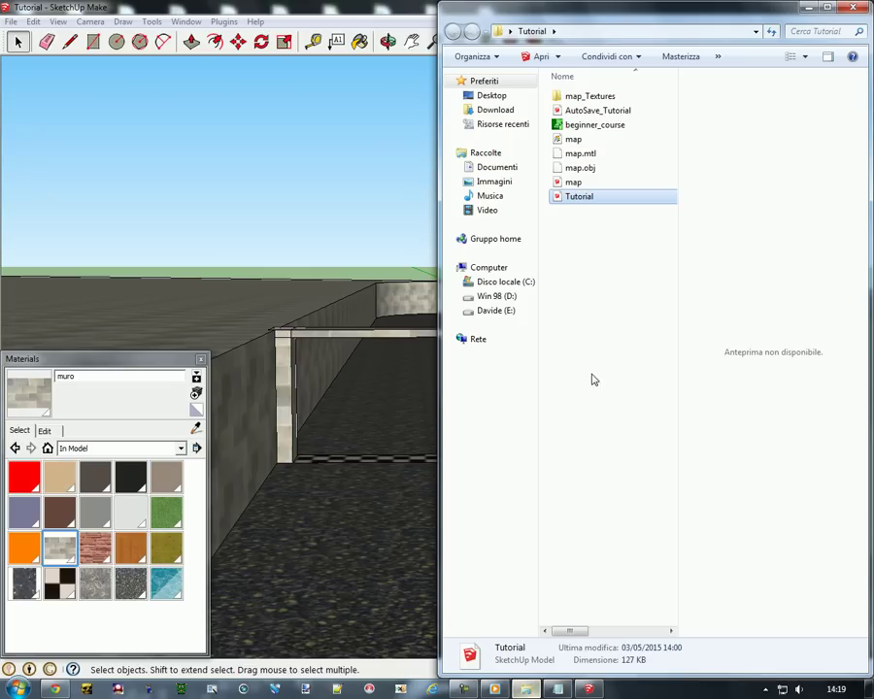
click(497, 310)
double_click(608, 167)
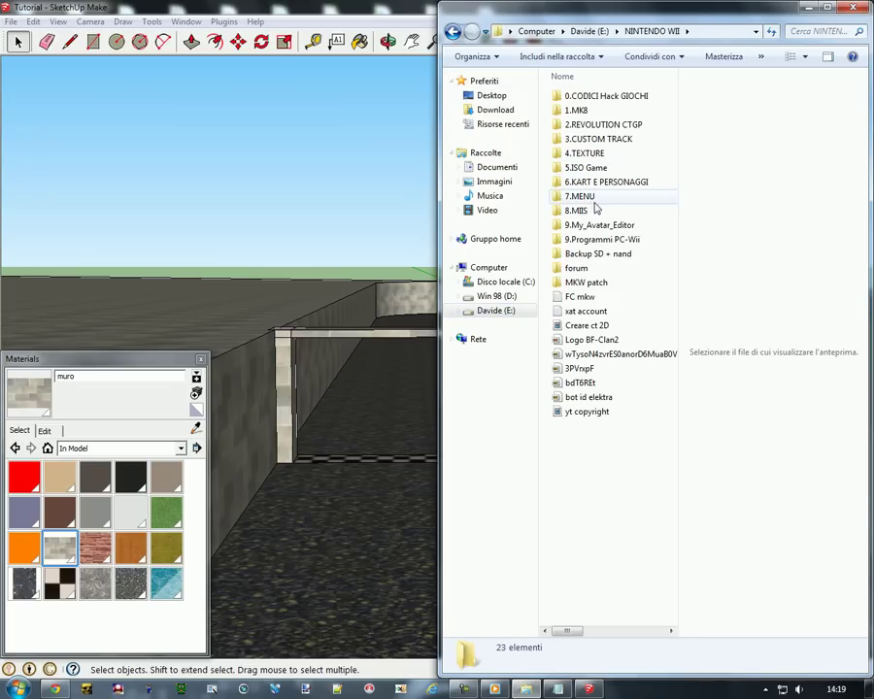
double_click(593, 156)
double_click(585, 199)
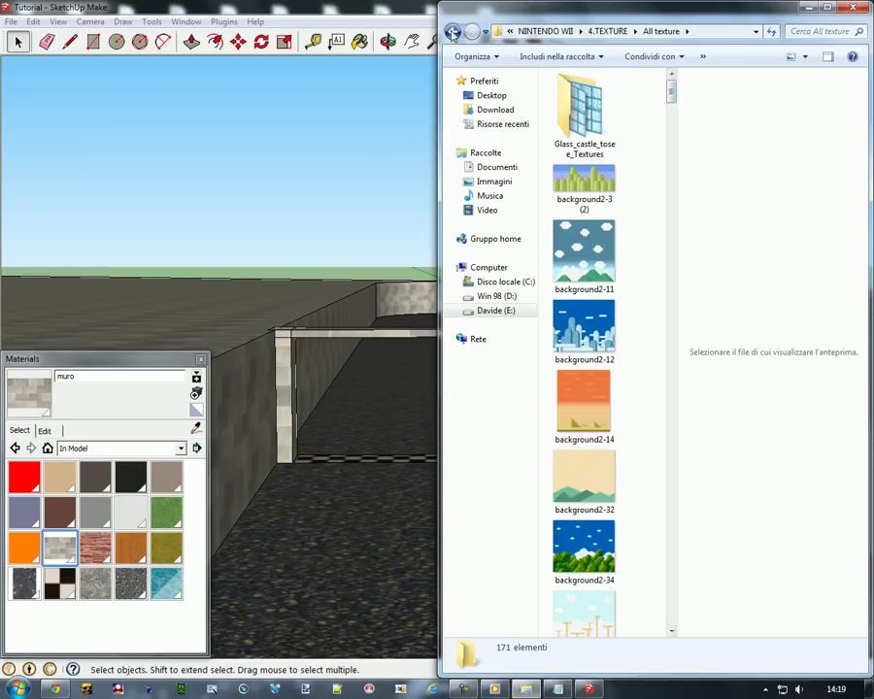
key(BackSpace)
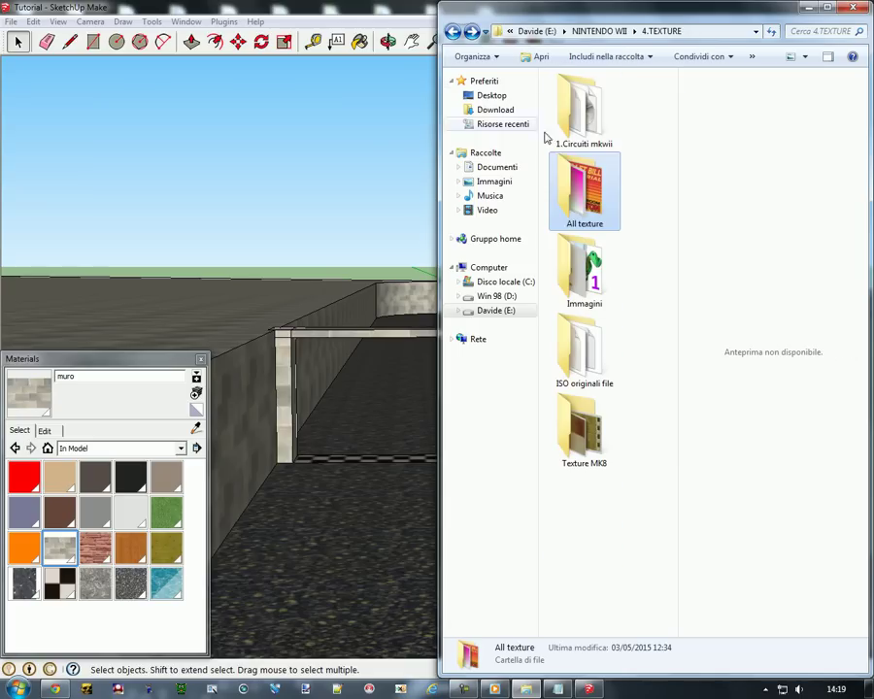
double_click(584, 434)
drag(671, 89, 671, 117)
click(591, 250)
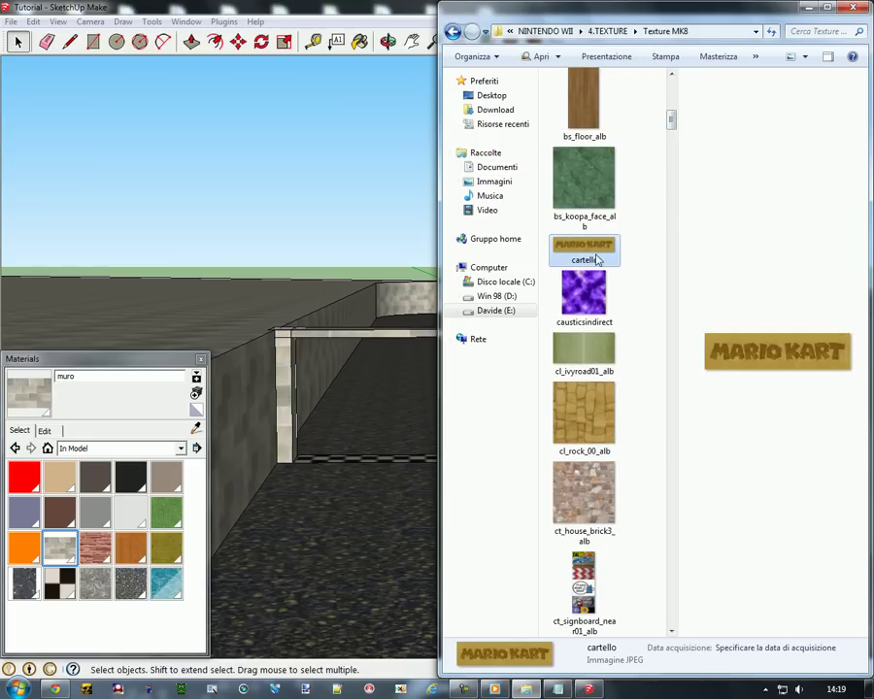
- Place the cartello image on the crossbeam's front face and lower it about 518 m to hang beneath the beam
drag(417, 341, 392, 356)
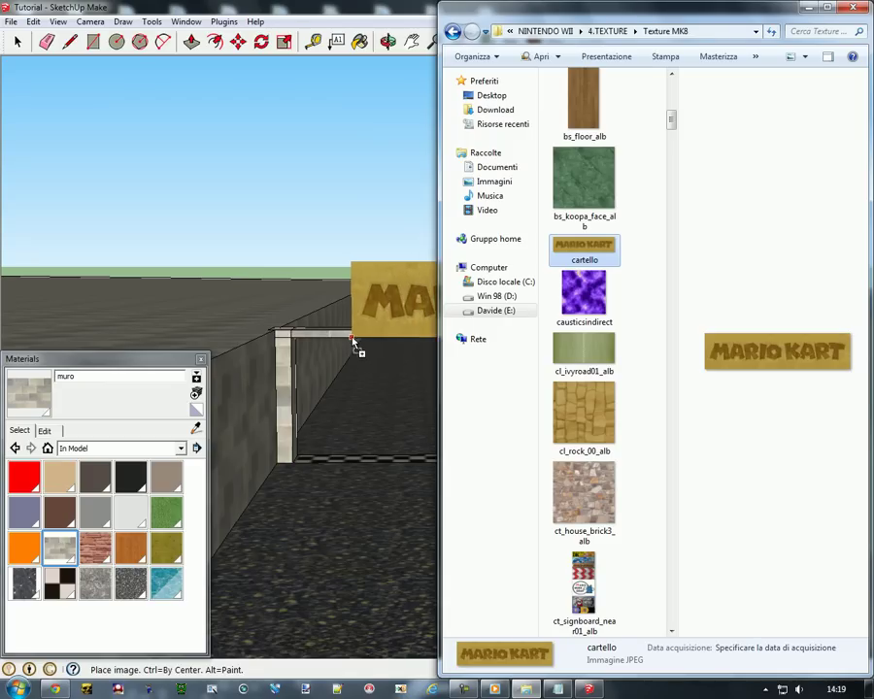
click(352, 337)
click(342, 7)
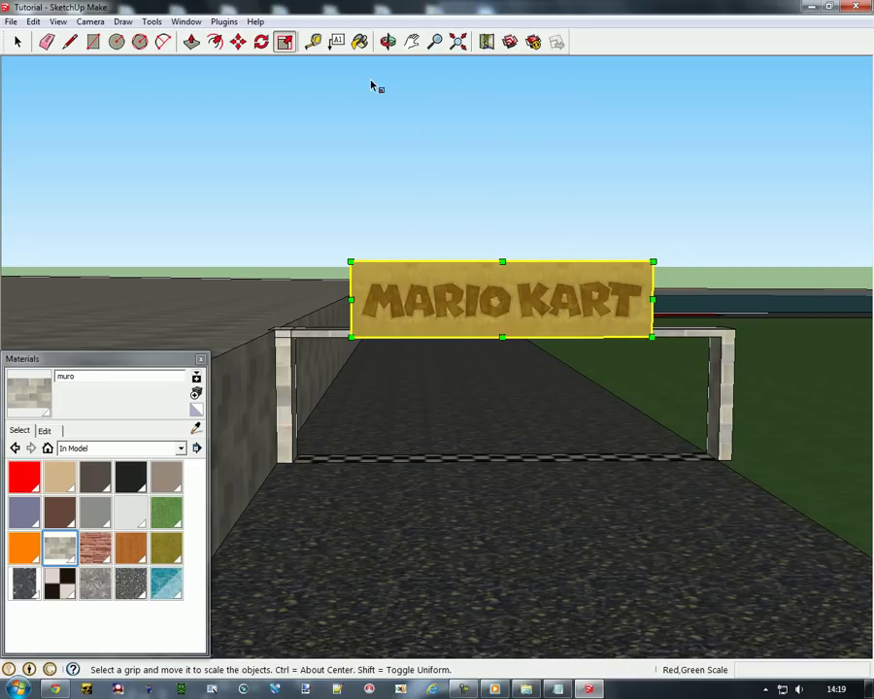
click(238, 42)
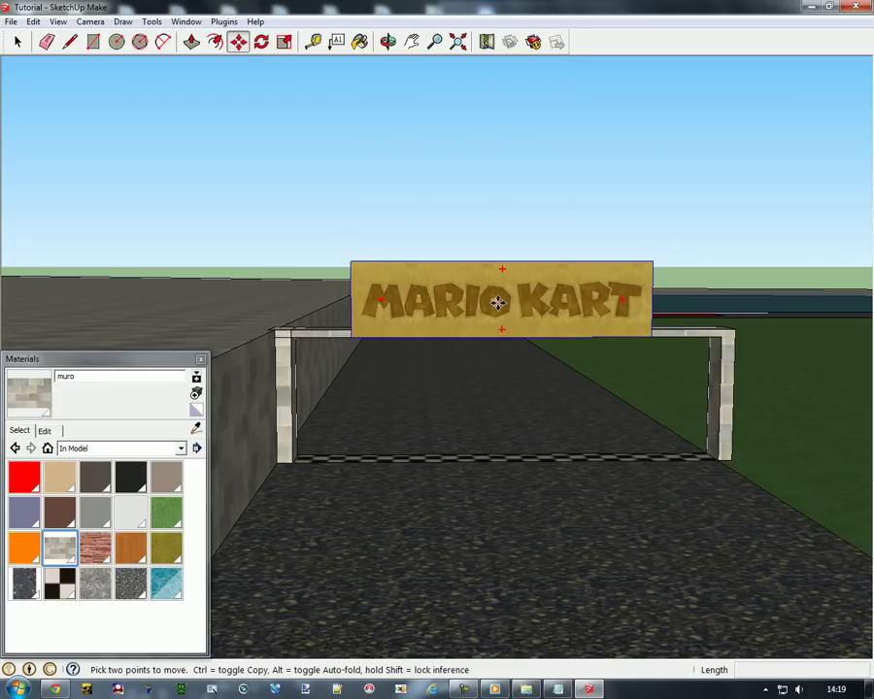
click(497, 302)
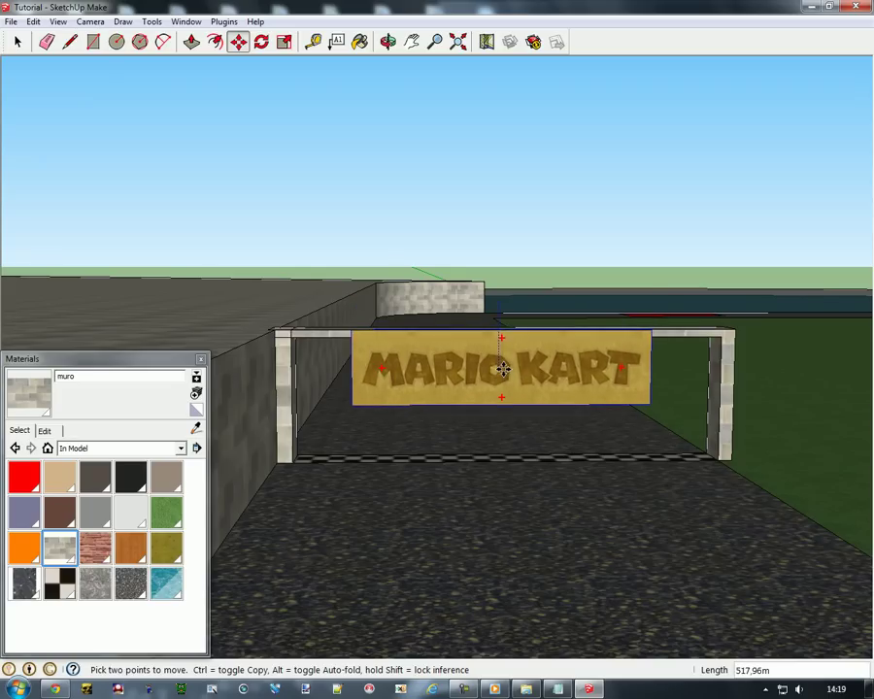
- Scale the banner's height to about 0.59 from its lower edge and explode the image
click(284, 41)
click(501, 404)
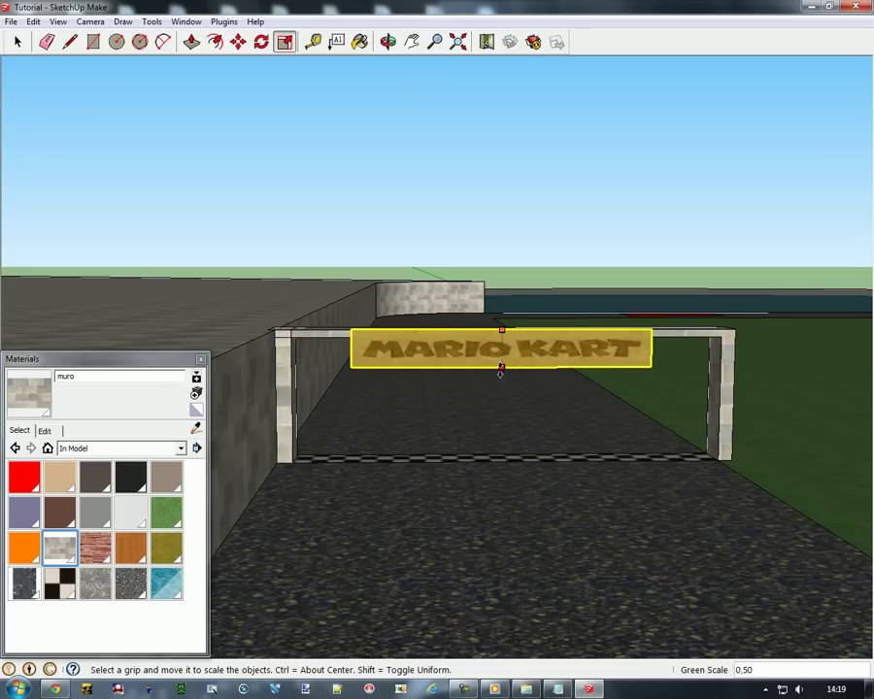
click(502, 372)
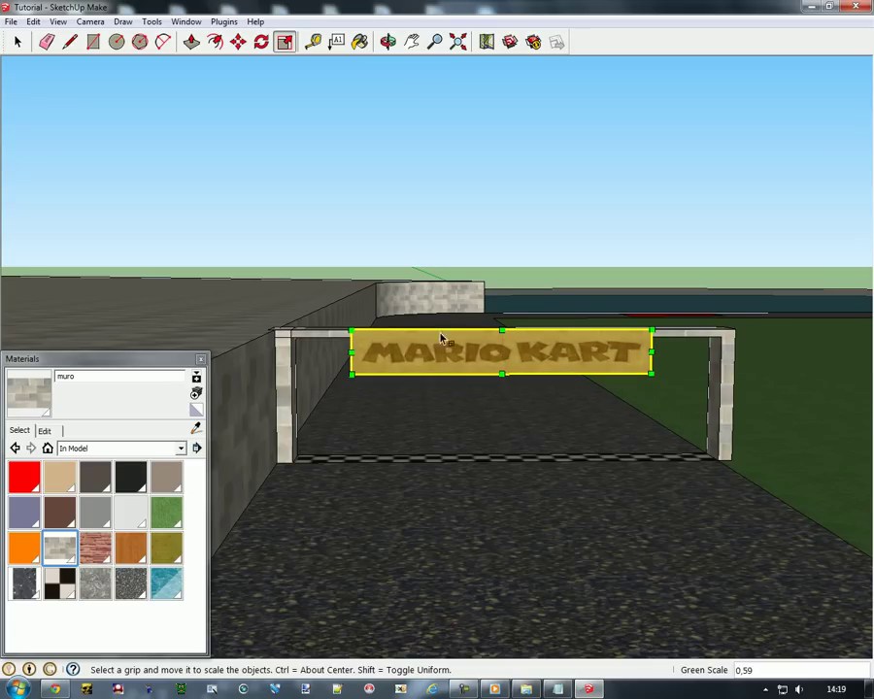
right_click(467, 359)
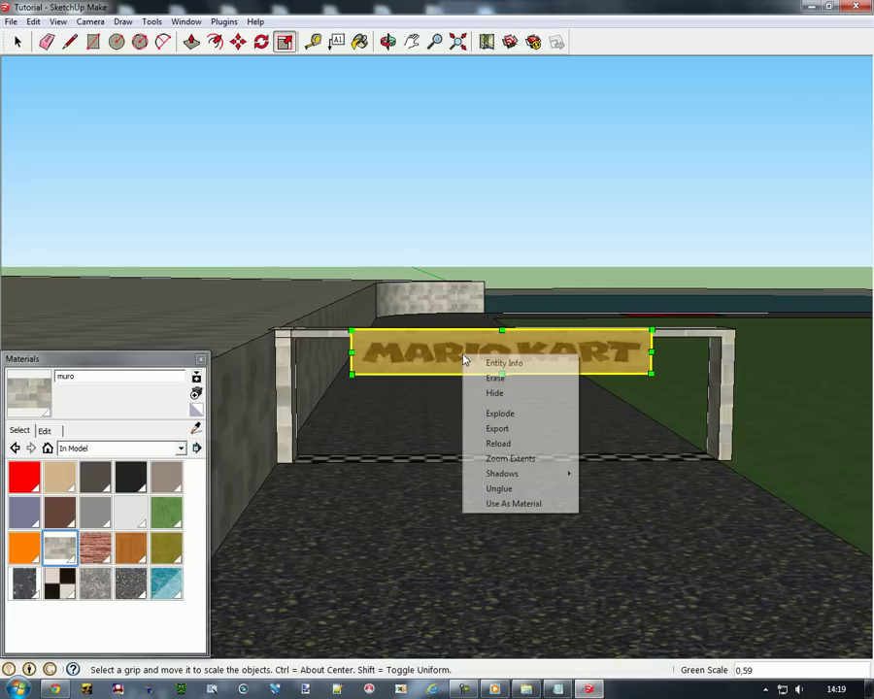
click(498, 414)
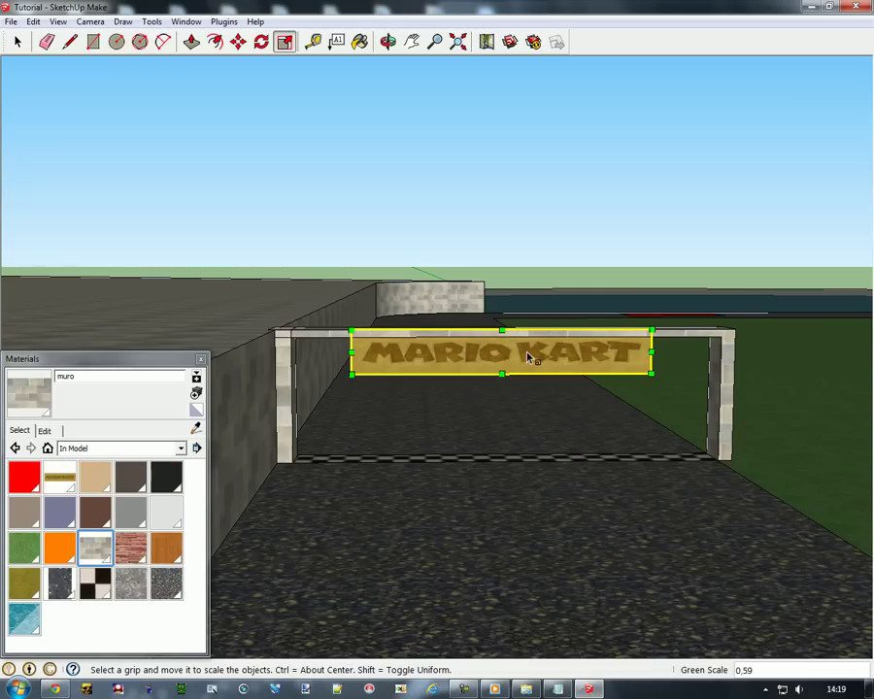
- Examine the finish line banner from the front and back, and the whole track from a distance
click(387, 41)
drag(525, 427, 492, 342)
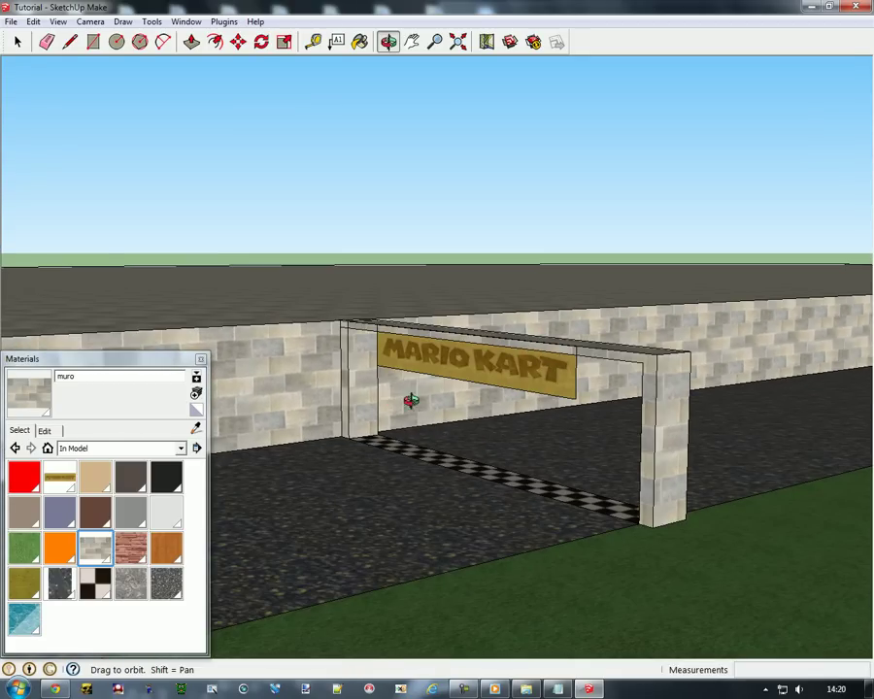
drag(276, 235, 691, 395)
drag(622, 335, 280, 310)
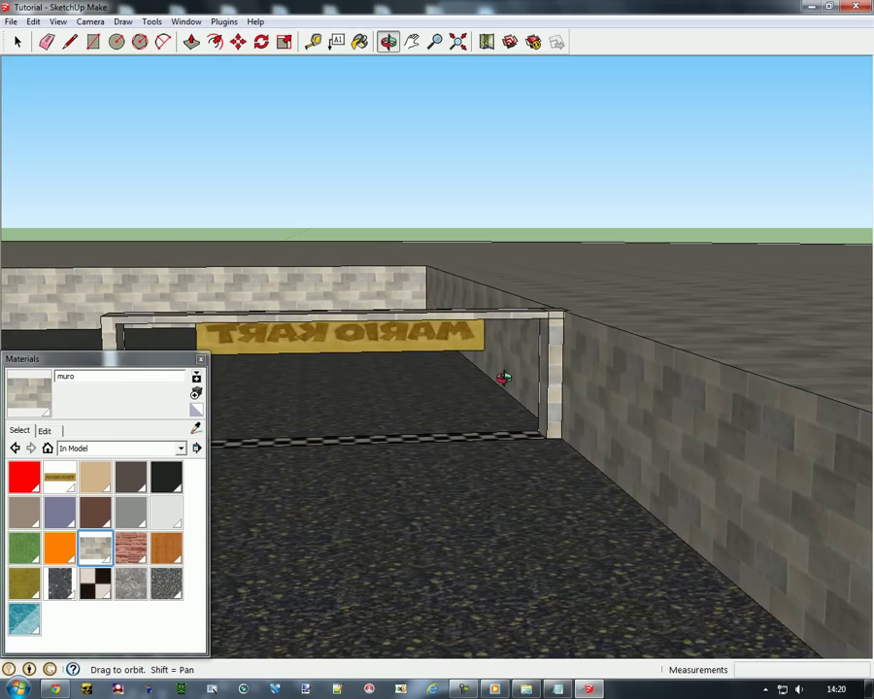
drag(369, 395, 462, 404)
scroll(346, 399, down, 3)
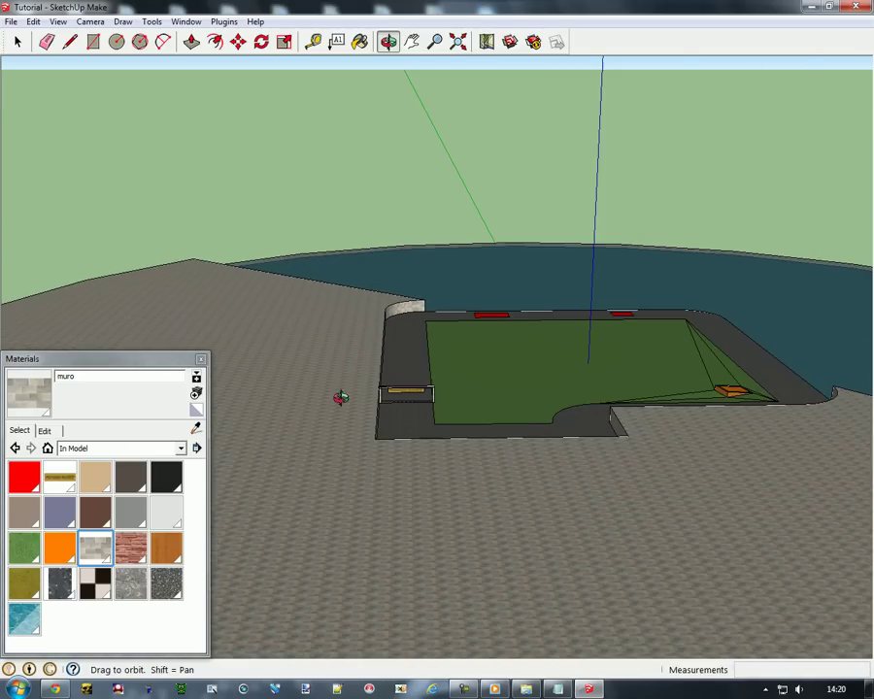
scroll(464, 371, up, 2)
drag(532, 392, 488, 359)
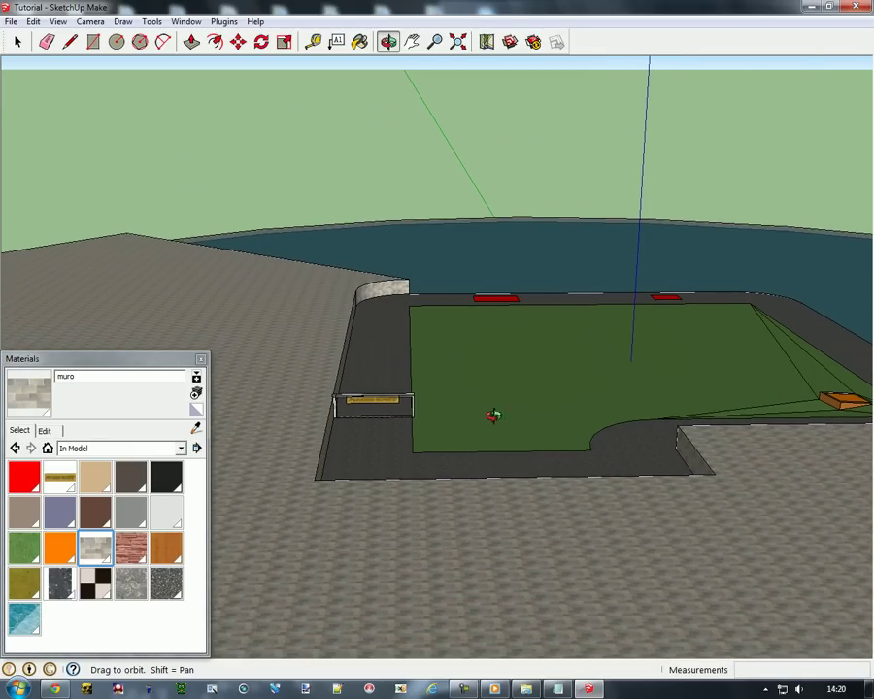
scroll(493, 416, down, 5)
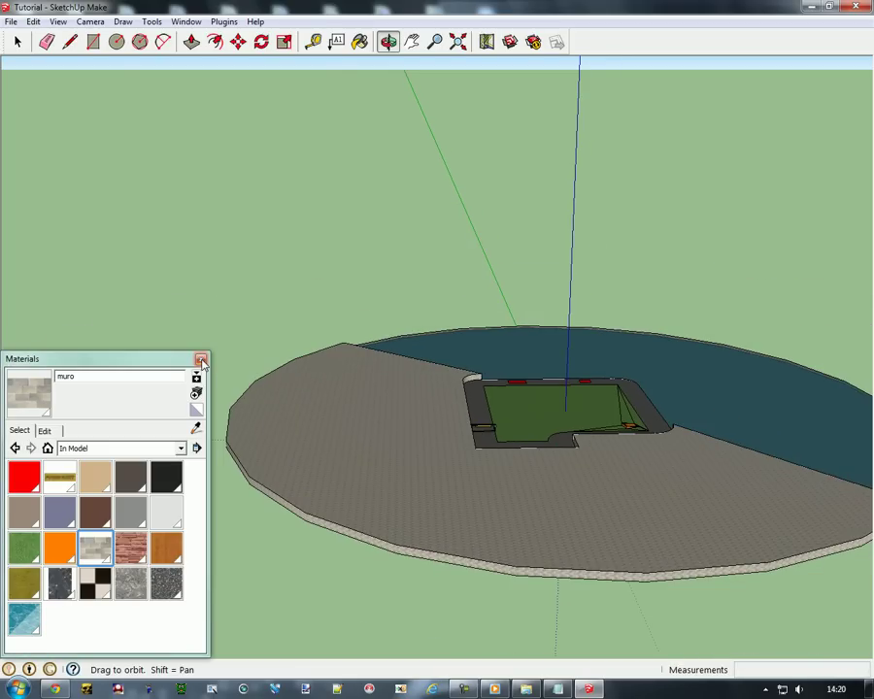
- Close the materials window and save the Tutorial model
click(201, 361)
click(12, 21)
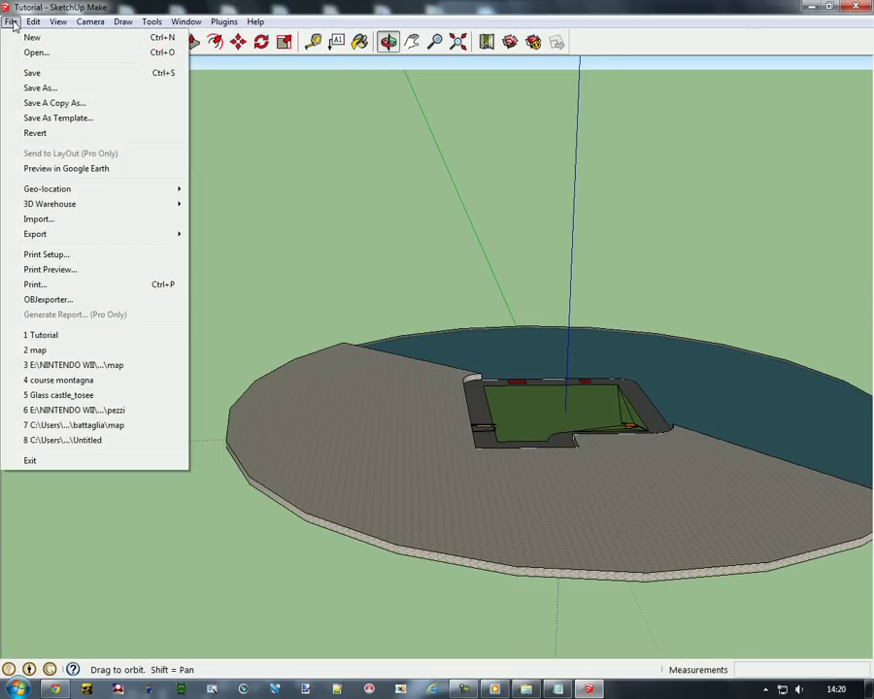
click(37, 74)
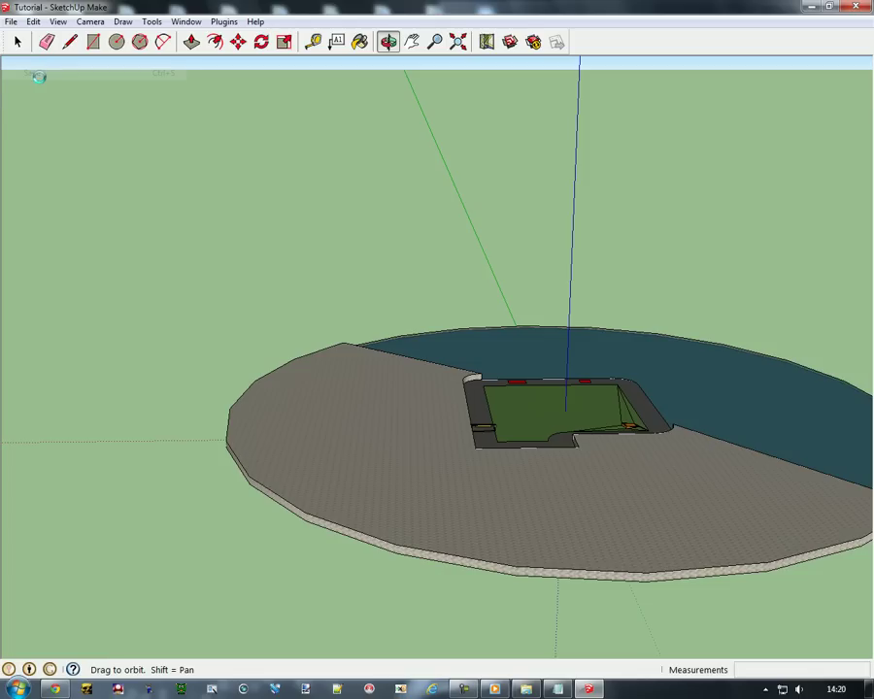
- Export the model with OBJexporter as Tutorial in the Tutorial folder, converting all texture files to PNG
click(11, 21)
click(38, 296)
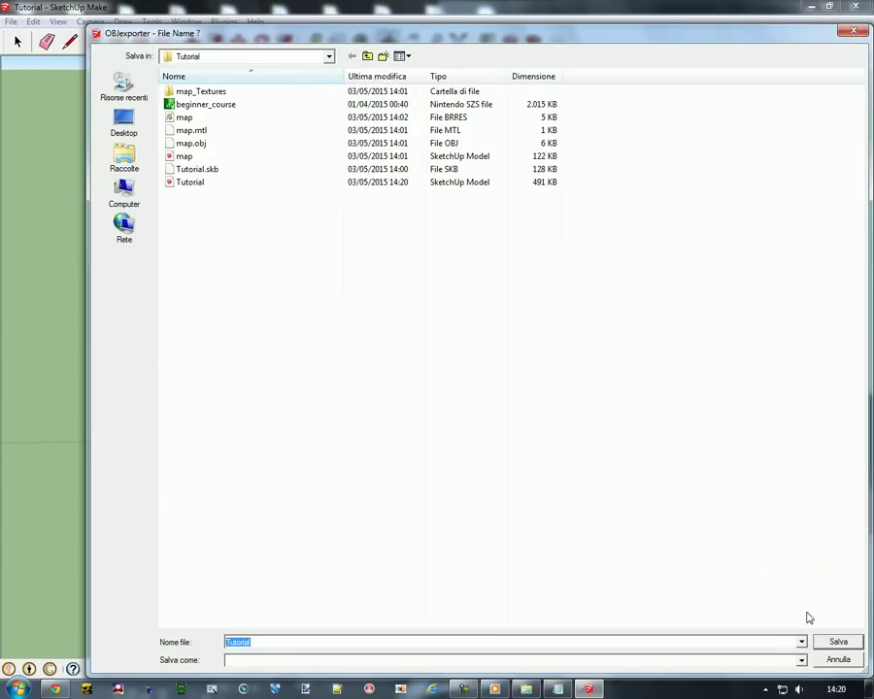
click(835, 642)
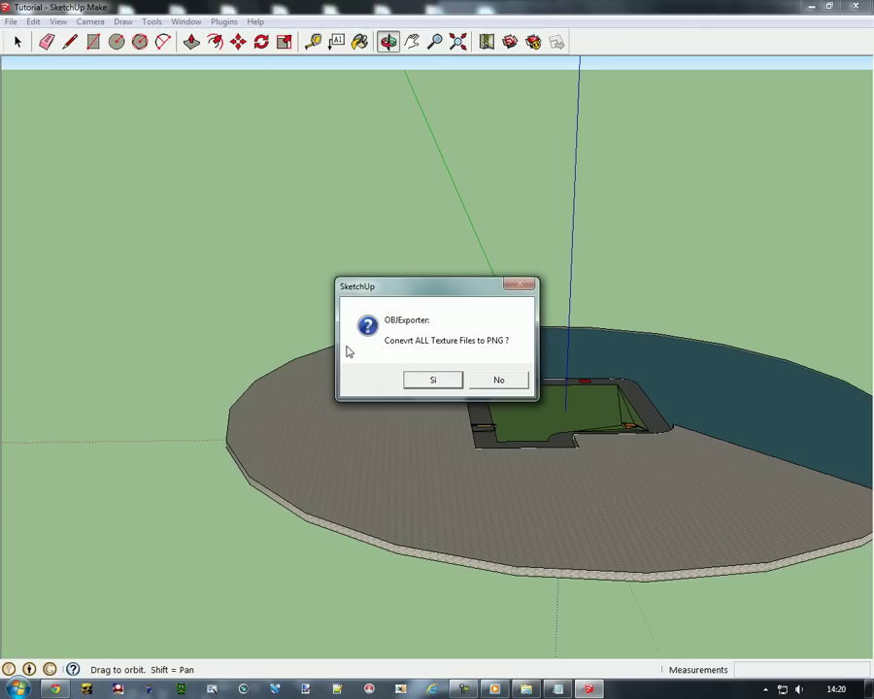
click(433, 380)
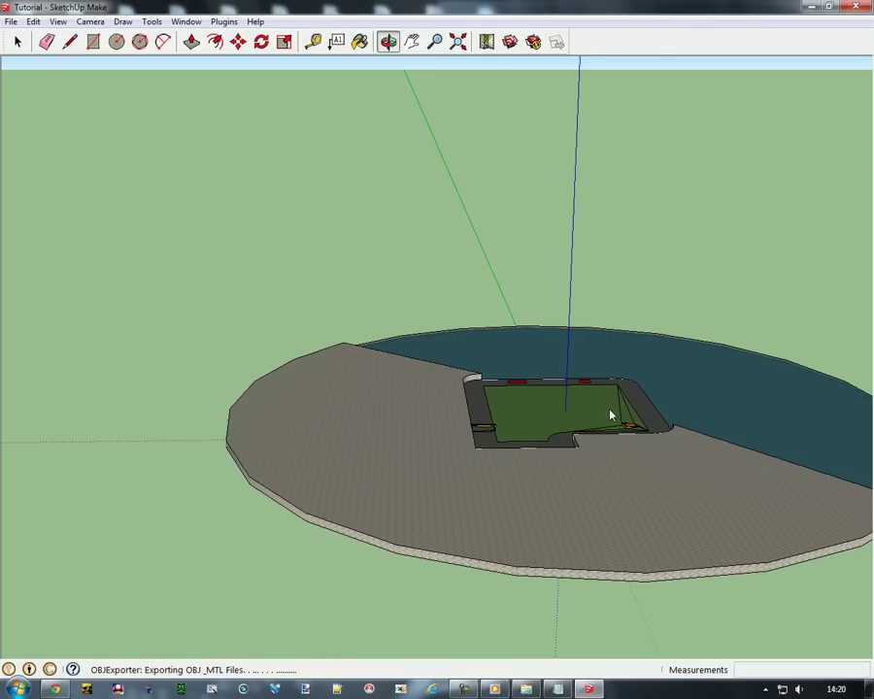
- Switch to the file explorer and examine the exported images in the desktop's Tutorial, Tutorial_Textures folder
scroll(611, 415, up, 10)
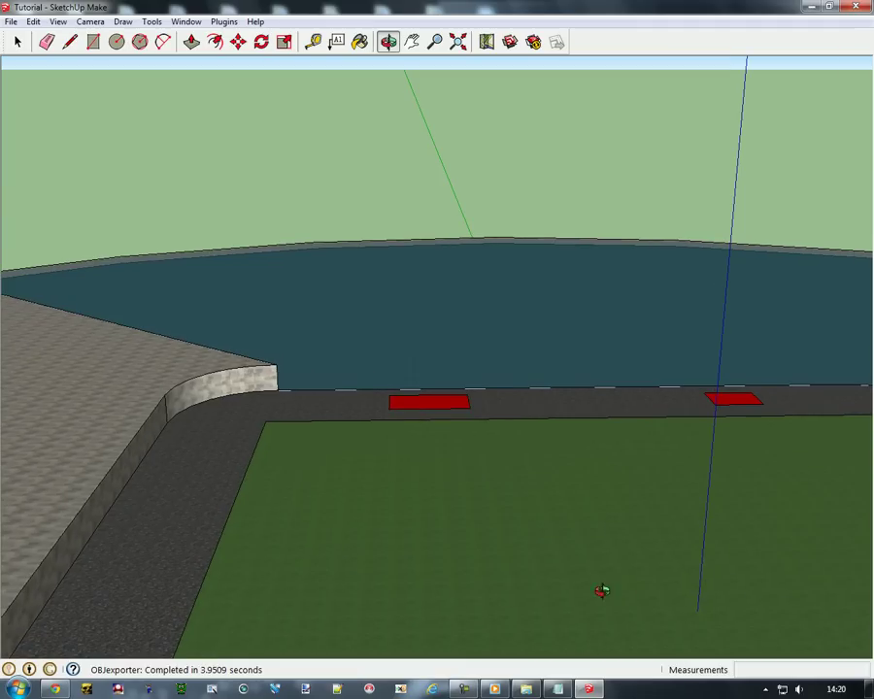
click(525, 689)
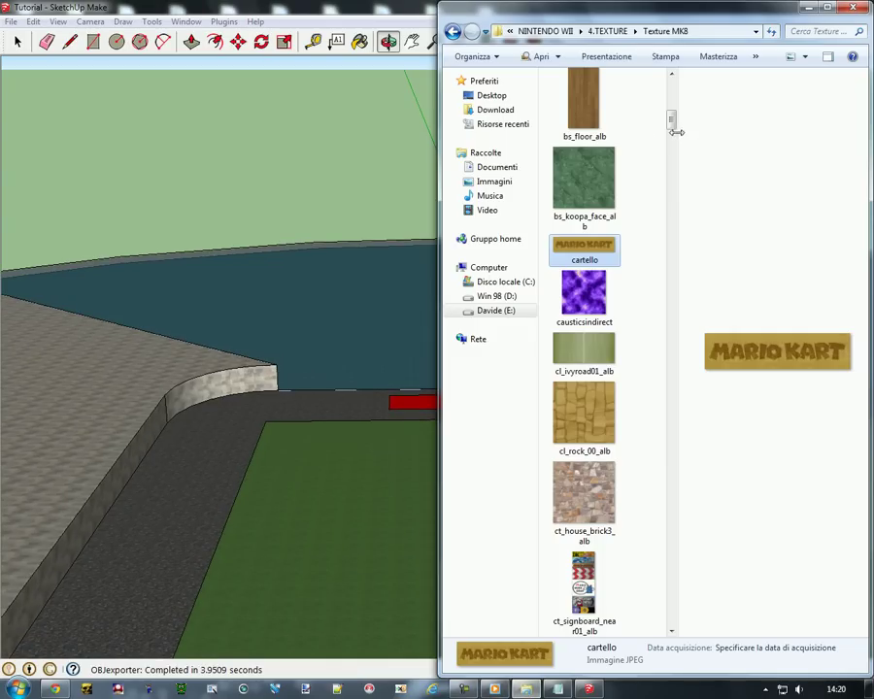
scroll(676, 131, up, 10)
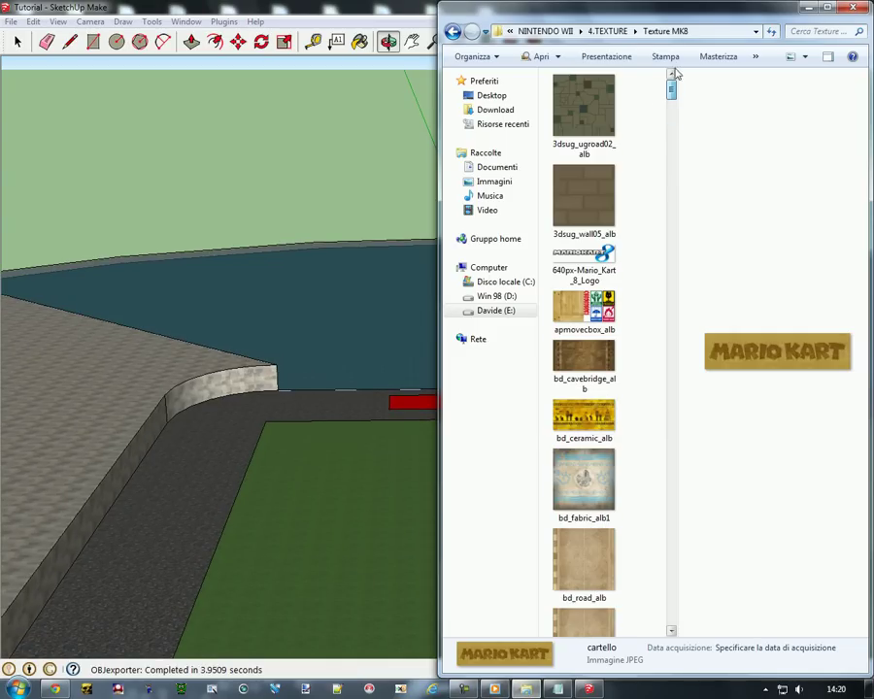
click(487, 95)
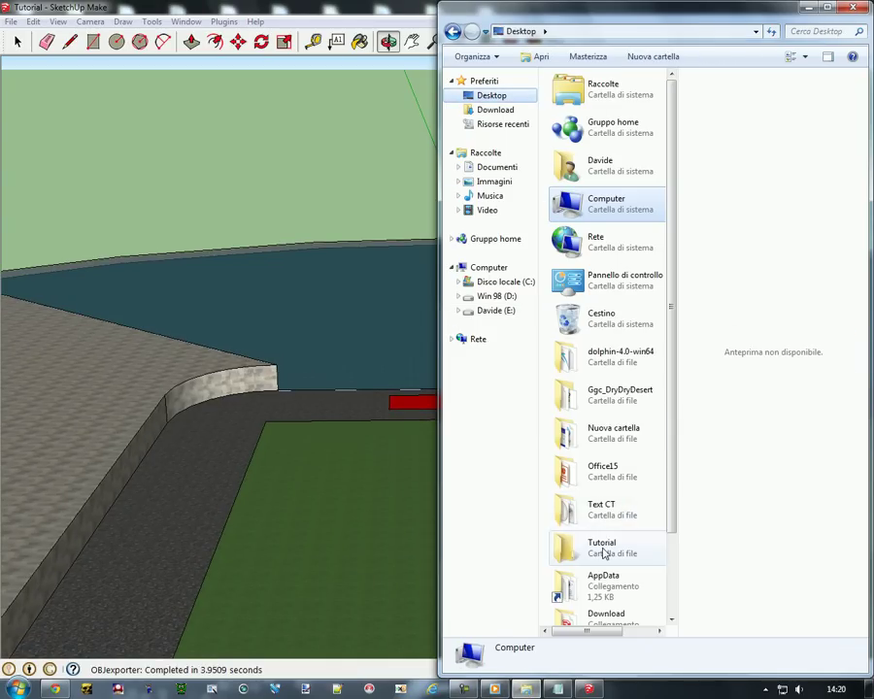
double_click(602, 546)
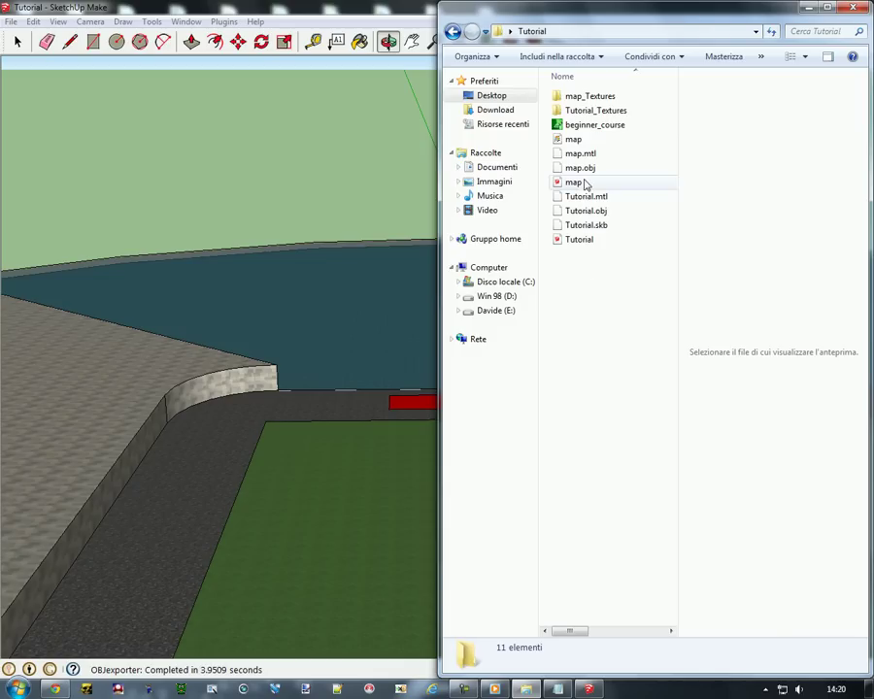
double_click(588, 110)
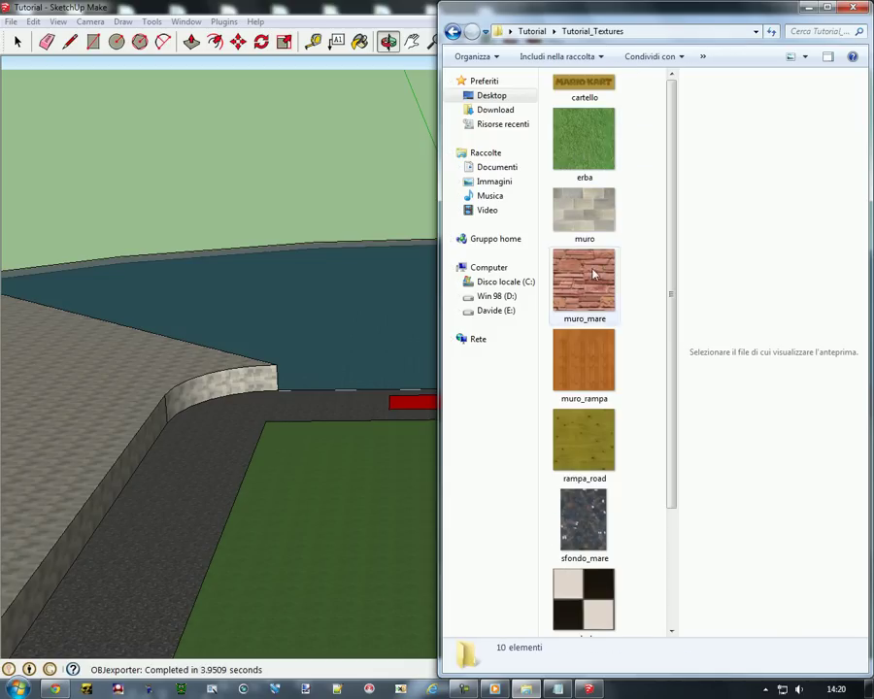
drag(676, 289, 661, 180)
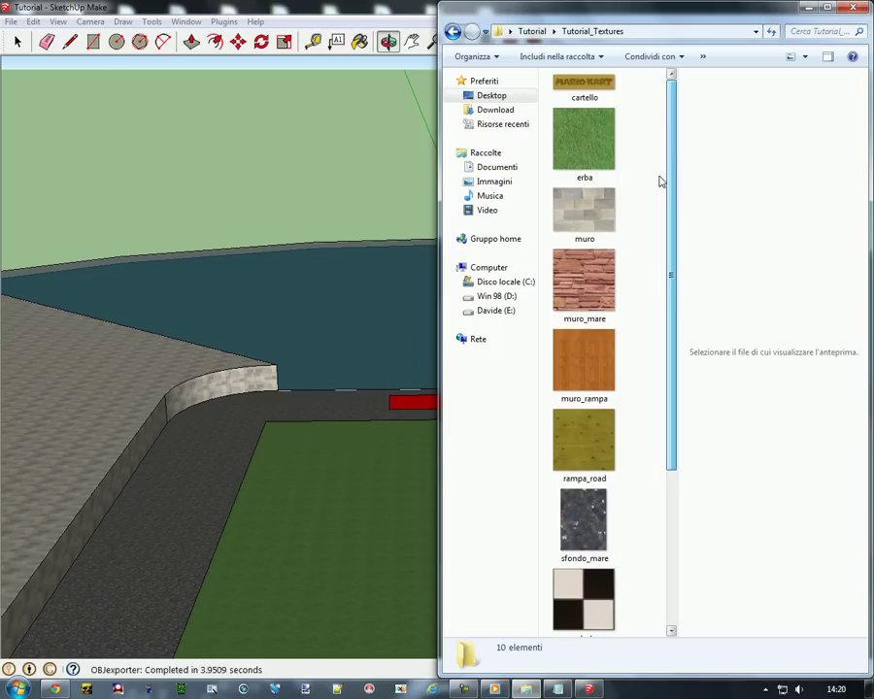
- Delete the Tutorial_Textures folder from the Tutorial folder
click(453, 32)
right_click(586, 111)
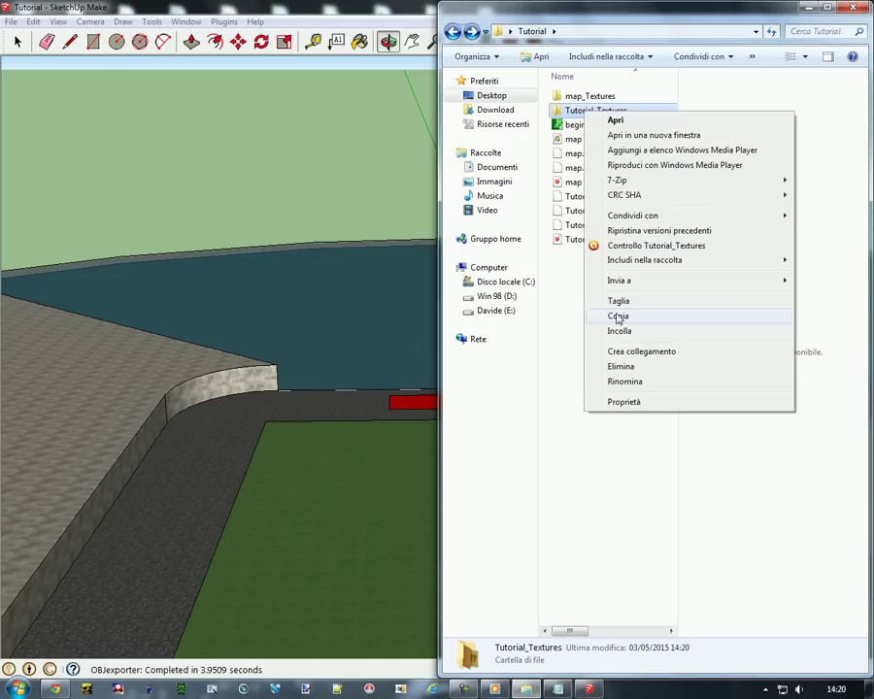
click(621, 366)
click(499, 400)
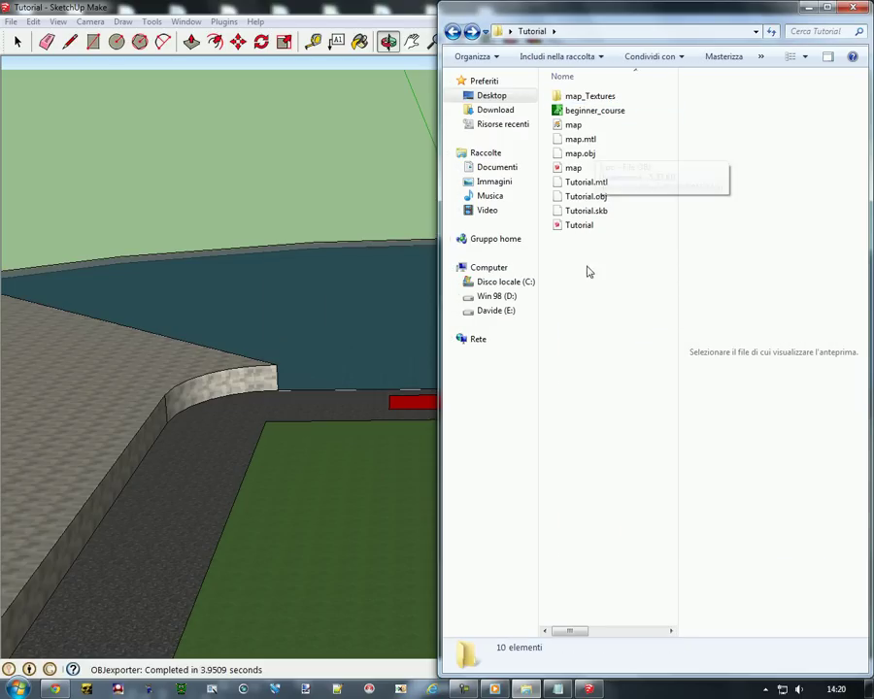
- Switch back to SketchUp and open the model's red boost material for editing
click(264, 6)
scroll(424, 393, up, 5)
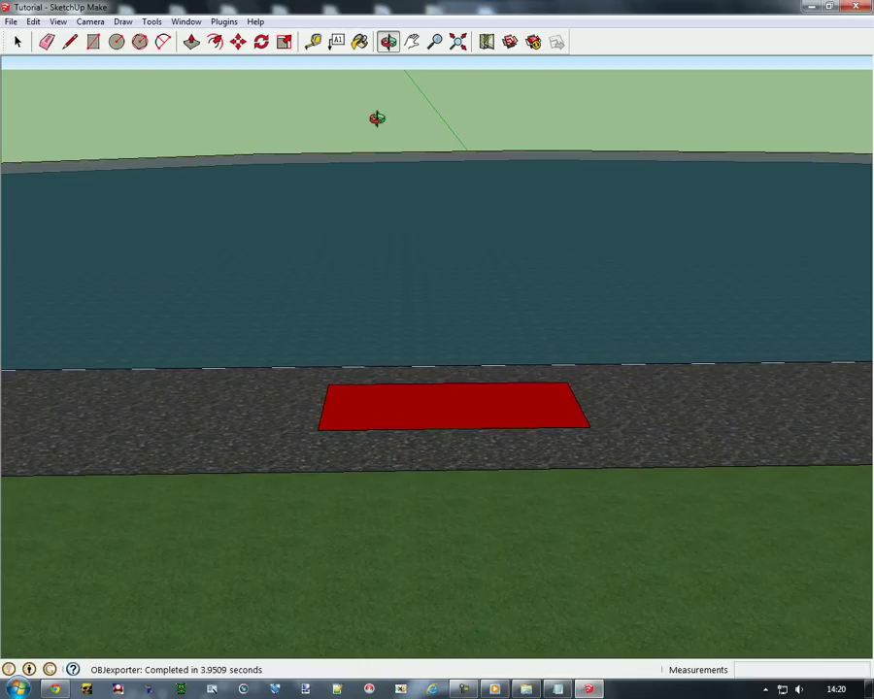
click(359, 41)
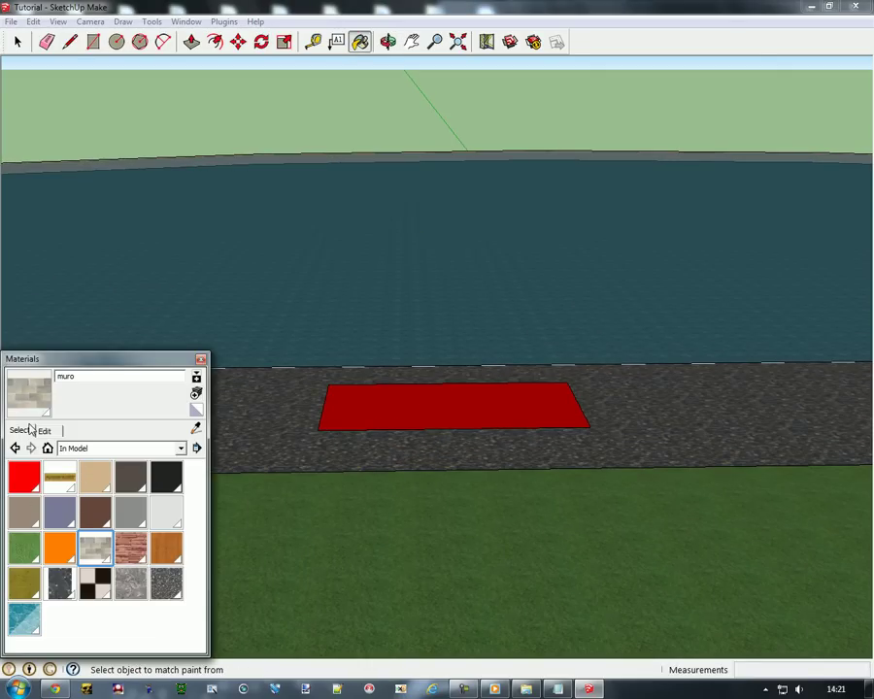
click(67, 448)
click(77, 458)
click(23, 483)
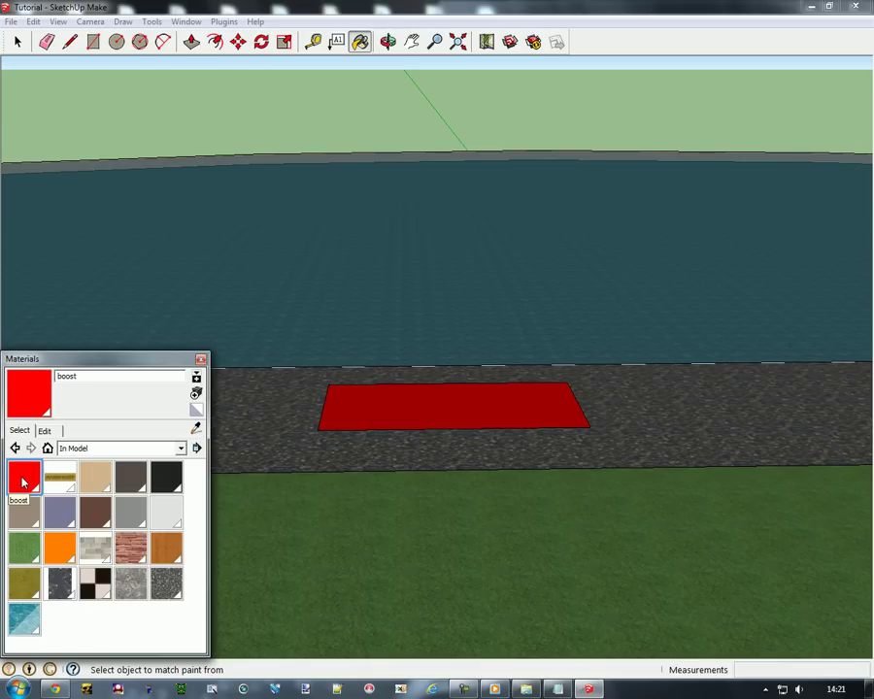
click(45, 430)
- Load urr_road00_alb2 from drive E's NINTENDO WII, 4.TEXTURE, Texture MK8 folder as the boost material's texture
click(126, 571)
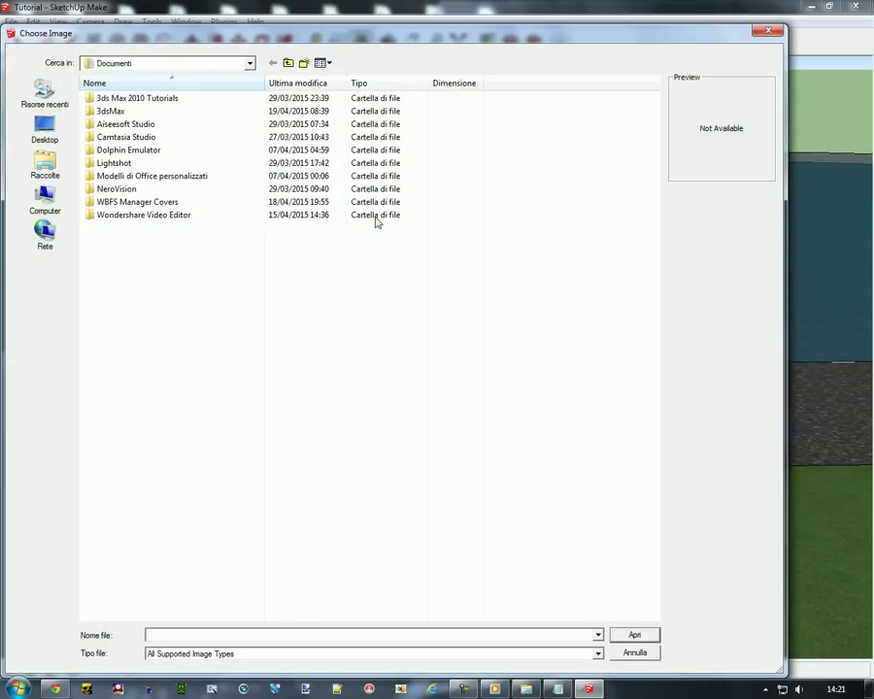
click(44, 204)
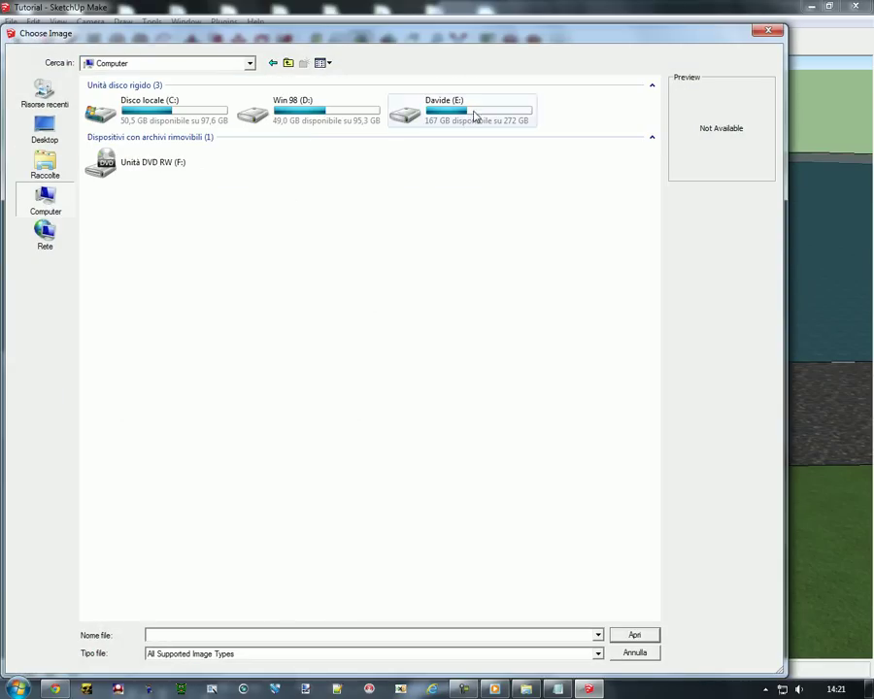
double_click(408, 111)
double_click(120, 163)
double_click(117, 146)
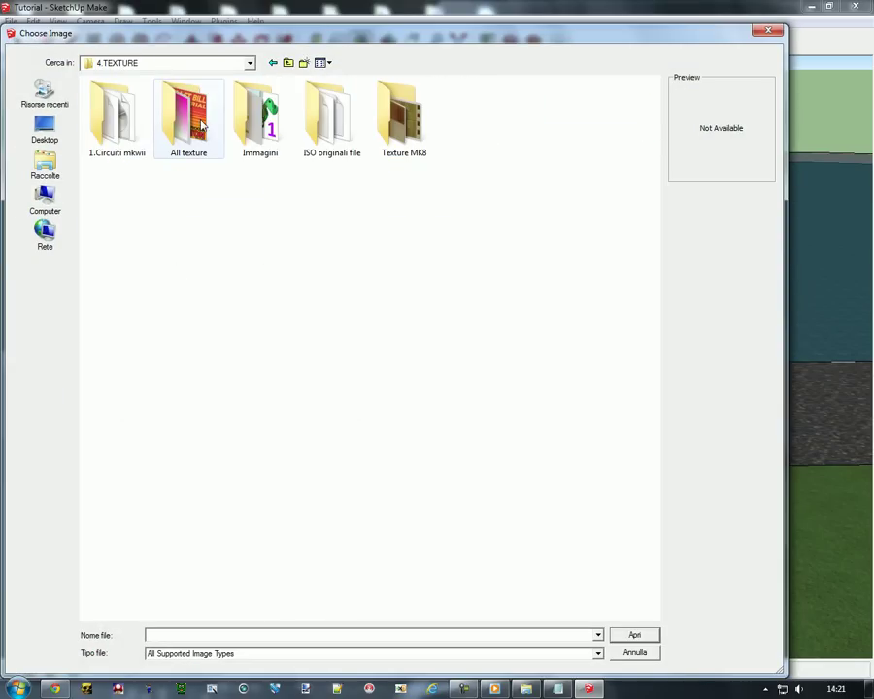
double_click(419, 126)
drag(656, 134, 650, 600)
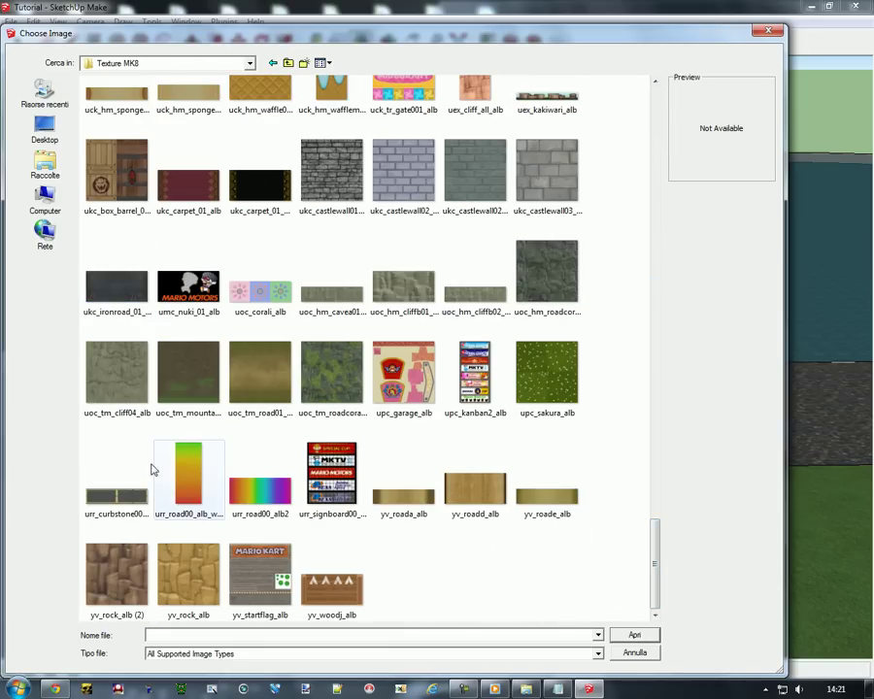
click(254, 482)
click(634, 635)
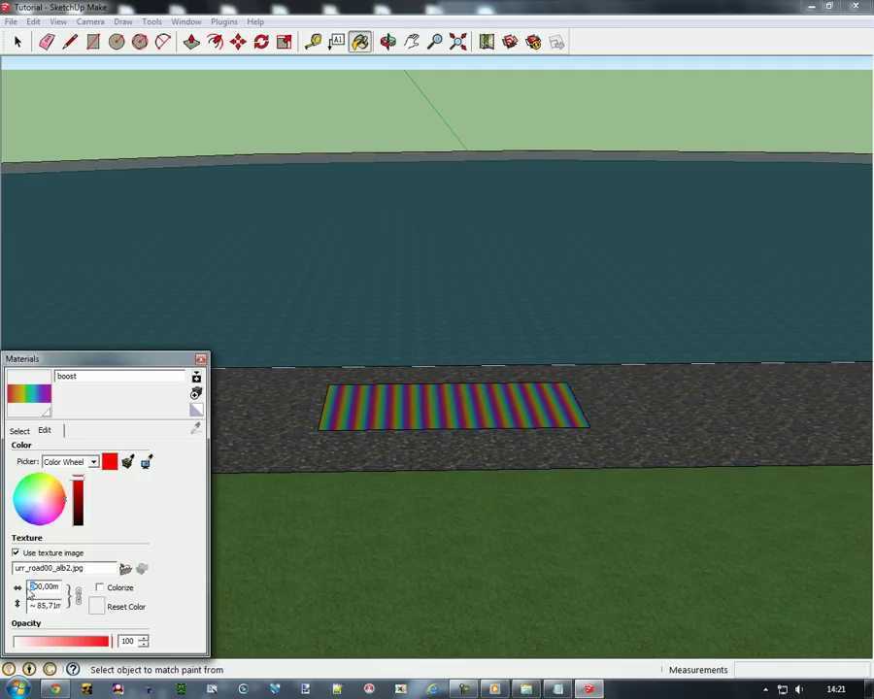
- Set the boost texture's width to 700 m, keeping its proportions
text(00)
key(Return)
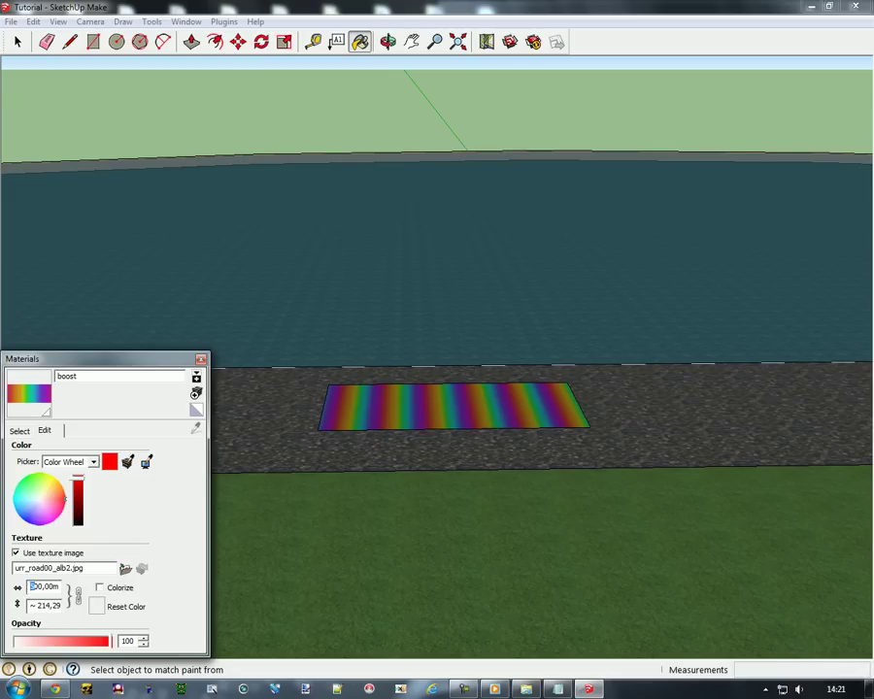
text(7)
key(Return)
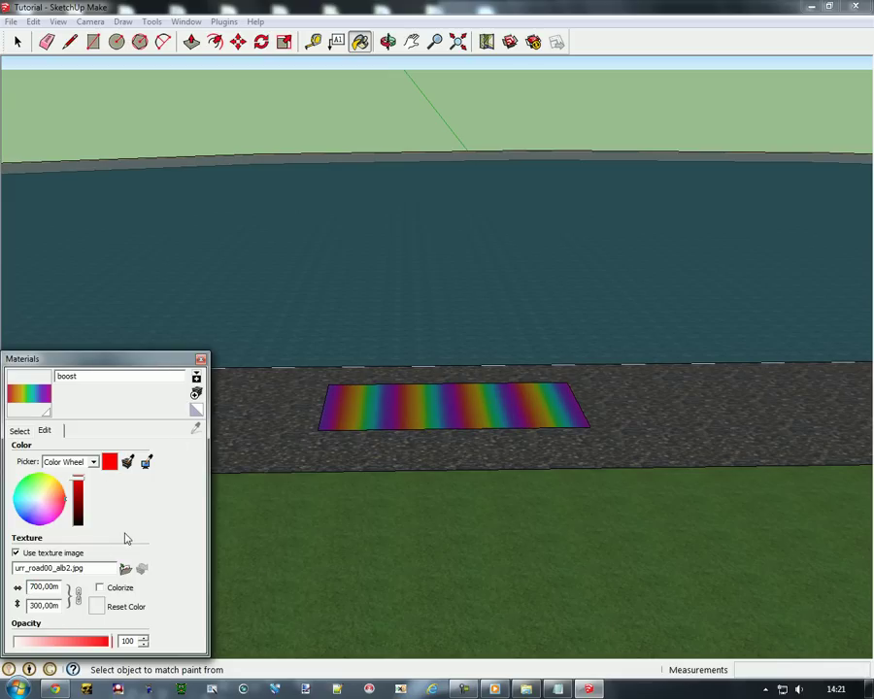
- Open the ramp's orange fast trick material for editing
scroll(215, 392, down, 3)
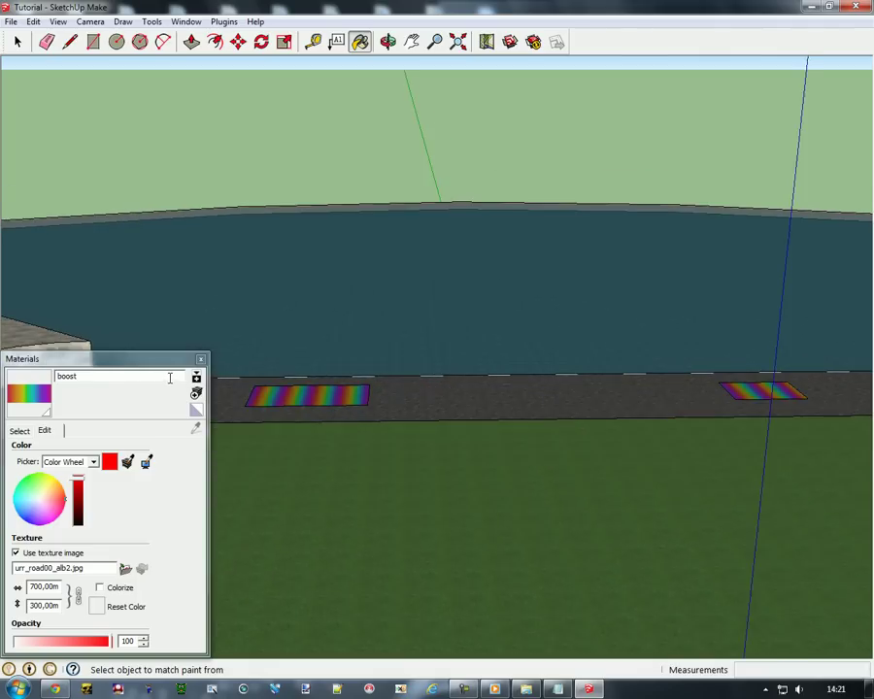
scroll(621, 385, down, 3)
scroll(282, 369, down, 5)
scroll(515, 530, up, 3)
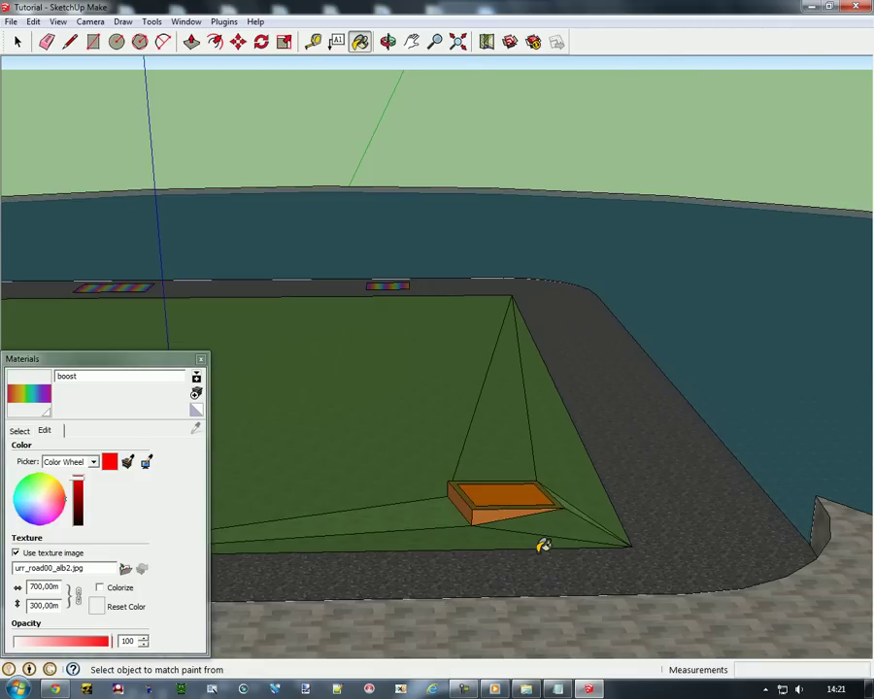
scroll(544, 546, up, 1)
scroll(526, 579, up, 1)
scroll(505, 544, up, 1)
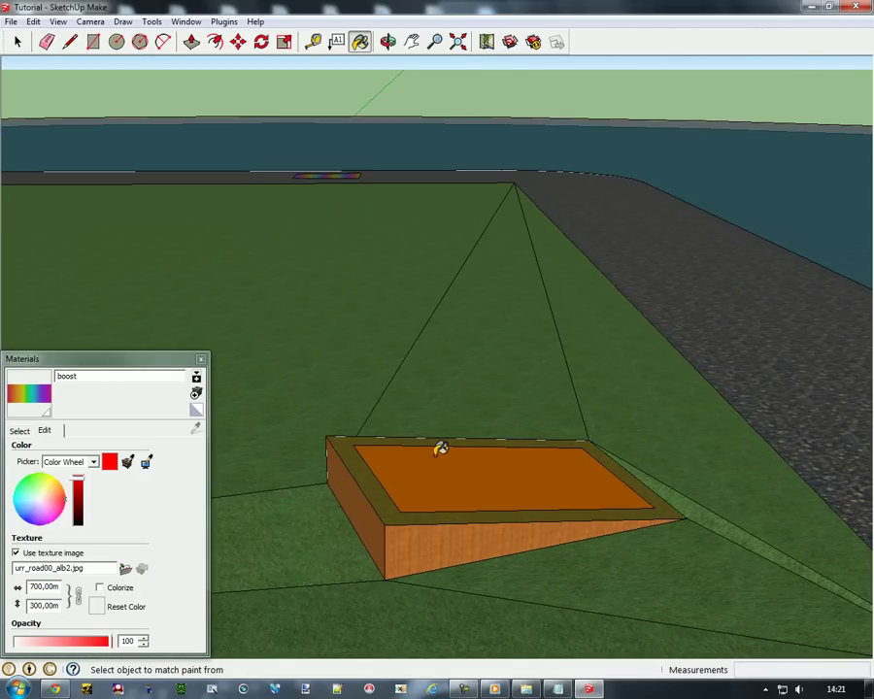
click(20, 430)
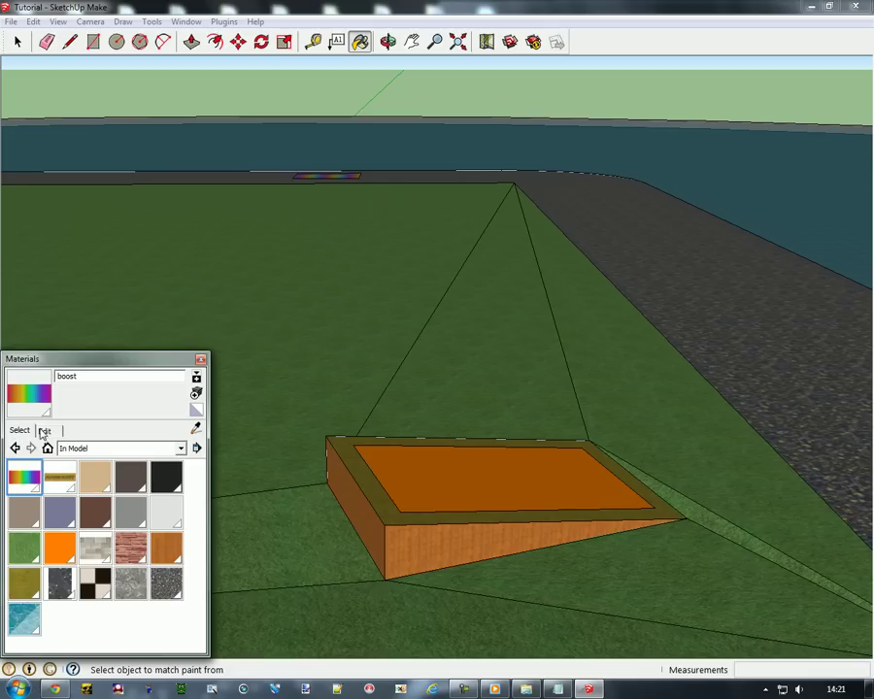
click(59, 549)
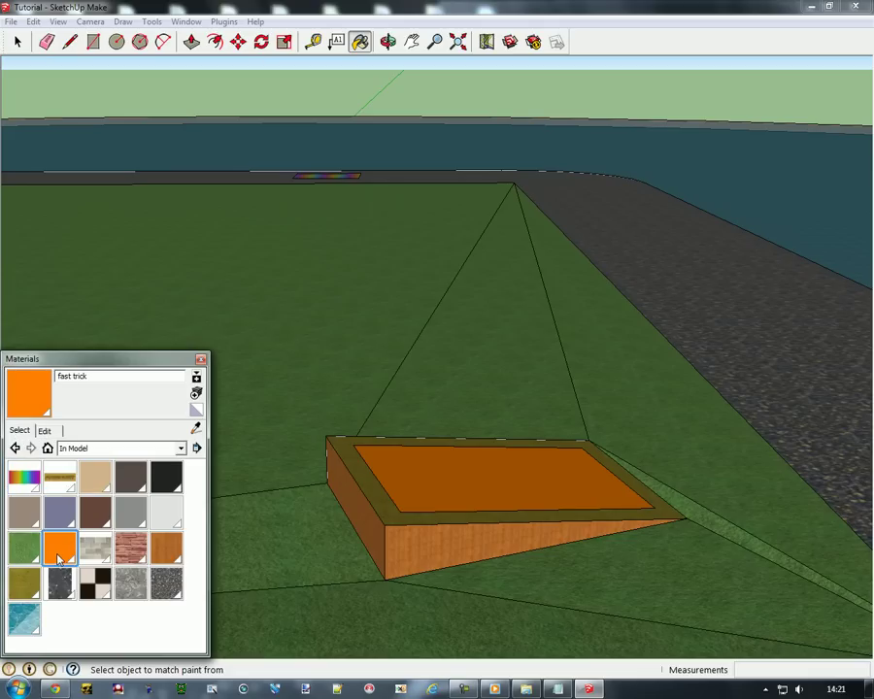
click(46, 431)
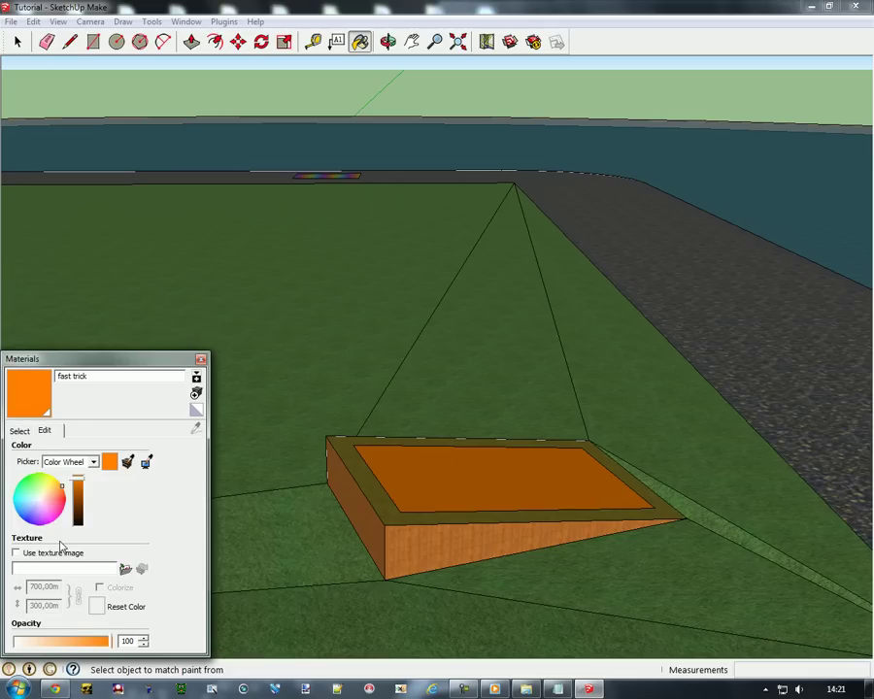
- Load urr_road00_alb_warmcolor from the Texture MK8 folder as the fast trick material's texture
click(126, 570)
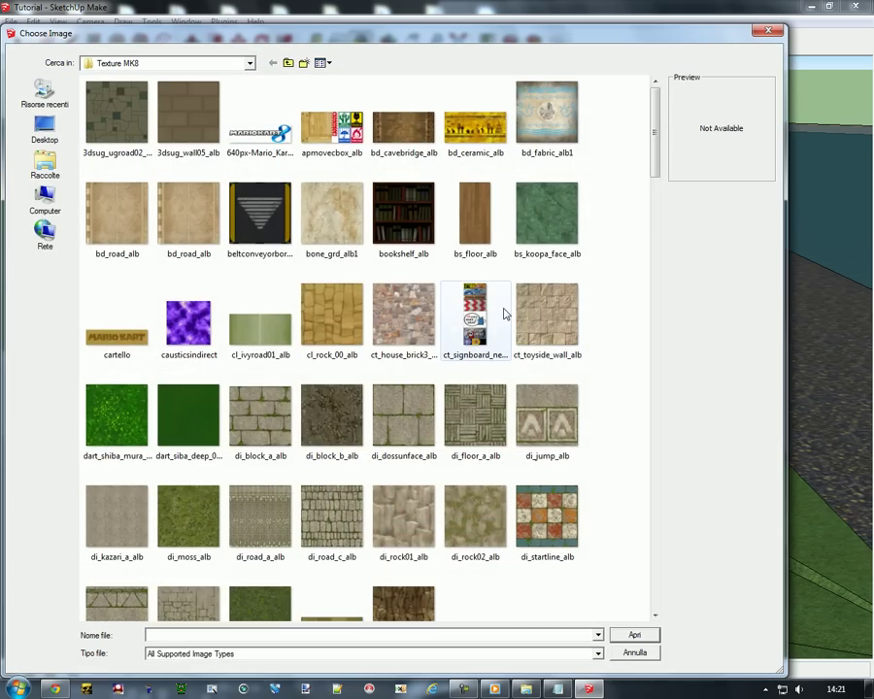
scroll(654, 413, down, 5)
scroll(653, 413, down, 15)
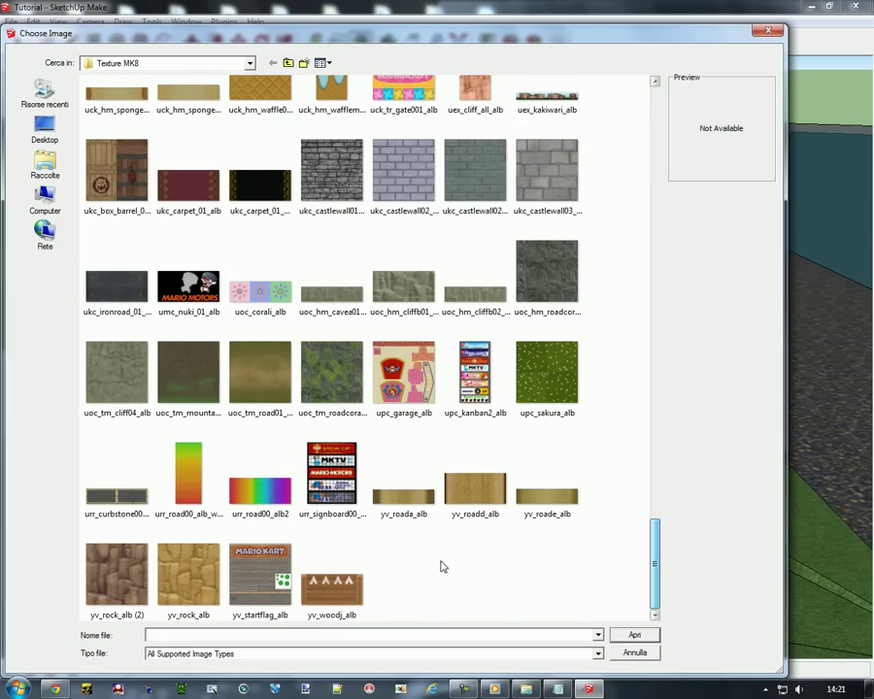
click(189, 474)
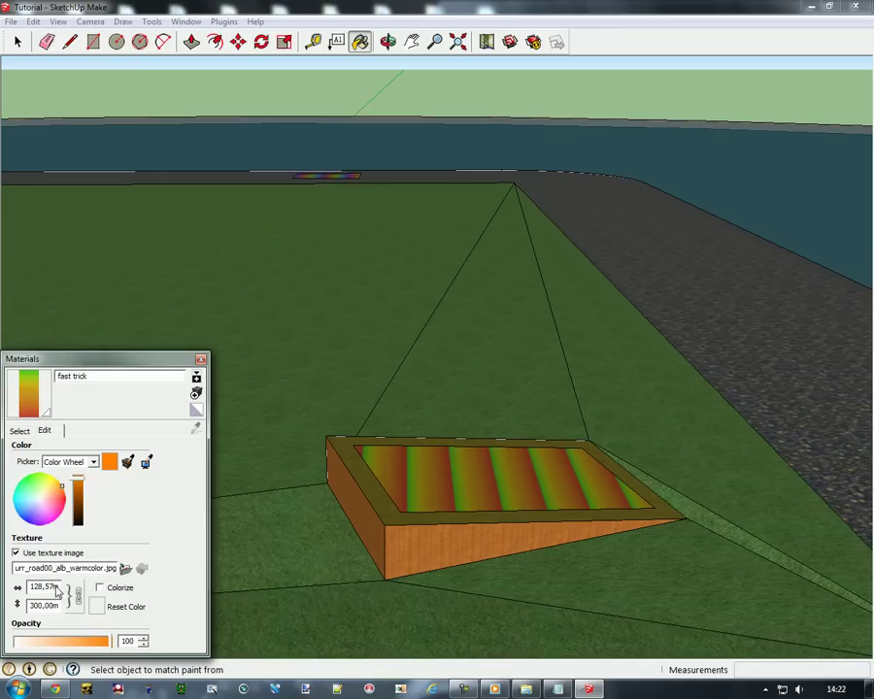
- Set the fast trick texture's width to 200 m, keeping its proportions
drag(28, 587, 76, 599)
text(300)
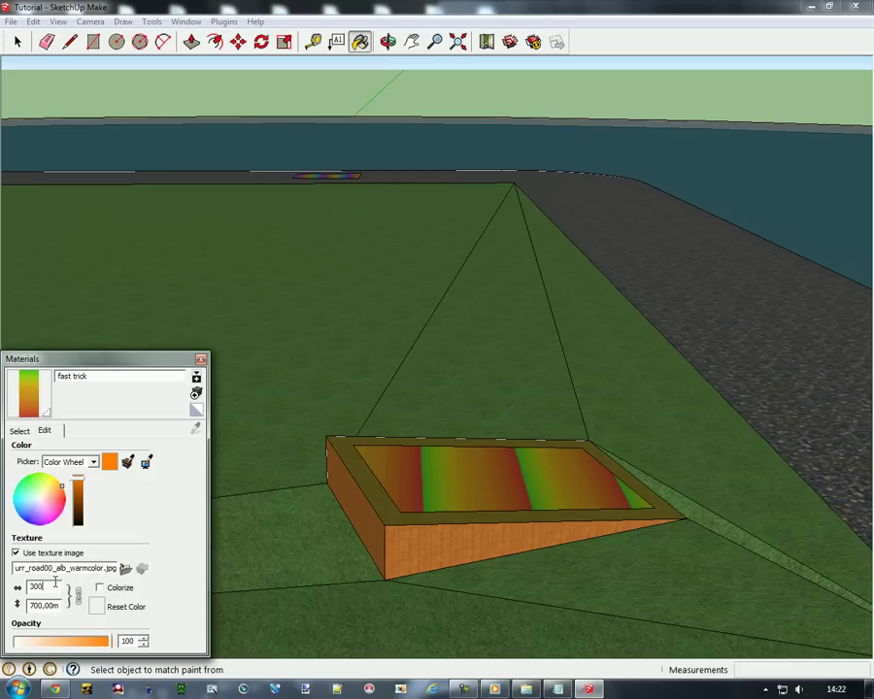
double_click(37, 587)
text(200)
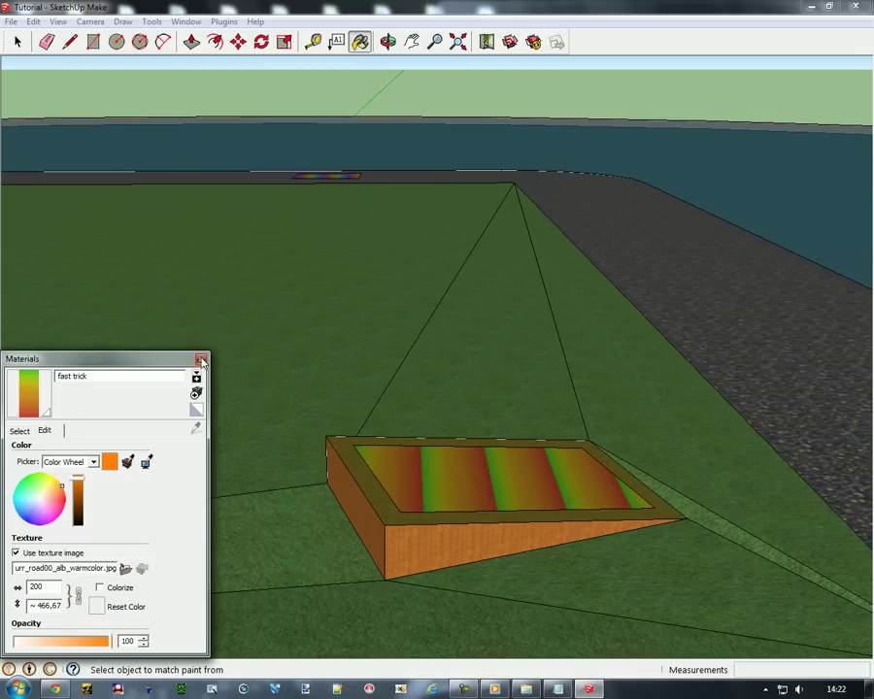
- Save the finished race track model
scroll(472, 392, down, 3)
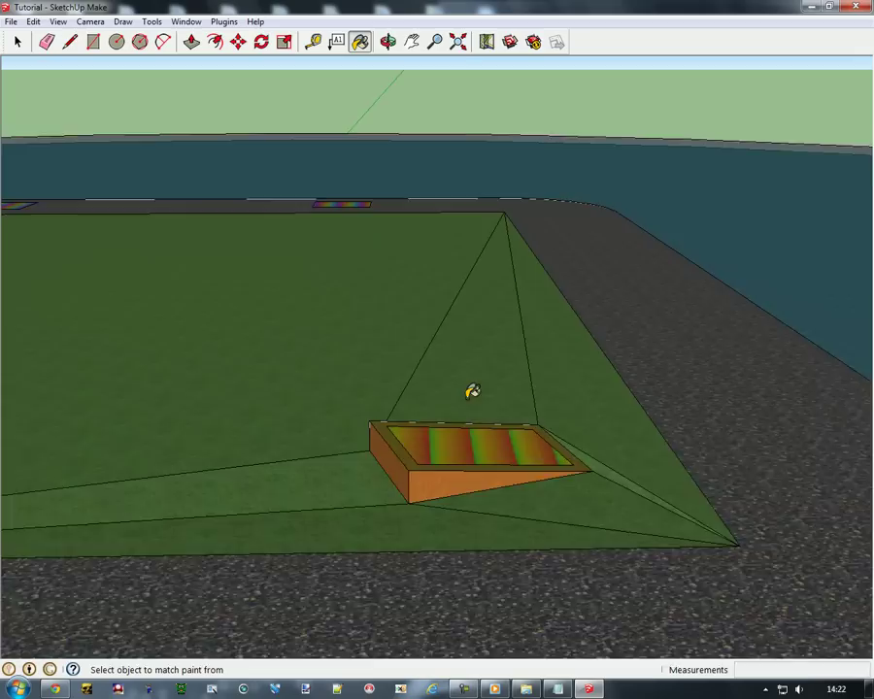
scroll(476, 389, down, 3)
scroll(312, 279, down, 3)
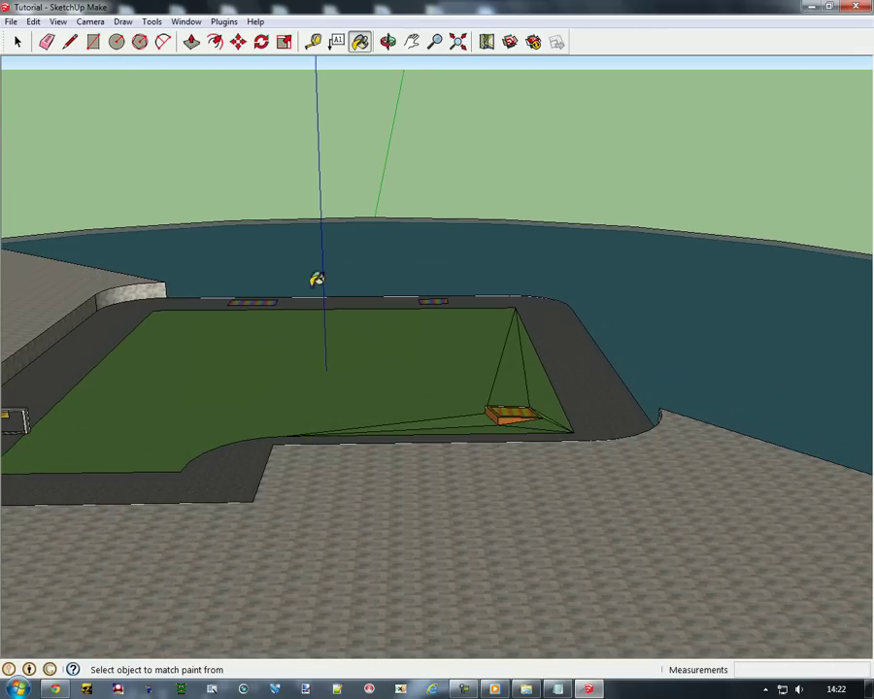
click(12, 21)
click(32, 73)
- Export the track with OBJexporter as Tutorial in the Tutorial folder, replacing the existing Tutorial.obj
click(12, 22)
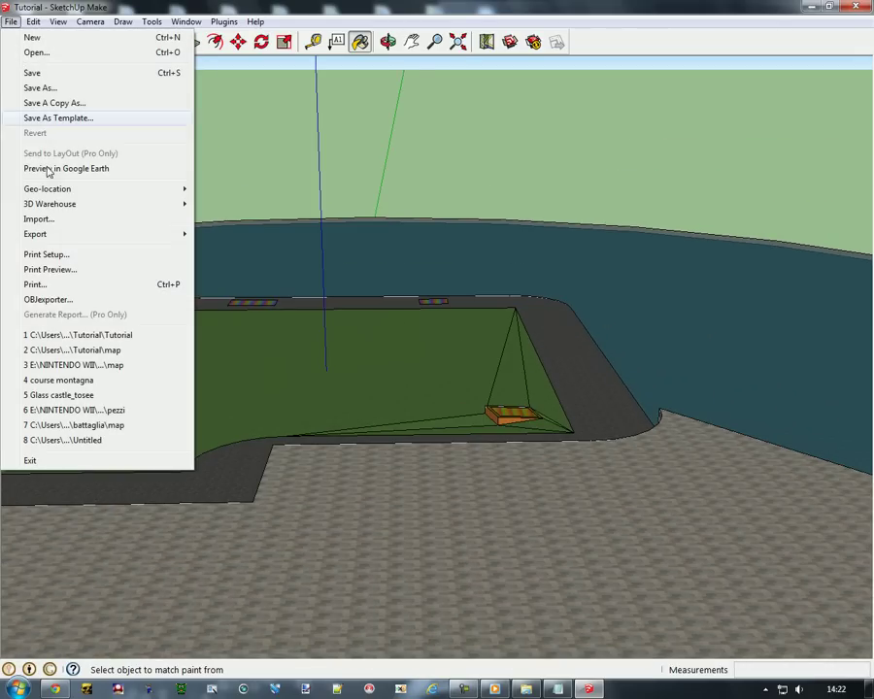
click(43, 300)
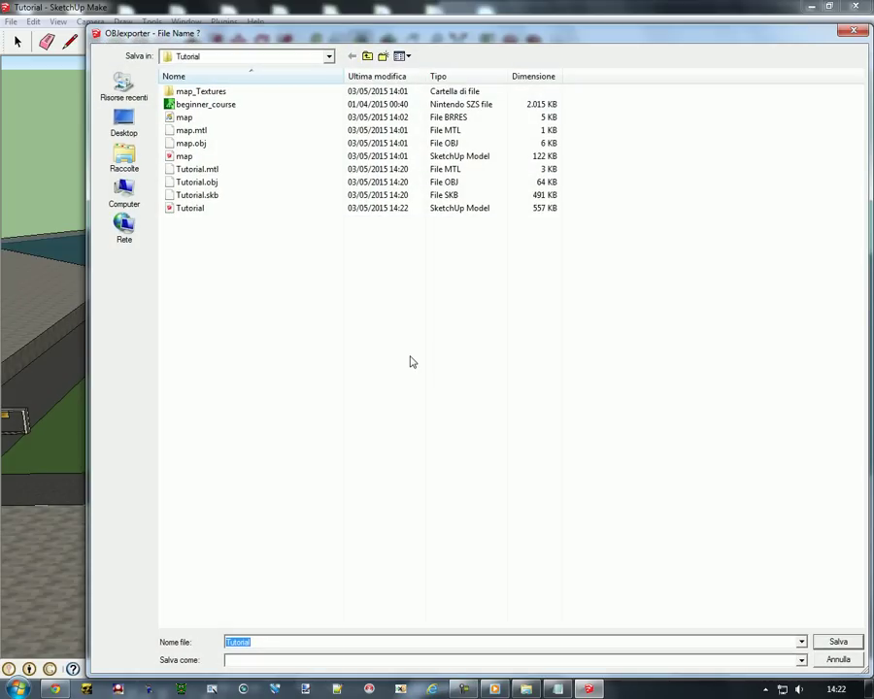
click(833, 642)
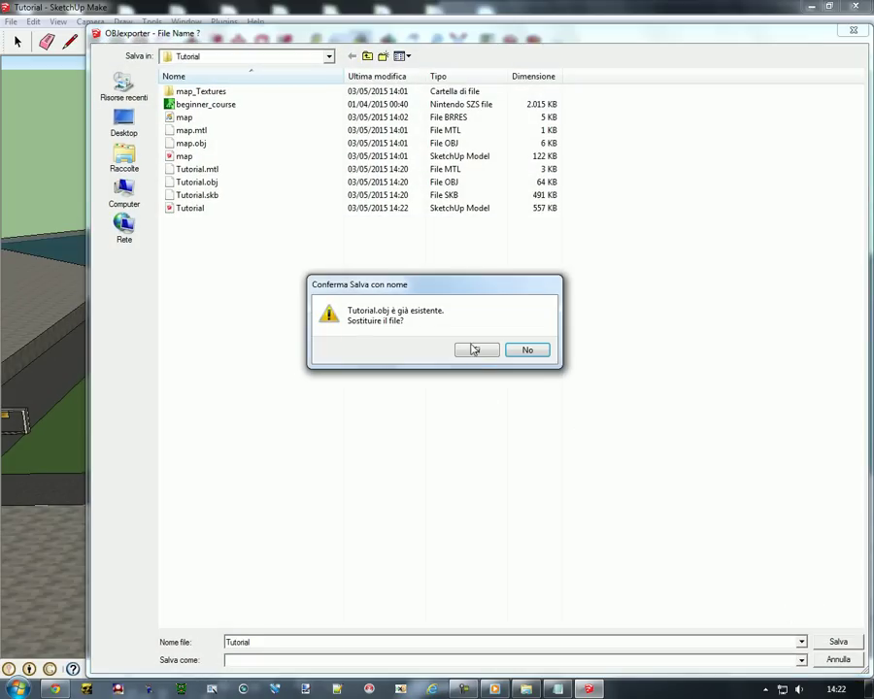
click(474, 350)
click(463, 378)
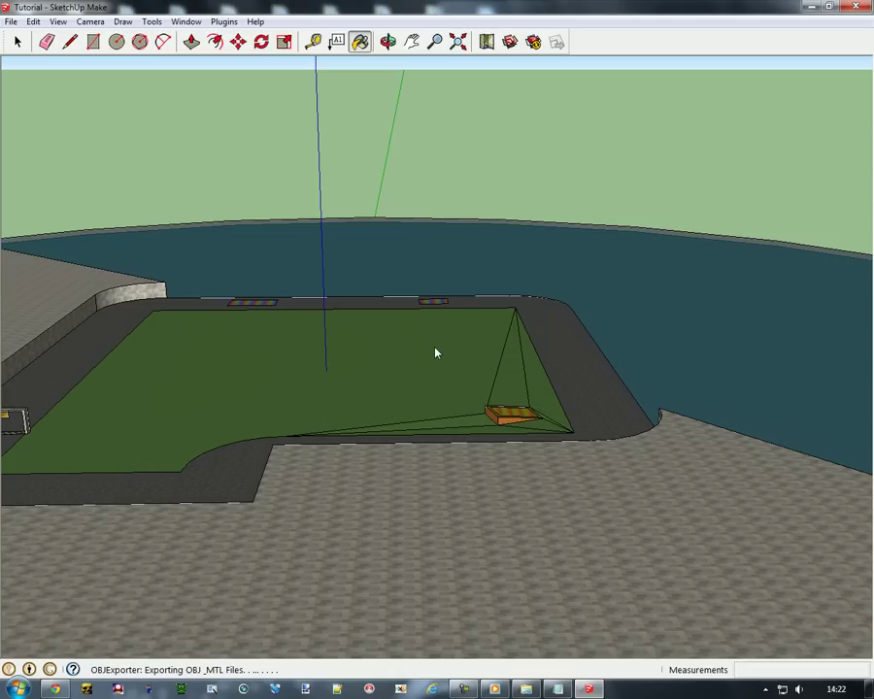
middle_drag(436, 353, 526, 487)
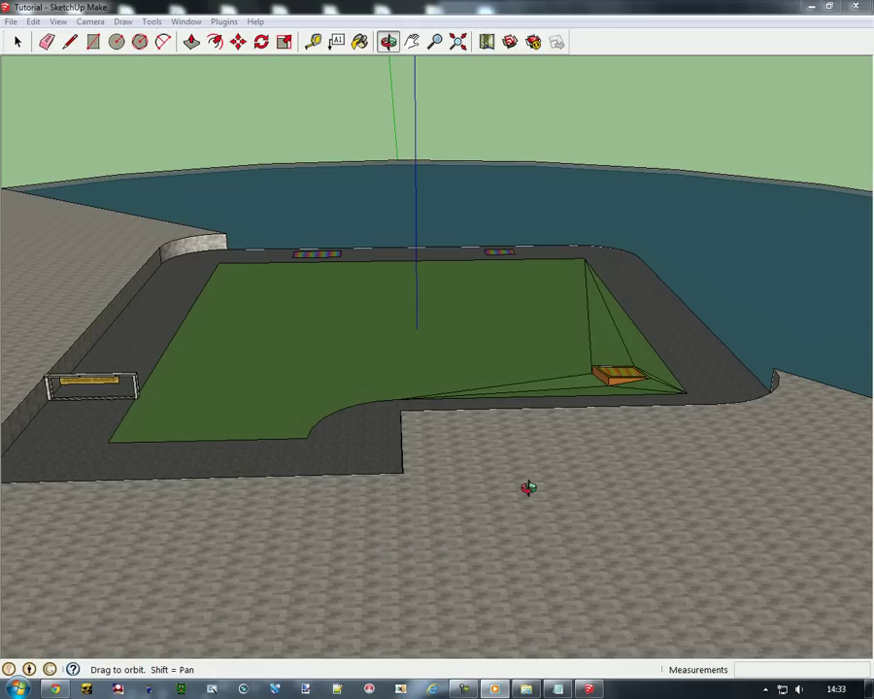
- In Windows Explorer, open the Tutorial_Textures folder and open the cartello image in paint.net
click(525, 688)
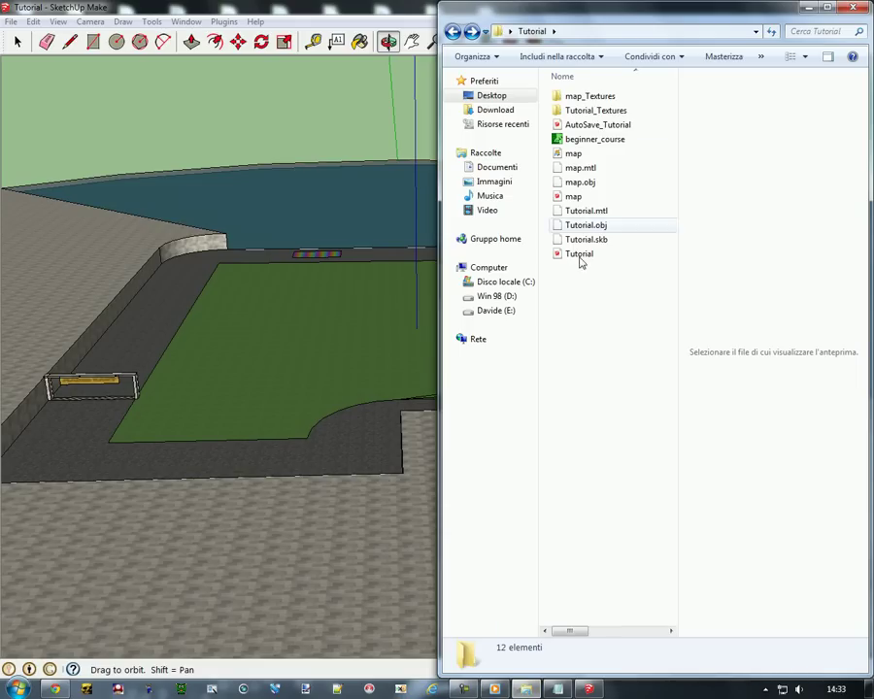
double_click(573, 112)
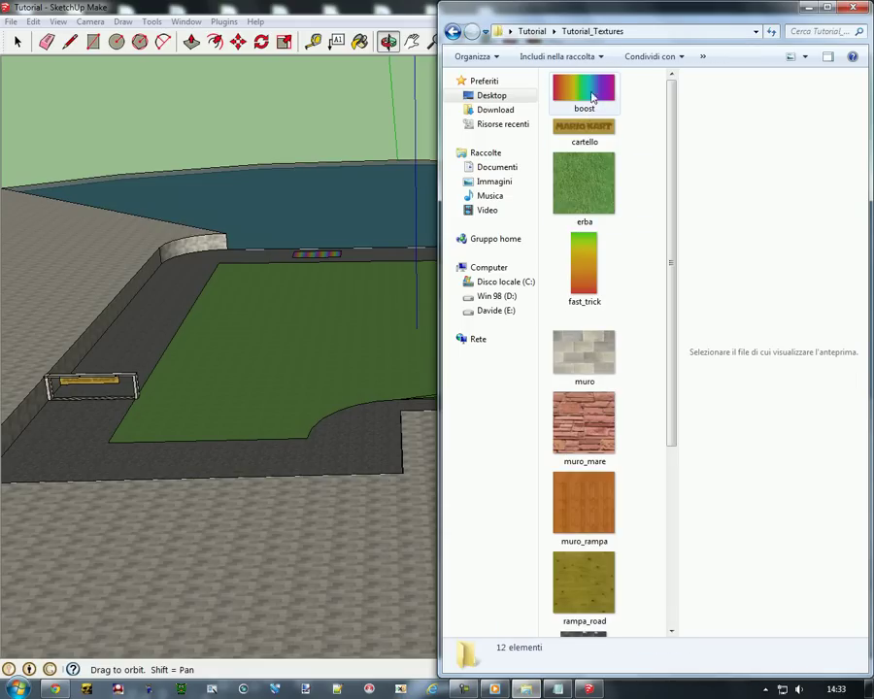
drag(671, 252, 681, 224)
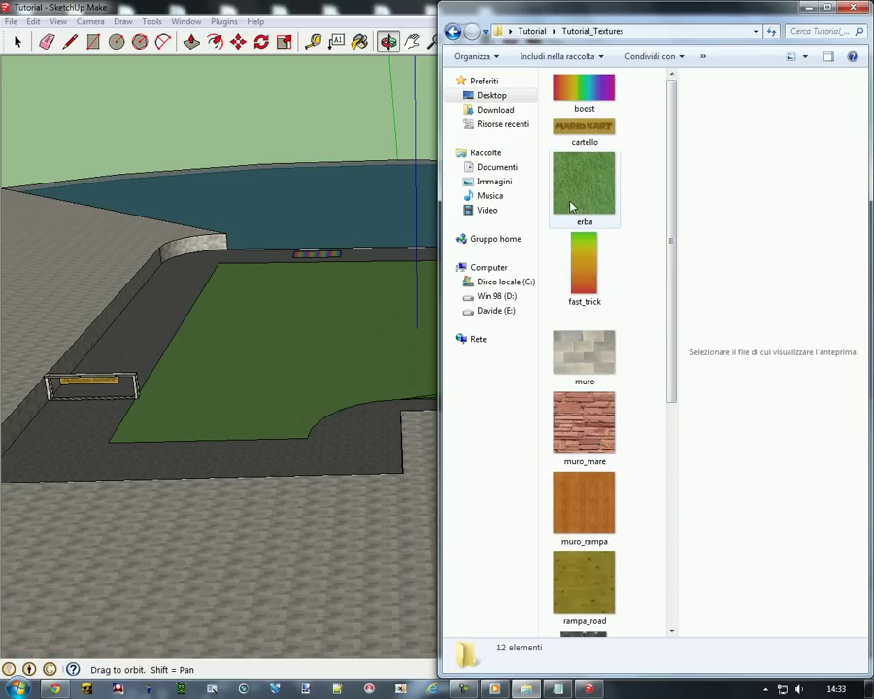
click(563, 133)
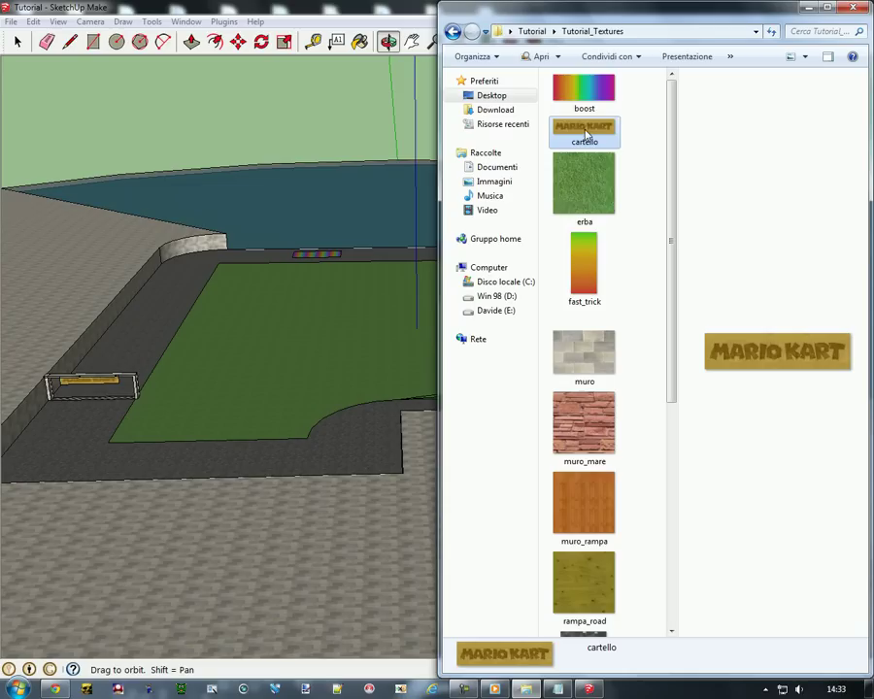
mouse_move(562, 133)
mouse_down()
mouse_move(45, 383)
mouse_move(86, 379)
mouse_up()
right_click(581, 139)
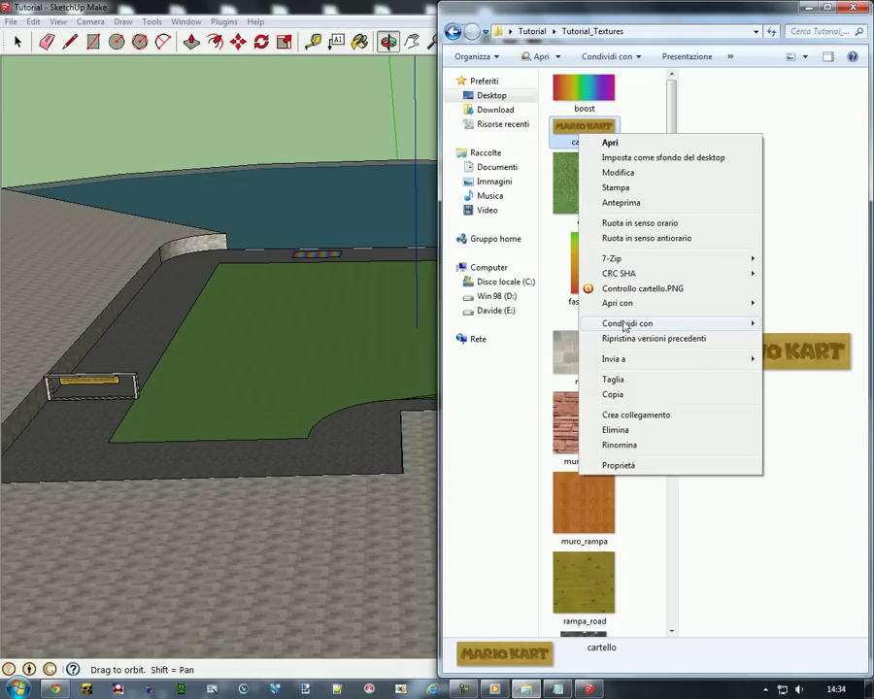
mouse_move(641, 304)
click(449, 379)
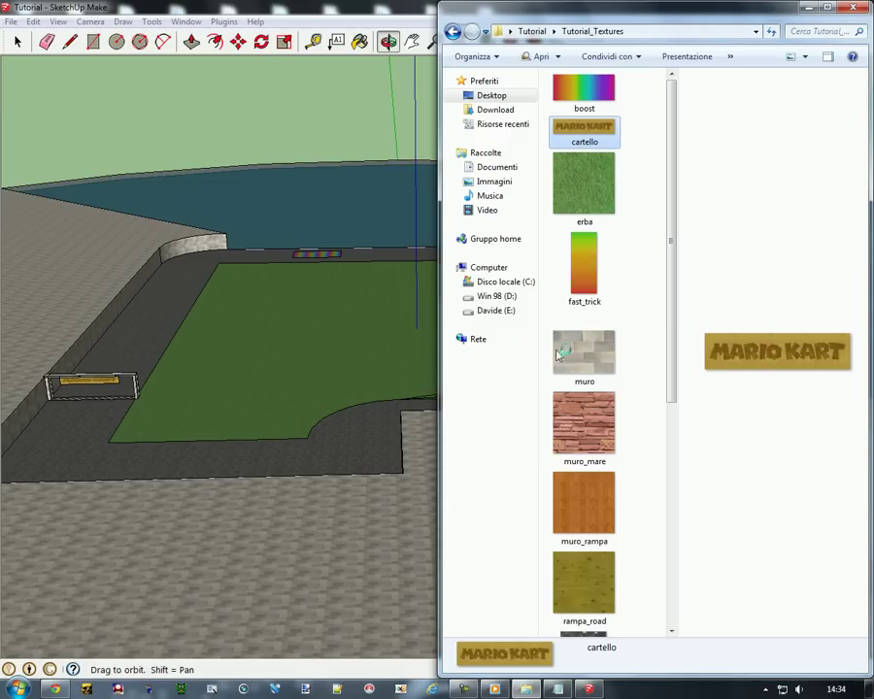
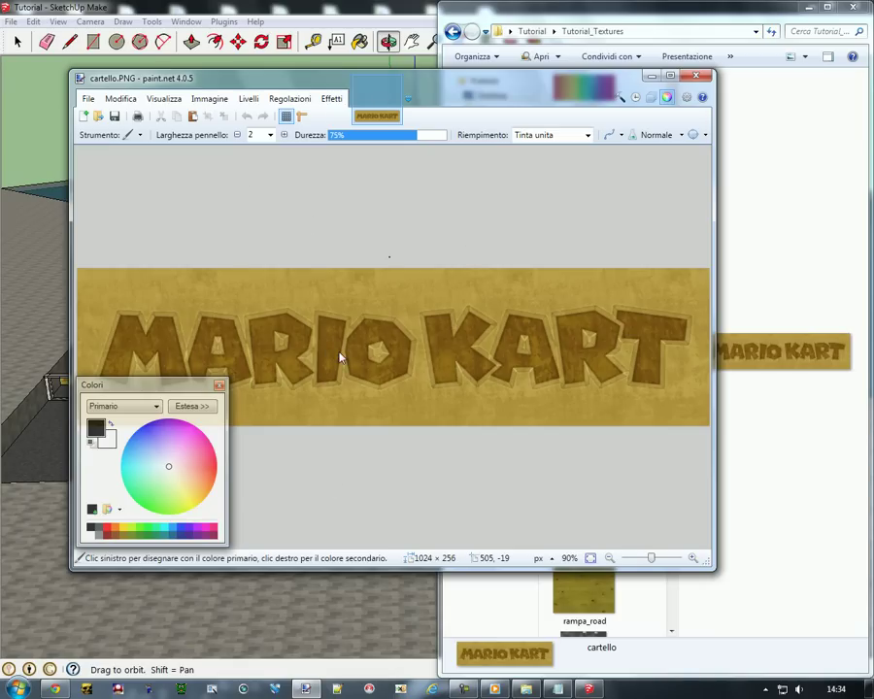
- Rotate the cartello image by 180° and flip it horizontally
click(208, 98)
mouse_move(163, 98)
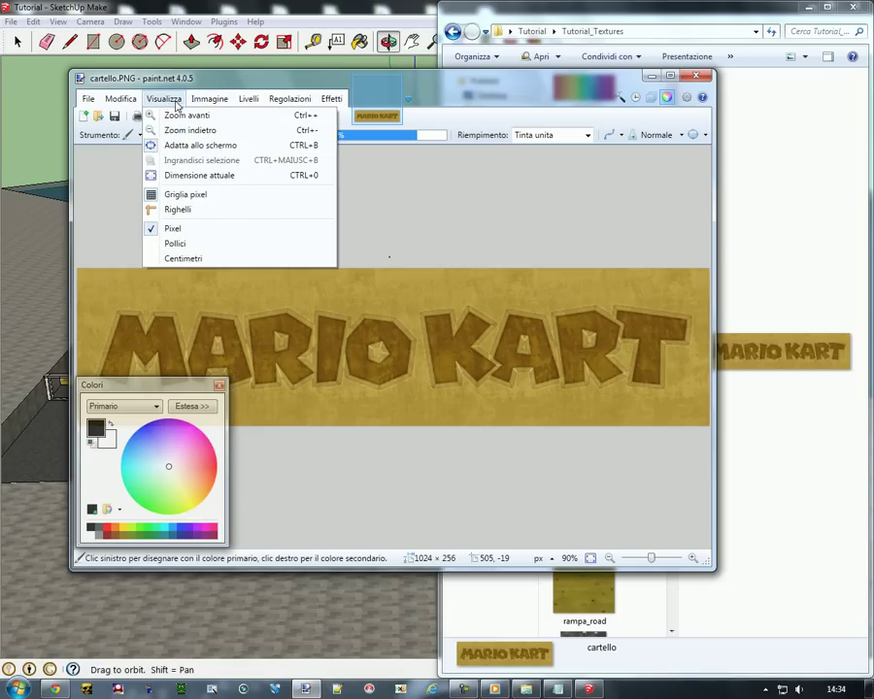
mouse_move(209, 98)
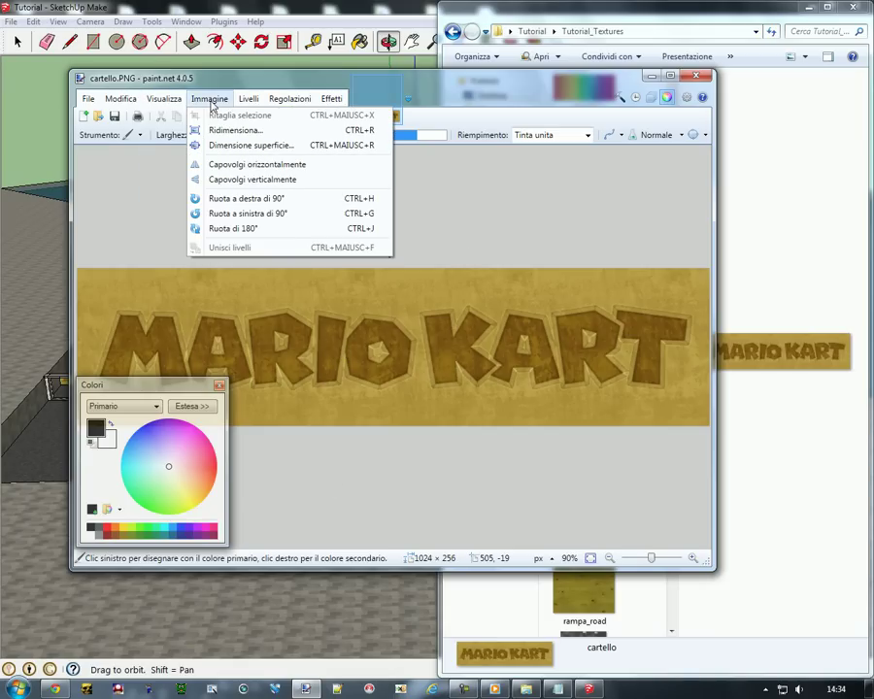
click(229, 227)
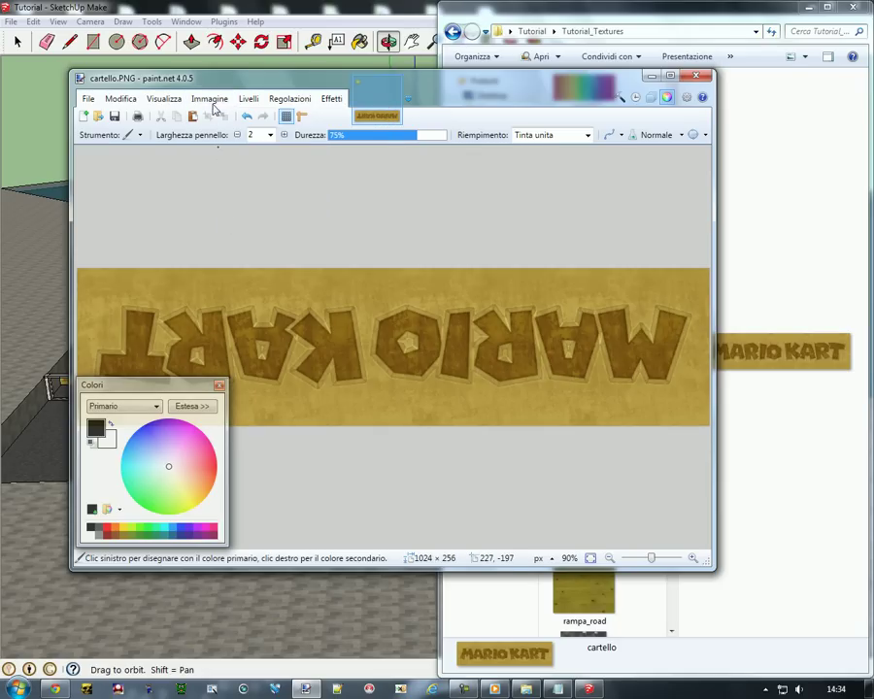
click(209, 98)
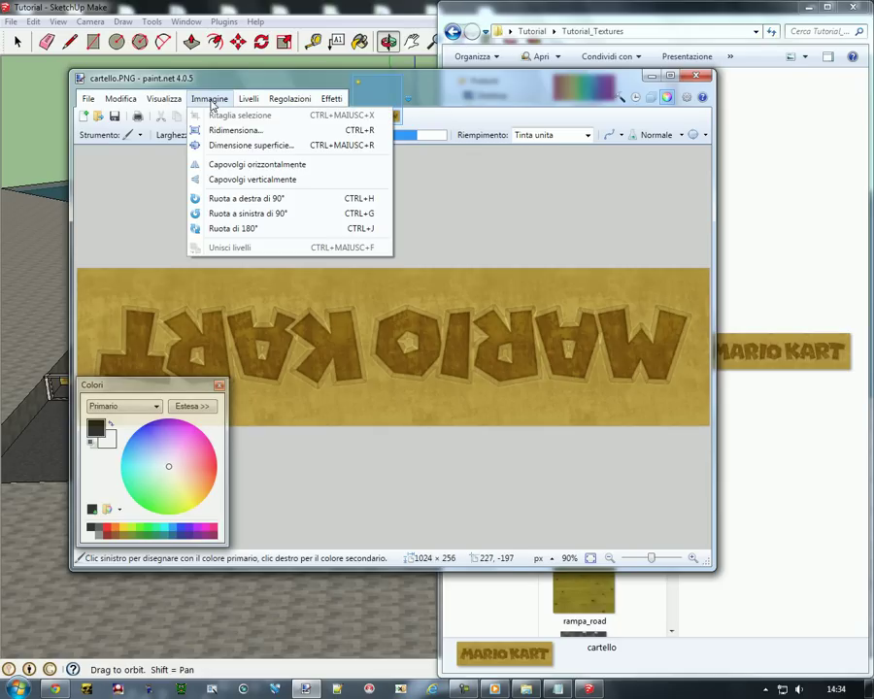
click(255, 172)
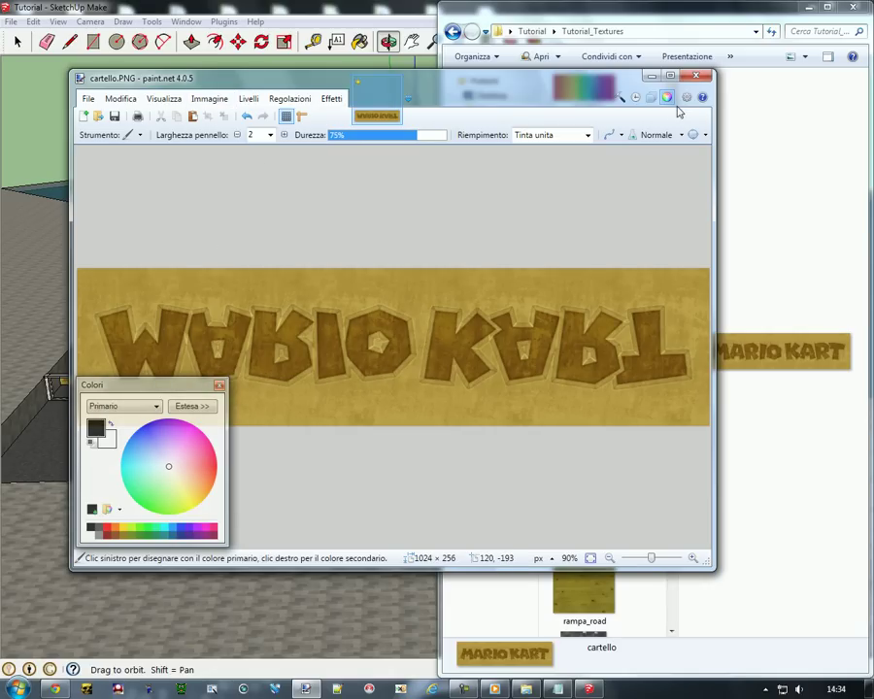
- Close paint.net, saving the cartello image with automatically detected bit depth
click(695, 76)
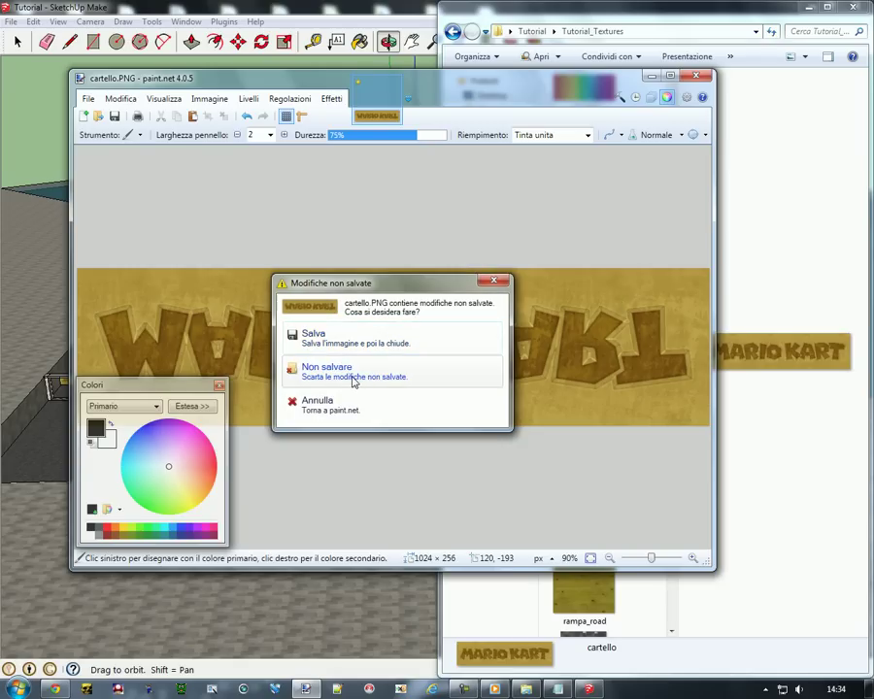
click(364, 348)
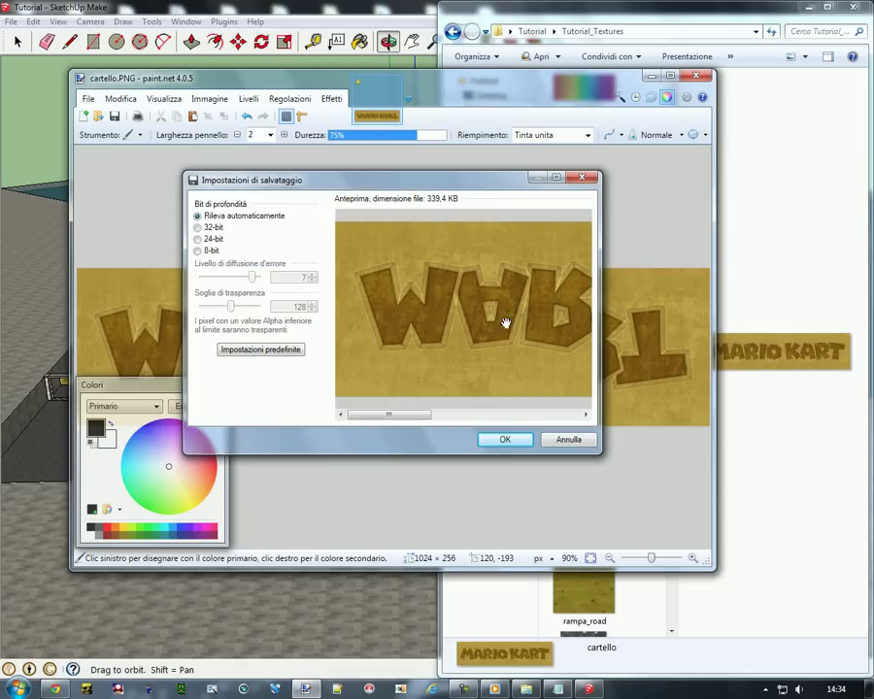
click(503, 437)
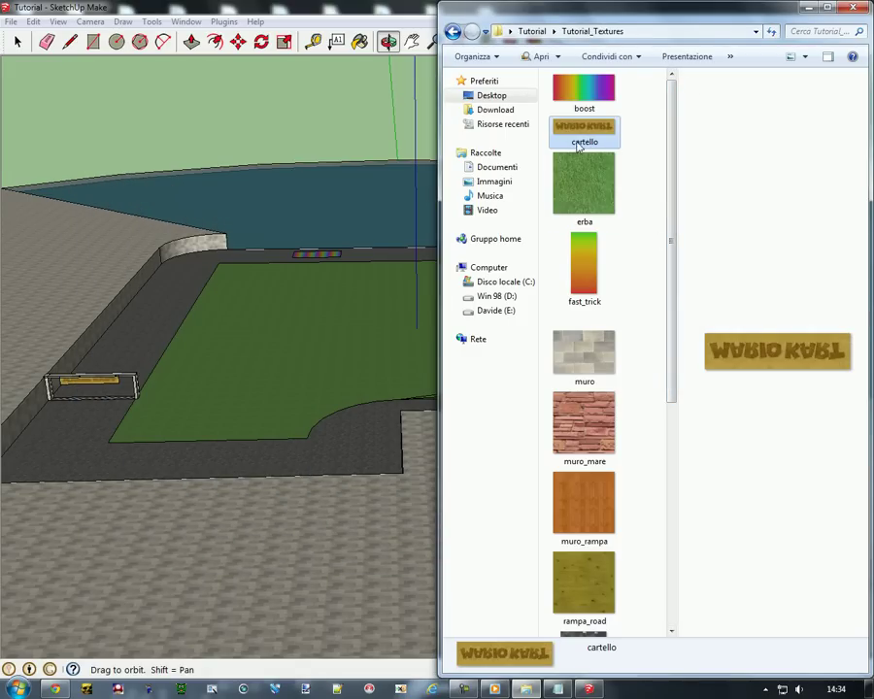
- Go back to the Tutorial folder in Windows Explorer and close SketchUp
mouse_move(670, 231)
mouse_down()
mouse_move(670, 468)
mouse_move(670, 237)
mouse_up()
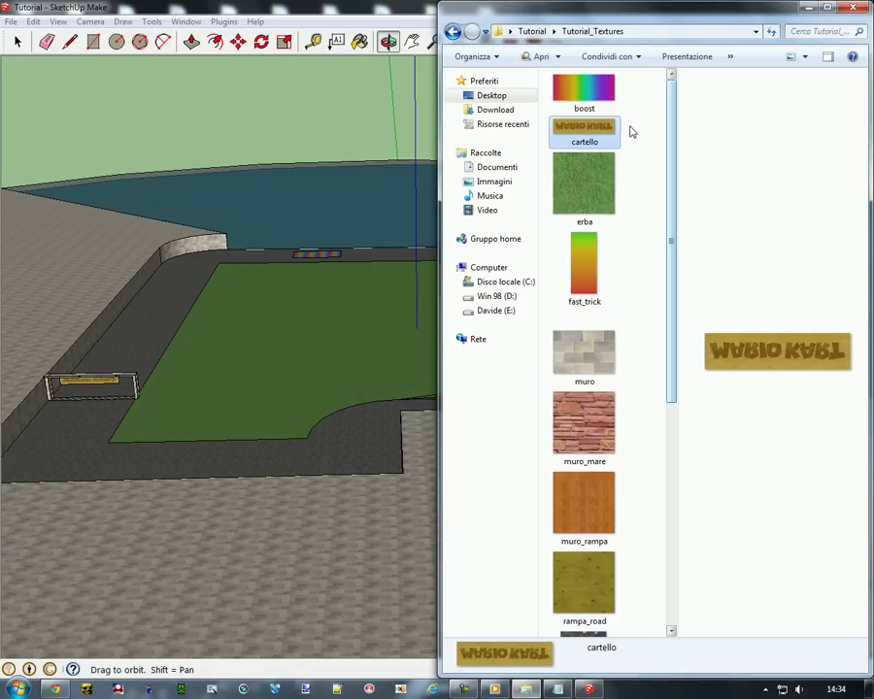
click(451, 33)
click(598, 369)
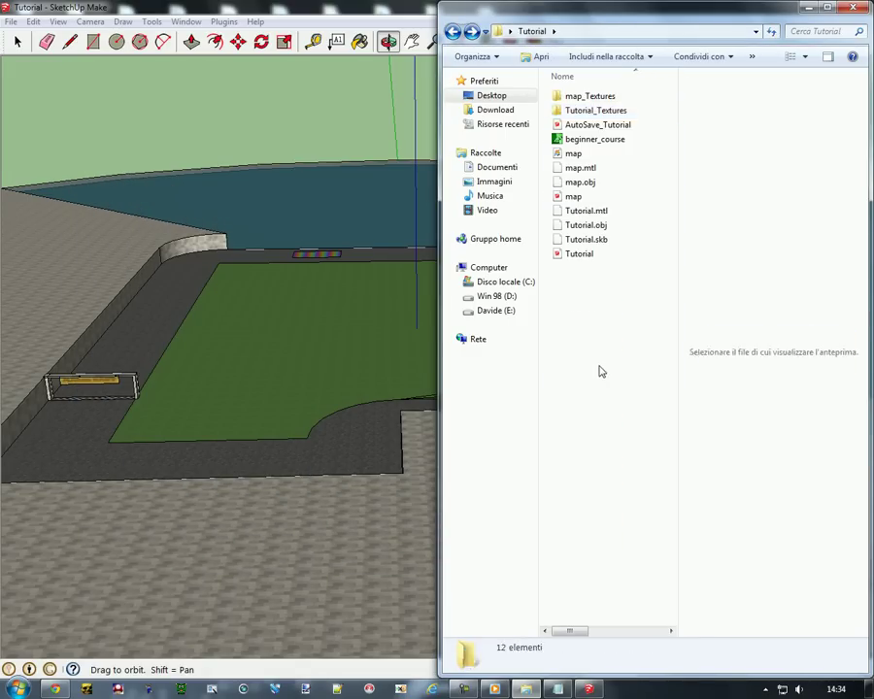
click(380, 8)
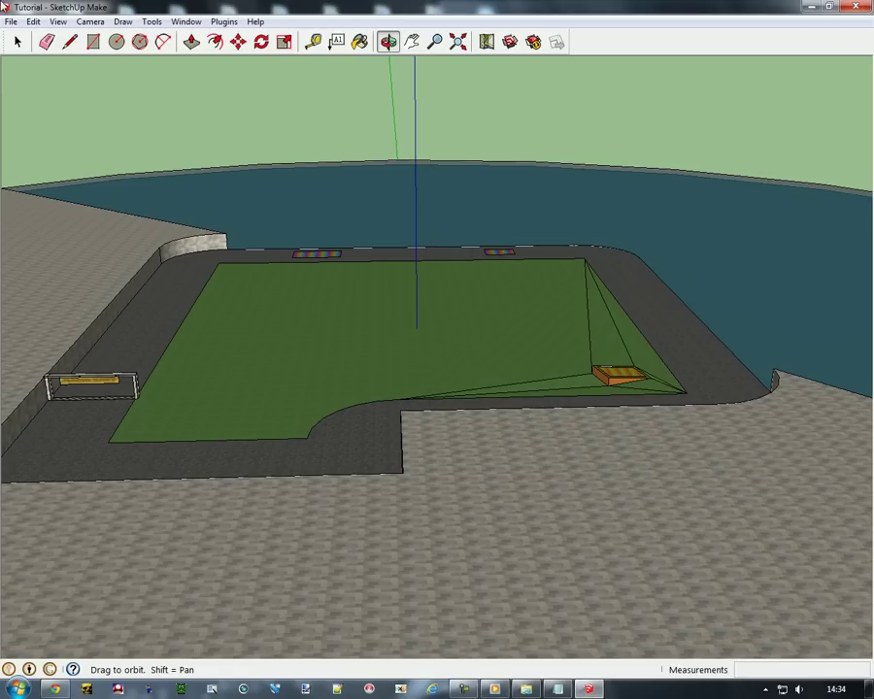
click(852, 8)
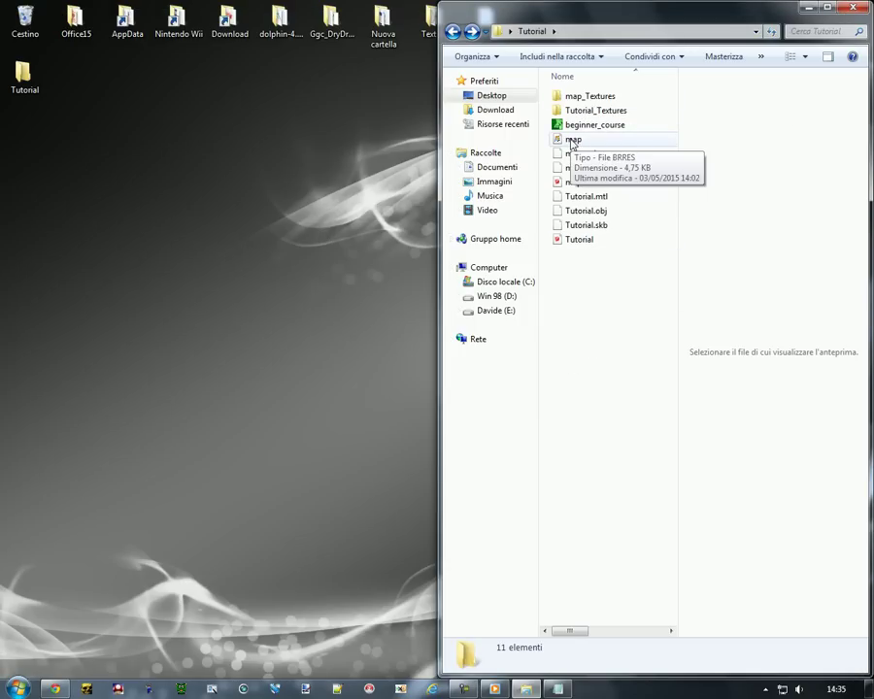
- Launch BRRES Editor and create a new empty BRRES file
click(20, 687)
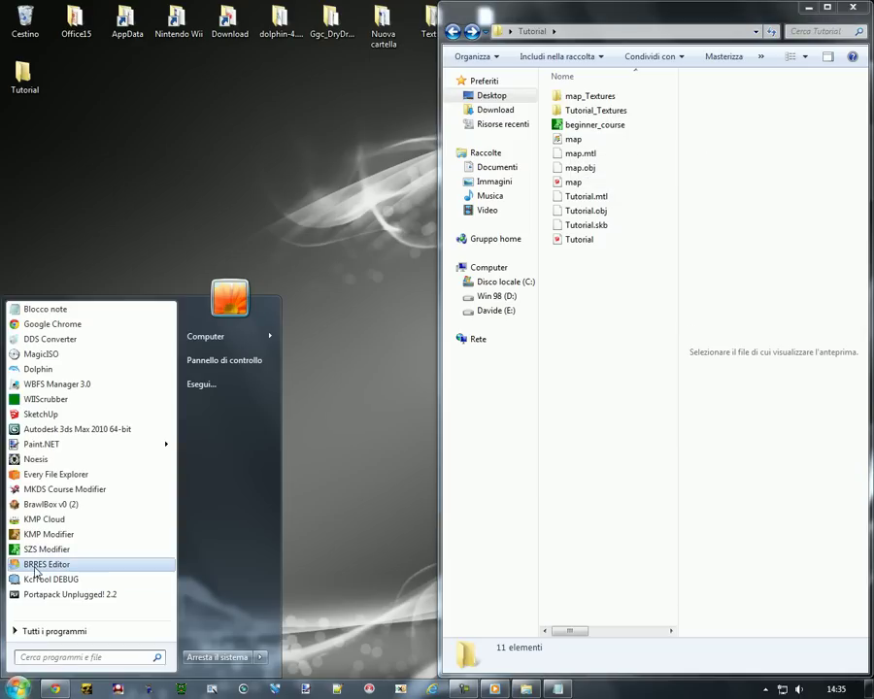
click(42, 568)
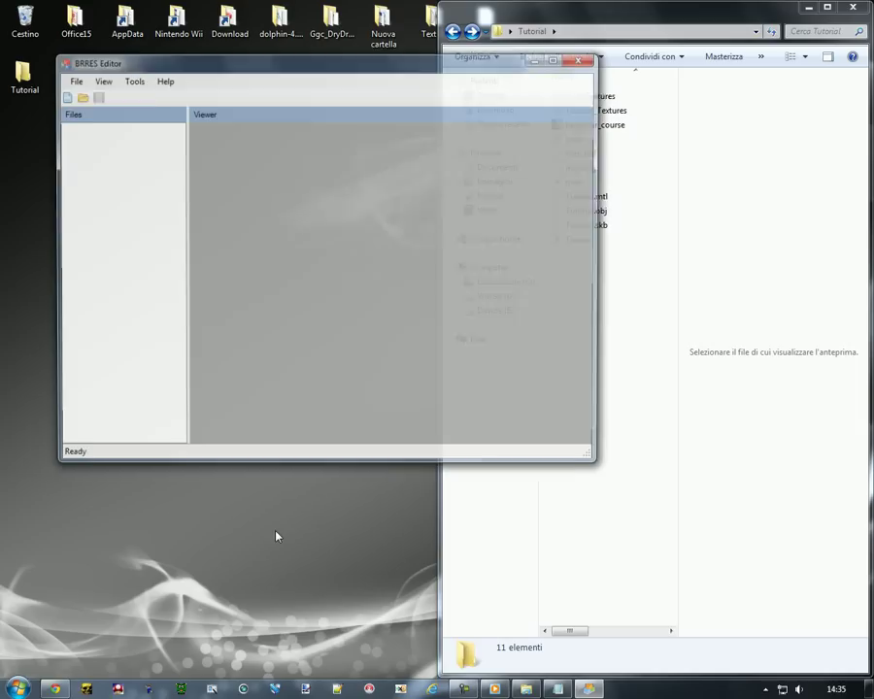
click(64, 97)
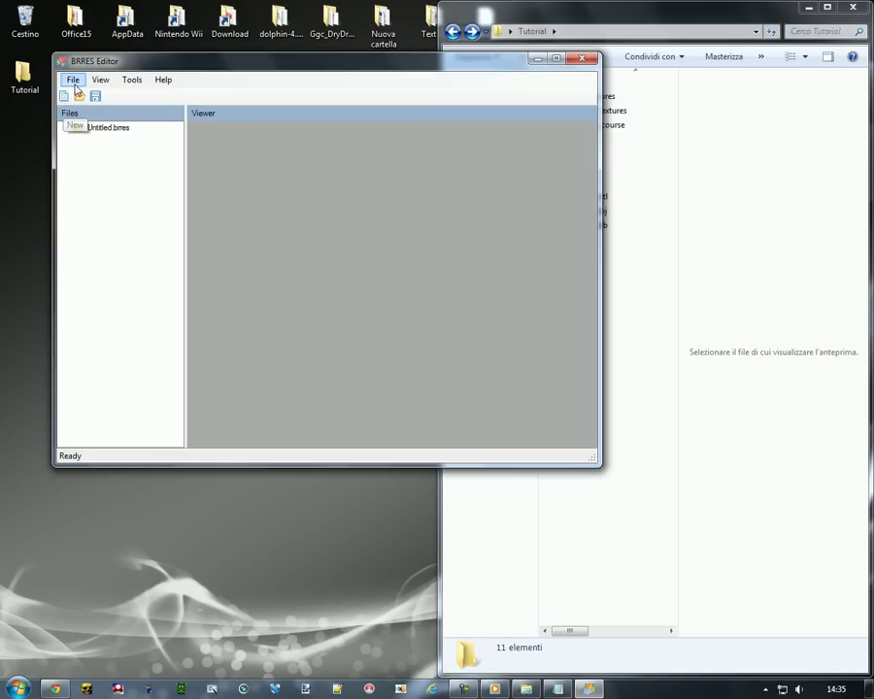
- Import Tutorial.obj into the BRRES file as a Course Model at scale 1.00000, with its materials, normals and texture coordinates
click(72, 80)
mouse_move(141, 164)
click(217, 165)
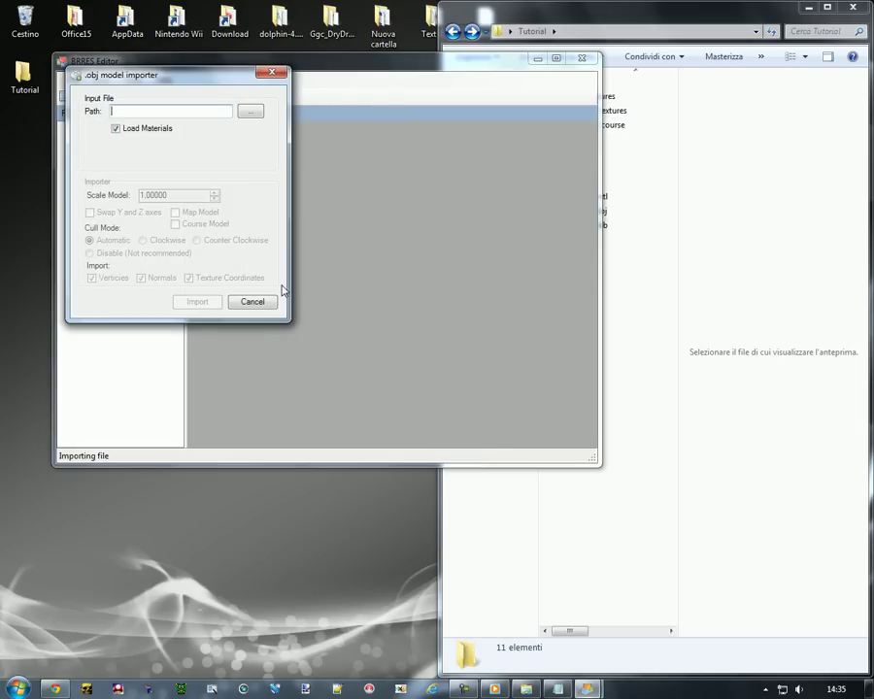
click(248, 112)
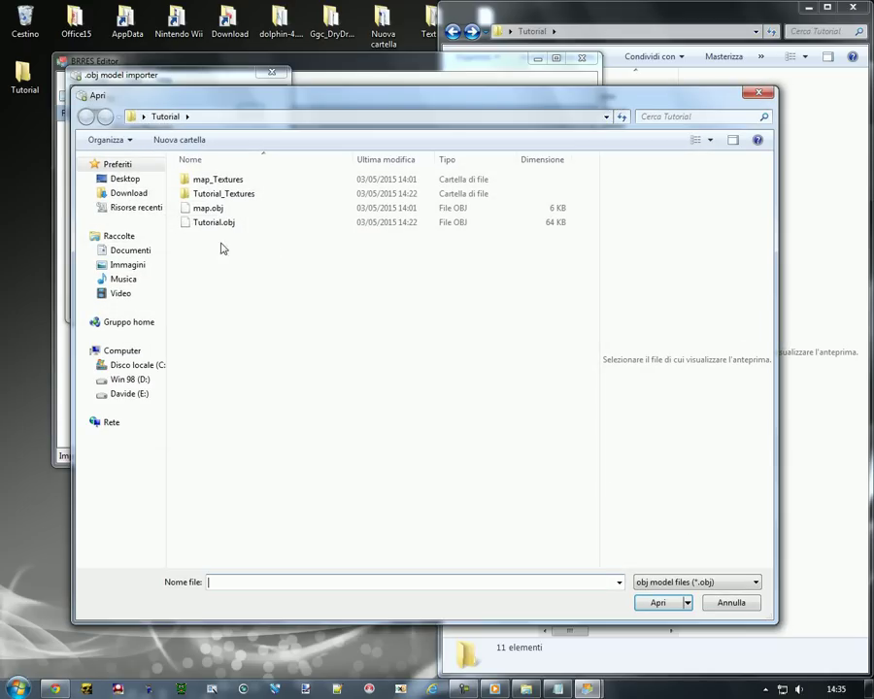
double_click(206, 223)
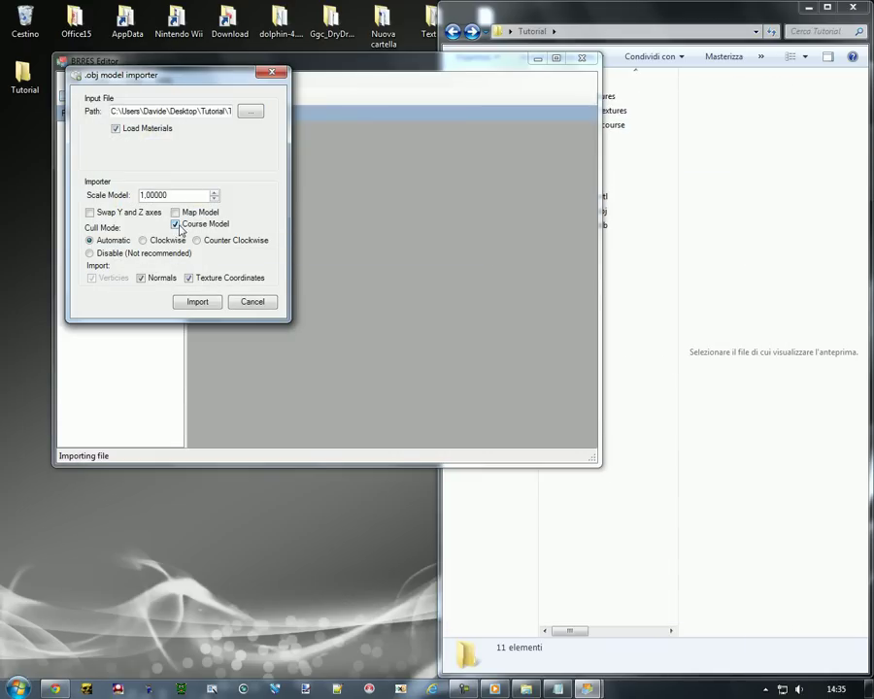
click(197, 302)
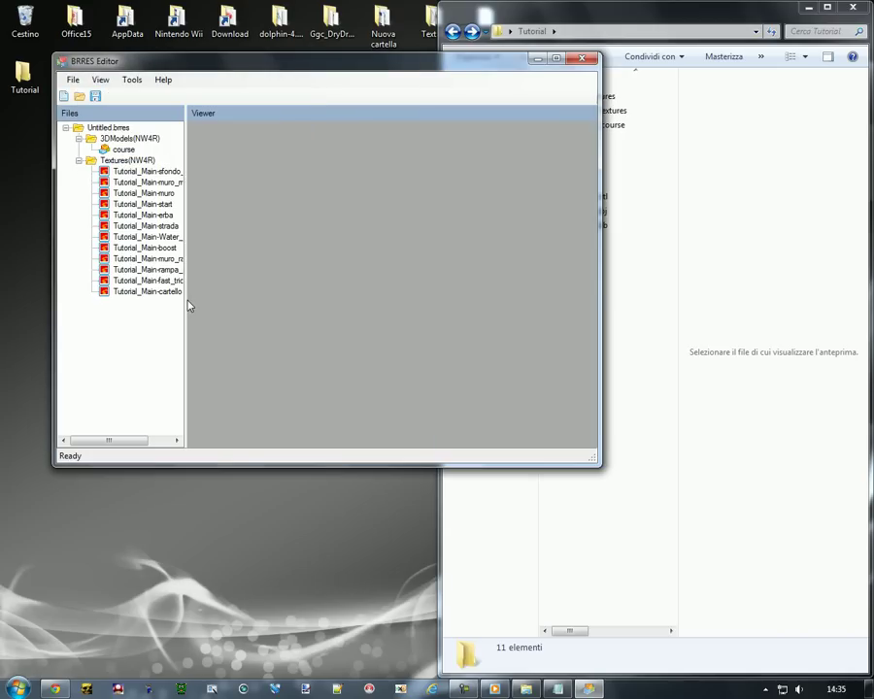
- Widen the file tree and preview the imported textures one by one, from sfondo_mare to cartello
drag(186, 176, 231, 185)
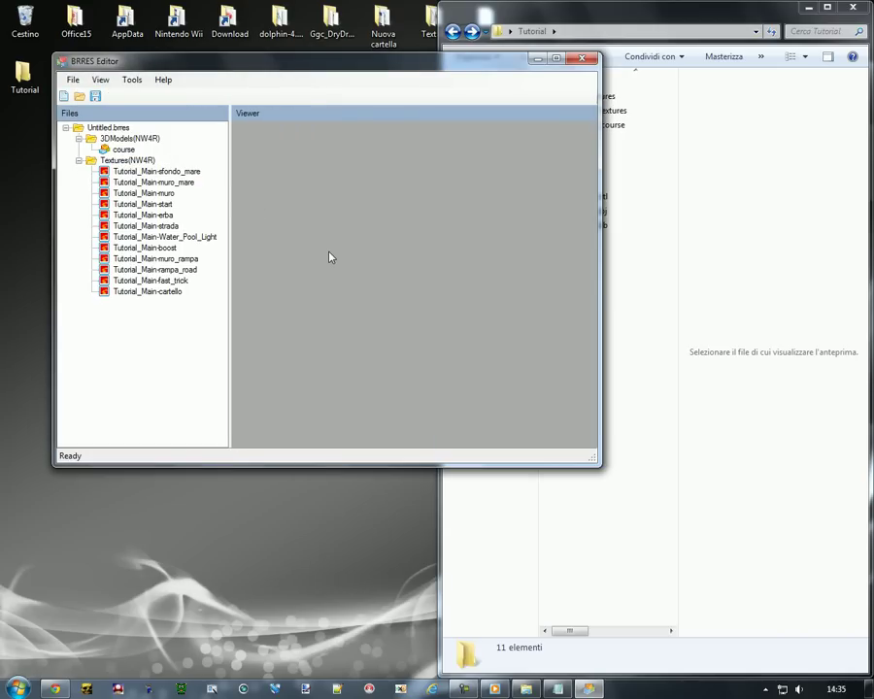
click(152, 172)
click(152, 192)
click(153, 204)
click(152, 214)
click(153, 226)
click(153, 236)
click(152, 248)
click(152, 258)
click(153, 269)
click(153, 280)
click(153, 291)
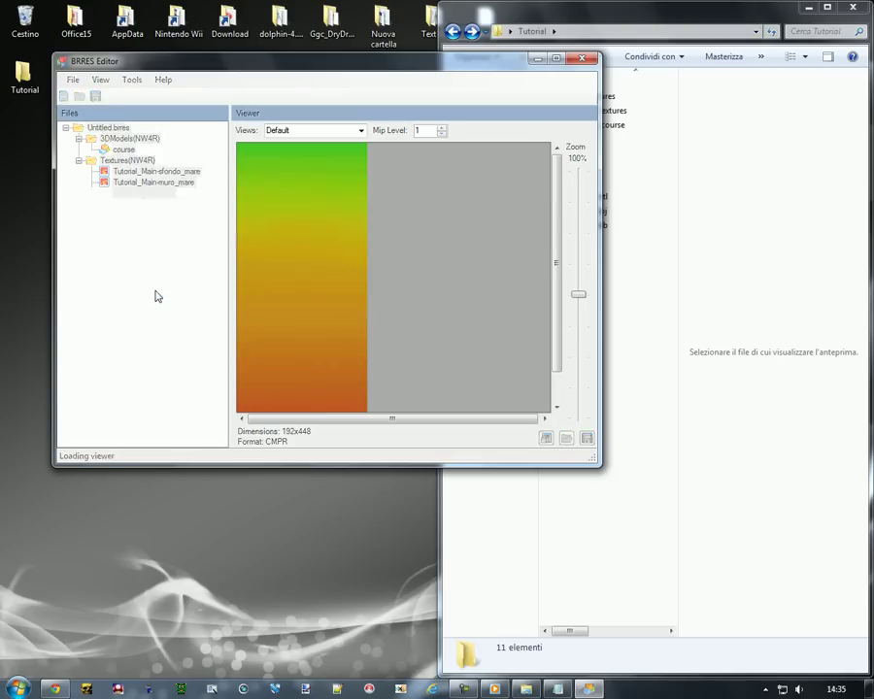
- Preview the Water_Pool_Light and sfondo_mare textures and check the options available for the sfondo_mare texture
click(156, 238)
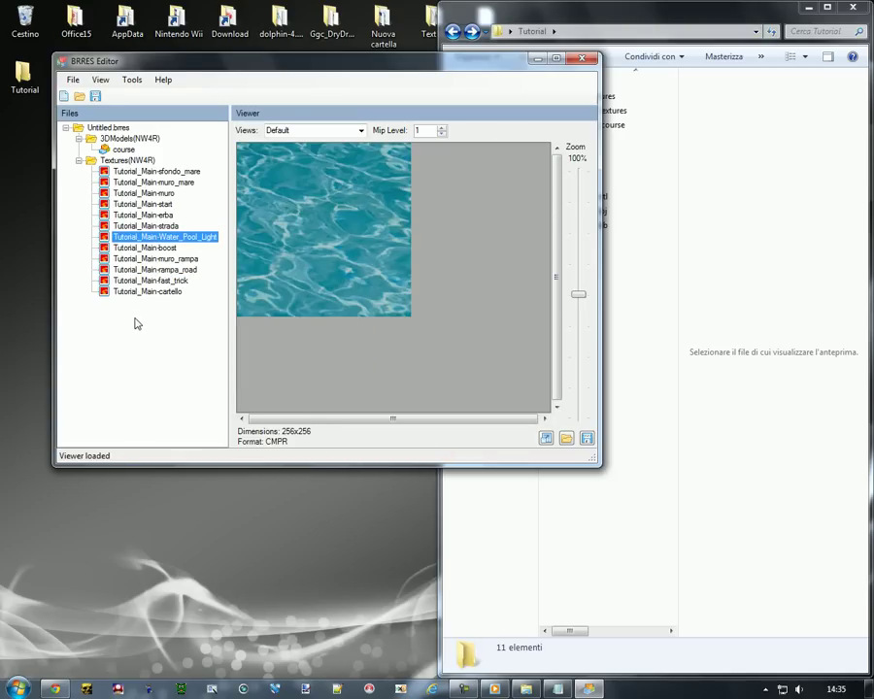
click(121, 171)
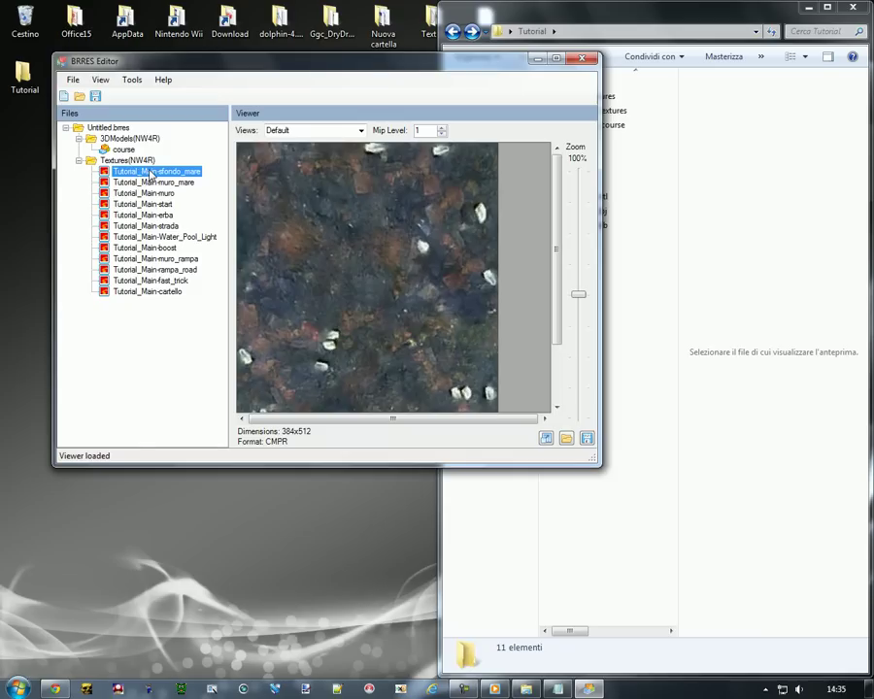
right_click(149, 175)
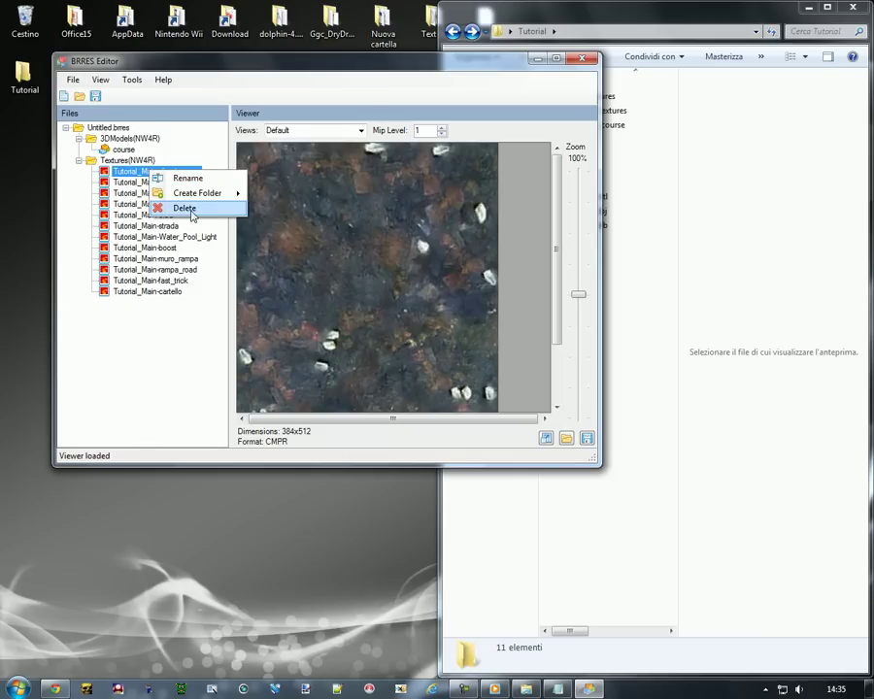
click(158, 347)
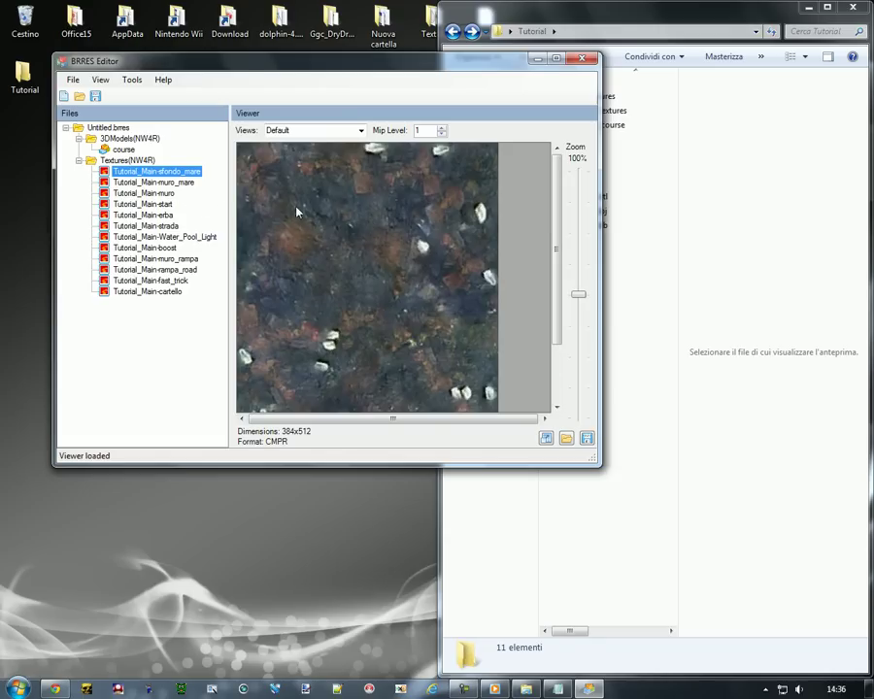
- Save the BRRES file as tutorial in the Tutorial folder and close BRRES Editor
click(78, 160)
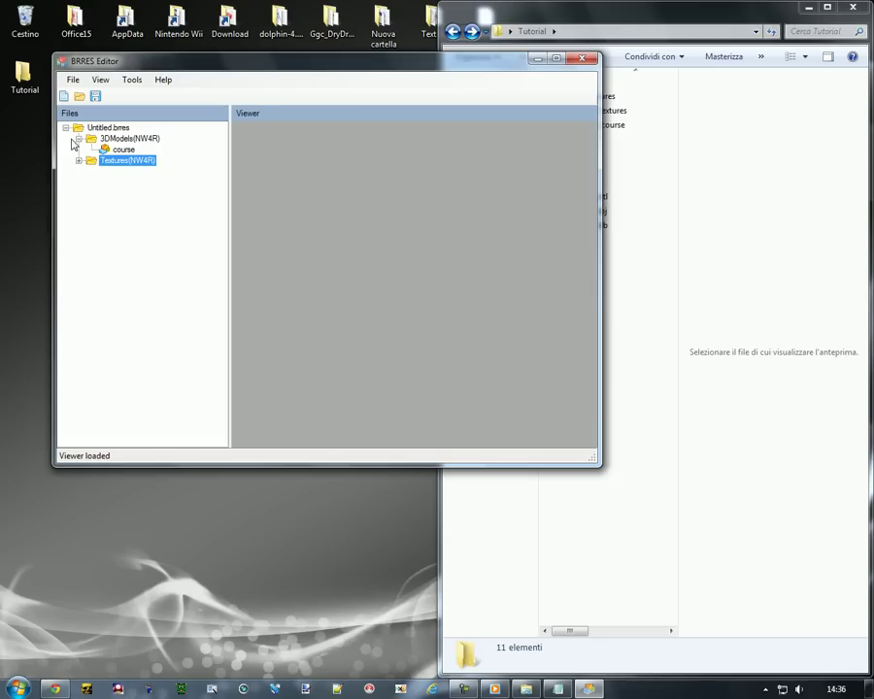
click(65, 127)
click(95, 96)
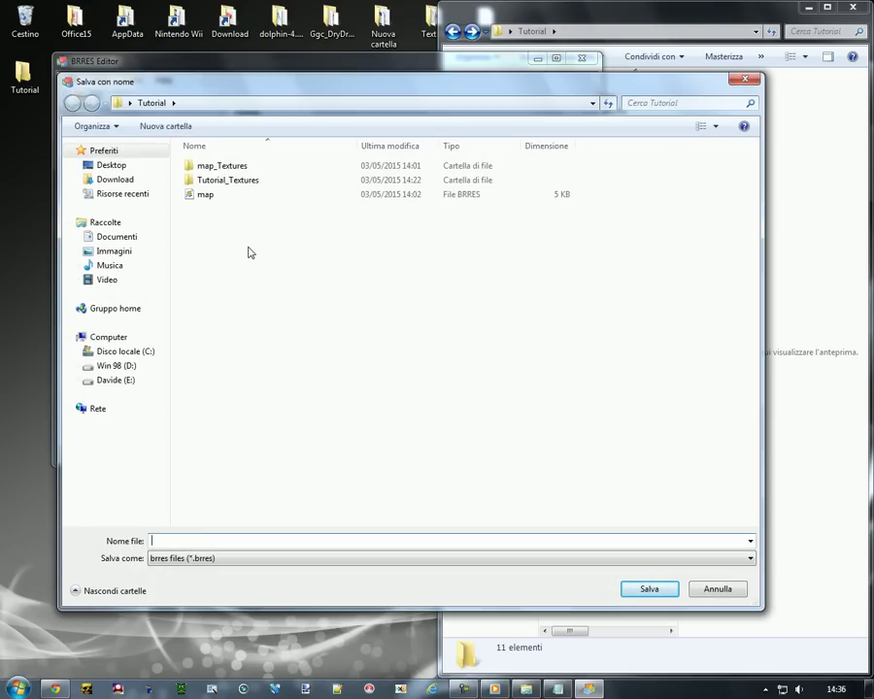
text(tutorial)
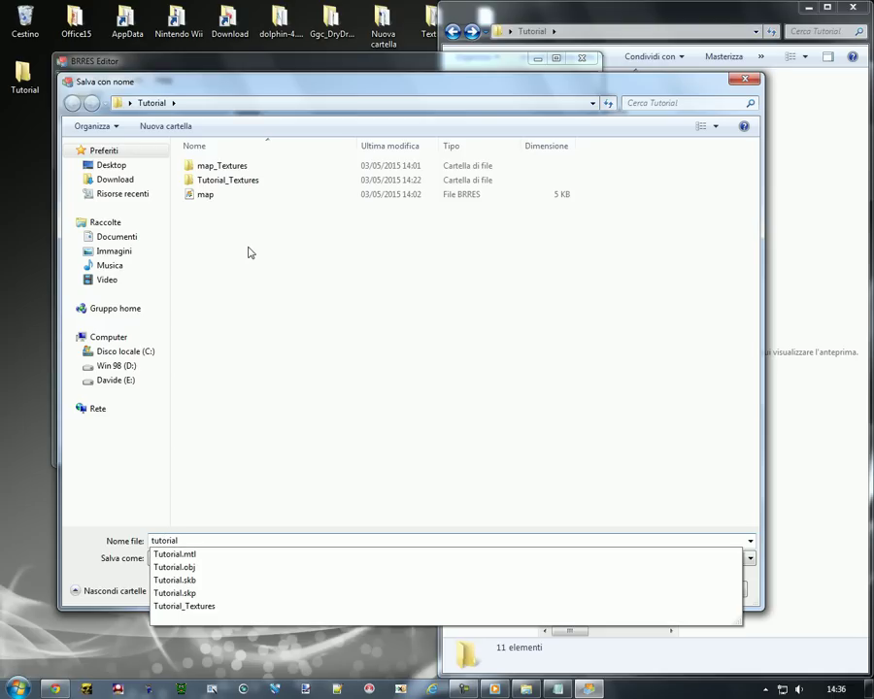
key(Return)
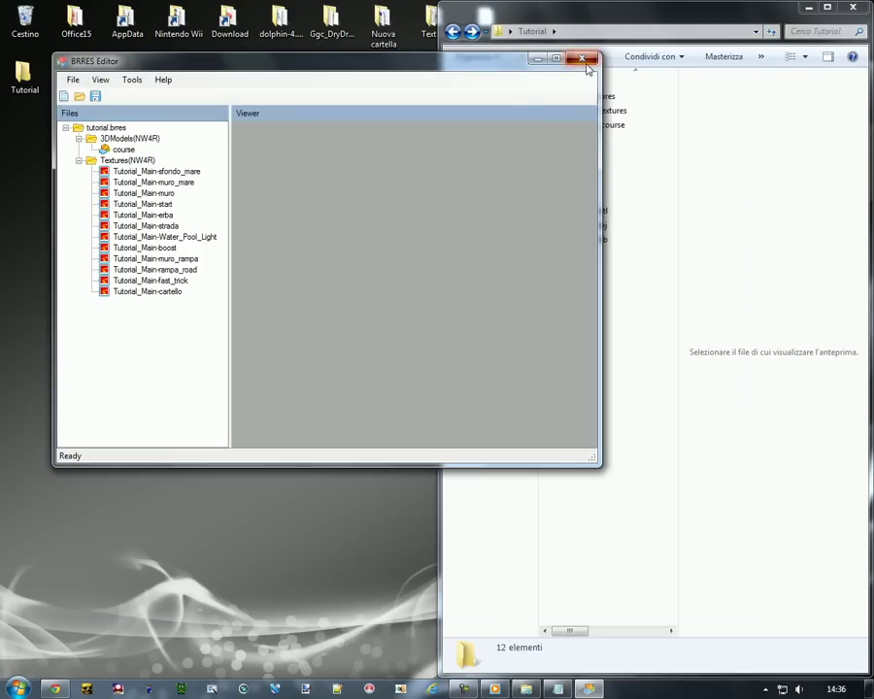
click(582, 58)
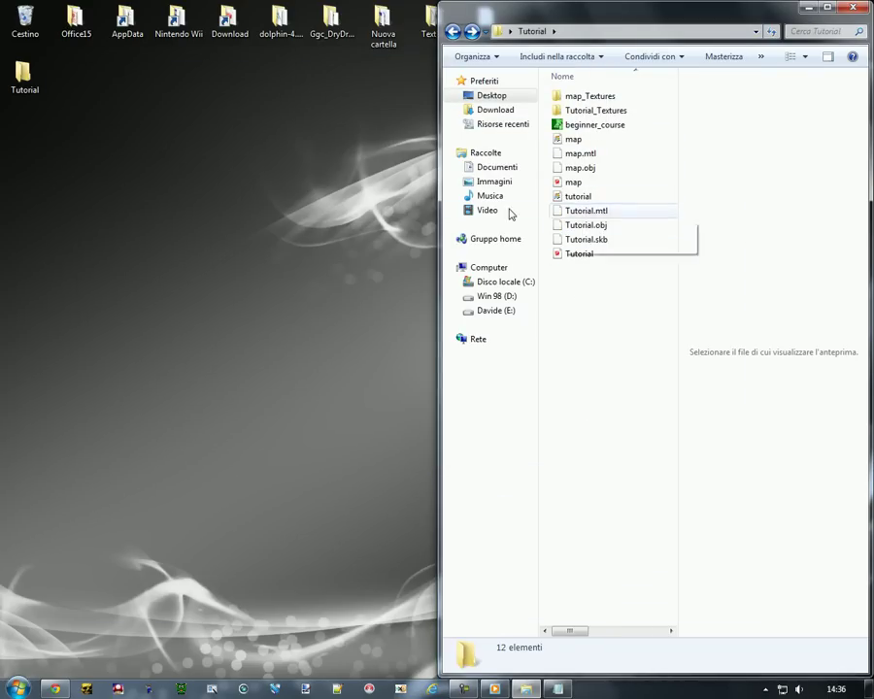
- Narrow the Tutorial folder's preview pane, rearrange the columns to show size and type, and sort the files by type
drag(678, 209, 820, 210)
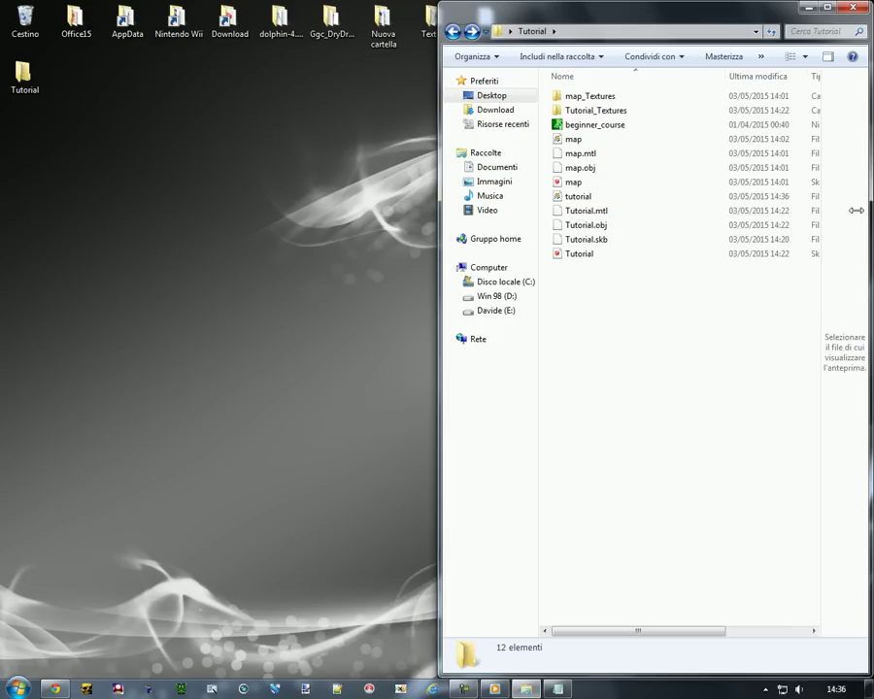
drag(618, 632, 700, 631)
drag(787, 81, 638, 82)
drag(774, 79, 691, 82)
scroll(691, 216, left, 3)
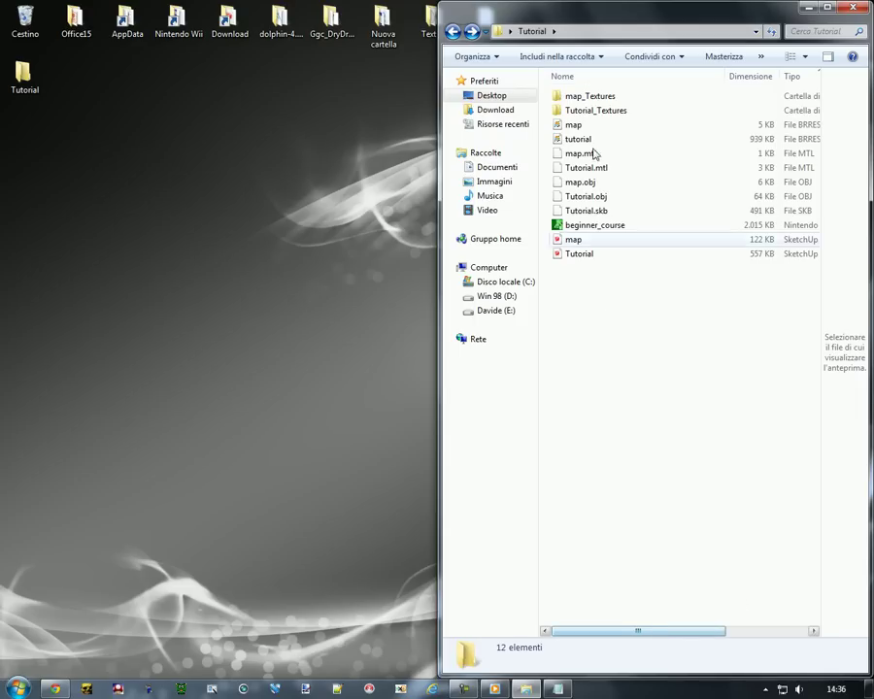
- Open beginner_course in SZS Modifier, dock its window beside the Tutorial folder, and expand the archive's root folder
double_click(590, 232)
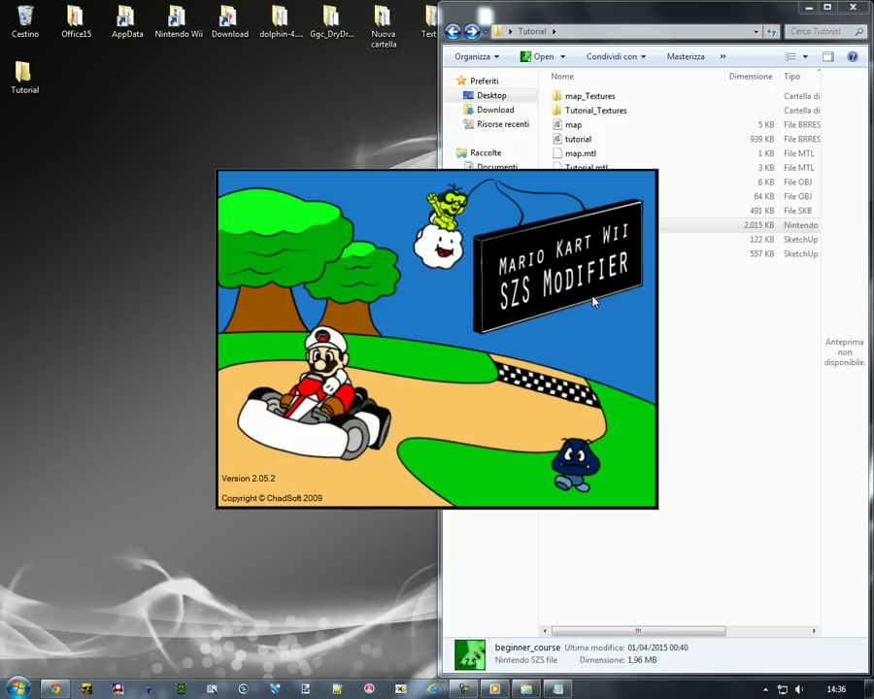
right_click(24, 22)
click(71, 56)
click(498, 354)
drag(469, 136, 1, 201)
click(14, 43)
click(27, 54)
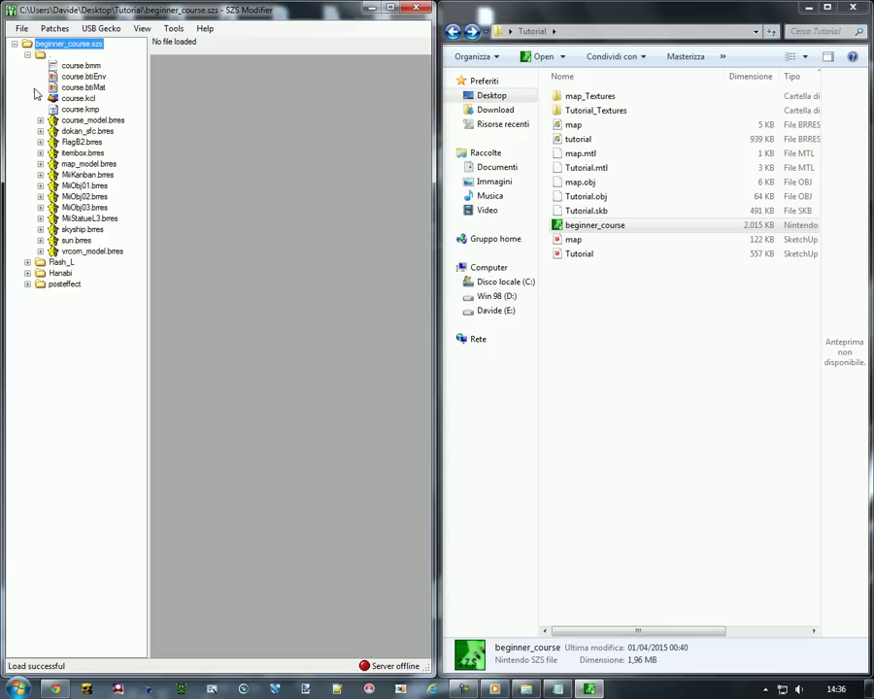
- Replace the raw data of map_model.brres with the map BRRES file from the desktop's Tutorial folder
click(82, 164)
right_click(83, 166)
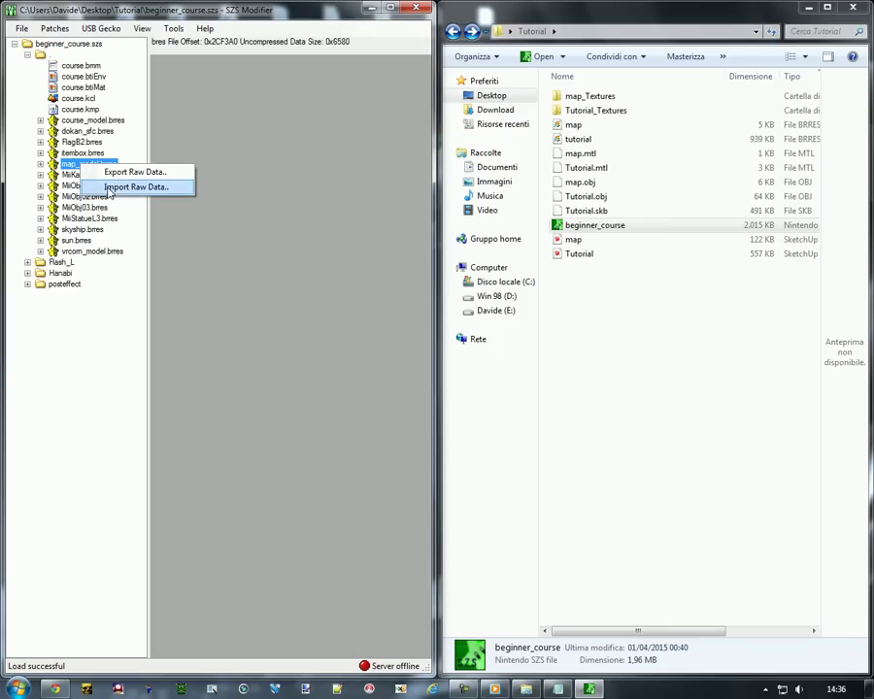
click(136, 187)
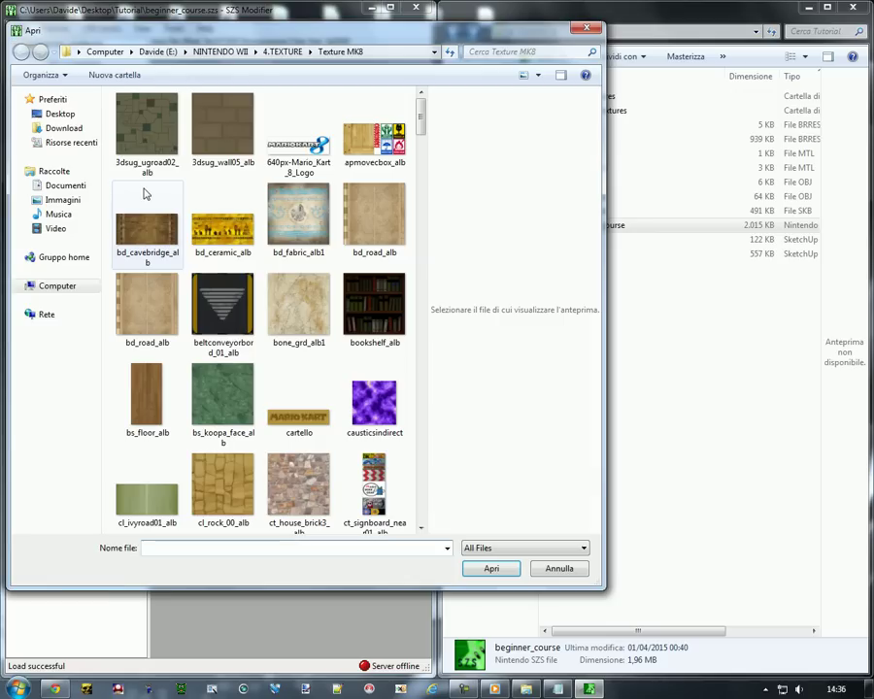
click(60, 115)
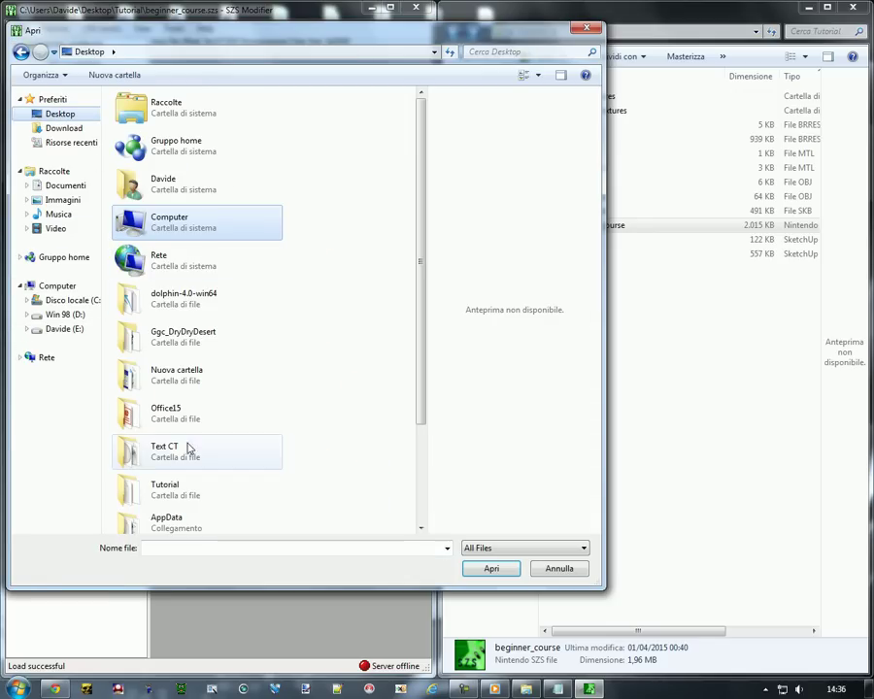
double_click(180, 492)
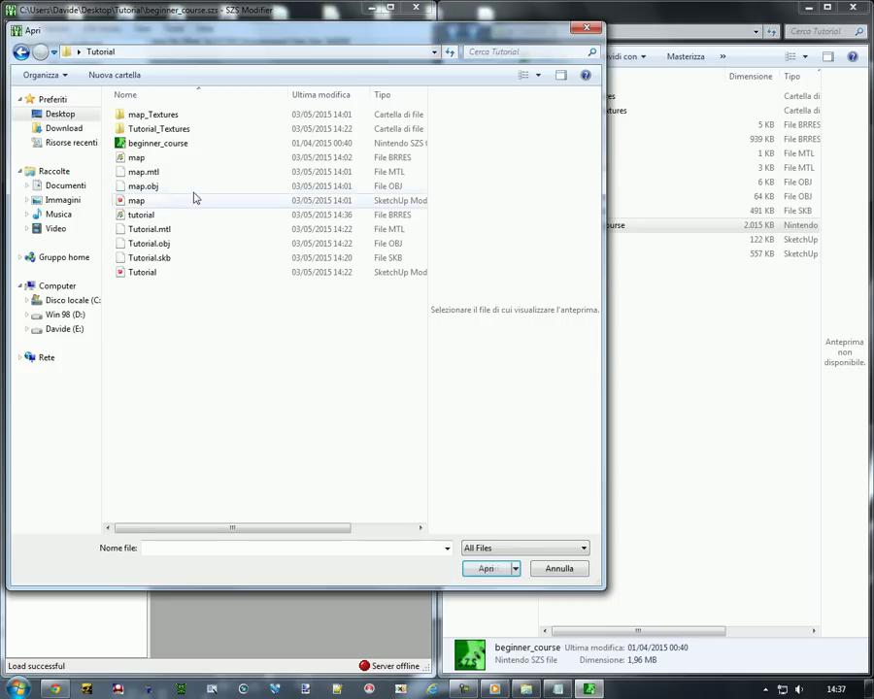
click(398, 96)
key(Escape)
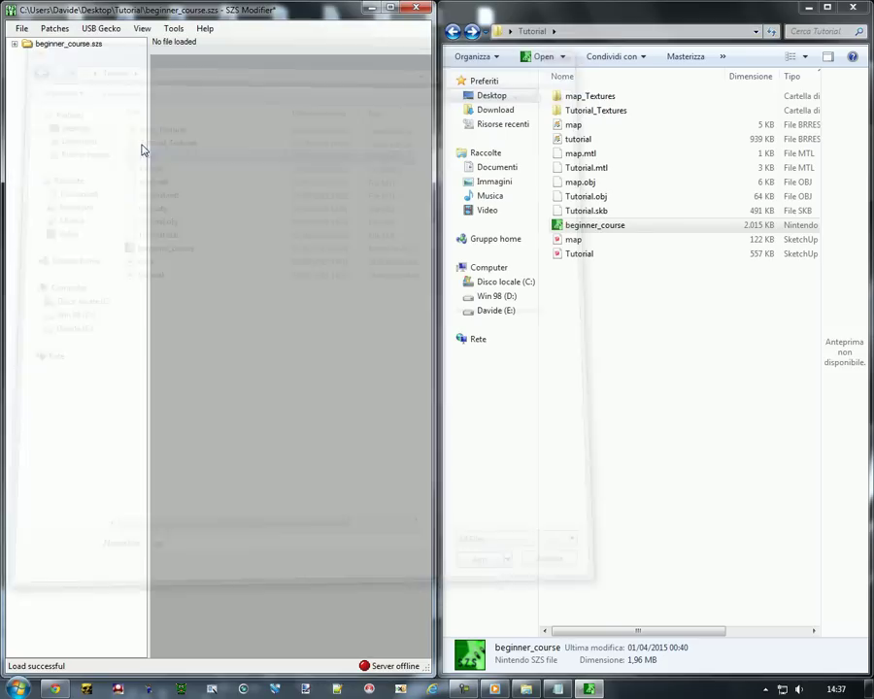
- Replace the raw data of course_model.brres with the tutorial BRRES file
click(15, 44)
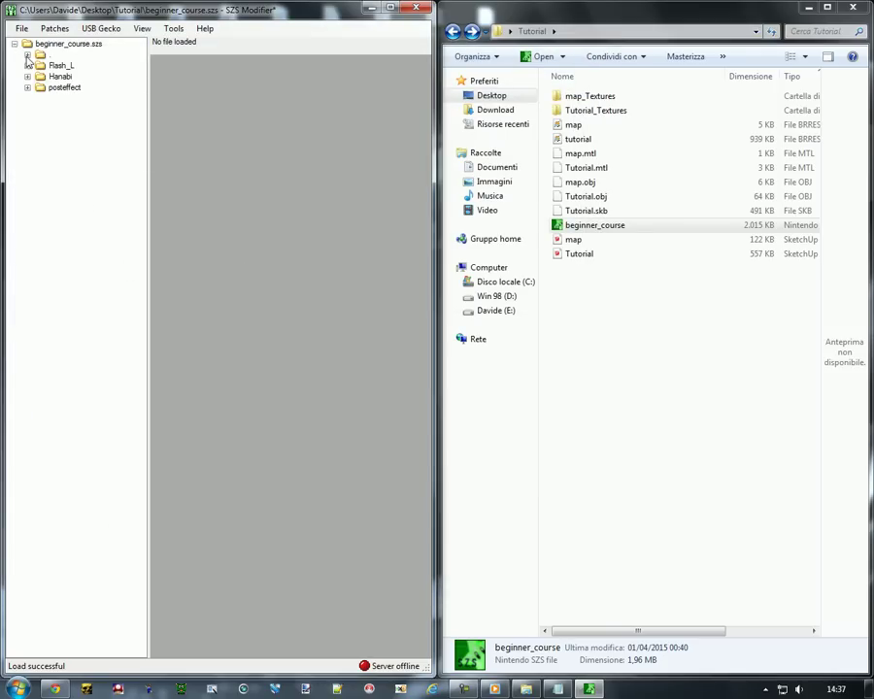
click(28, 54)
click(78, 120)
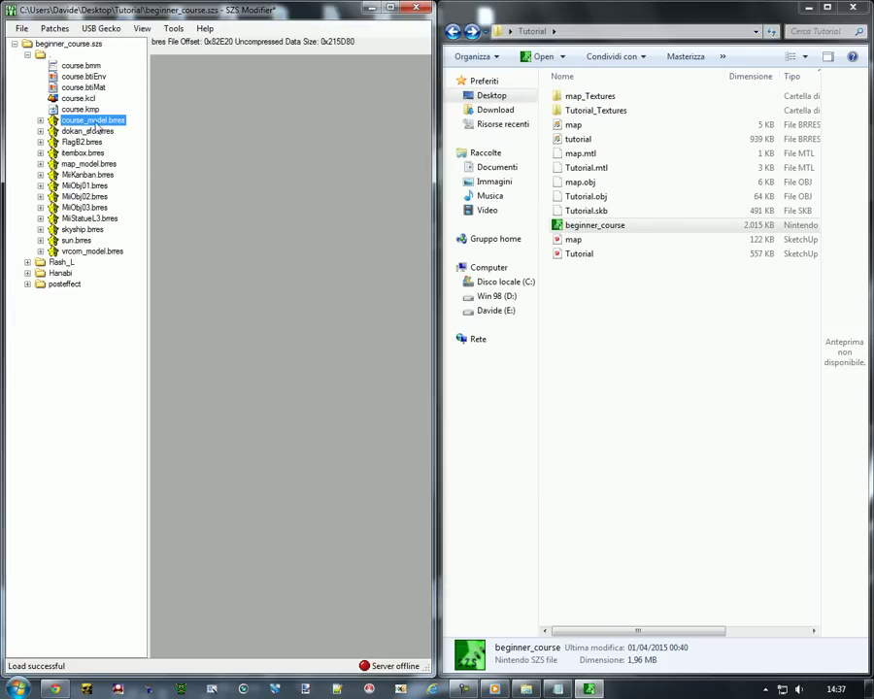
right_click(100, 122)
click(127, 142)
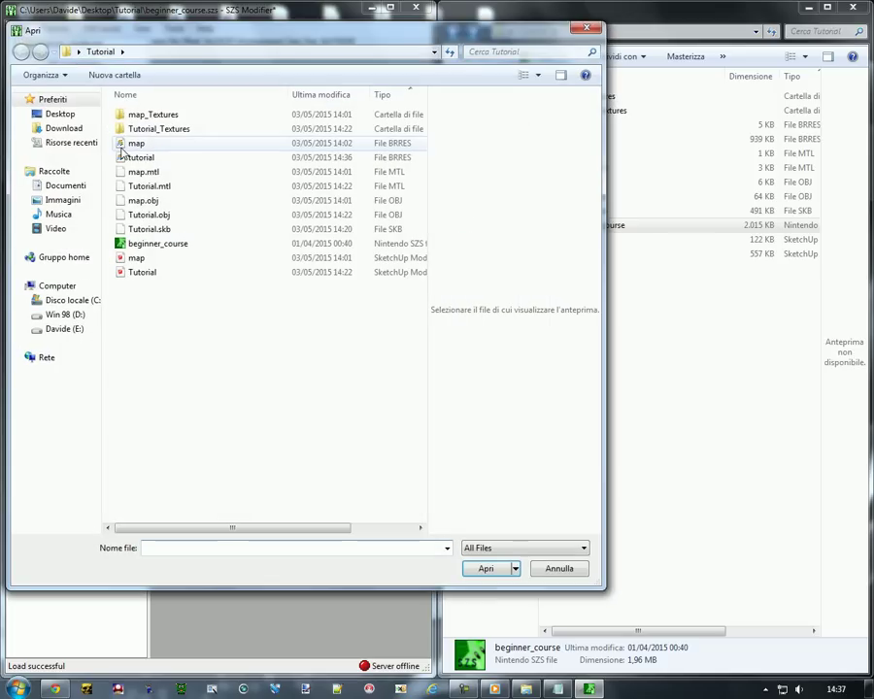
click(123, 159)
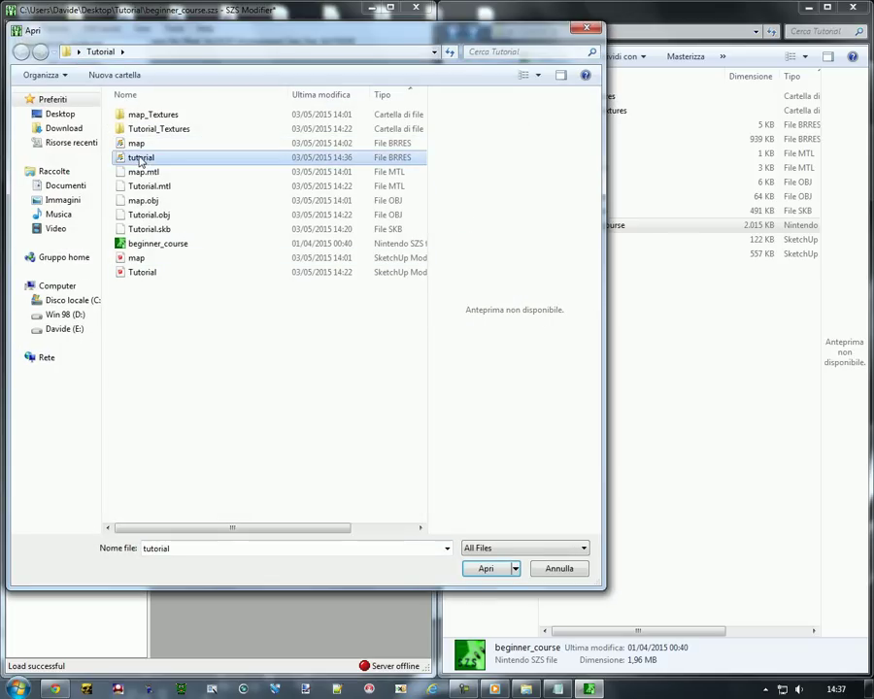
double_click(124, 158)
- Open course.kmp in the KMP Editor, examine its item routes, enemy routes, object positions and checkpoints, and close the editor
click(15, 43)
click(26, 54)
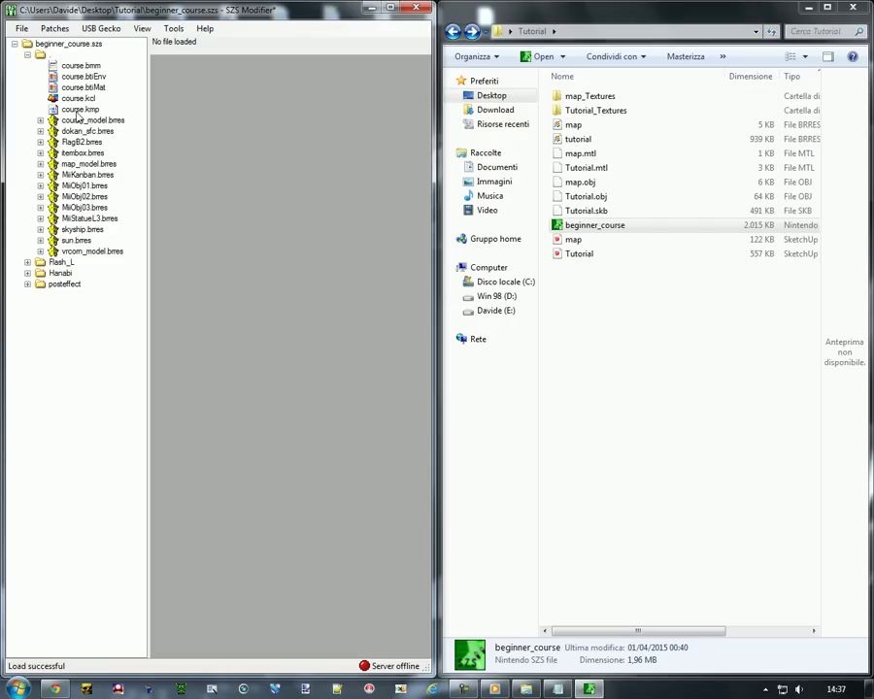
double_click(78, 110)
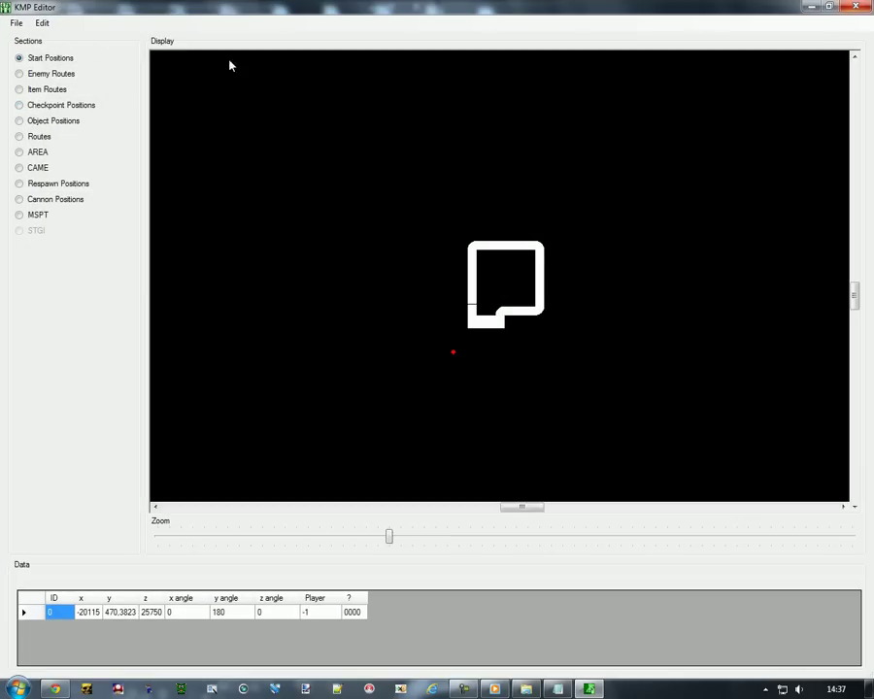
click(49, 89)
click(49, 75)
click(68, 122)
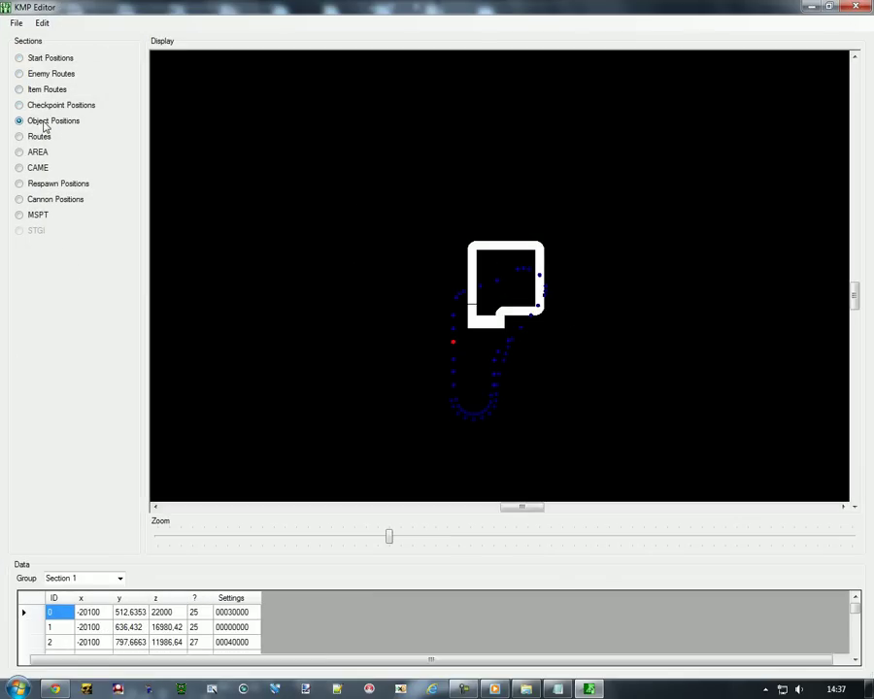
click(44, 105)
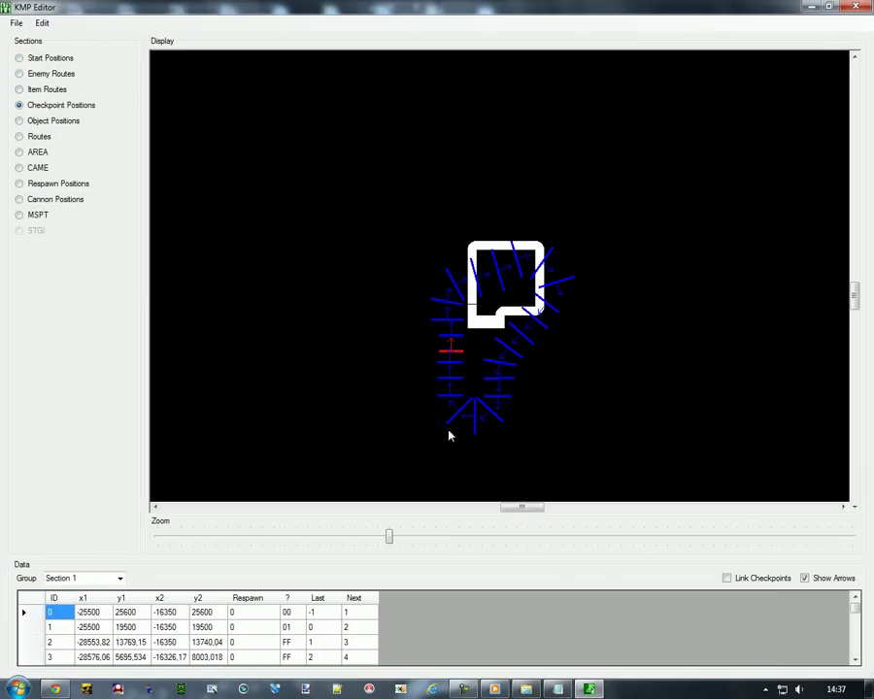
click(856, 7)
- Export the raw data of course.kmp to the Tutorial folder as orig kmp.kmp
right_click(69, 114)
click(95, 118)
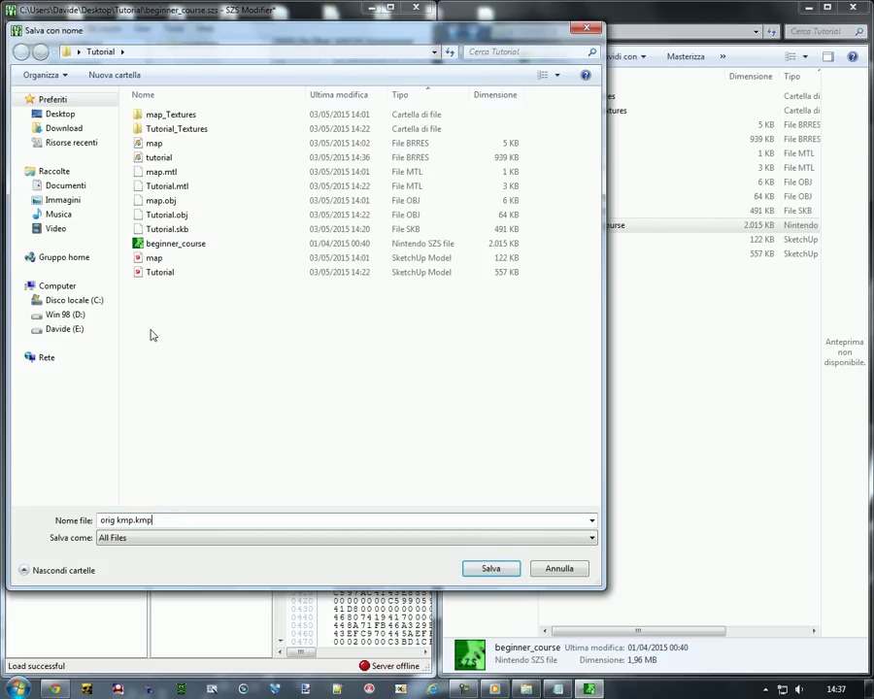
click(490, 570)
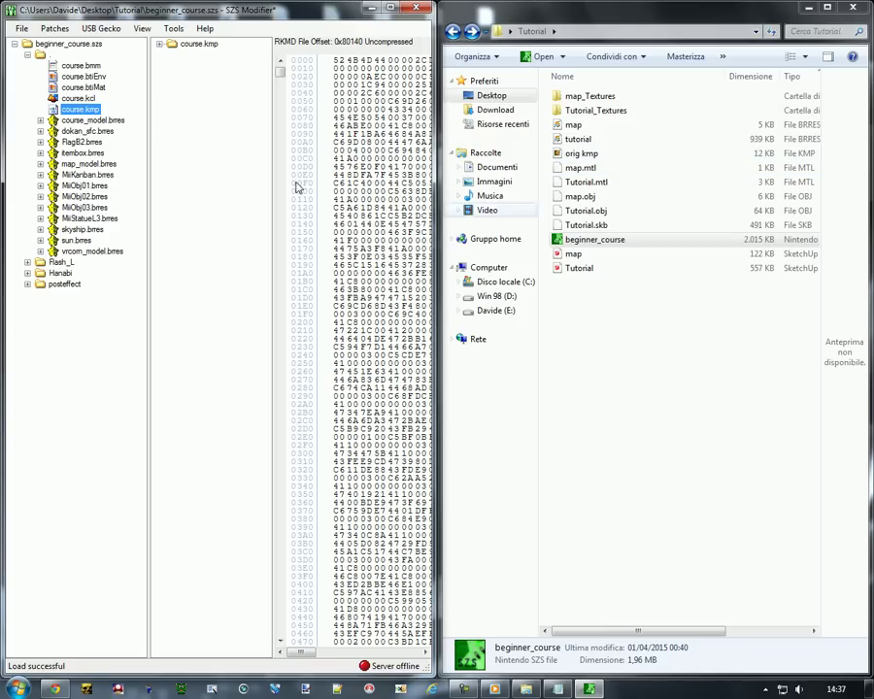
click(75, 120)
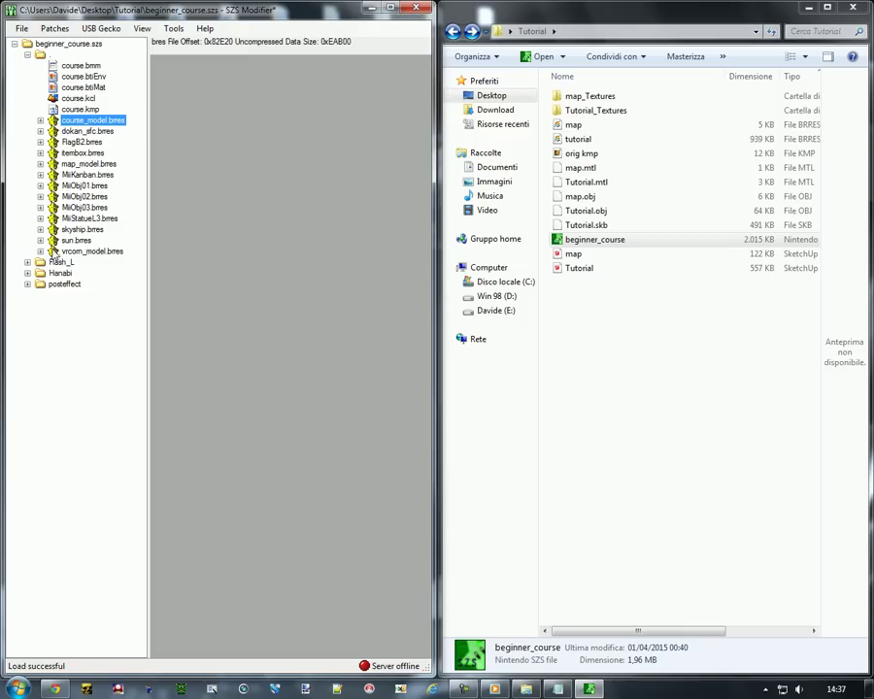
- Reopen course.kmp and move the start position onto the track just behind the start line, at about x -13139, z 8278
double_click(78, 110)
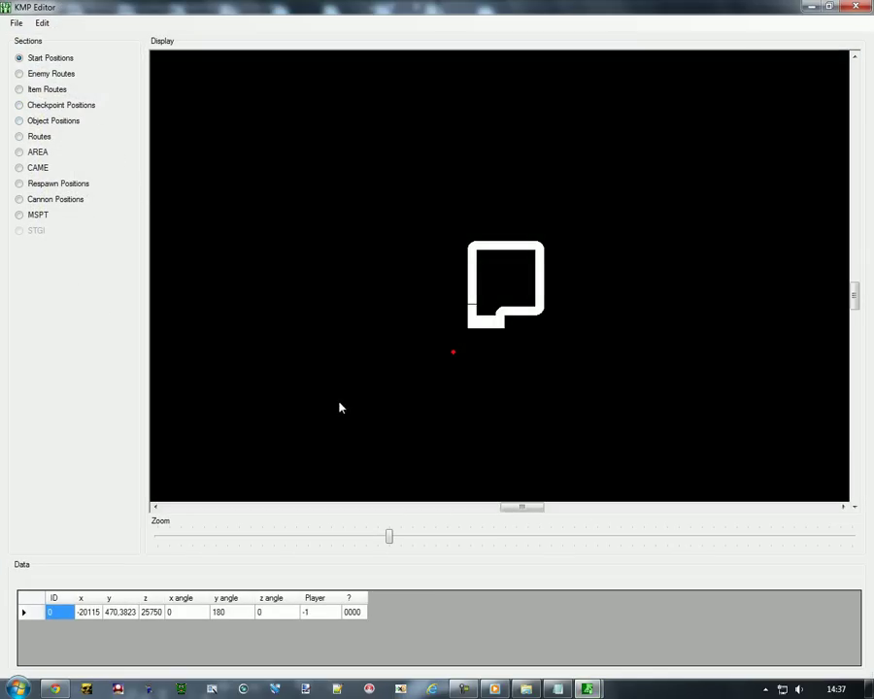
drag(388, 536, 154, 535)
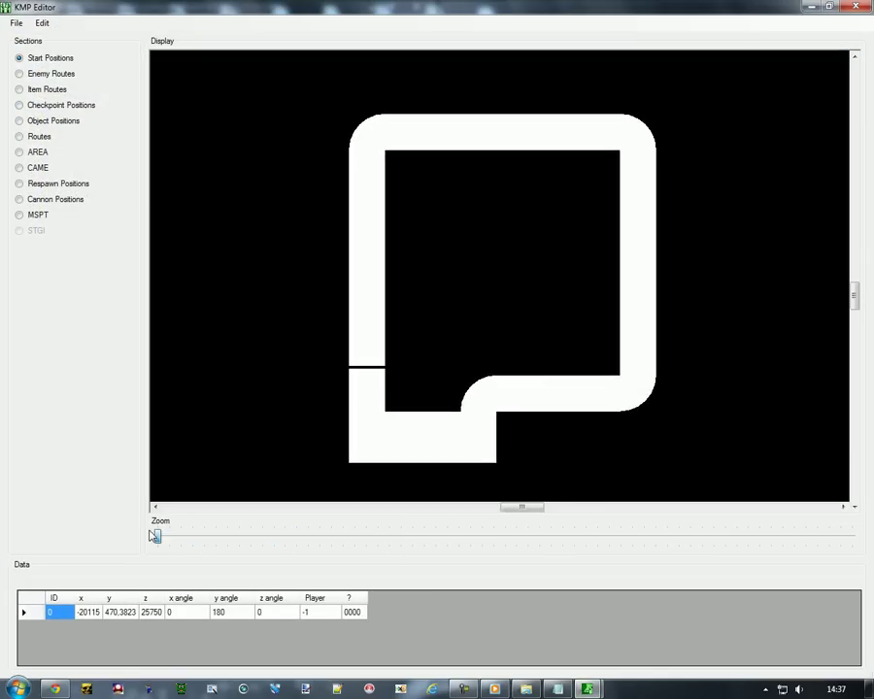
drag(855, 292, 855, 325)
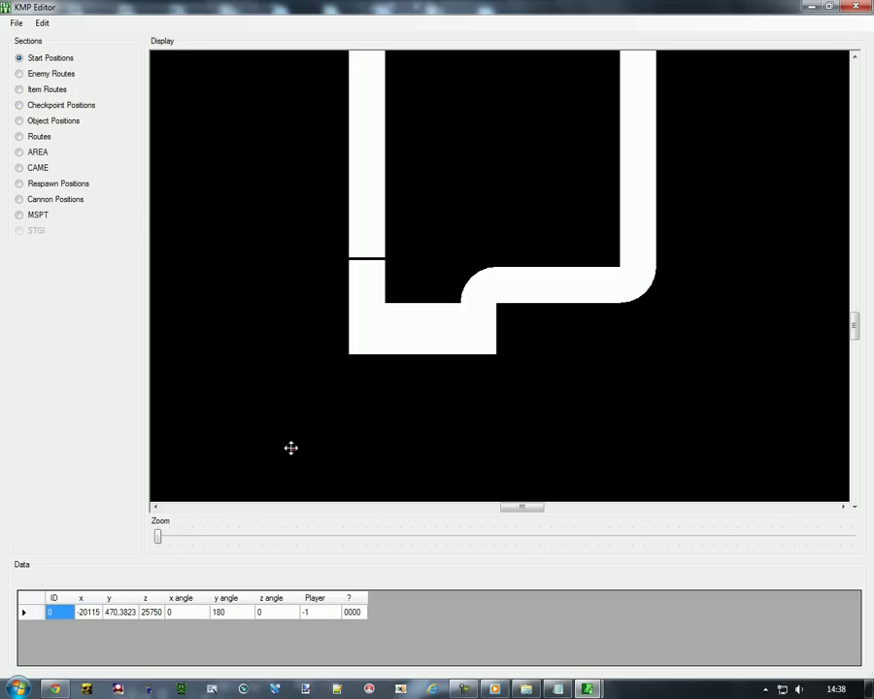
drag(290, 449, 367, 261)
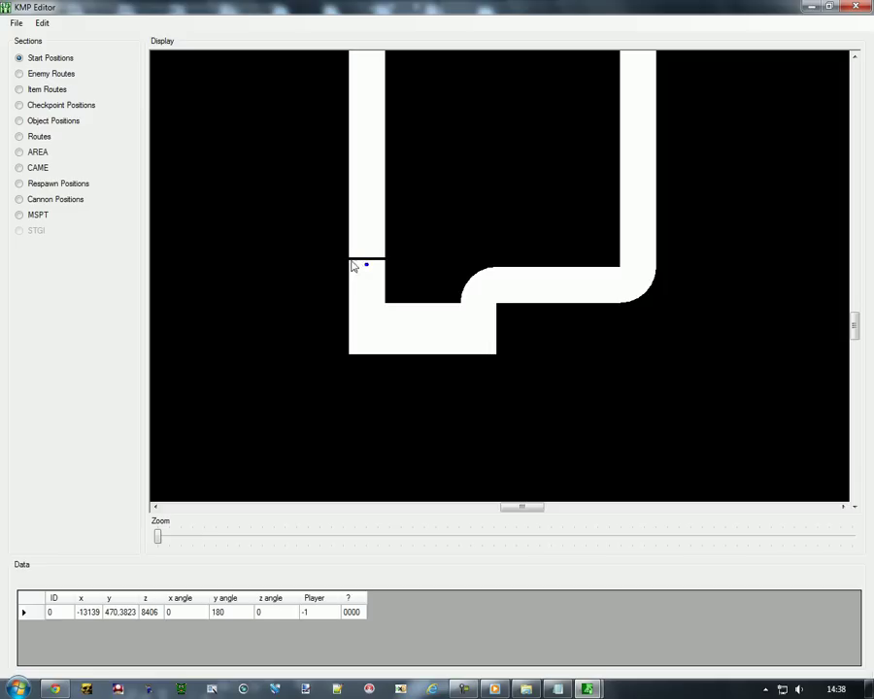
drag(366, 264, 367, 267)
drag(366, 268, 363, 259)
- Check the start height noted in Notepad and set the start position's y value to 4000
click(558, 690)
key(Return)
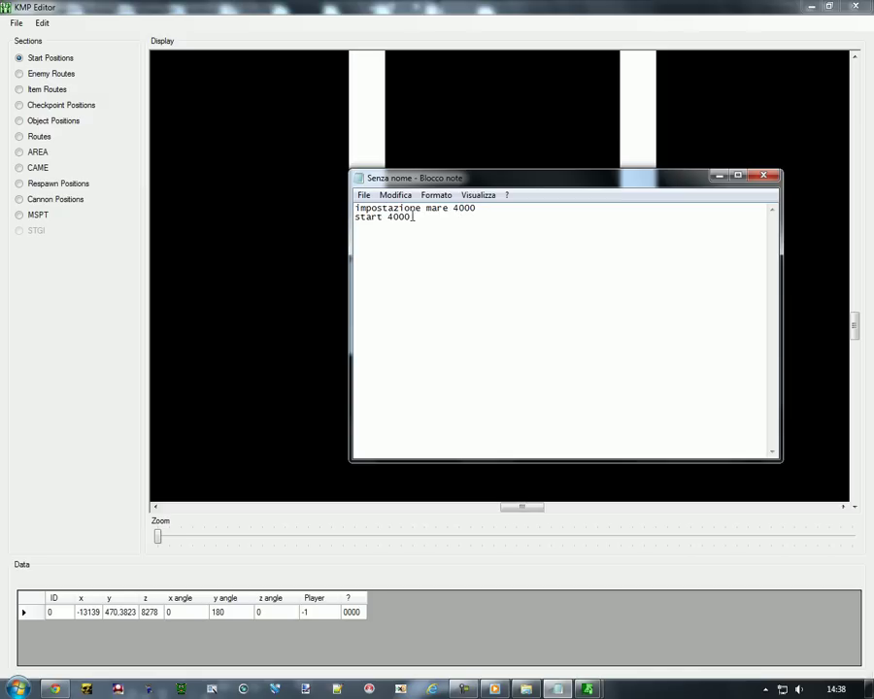
click(116, 610)
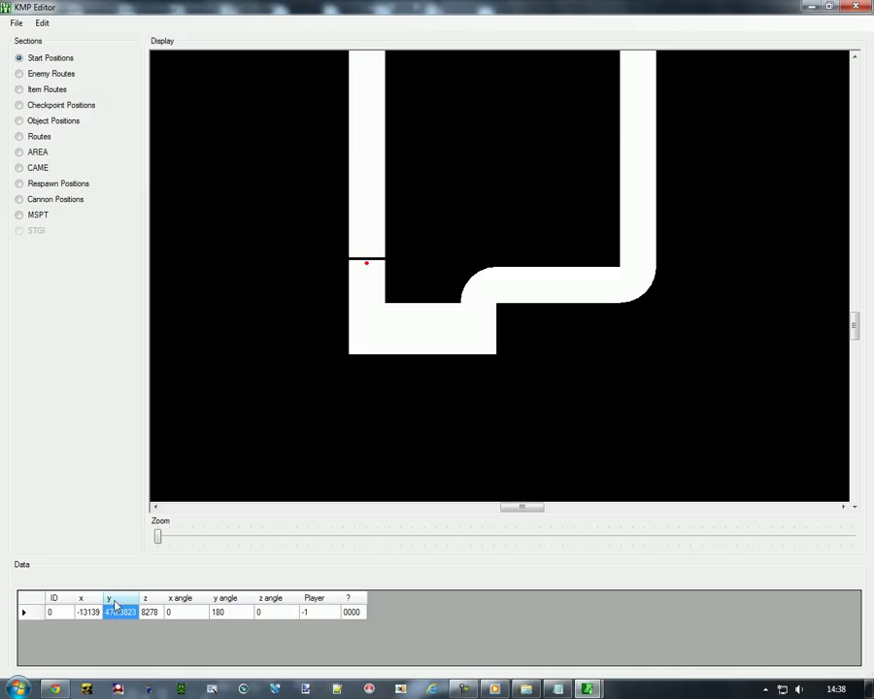
text(4000)
click(225, 614)
key(Return)
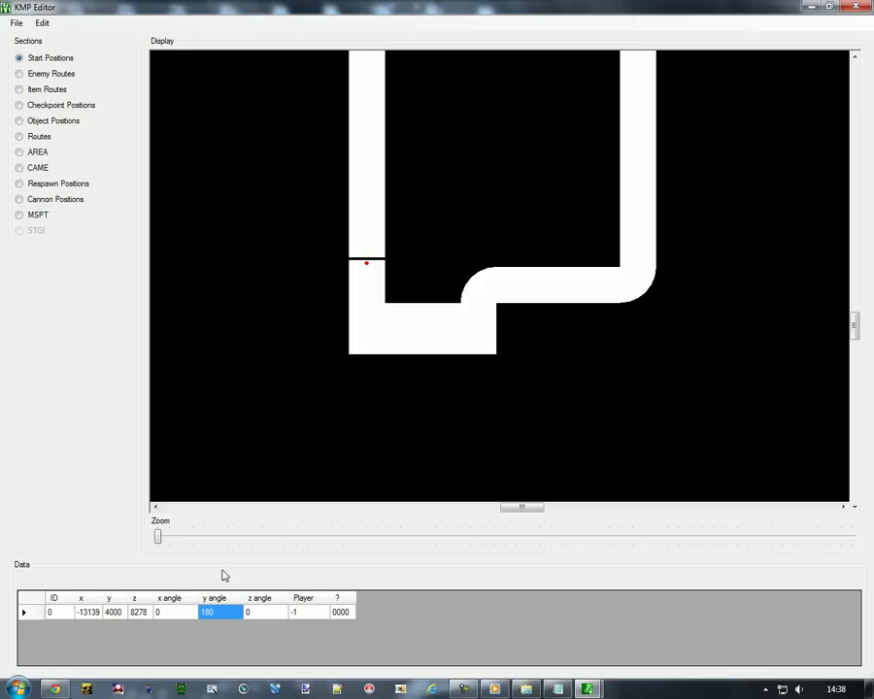
- Move the respawn position onto the track's far corner on the map, at about x 11949, z -13506
click(37, 186)
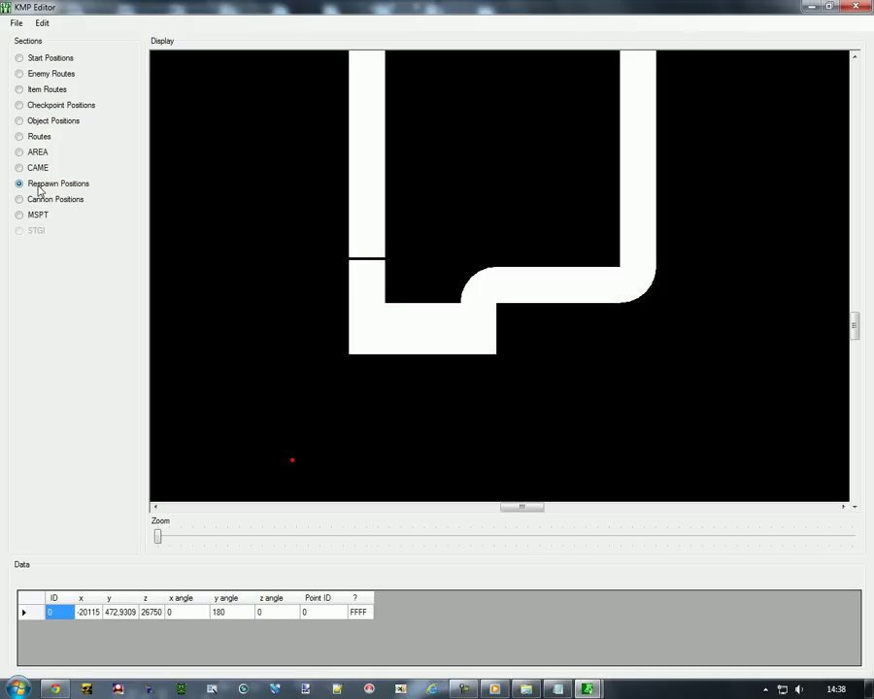
mouse_move(158, 536)
mouse_down()
mouse_move(480, 530)
mouse_move(182, 525)
mouse_move(157, 536)
mouse_up()
drag(853, 326, 854, 315)
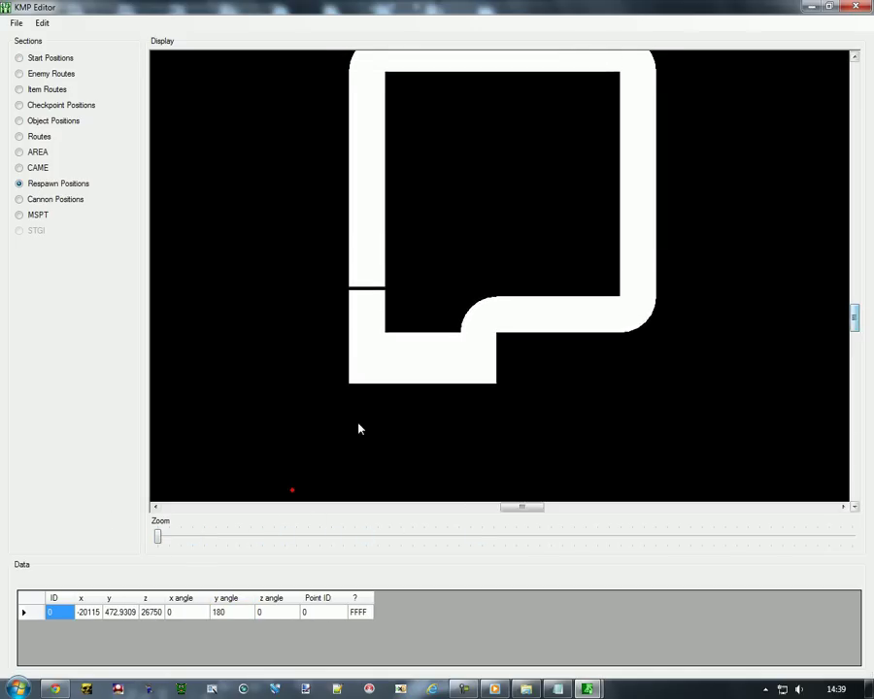
drag(292, 490, 509, 60)
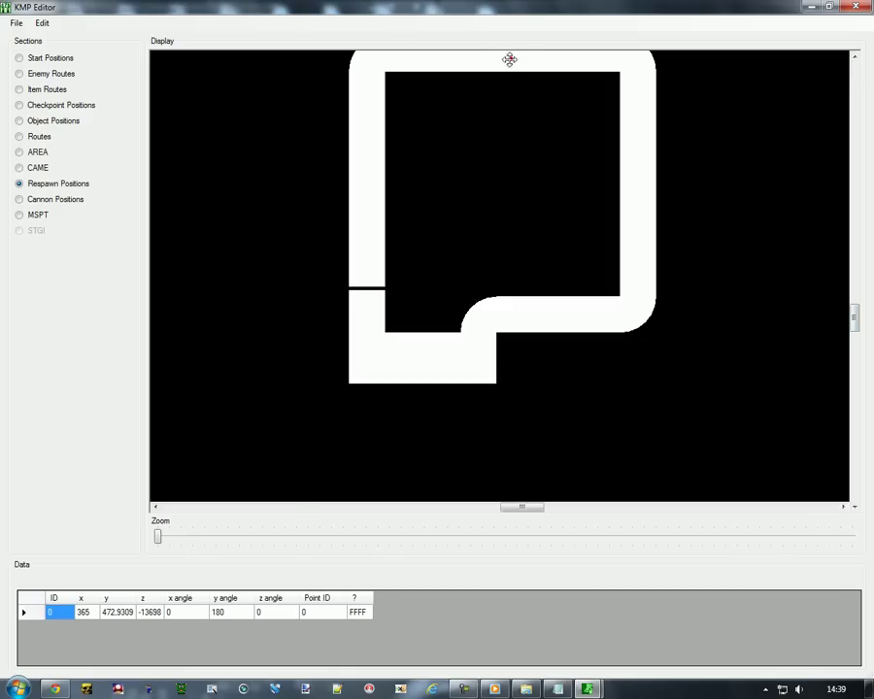
mouse_move(855, 321)
mouse_down()
mouse_move(855, 277)
mouse_move(857, 309)
mouse_up()
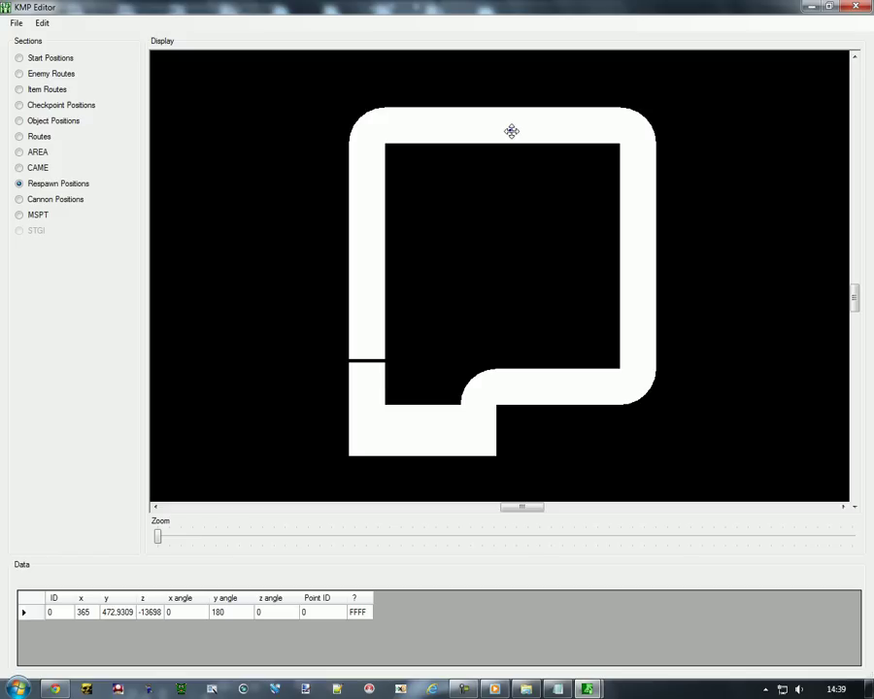
drag(511, 131, 634, 132)
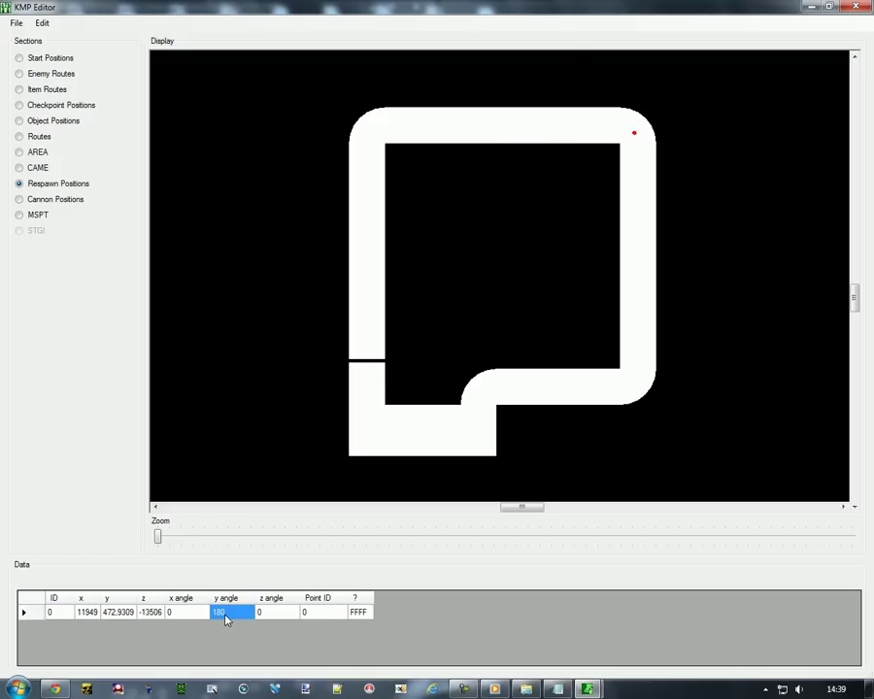
- Set the respawn position's y angle to 0 and enter a new y height for it
text(0)
click(119, 618)
text(40)
- Save the KMP changes and close the KMP Editor
click(18, 24)
click(35, 38)
click(859, 7)
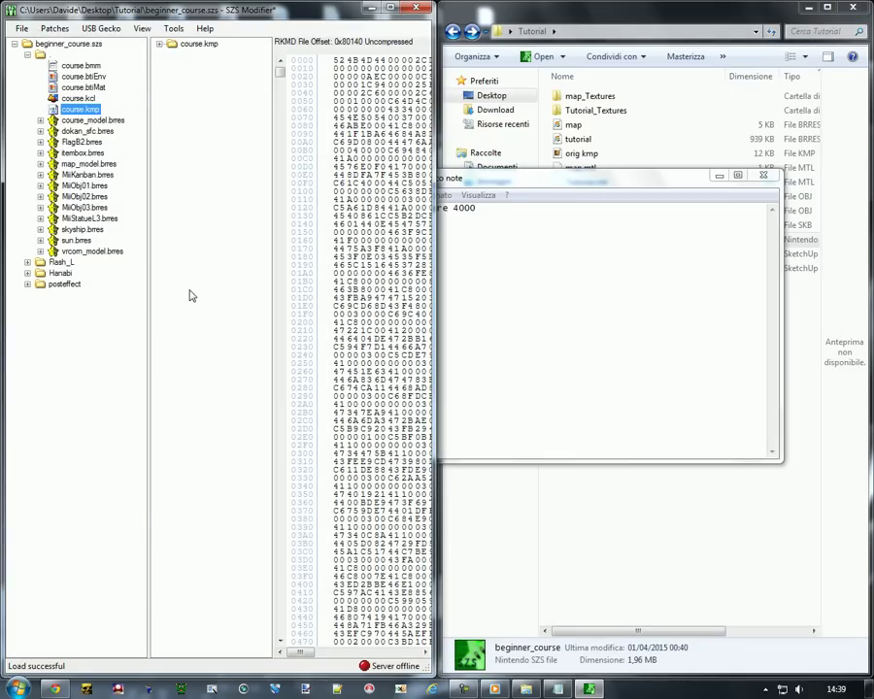
- Save the edited beginner_course.szs and close the Notepad notes without saving them
click(21, 30)
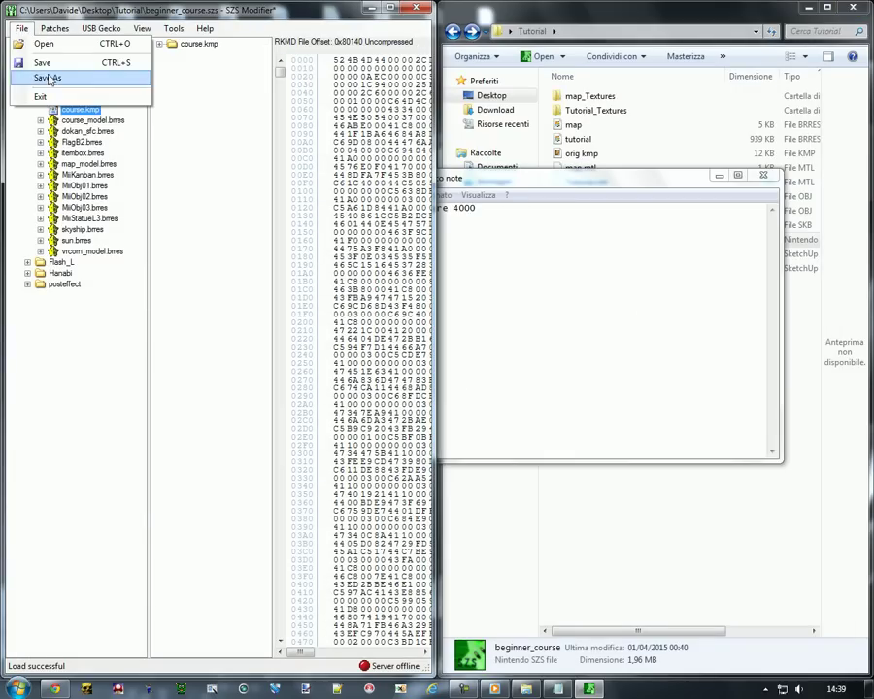
click(49, 75)
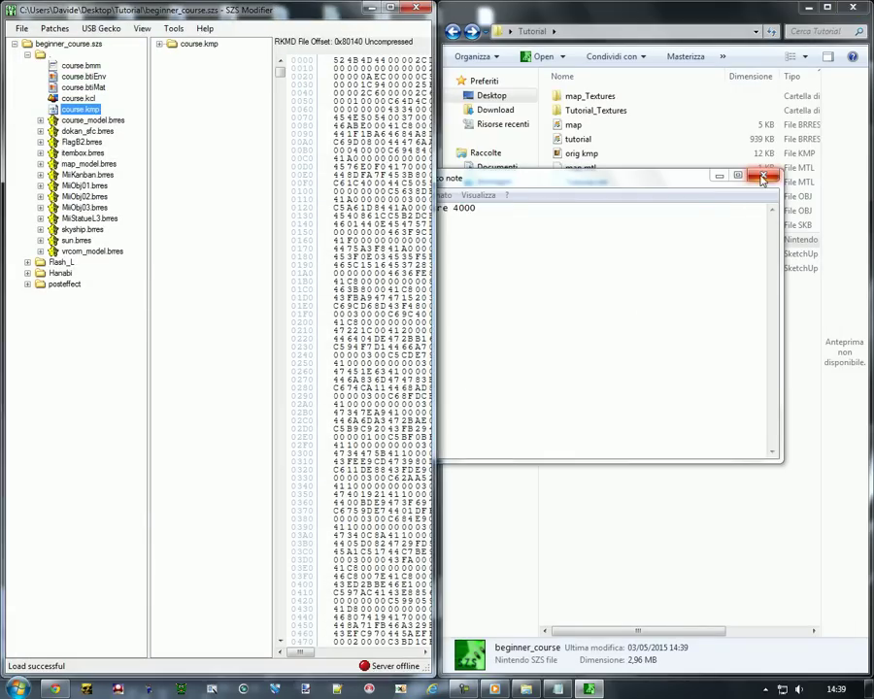
click(763, 176)
click(454, 343)
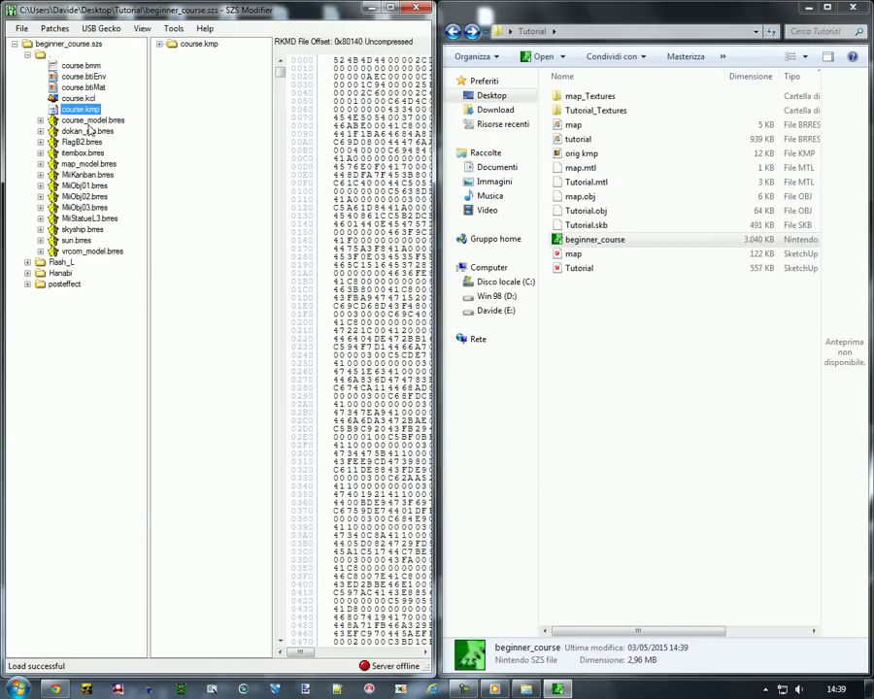
- Open the Tutorial_Main-sfondo_mare texture of course_model.brres in the texture editor and start importing an image
double_click(76, 121)
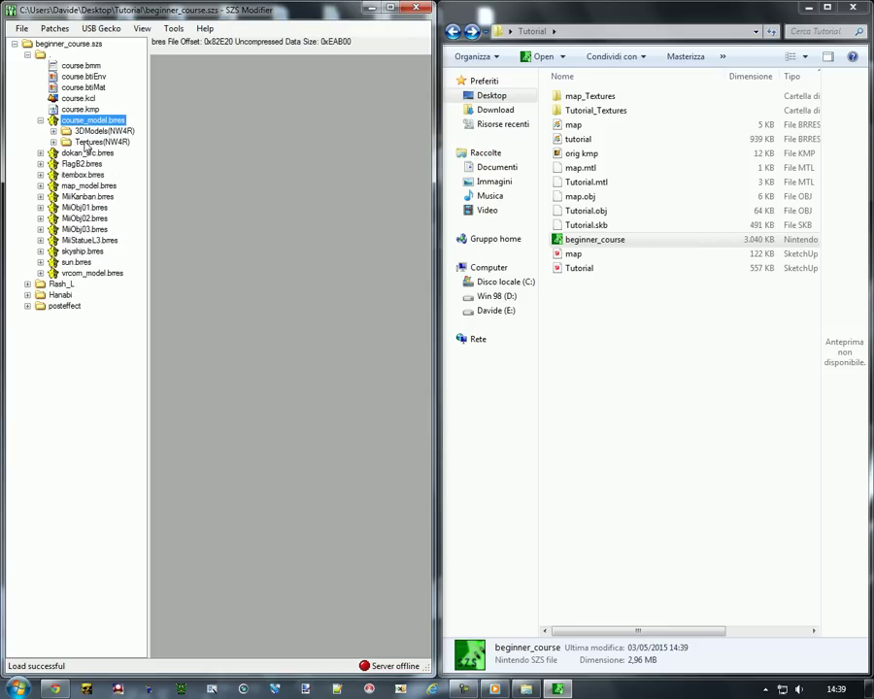
double_click(85, 144)
click(107, 153)
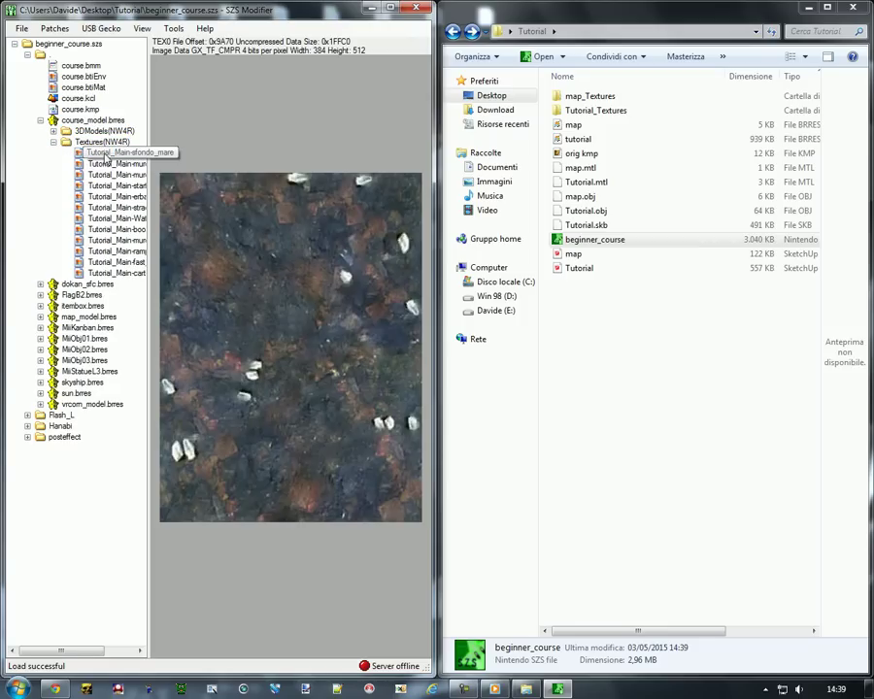
double_click(256, 265)
click(55, 62)
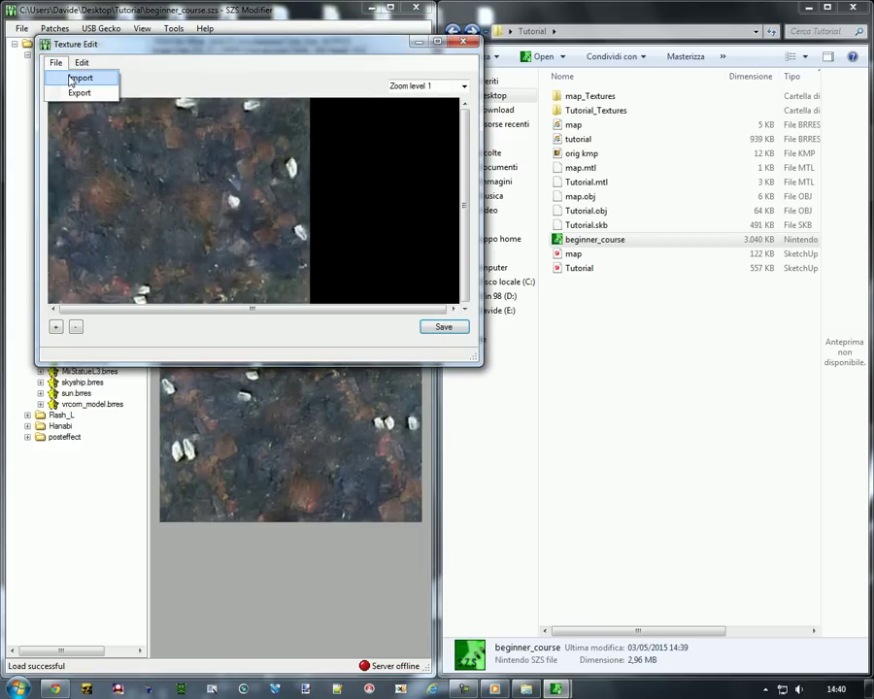
click(78, 79)
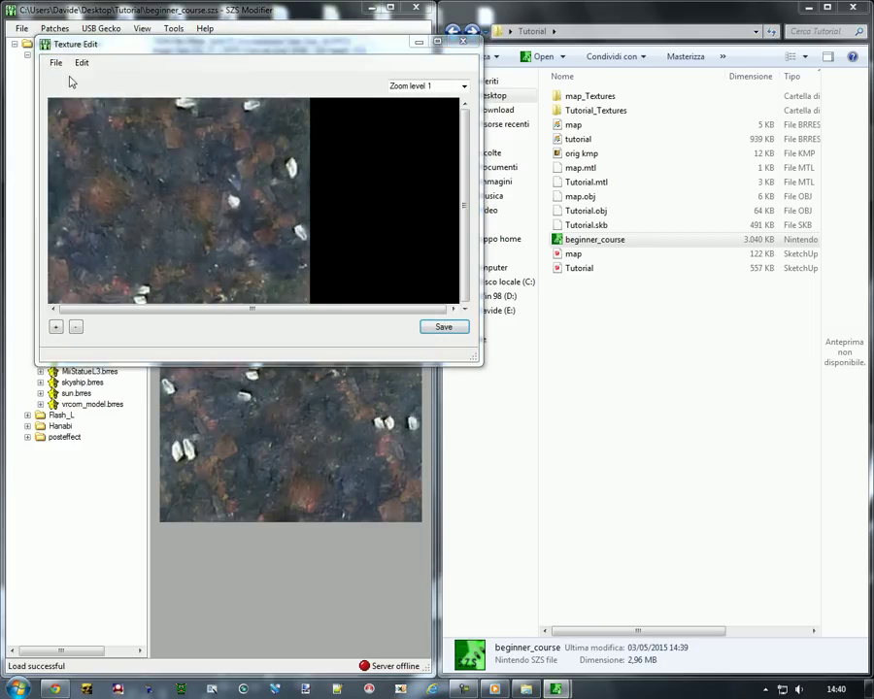
- Import the image a (5) from NINTENDO WII\4.TEXTURE\All texture, apply it to all zoom levels, and save the texture
click(114, 366)
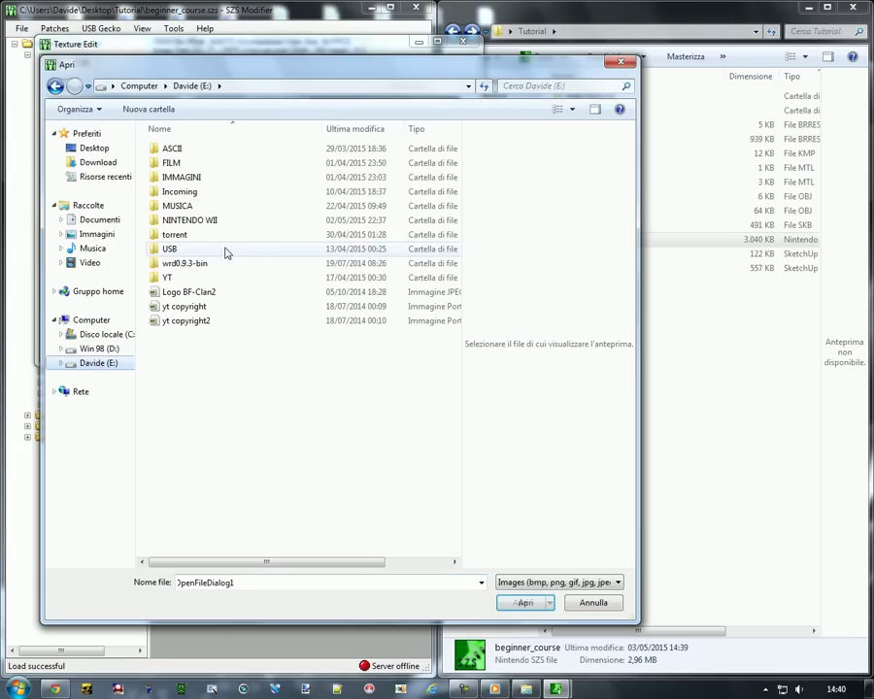
double_click(201, 221)
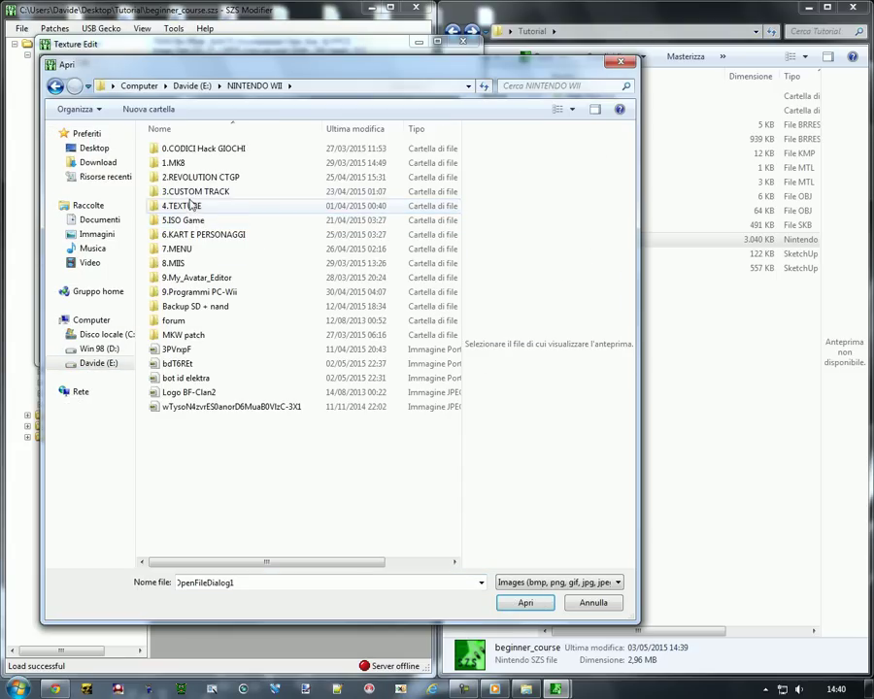
double_click(222, 203)
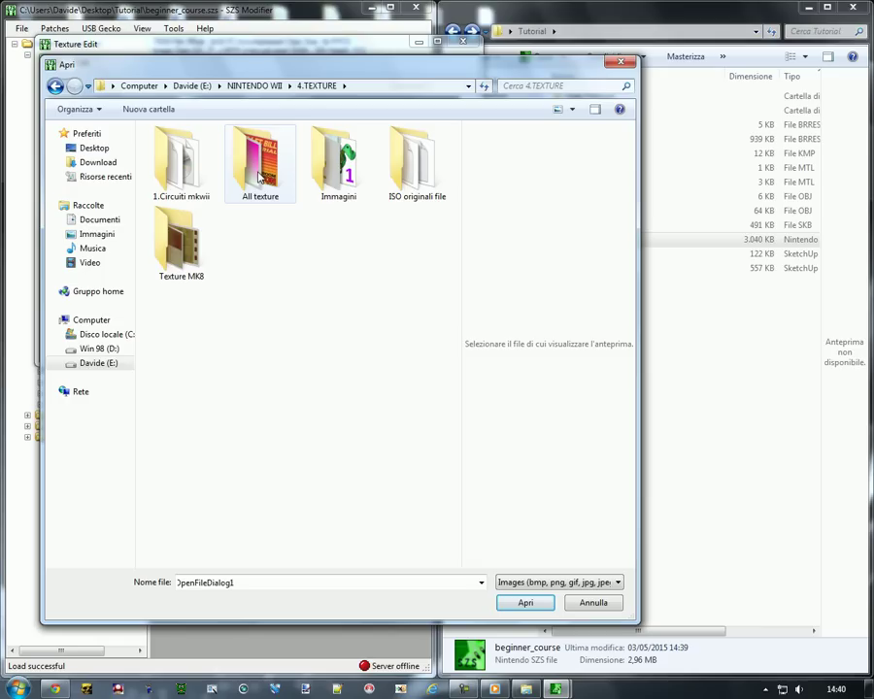
double_click(260, 177)
drag(455, 153, 455, 169)
click(182, 237)
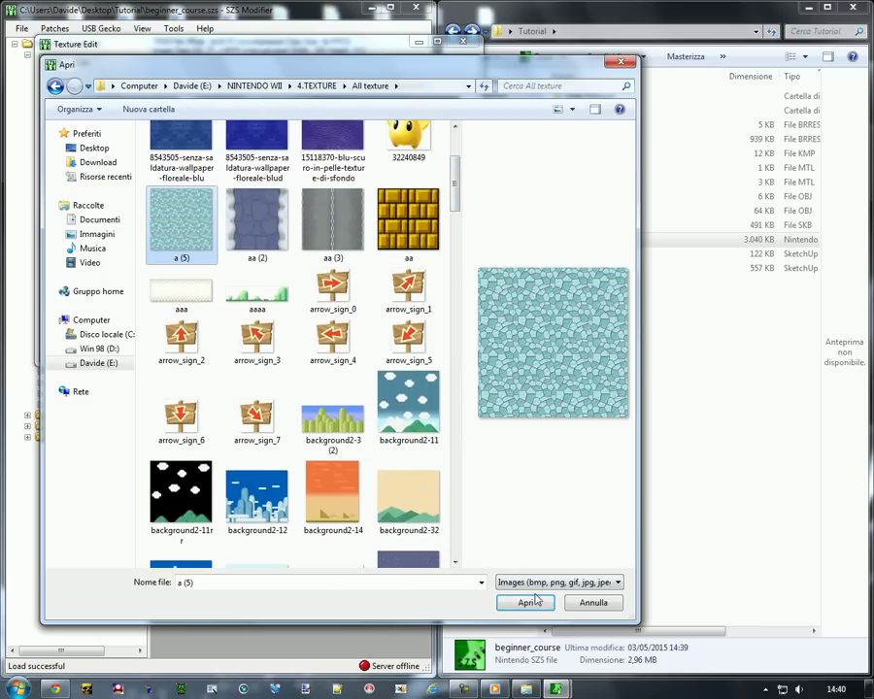
click(530, 602)
click(498, 391)
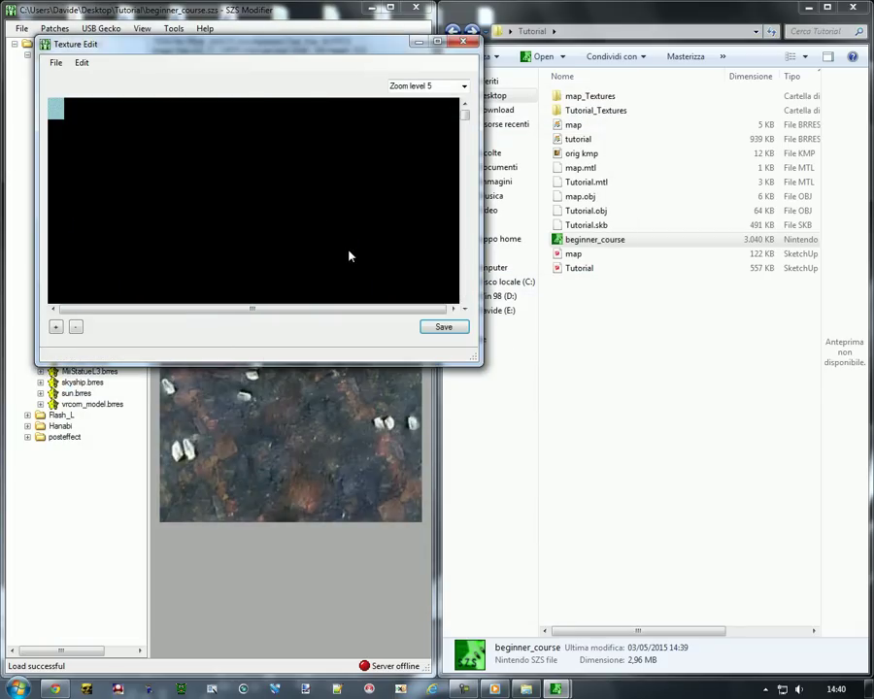
key(Return)
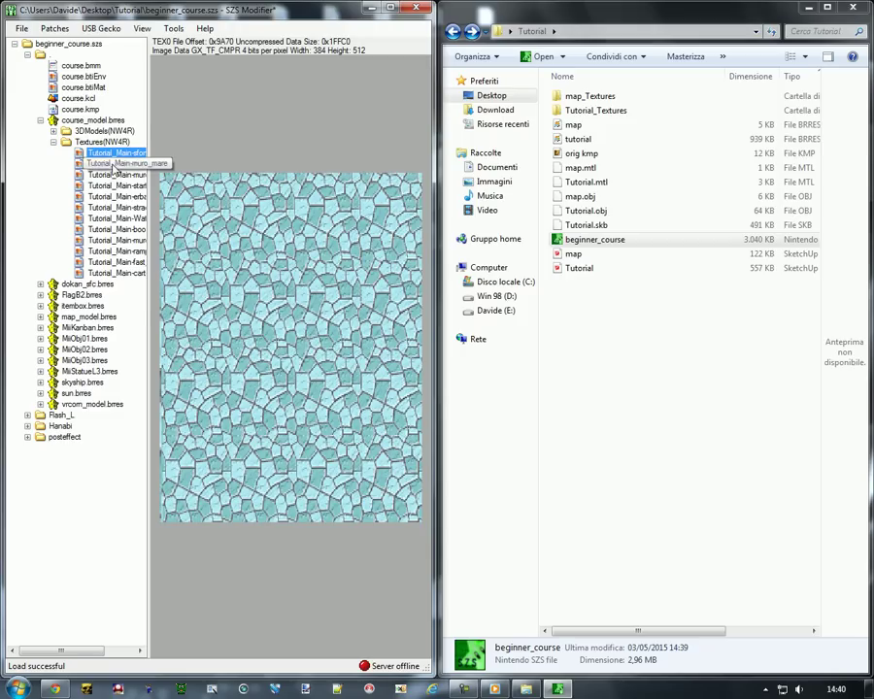
- Reopen the Tutorial_Main-sfondo_mare texture in the texture editor to examine the imported image, and close the editor
click(113, 164)
click(113, 153)
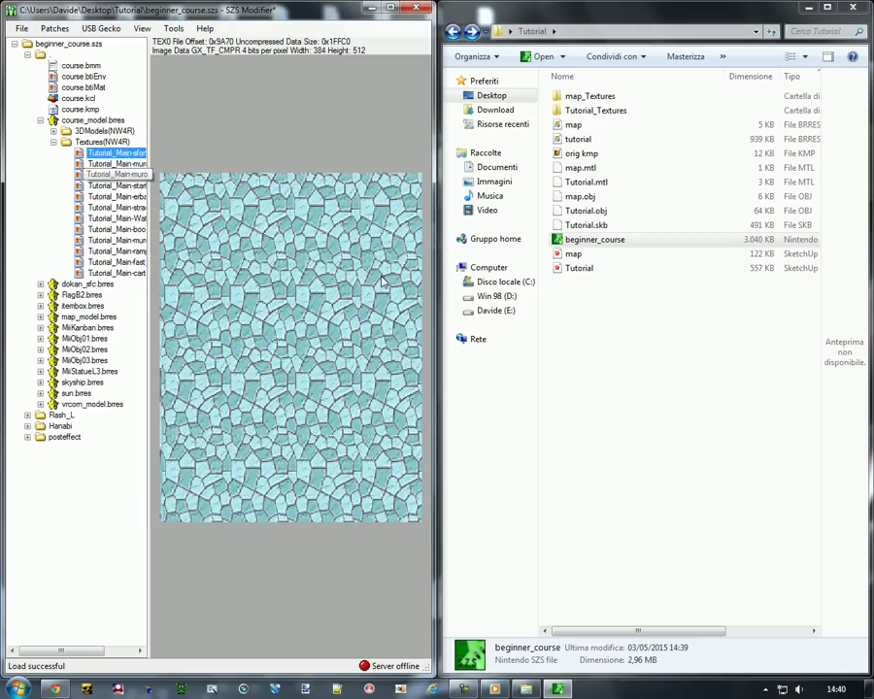
double_click(261, 311)
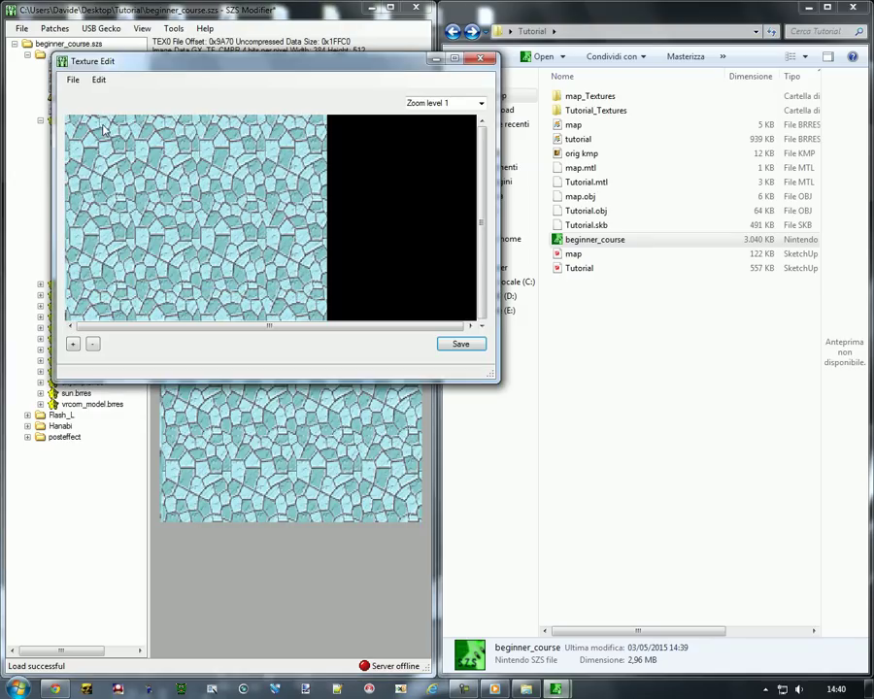
drag(390, 70, 403, 160)
click(503, 145)
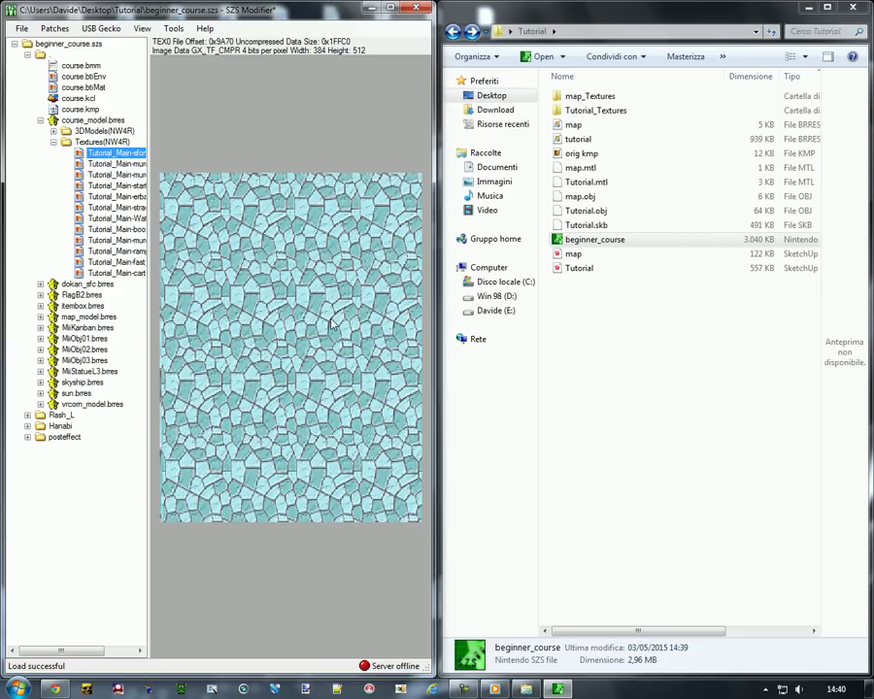
- Replace the Tutorial_Main-muro_mare texture with brick_red from the All texture folder, without applying it to all zoom levels, and save it
click(112, 166)
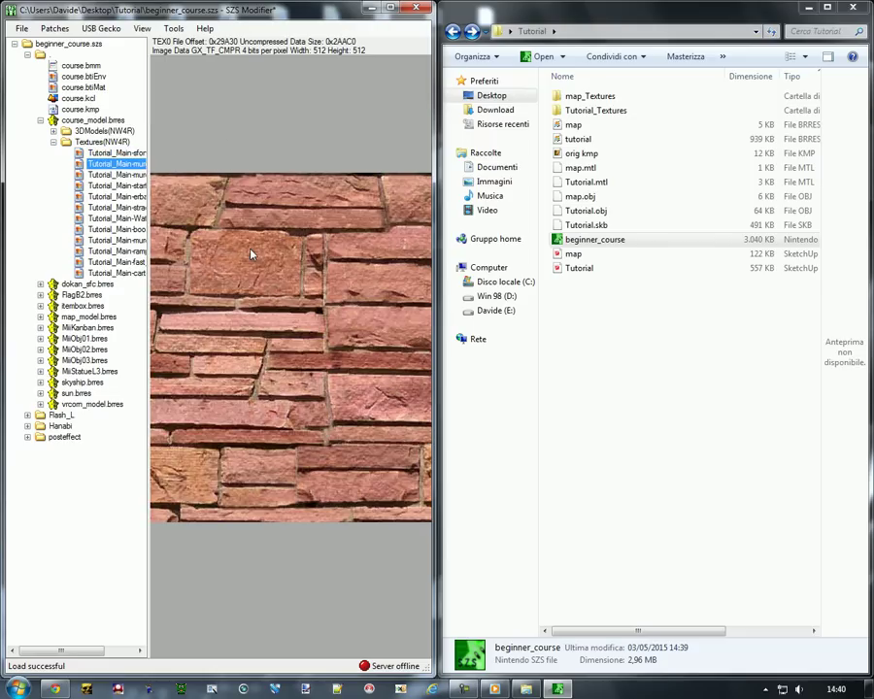
double_click(285, 371)
click(88, 99)
click(113, 111)
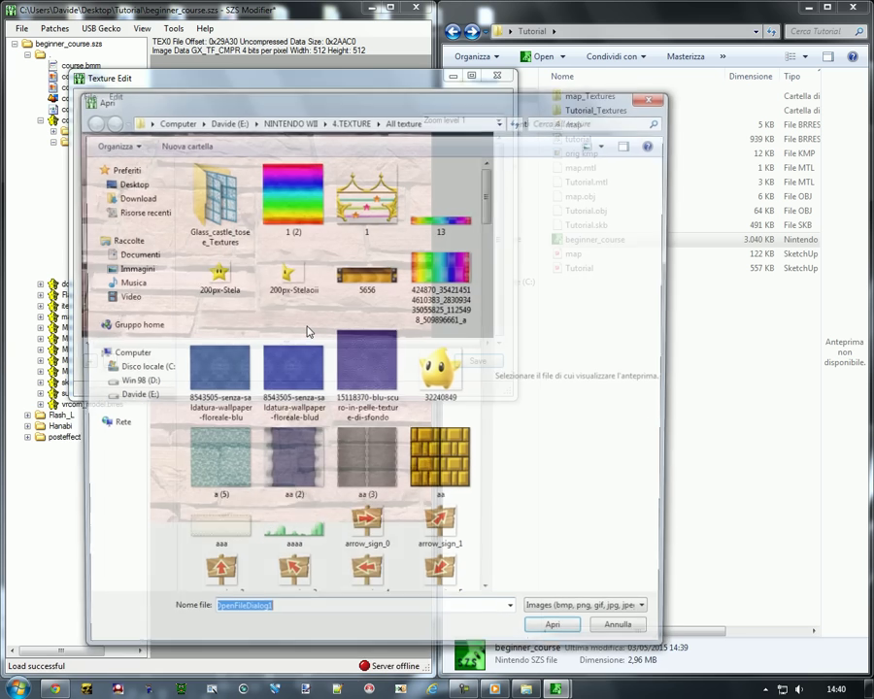
drag(489, 197, 491, 565)
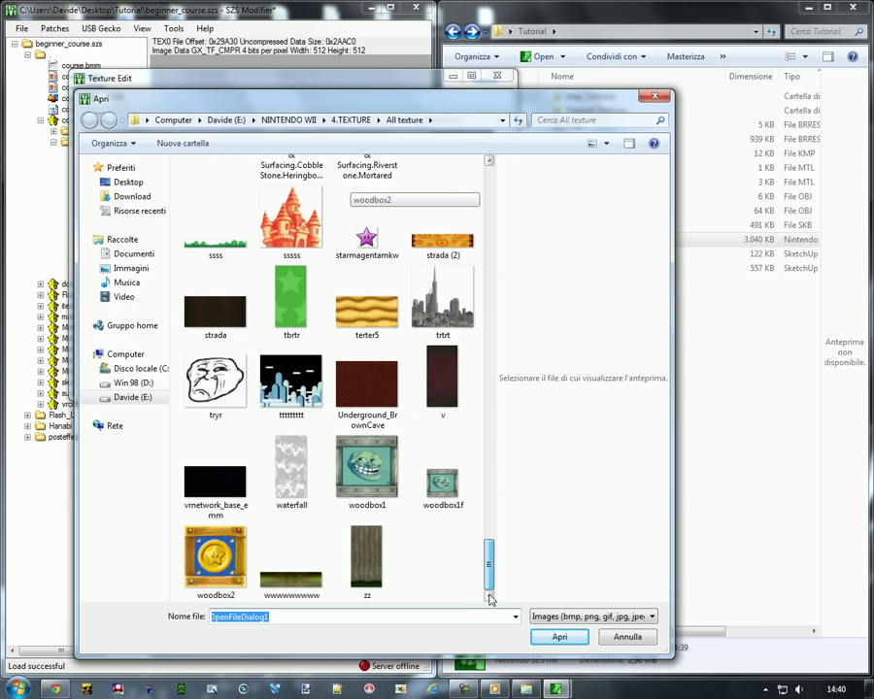
drag(489, 566, 490, 297)
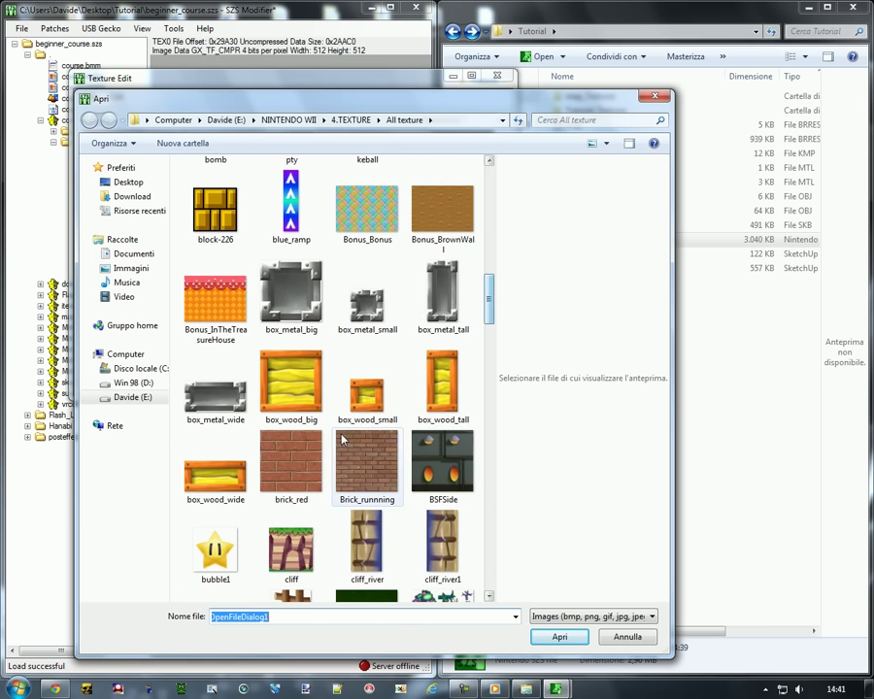
click(291, 461)
click(542, 637)
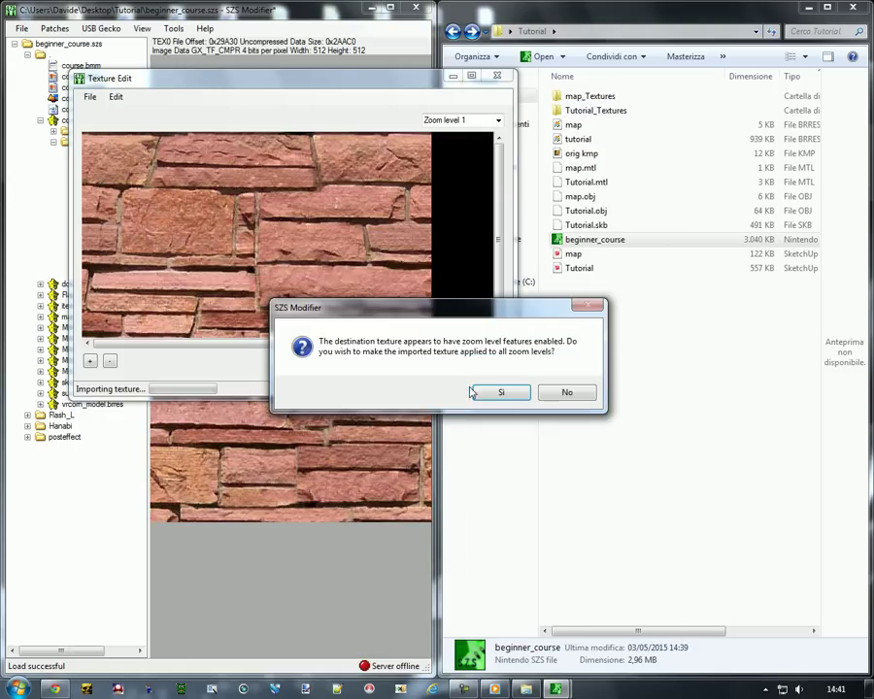
click(566, 391)
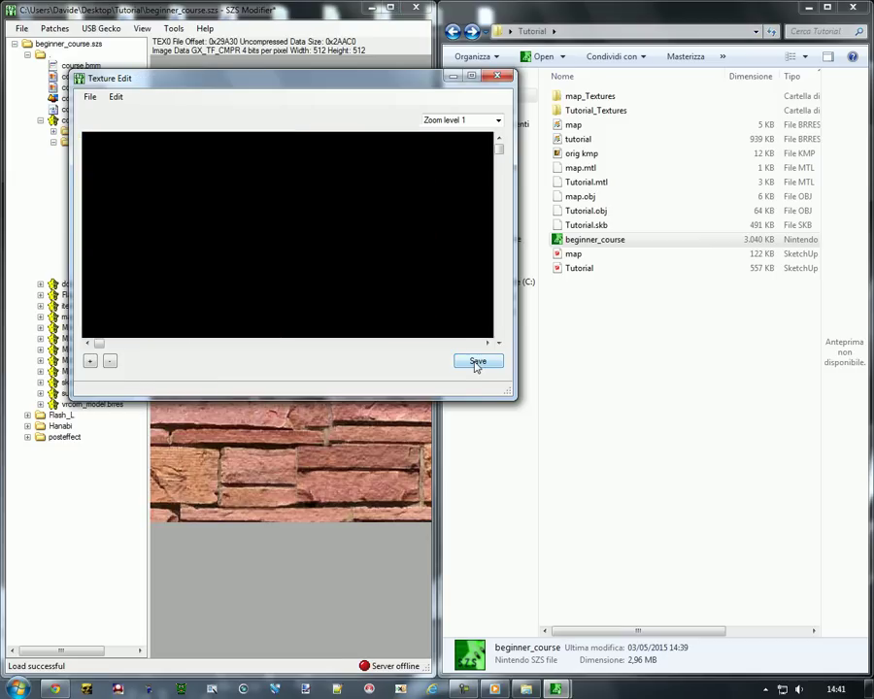
click(474, 361)
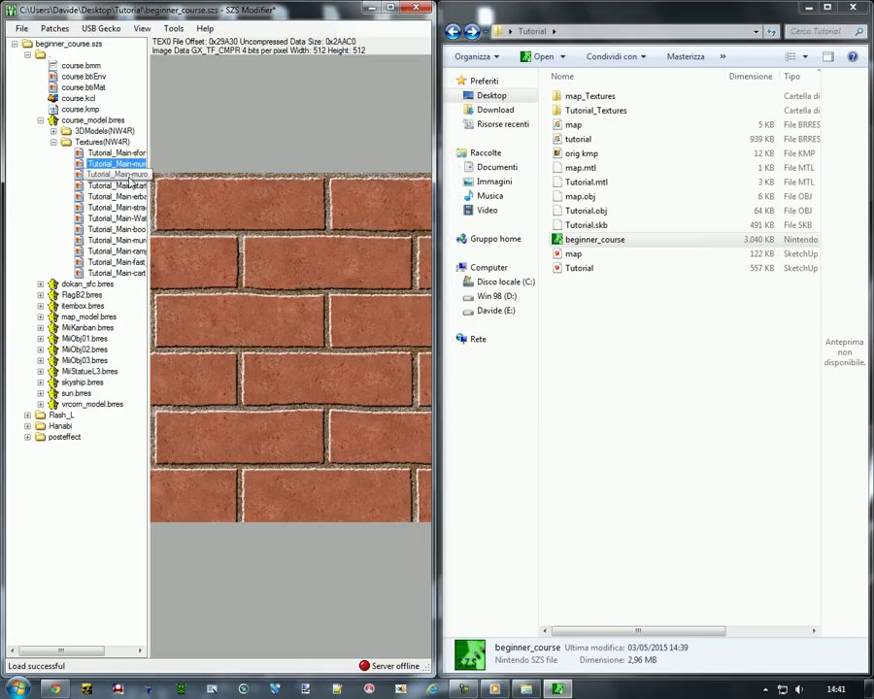
- Start importing a replacement image for the third texture, the grey stone wall, and browse to the Texture MK8 folder
click(124, 175)
double_click(279, 325)
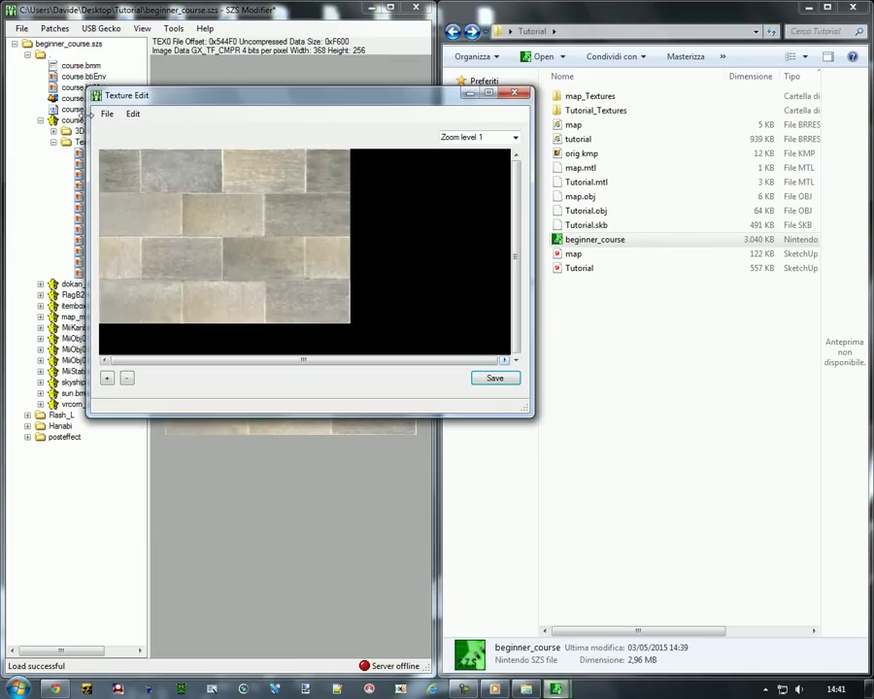
click(106, 114)
click(128, 130)
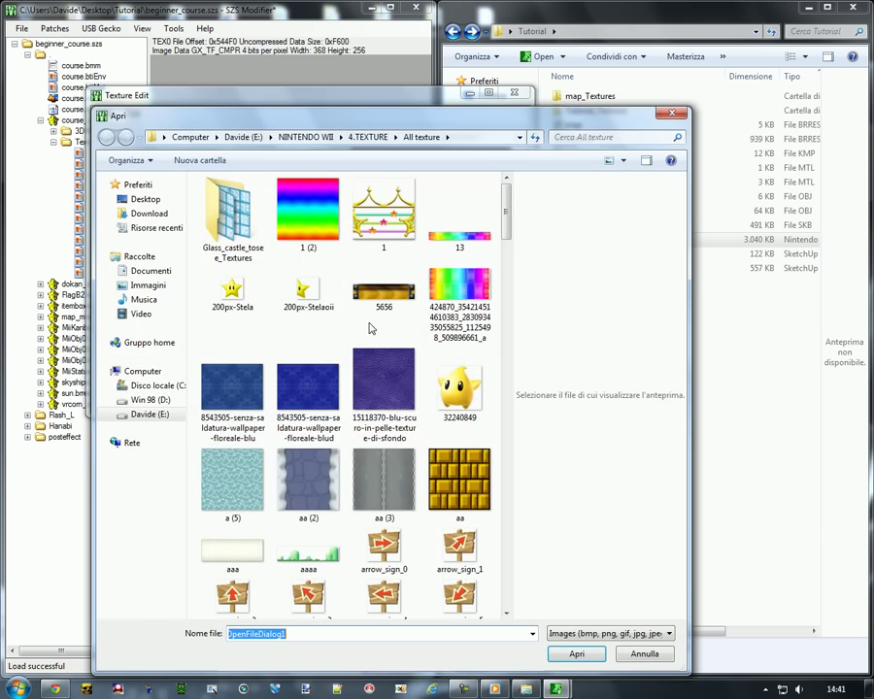
click(369, 136)
double_click(227, 307)
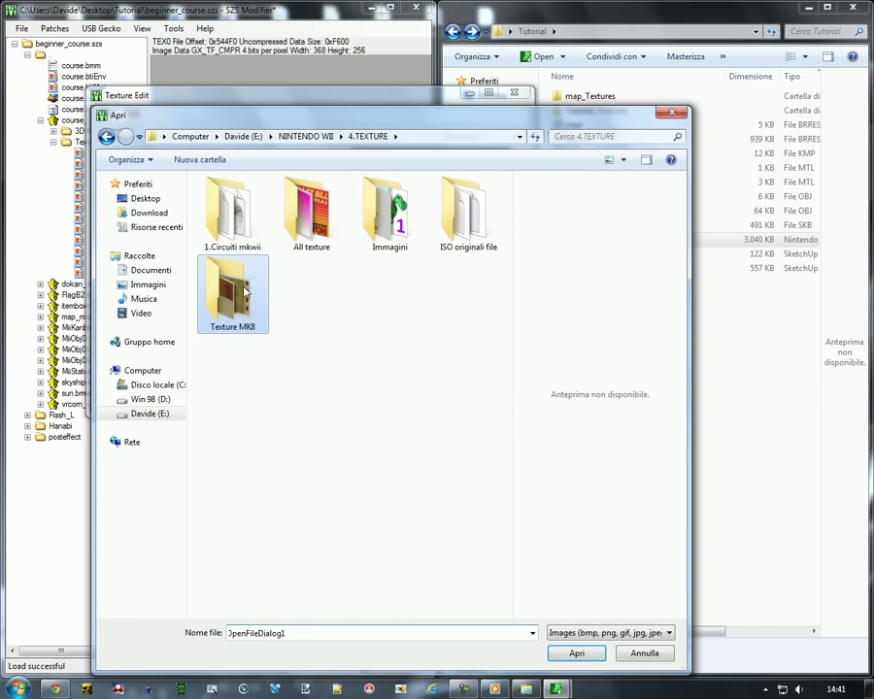
- Import yv_rock_alb (2) from the Texture MK8 folder over the stone-brick wall texture for all zoom levels and save it
drag(507, 197, 500, 592)
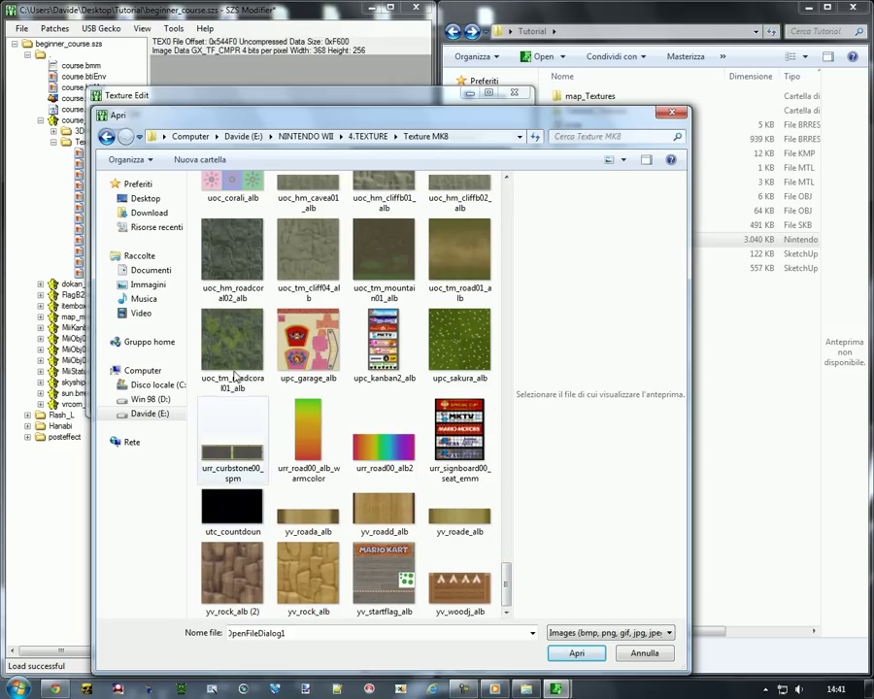
double_click(232, 573)
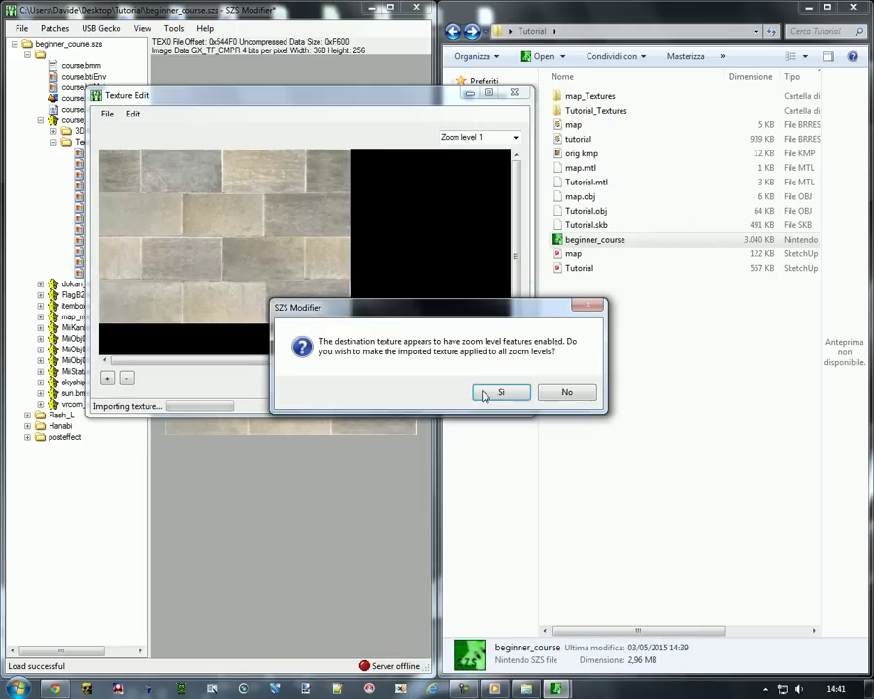
click(499, 390)
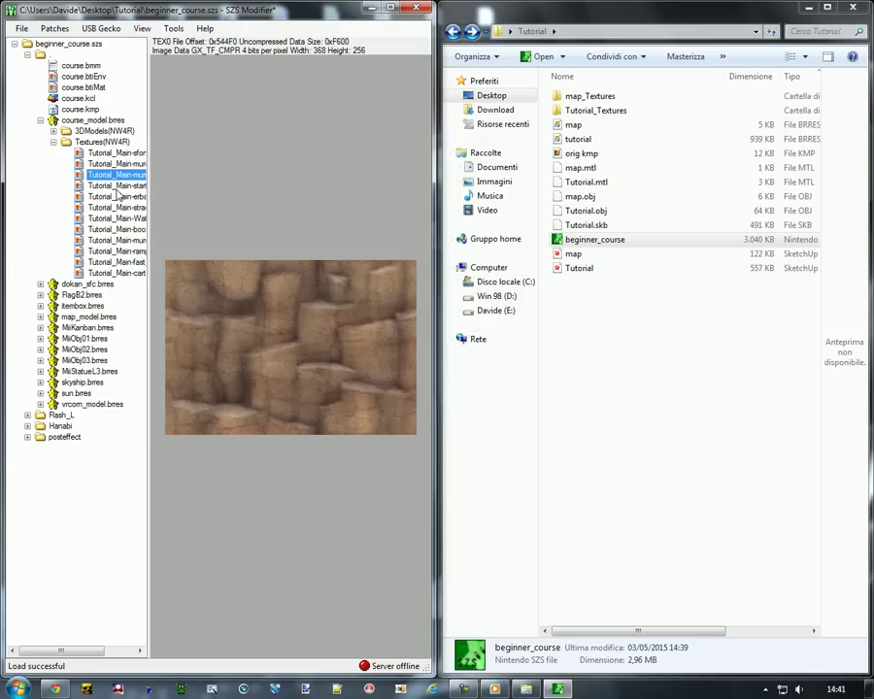
- Replace the grass texture of course_model.brres with upc_sakura_alb from the Texture MK8 folder and save it
click(116, 186)
click(116, 196)
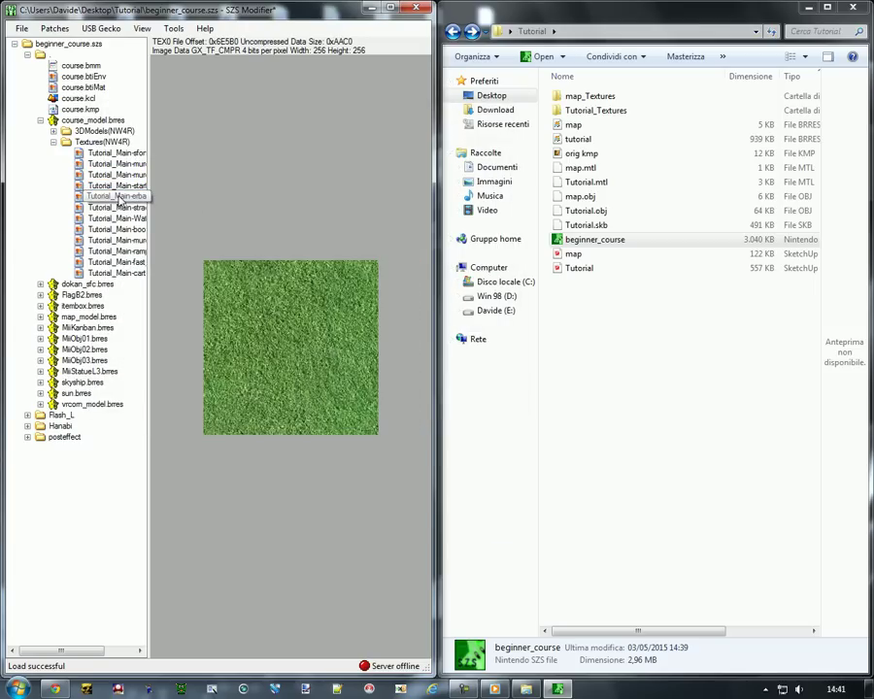
double_click(258, 317)
click(123, 130)
click(146, 145)
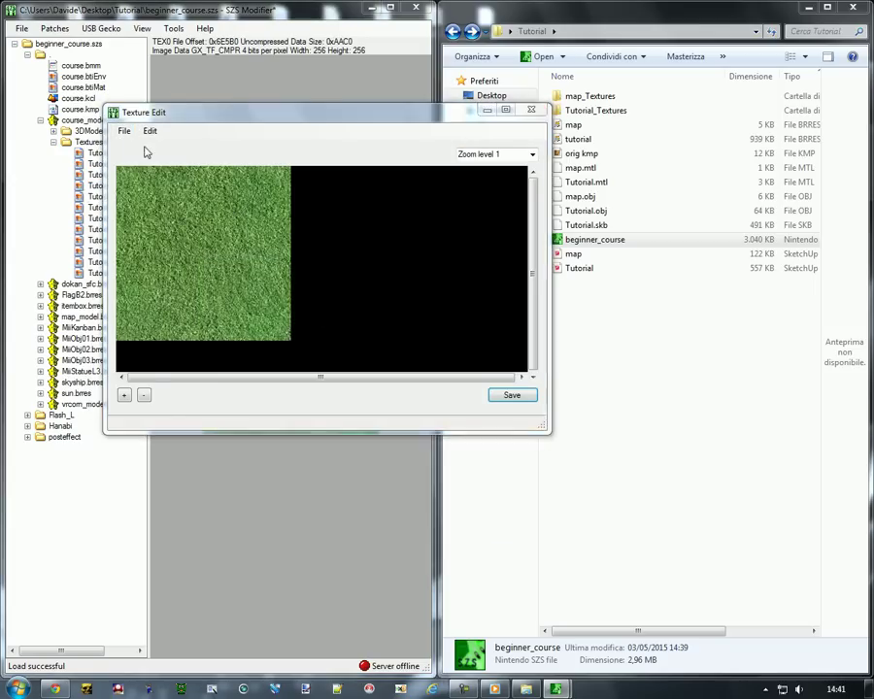
drag(525, 190, 525, 587)
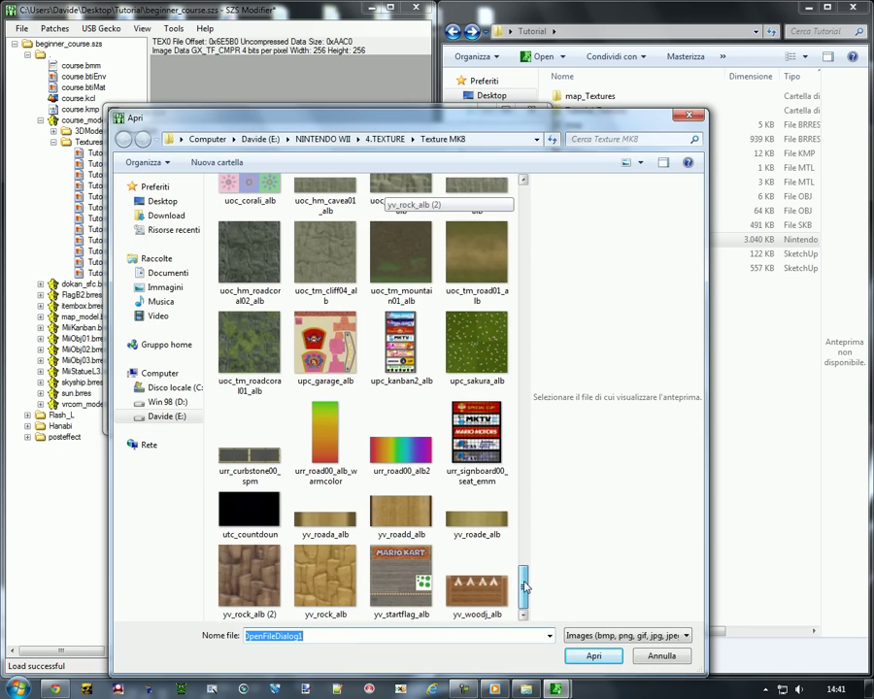
click(477, 345)
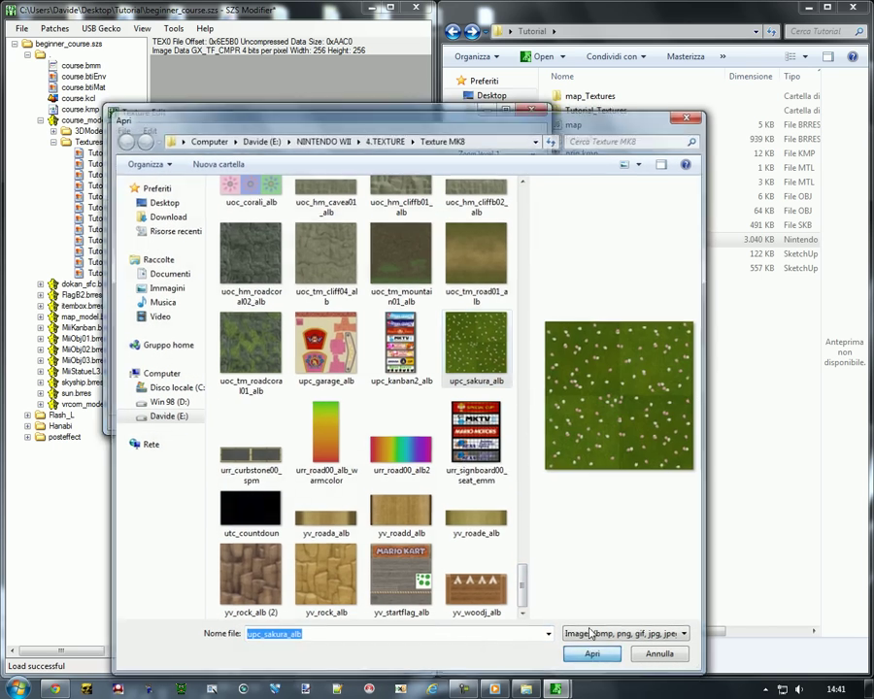
click(591, 657)
click(556, 393)
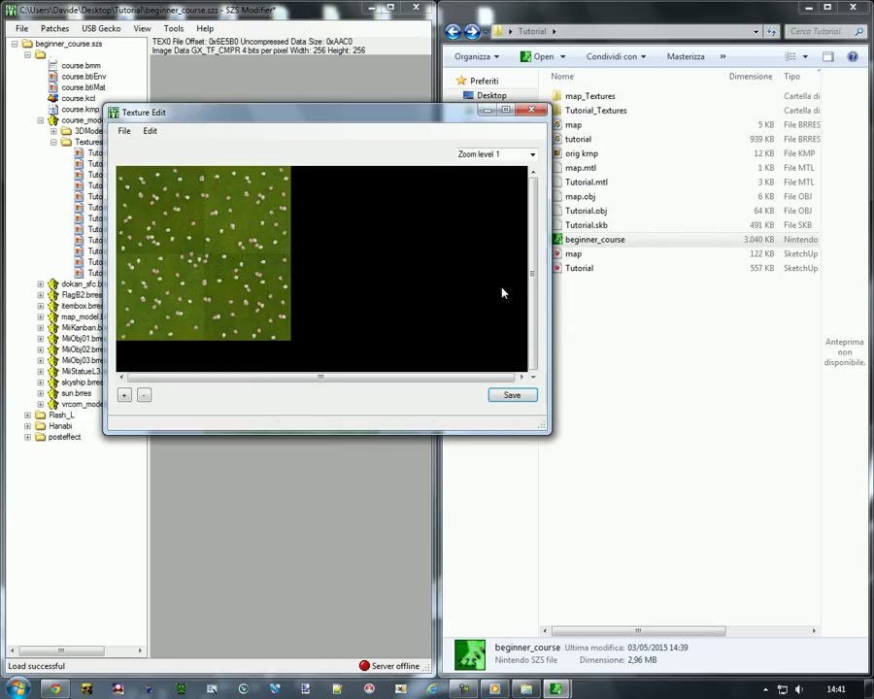
click(511, 394)
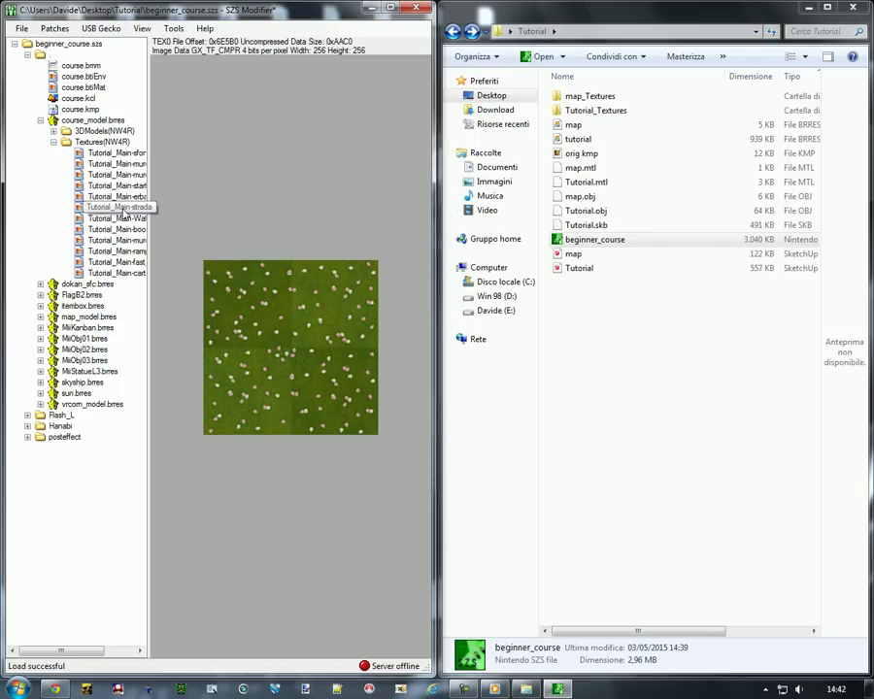
- Open the Tutorial_Main-strada texture for image import and preview road_airport_01_alb and mp_road01_note_alb as candidates
click(118, 207)
double_click(303, 344)
click(140, 147)
click(166, 161)
drag(541, 199, 541, 561)
scroll(236, 372, up, 5)
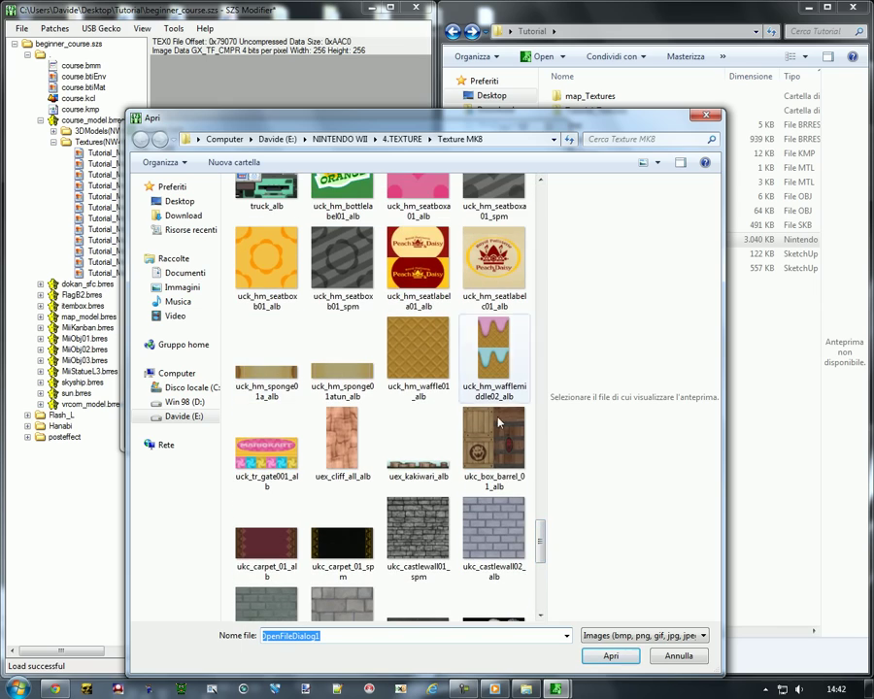
scroll(236, 372, up, 8)
drag(541, 493, 542, 437)
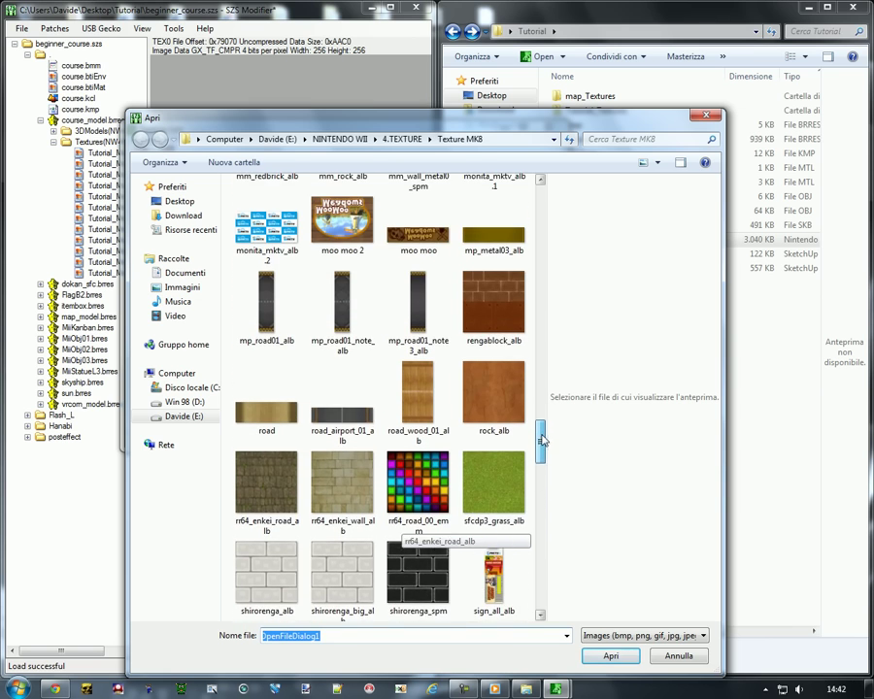
click(341, 413)
click(341, 321)
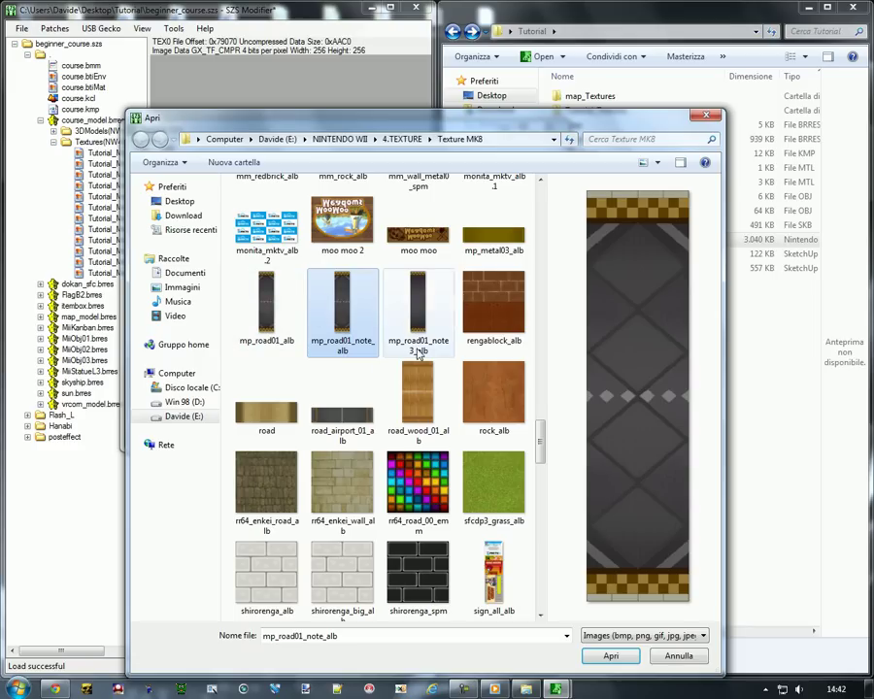
- Import gcddd_road04_alb as the road texture, apply it to all zoom levels and save it
drag(541, 448, 541, 328)
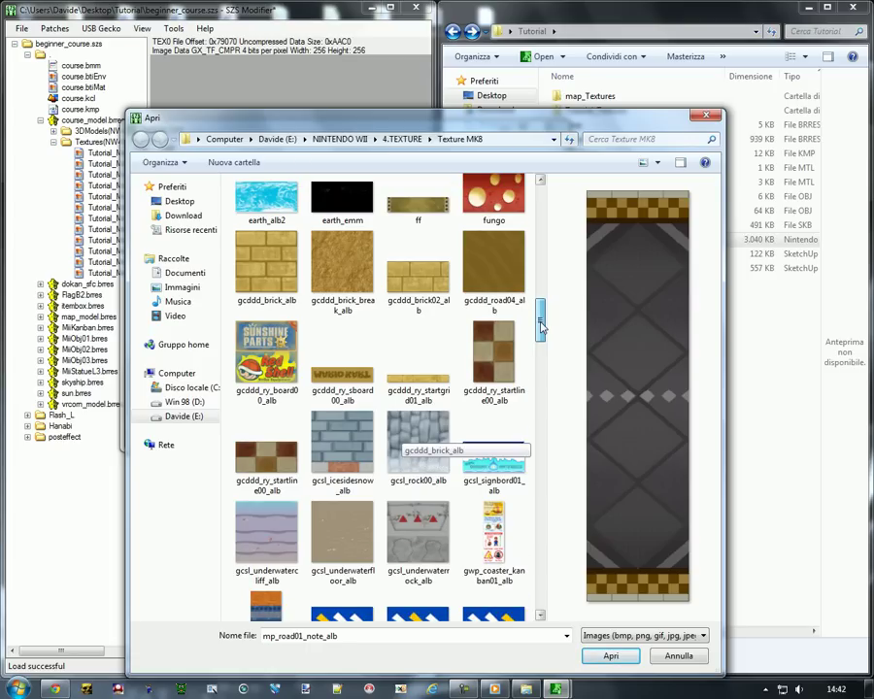
drag(541, 329, 541, 328)
click(494, 262)
click(611, 655)
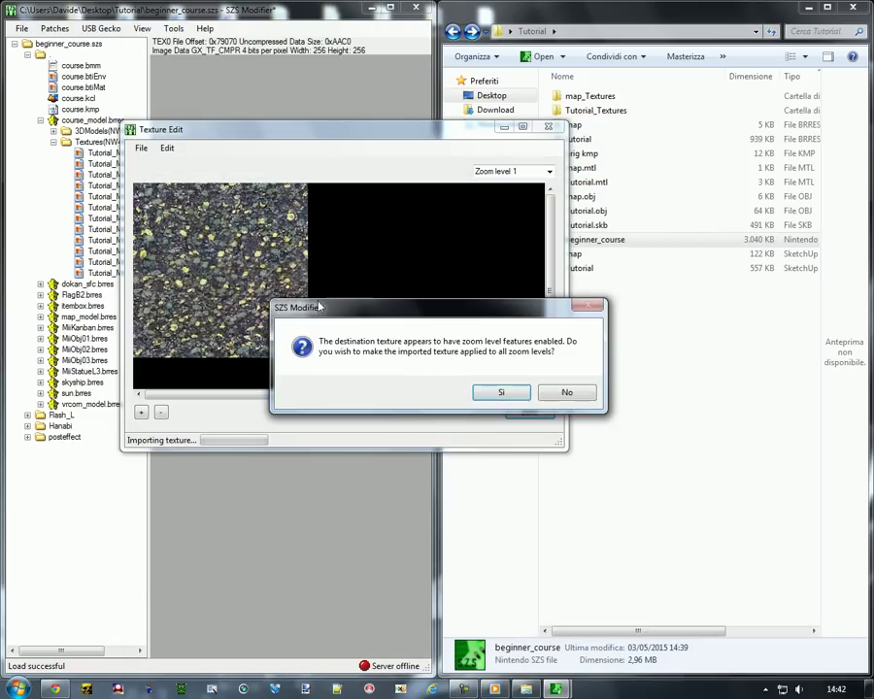
click(501, 391)
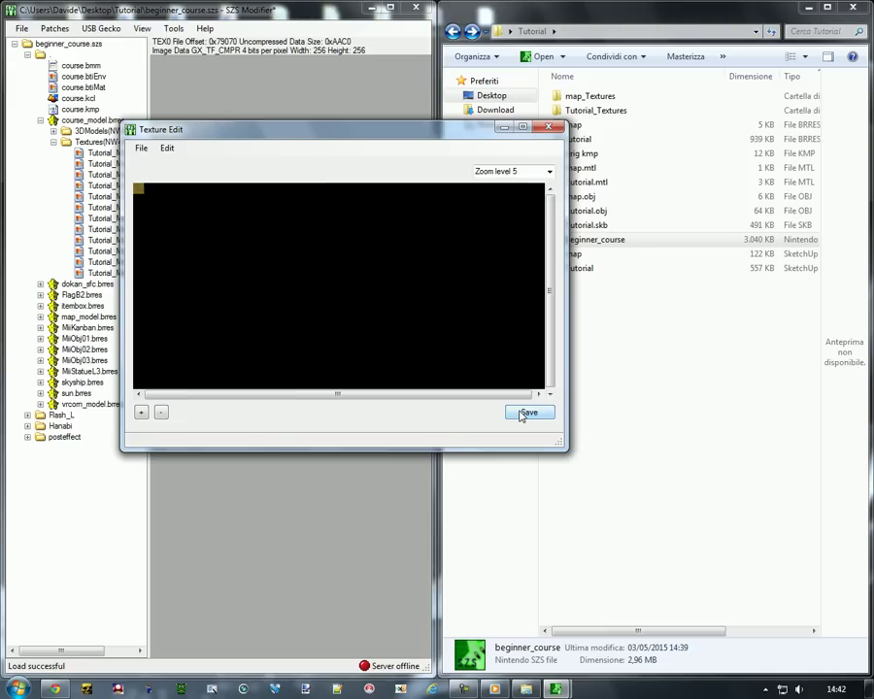
click(522, 414)
- Open the Tutorial_Main-Water_Pool_Light texture for image import and look through the Texture MK8 folder for a replacement
click(104, 219)
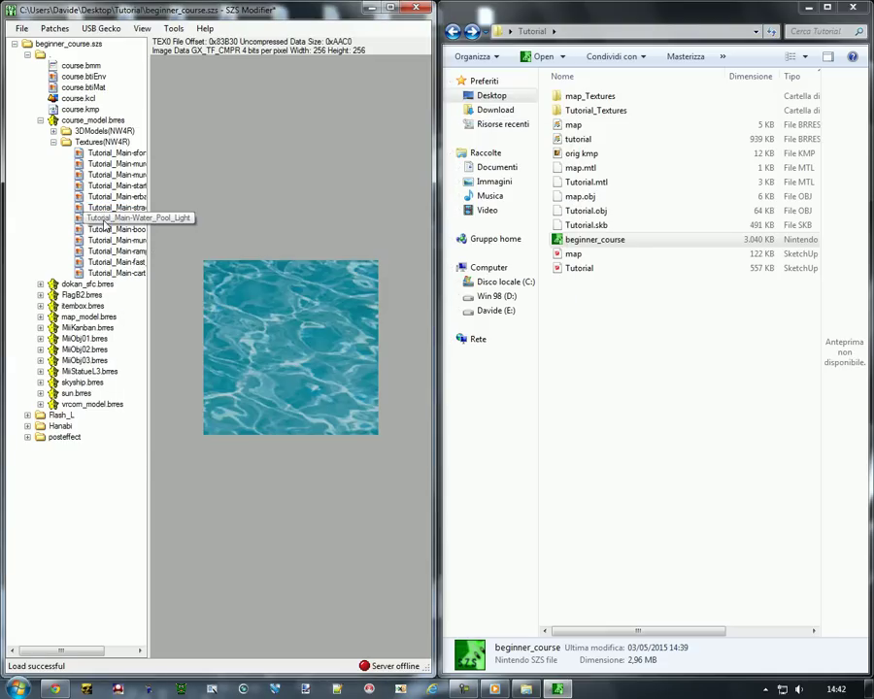
double_click(322, 367)
click(158, 165)
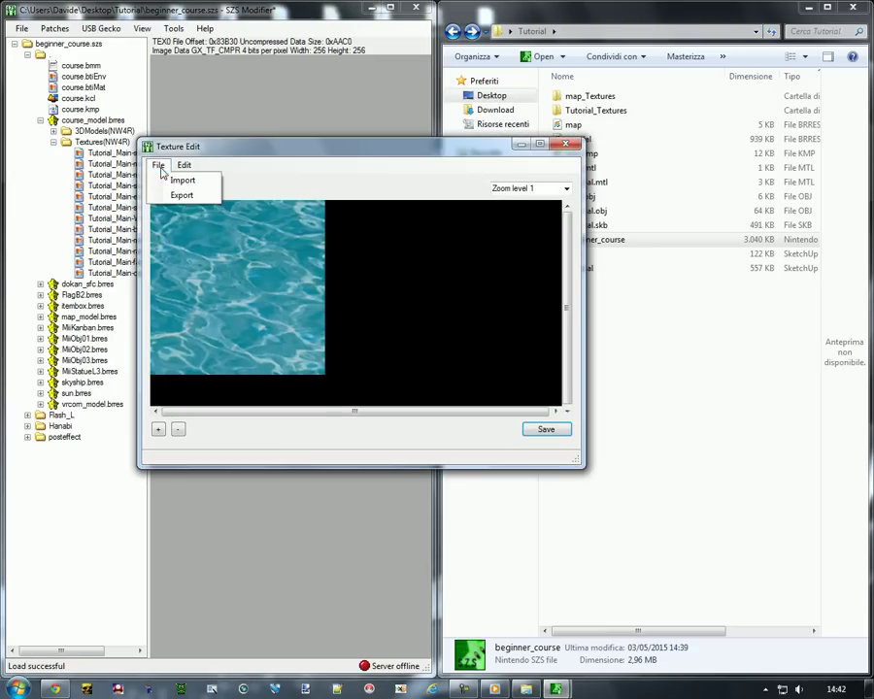
click(181, 180)
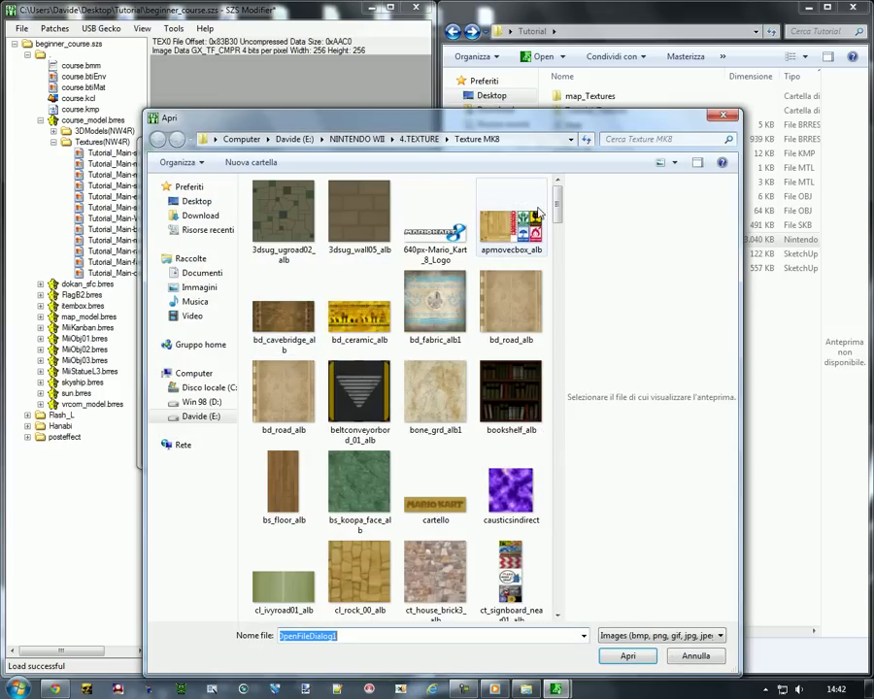
drag(561, 204, 558, 448)
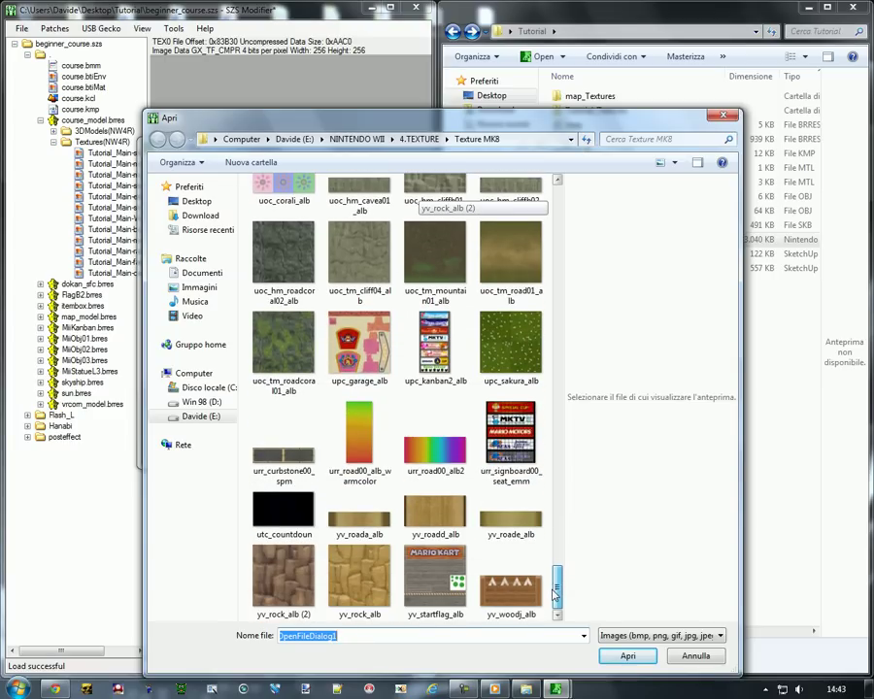
scroll(556, 177, up, 2)
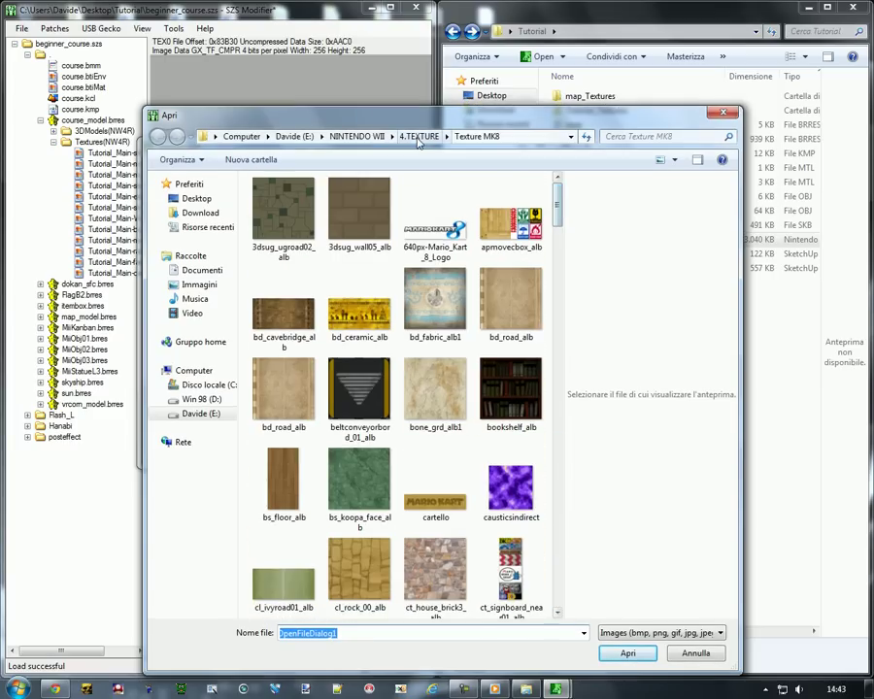
- Import the waterfall image from the All texture folder into the water texture for all zoom levels and save it
click(418, 139)
double_click(362, 223)
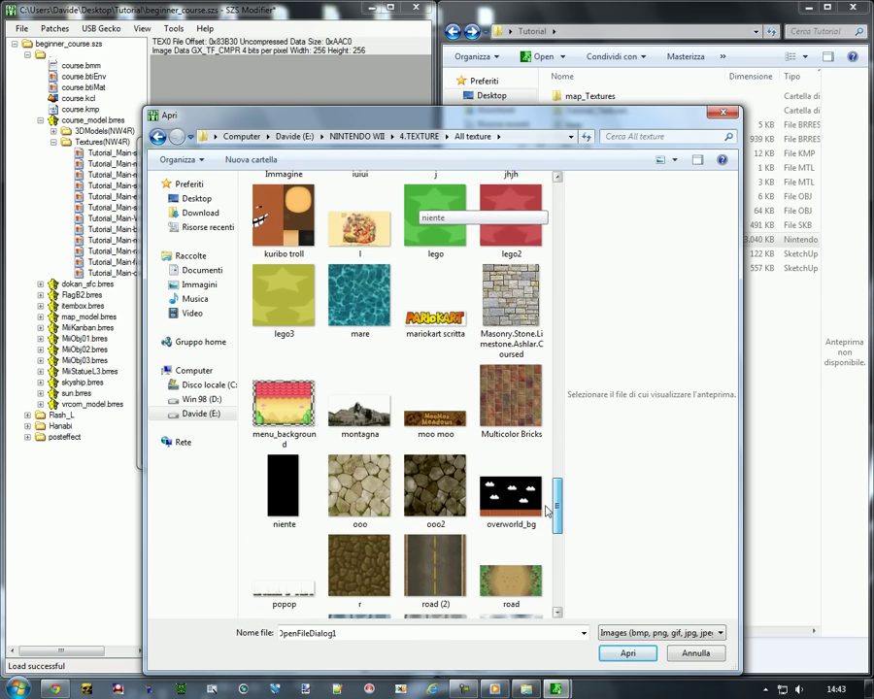
drag(548, 531, 549, 595)
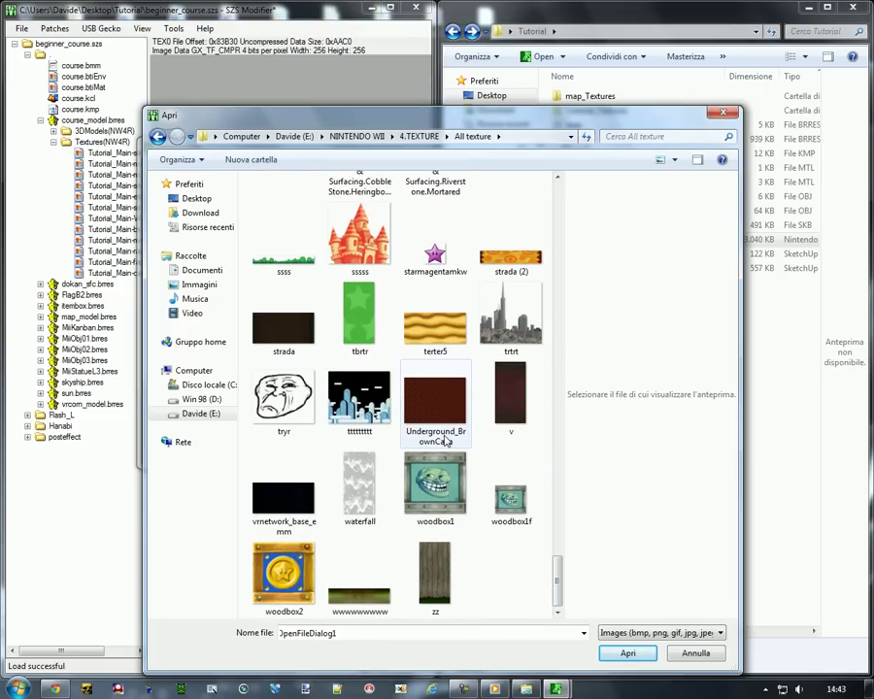
click(359, 489)
click(604, 654)
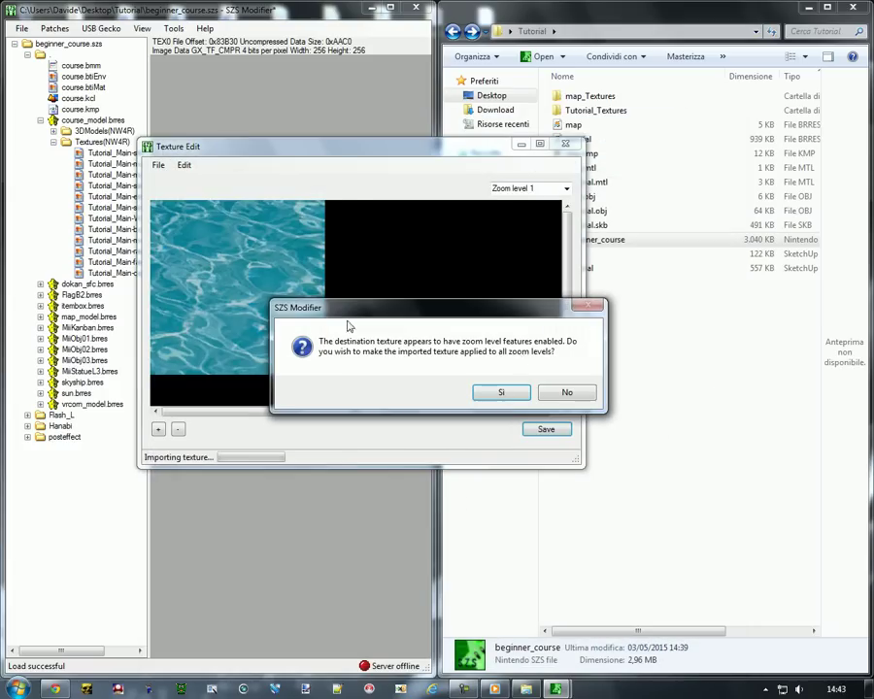
click(499, 388)
click(542, 430)
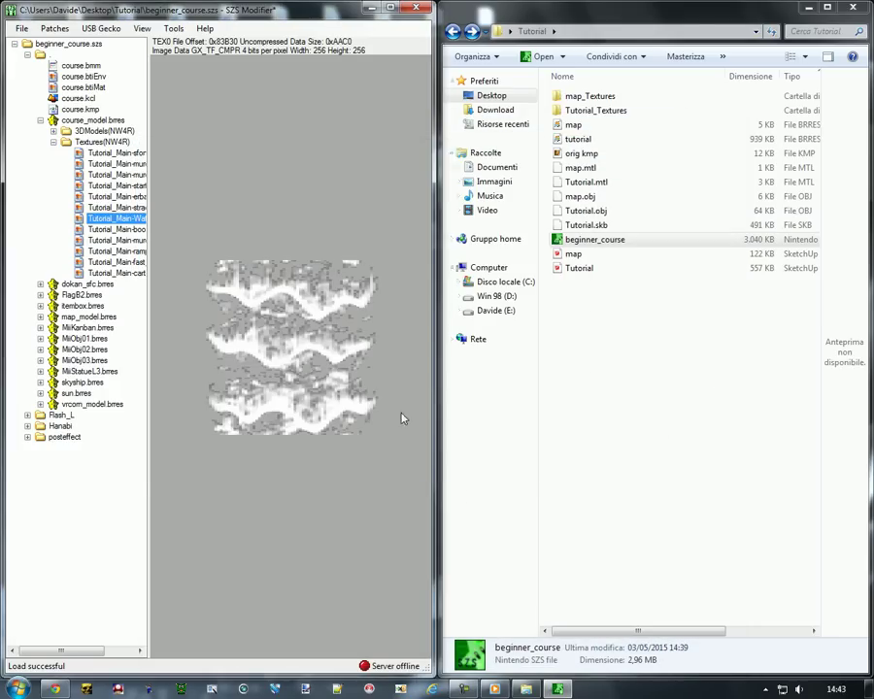
- Review the boost, water, road, grass and wall textures of course_model.brres
click(112, 229)
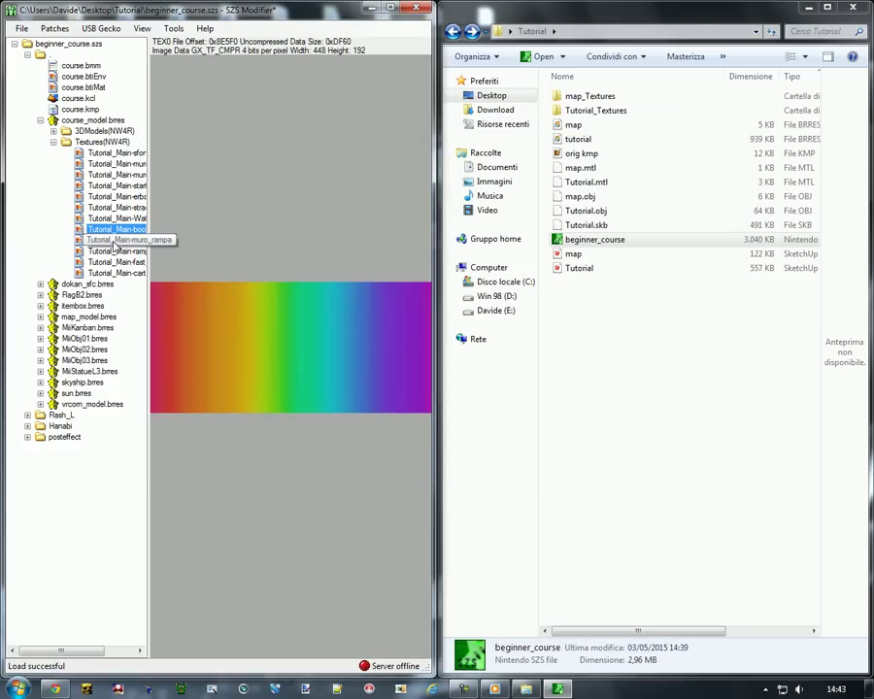
click(114, 218)
click(114, 207)
click(114, 196)
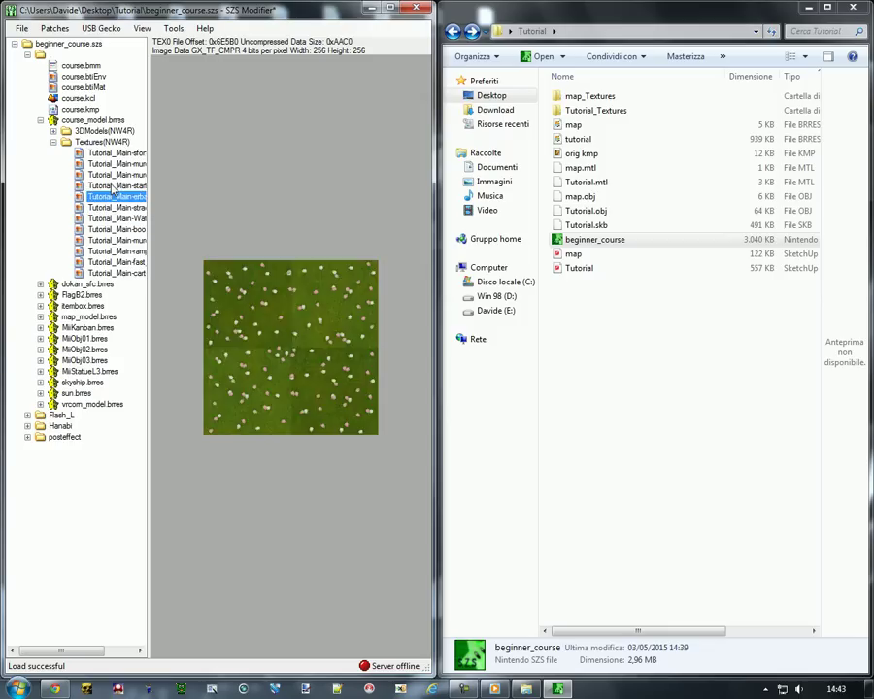
click(116, 164)
- Open the first course_model.brres texture for image import and check the Glass_castle_tosee_Textures folder for a replacement
click(116, 152)
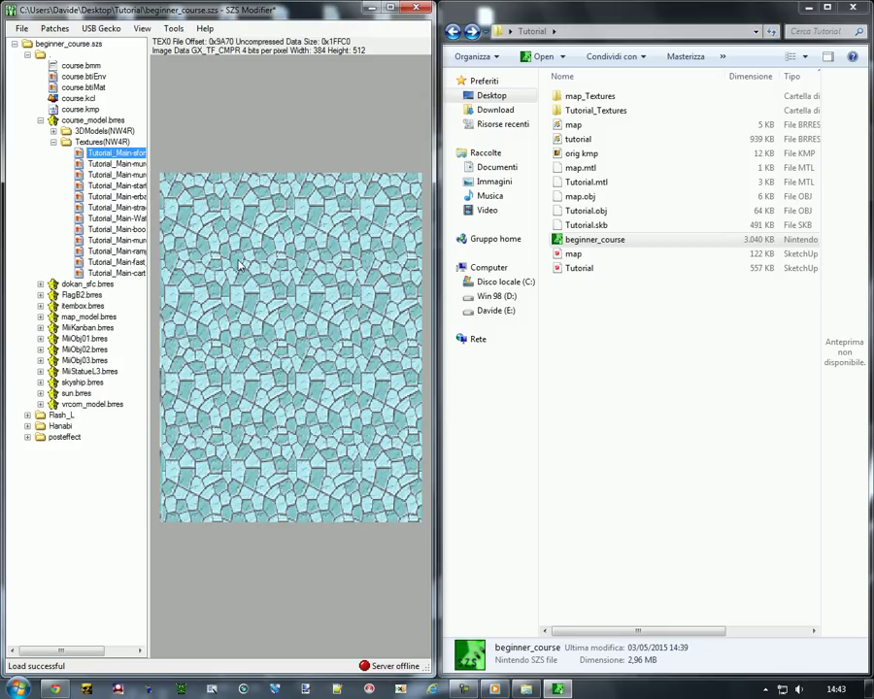
double_click(116, 152)
click(176, 182)
click(200, 194)
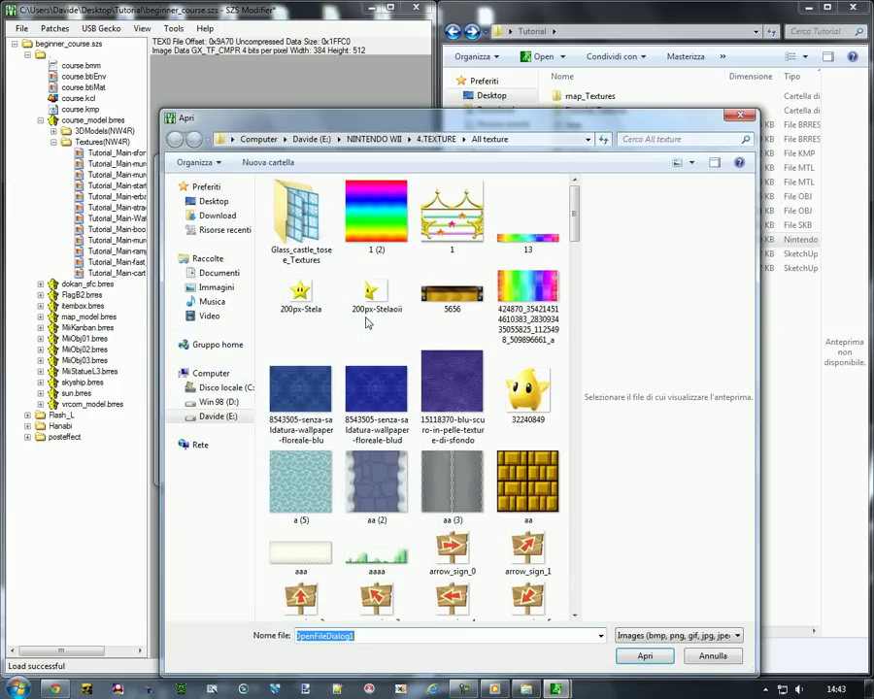
scroll(446, 204, down, 10)
scroll(447, 204, up, 10)
double_click(301, 218)
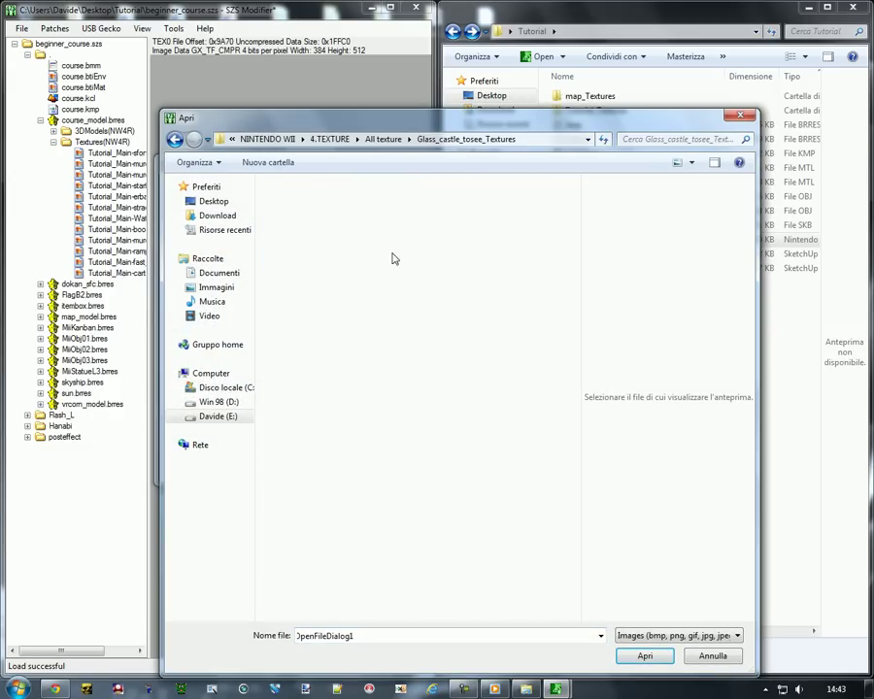
mouse_move(571, 218)
mouse_down()
mouse_move(576, 478)
mouse_move(574, 219)
mouse_up()
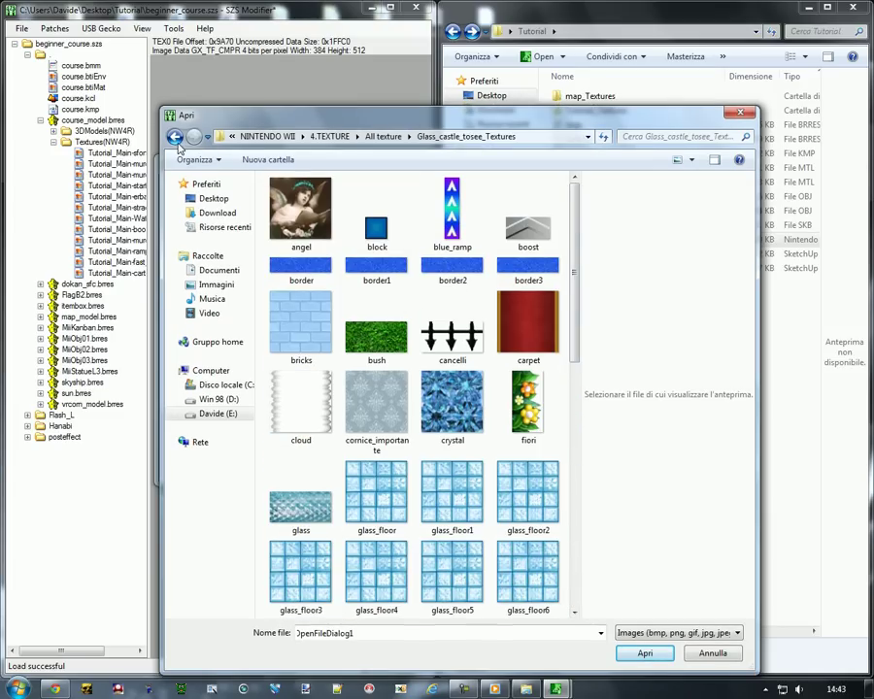
click(175, 137)
- Import the mare image from the All texture folder over the light-blue stone texture for all zoom levels and save it
drag(576, 196, 569, 470)
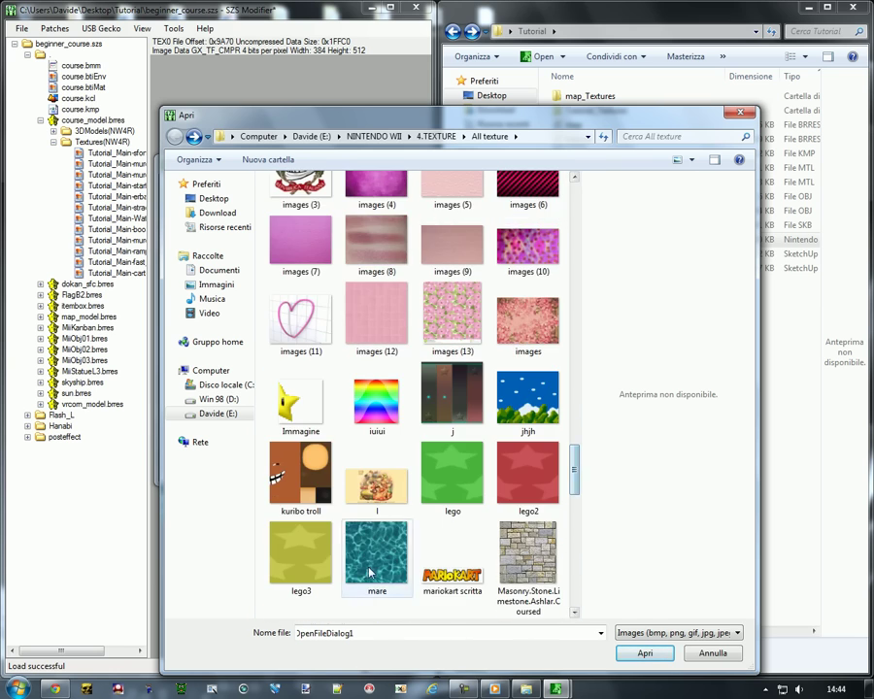
double_click(453, 573)
click(495, 394)
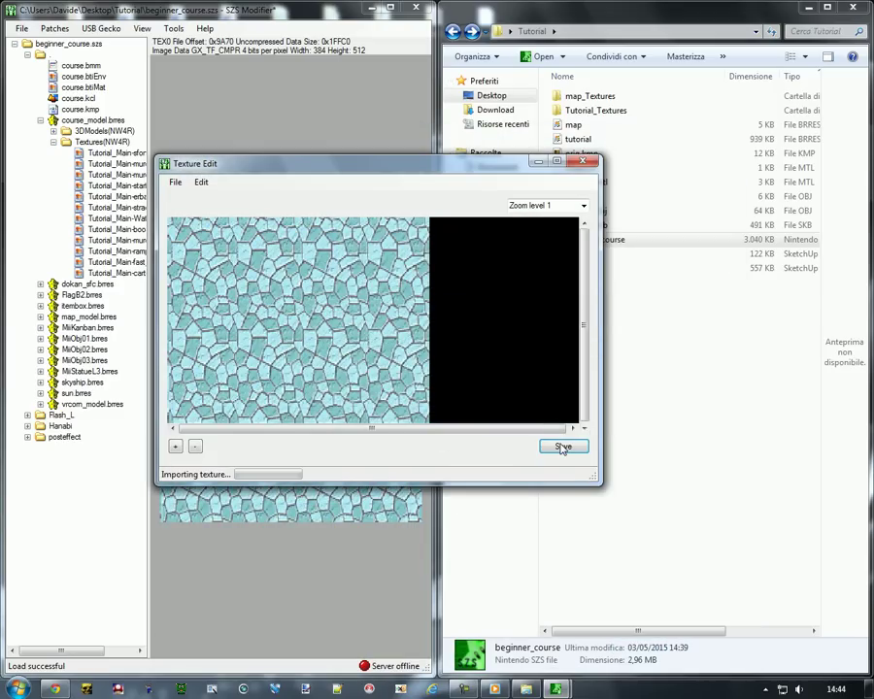
click(563, 447)
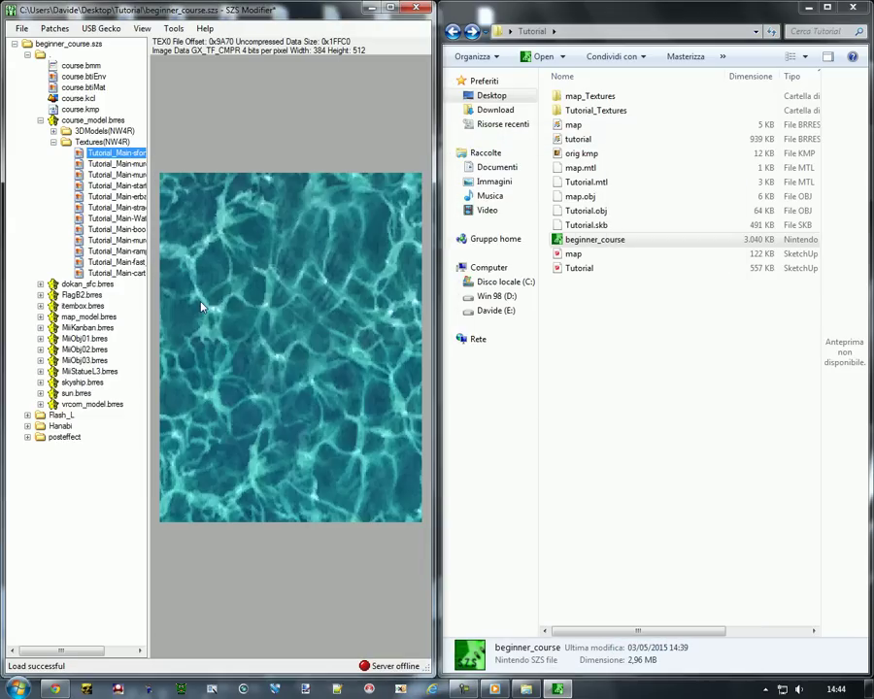
- Review the last four textures in course_model.brres, from the sign texture up to Tutorial_Main-muro_rampa
click(115, 273)
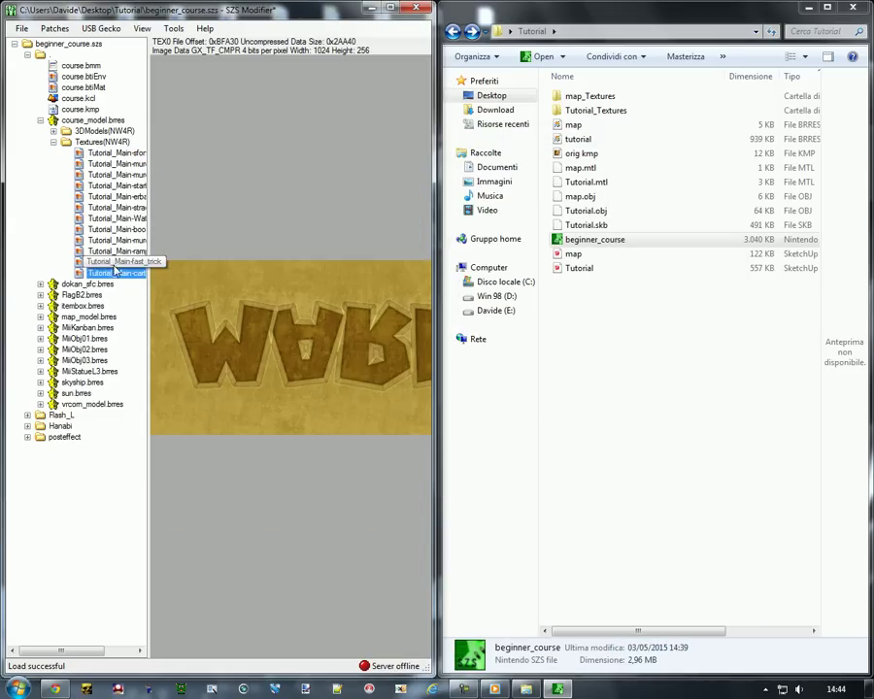
click(116, 262)
click(117, 251)
click(116, 240)
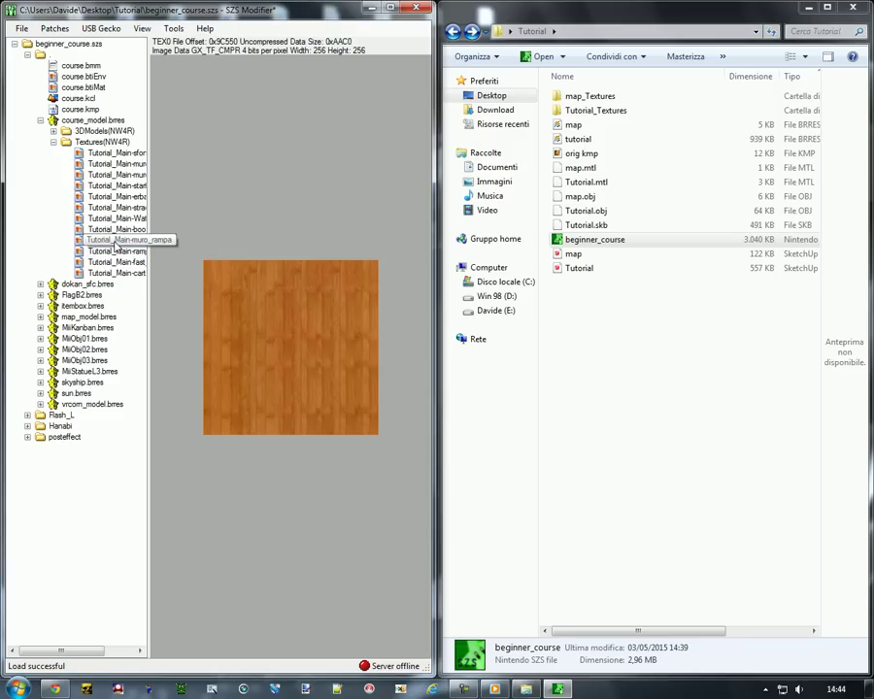
- Review the course_model.brres textures again, going from the boost texture through the ramp and sign textures and back up to Tutorial_Main-strada
click(117, 230)
click(117, 218)
click(117, 229)
click(117, 240)
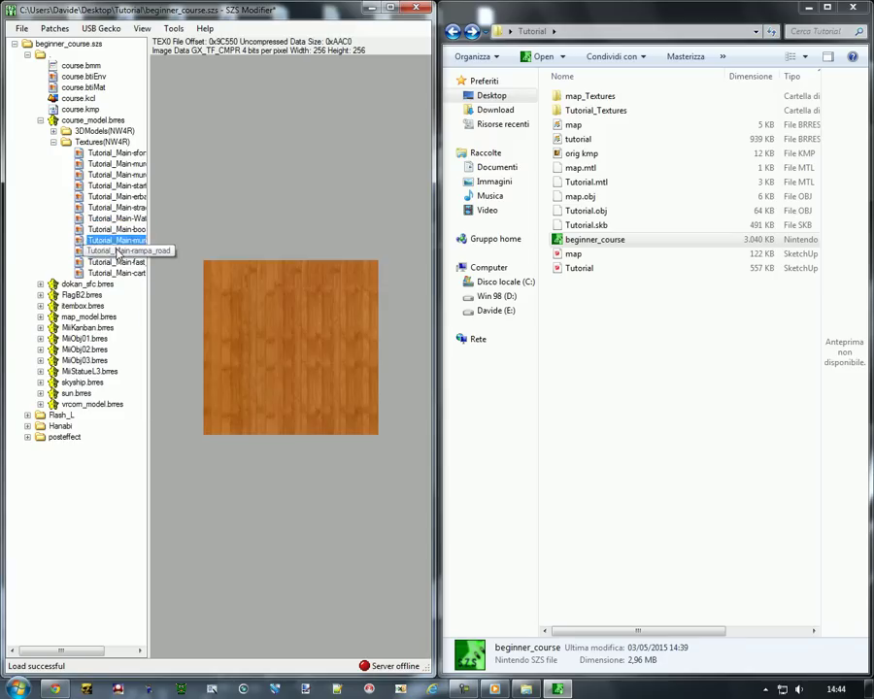
click(117, 250)
click(116, 262)
click(115, 273)
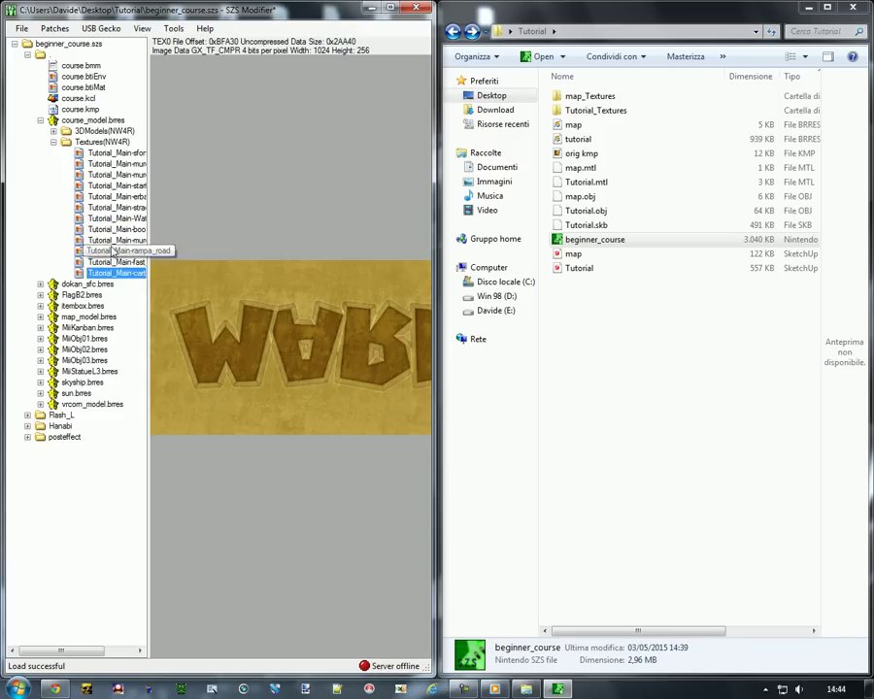
click(114, 262)
click(114, 250)
click(115, 239)
click(114, 251)
click(115, 240)
click(115, 230)
click(115, 207)
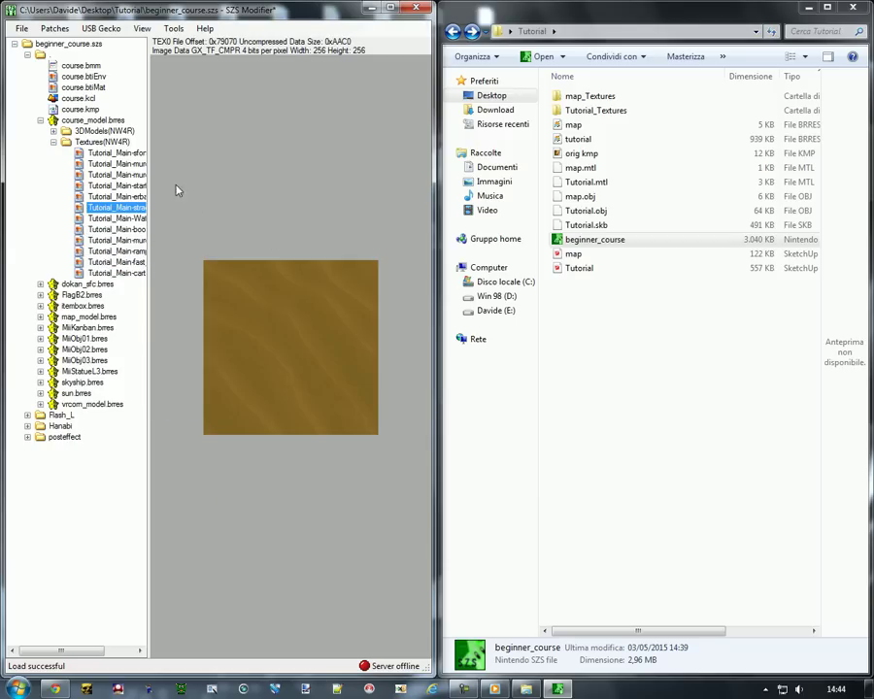
- Collapse the texture list of course_model.brres and save beginner_course.szs
click(54, 143)
click(20, 28)
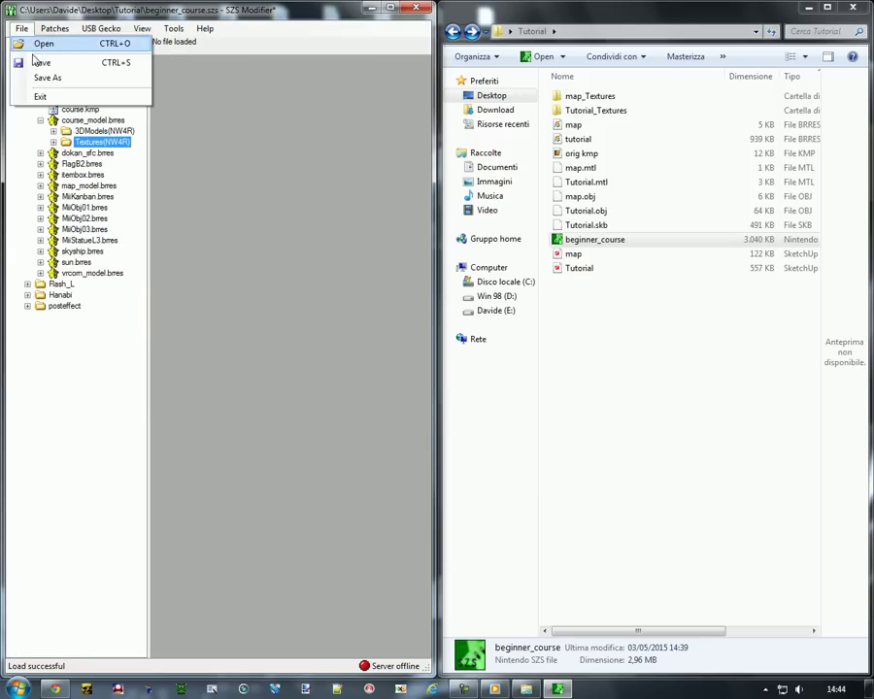
click(39, 62)
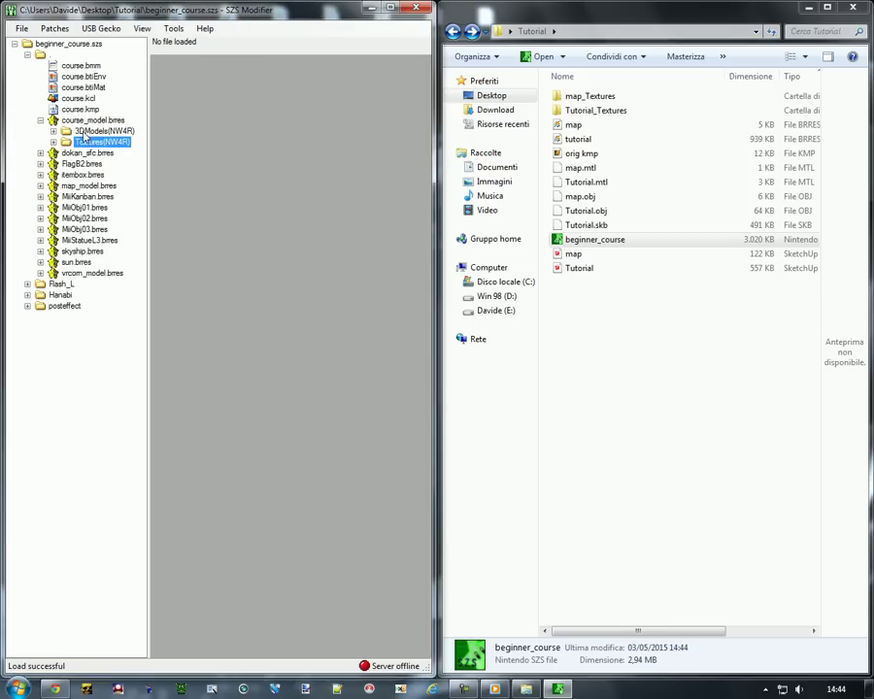
- Load the 3D model of course_model.brres in the Model Editor and frame the track in the view
double_click(85, 132)
double_click(94, 143)
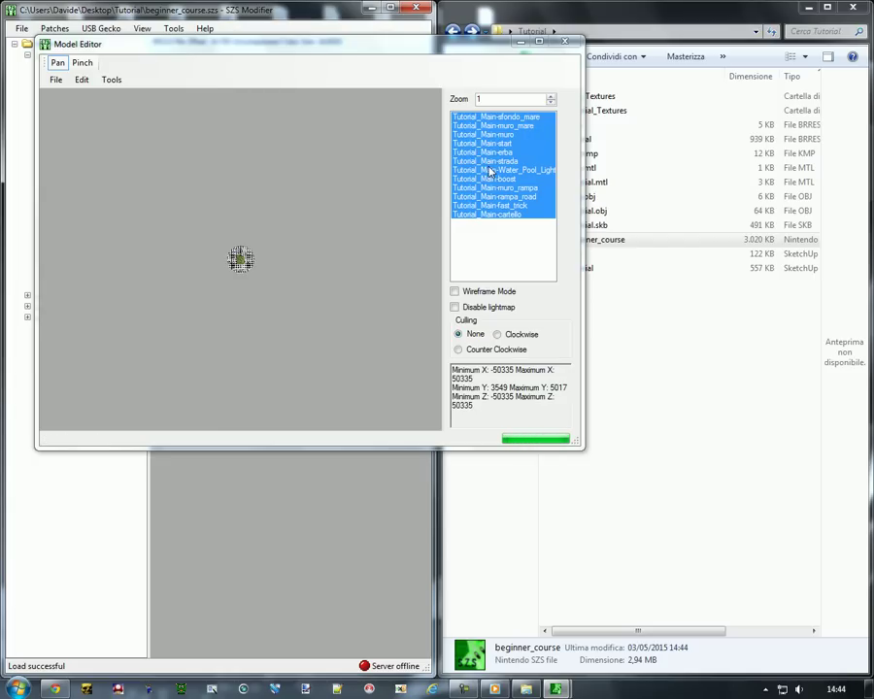
scroll(510, 98, up, 15)
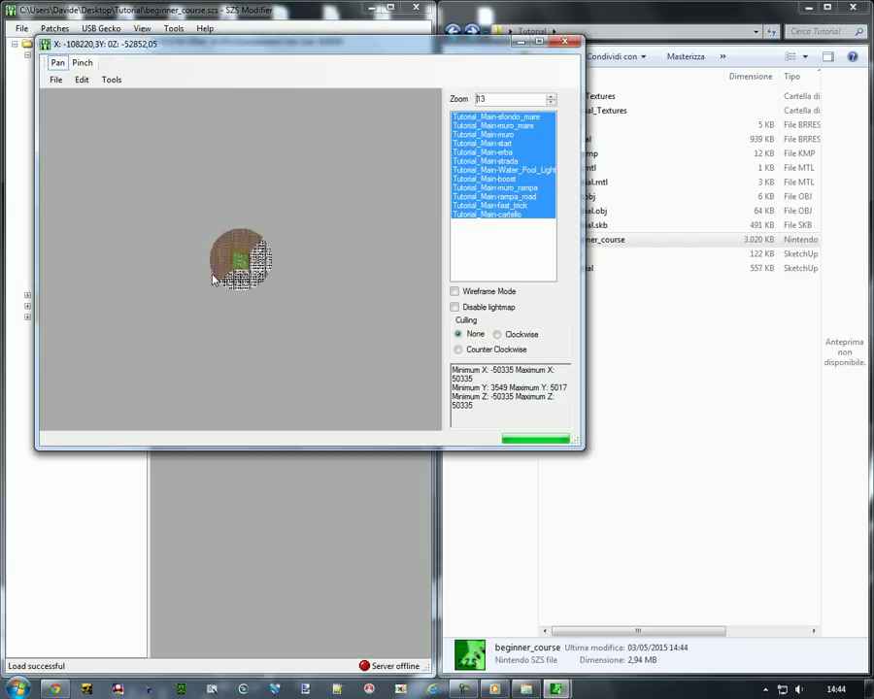
drag(320, 276, 417, 233)
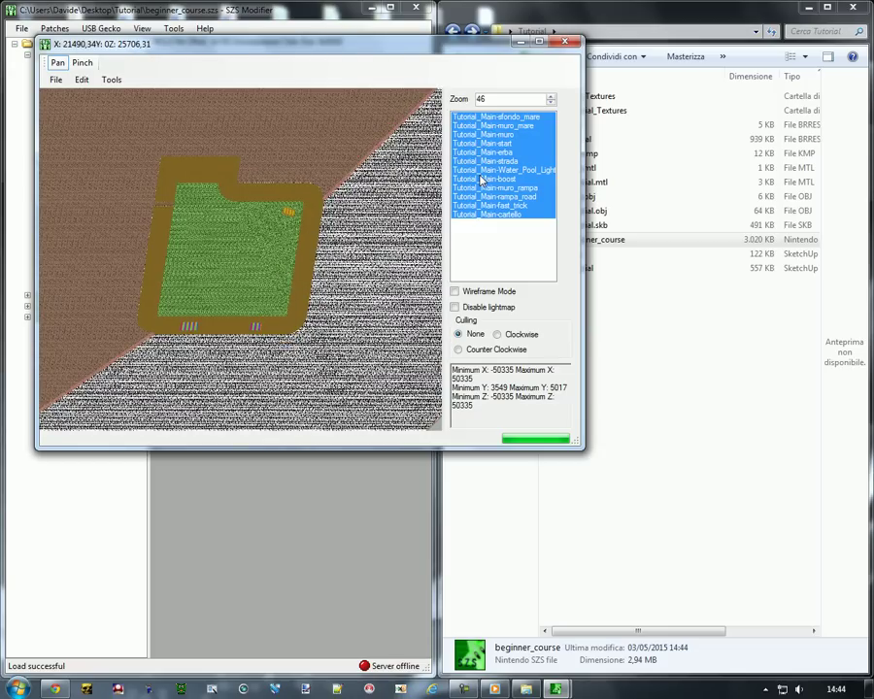
- Examine the sfondo_mare polygon alone, then the start, erba, Water_Pool_Light, rampa_road and fast_trick polygons together
click(488, 118)
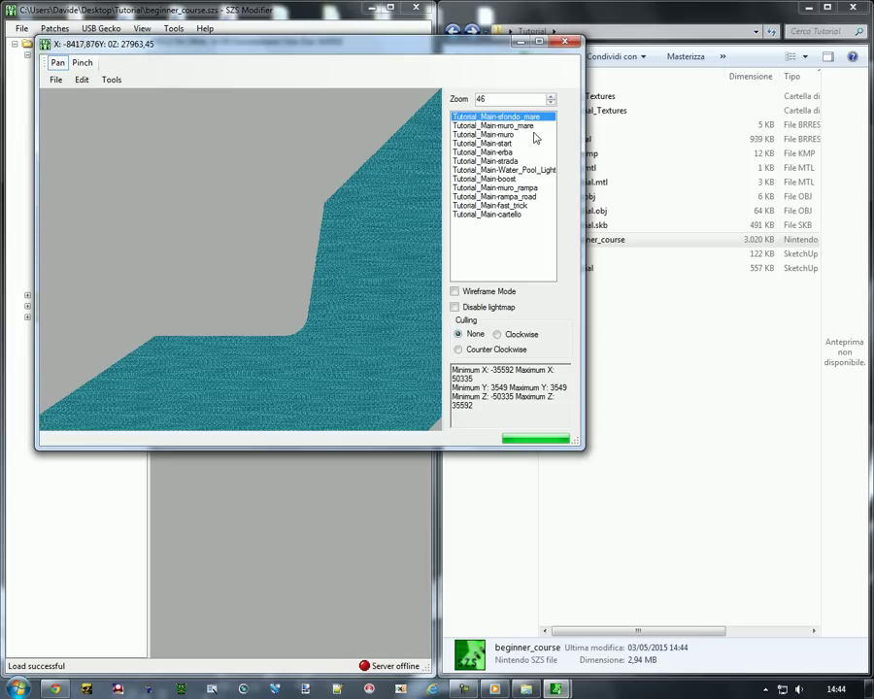
click(110, 80)
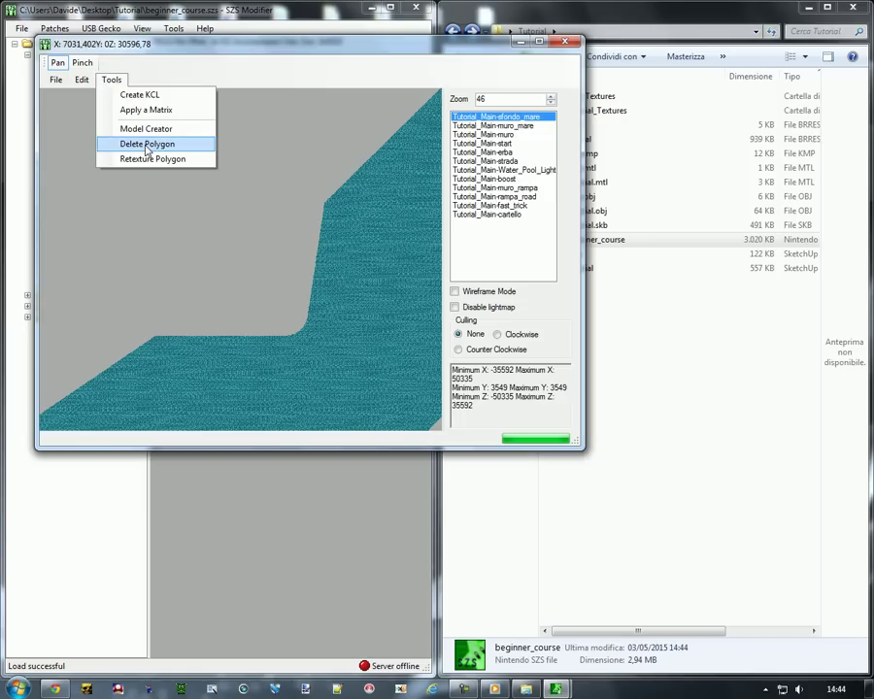
click(500, 122)
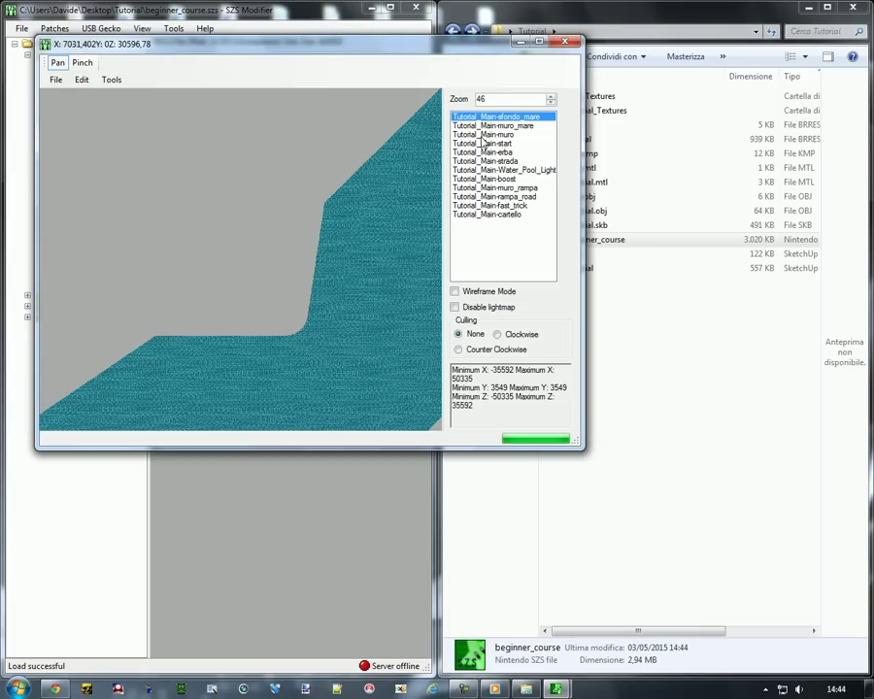
ctrl+click(483, 118)
ctrl+click(482, 143)
ctrl+click(482, 152)
ctrl+click(480, 169)
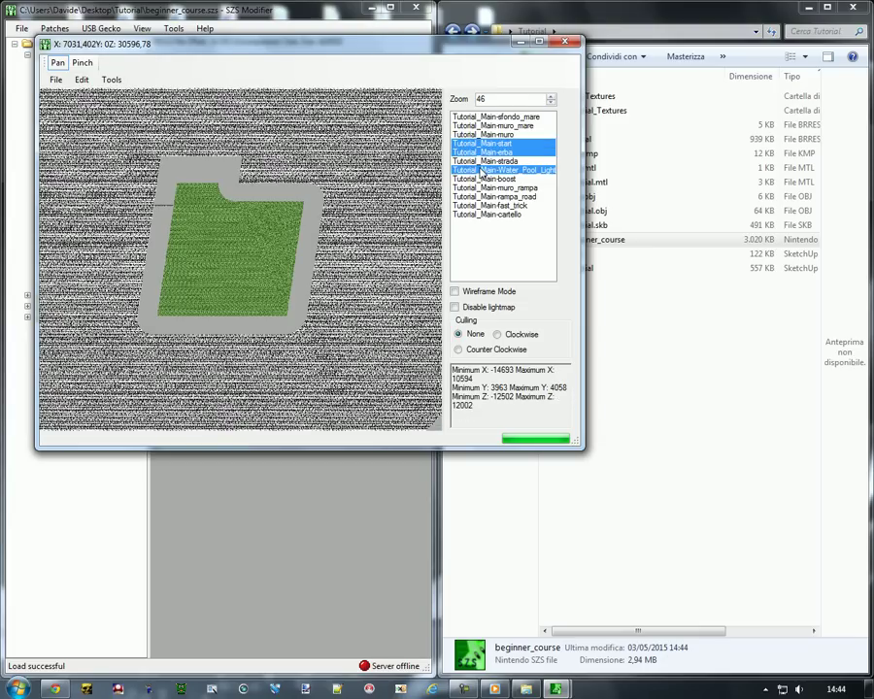
ctrl+click(482, 205)
ctrl+click(457, 196)
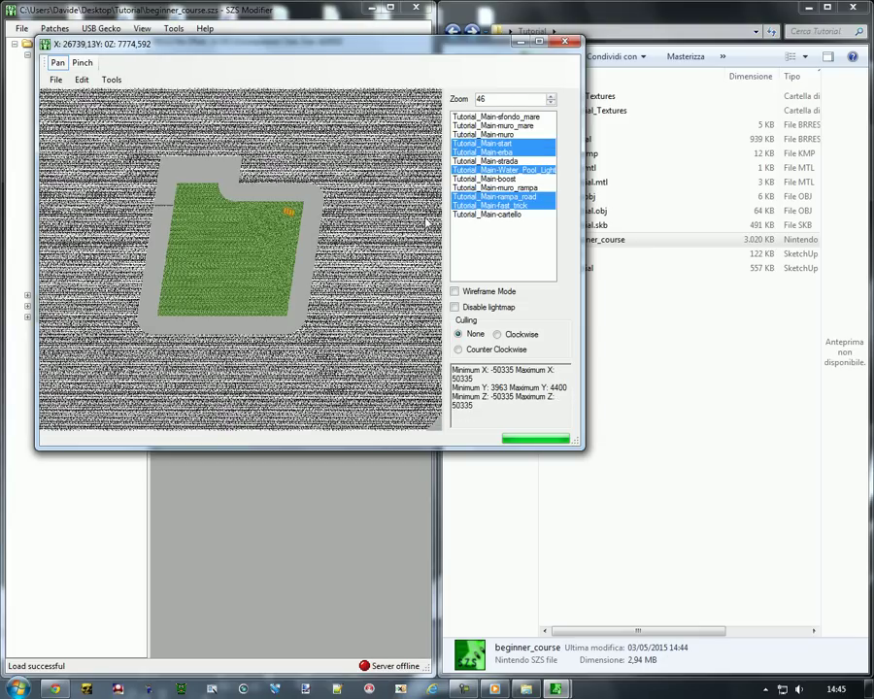
- Isolate the rampa_road polygon and add cartello, fast_trick, muro_rampa and start to the displayed polygons
click(481, 197)
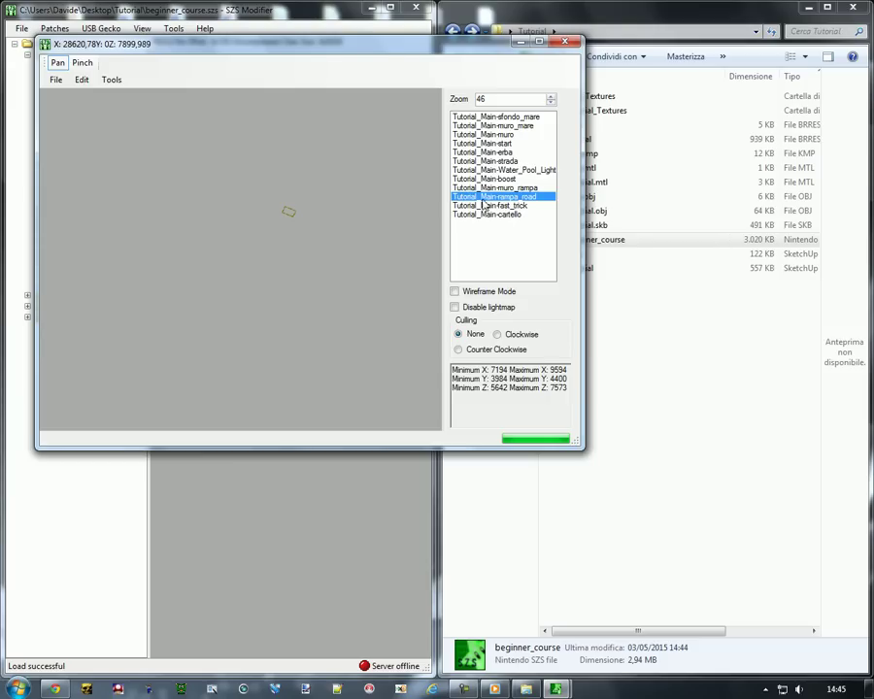
mouse_move(484, 204)
mouse_down()
mouse_move(496, 128)
mouse_move(484, 196)
mouse_up()
ctrl+click(483, 214)
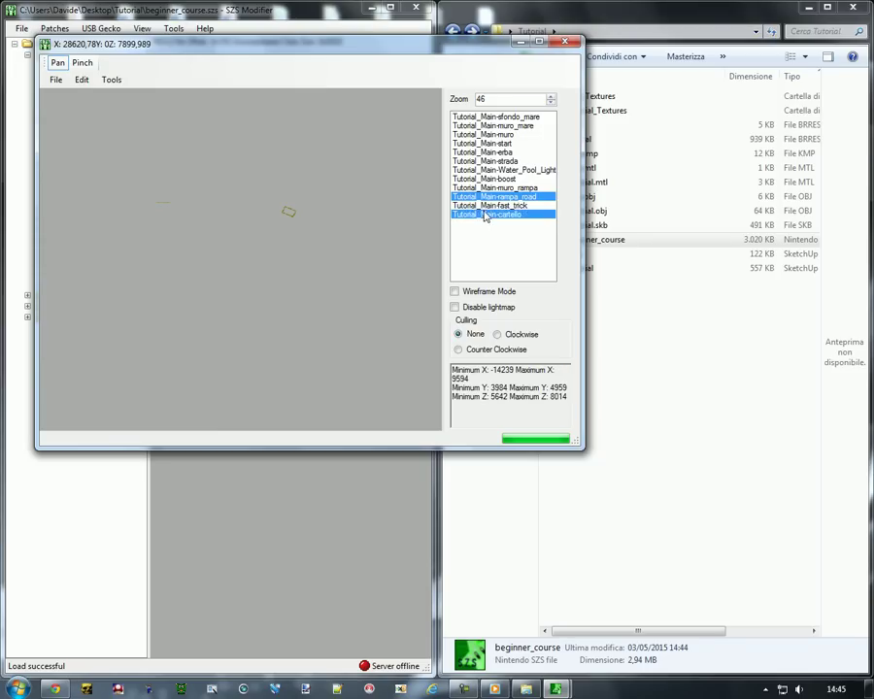
ctrl+click(485, 205)
ctrl+click(491, 187)
ctrl+click(482, 143)
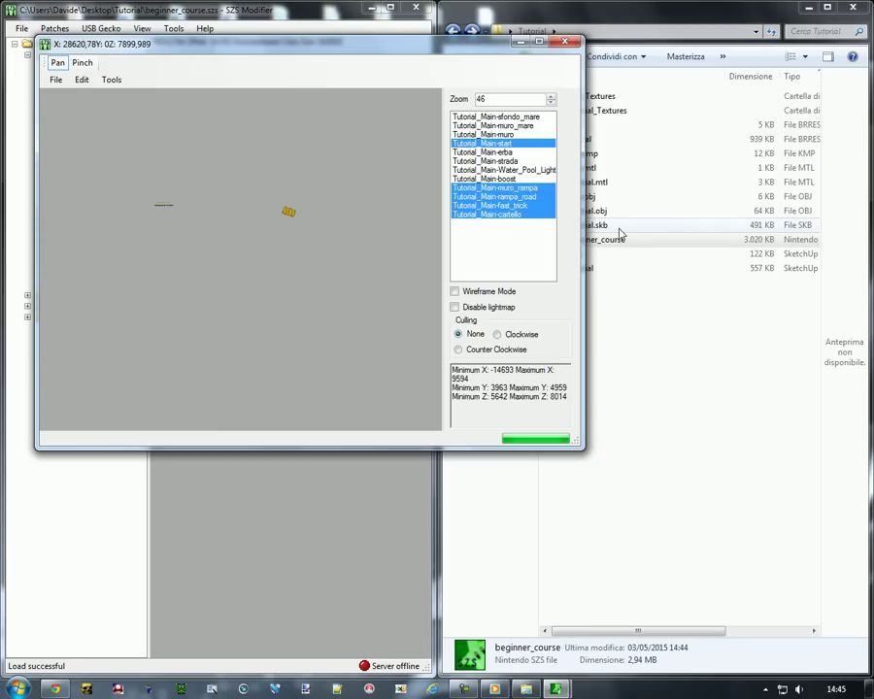
- Select all the polygons from sfondo_mare to cartello and start creating a KCL for course.kcl from them
click(486, 249)
drag(485, 205, 499, 117)
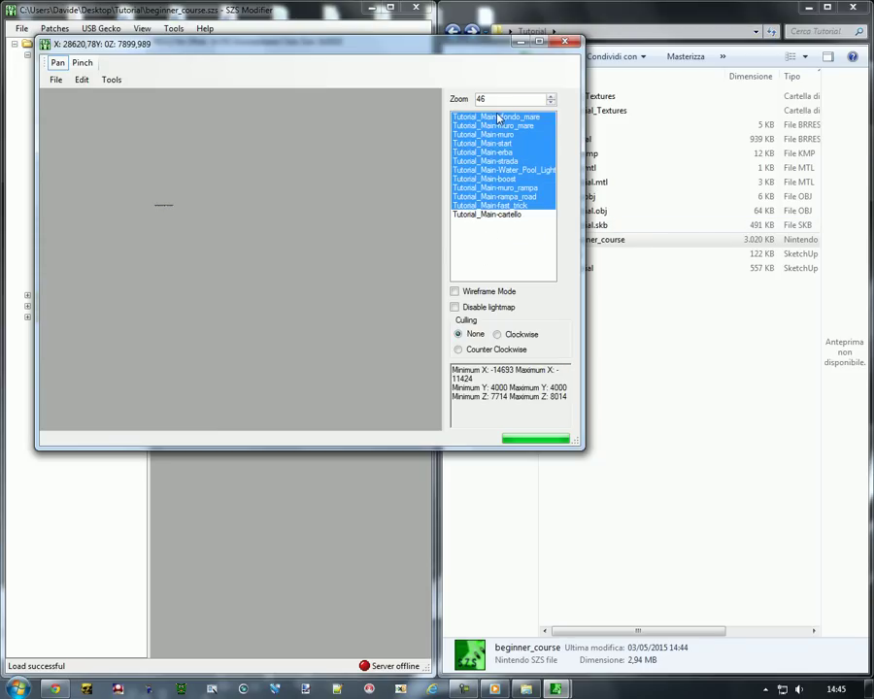
click(490, 223)
drag(489, 223, 480, 99)
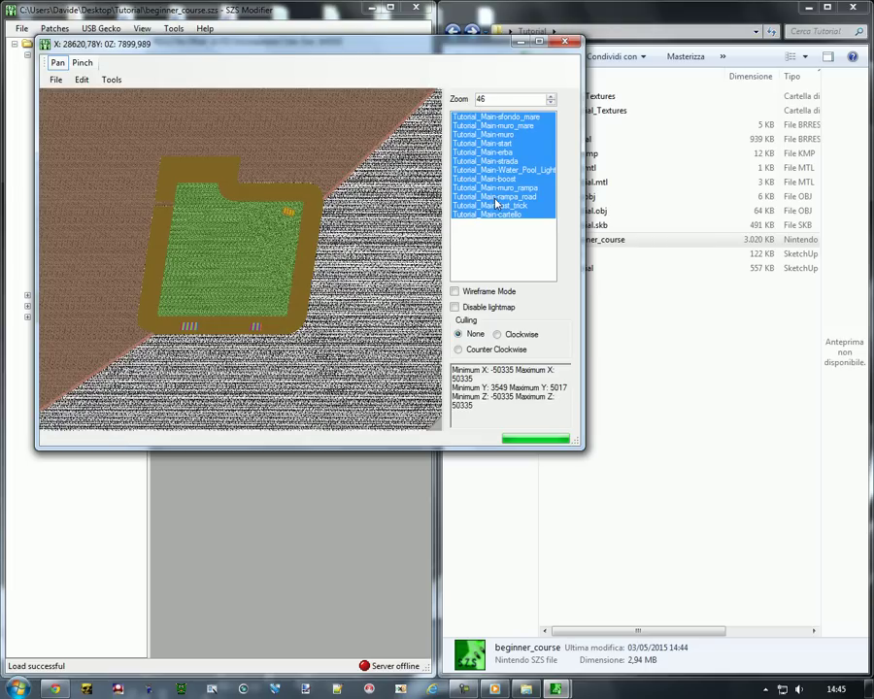
click(110, 80)
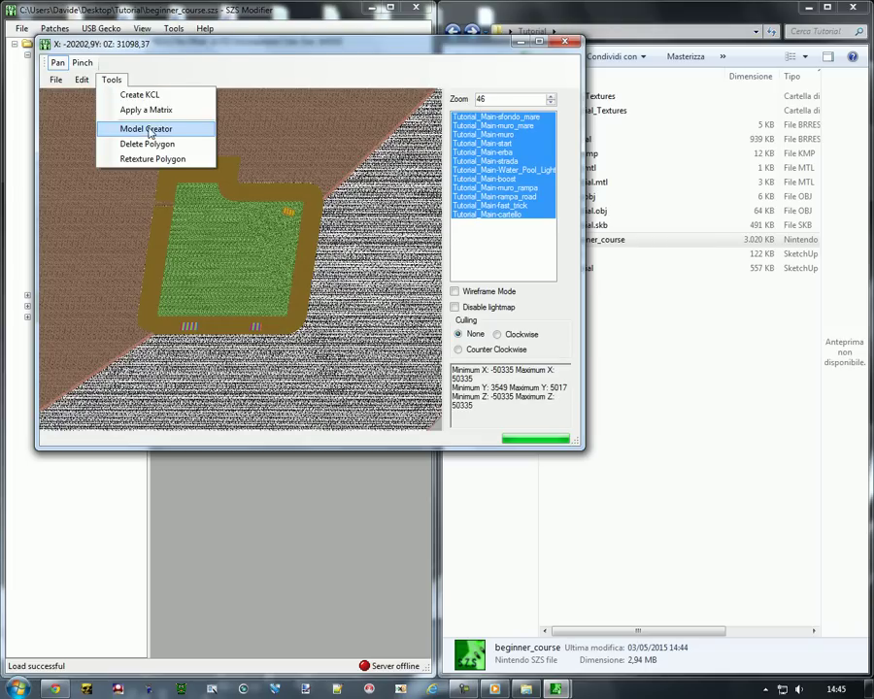
click(58, 79)
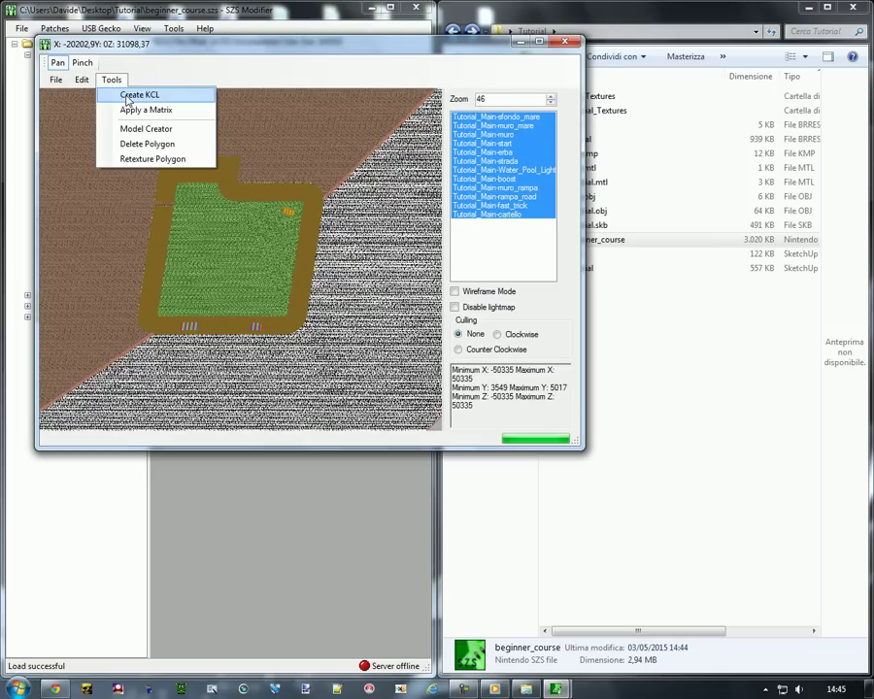
click(128, 93)
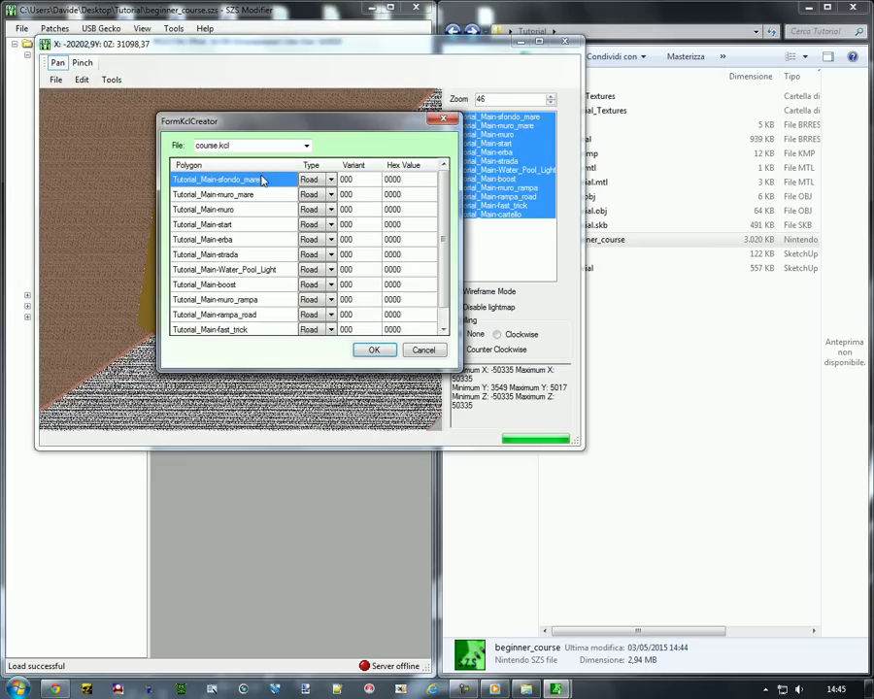
- Set the collision type of Tutorial_Main-sfondo_mare to Solid fall and of Tutorial_Main-muro_mare and Tutorial_Main-muro to Wall
click(332, 184)
click(331, 182)
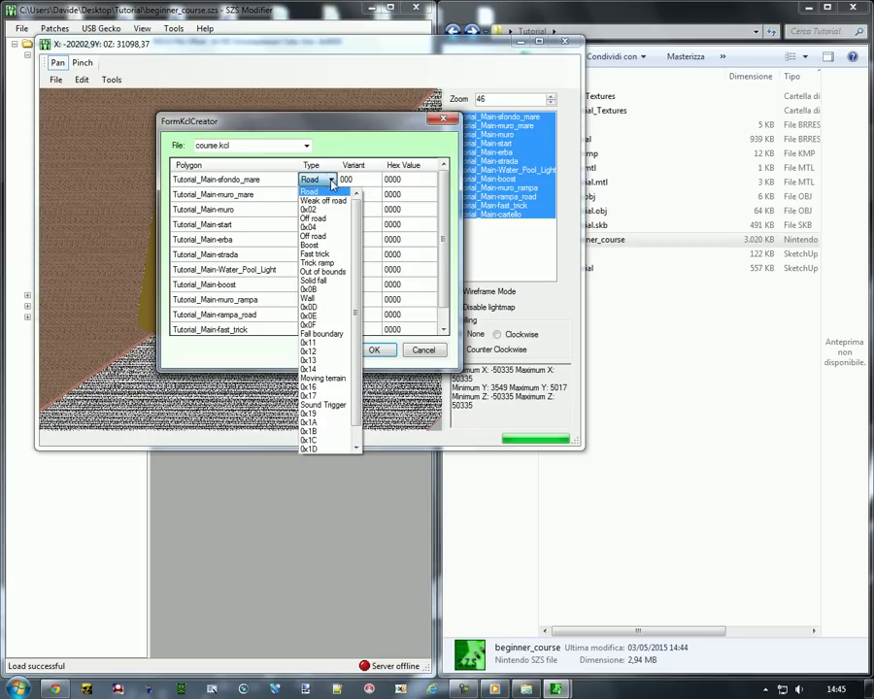
click(312, 280)
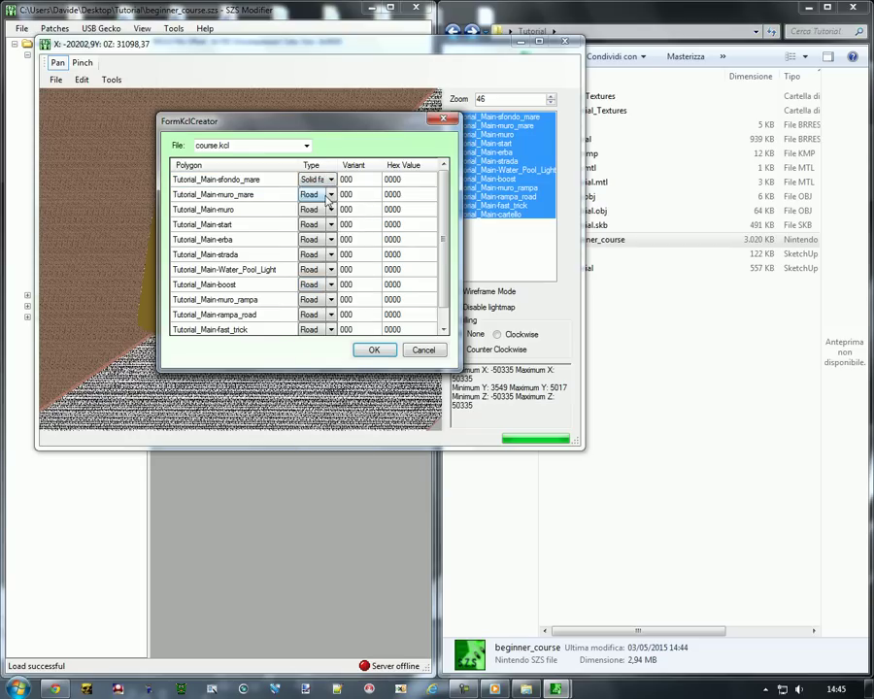
click(329, 195)
click(312, 257)
click(299, 213)
click(329, 211)
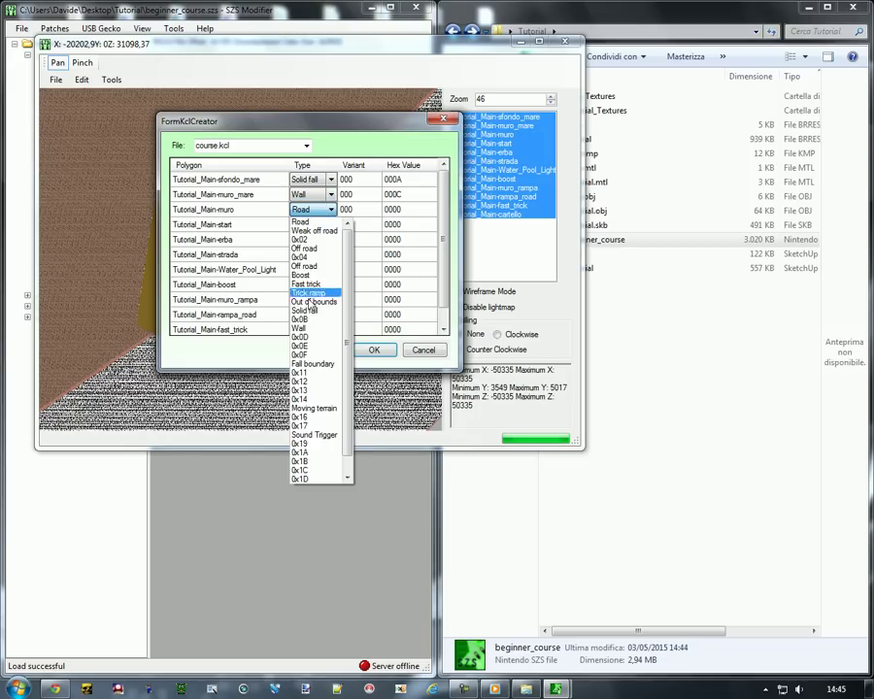
click(311, 328)
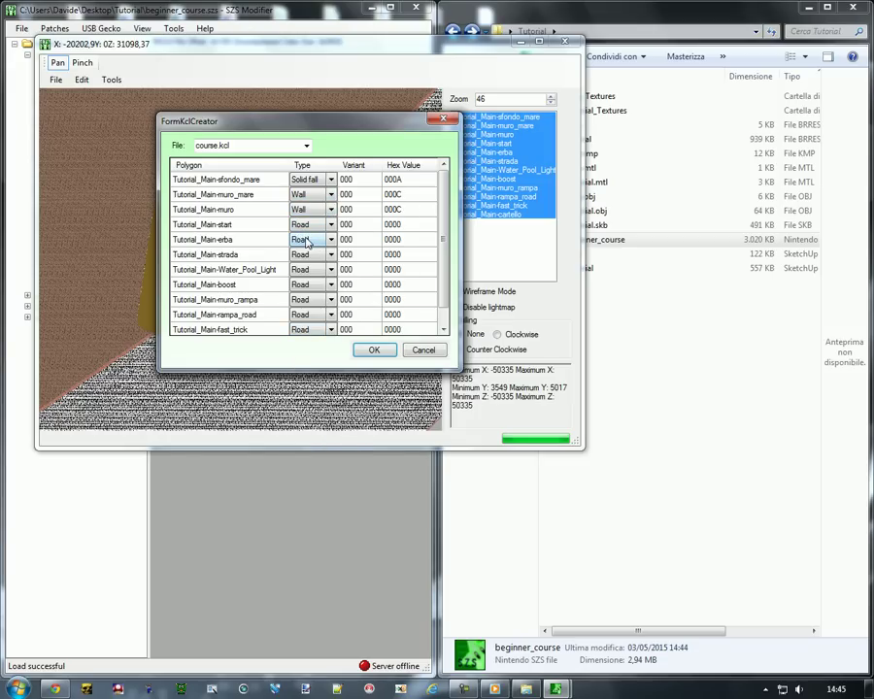
- Set the collision type of Tutorial_Main-erba to 0x04 and of Tutorial_Main-Water_Pool_Light to 0x1A with variant 002
click(307, 241)
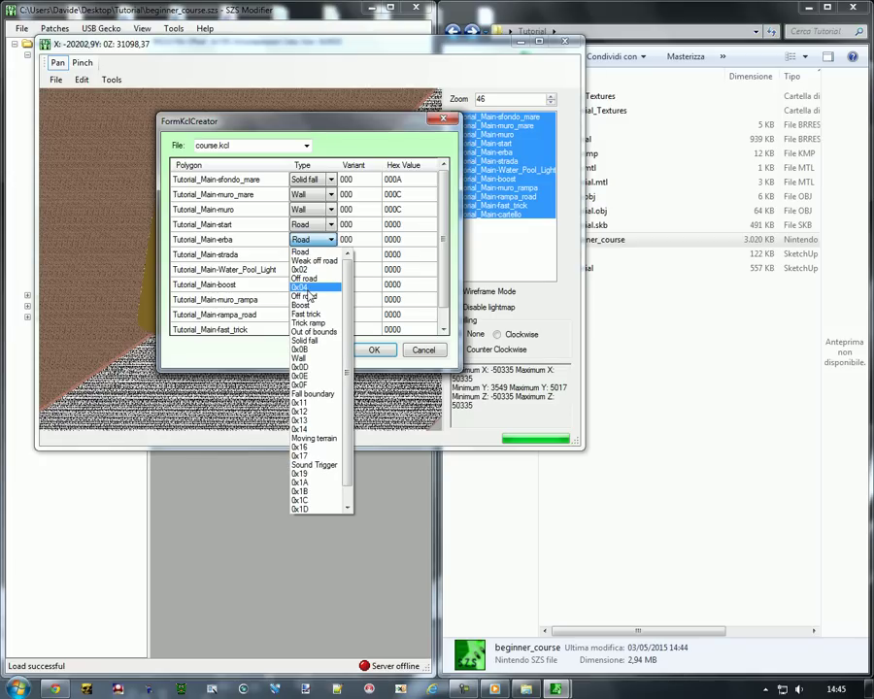
click(306, 289)
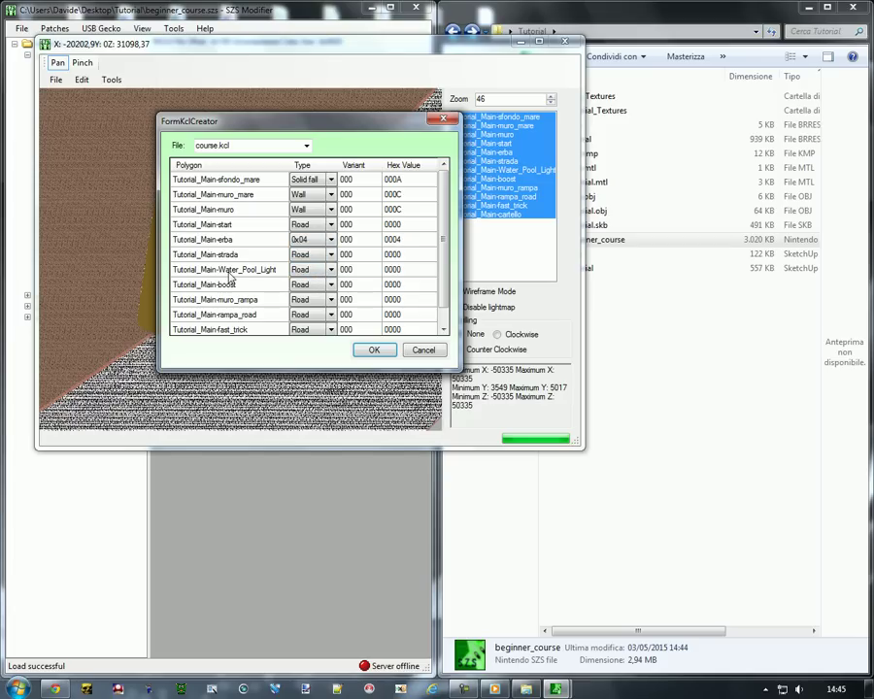
click(312, 272)
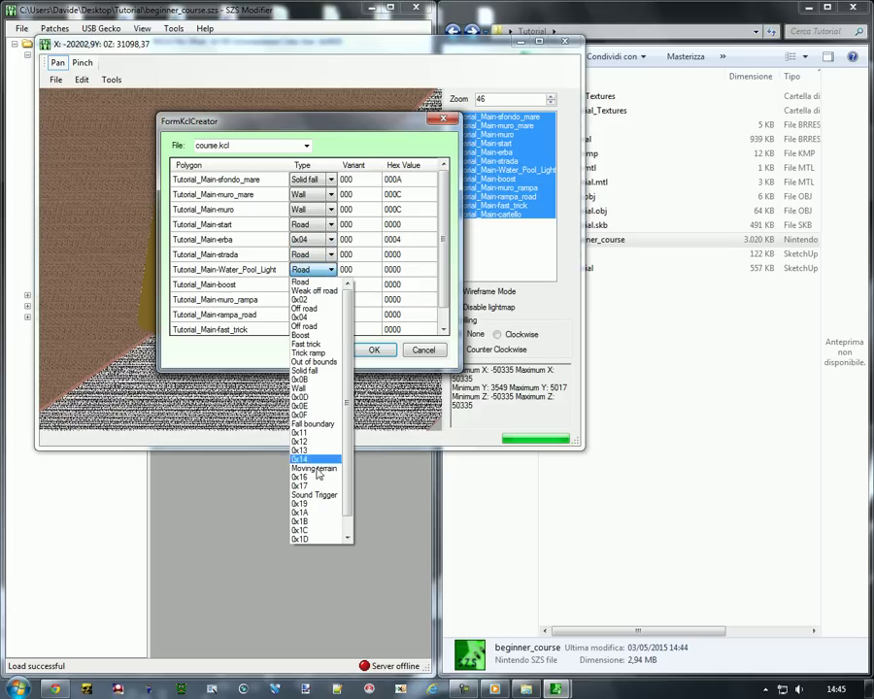
click(308, 513)
click(349, 276)
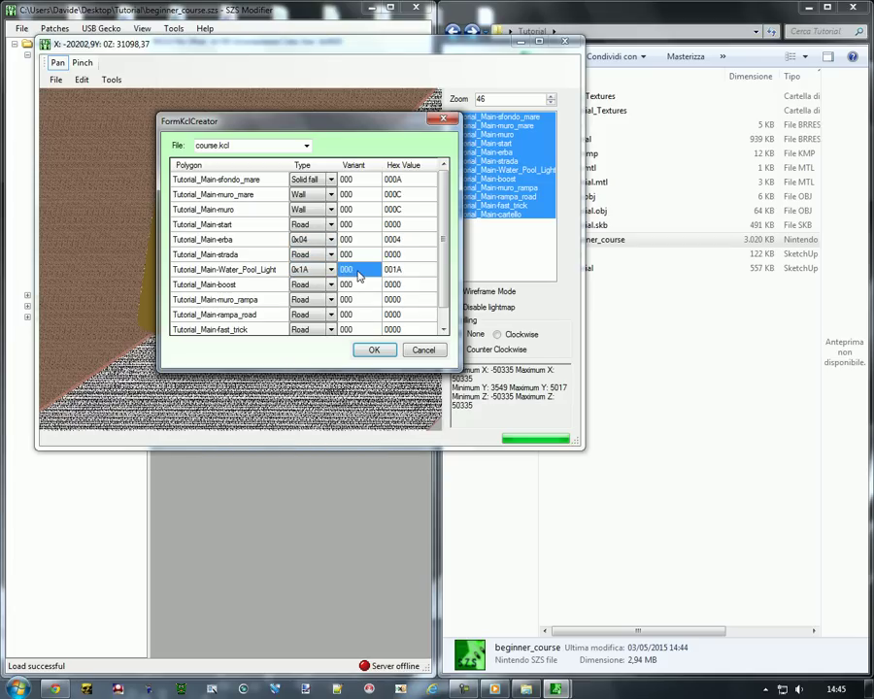
click(340, 276)
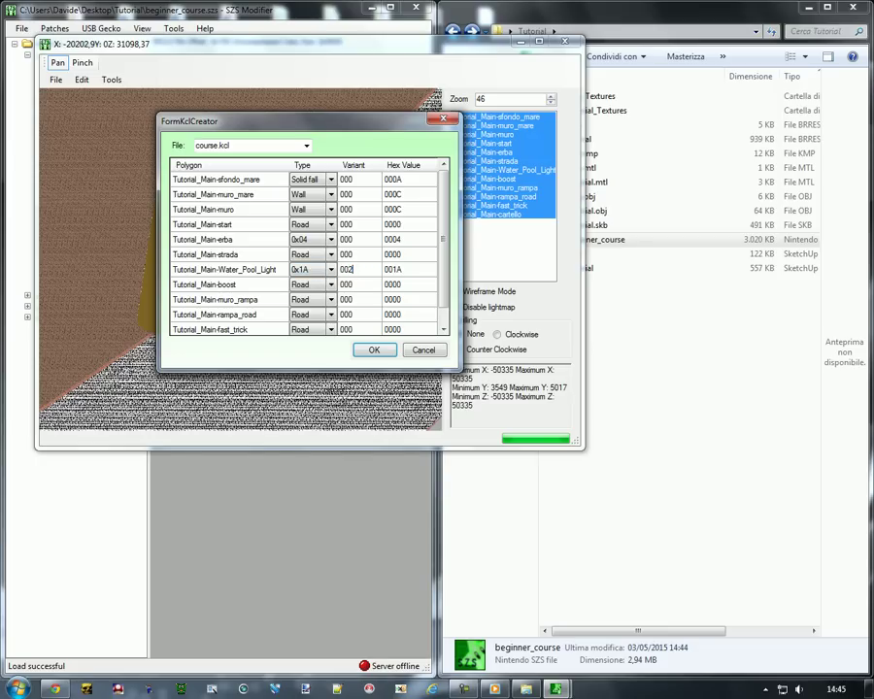
click(313, 272)
- Set the collision type of Tutorial_Main-boost to Boost and of Tutorial_Main-muro_rampa to Wall
click(315, 287)
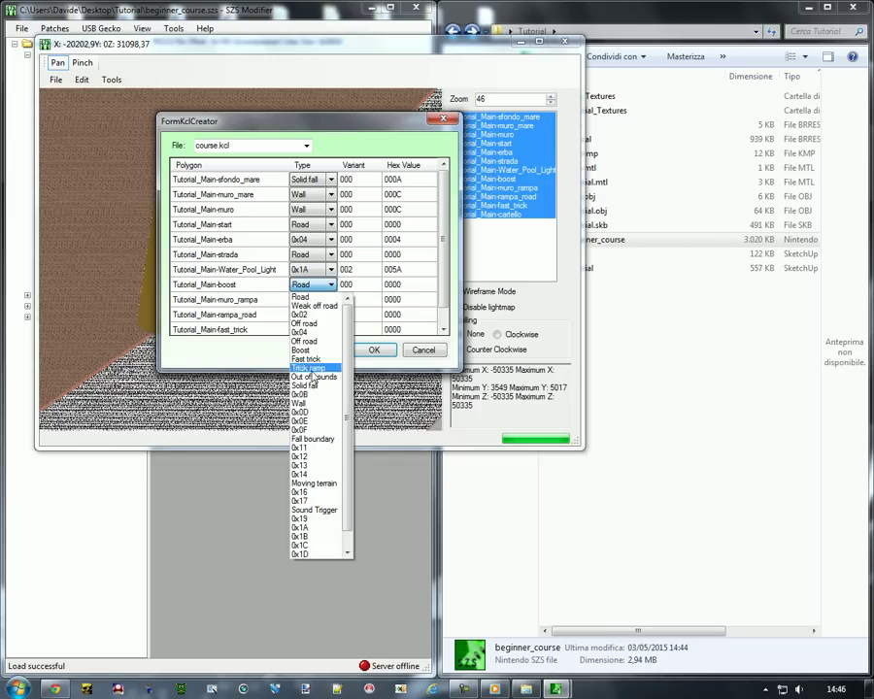
click(302, 350)
click(297, 301)
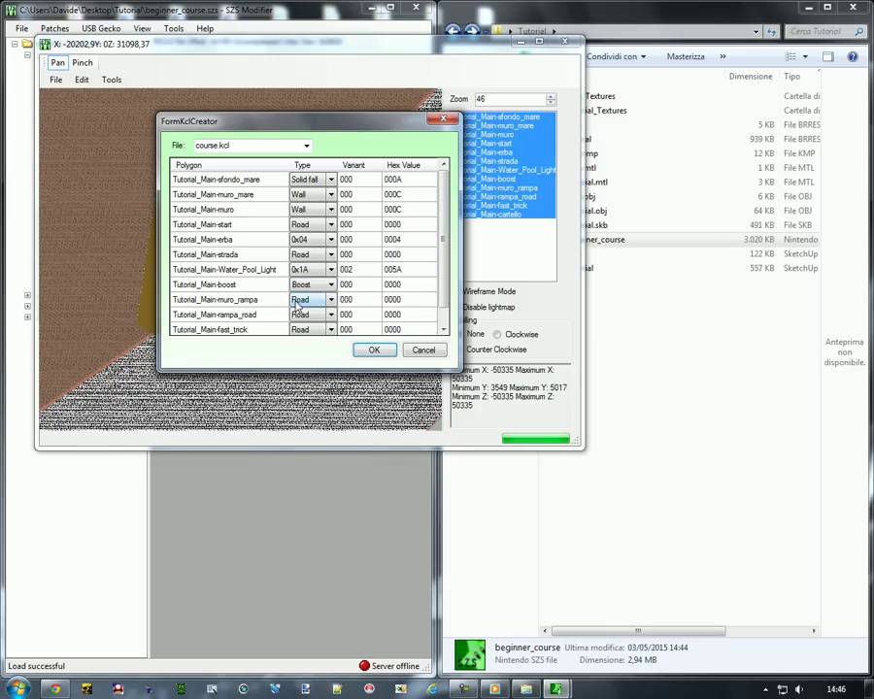
click(309, 301)
click(310, 301)
click(307, 422)
- Set the collision type of Tutorial_Main-fast_trick to Fast trick
click(309, 315)
scroll(379, 320, down, 1)
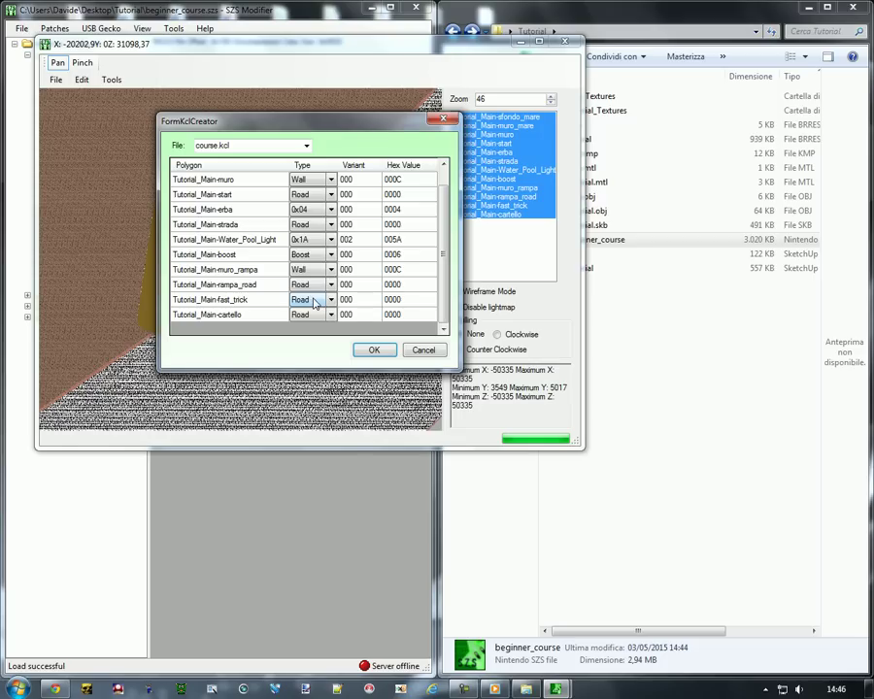
click(314, 302)
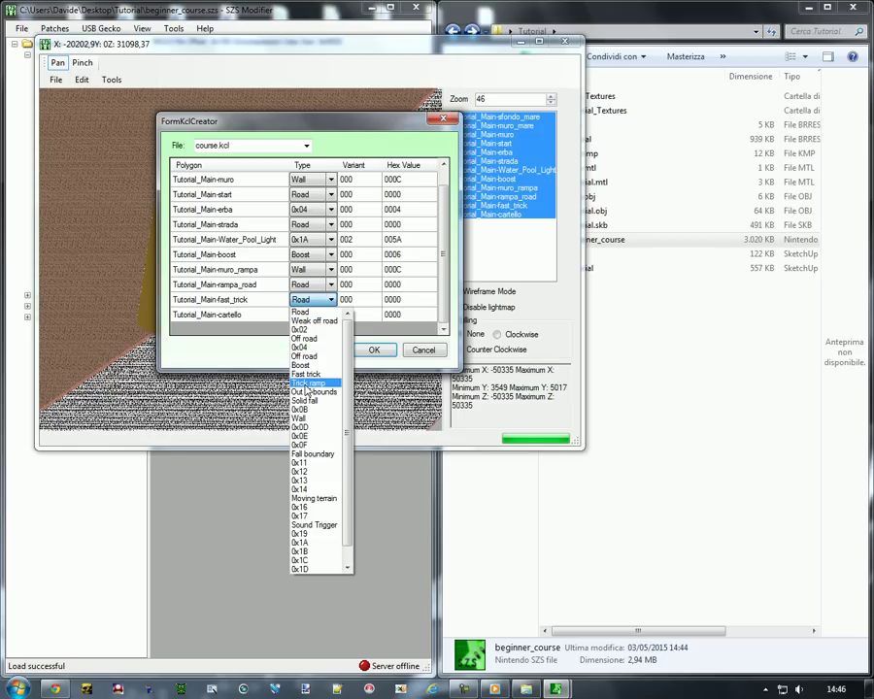
click(306, 374)
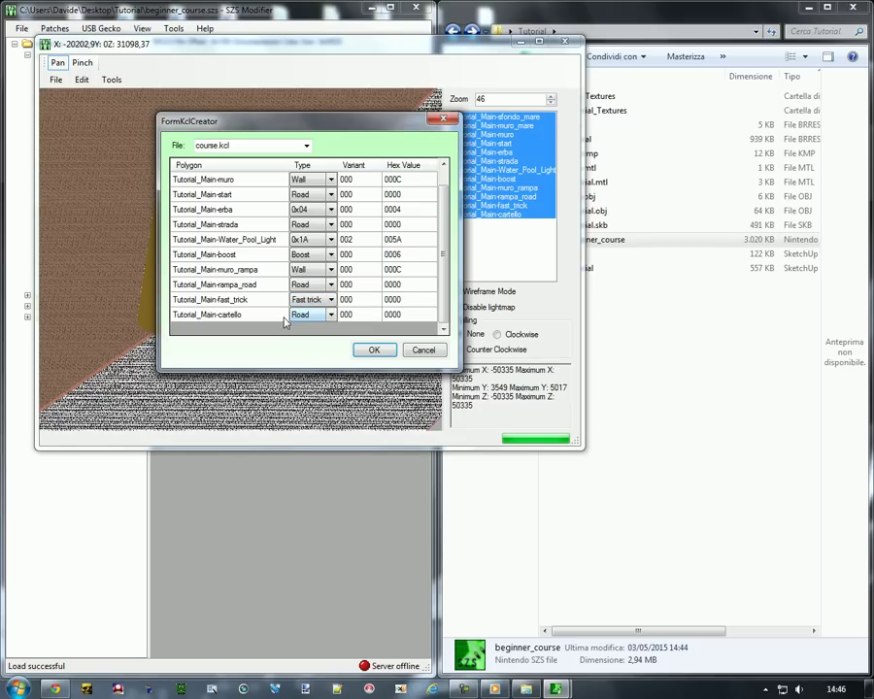
- Set the collision type of Tutorial_Main-cartello to Wall and generate course.kcl from the polygon settings
click(312, 316)
click(311, 321)
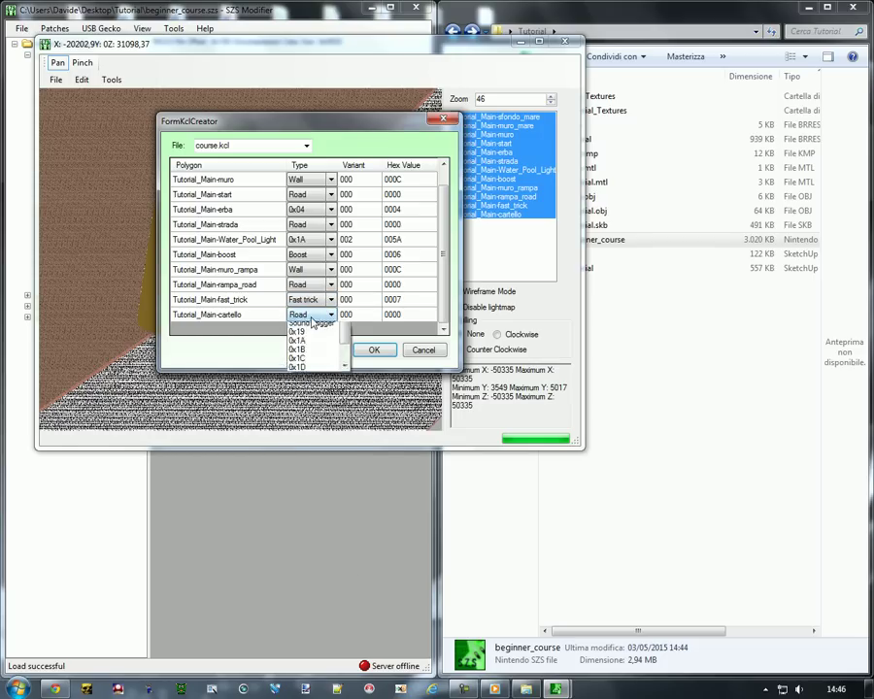
click(309, 427)
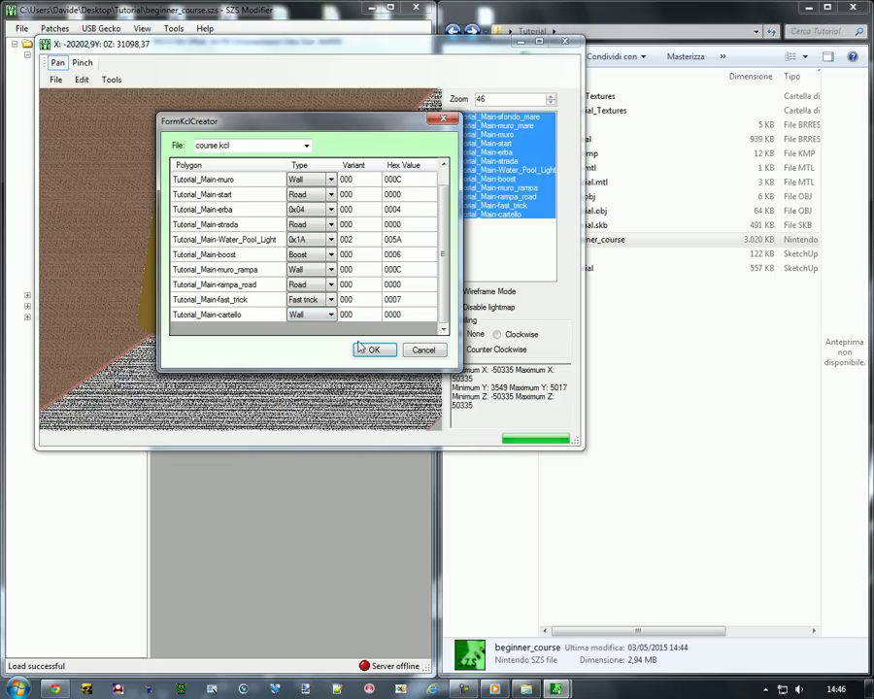
click(366, 349)
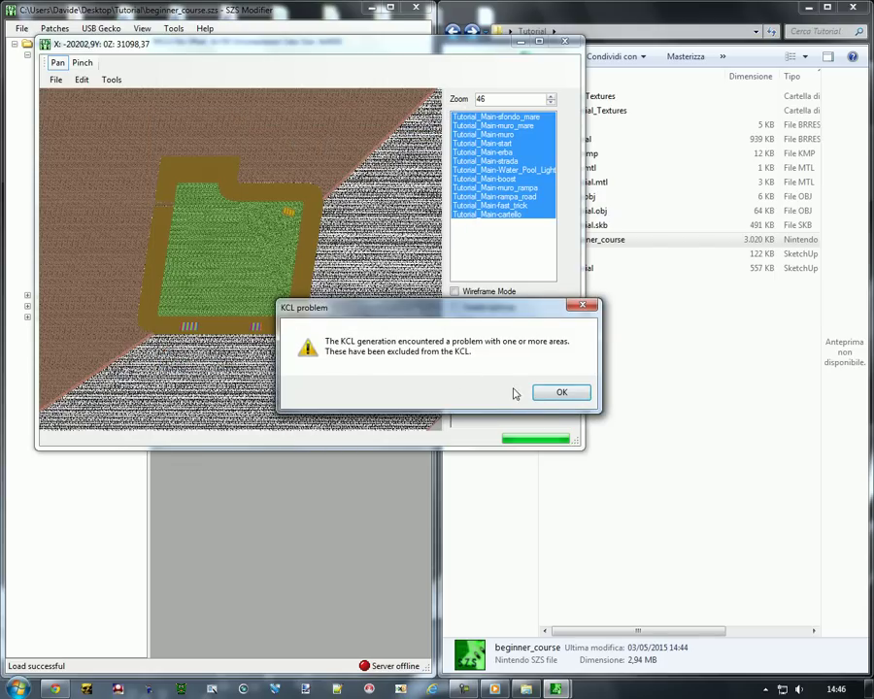
click(557, 393)
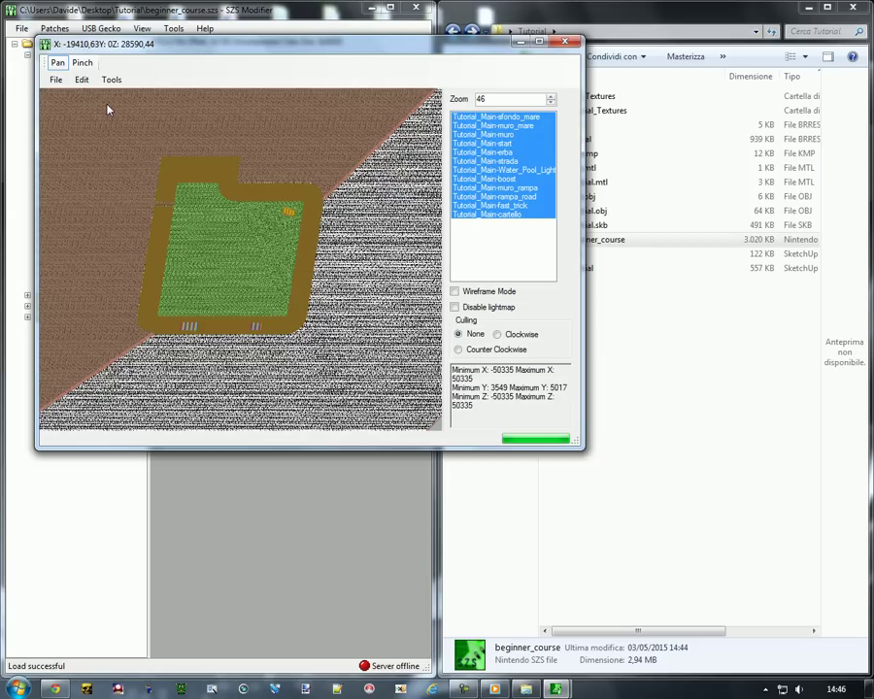
- Save the course model, close its viewer, and save the beginner_course.szs archive
click(55, 79)
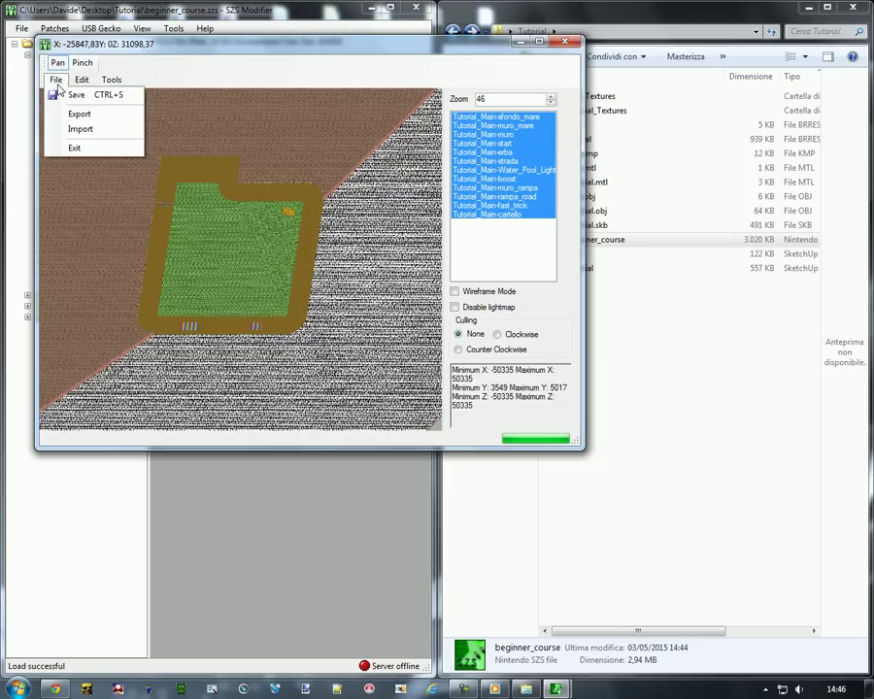
click(72, 95)
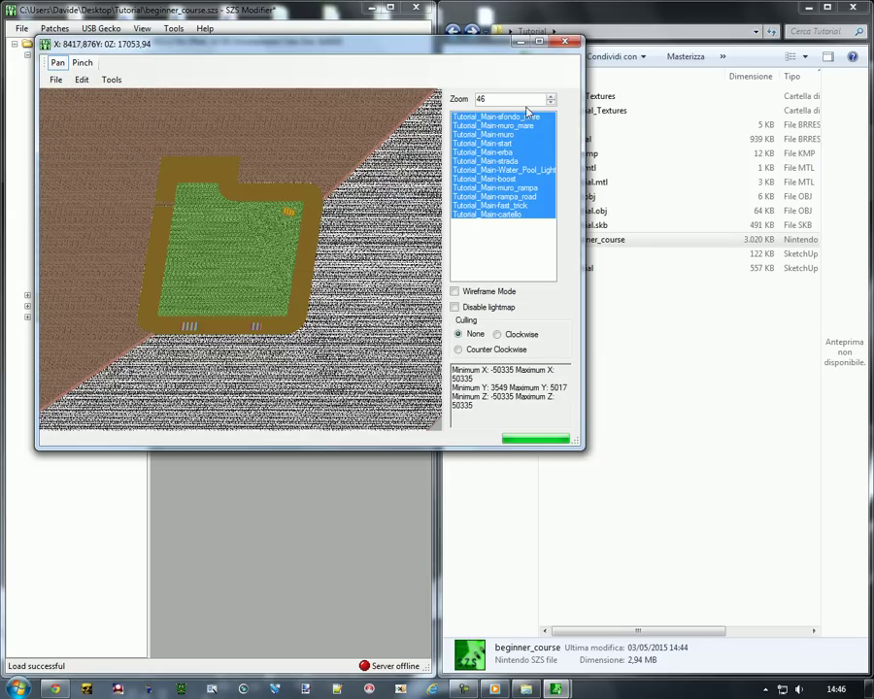
click(568, 43)
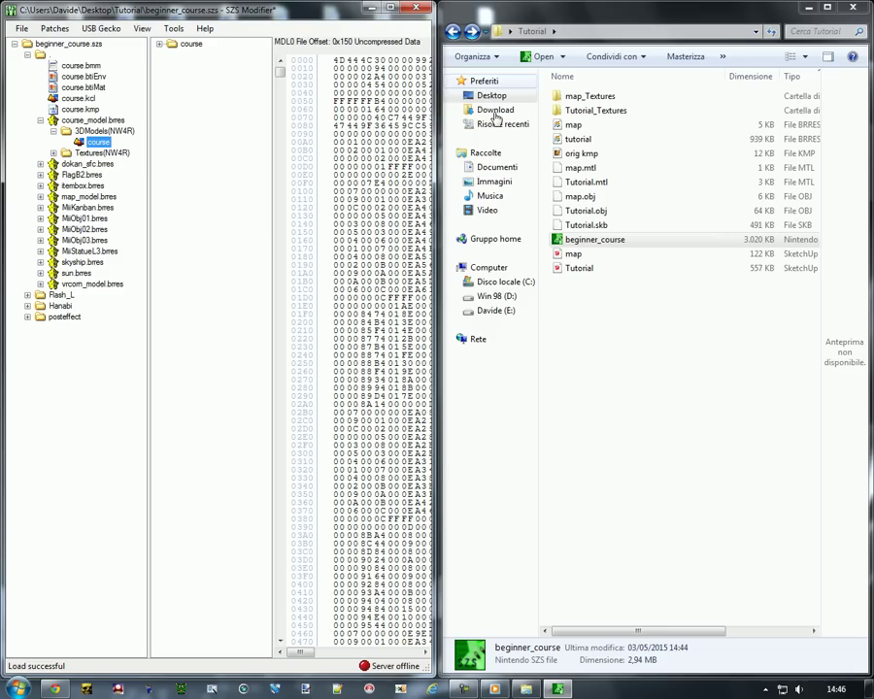
click(21, 29)
click(42, 62)
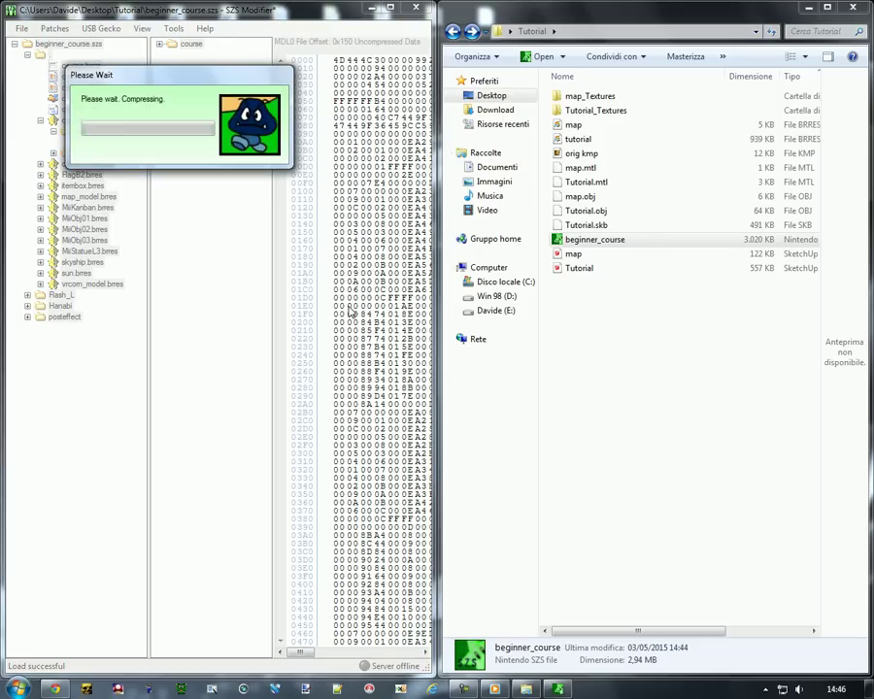
- Open KCL Editor and create a new collision file
click(18, 689)
click(39, 580)
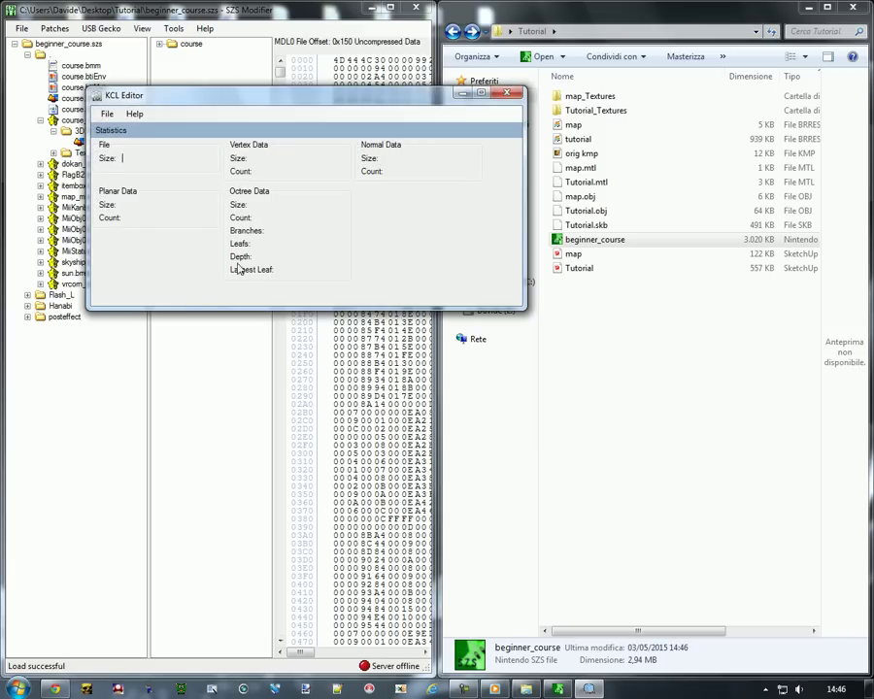
click(107, 115)
click(118, 128)
- Import the Wavefront model Tutorial.obj from the Tutorial folder on the Desktop into the new collision file
click(107, 115)
mouse_move(139, 197)
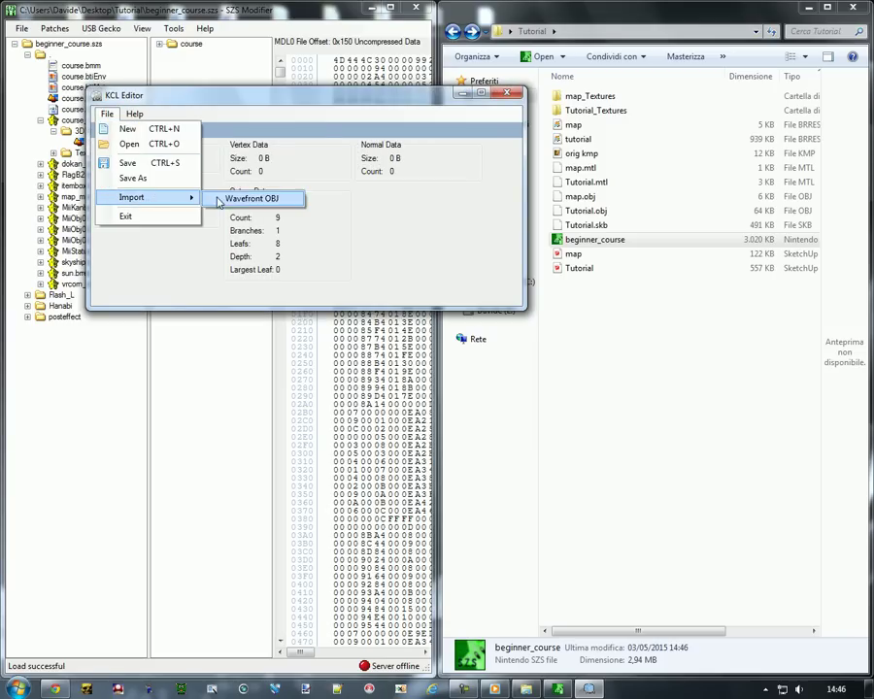
click(223, 197)
click(282, 146)
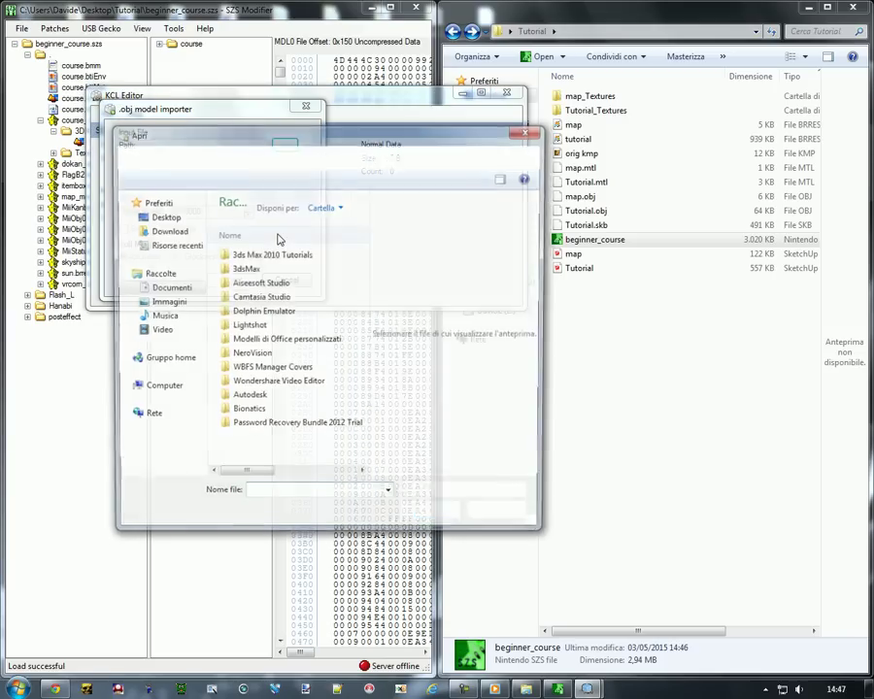
click(163, 216)
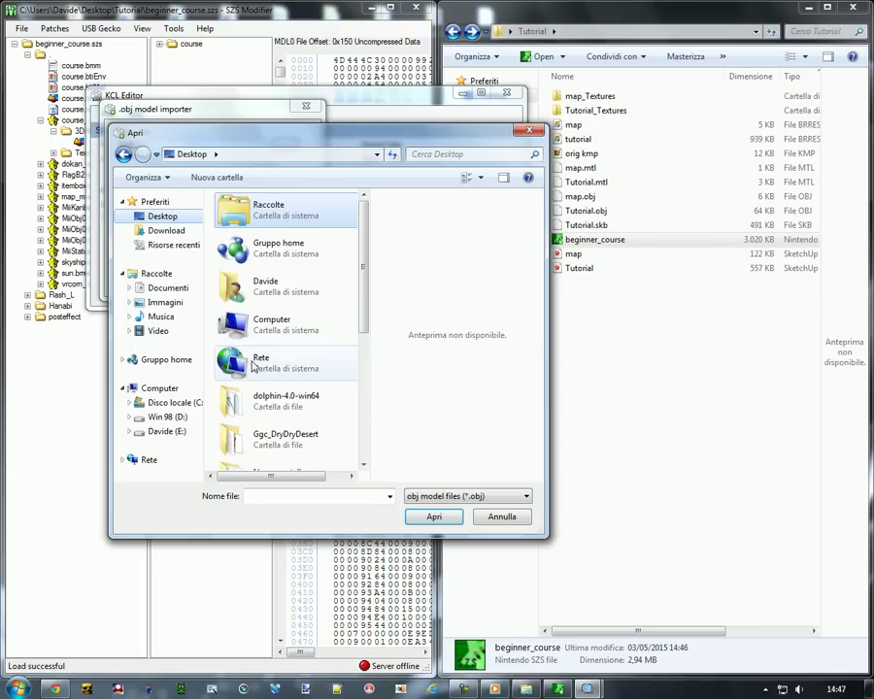
drag(365, 297, 353, 404)
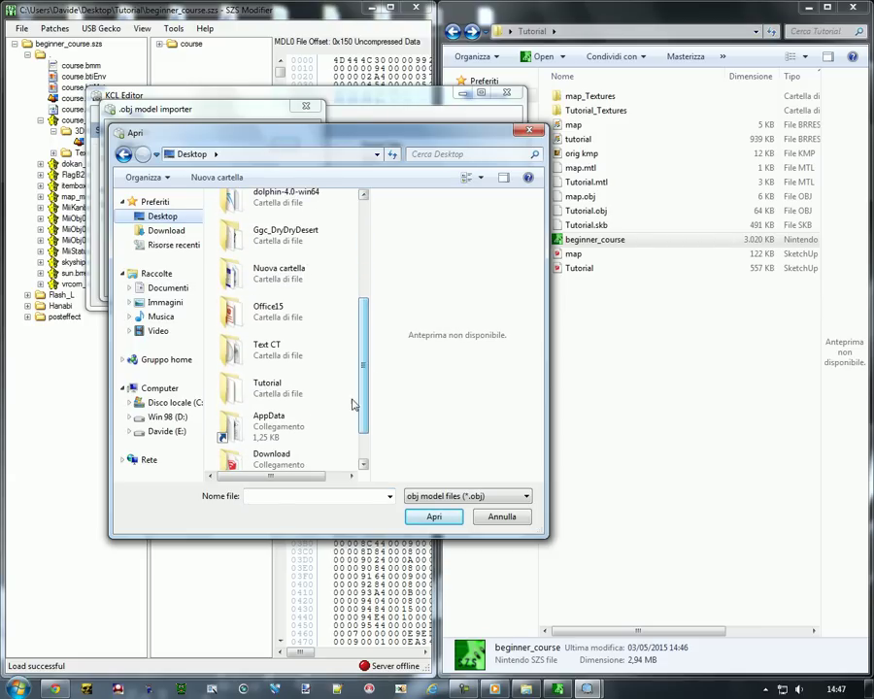
double_click(245, 400)
click(249, 262)
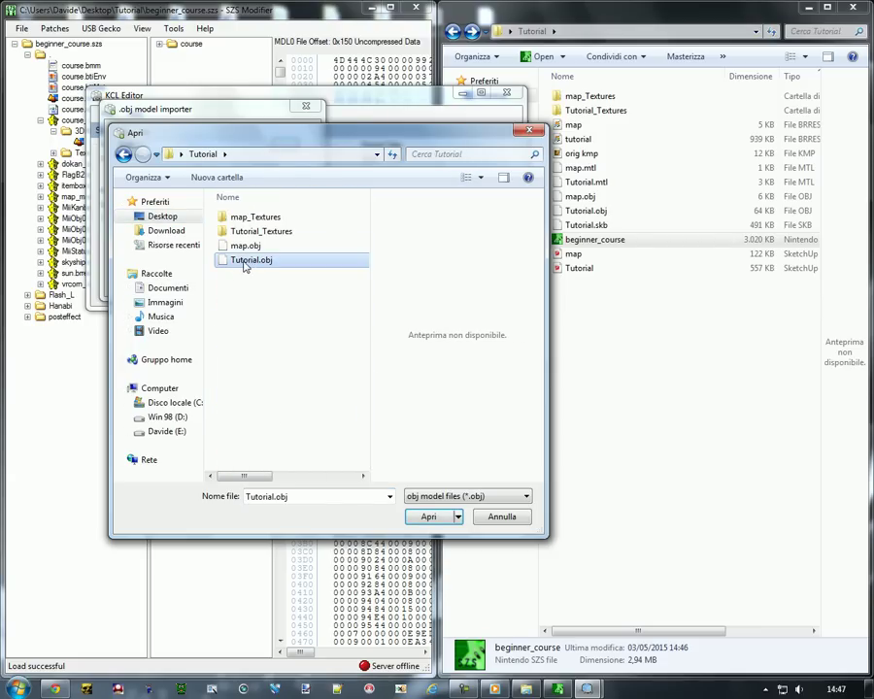
double_click(257, 262)
click(231, 280)
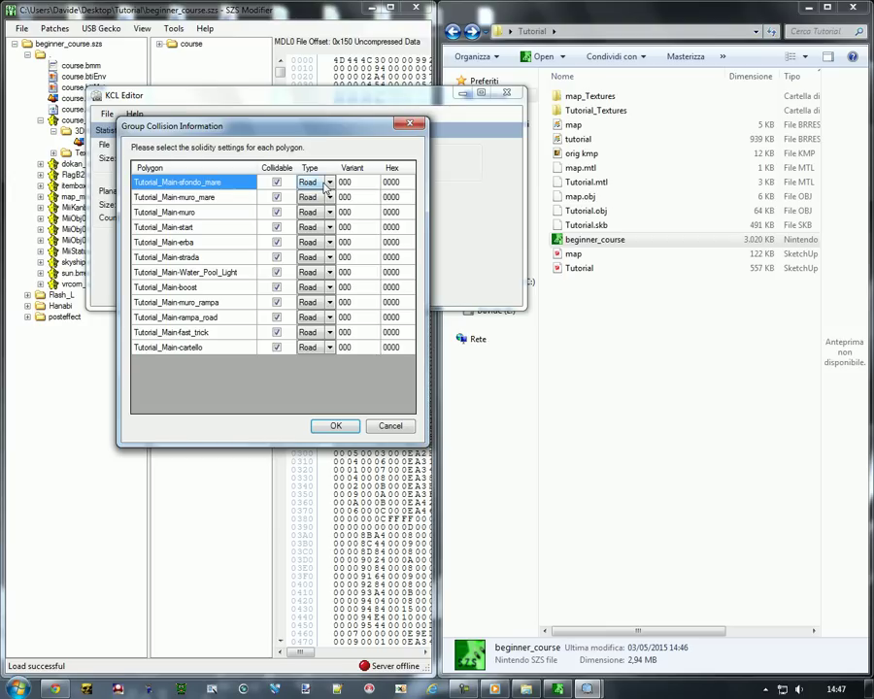
- Set the collision type of Tutorial_Main-sfondo_mare to Solid fall and of Tutorial_Main-muro_mare and Tutorial_Main-muro to Wall (0xC)
click(329, 183)
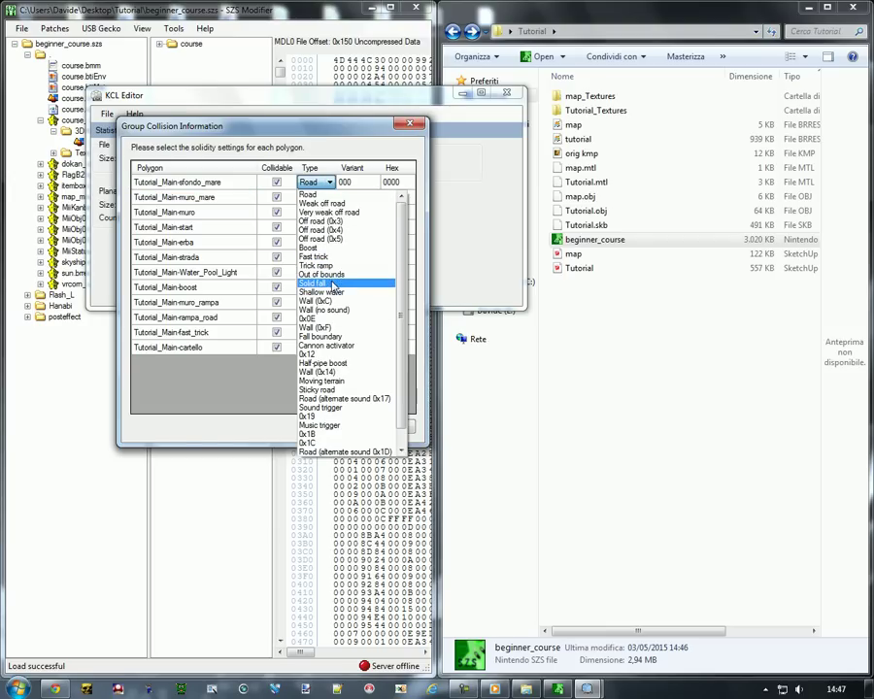
click(325, 283)
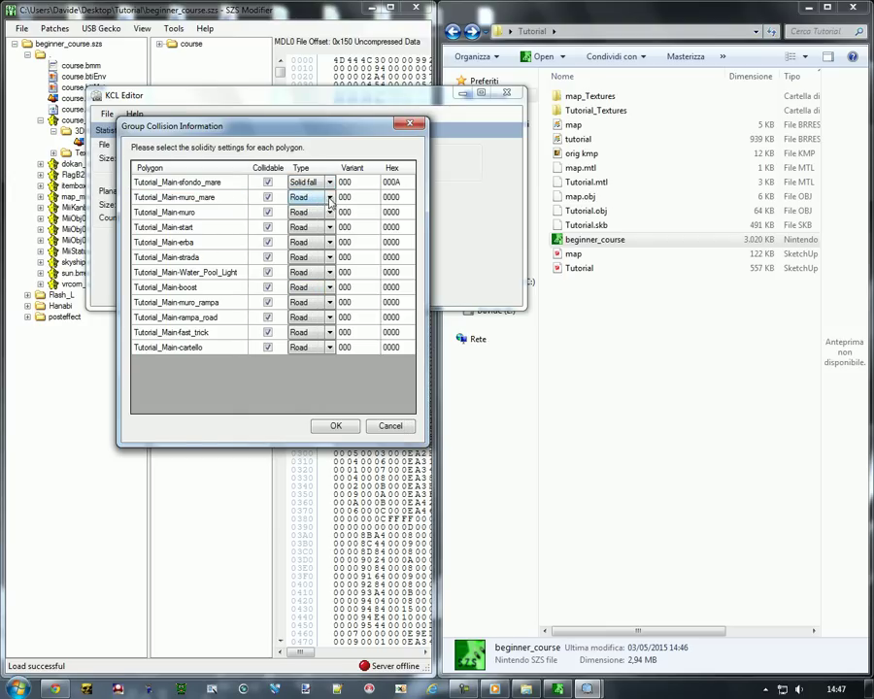
click(330, 197)
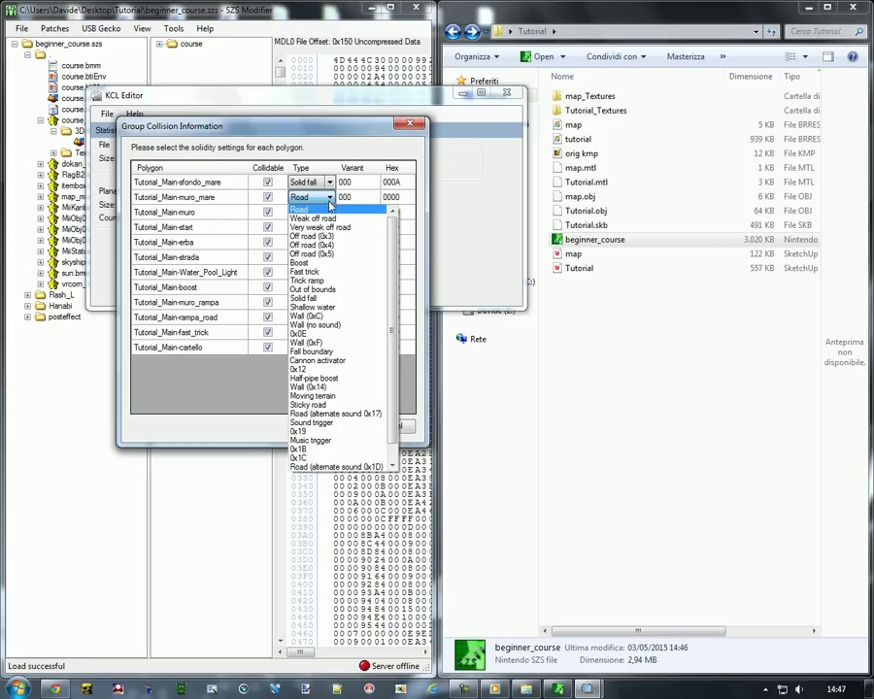
click(309, 315)
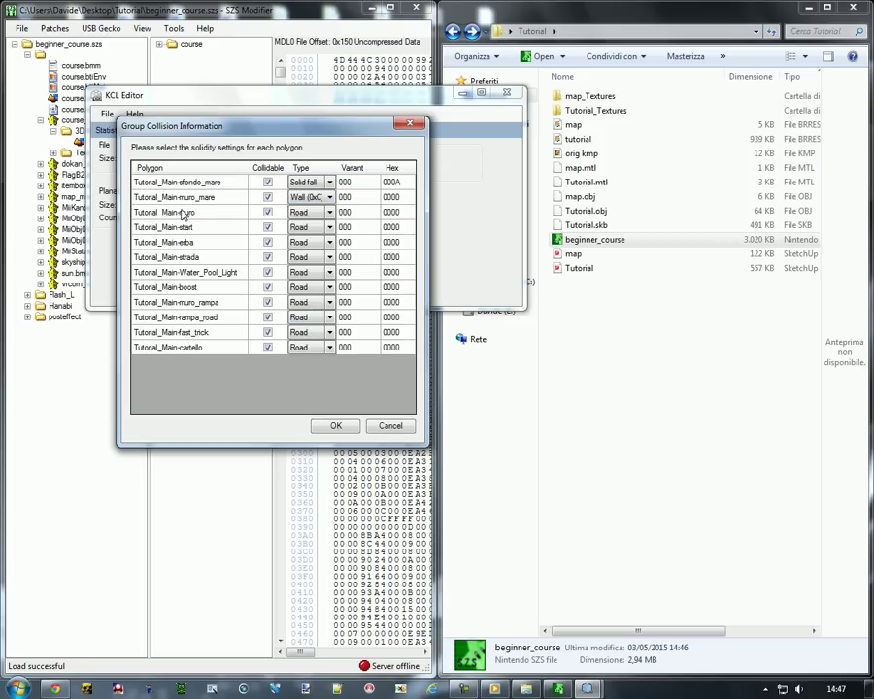
click(323, 214)
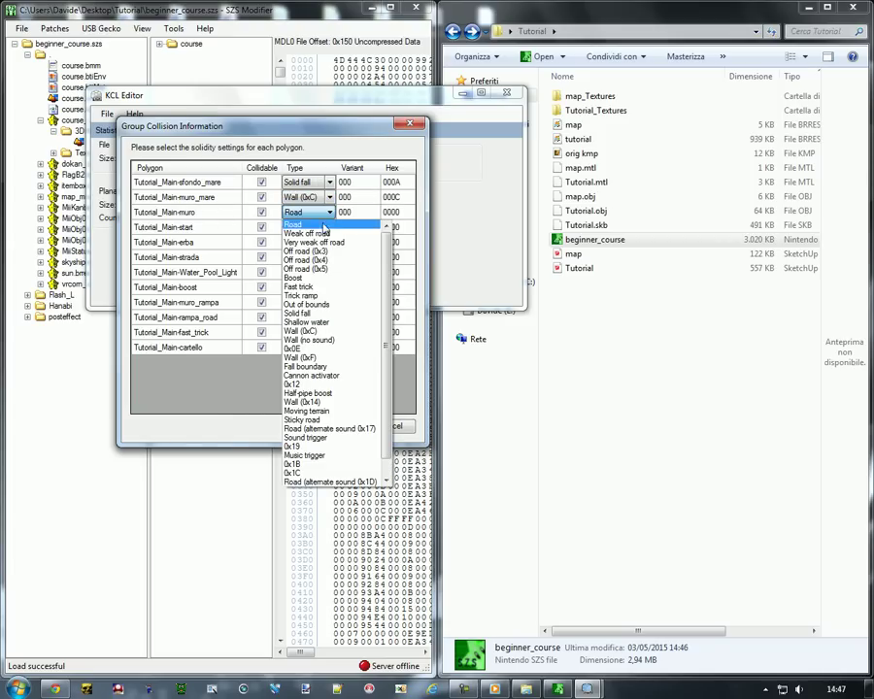
click(301, 331)
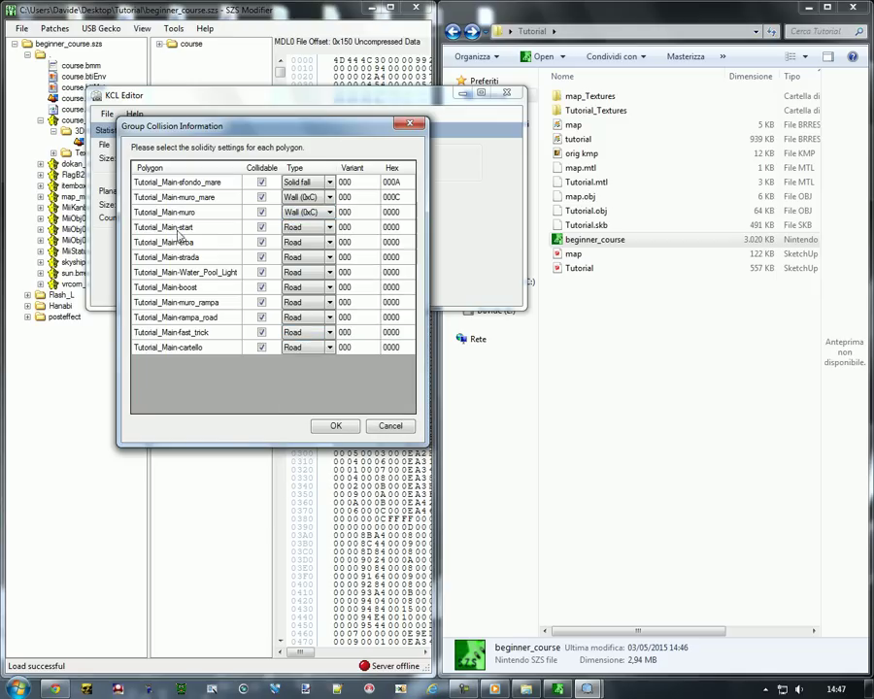
- Set the collision type of Tutorial_Main-erba to Off road (0x4) and make Tutorial_Main-Water_Pool_Light non-collidable
click(309, 245)
click(305, 296)
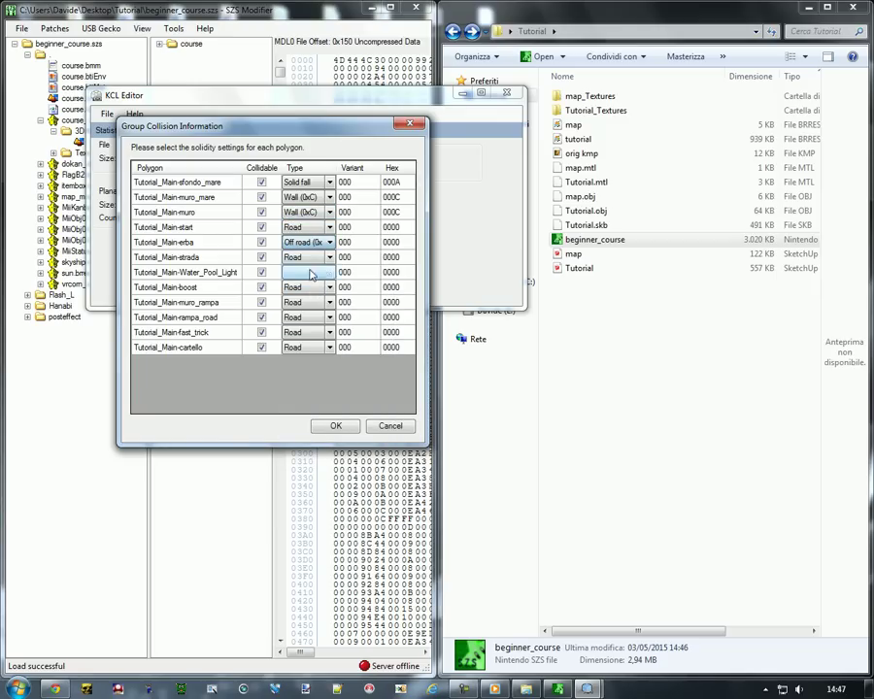
click(304, 274)
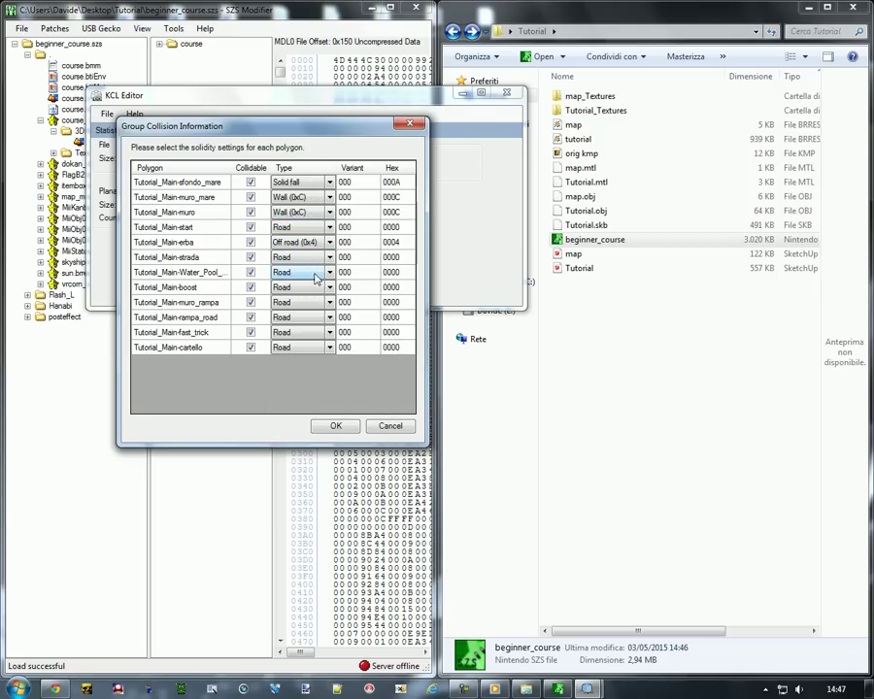
click(312, 273)
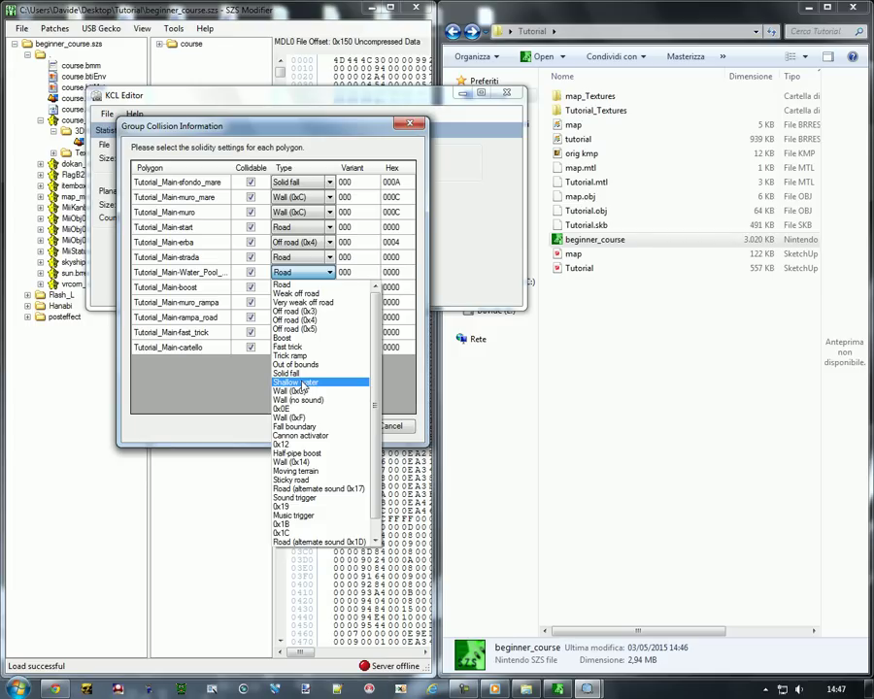
scroll(377, 431, down, 1)
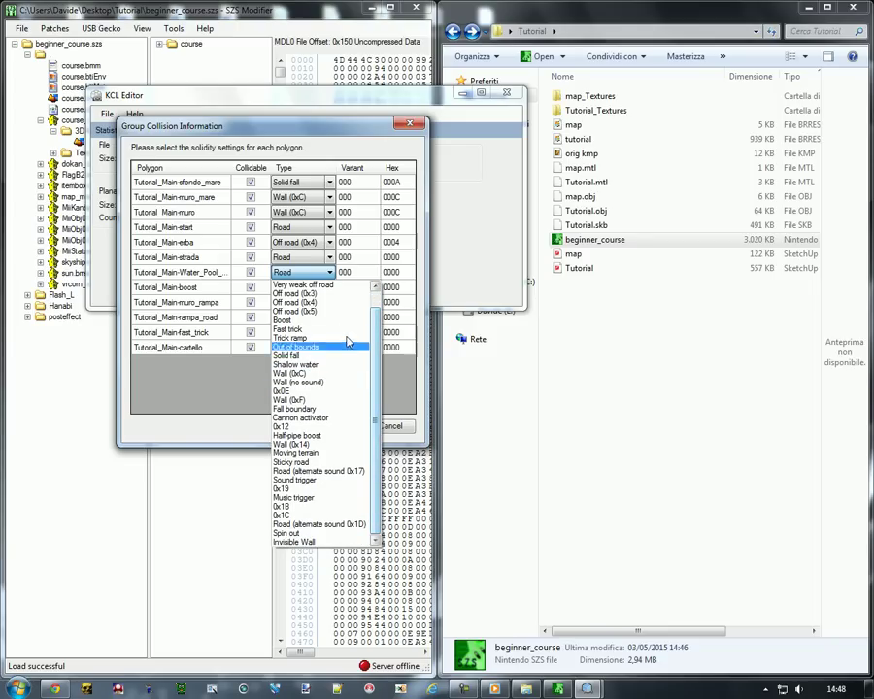
click(251, 275)
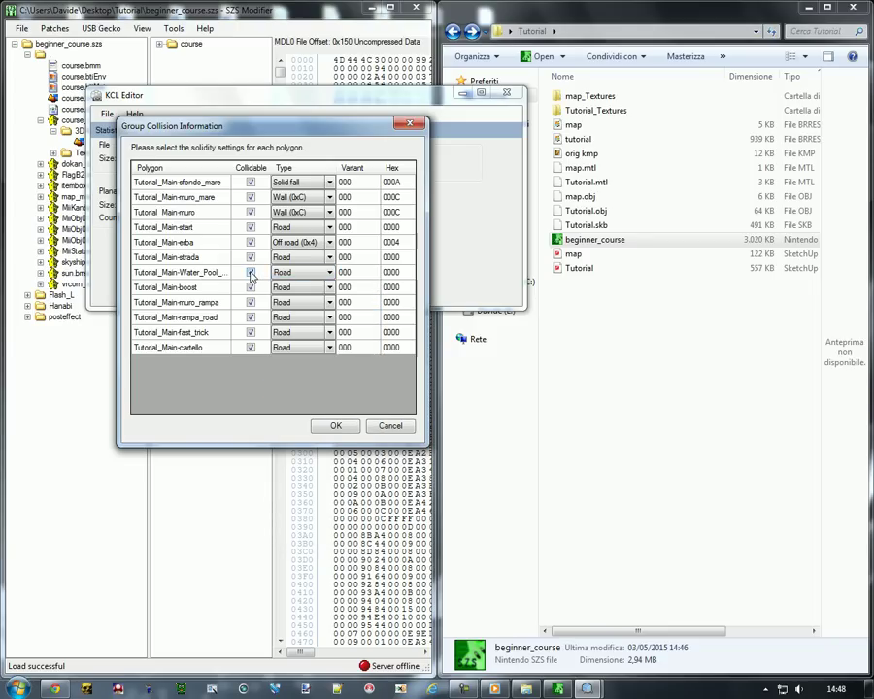
click(251, 274)
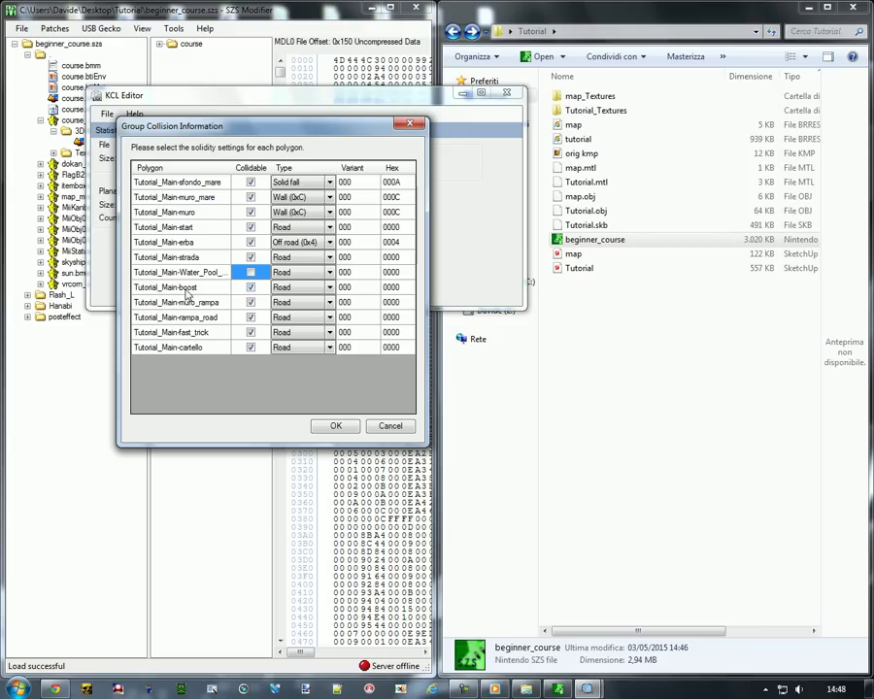
- Set the collision type of Tutorial_Main-boost to Boost and of Tutorial_Main-muro_rampa to Wall (0xC)
click(330, 288)
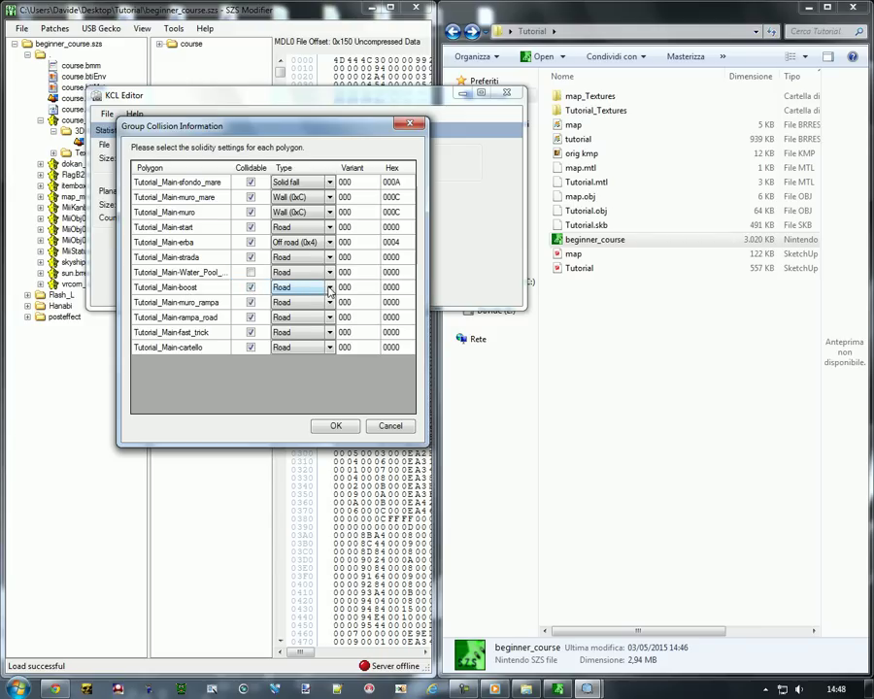
click(330, 288)
click(340, 339)
click(321, 303)
click(327, 303)
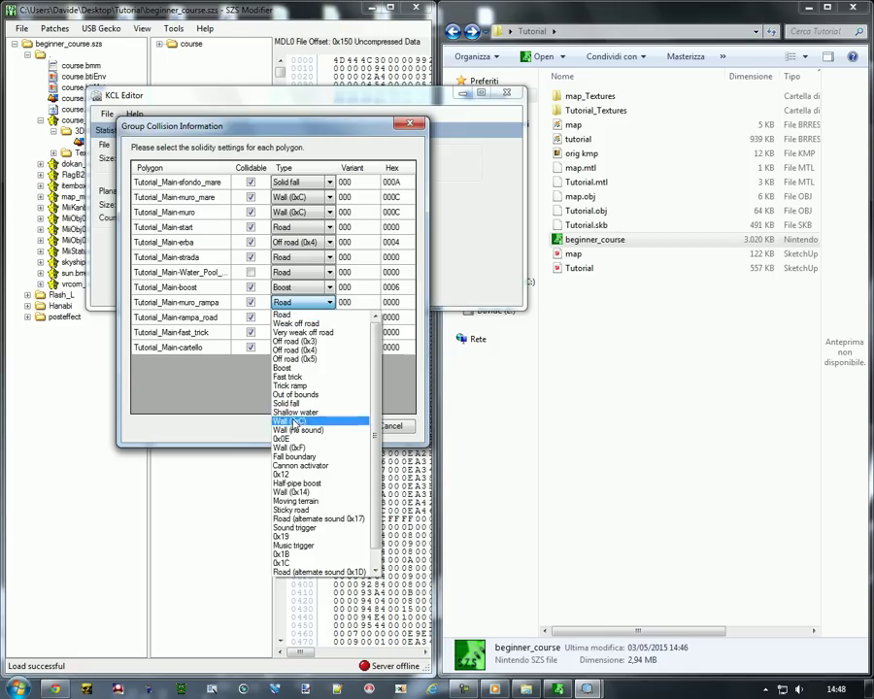
click(293, 423)
click(294, 320)
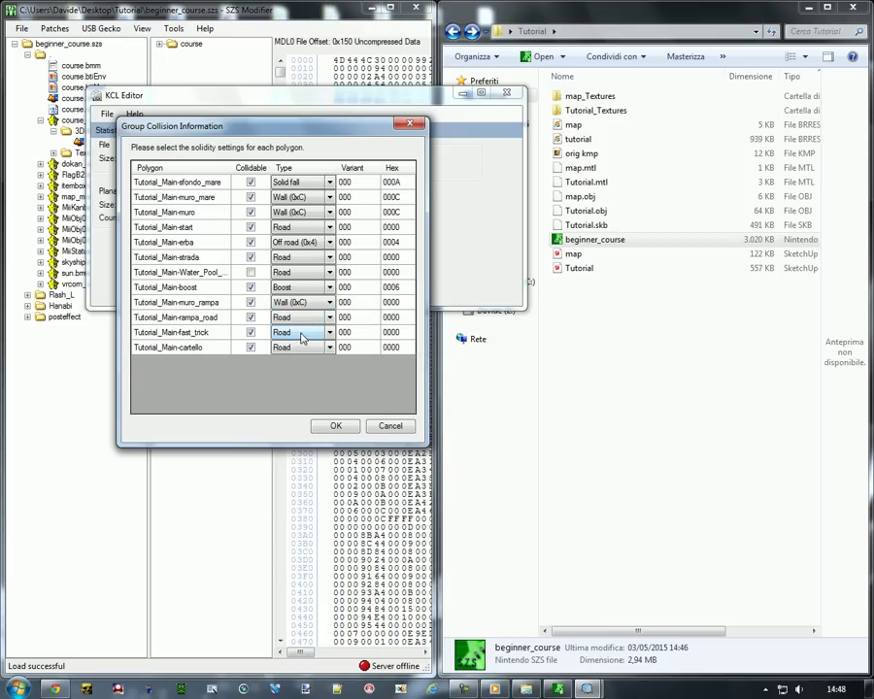
- Set Tutorial_Main-fast_trick to Fast trick and Tutorial_Main-cartello to Wall (0xC), and apply the collision settings
click(311, 335)
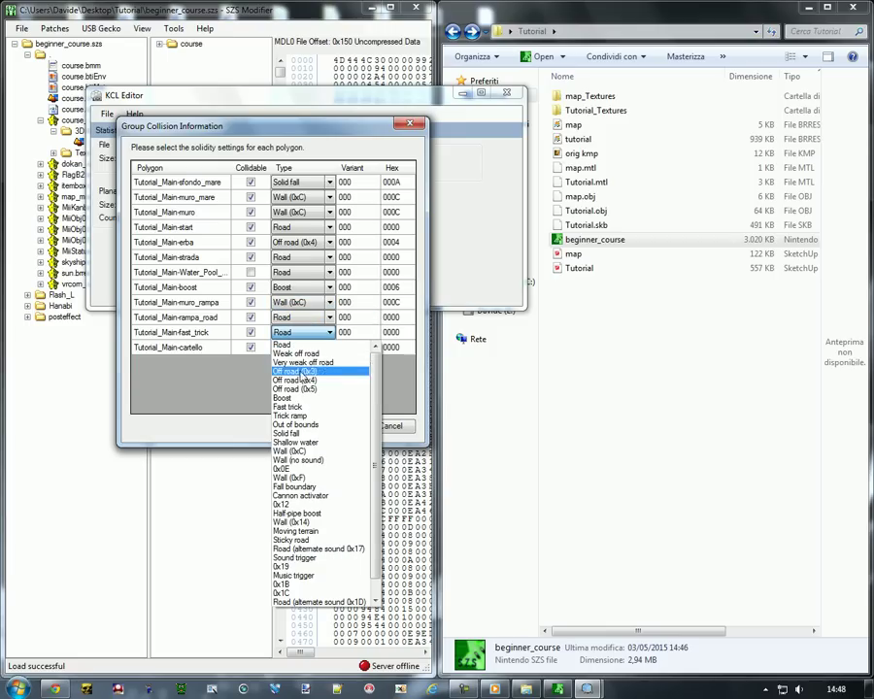
click(297, 407)
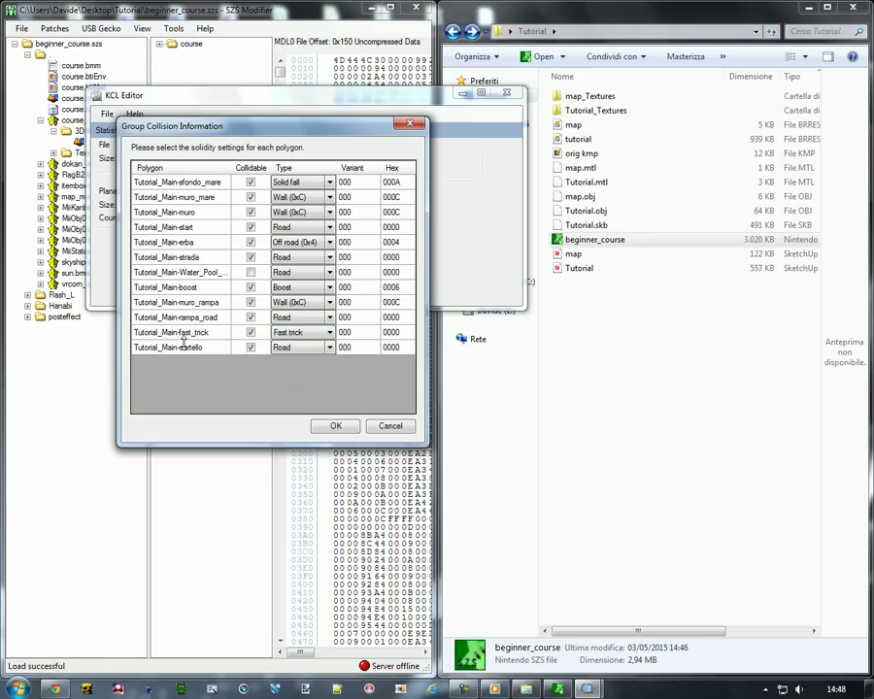
click(309, 349)
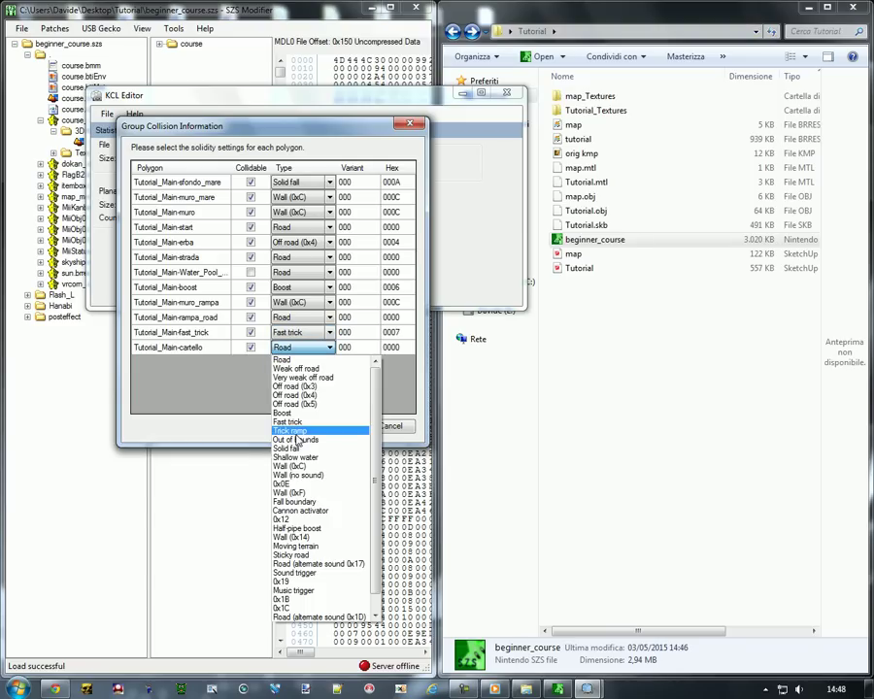
click(292, 466)
click(331, 425)
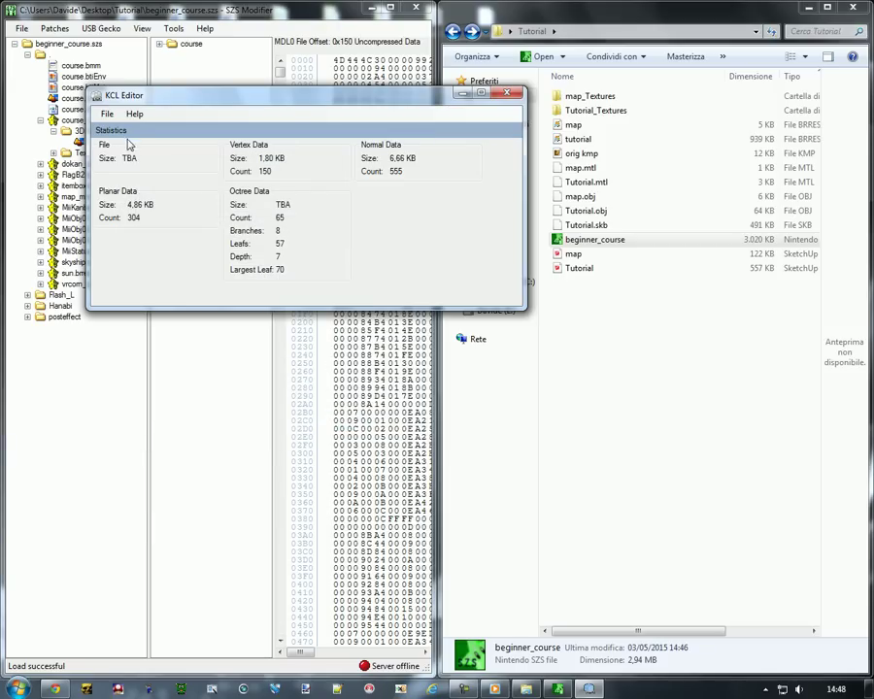
- Save the collision as kcl in KCL format in the Tutorial folder and close KCL Editor
click(107, 116)
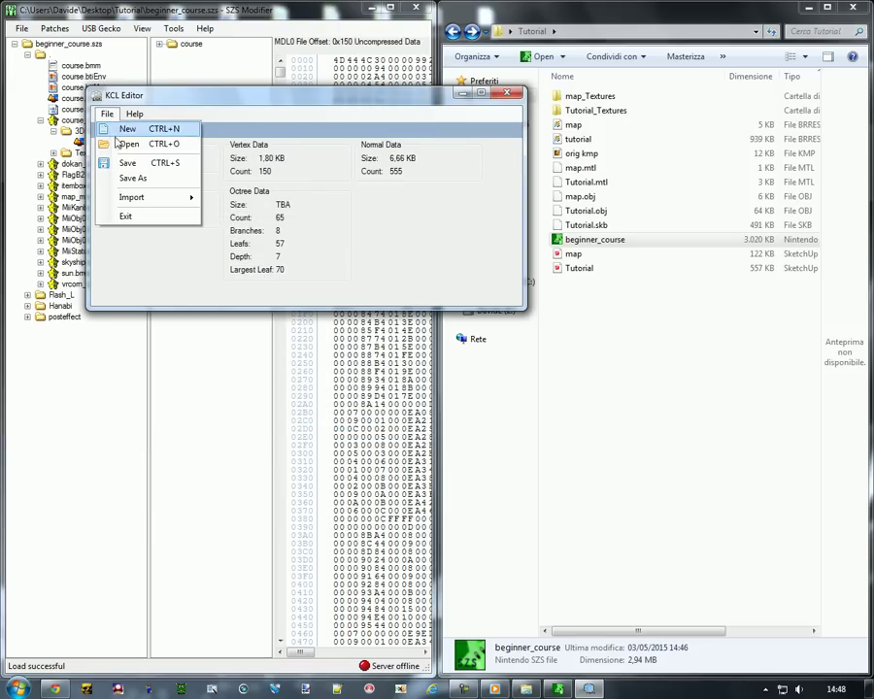
click(124, 164)
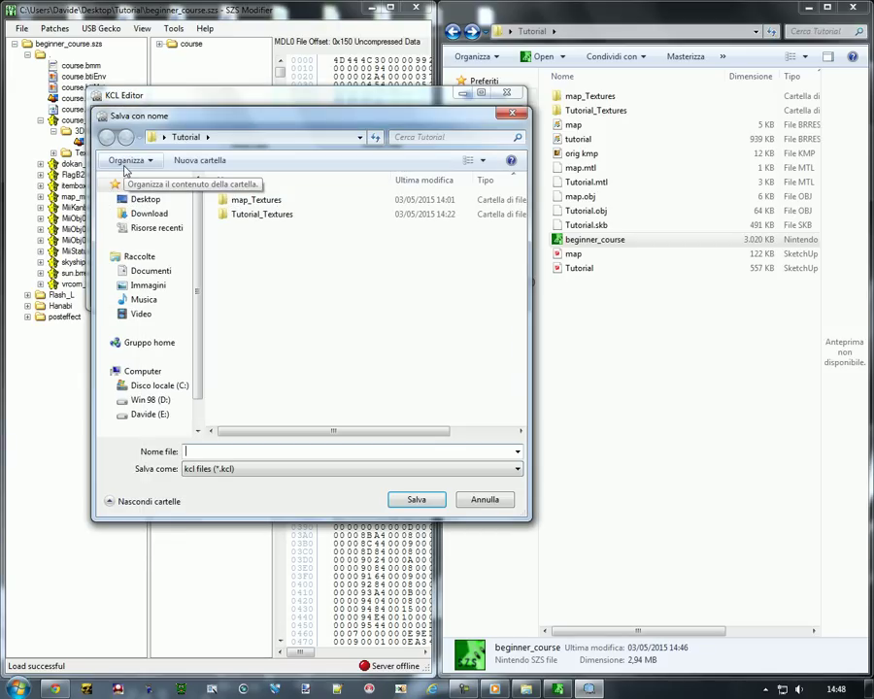
key(Return)
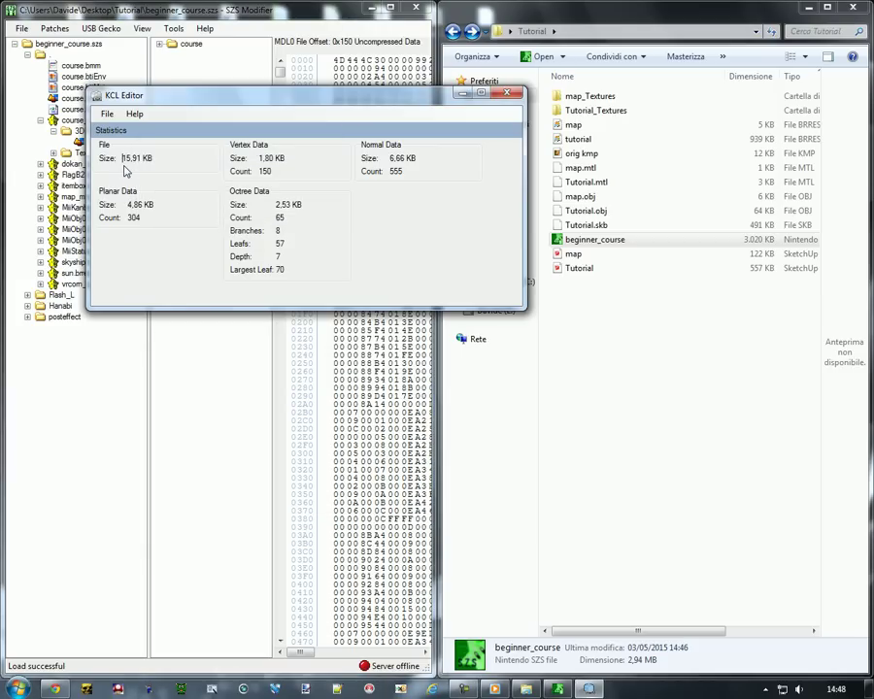
click(507, 92)
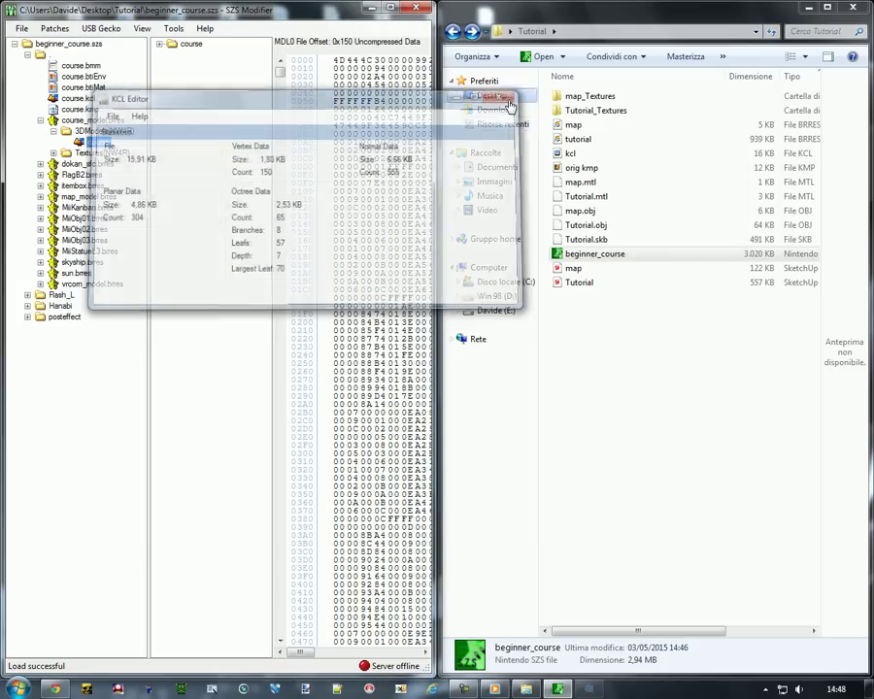
- Start a raw data import for course.kcl in beginner_course.szs and browse to the Tutorial folder on the desktop
double_click(80, 120)
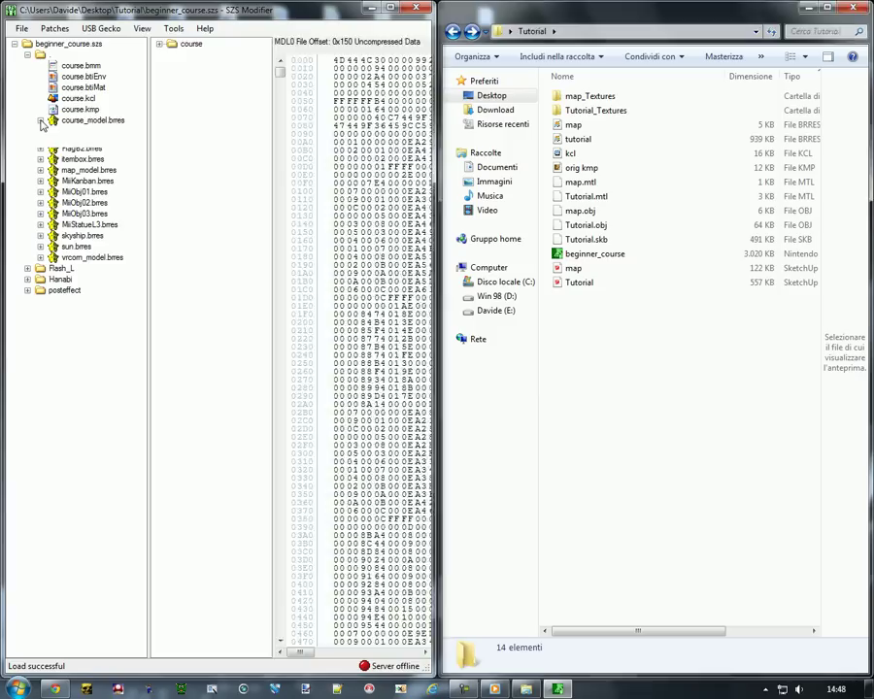
click(70, 100)
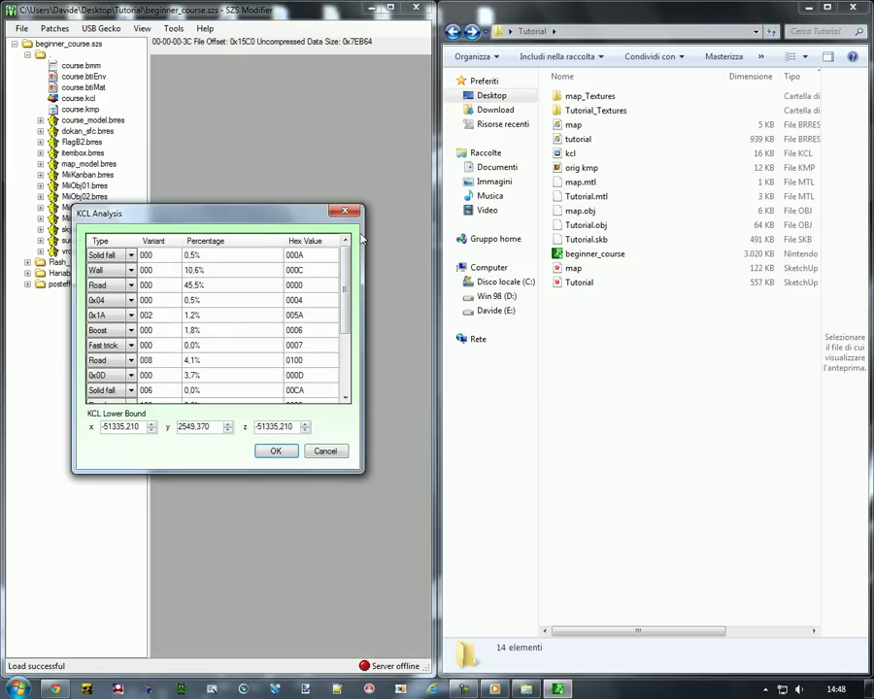
key(Return)
right_click(69, 101)
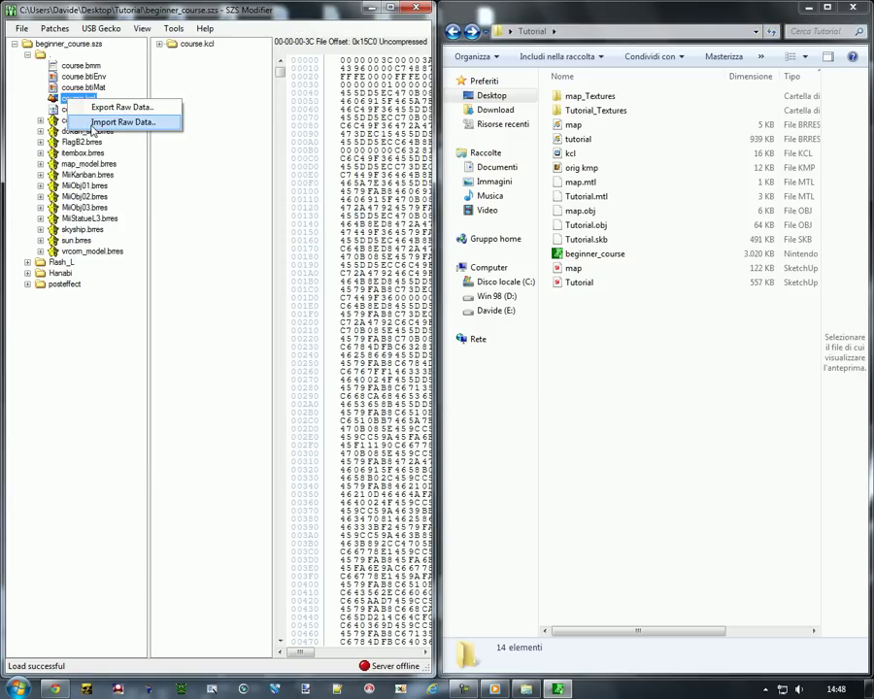
click(118, 121)
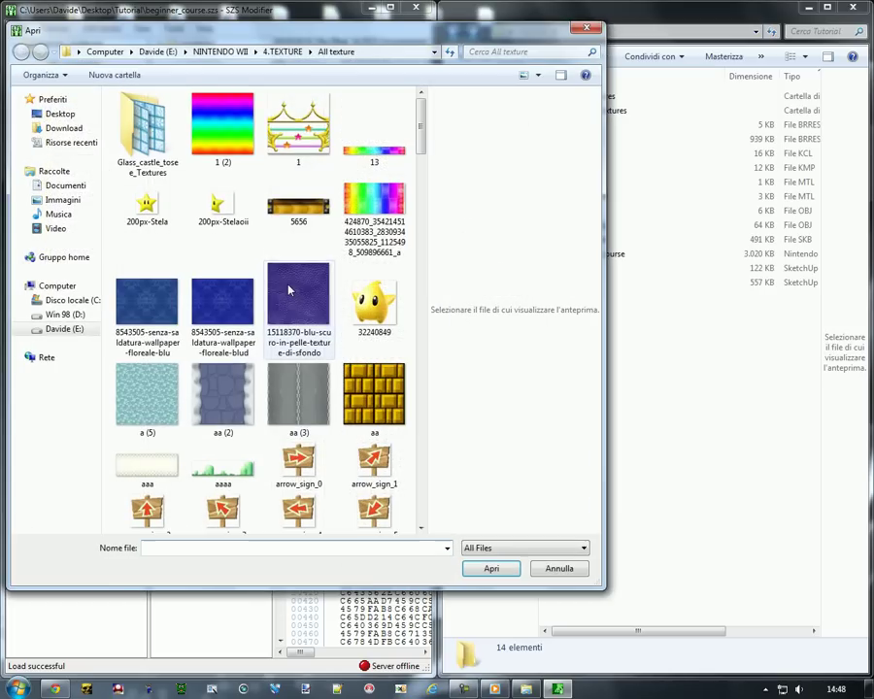
click(60, 114)
scroll(422, 316, down, 3)
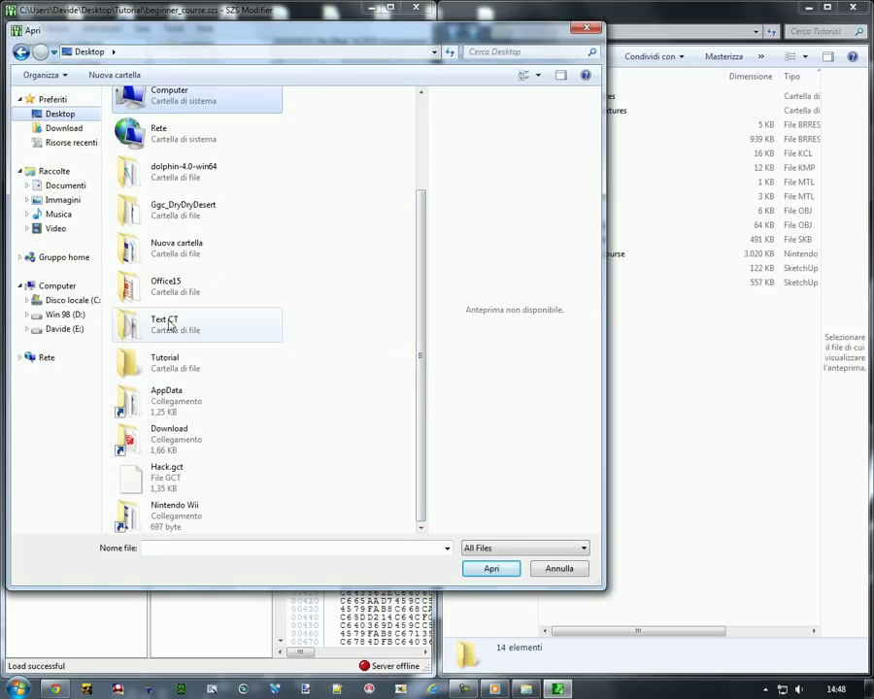
double_click(162, 361)
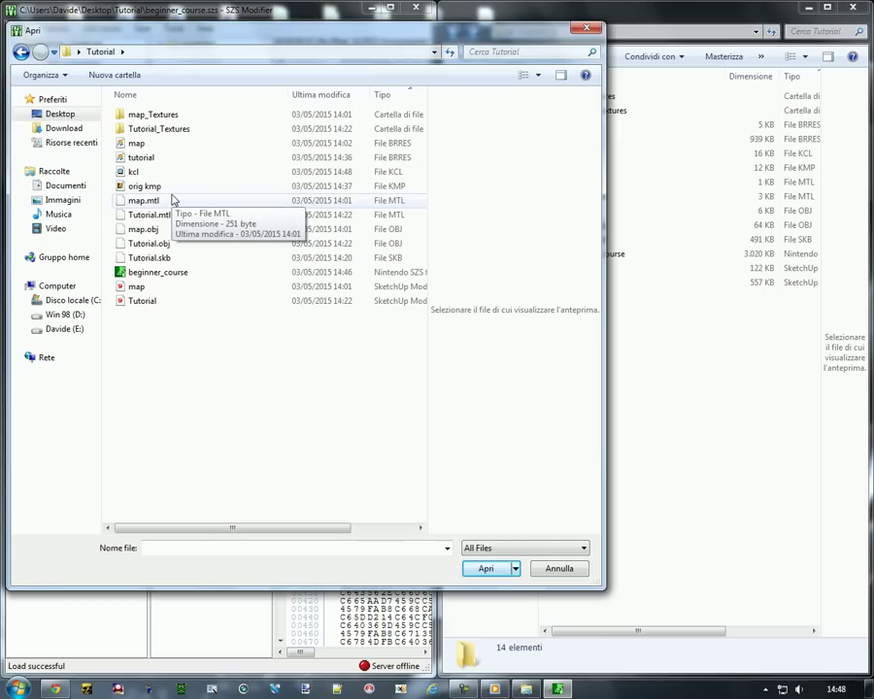
mouse_move(464, 690)
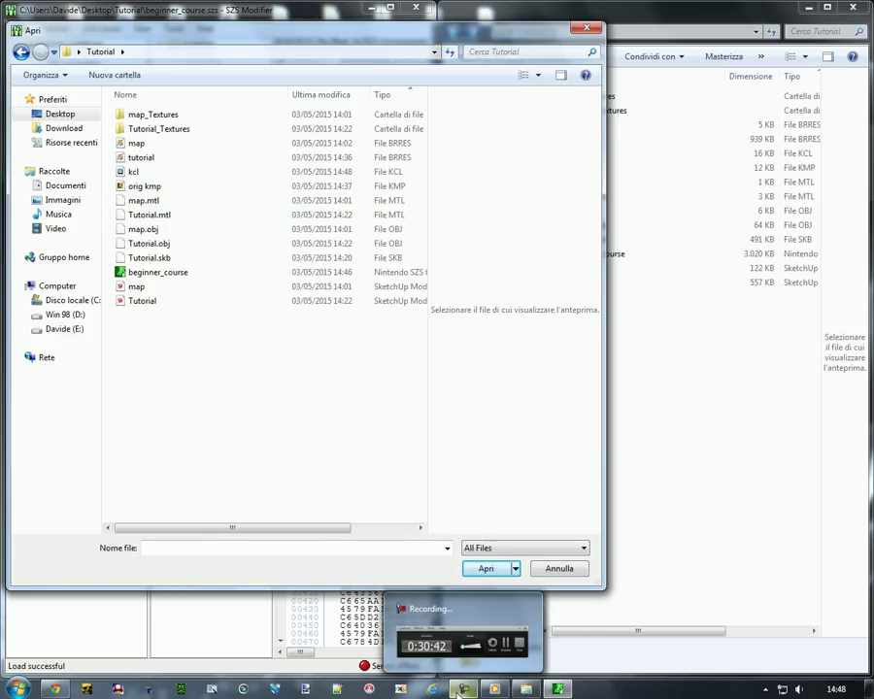
click(463, 689)
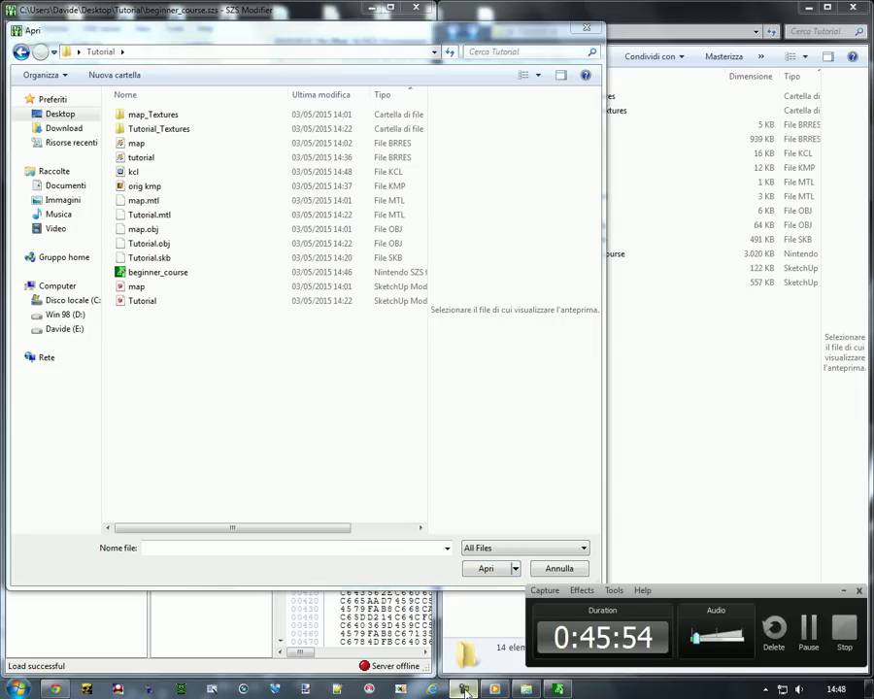
click(463, 690)
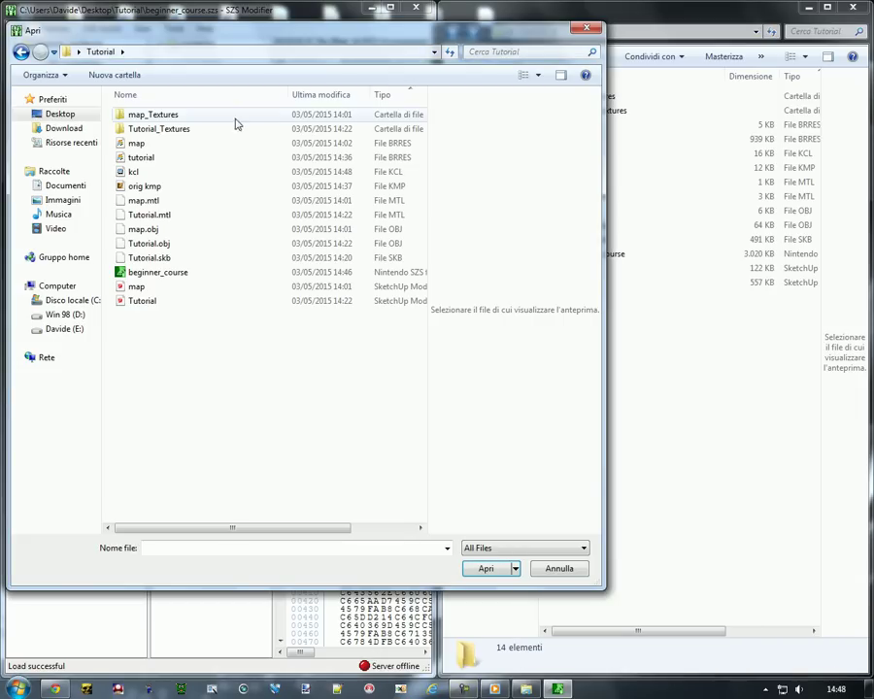
- Import the kcl file into course.kcl, accept its collision analysis, and save beginner_course.szs
click(133, 172)
click(487, 569)
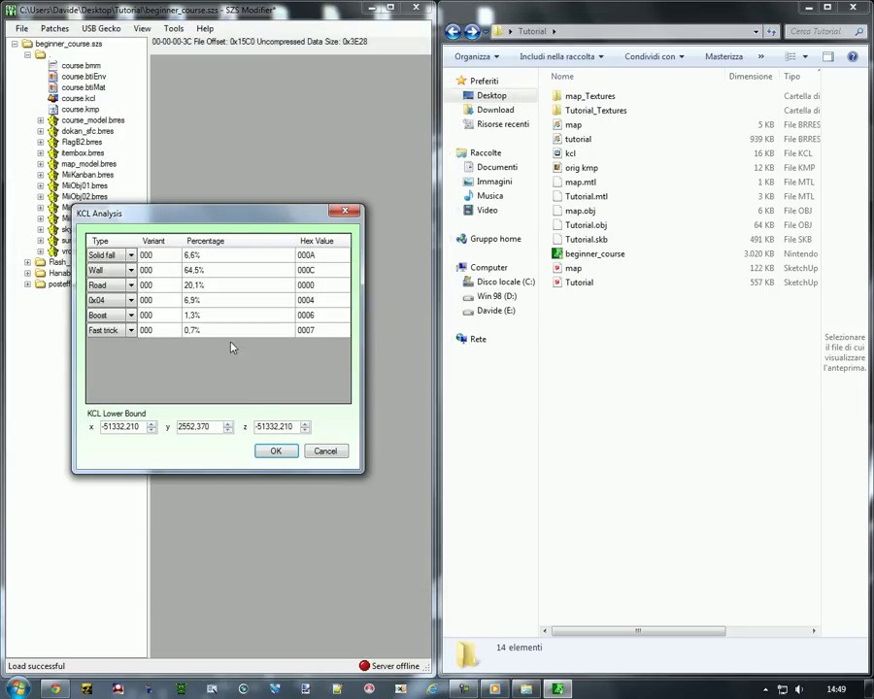
click(275, 452)
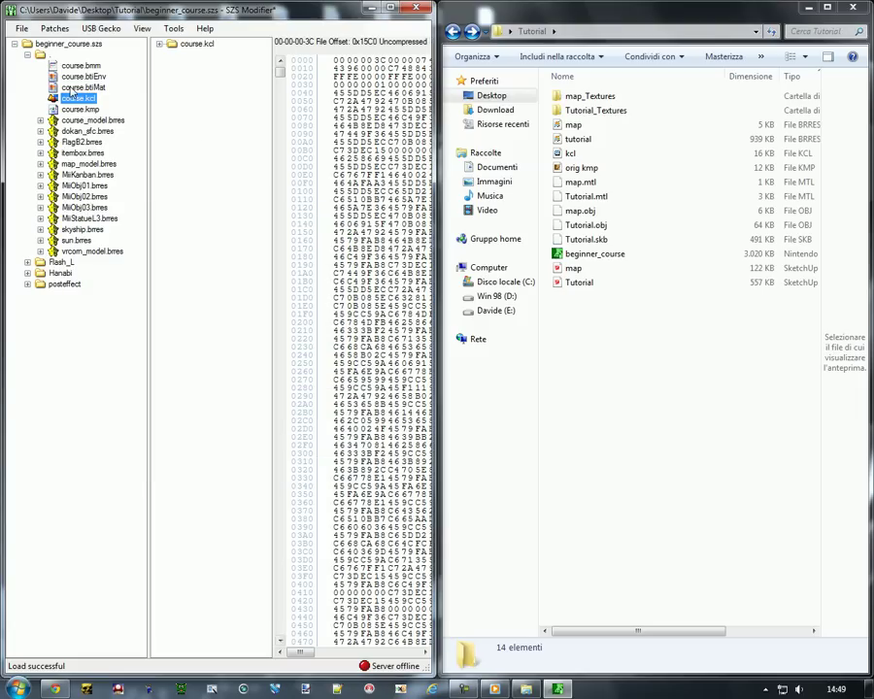
click(70, 120)
click(22, 28)
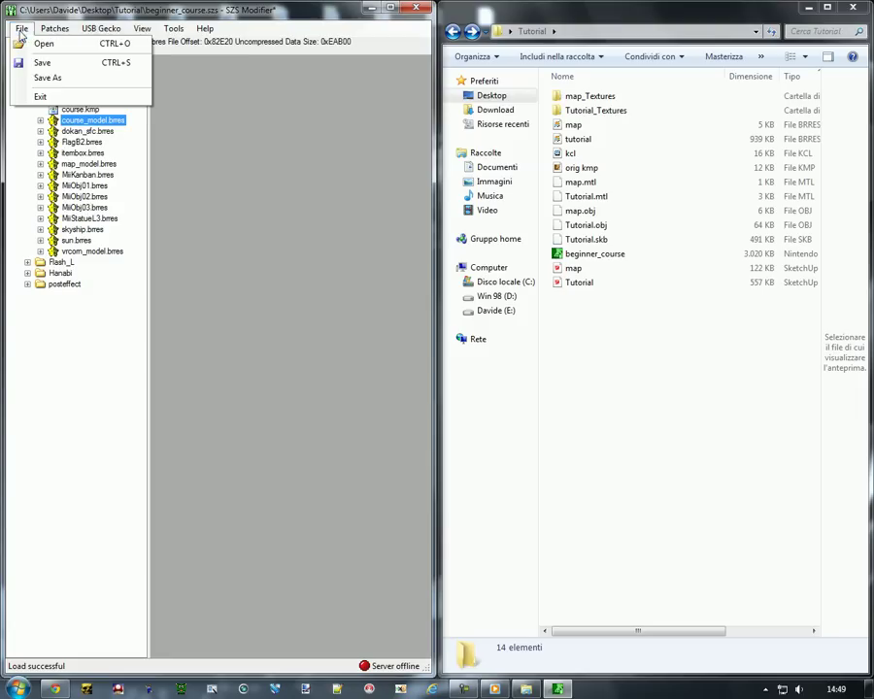
click(42, 62)
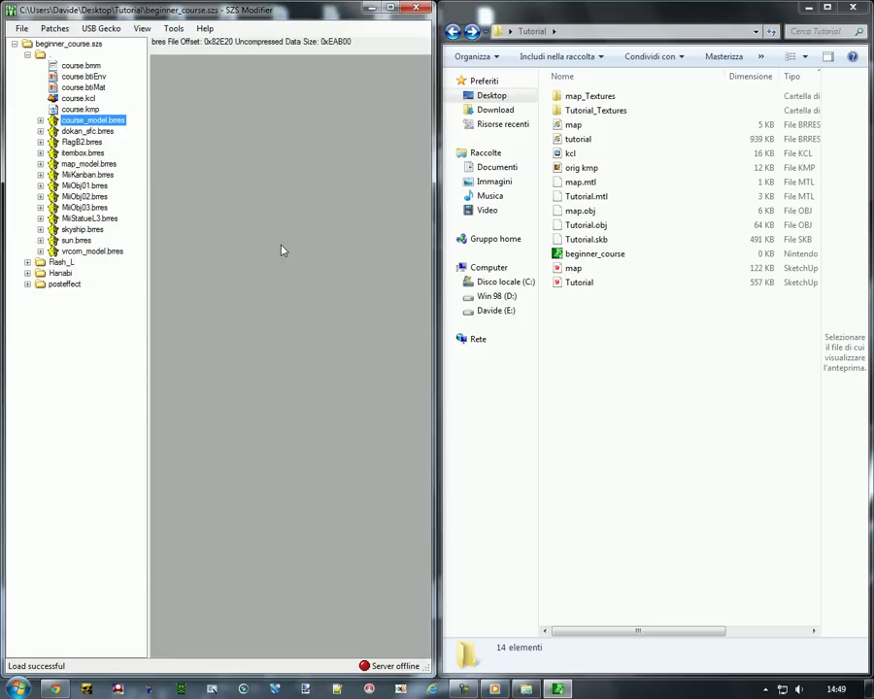
- Open the sky texture of vrcom_model.brres in the texture editor and start importing an image into it
click(40, 251)
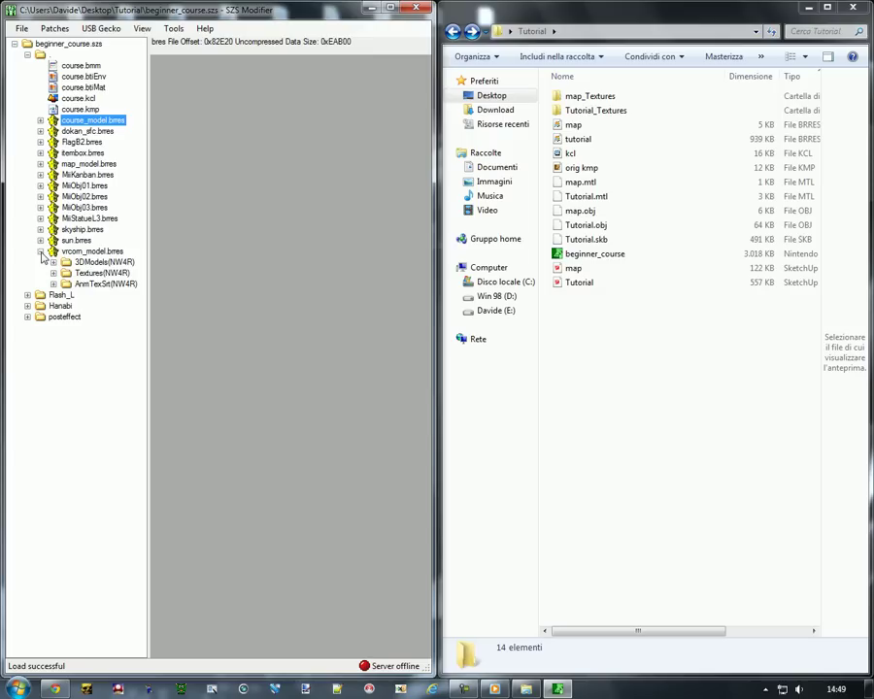
click(53, 273)
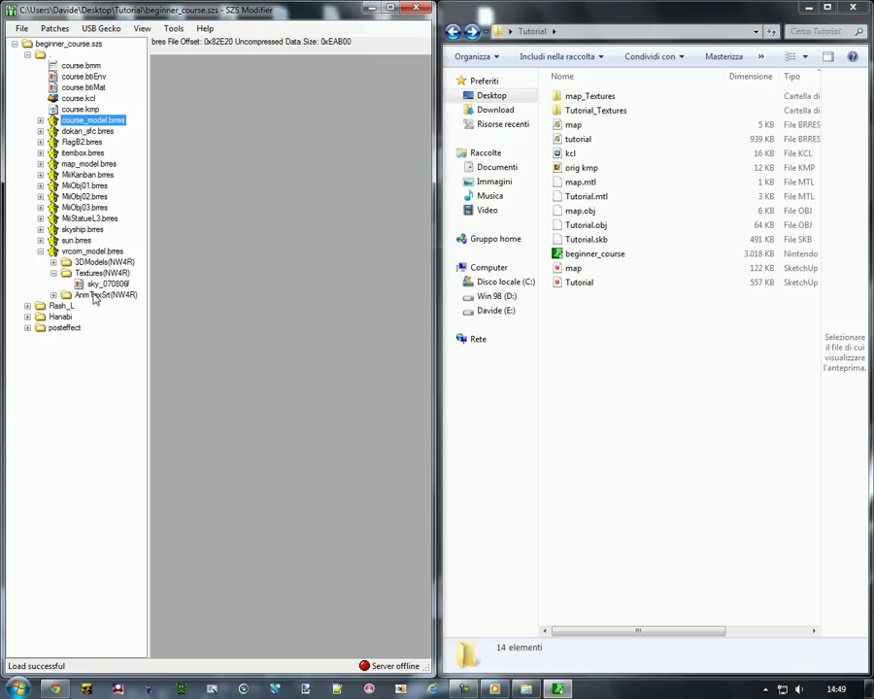
click(100, 284)
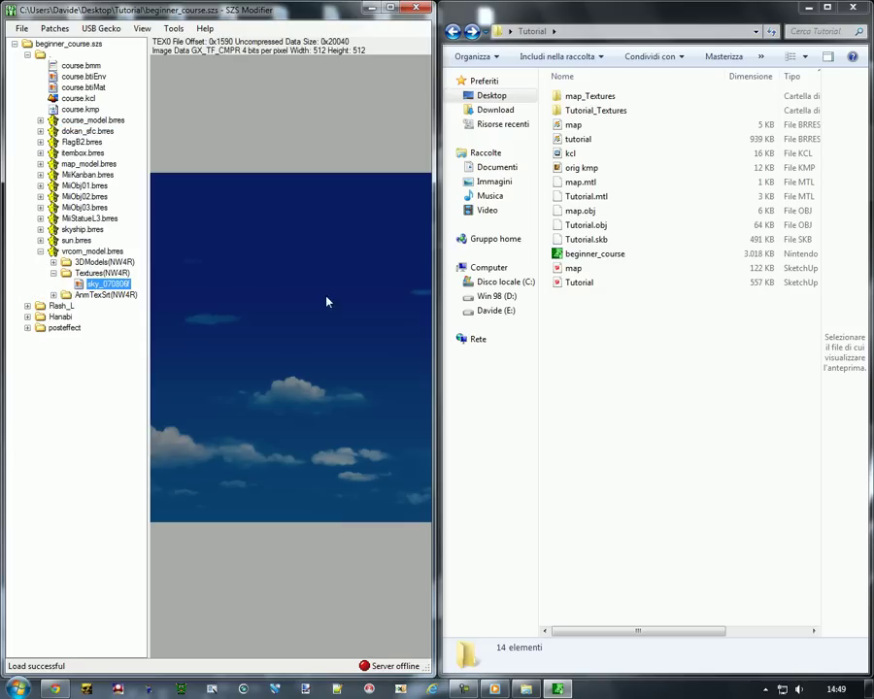
double_click(313, 356)
click(73, 79)
click(97, 94)
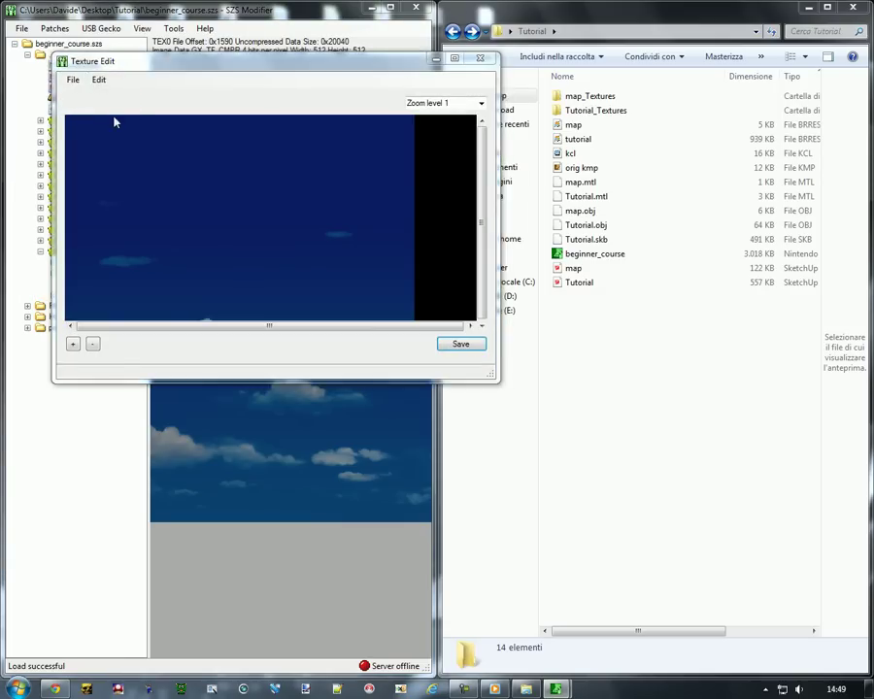
- Browse drive E to the All texture folder inside NINTENDO WII, 4.TEXTURE
click(119, 382)
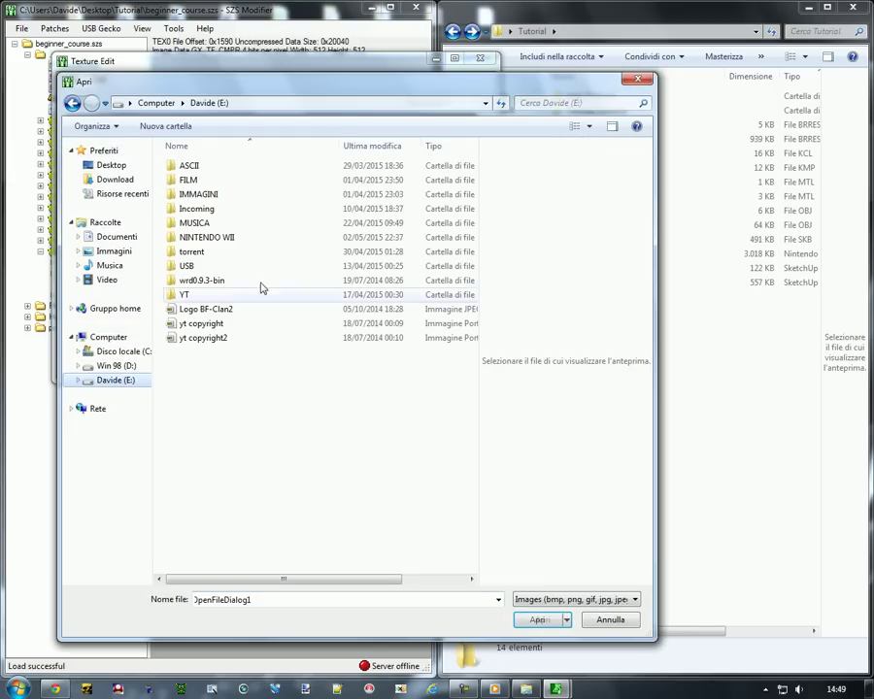
double_click(210, 242)
double_click(207, 222)
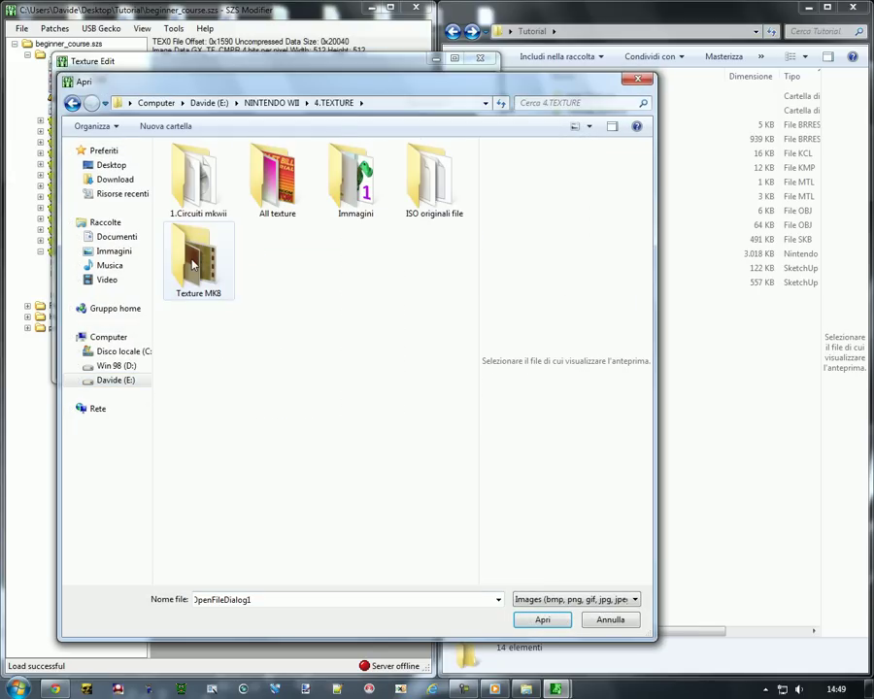
double_click(192, 262)
click(333, 102)
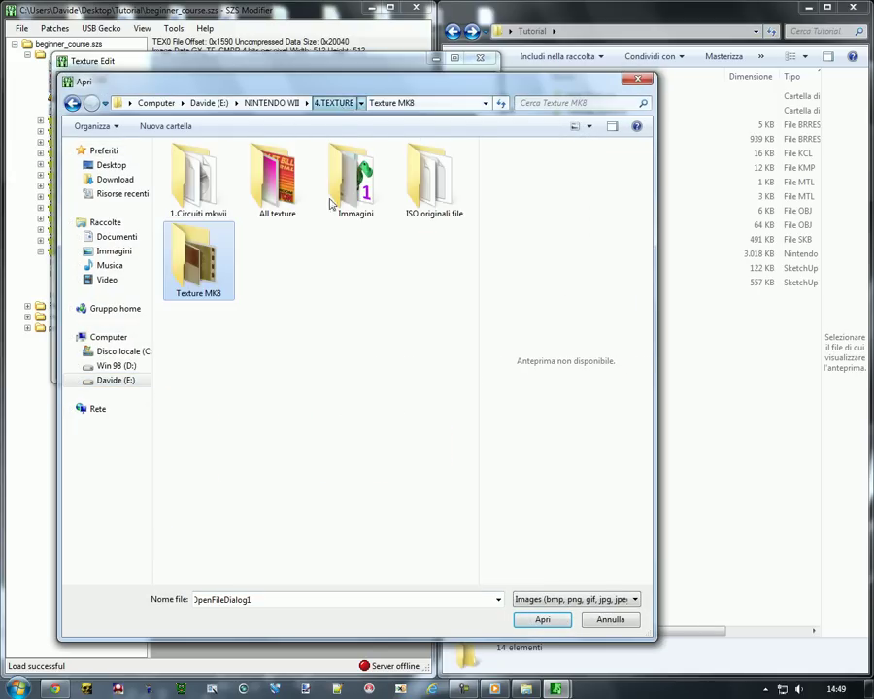
double_click(355, 179)
click(333, 101)
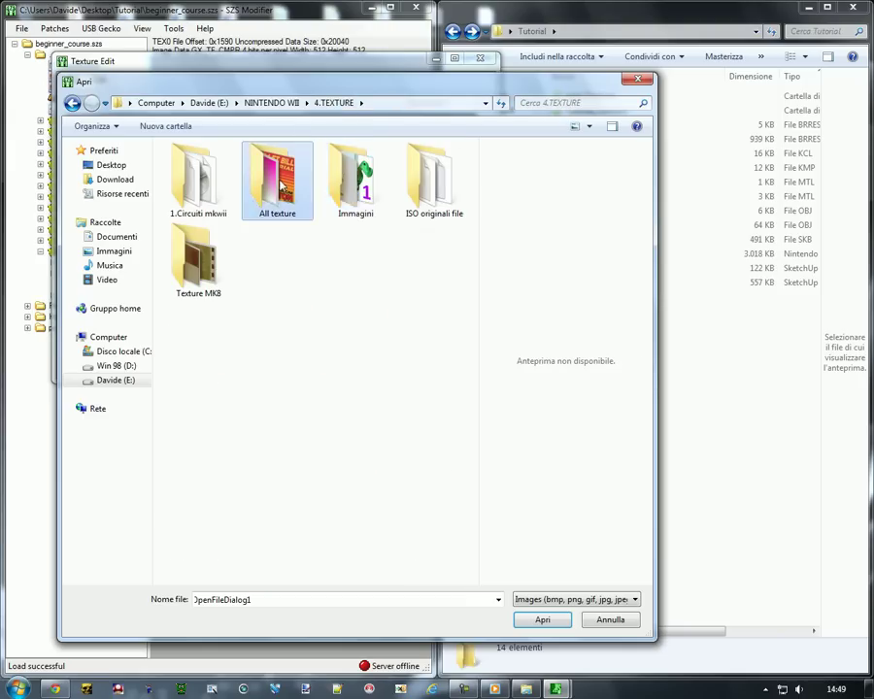
double_click(281, 187)
- Replace the sky texture with the background2-34 image, and save both the texture and beginner_course.szs
drag(472, 180, 472, 246)
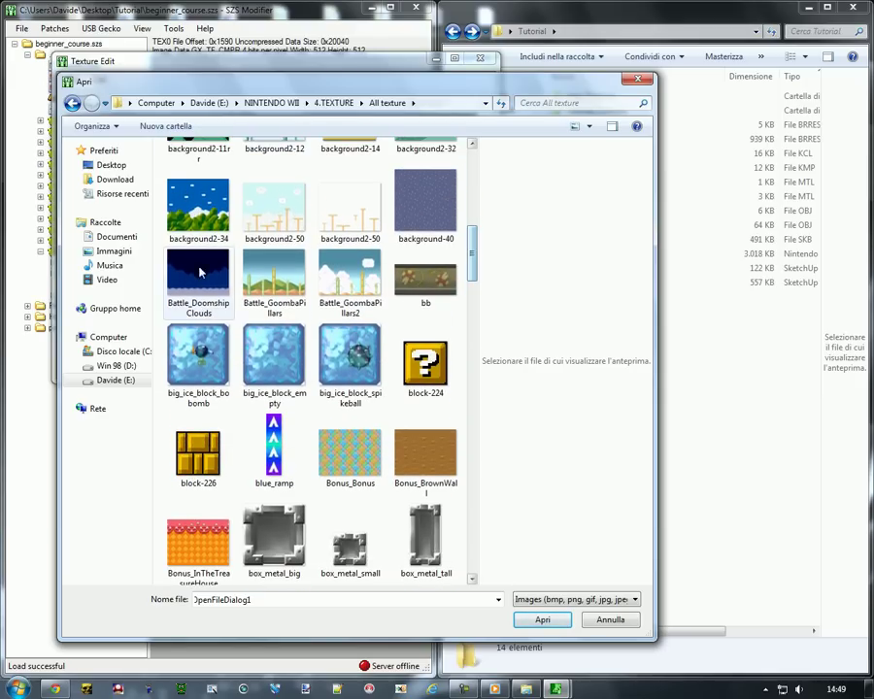
click(195, 204)
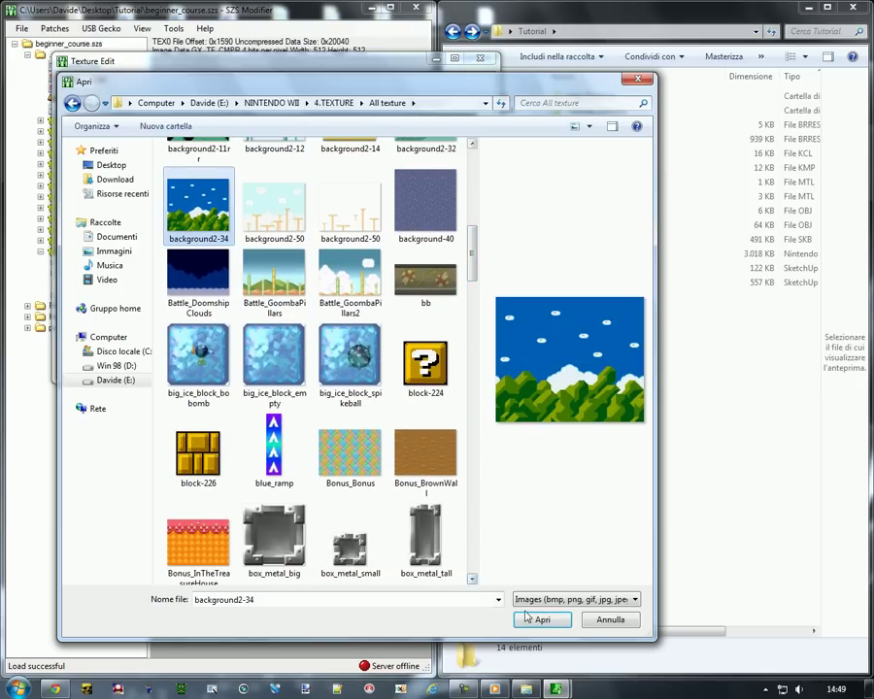
click(539, 620)
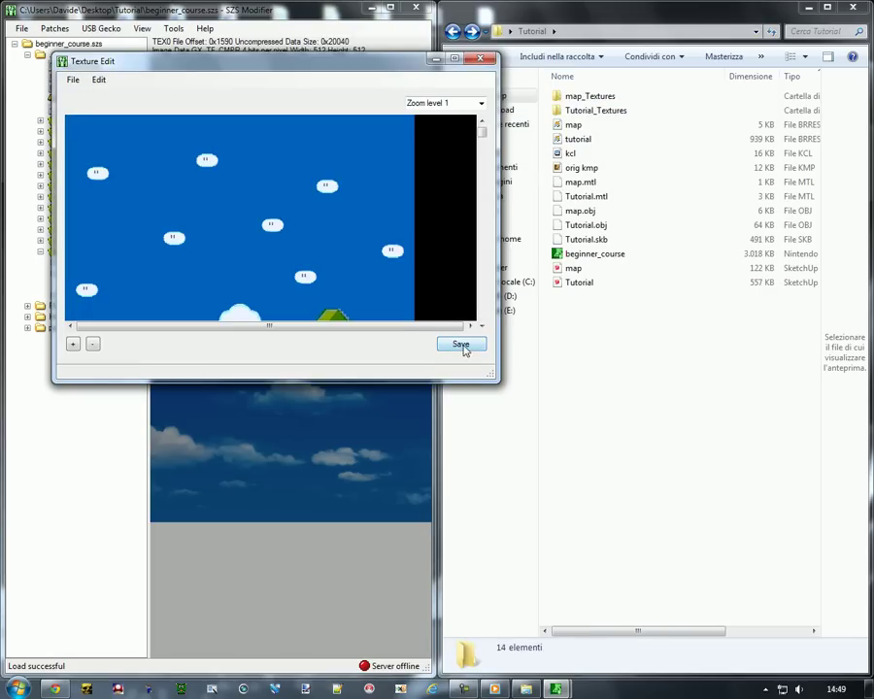
click(450, 347)
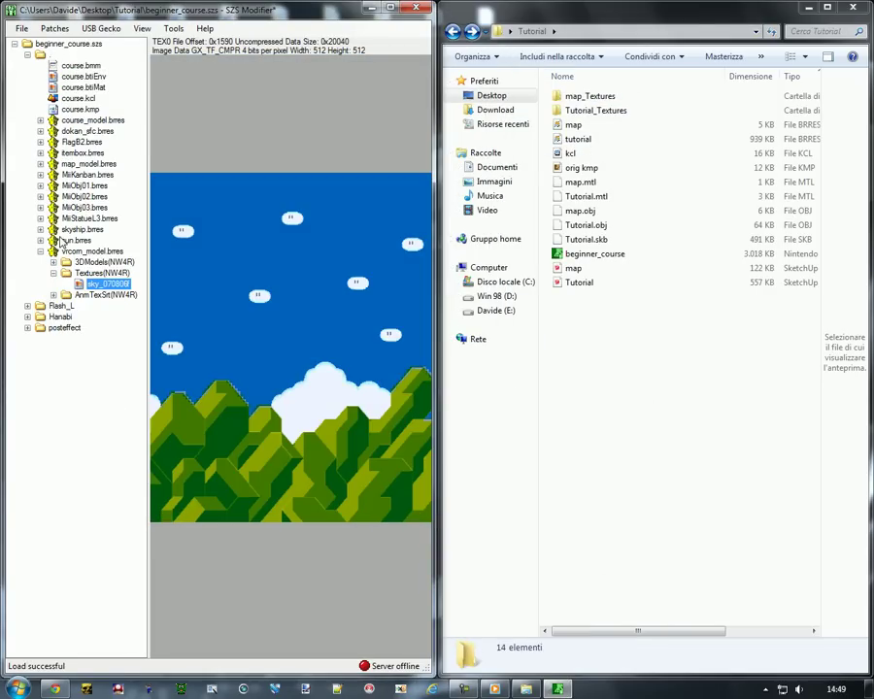
click(21, 28)
click(37, 63)
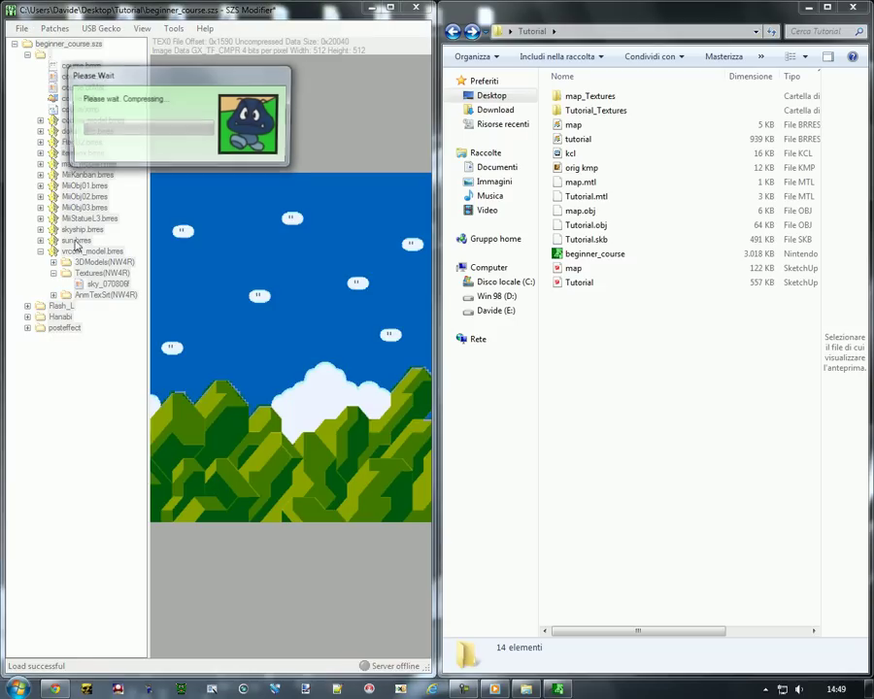
- Preview the sun7 and rk_lens01_6 textures in sun.brres
click(39, 240)
click(54, 262)
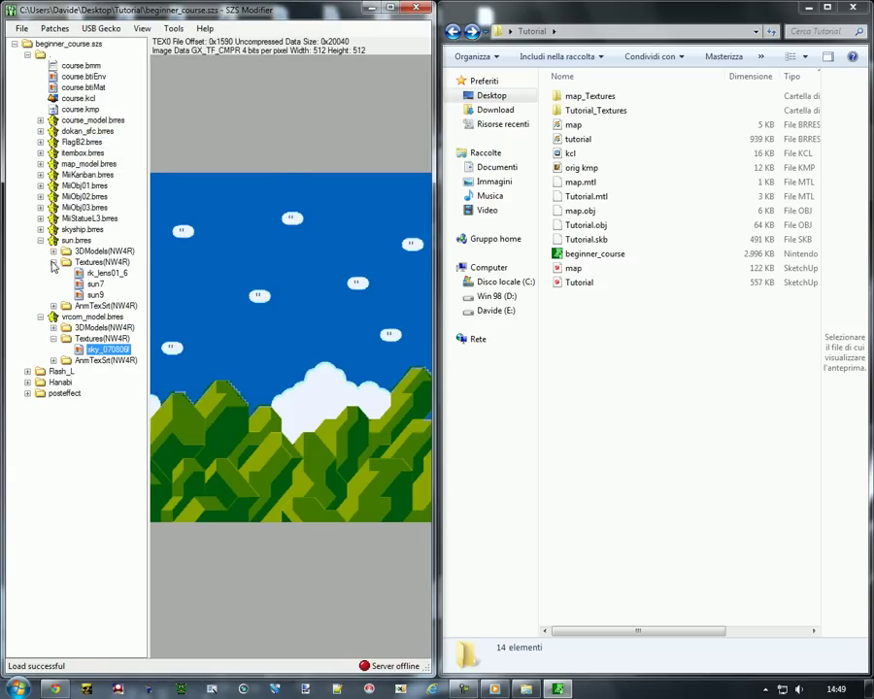
click(94, 284)
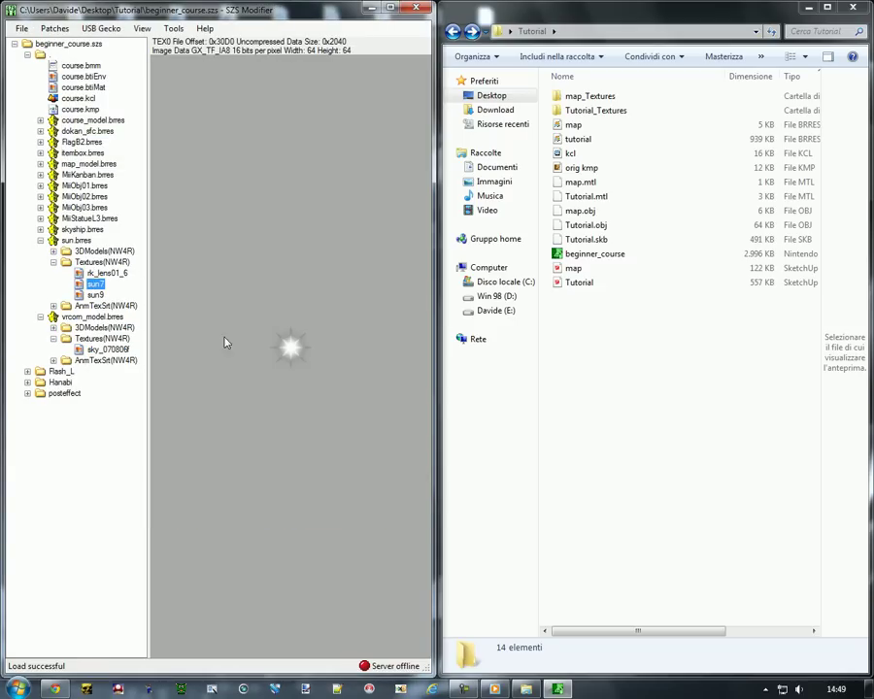
click(105, 273)
- Save beginner_course.szs again and close SZS Modifier
click(21, 28)
click(29, 61)
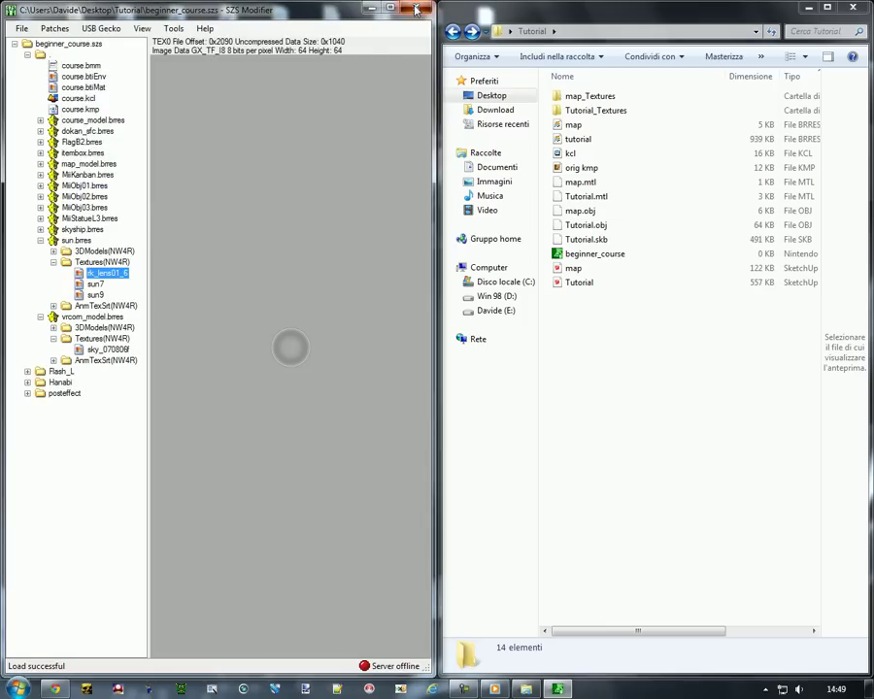
click(415, 9)
- Open the Text CT folder from the desktop
right_click(612, 424)
click(677, 473)
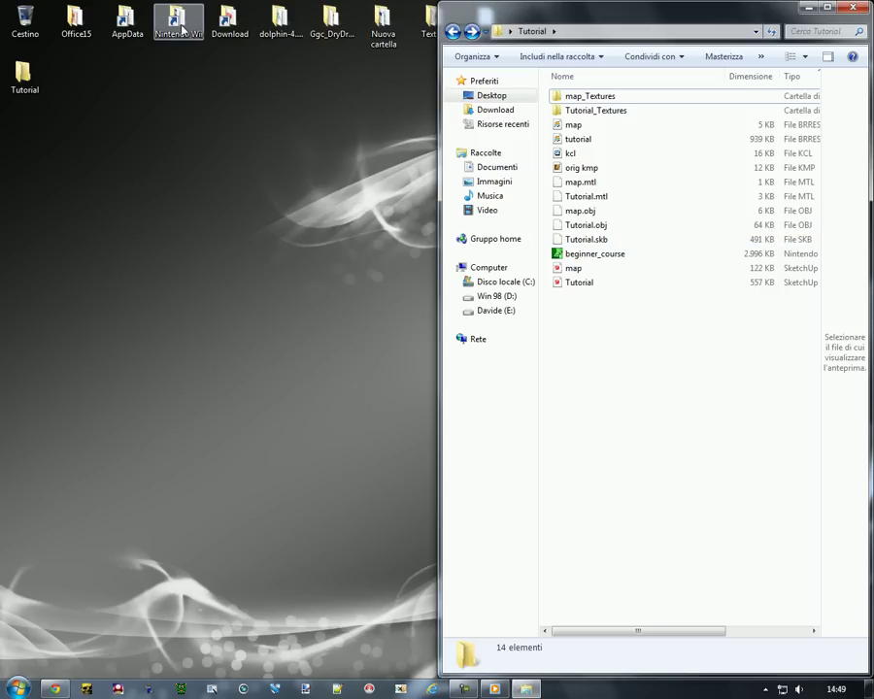
double_click(419, 37)
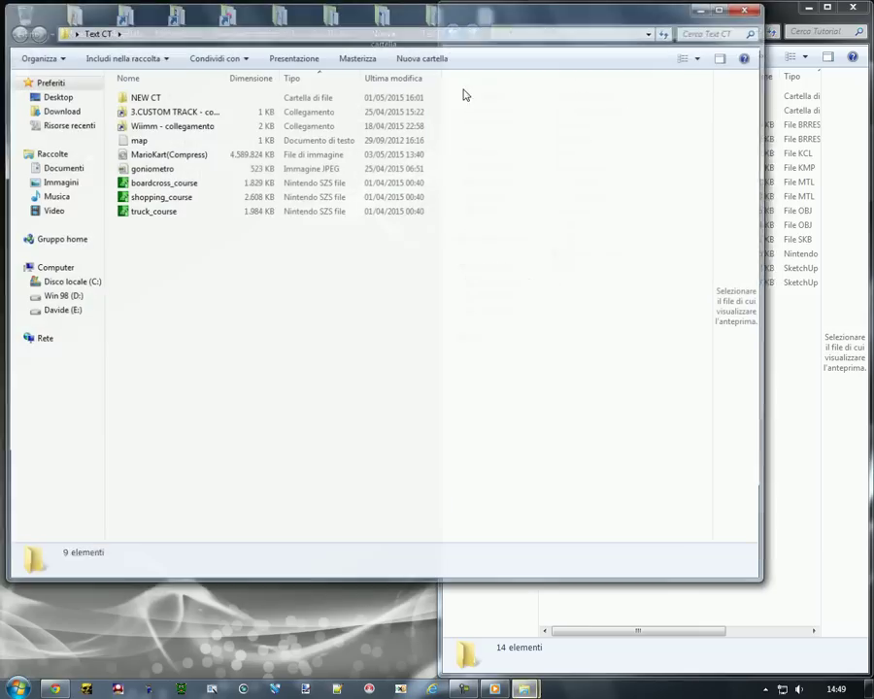
- Move beginner_course from the Tutorial folder into the SZS folder inside Wiimm, reached through the Wiimm shortcut in Text CT
drag(460, 24, 0, 165)
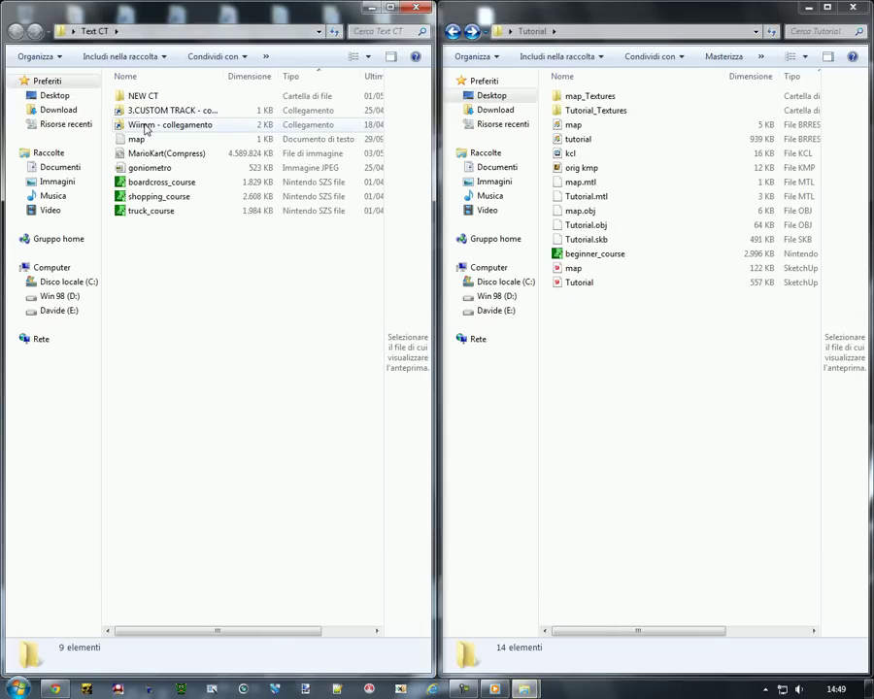
double_click(163, 126)
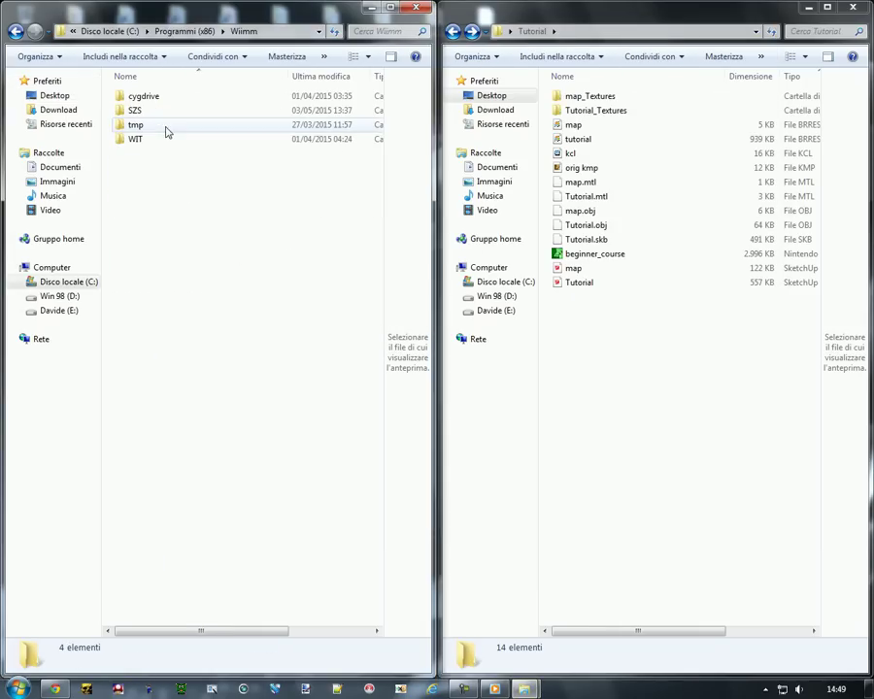
double_click(135, 109)
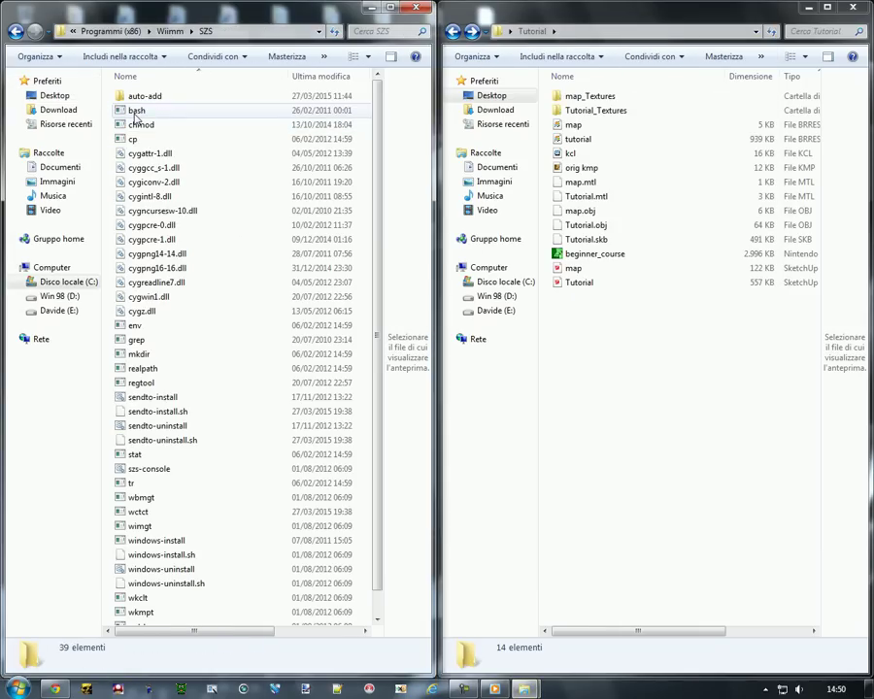
click(579, 257)
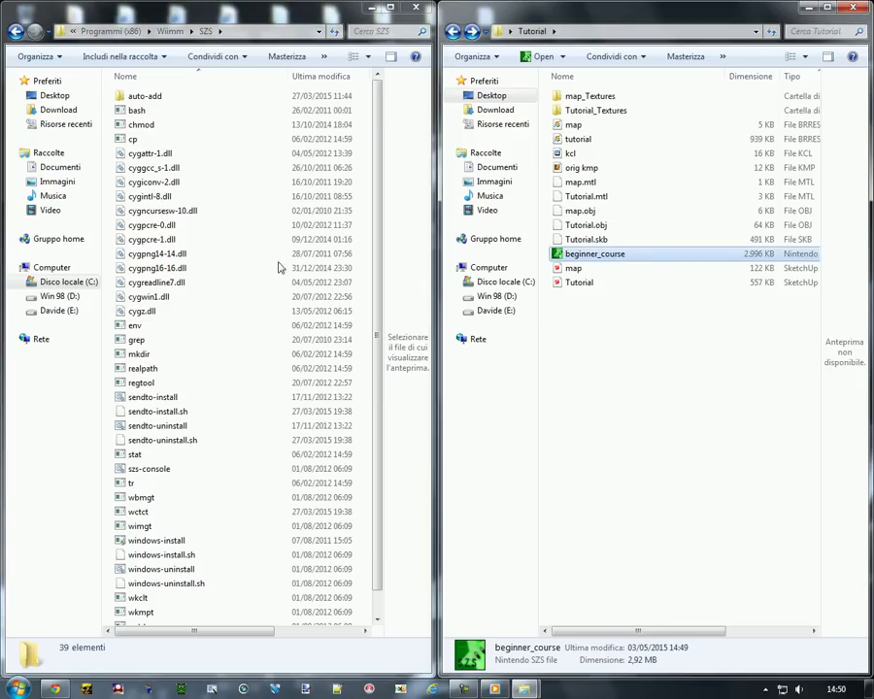
drag(619, 255, 109, 311)
right_drag(109, 310, 106, 293)
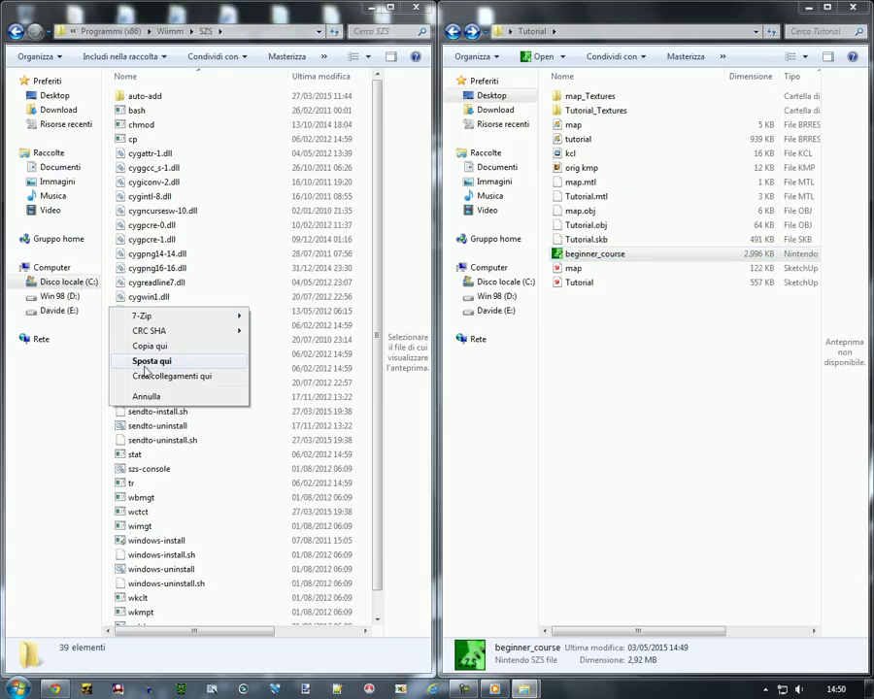
click(190, 360)
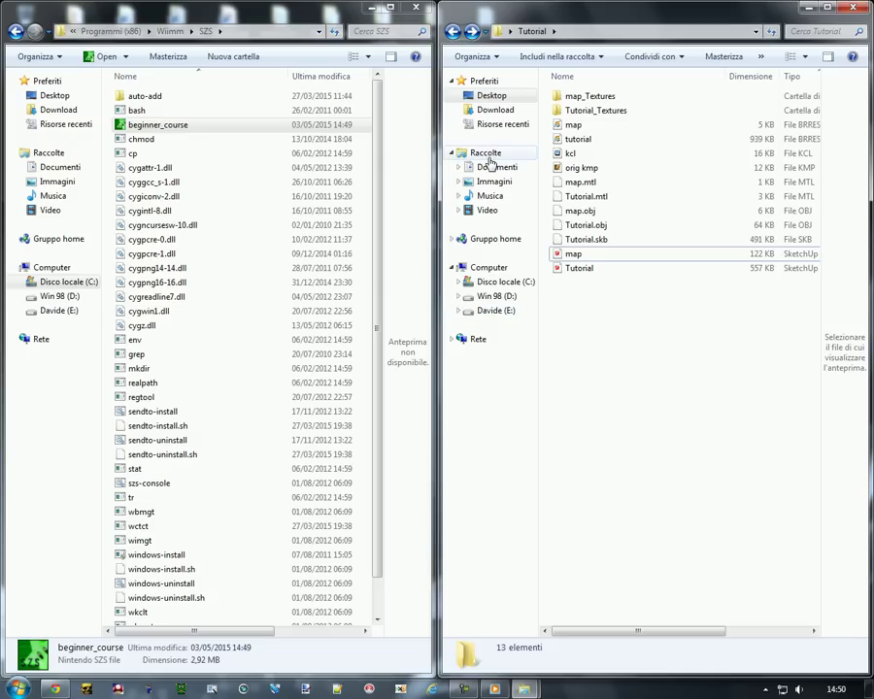
- Copy the "wszst minimap --auto" command from the map text file in Text CT and close the file
click(16, 32)
click(136, 140)
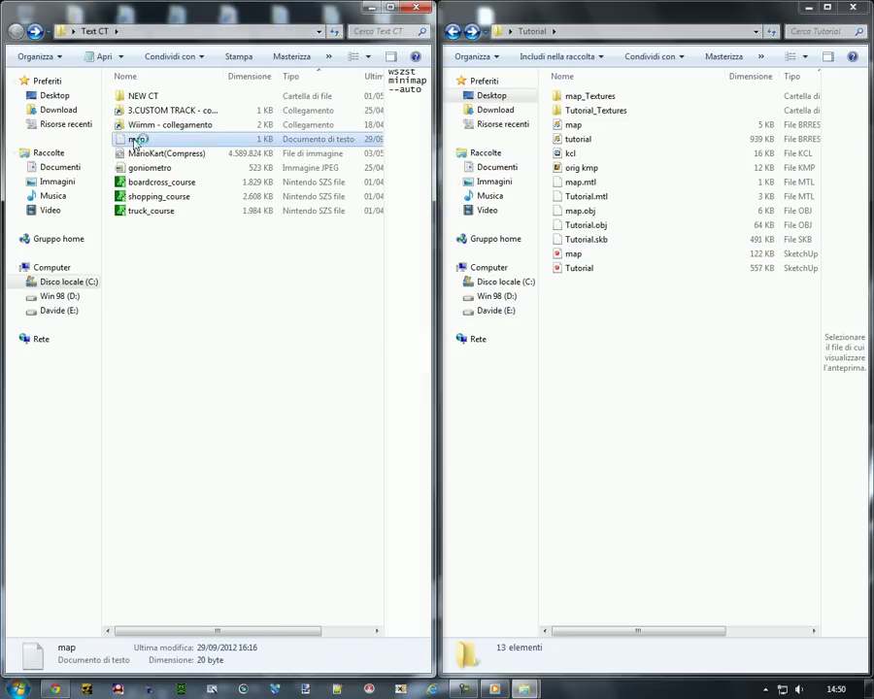
key(ctrl+a)
right_click(407, 217)
click(443, 257)
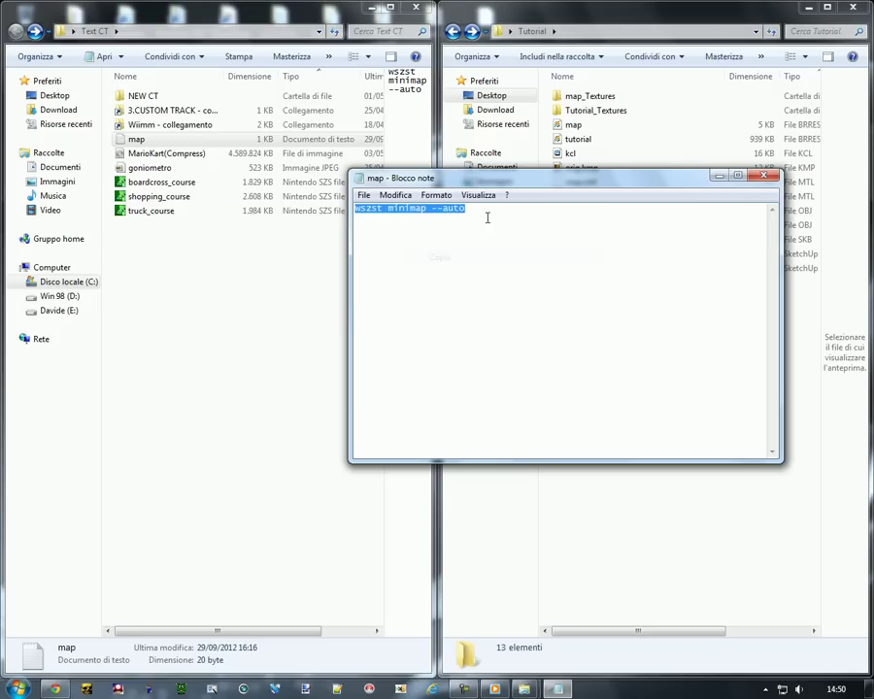
click(764, 176)
- Open szs-console from Wiimm's SZS folder, place it beside the folder, and paste the copied minimap command
double_click(141, 125)
double_click(135, 111)
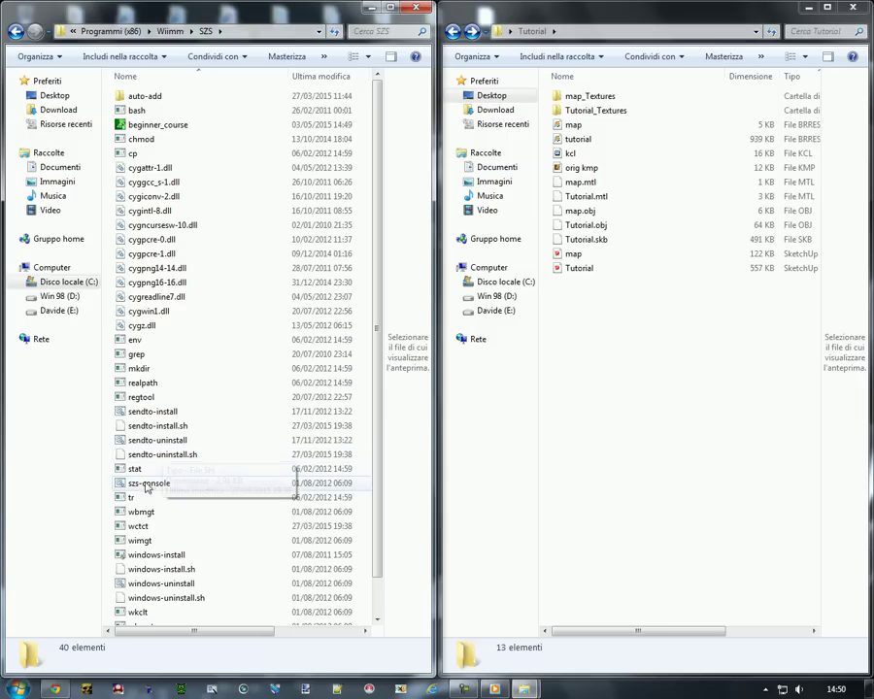
double_click(161, 487)
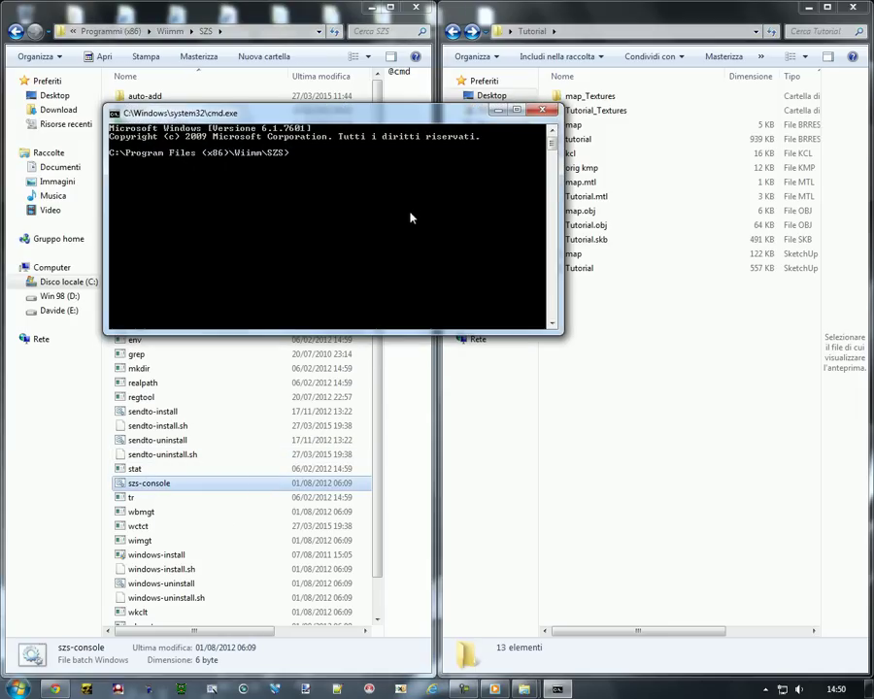
drag(418, 120, 872, 264)
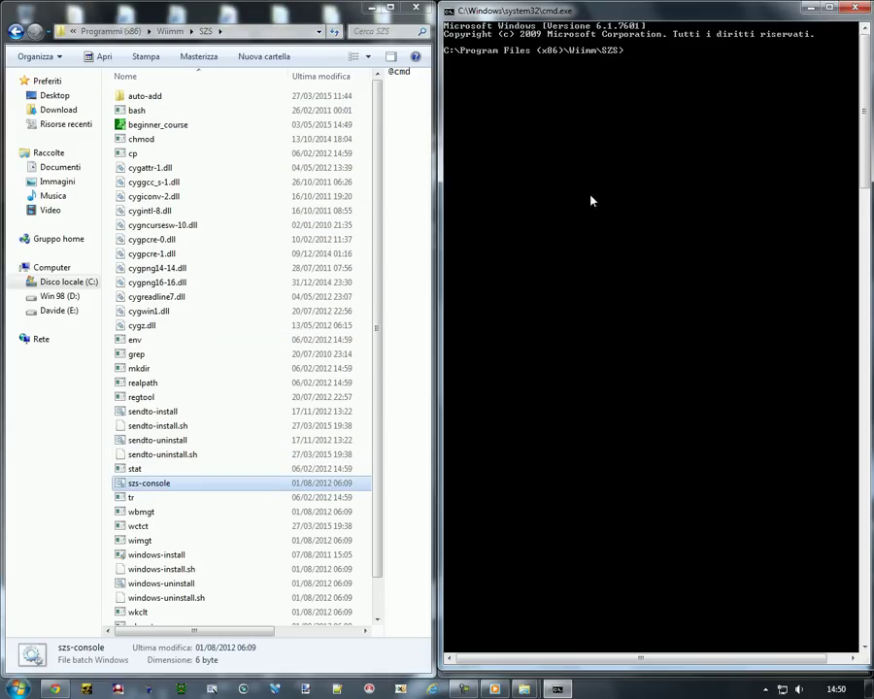
right_click(636, 114)
click(686, 154)
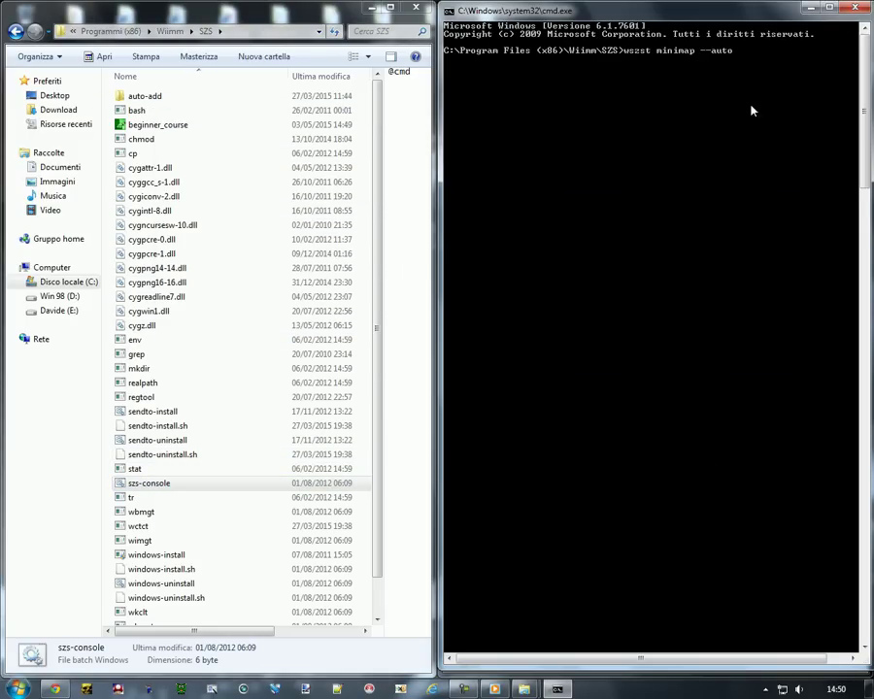
- Add the path of beginner_course.szs to the wszst minimap --auto command, run it, and close the console
click(163, 126)
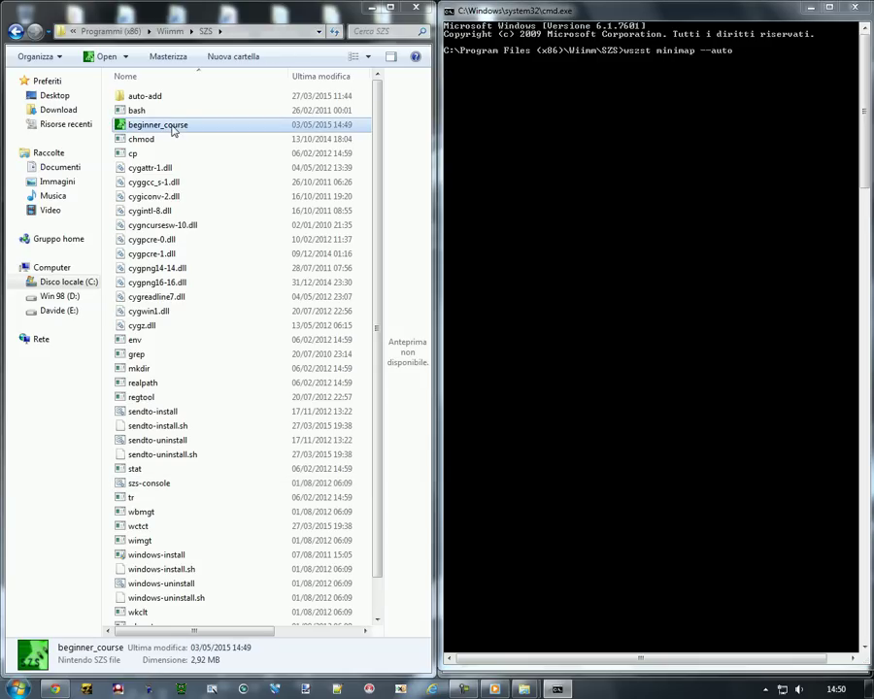
drag(163, 126, 647, 185)
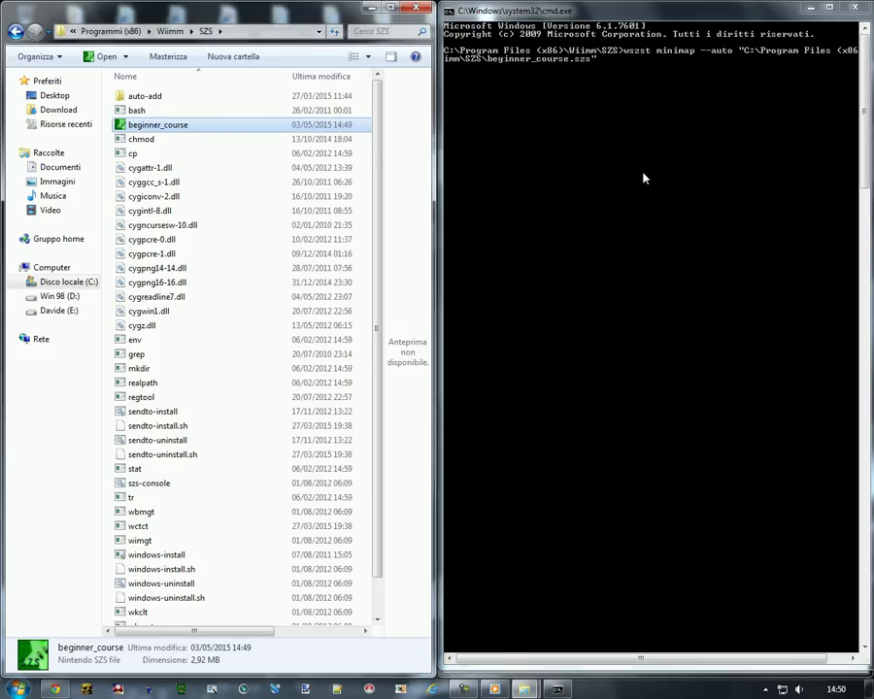
click(642, 167)
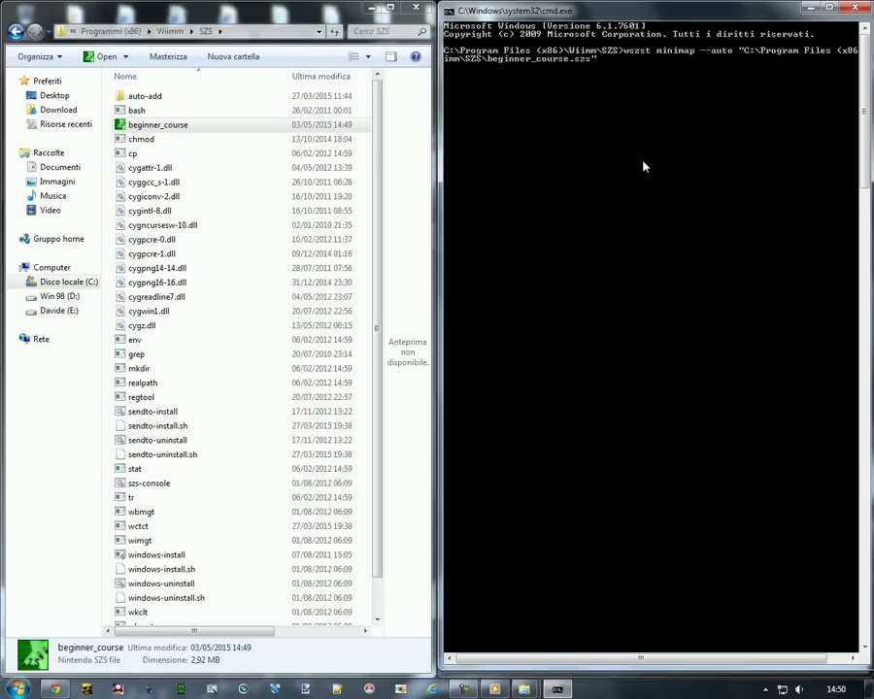
key(Return)
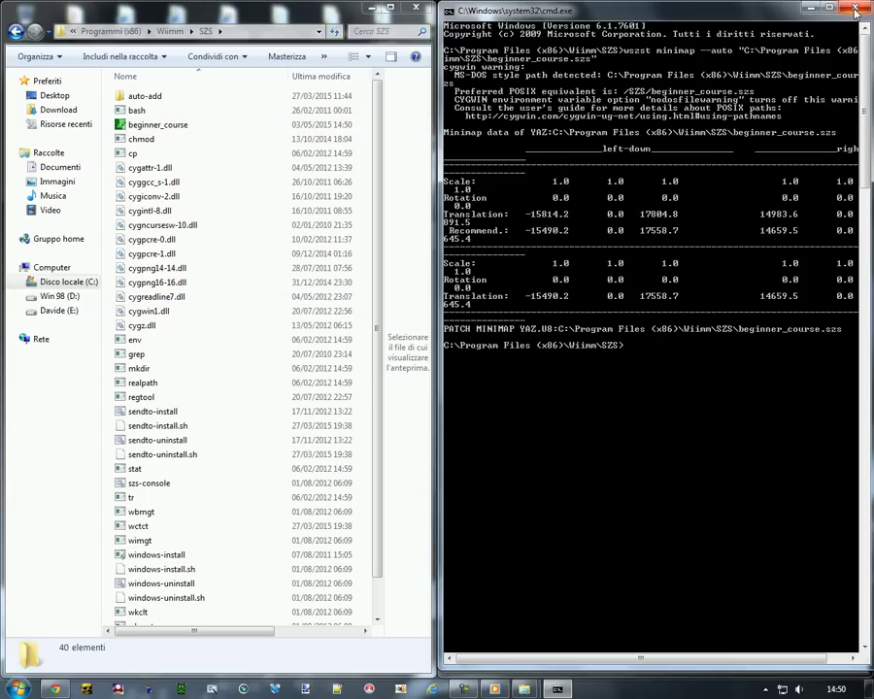
click(855, 10)
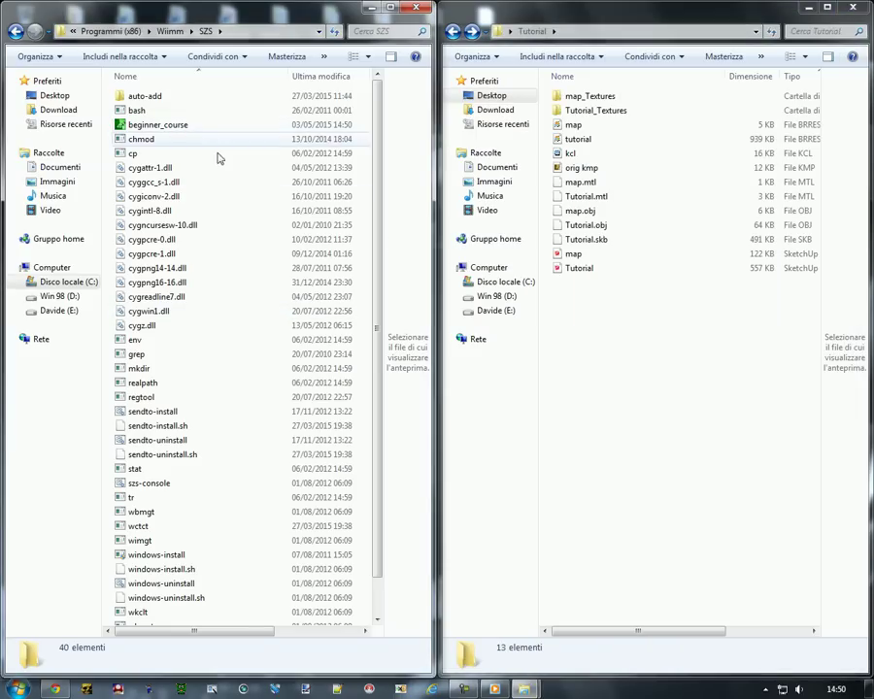
- Move the patched beginner_course file back into the Tutorial folder and close the SZS folder window
click(149, 129)
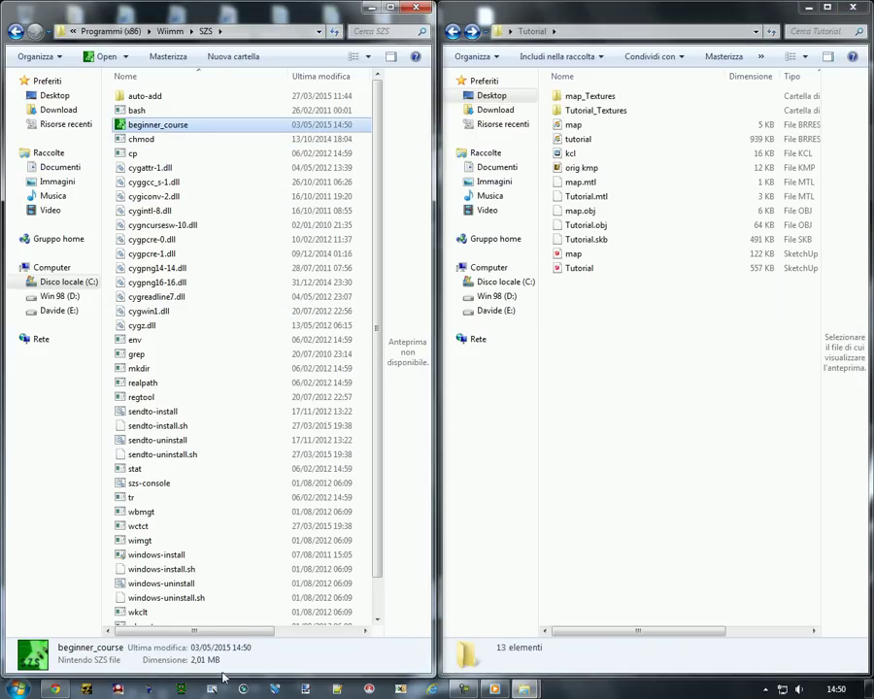
right_click(167, 132)
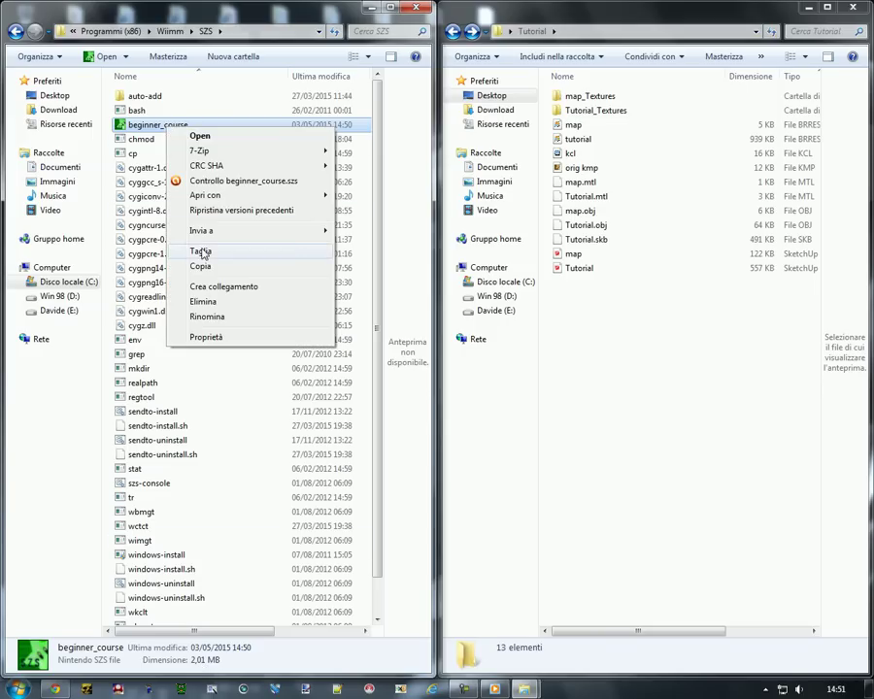
click(251, 249)
right_click(596, 338)
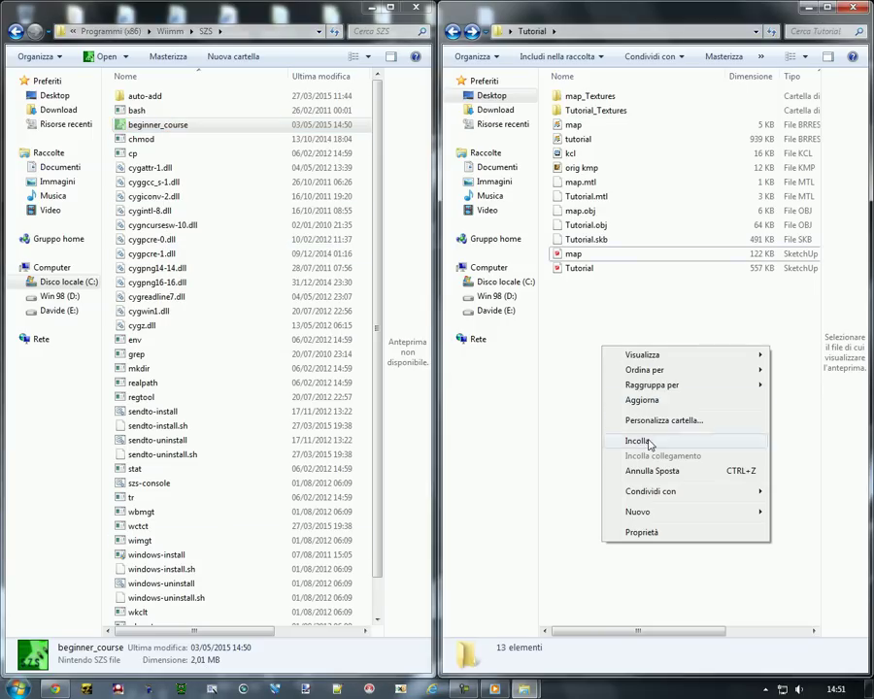
click(633, 441)
click(415, 7)
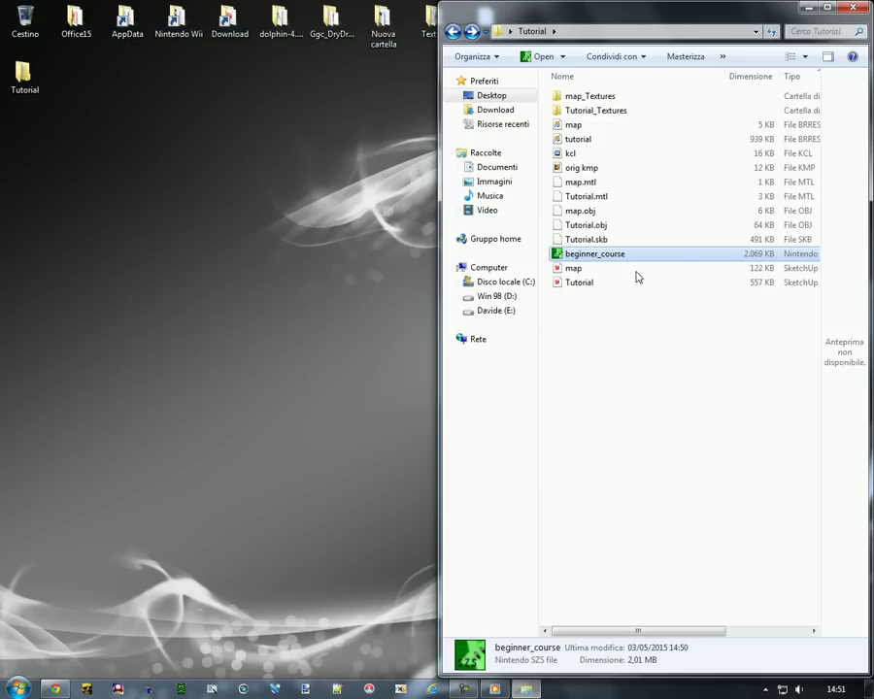
- Start WIIScrubber and load the MarioKart(Compress) ISO from the Text CT folder on the desktop
click(19, 688)
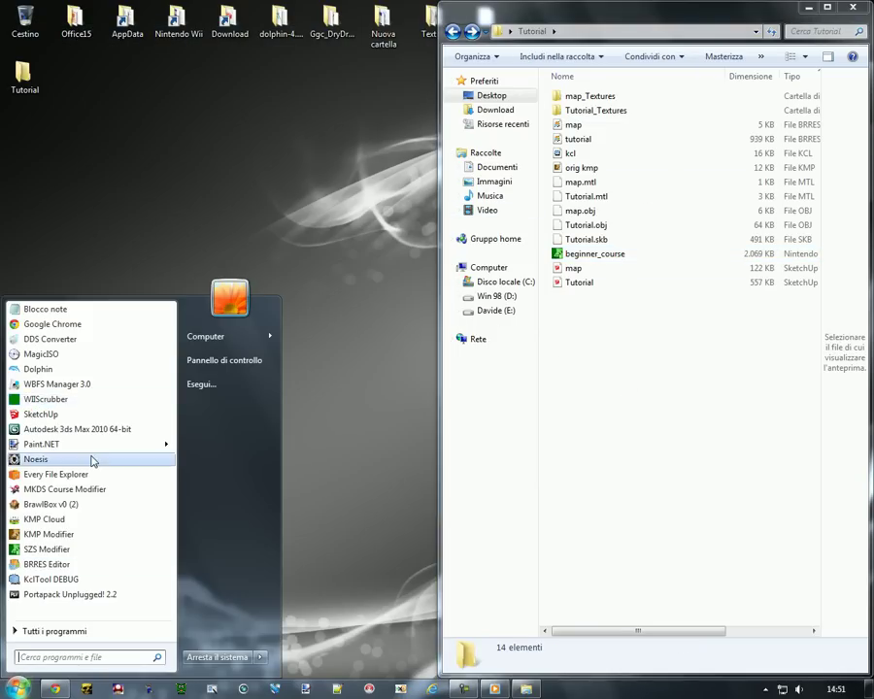
click(91, 459)
drag(451, 171, 2, 208)
click(39, 35)
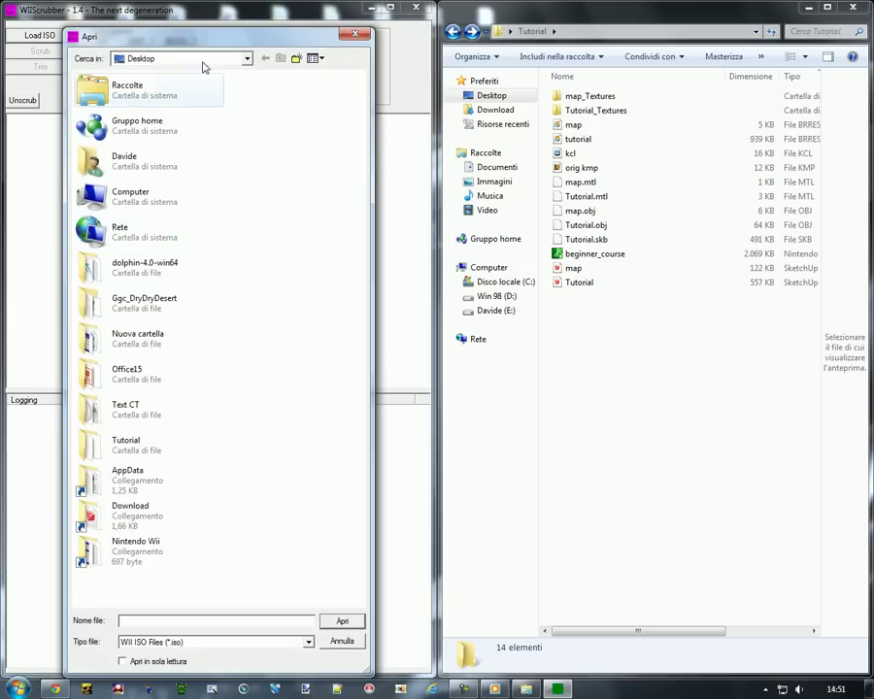
click(192, 60)
click(141, 227)
click(186, 59)
click(145, 211)
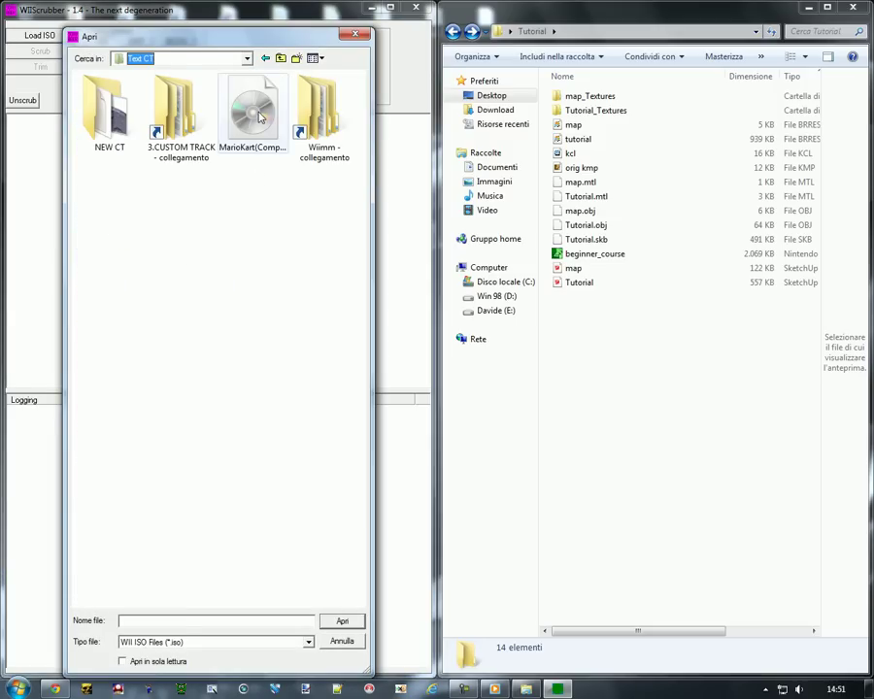
double_click(258, 117)
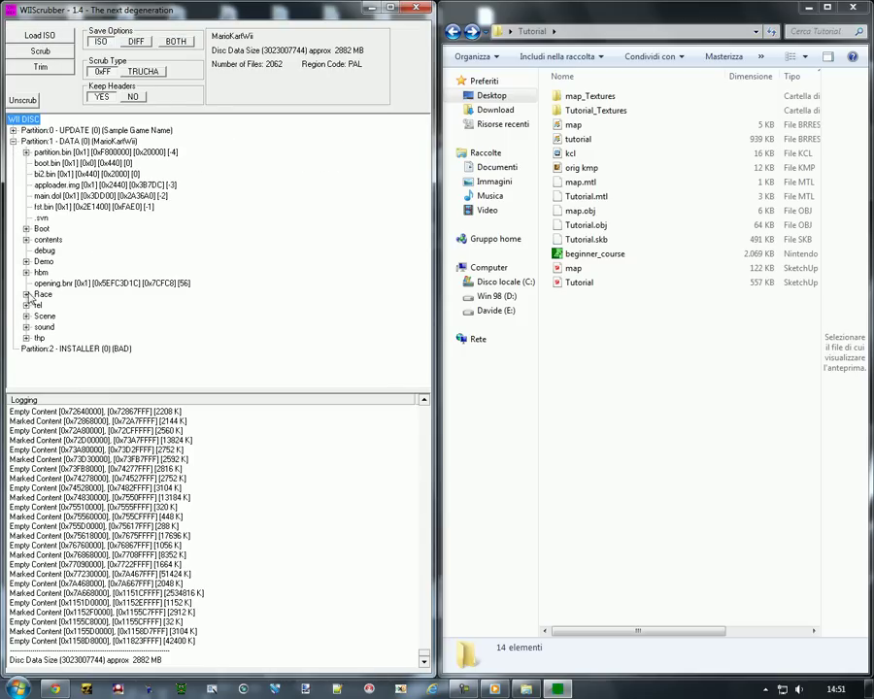
- Replace beginner_course.szs in the disc's Race/Course folder with the beginner_course file from the Tutorial folder
click(27, 293)
click(39, 358)
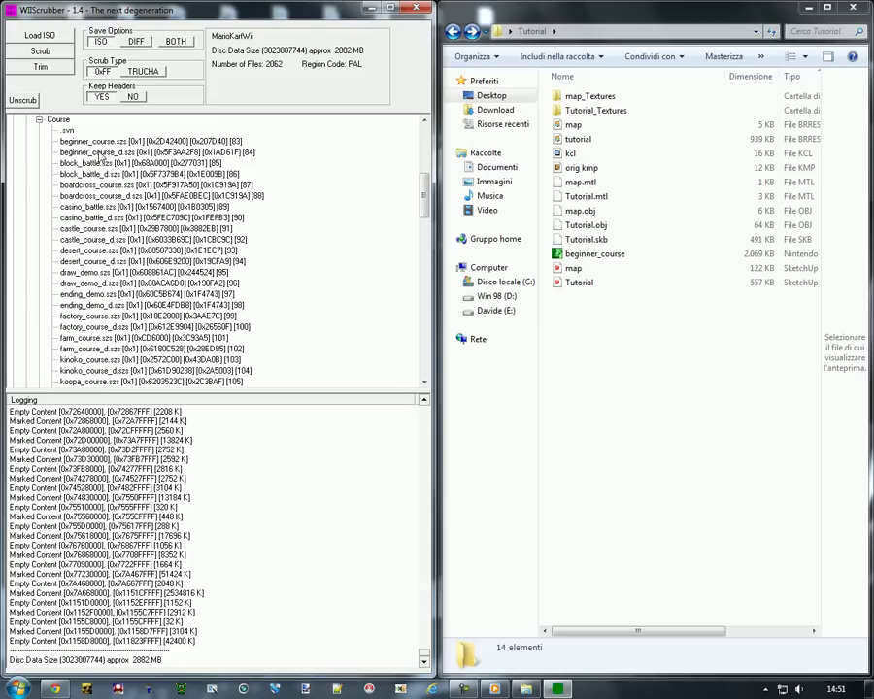
right_click(121, 141)
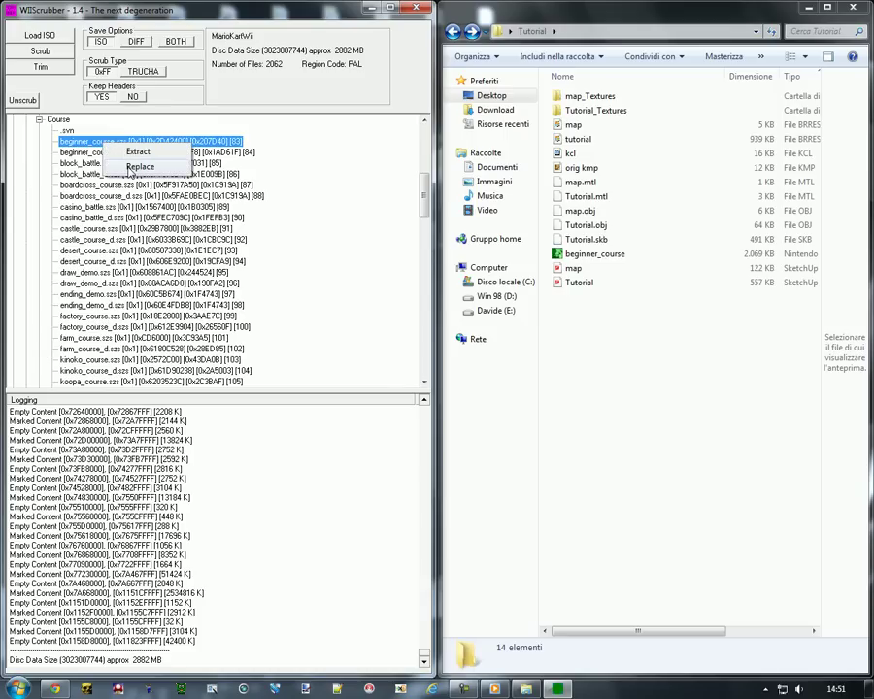
click(141, 167)
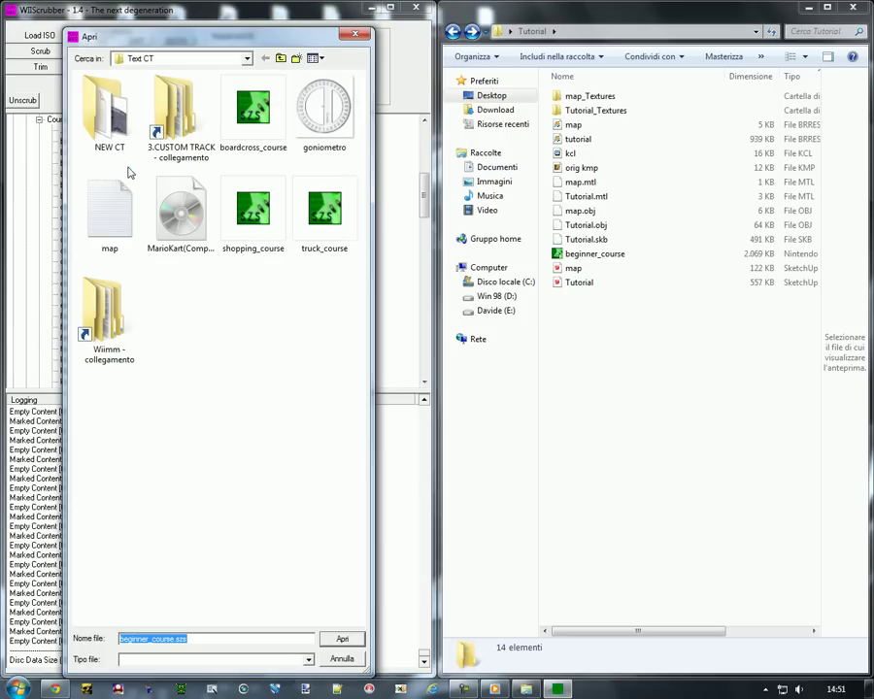
click(160, 59)
click(145, 74)
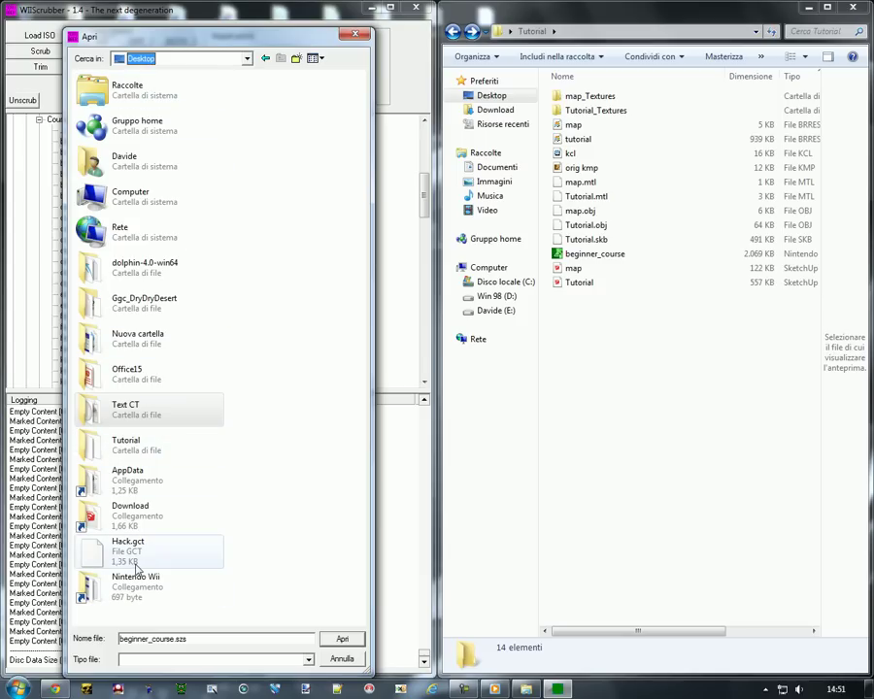
double_click(136, 454)
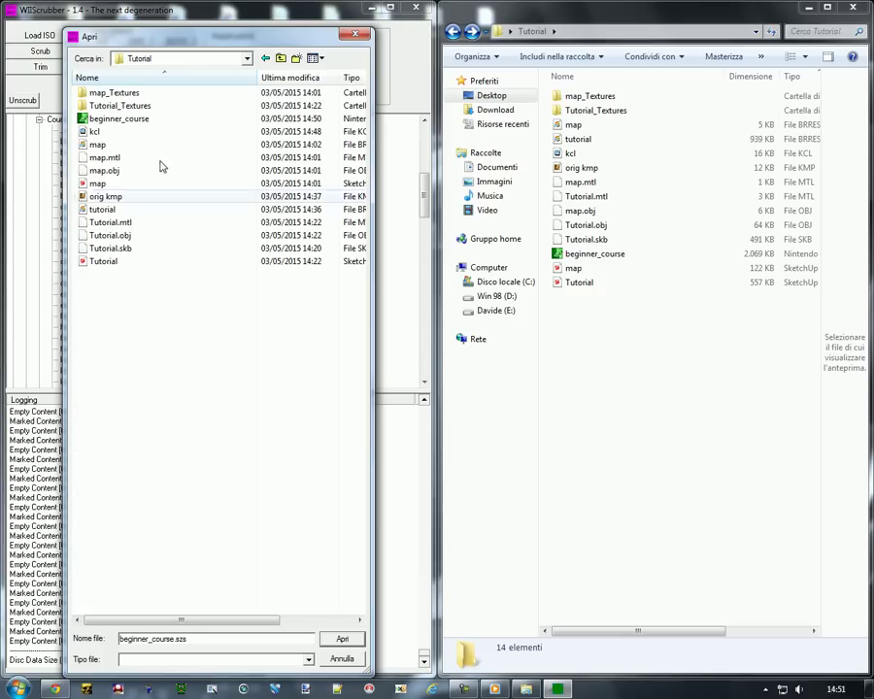
double_click(116, 121)
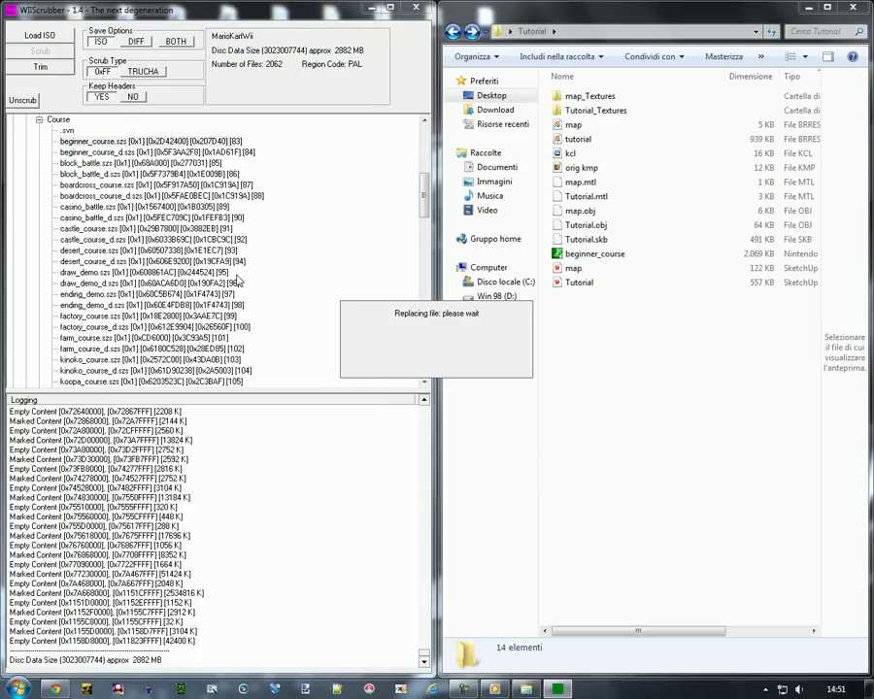
click(283, 376)
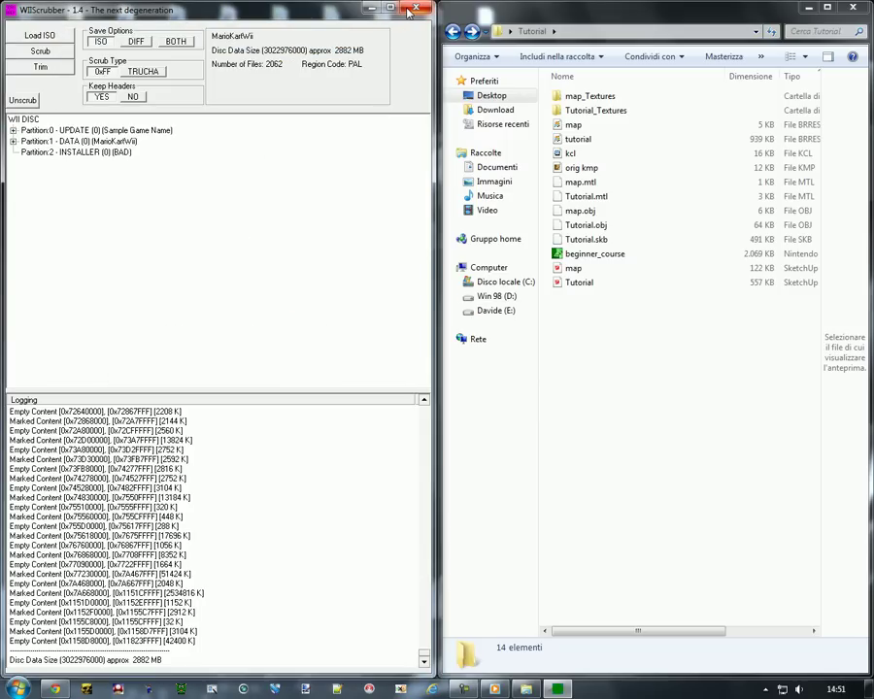
- Close WIIScrubber and launch the Dolphin emulator
click(412, 9)
click(219, 370)
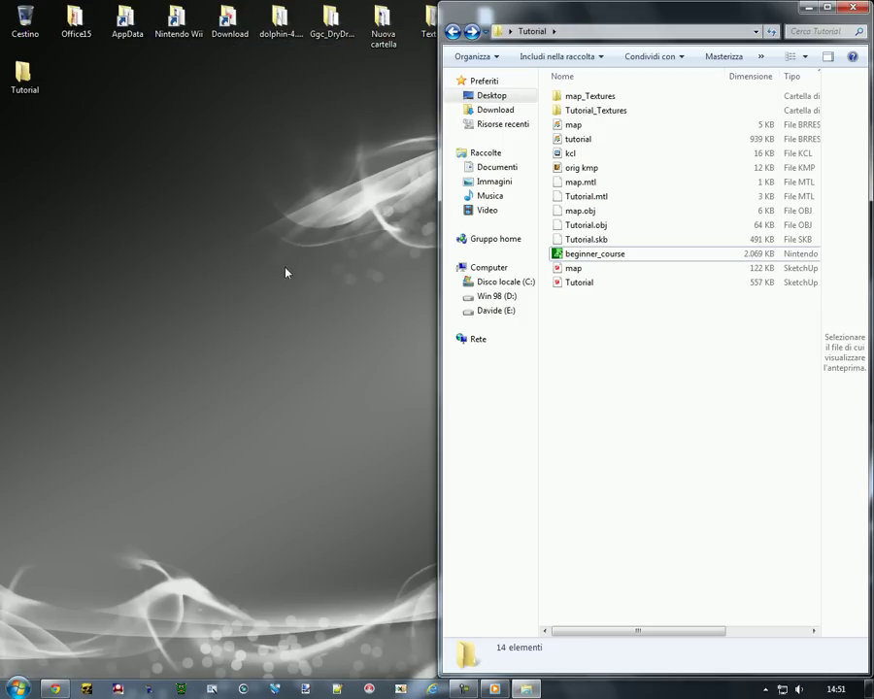
click(17, 688)
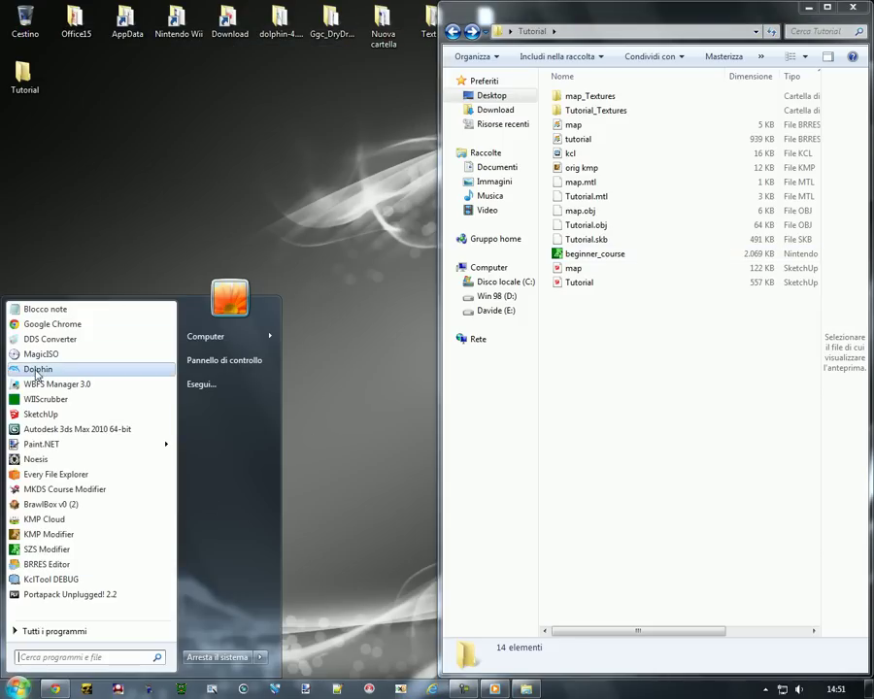
click(224, 360)
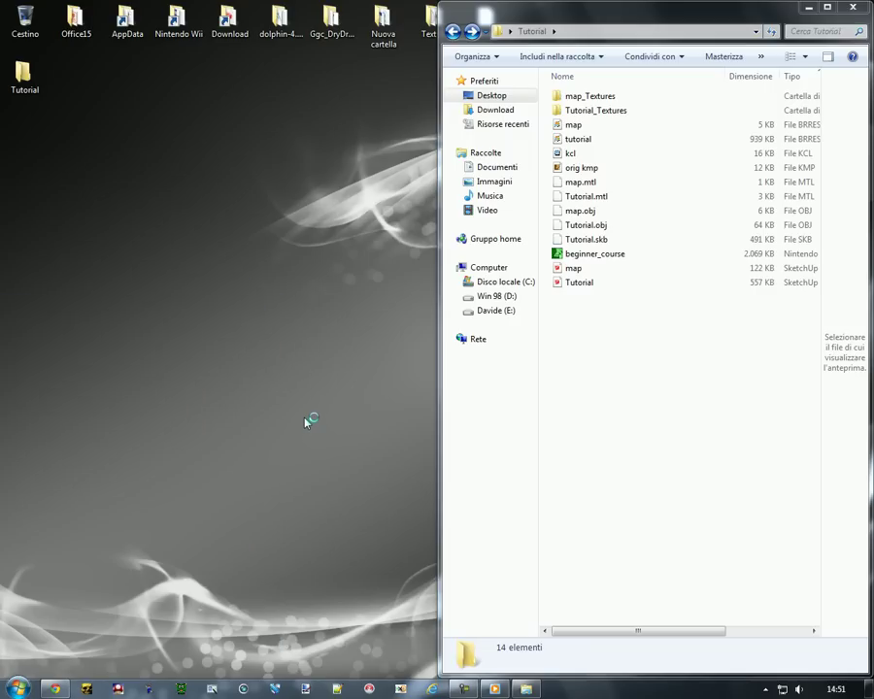
- Boot Mario Kart Wii from the game list and enter its Single Player menu
double_click(555, 107)
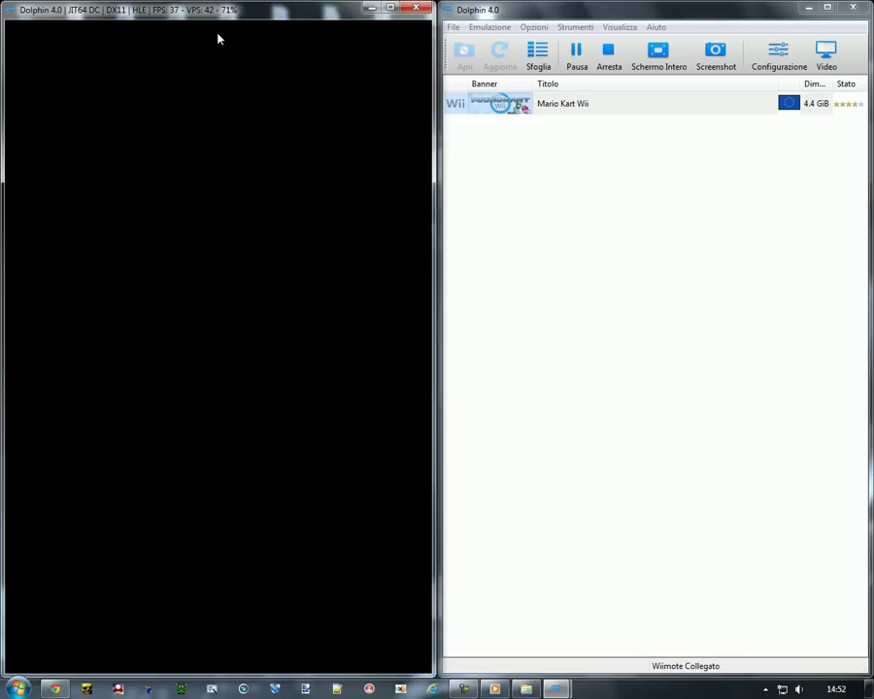
click(218, 39)
click(219, 39)
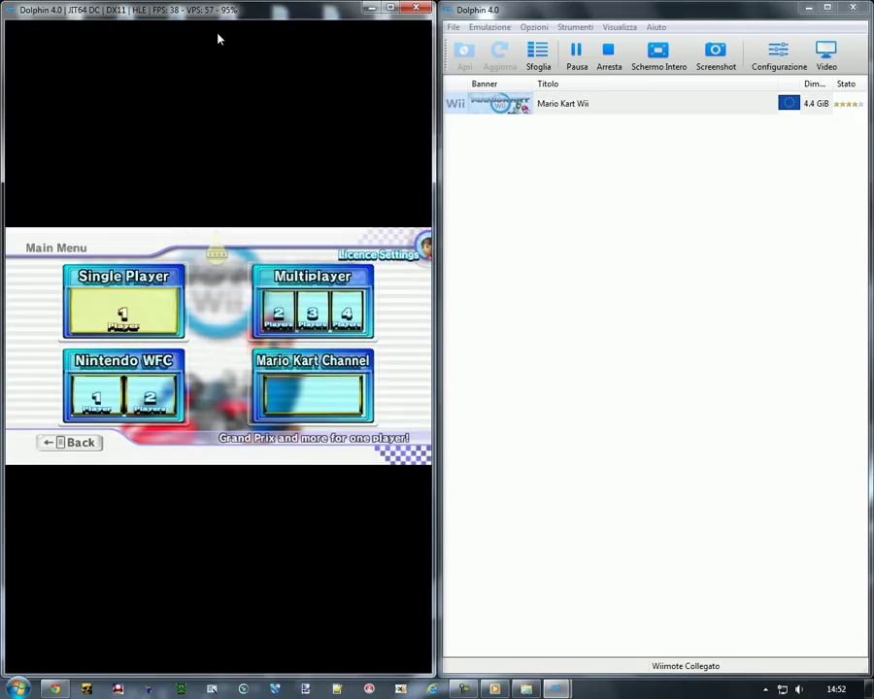
click(218, 38)
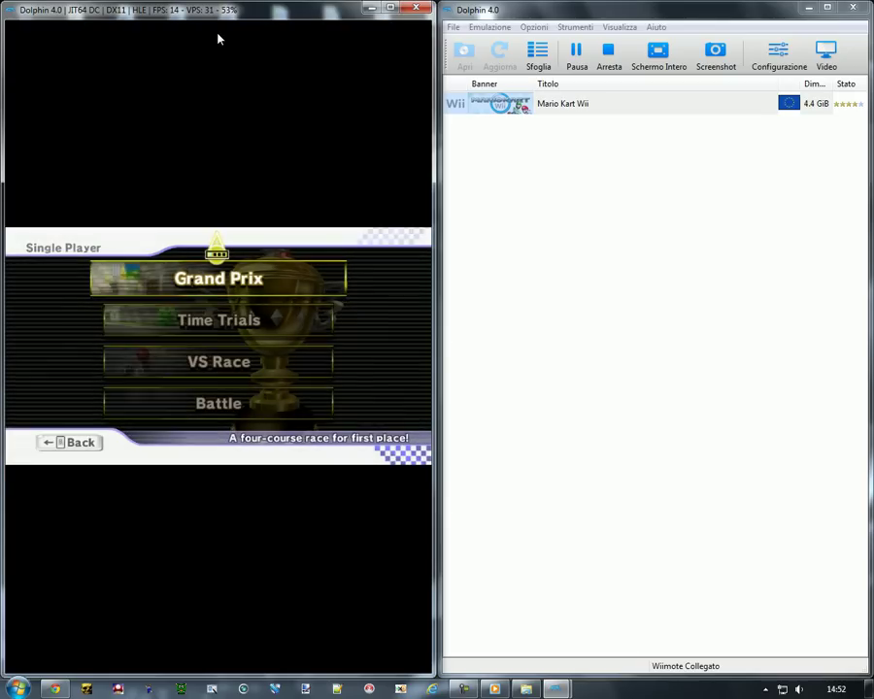
key(Down)
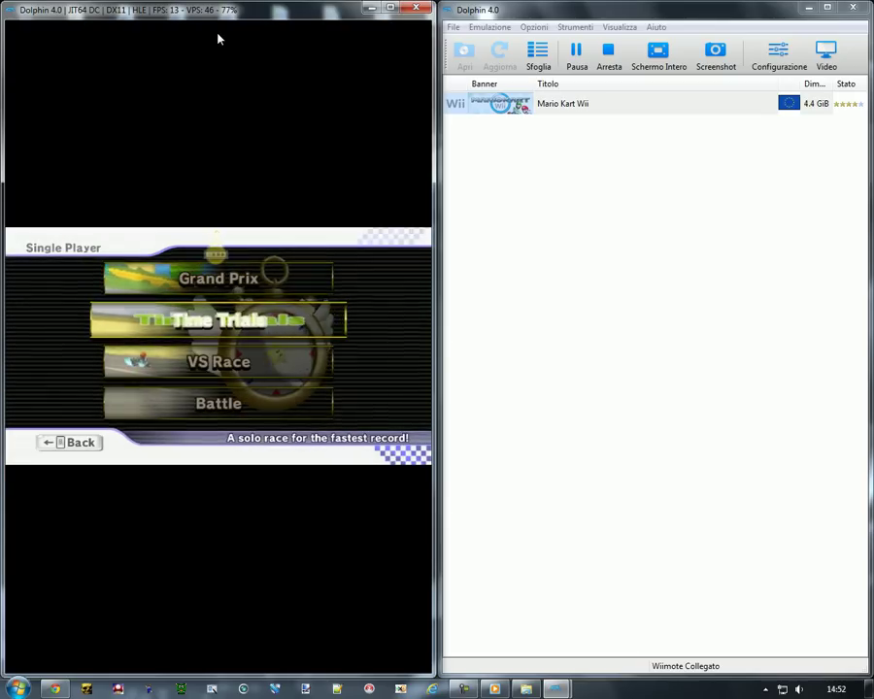
key(Return)
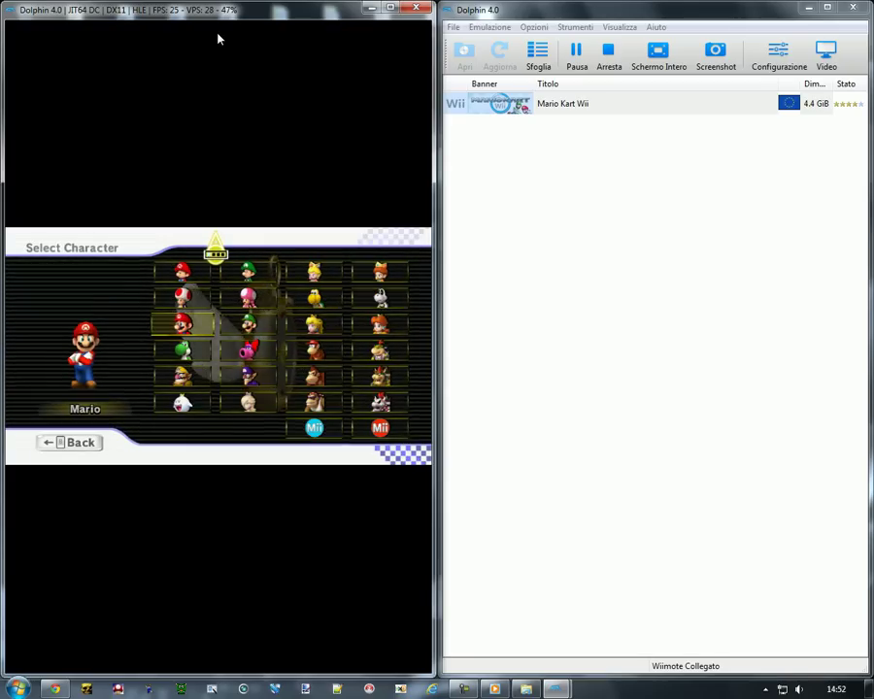
key(Return)
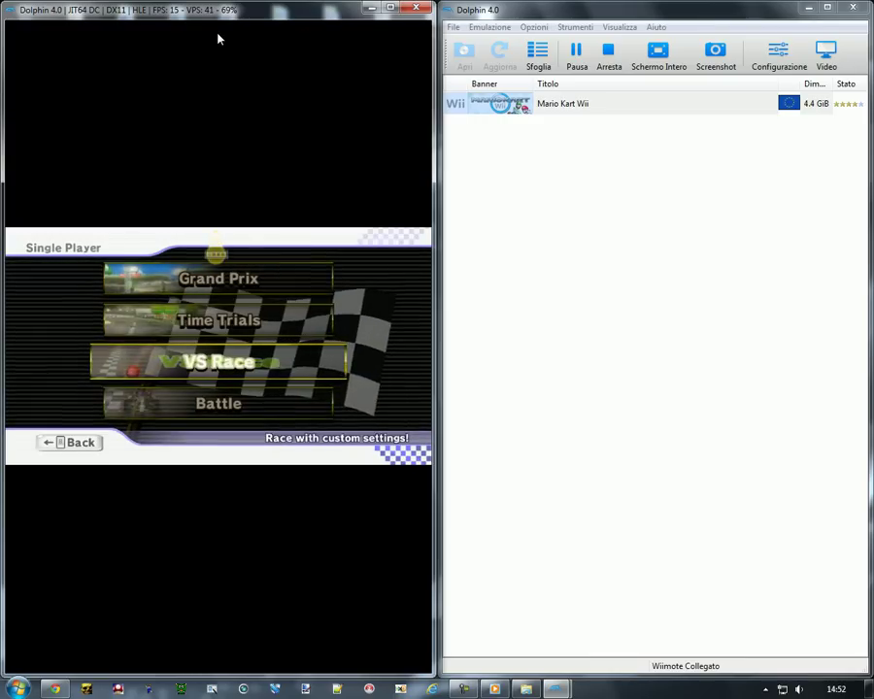
- Start a 150cc VS Race with Mario on a bike on Luigi Circuit in the Mushroom Cup
key(Return)
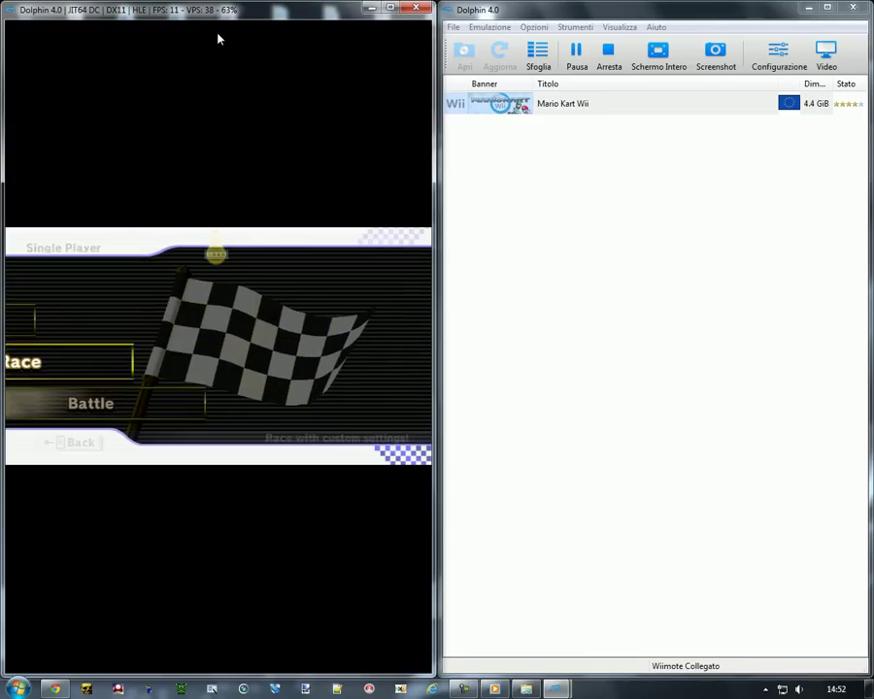
key(Return)
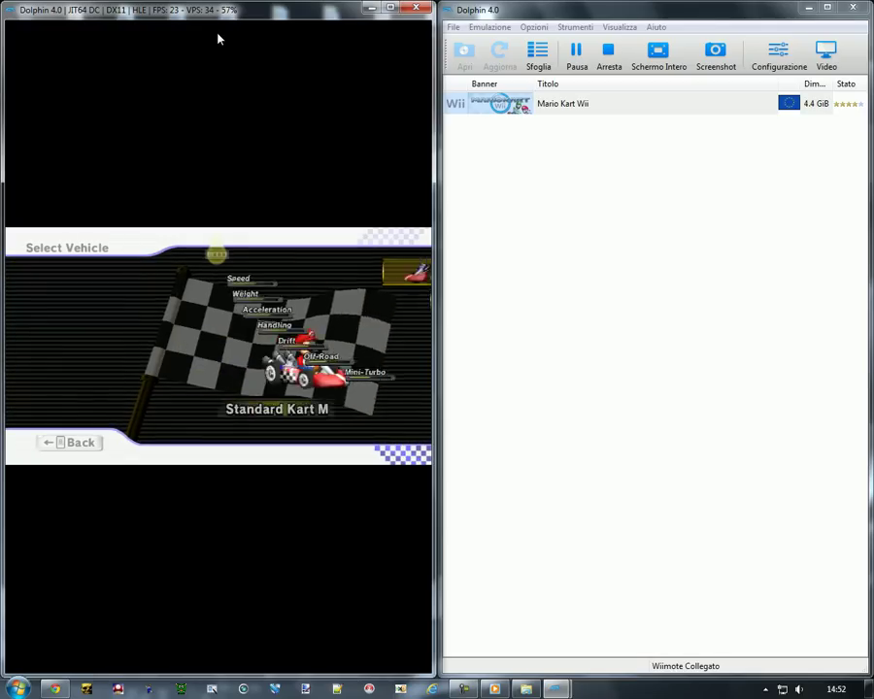
key(Right)
key(Down)
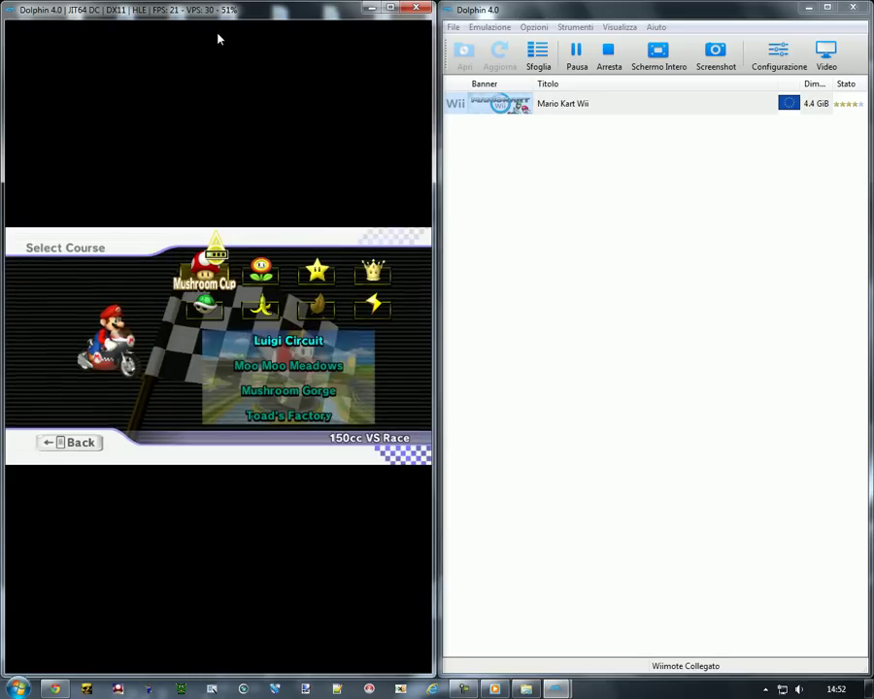
key(Return)
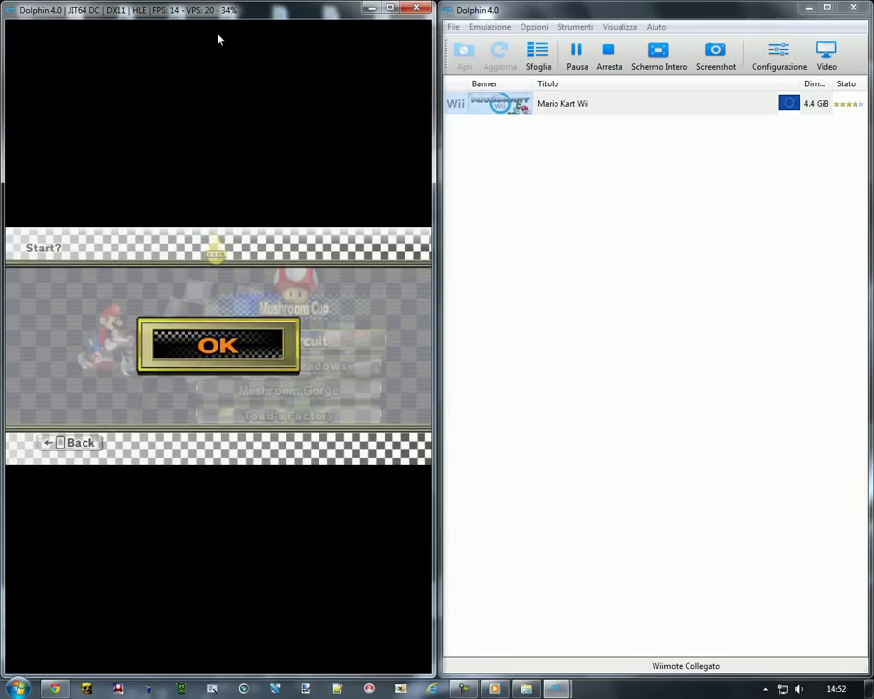
key(Return)
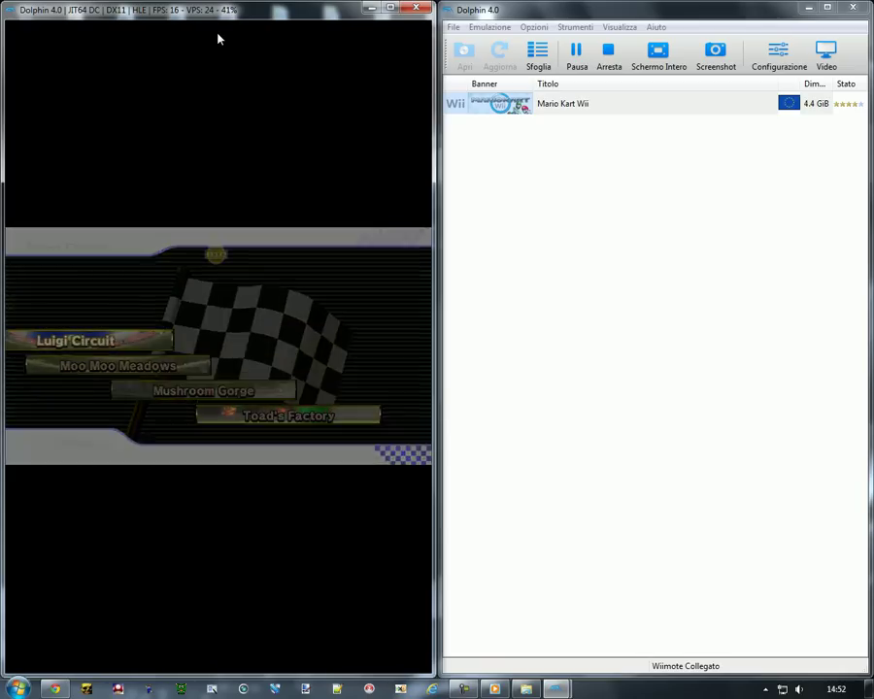
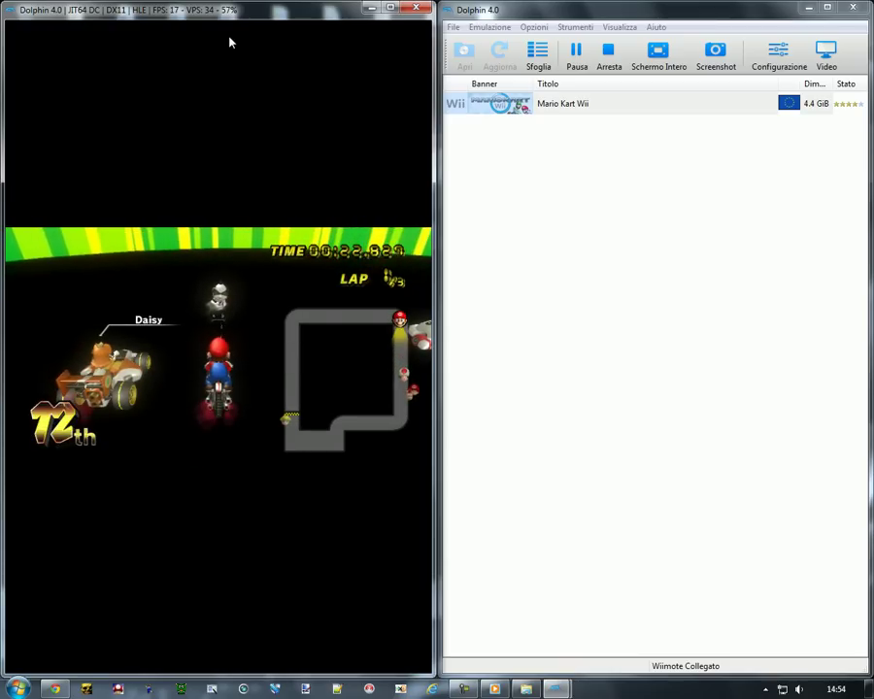
- Stop the running race and close the Dolphin emulator
click(417, 8)
key(Return)
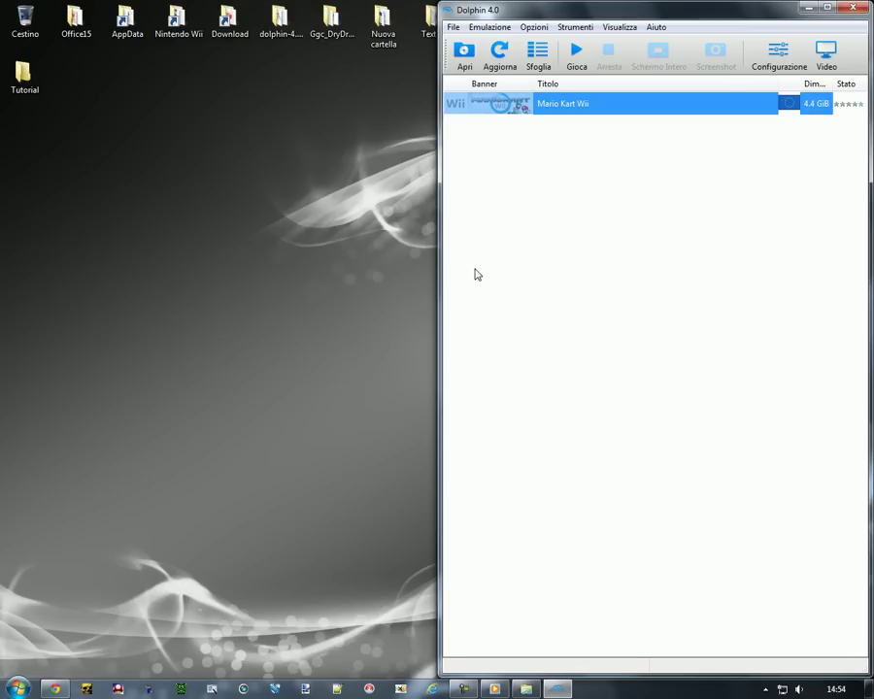
click(853, 8)
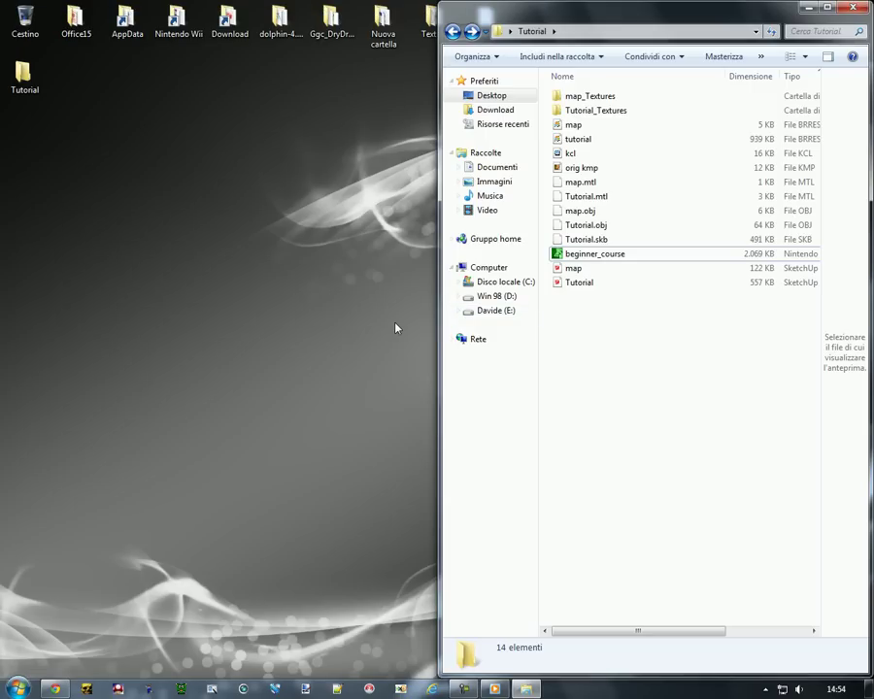
- Open beginner_course from the Tutorial folder in SZS Modifier and load its course.kmp in the KMP Editor
drag(630, 254, 603, 254)
double_click(603, 253)
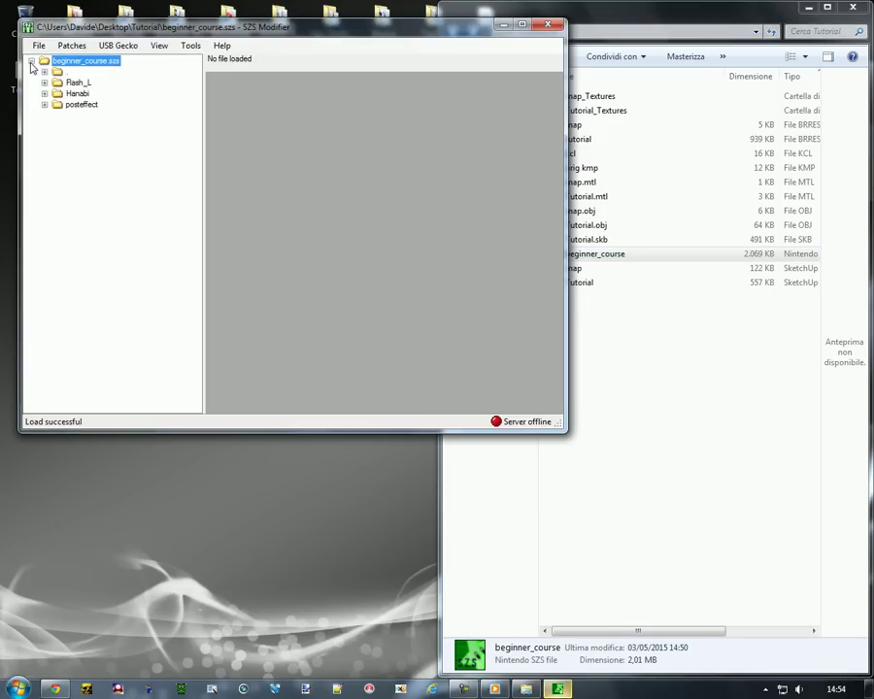
click(45, 73)
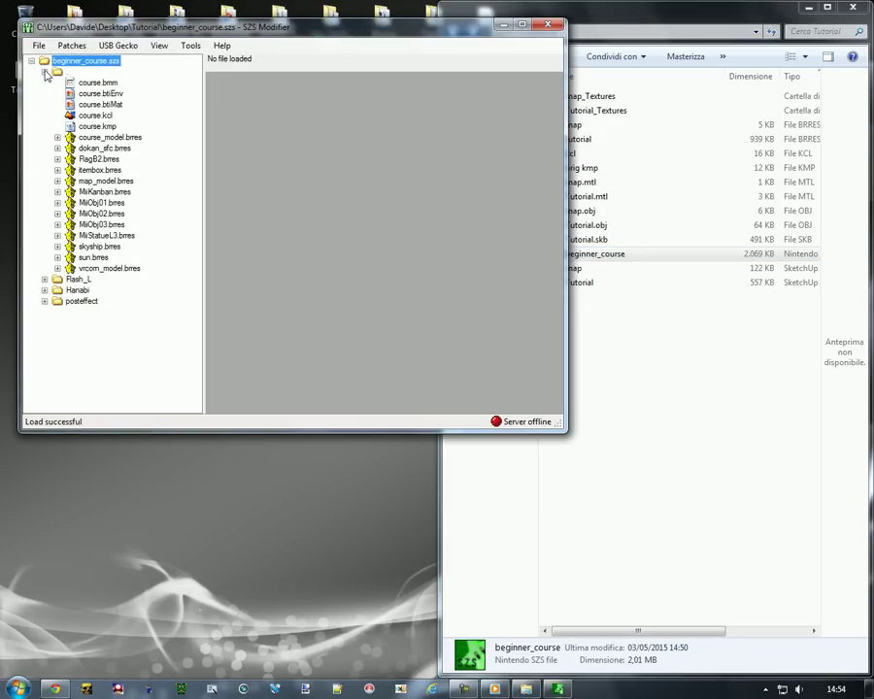
double_click(92, 126)
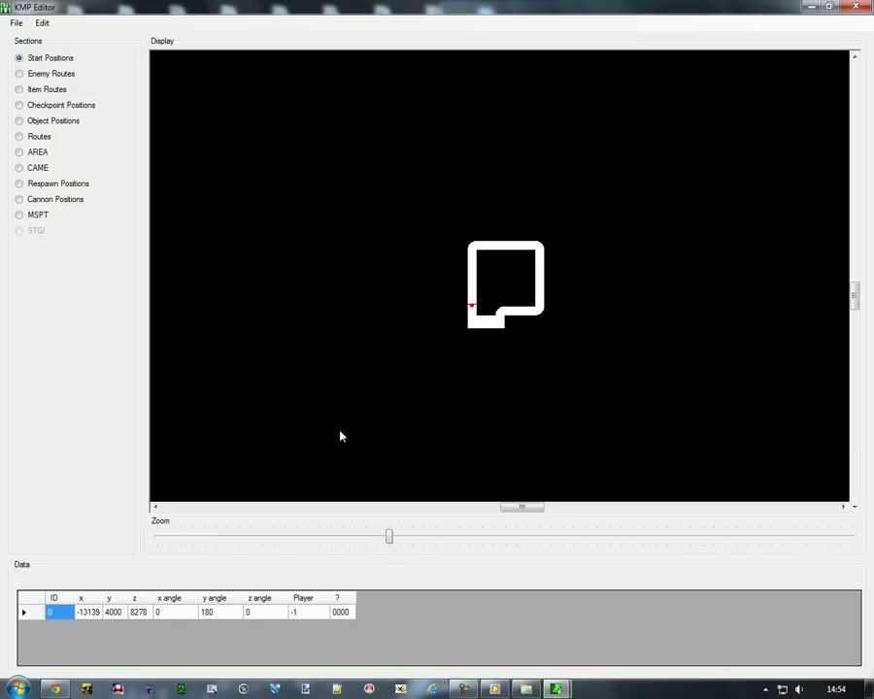
- Set the y coordinate of respawn position 0 to 4000 and save the KMP
click(36, 189)
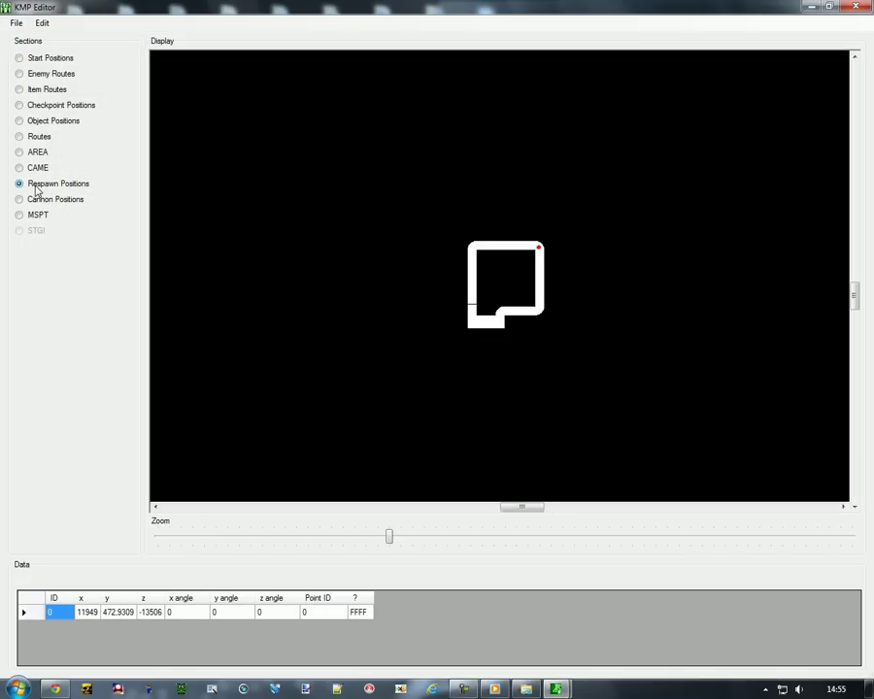
double_click(110, 613)
text(4000)
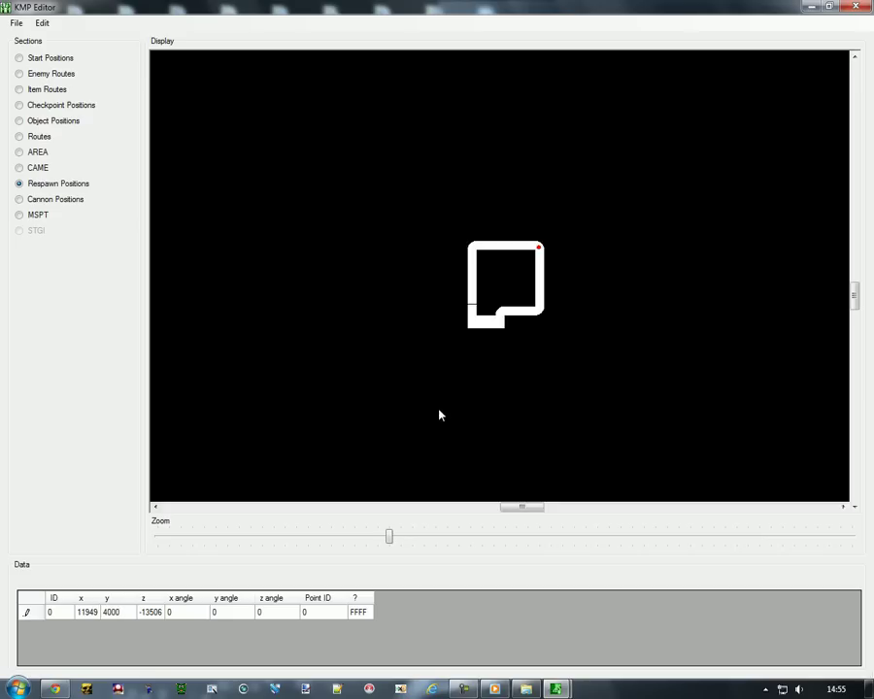
click(17, 23)
click(25, 37)
- Move the first three enemy route points of Section 1 onto the track, from the start line onwards
click(51, 74)
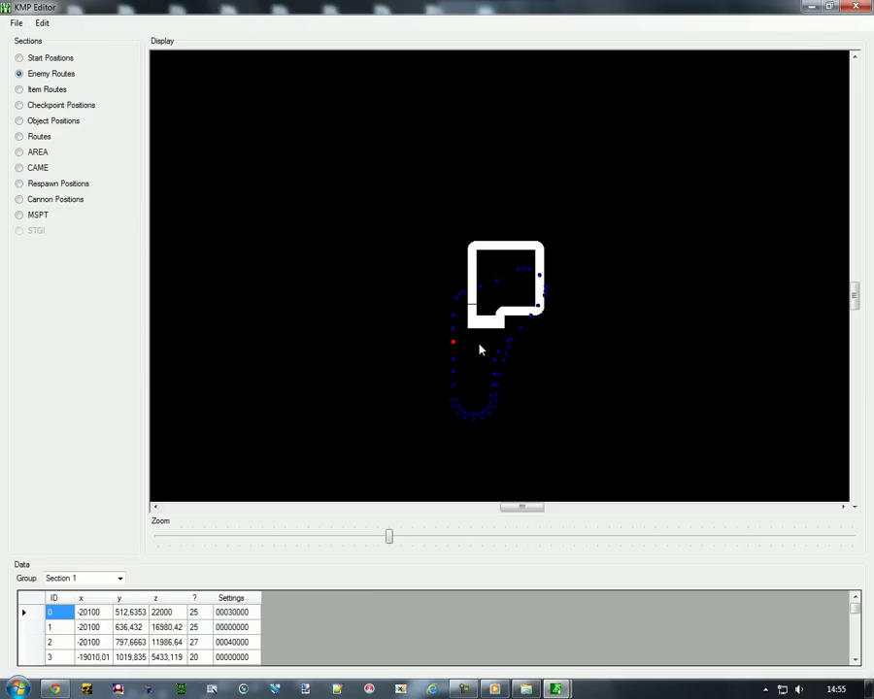
drag(388, 537, 168, 537)
drag(852, 293, 853, 338)
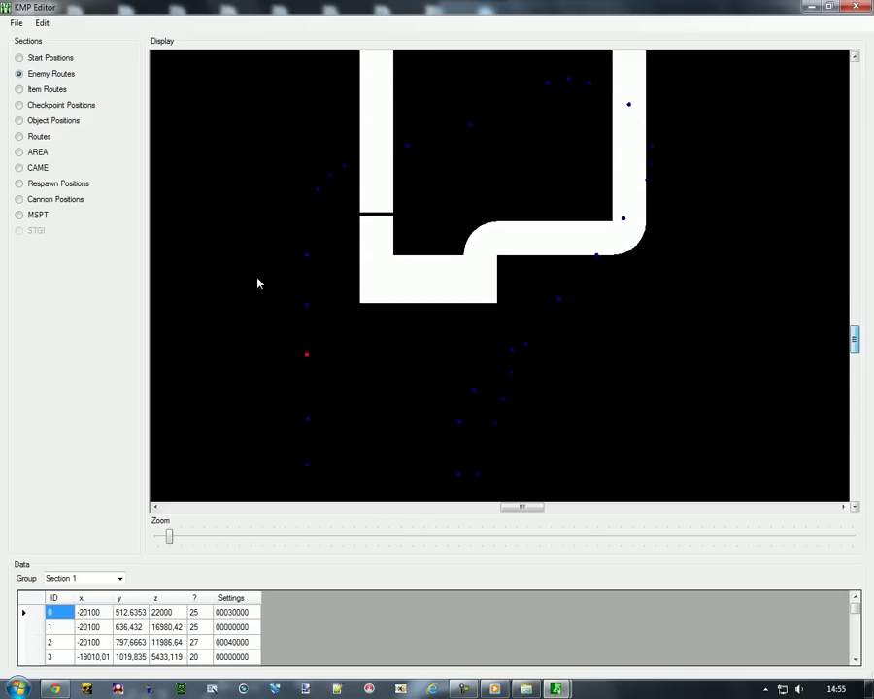
drag(169, 537, 274, 537)
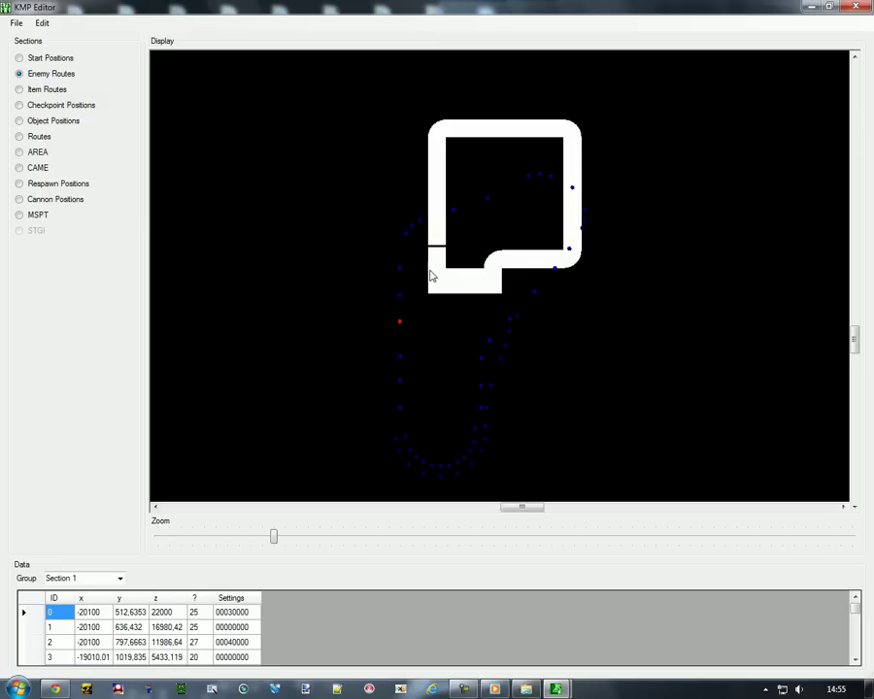
drag(399, 321, 435, 249)
drag(399, 292, 434, 234)
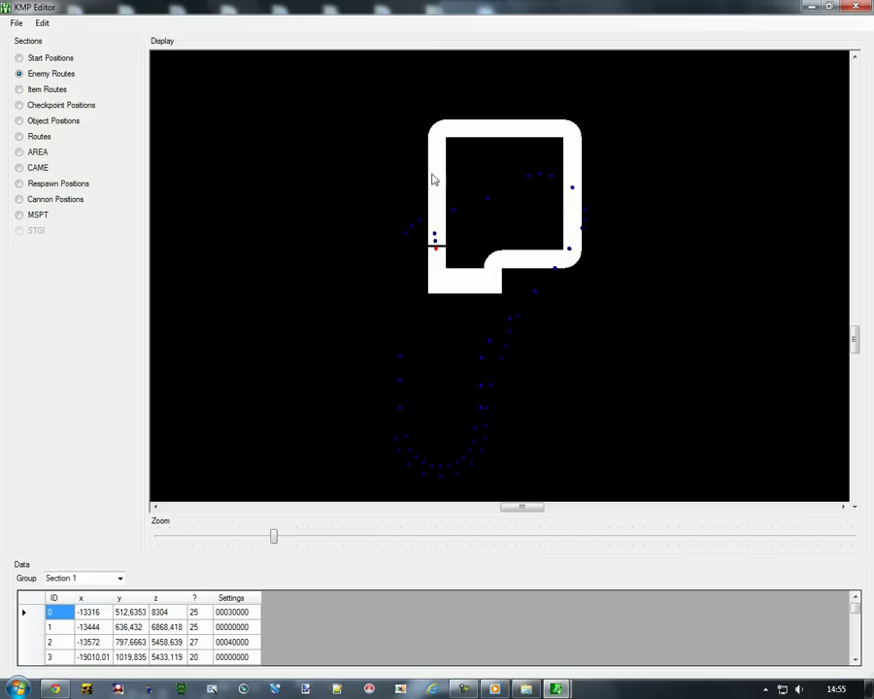
- Place checkpoint 0 across the track exactly on the start line
click(30, 90)
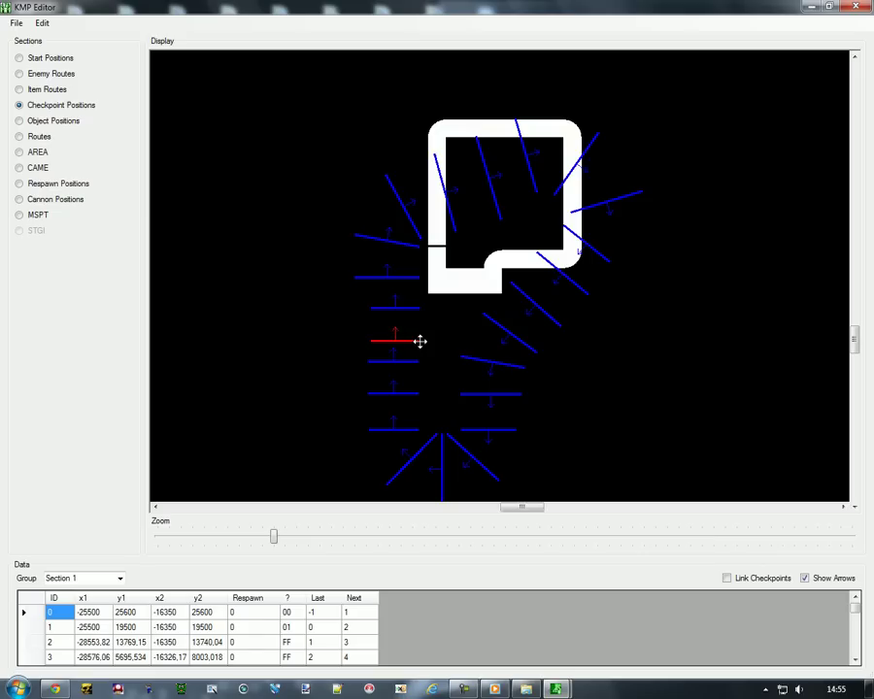
drag(420, 340, 447, 248)
drag(369, 341, 422, 246)
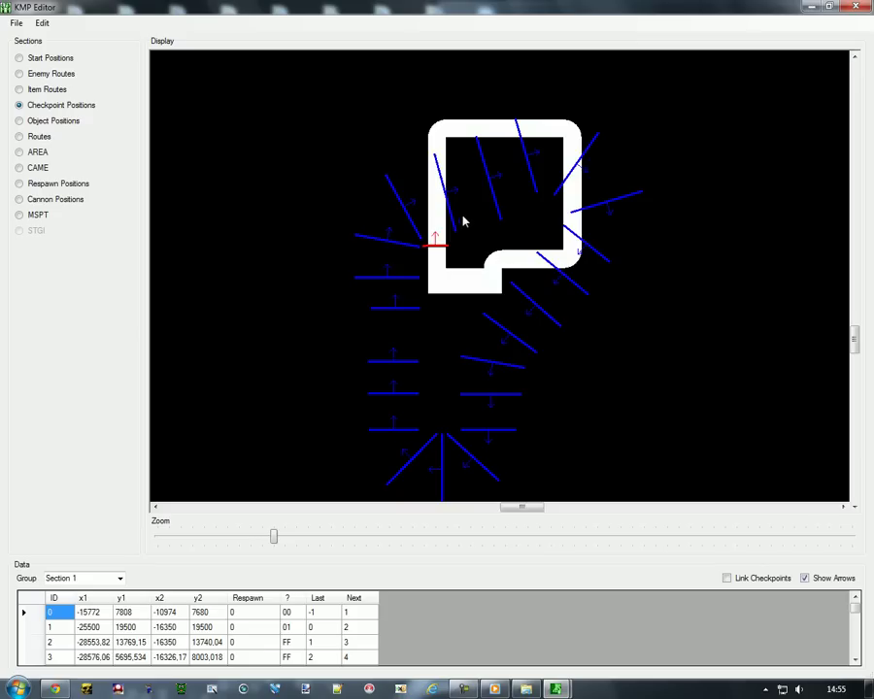
drag(273, 537, 168, 536)
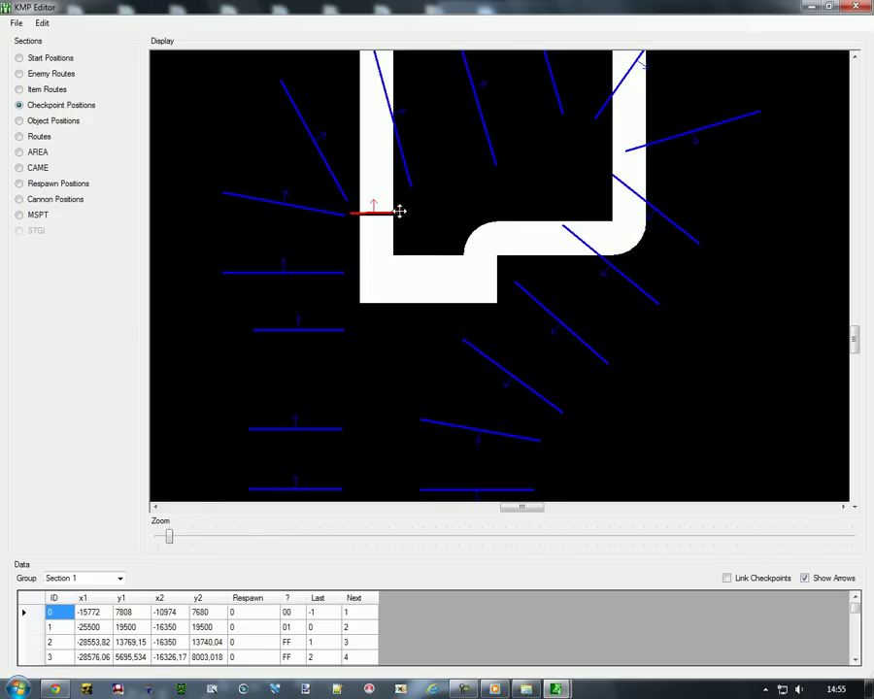
drag(399, 210, 350, 212)
- Link the checkpoints, place checkpoint 1 across the track just past the start line, and the section's last checkpoint just before the line
click(726, 578)
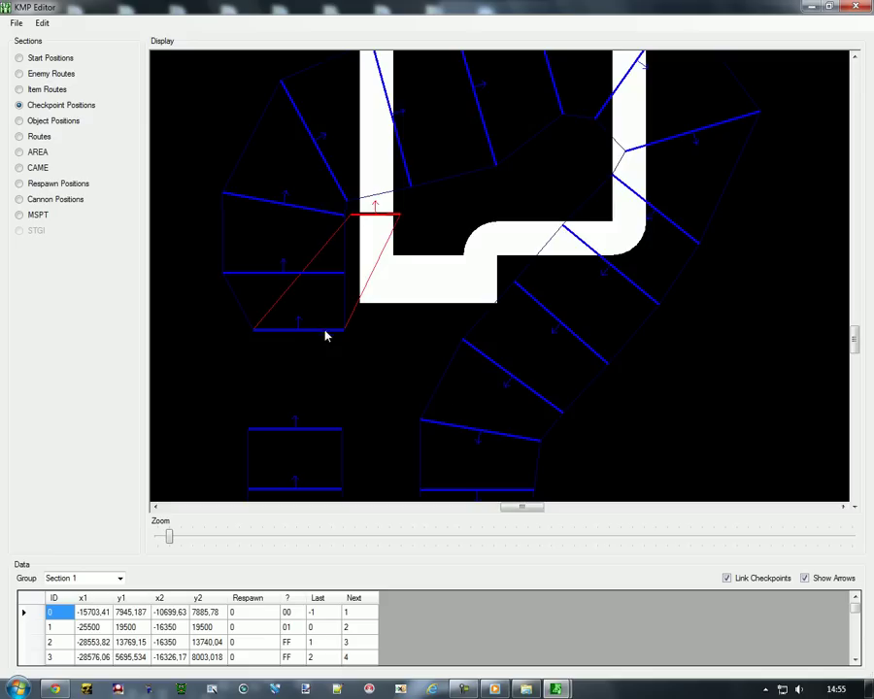
drag(342, 335, 399, 202)
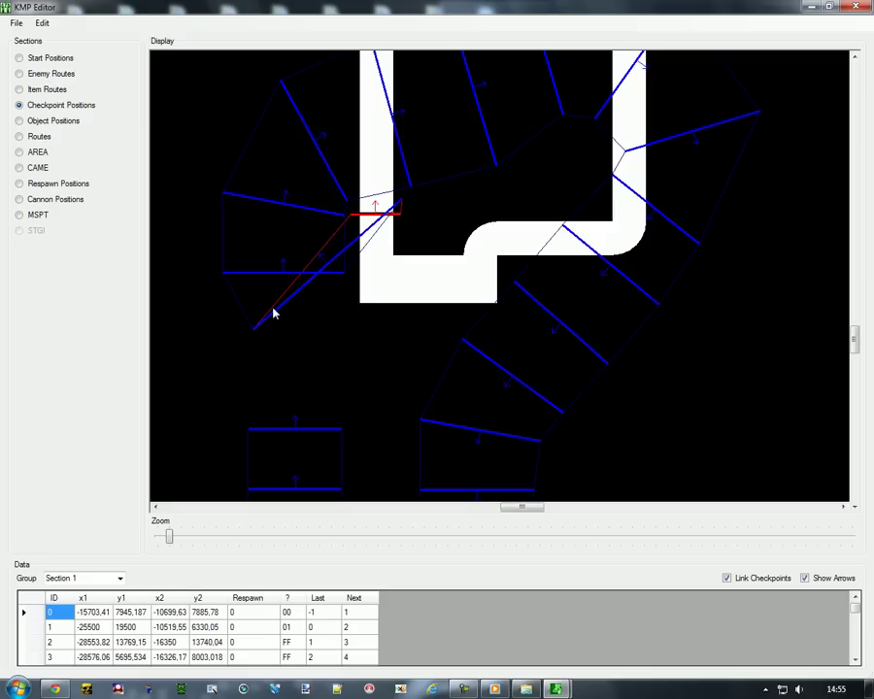
drag(258, 332, 348, 199)
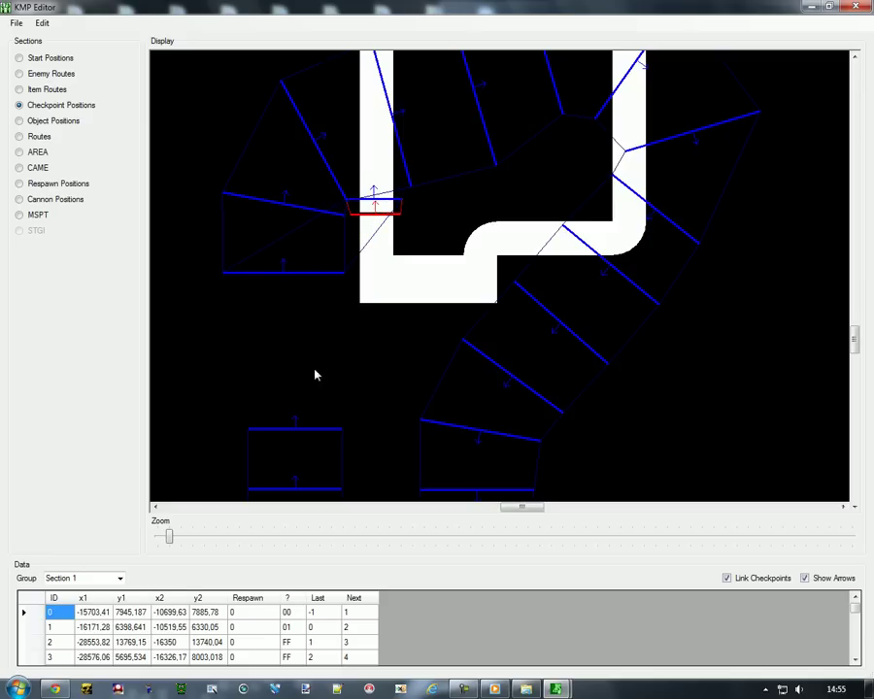
drag(248, 429, 349, 260)
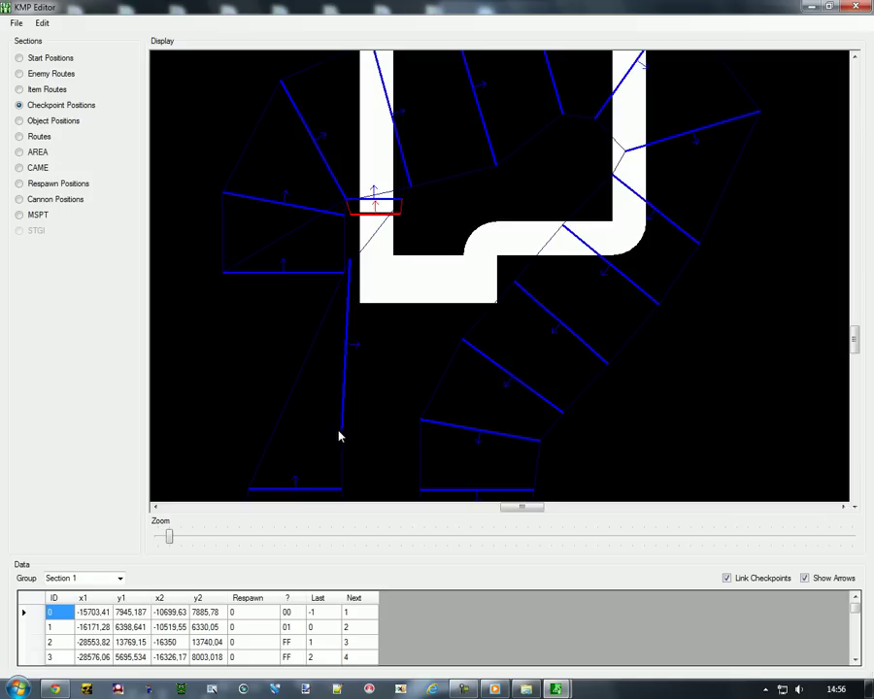
drag(340, 427, 401, 252)
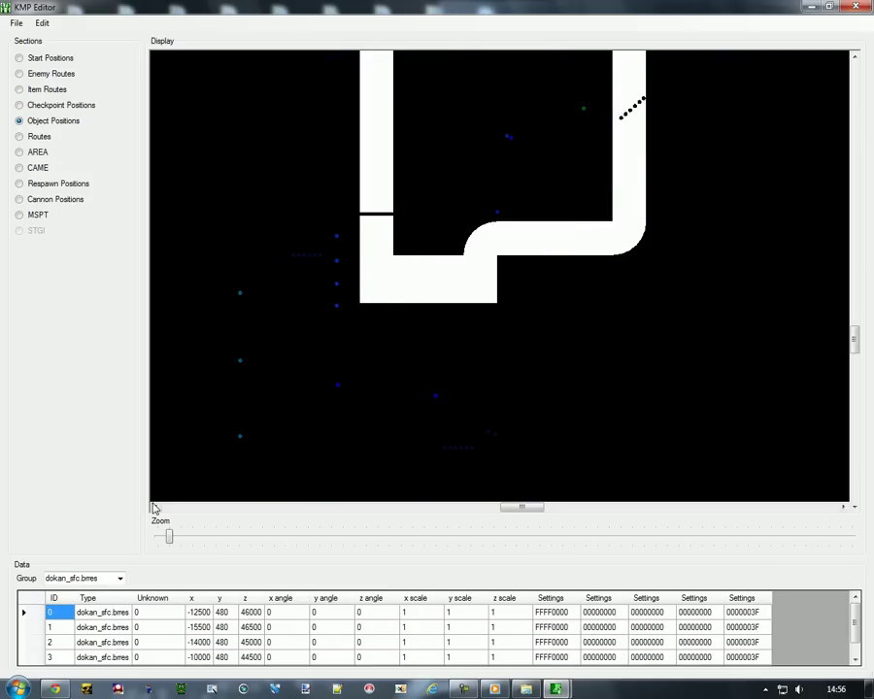
- Spread the five dokan_sfc.brres objects over the track's lower bends, right-hand corners and upper straight
drag(60, 612, 58, 683)
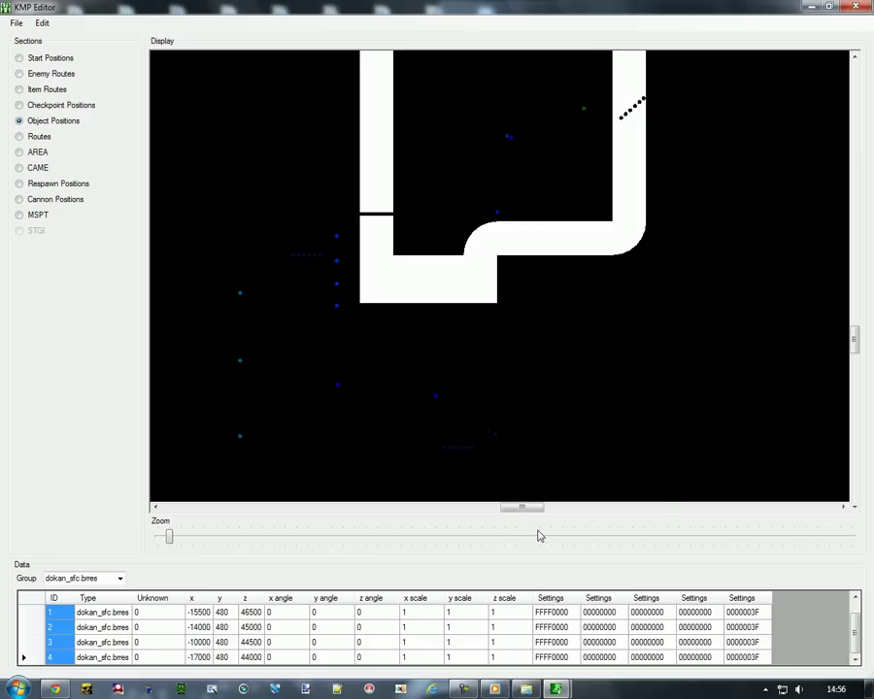
scroll(195, 544, down, 5)
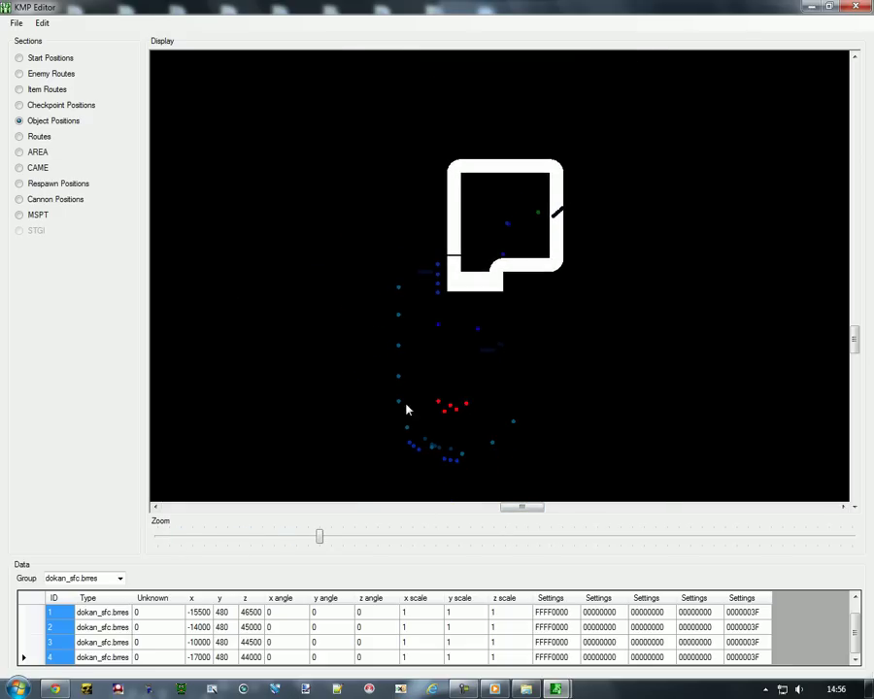
drag(452, 405, 495, 283)
drag(465, 402, 510, 263)
drag(454, 409, 559, 261)
drag(443, 418, 552, 166)
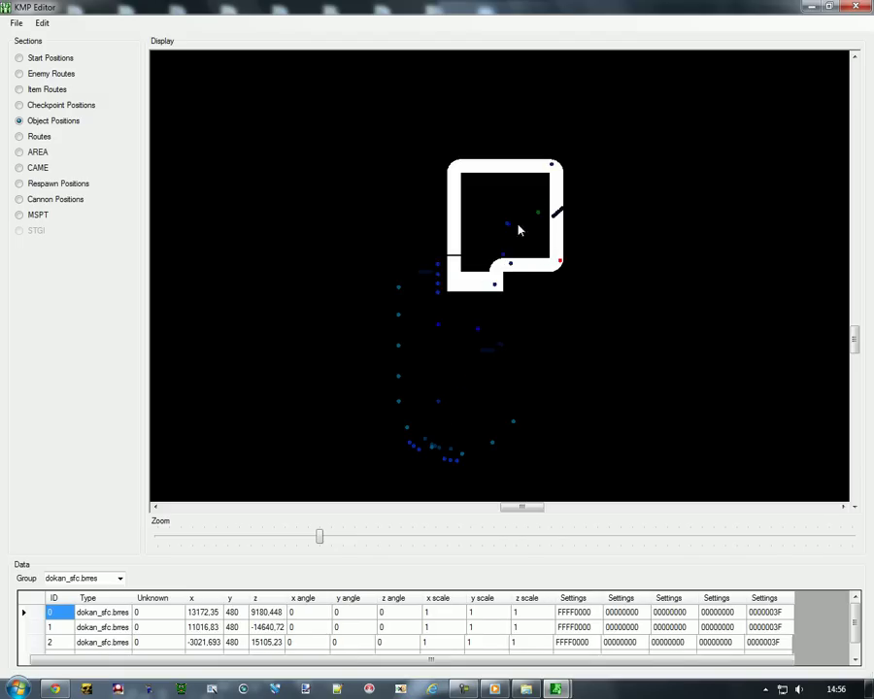
drag(438, 402, 484, 164)
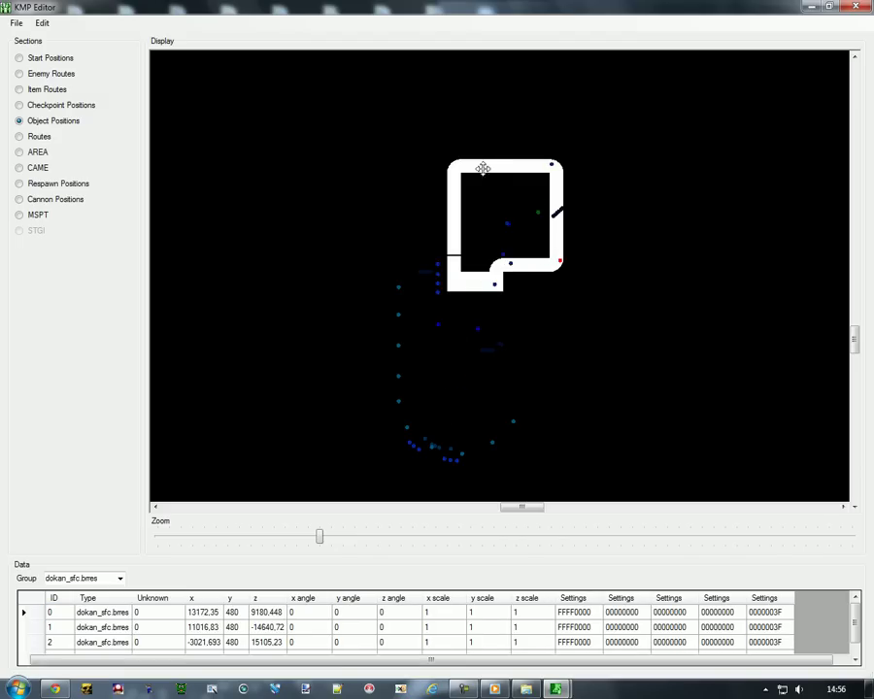
- Set the y position of all five dokan_sfc.brres objects to 4000
click(232, 613)
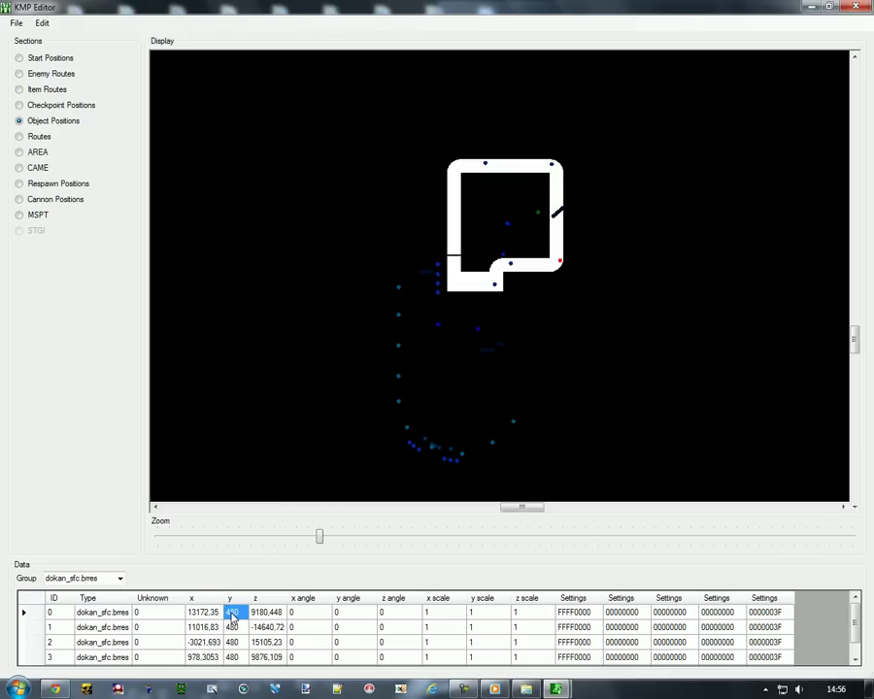
text(4000)
key(Return)
text(4000)
key(Return)
text(4000)
key(Return)
text(400)
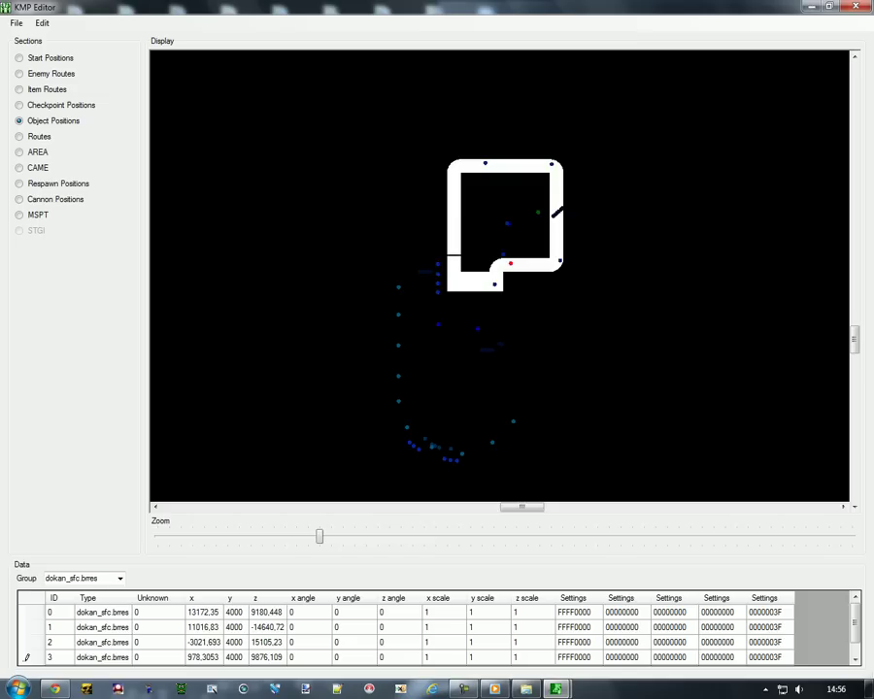
key(Return)
text(40)
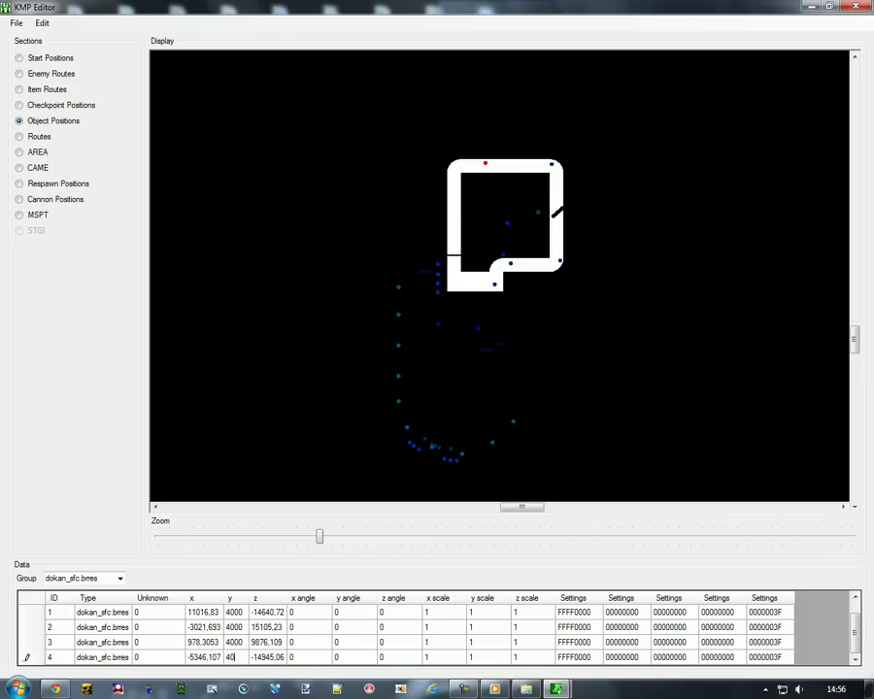
key(Return)
- Set the y position of every itembox.brres object to 4000
click(86, 578)
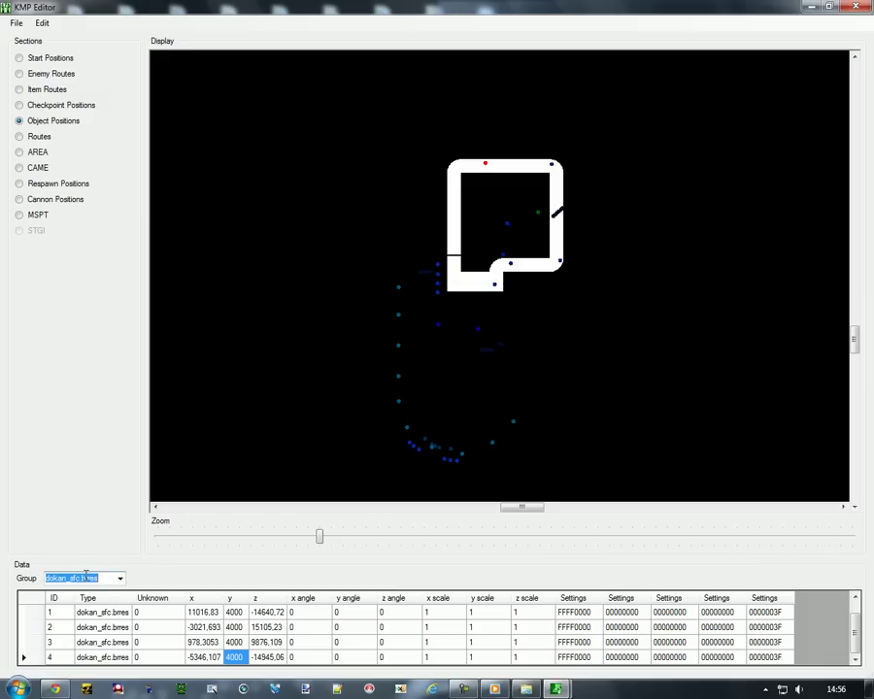
scroll(85, 577, down, 1)
drag(58, 613, 102, 664)
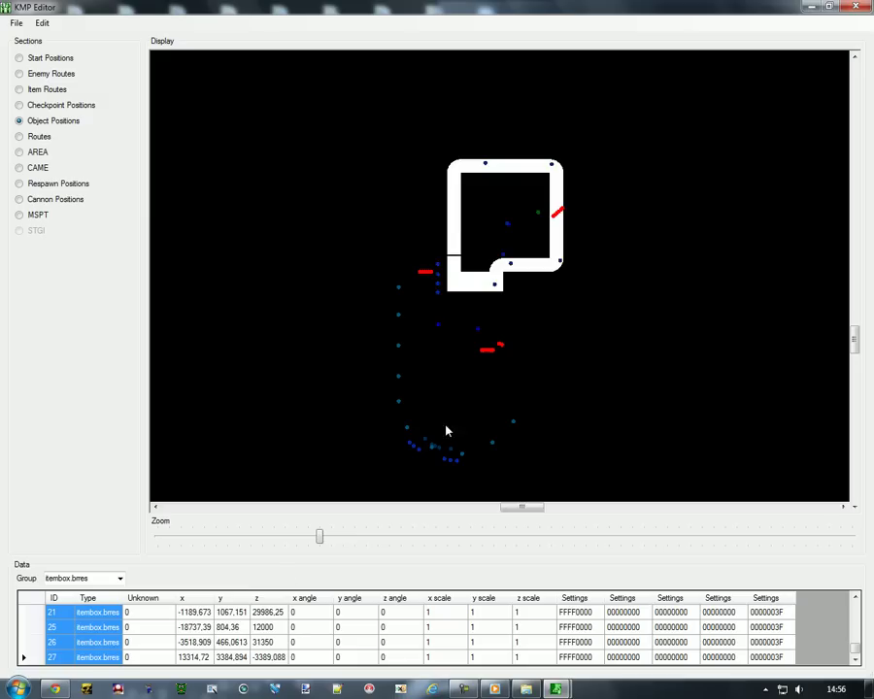
click(225, 612)
scroll(230, 626, up, 5)
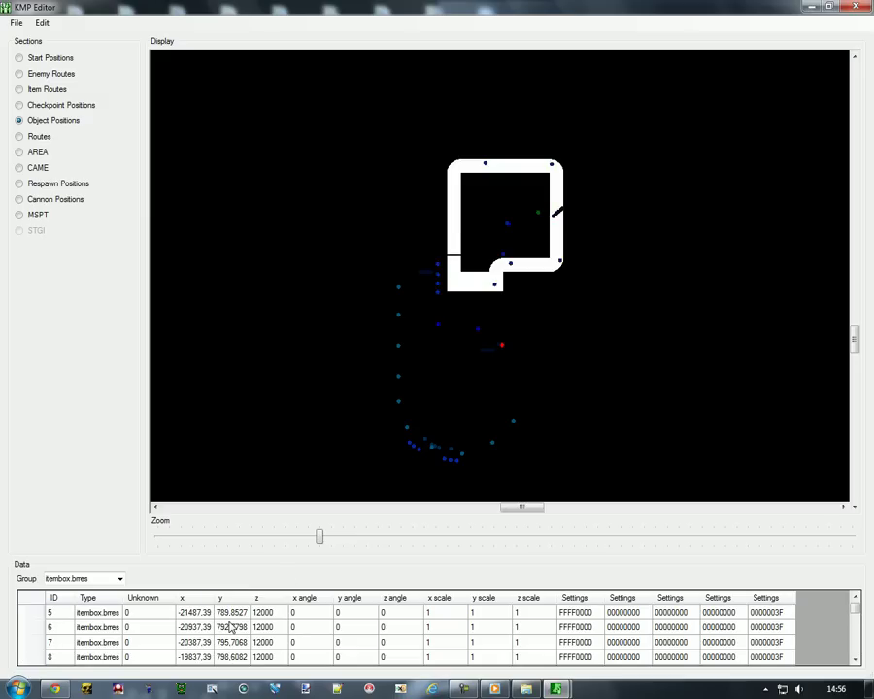
click(232, 614)
text(4000)
key(Return)
text(4000)
key(Return)
text(4000)
key(Return)
text(4000)
key(Return)
text(4000)
key(Return)
text(4000)
key(Return)
text(4000)
key(Return)
text(4000)
key(Return)
text(4000)
key(Return)
text(4000)
key(Return)
text(4000)
key(Return)
text(40004)
key(Return)
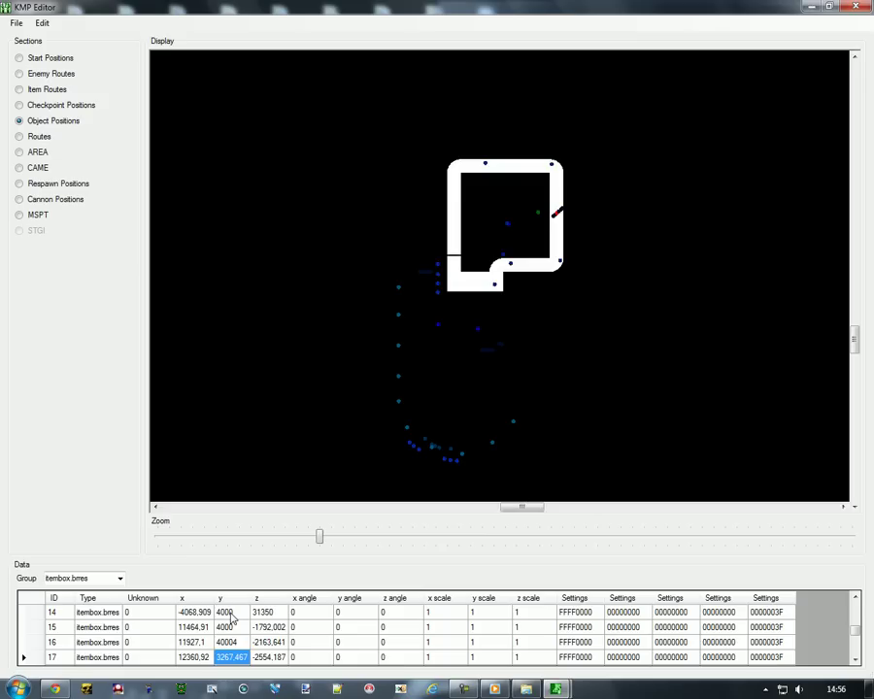
click(227, 641)
text(4000)
key(Return)
text(400)
key(Return)
text(4000)
key(Return)
text(4000)
key(Return)
text(4000)
key(Return)
text(4000)
key(Return)
text(4000)
key(Return)
text(4000)
key(Return)
text(4000)
key(BackSpace)
key(BackSpace)
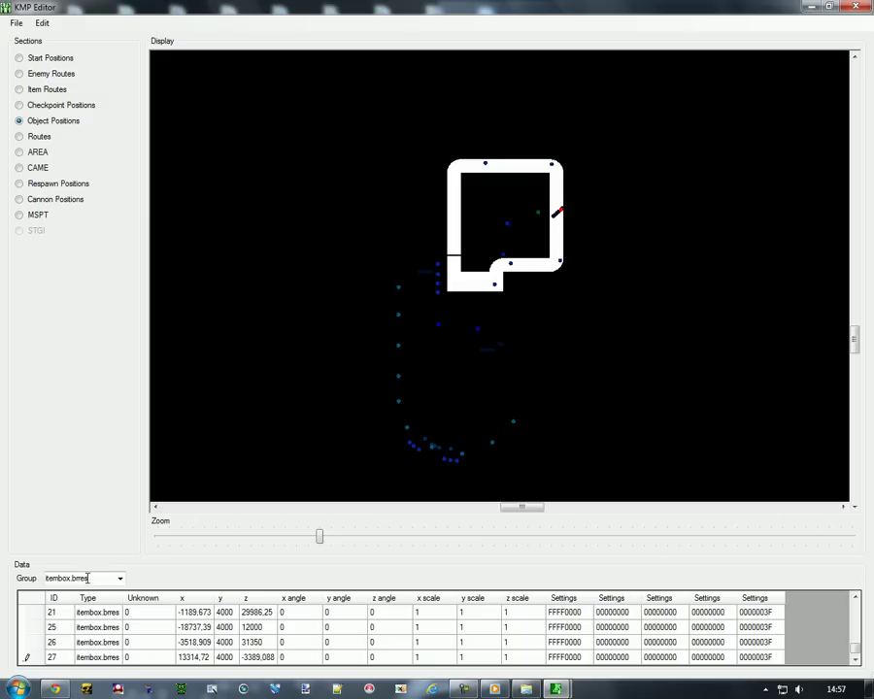
- Go through object groups 0003, 006F and 00D2, and move the 00D2 object inside the track loop
scroll(88, 577, up, 1)
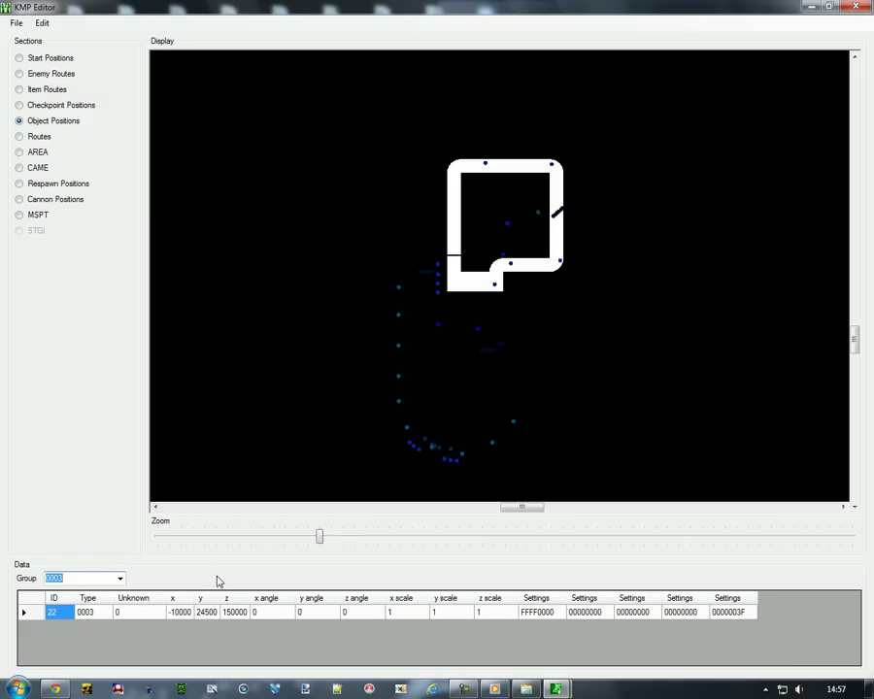
drag(319, 535, 484, 513)
click(504, 463)
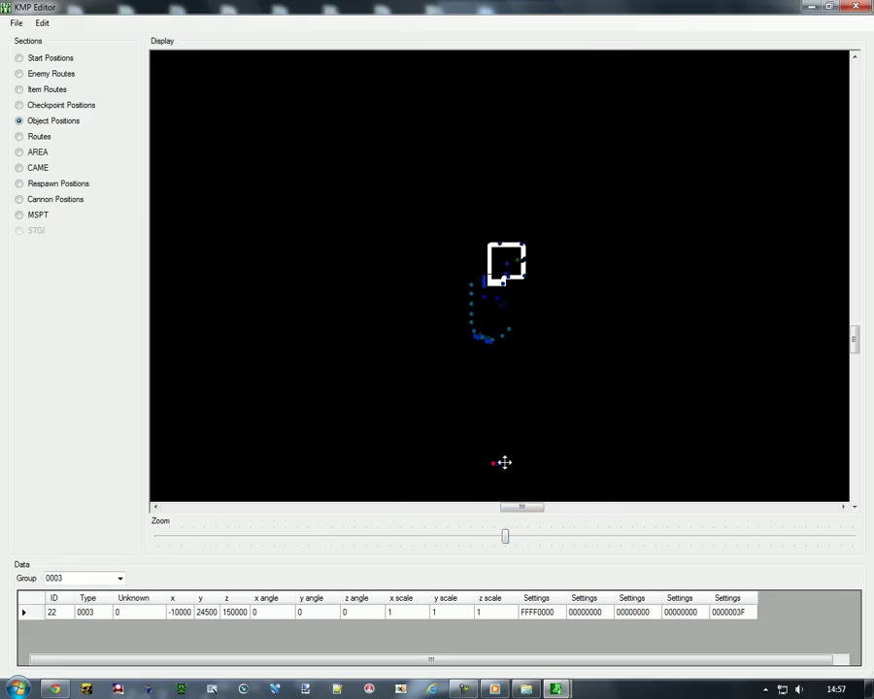
click(85, 578)
scroll(86, 578, down, 1)
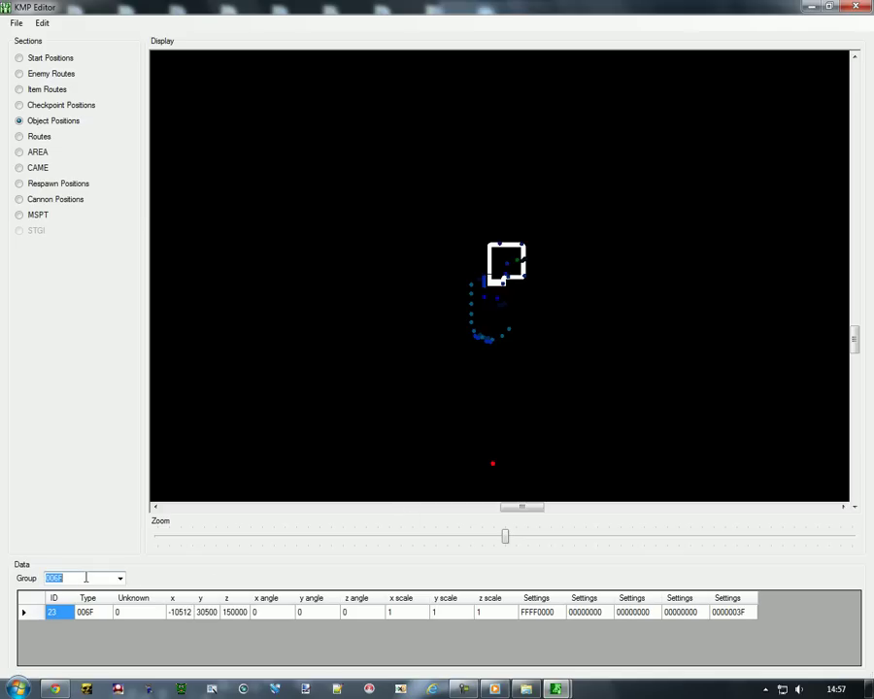
scroll(85, 578, down, 1)
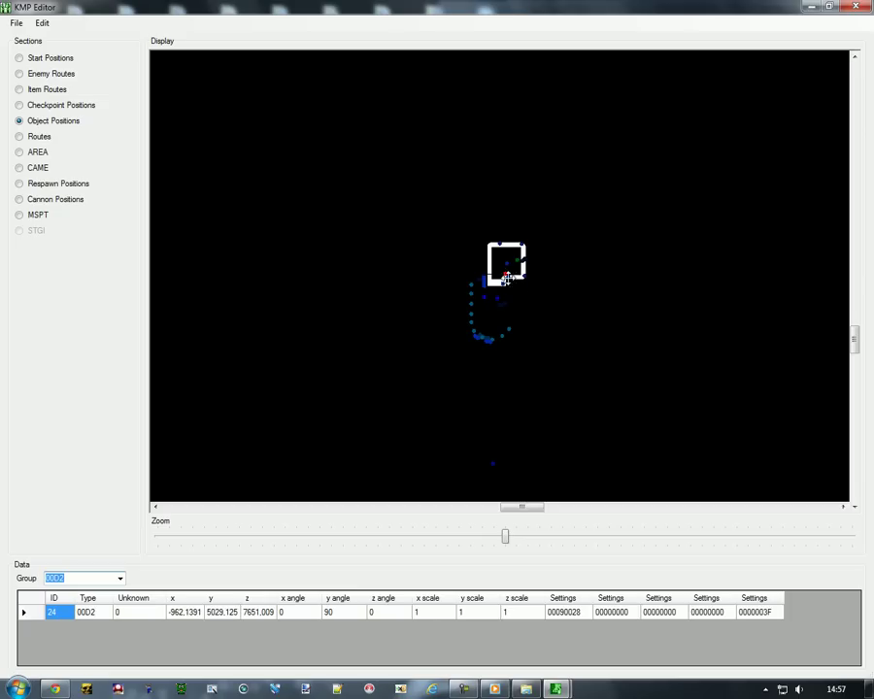
drag(505, 275, 501, 262)
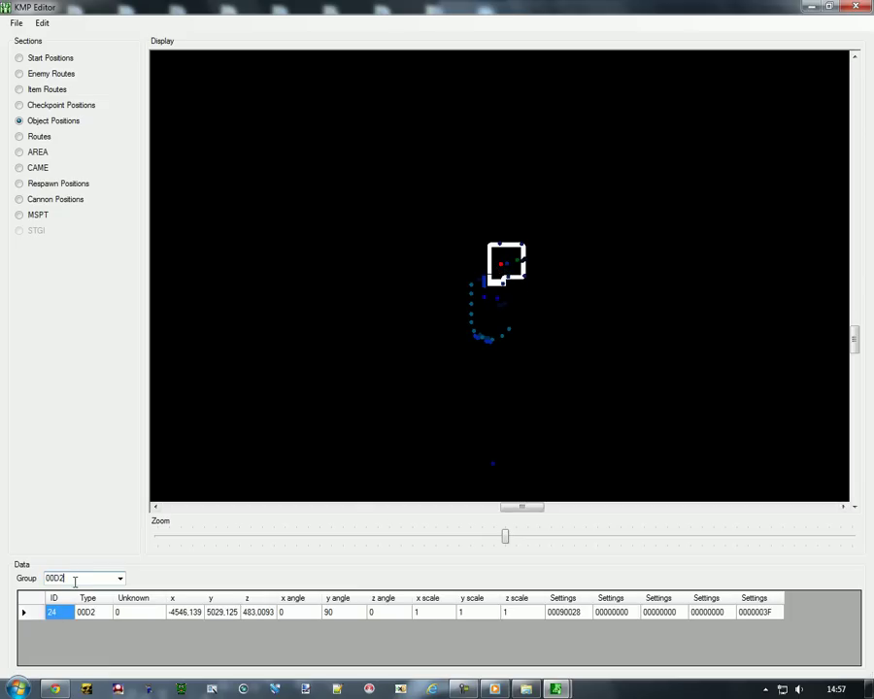
- Examine where the objects of the remaining groups, from 016A onwards, and the route points lie relative to the track
scroll(74, 581, down, 1)
drag(56, 612, 54, 670)
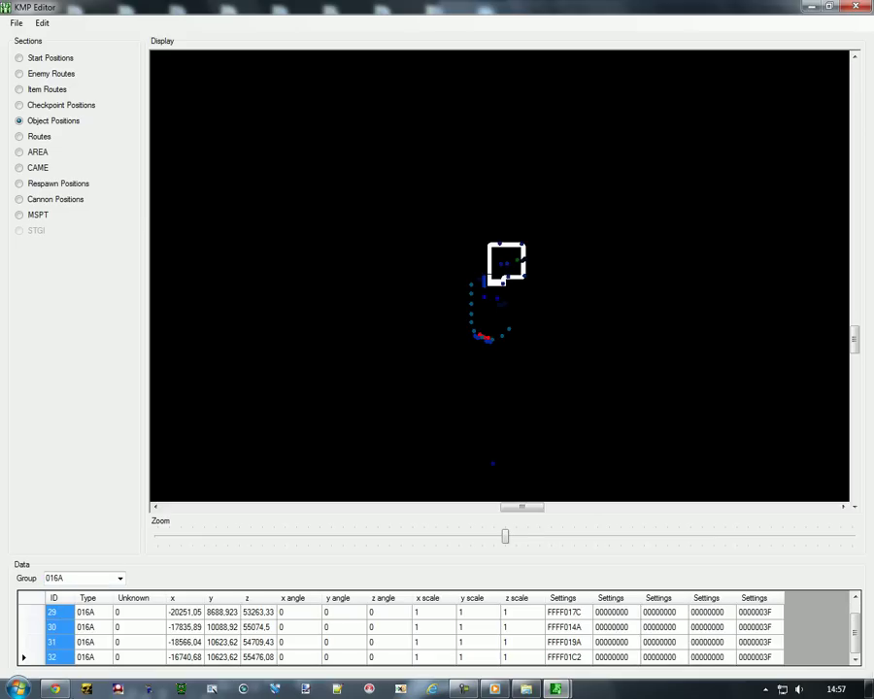
double_click(71, 578)
key(Down)
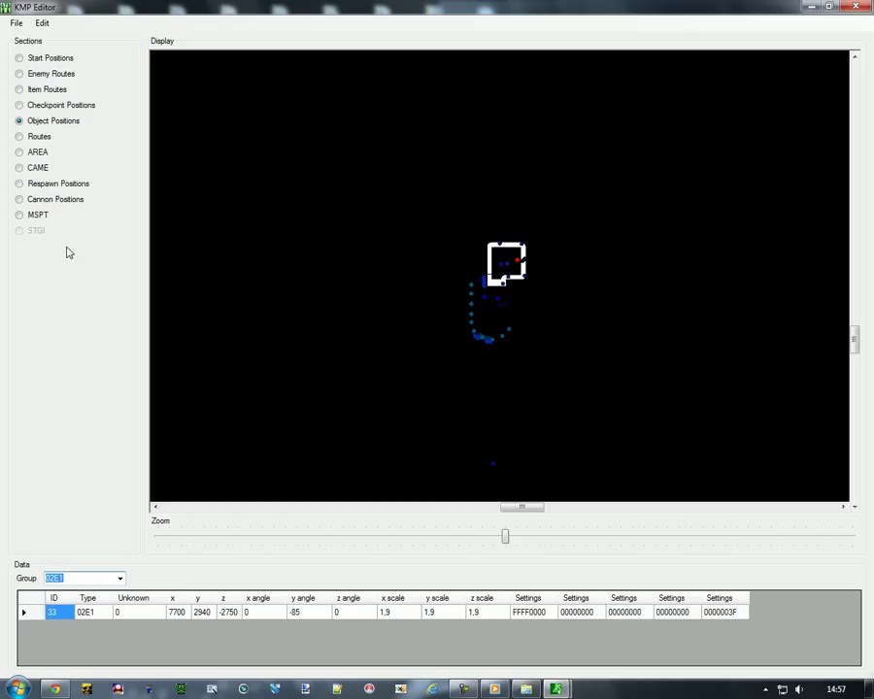
key(Down)
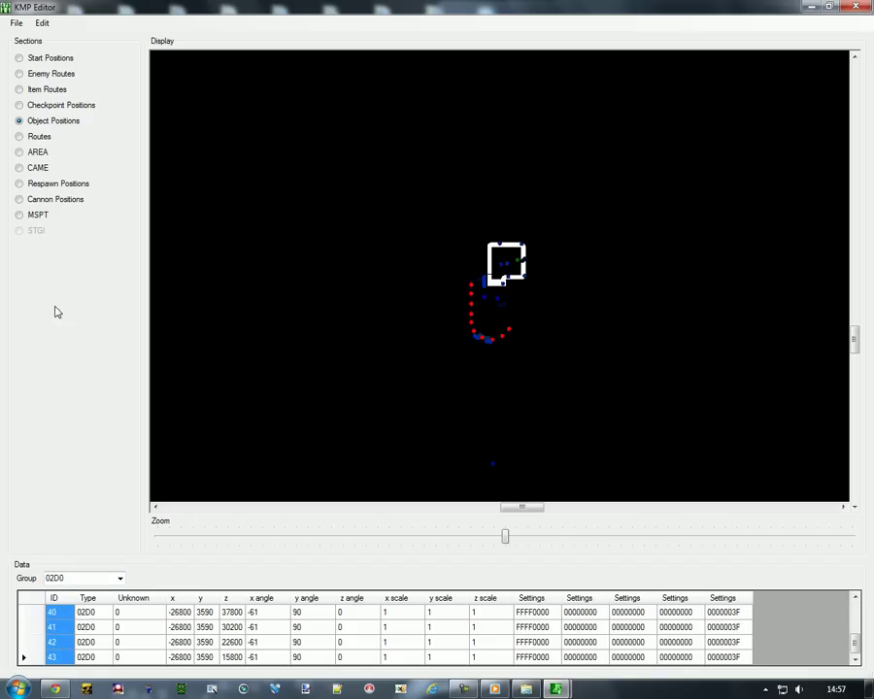
double_click(72, 578)
key(Down)
key(Down)
key(Down)
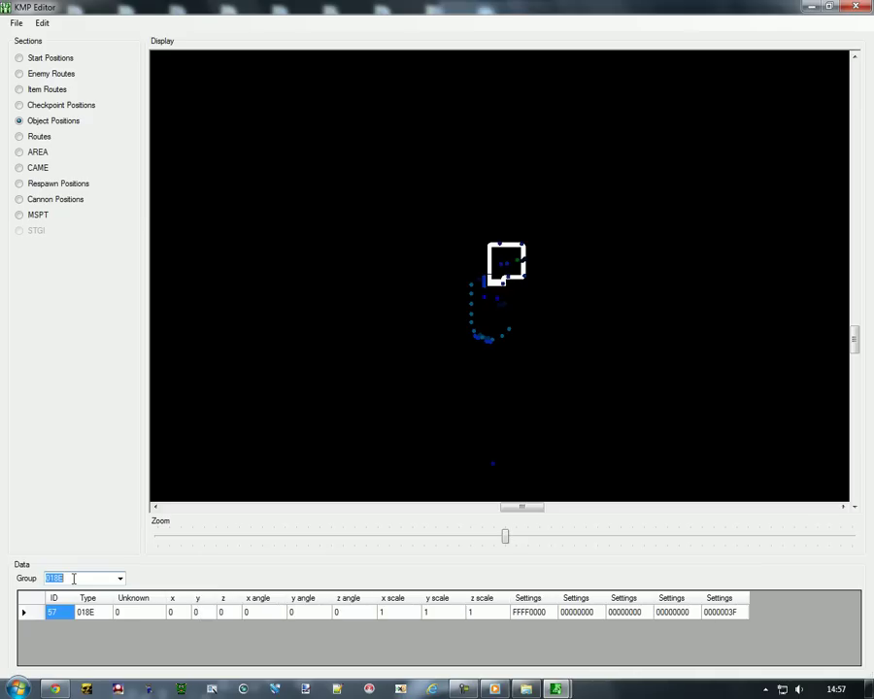
key(Down)
key(Down)
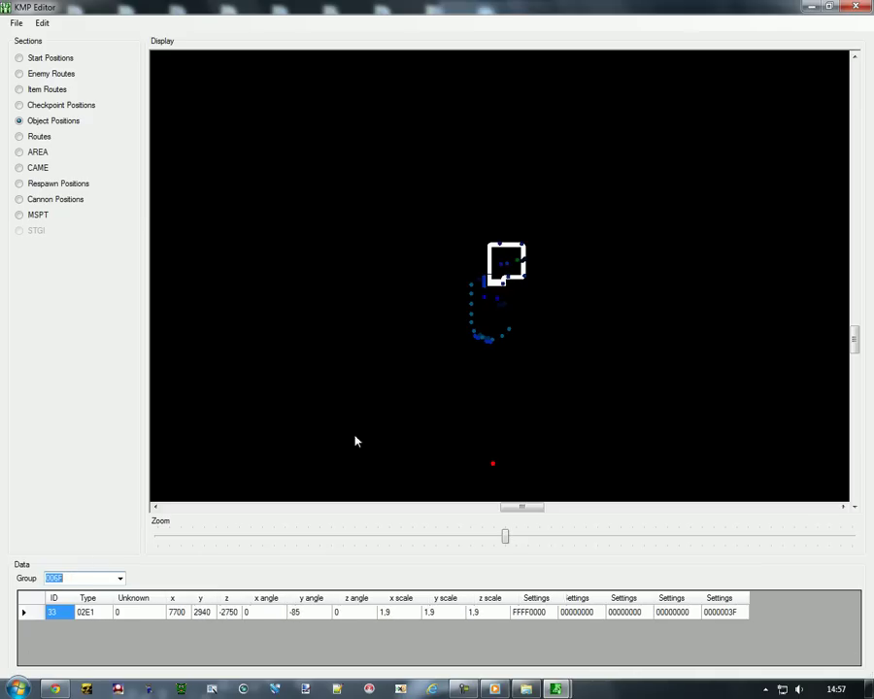
click(37, 138)
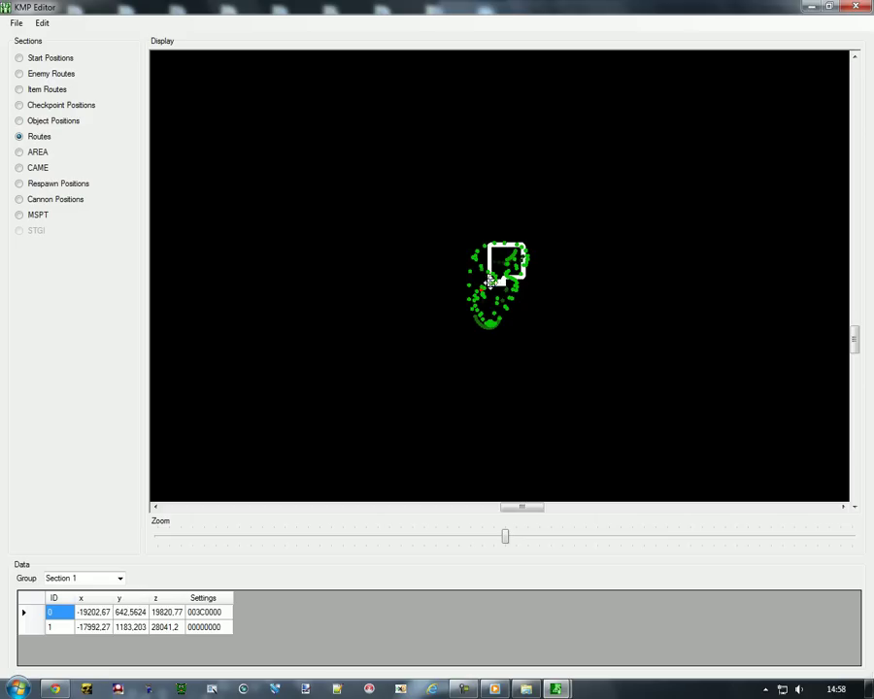
- Move the AREA and CAME points nearest the track to just outside its upper and left-hand sides
click(36, 153)
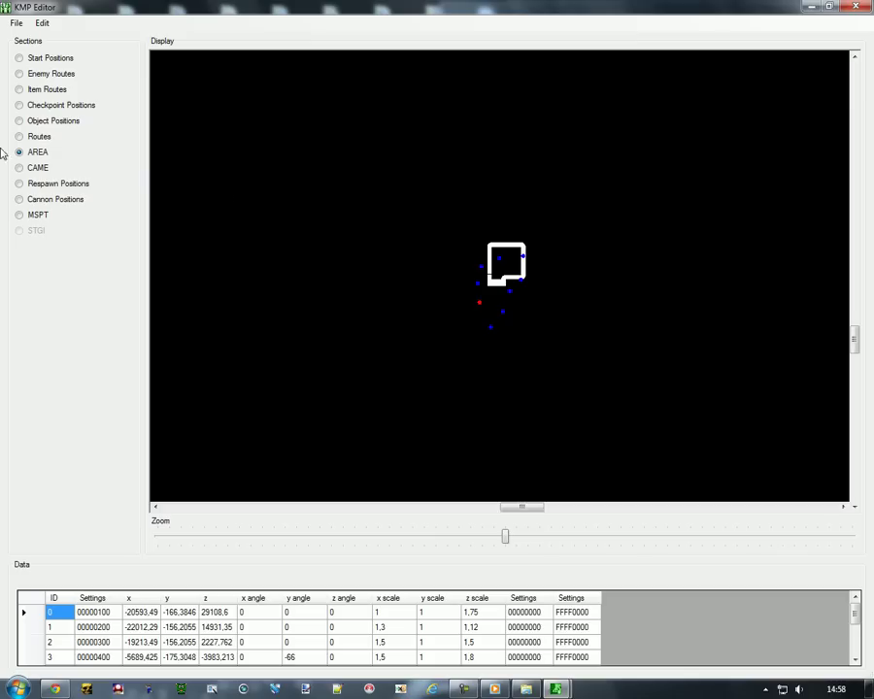
mouse_move(494, 269)
mouse_down()
mouse_move(500, 254)
mouse_move(480, 240)
mouse_move(479, 279)
mouse_up()
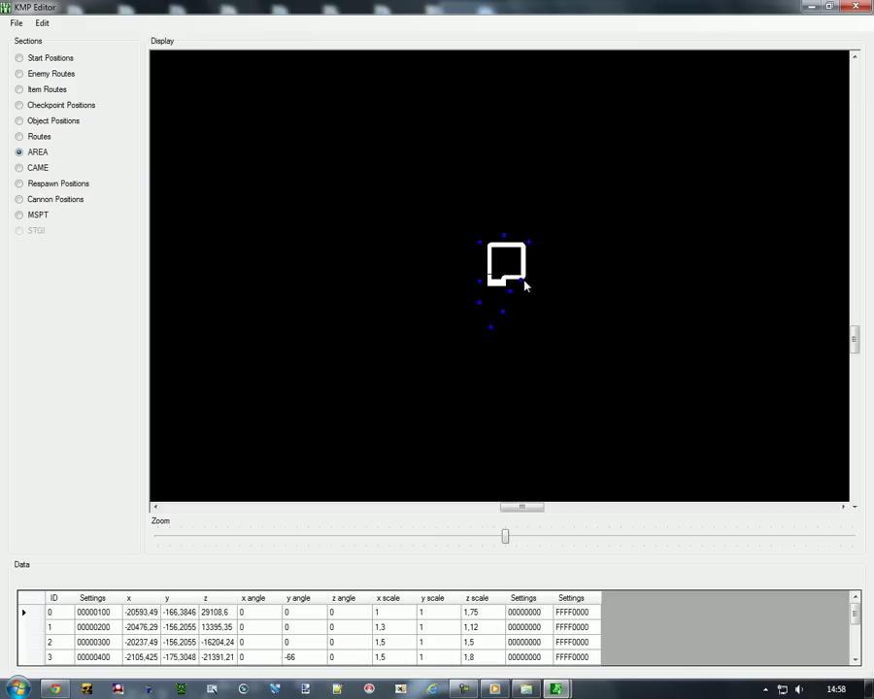
click(38, 168)
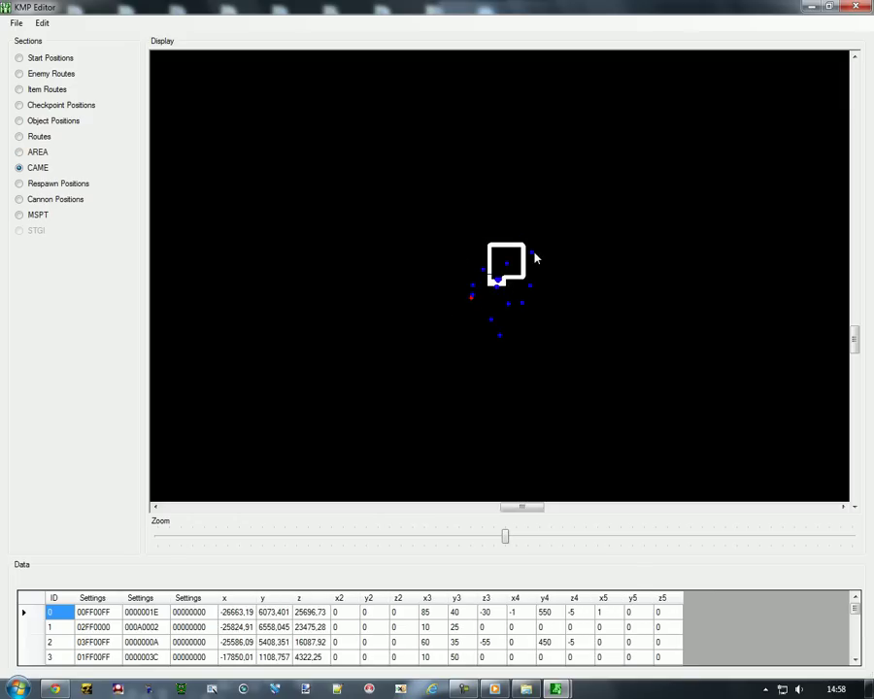
drag(534, 254, 530, 231)
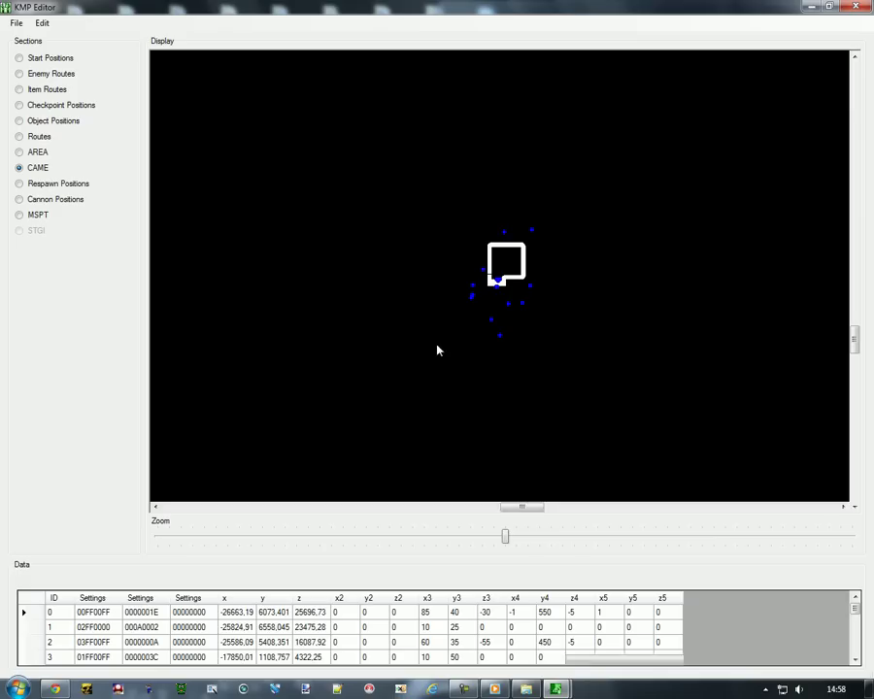
click(276, 613)
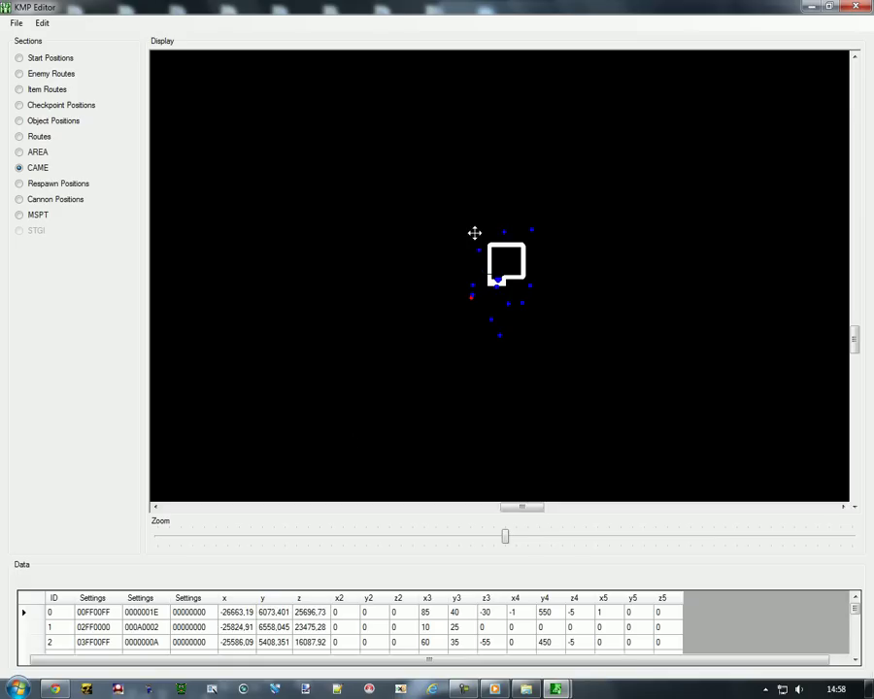
- Check the respawn, cannon and MSPT sections, save the KMP edits and close the KMP editor
click(43, 185)
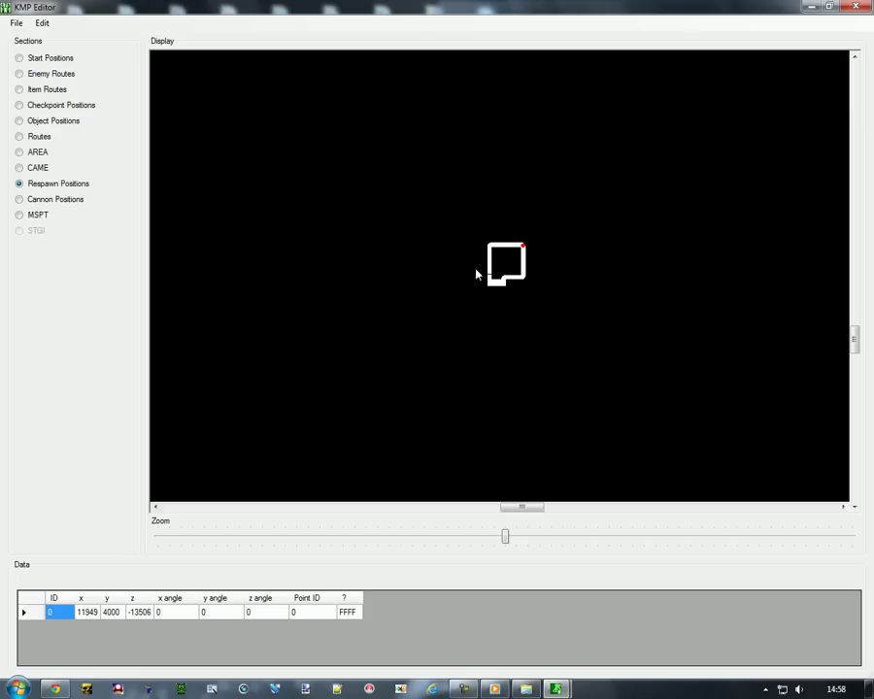
click(49, 201)
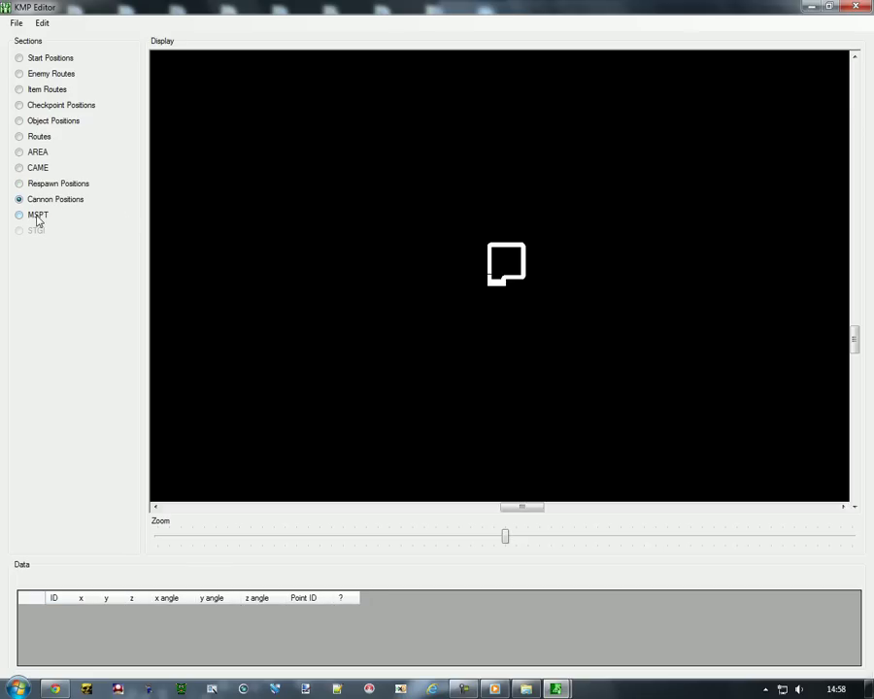
click(35, 217)
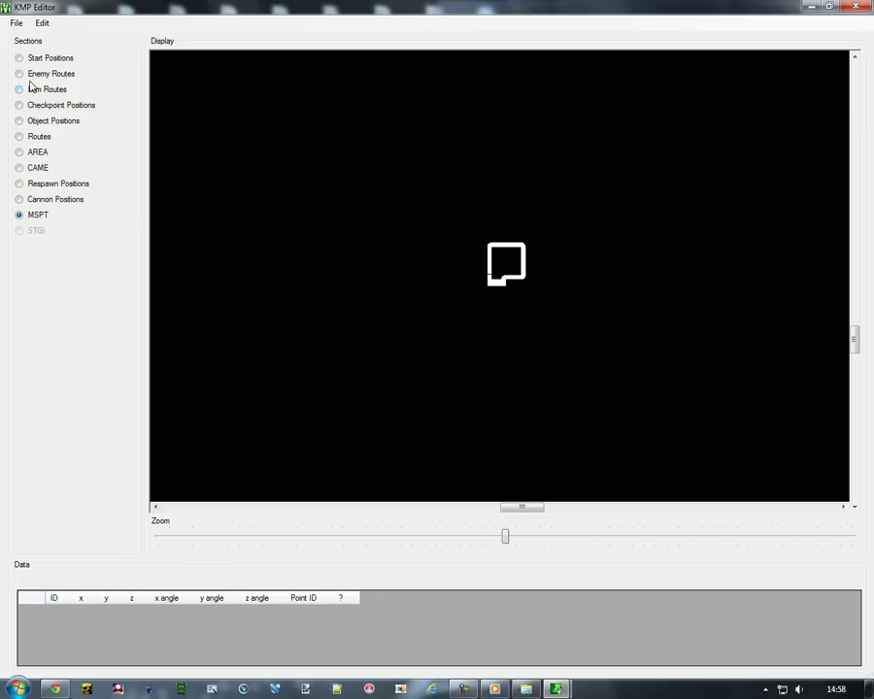
click(11, 24)
click(37, 39)
click(856, 7)
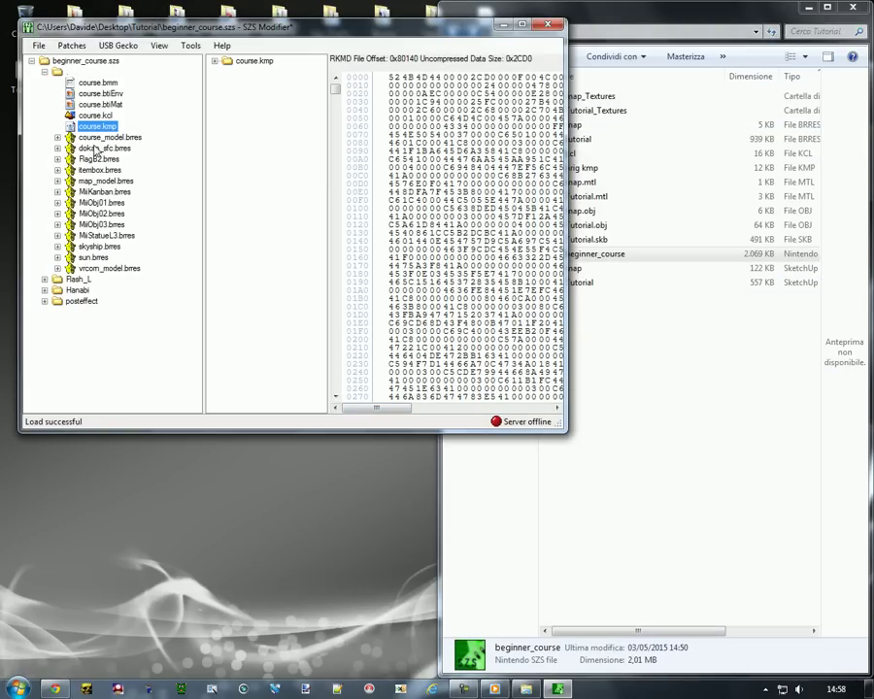
- Close beginner_course.szs in SZS Modifier and return to the Tutorial folder
click(101, 137)
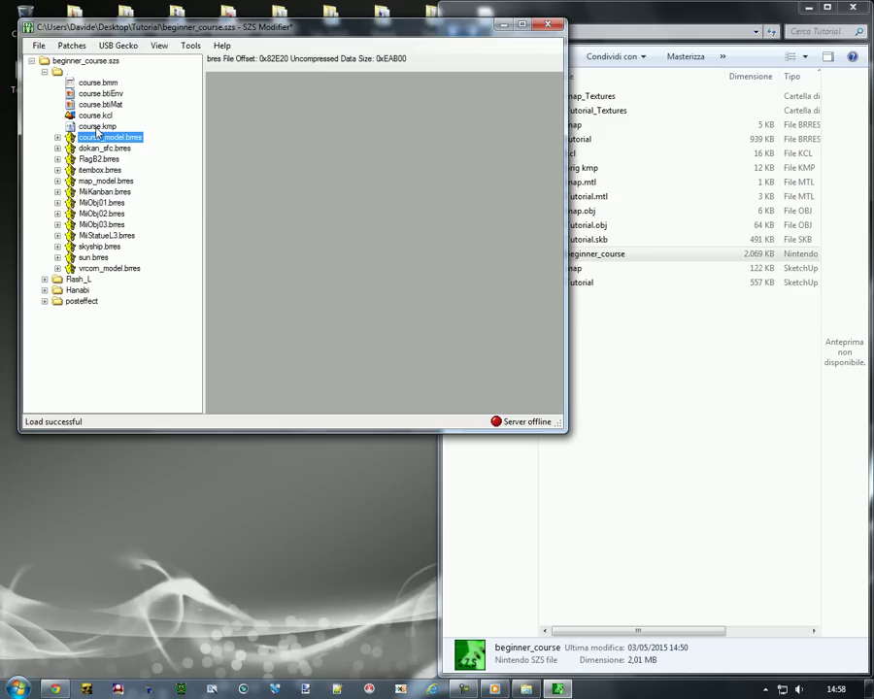
click(547, 28)
click(501, 502)
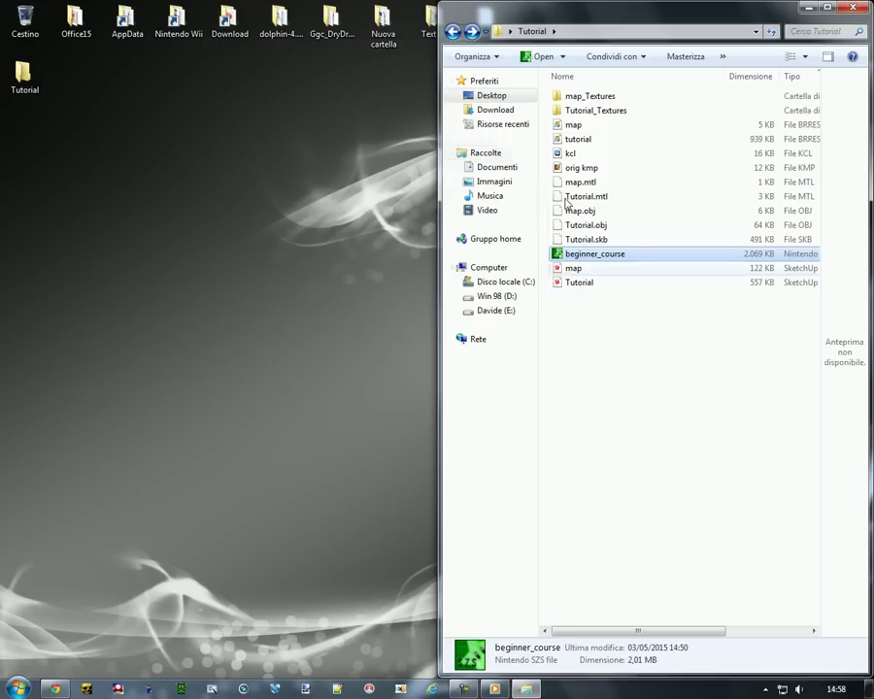
- Open the orig kmp file from the Tutorial folder with KMP Cloud
click(587, 169)
right_click(596, 171)
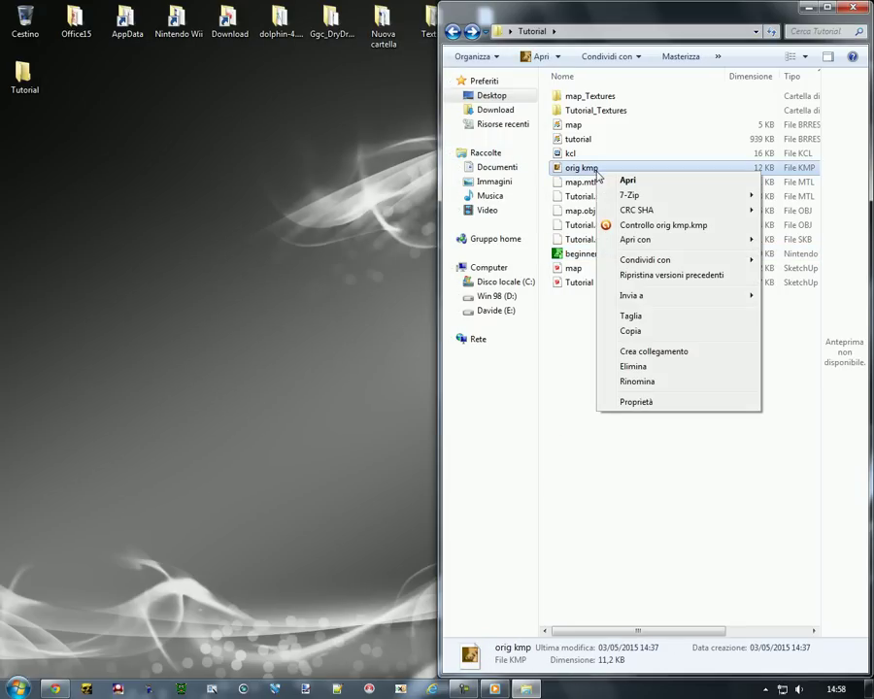
mouse_move(643, 239)
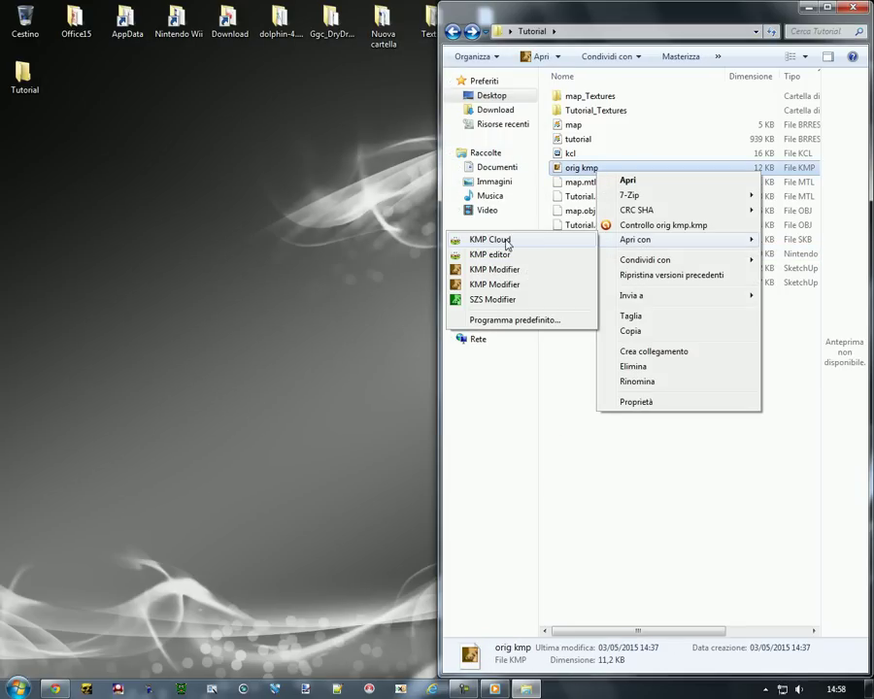
click(493, 239)
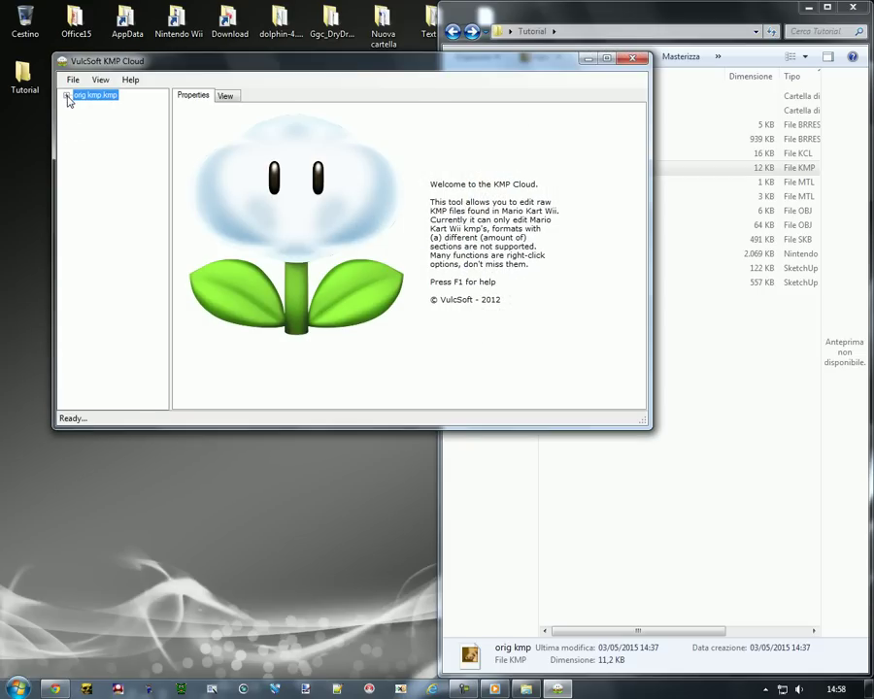
- Show the Start Positions of orig kmp.kmp in the graphical view of a maximised window
click(66, 95)
click(101, 106)
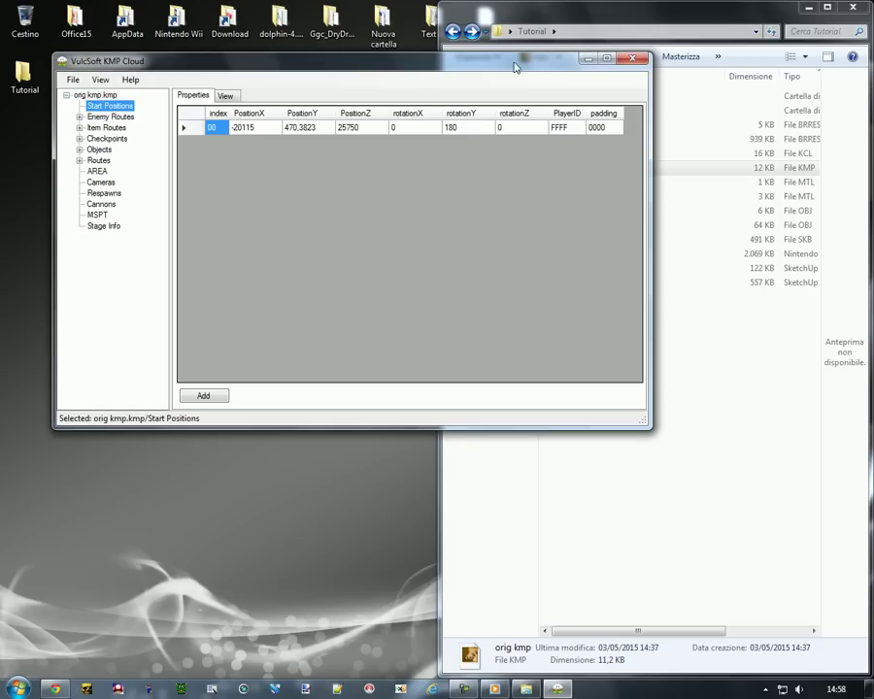
click(607, 58)
click(171, 39)
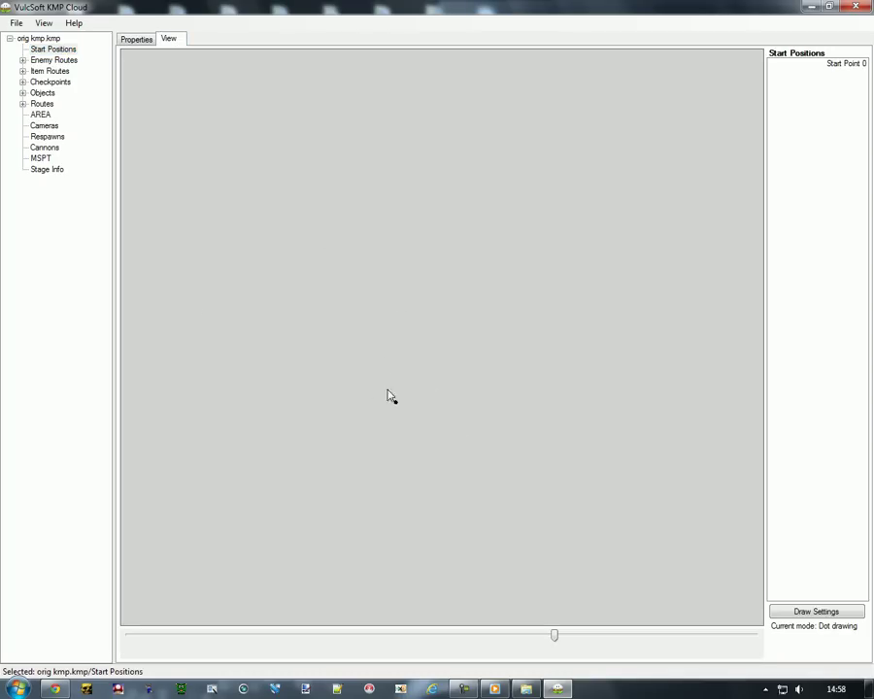
- Expand the Enemy Routes and view their groups and the Item Routes as points in the graphical view
double_click(39, 62)
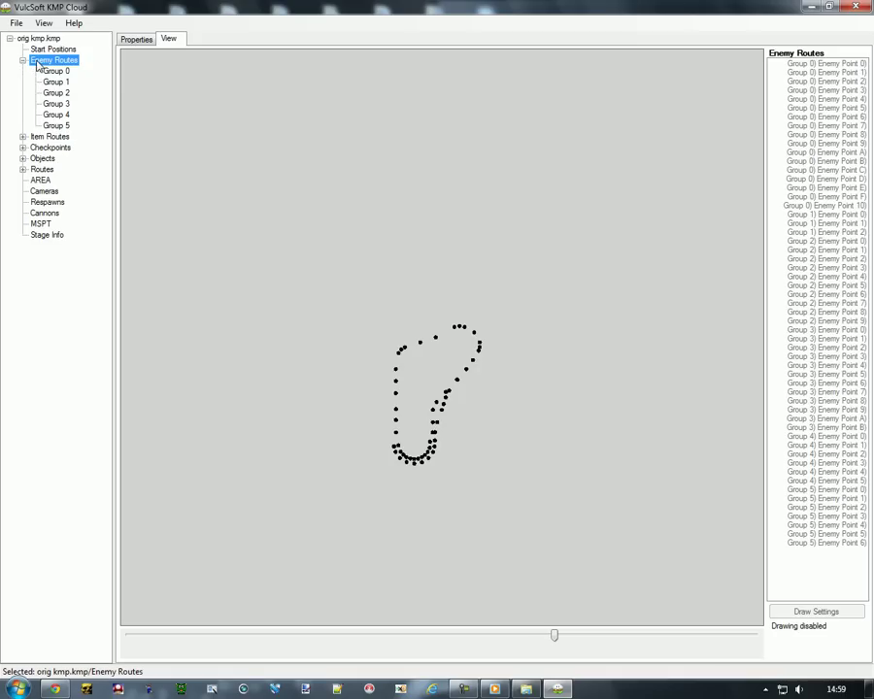
click(48, 70)
click(54, 93)
click(47, 136)
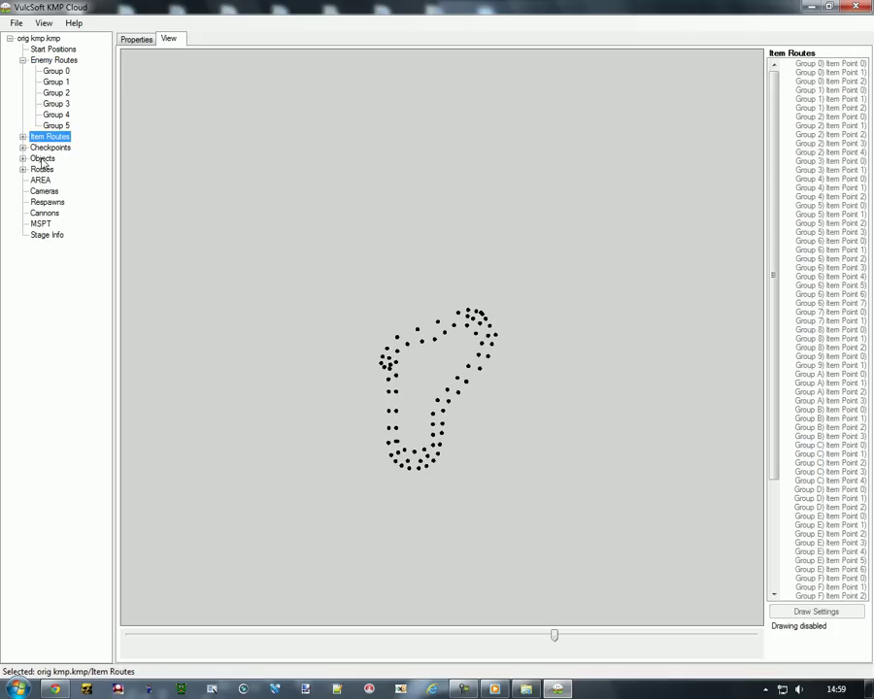
- Expand the Checkpoints and examine Group 0 in the graphical view and in its properties table
click(41, 148)
double_click(41, 149)
click(54, 158)
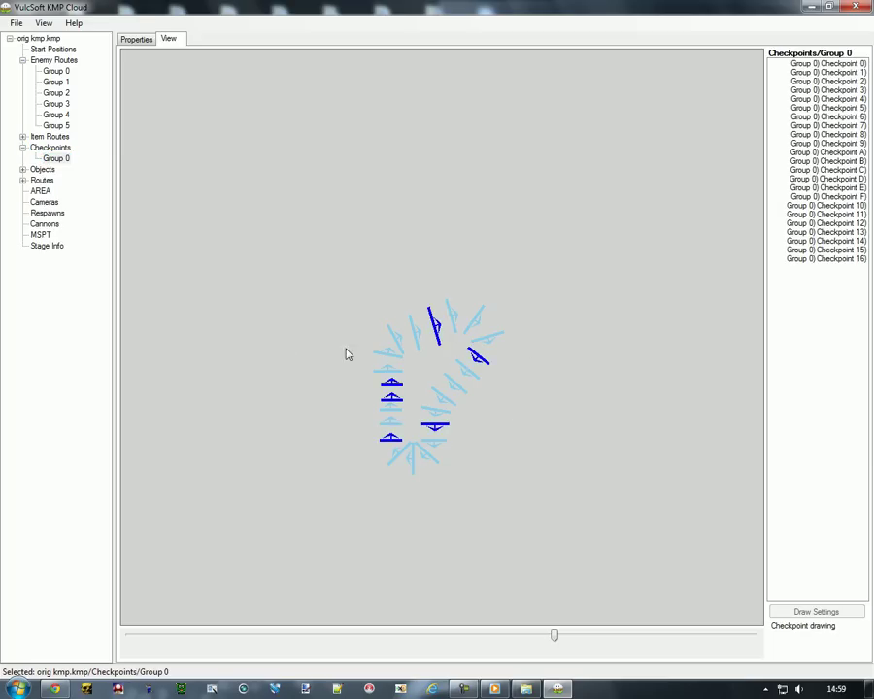
click(136, 38)
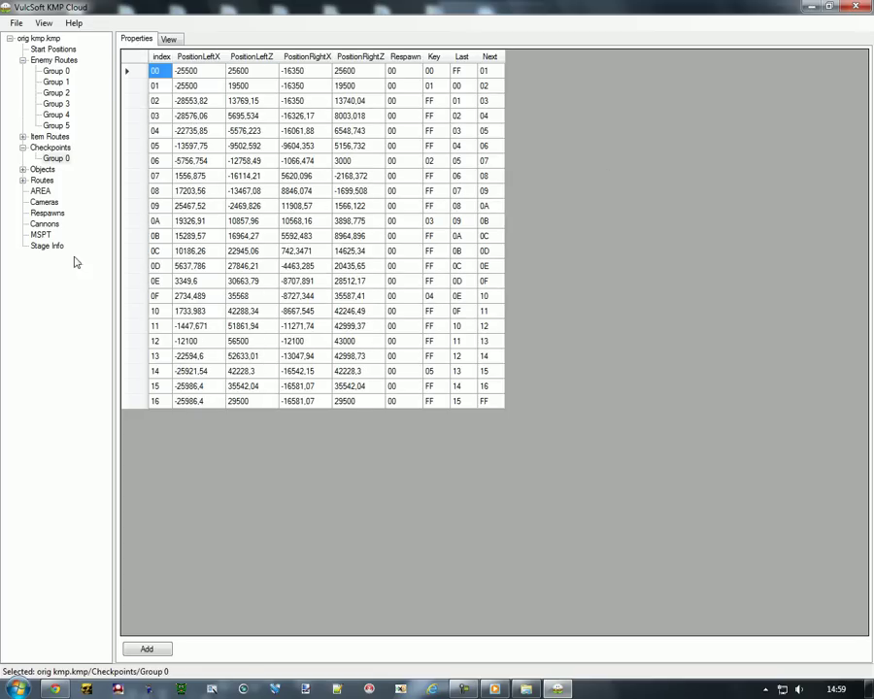
- Expand the Objects and locate the lensFX, sound_Mii, itembox, sun and skyship objects in the graphical view
double_click(42, 169)
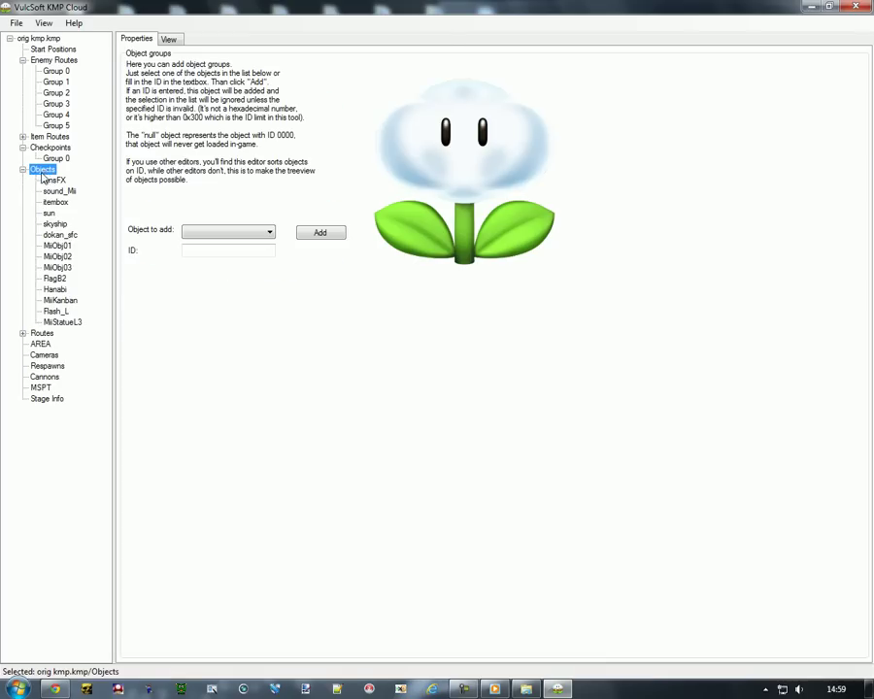
click(53, 180)
click(168, 38)
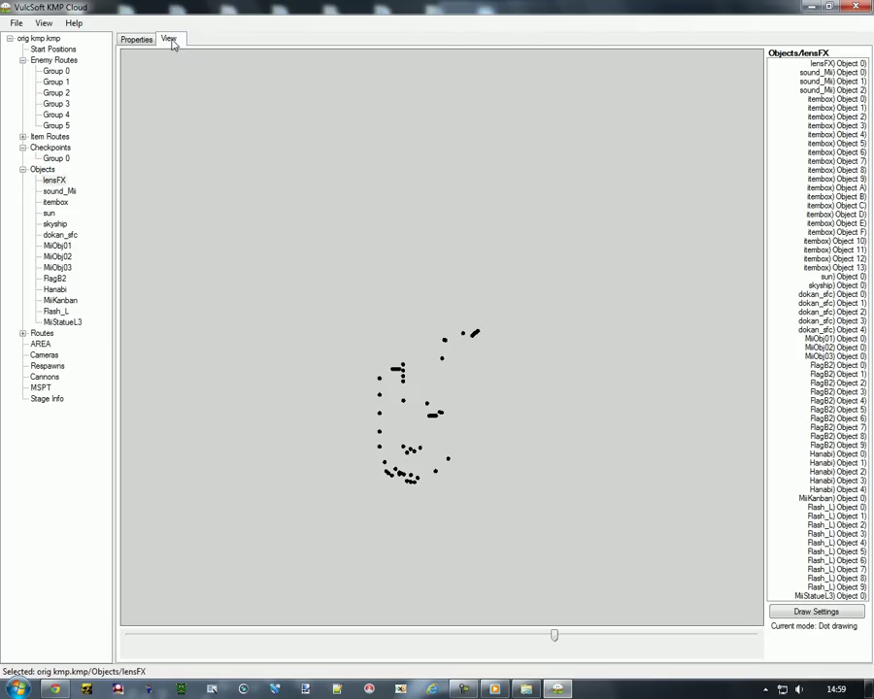
click(57, 191)
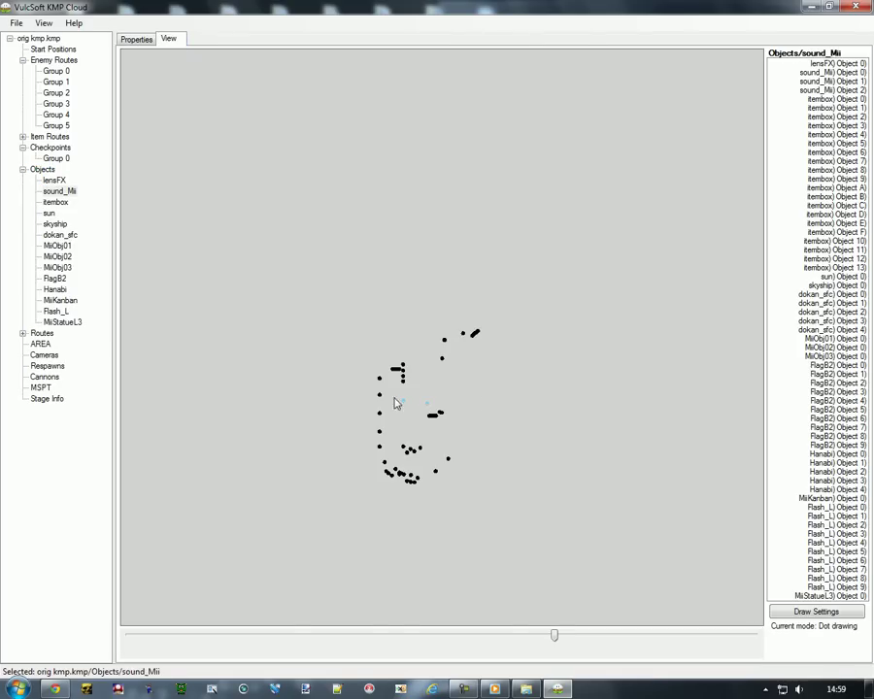
click(56, 203)
click(58, 213)
click(56, 225)
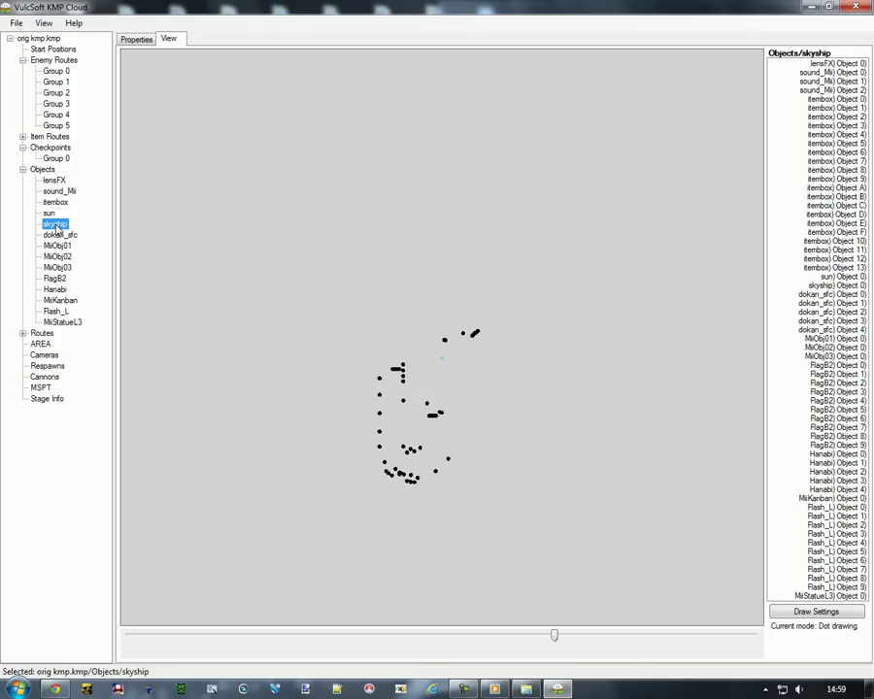
- Locate the remaining objects in the graphical view, from dokan_sfc and MiiObj01 through Flash_L and MiiStatueL3
click(56, 239)
click(57, 247)
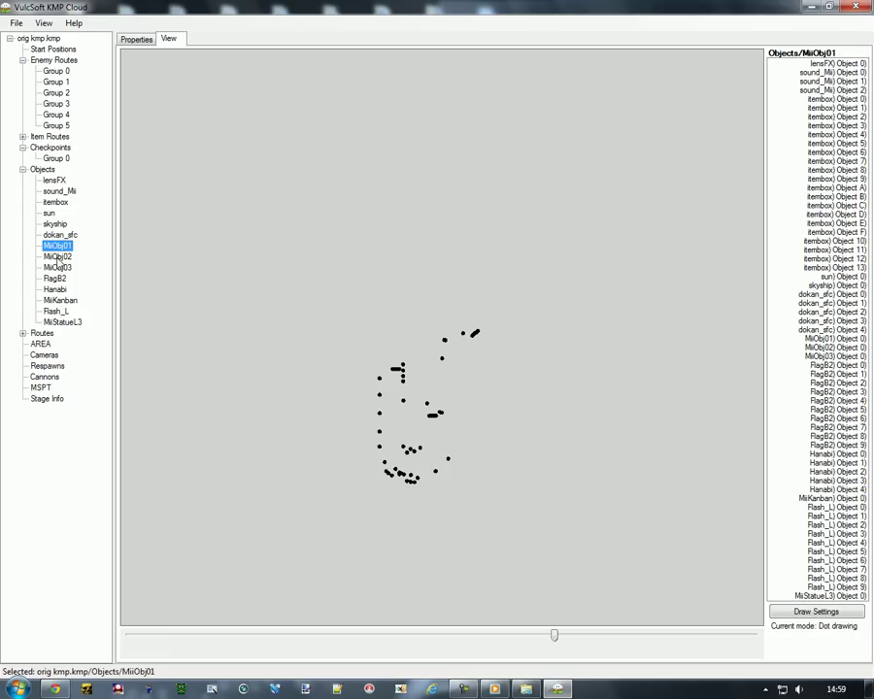
click(56, 257)
click(56, 268)
click(55, 278)
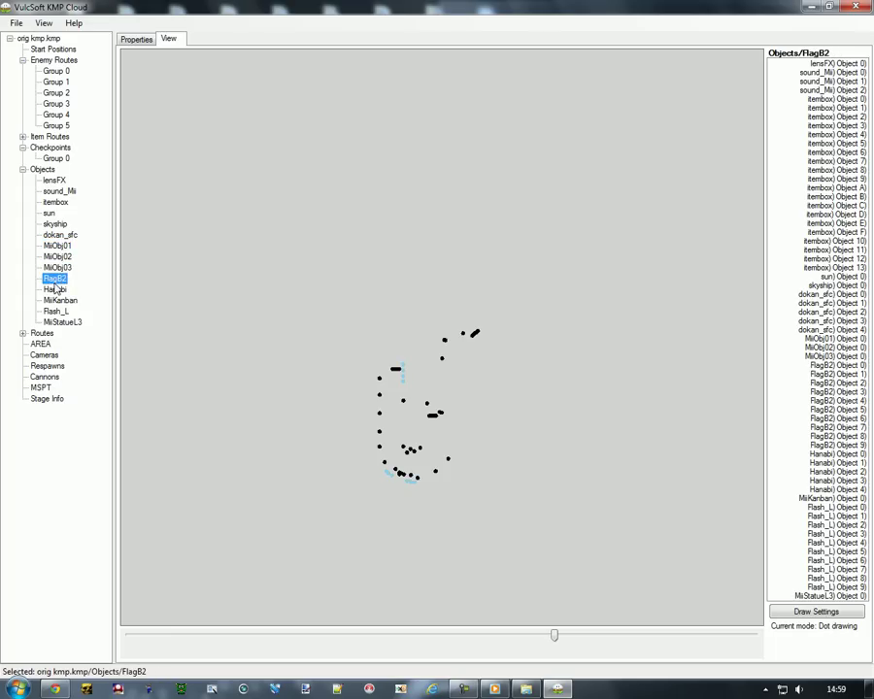
click(56, 289)
click(56, 300)
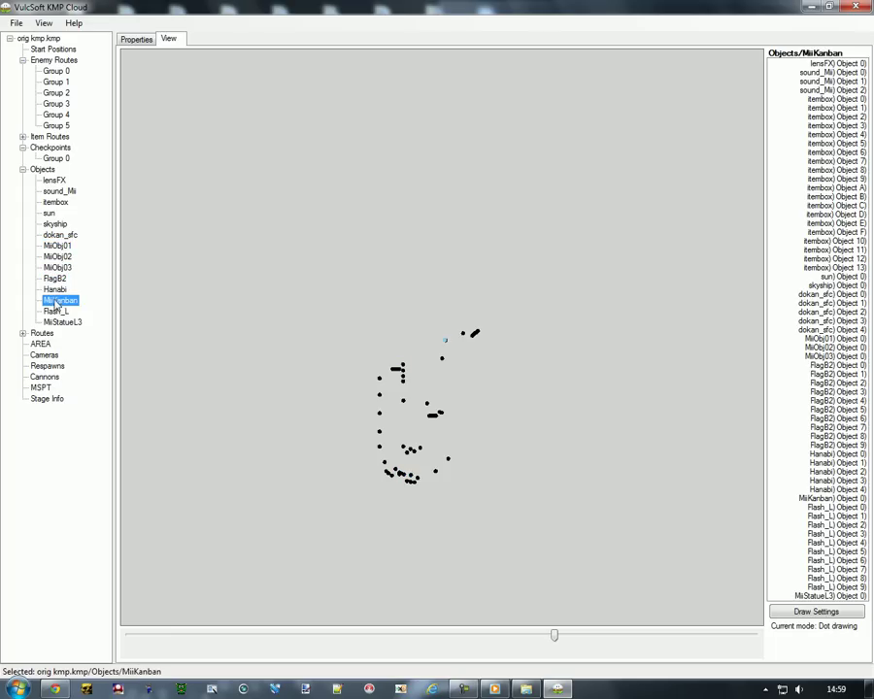
click(54, 310)
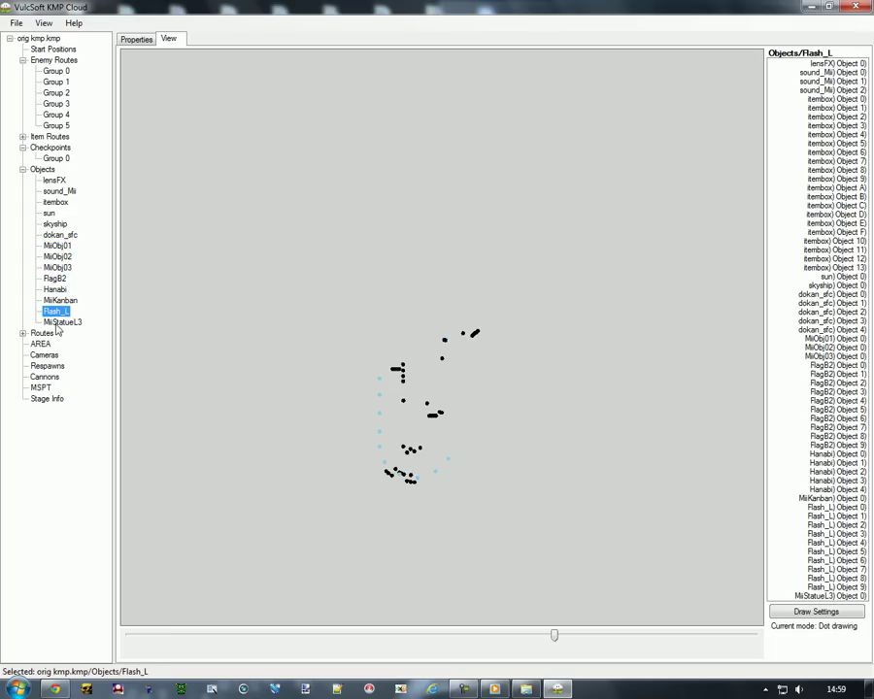
click(61, 322)
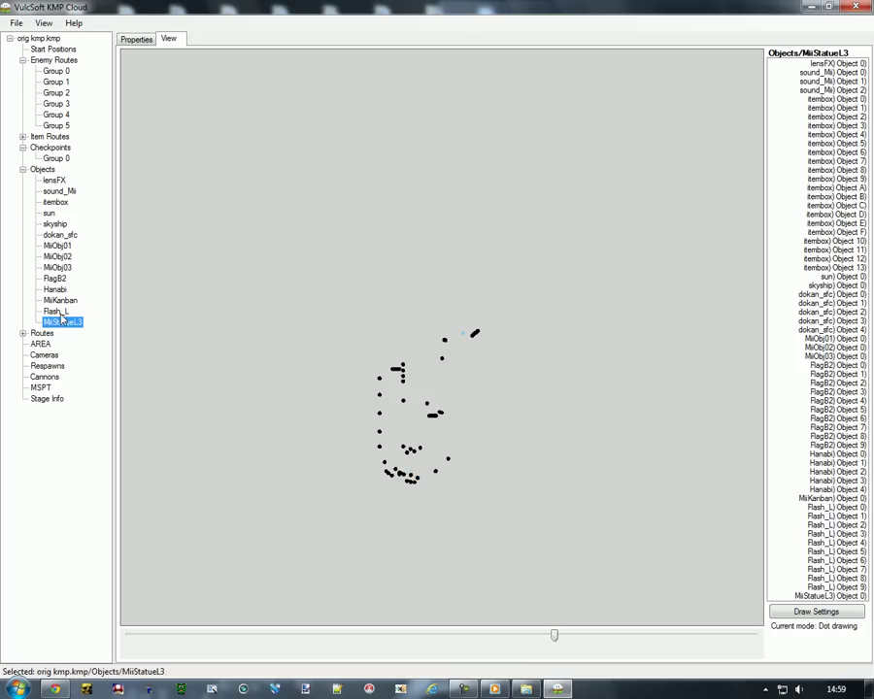
- Expand the Routes and examine the individual routes one after another in the graphical view, ending on Route 3
click(41, 335)
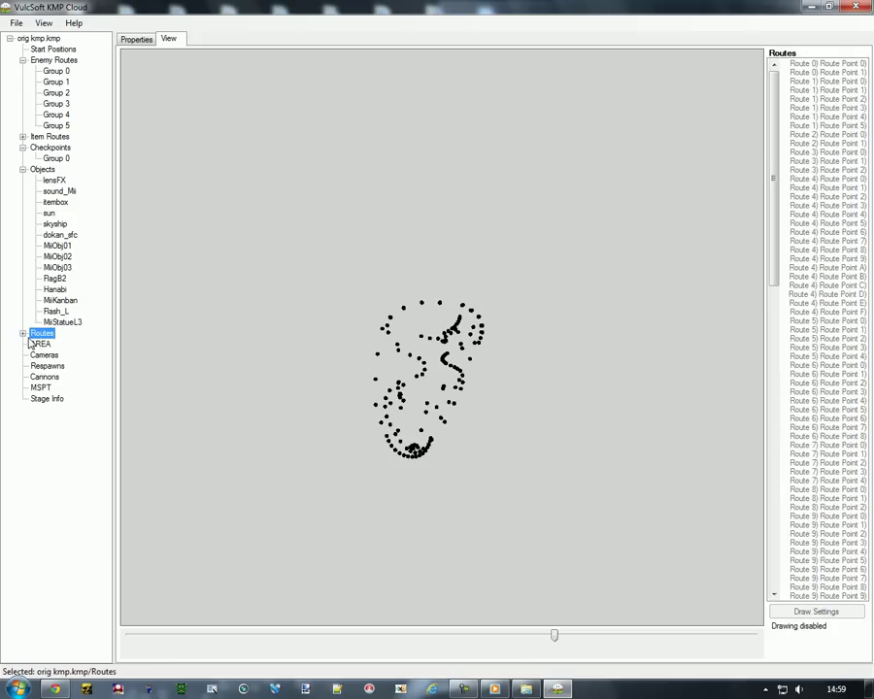
click(26, 336)
key(Down)
key(Down)
key(Down)
key(Down)
key(Down)
key(Down)
key(Down)
key(Down)
click(56, 442)
click(55, 398)
click(55, 377)
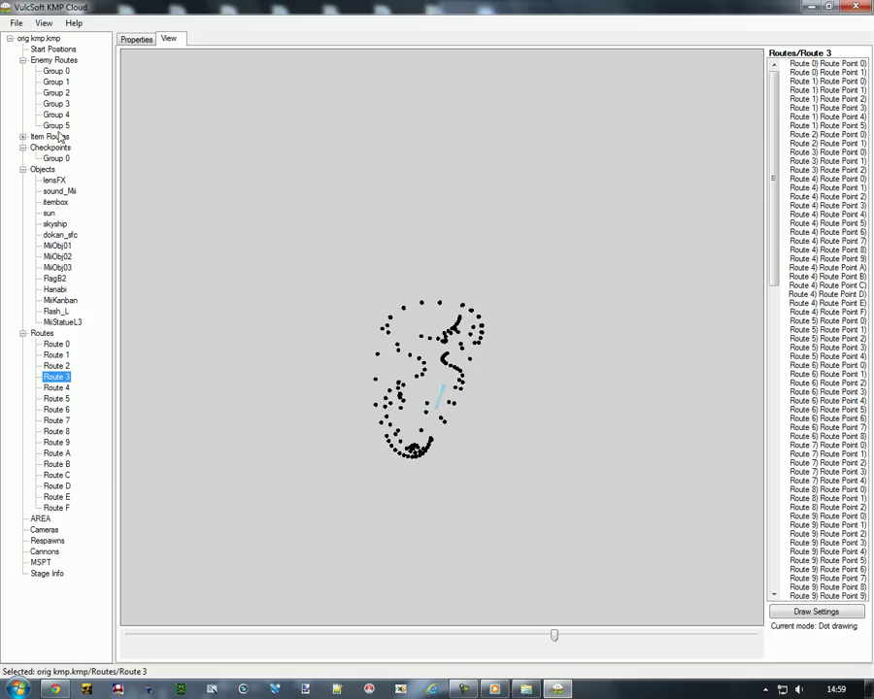
- Examine the paths of Enemy Routes Group 0 through Group 5 one by one in the graphical view
click(54, 60)
click(56, 71)
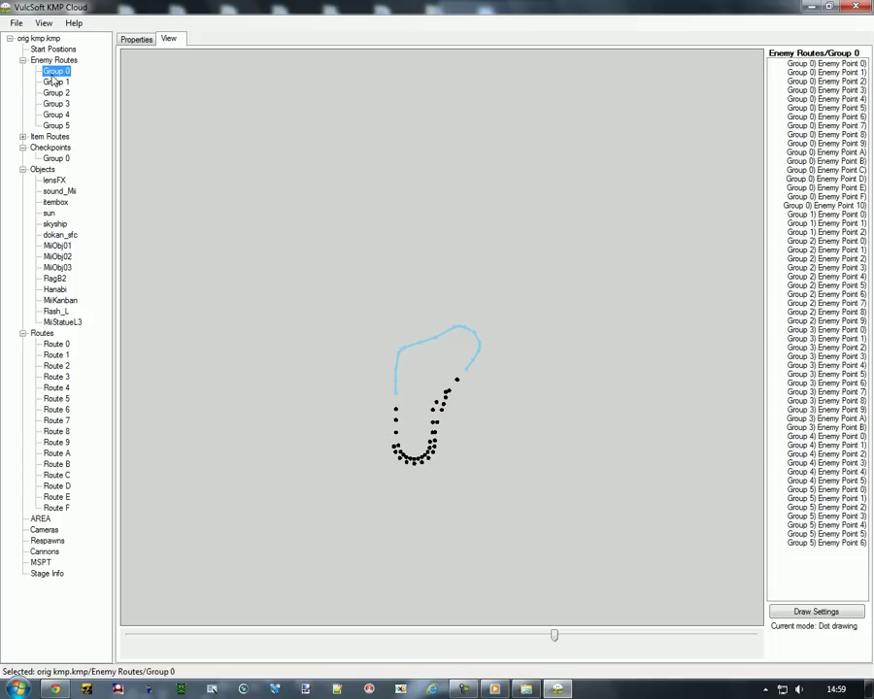
click(54, 83)
click(56, 93)
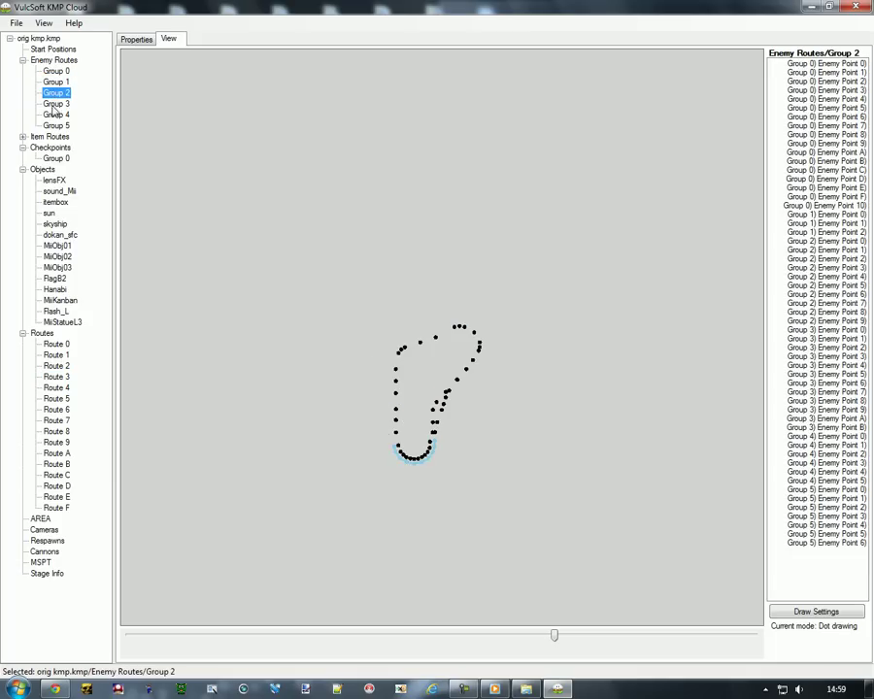
click(52, 109)
click(55, 116)
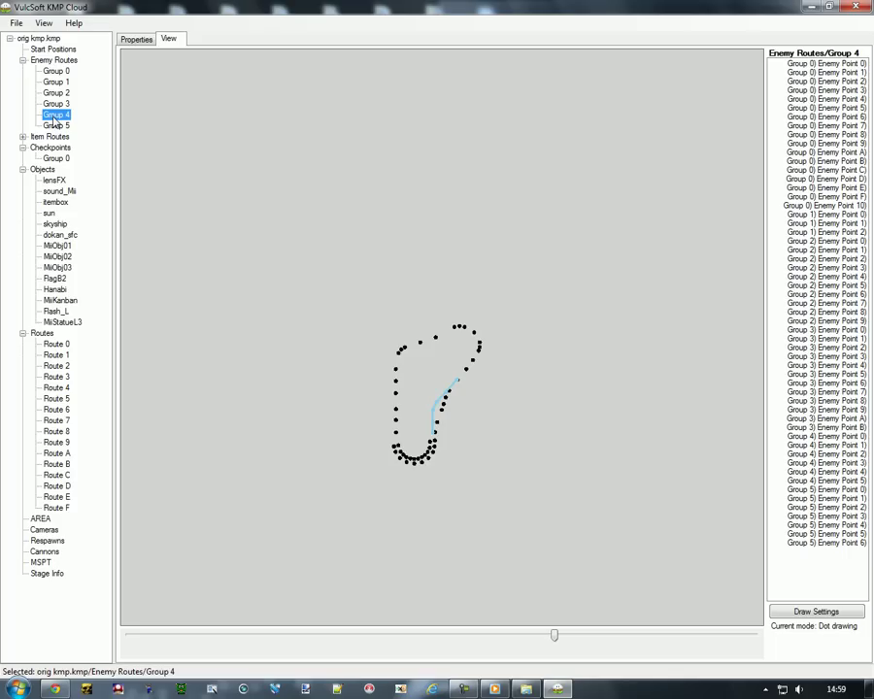
click(55, 127)
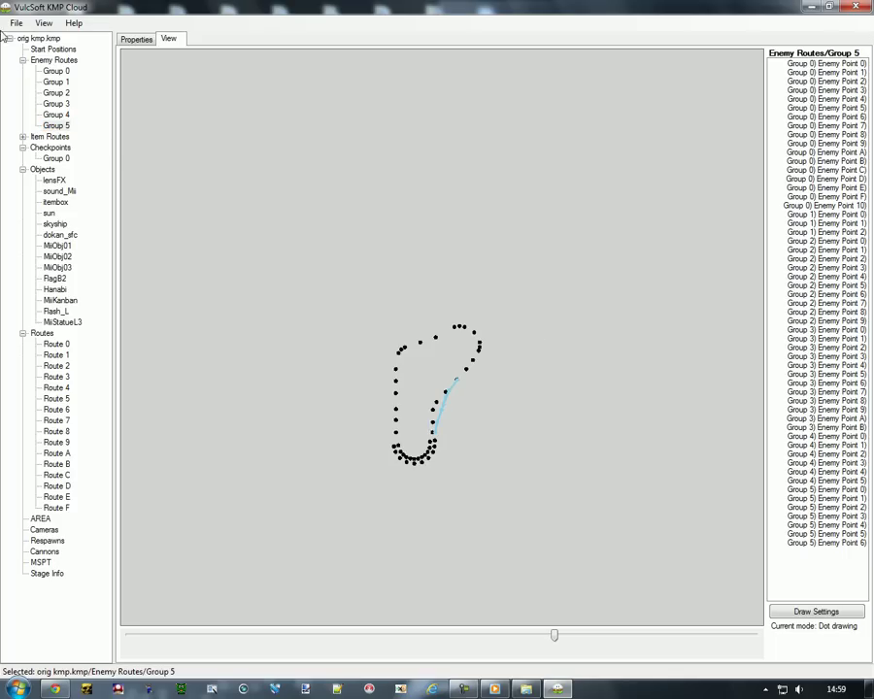
- Close KMP Cloud, open beginner_course.szs from the Tutorial folder in SZS Modifier and list the course files in its root folder
click(15, 23)
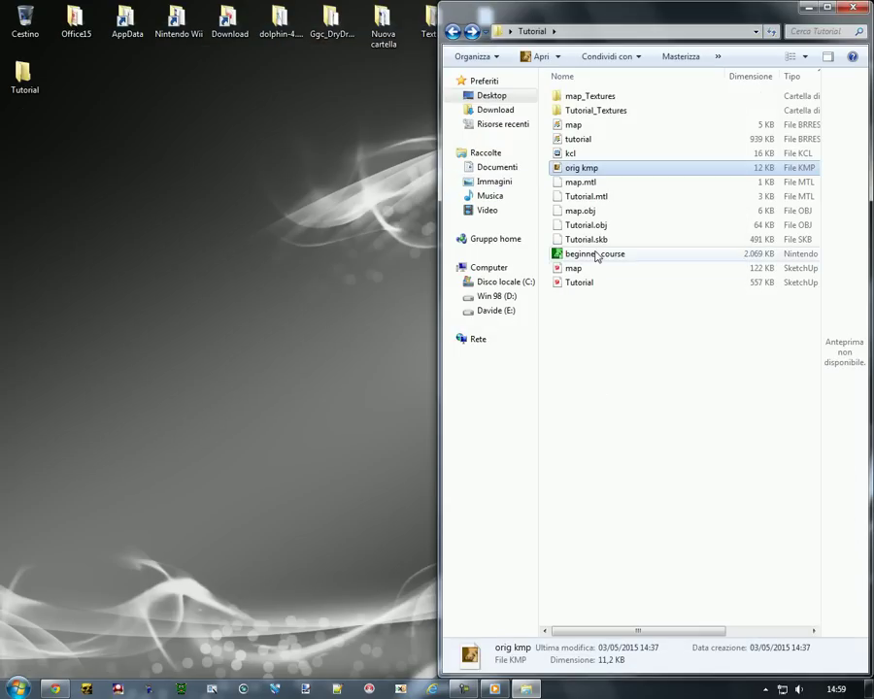
click(591, 254)
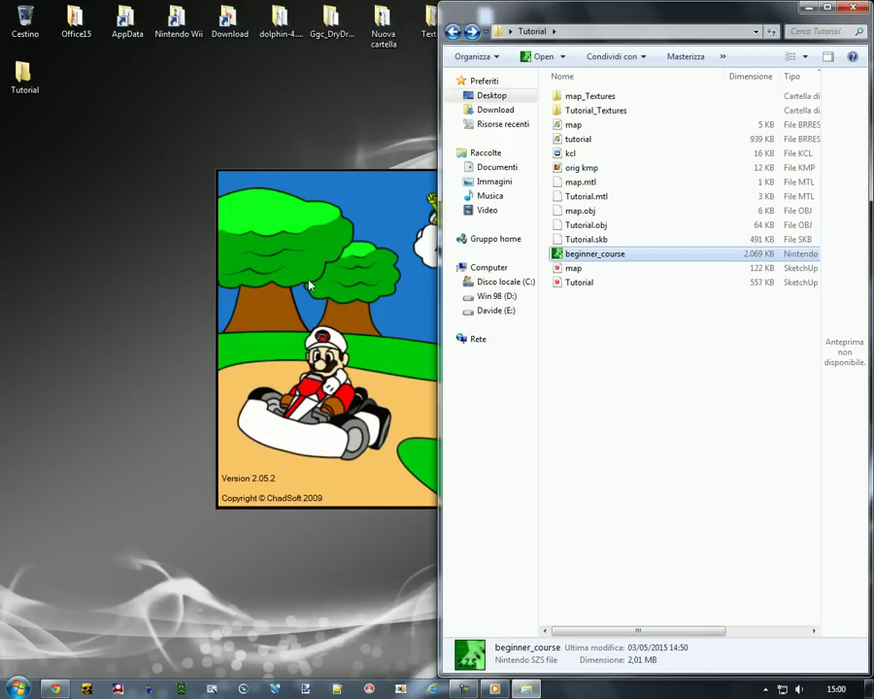
click(125, 131)
click(125, 131)
click(117, 146)
click(129, 156)
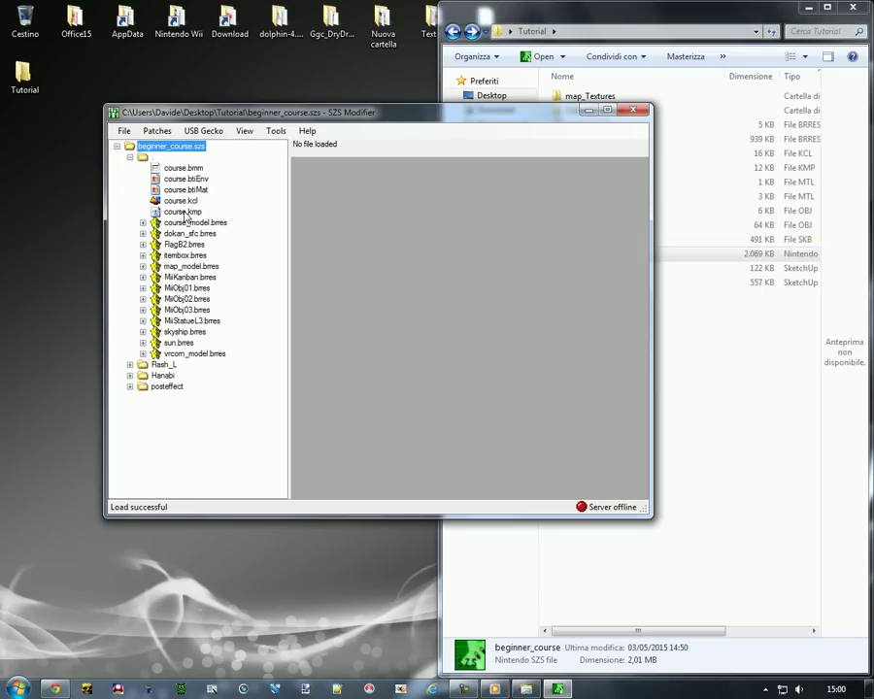
- Replace course.kmp with the orig kmp file from the Desktop's Tutorial folder and save beginner_course.szs
double_click(182, 211)
click(848, 7)
right_click(190, 211)
click(175, 233)
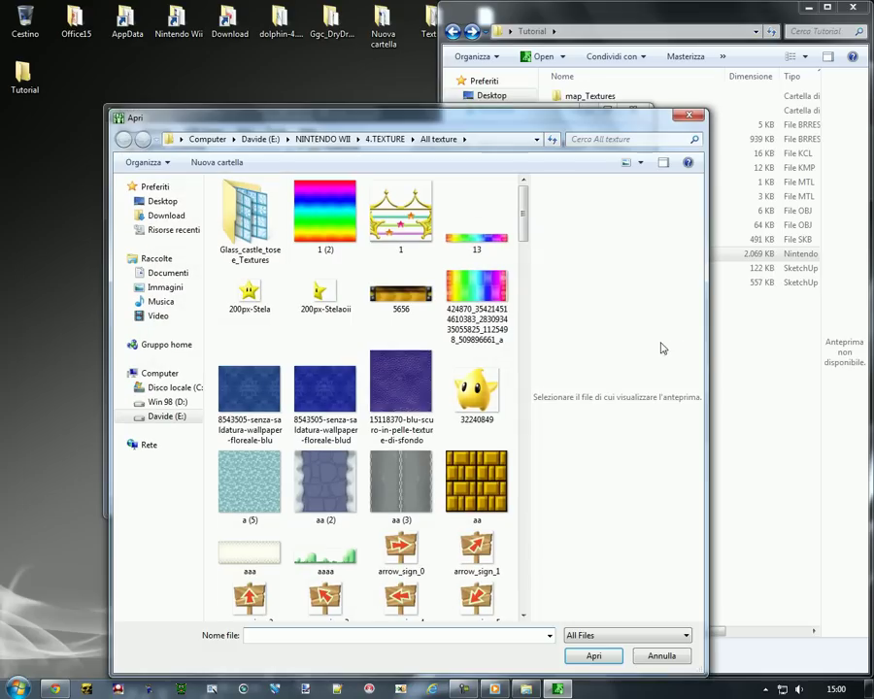
click(127, 201)
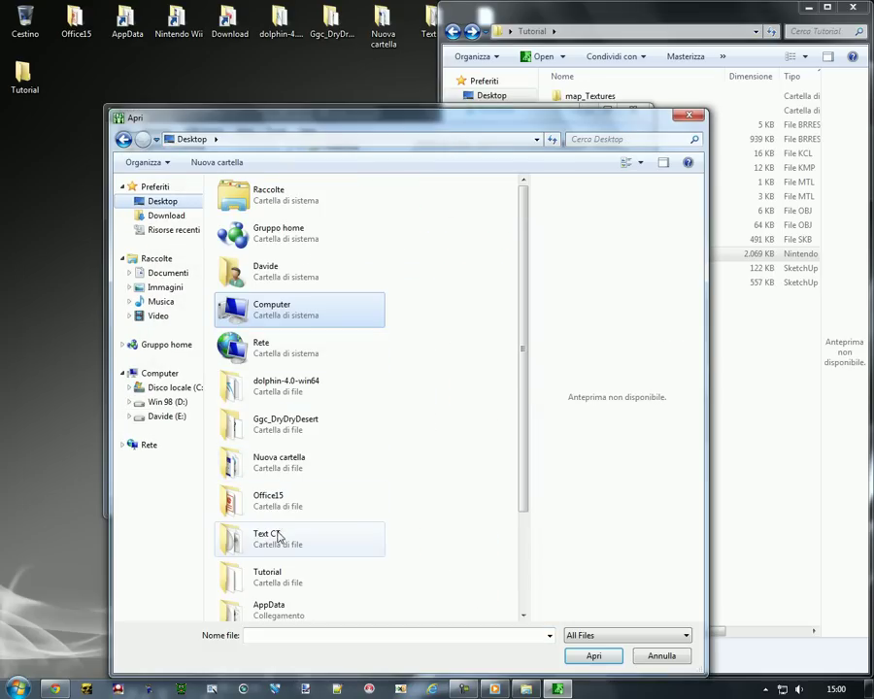
double_click(268, 574)
click(242, 275)
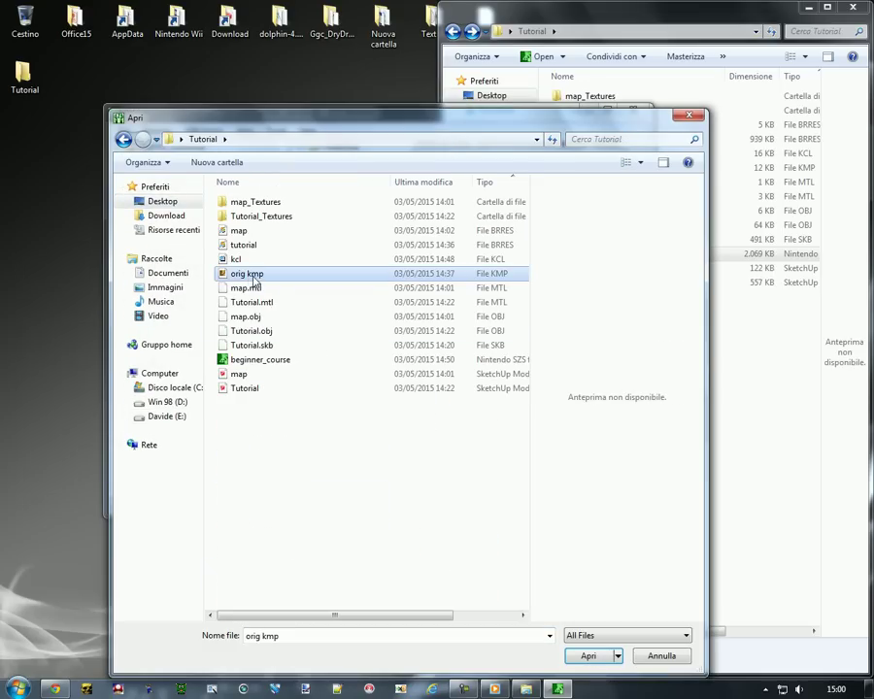
click(588, 655)
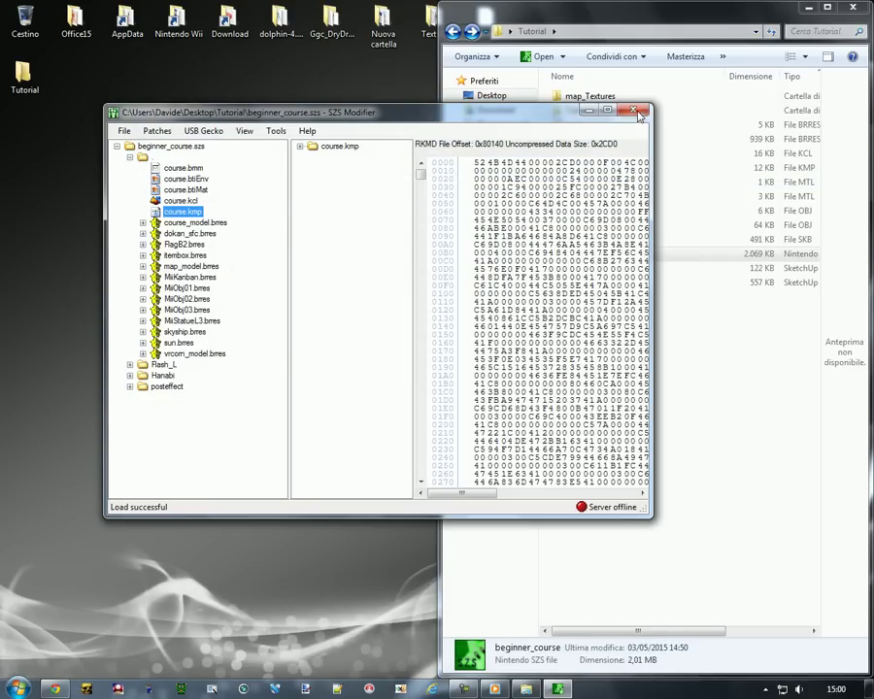
click(124, 130)
click(145, 164)
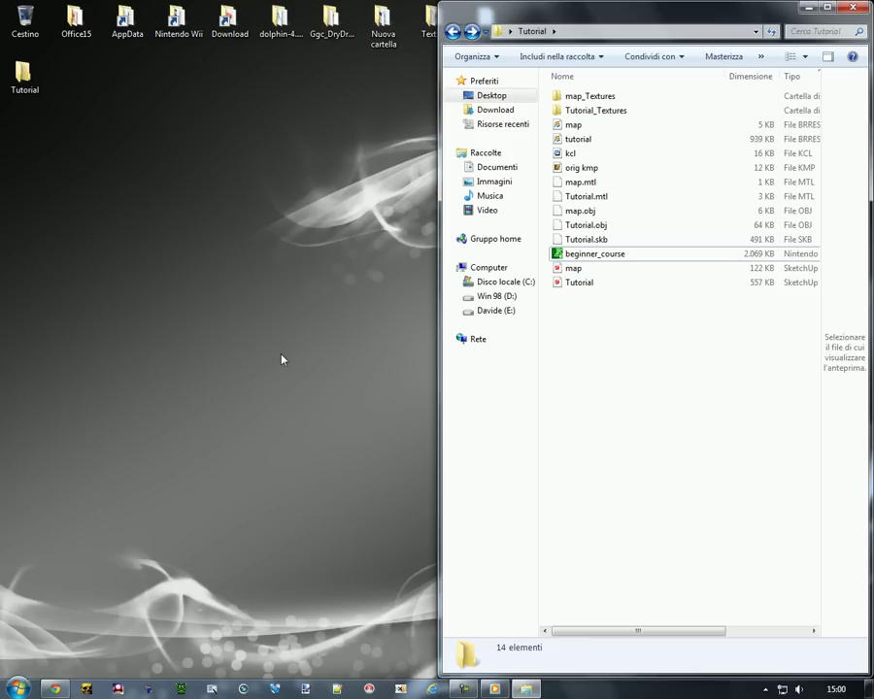
click(17, 689)
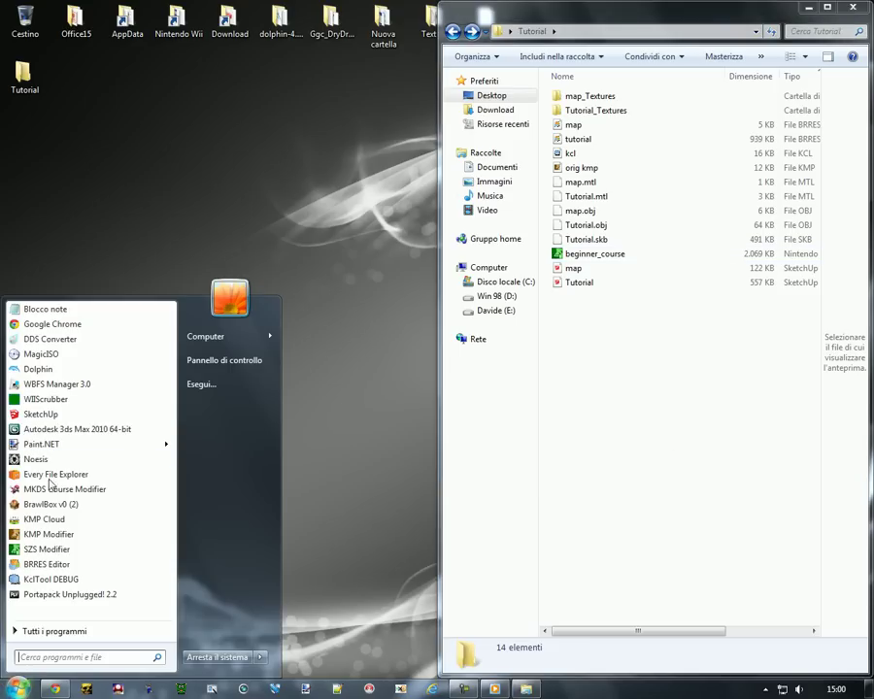
click(610, 429)
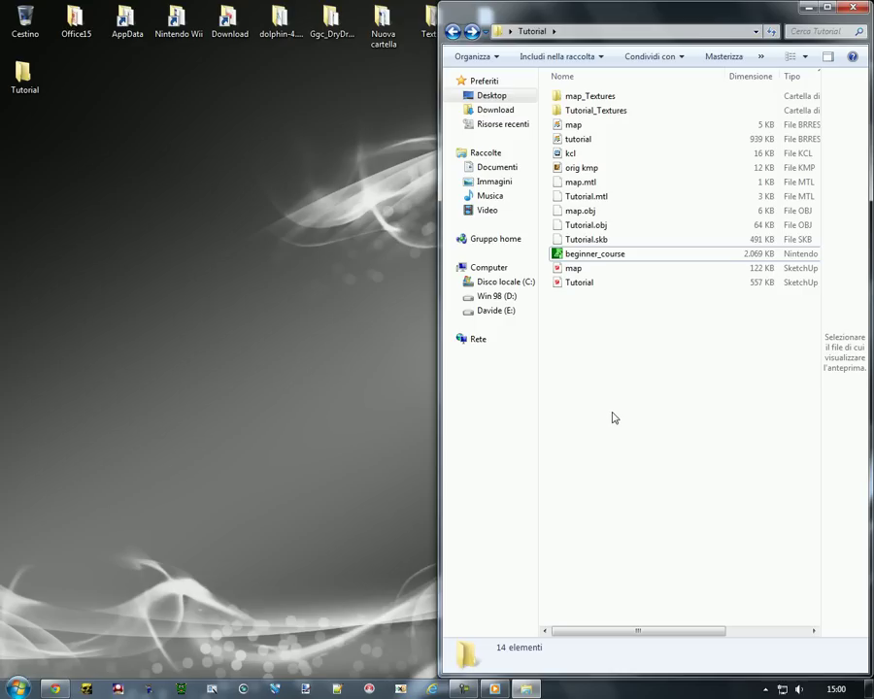
click(462, 688)
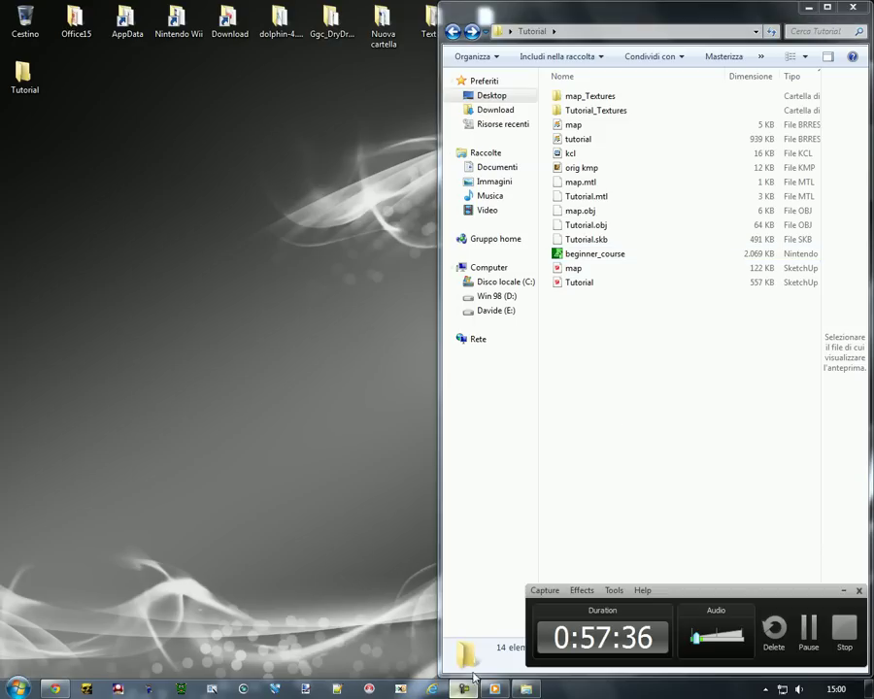